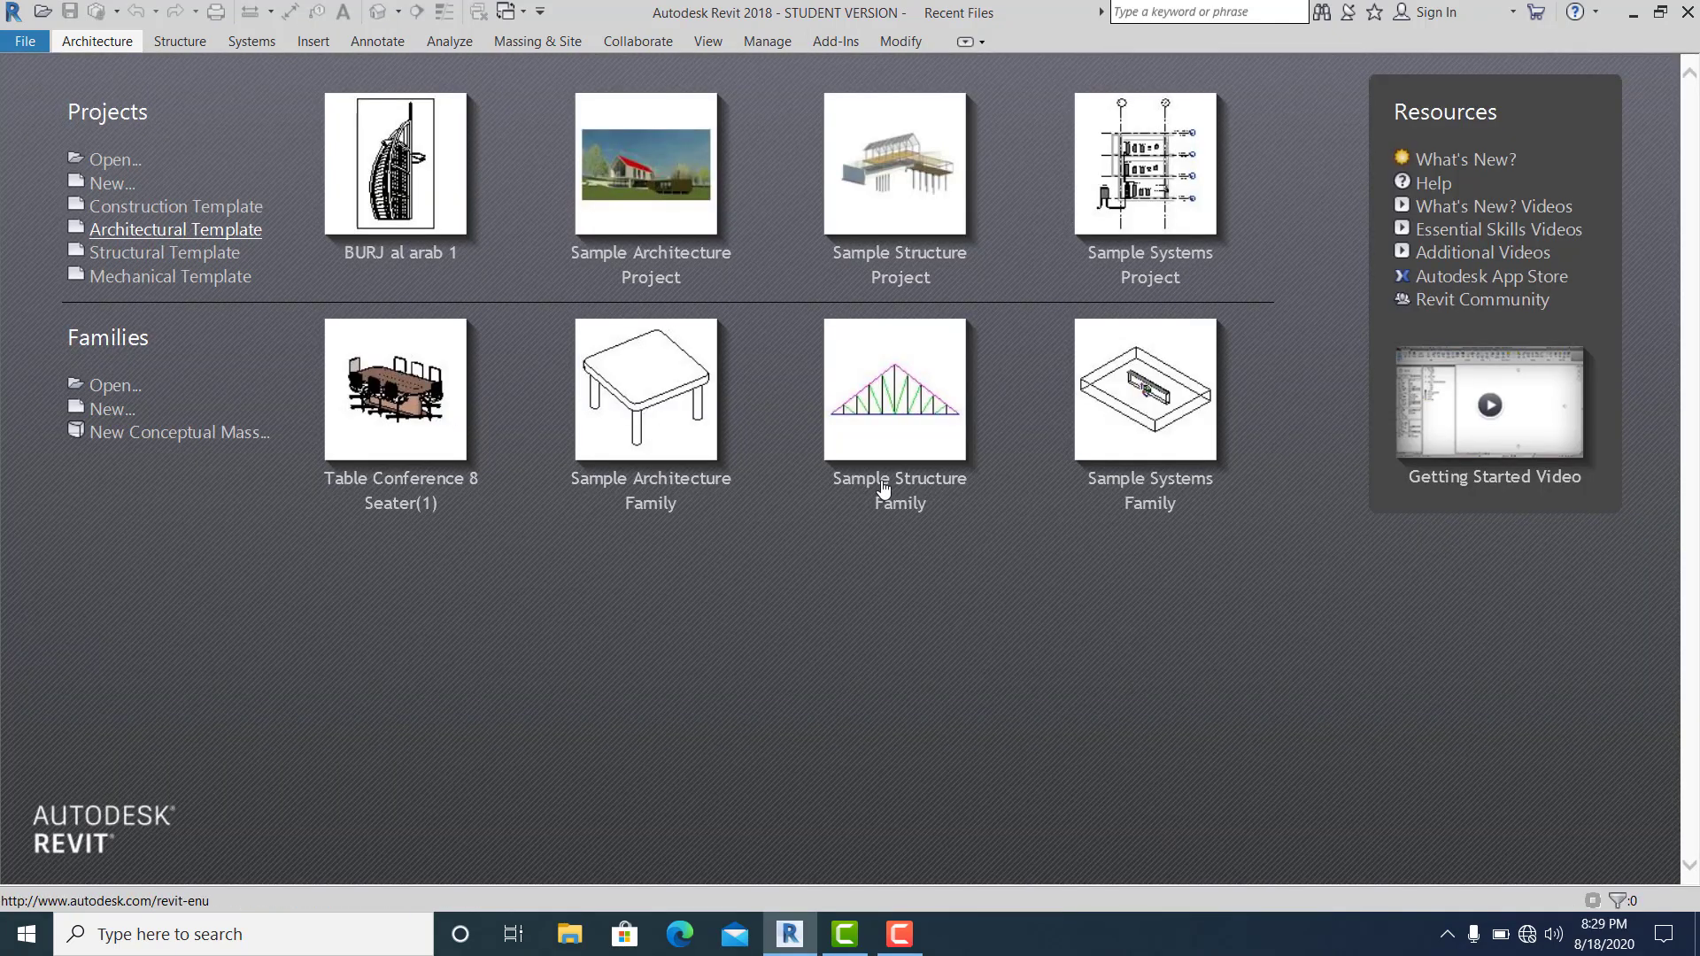
Start a new project from the Architectural Template
{"action": "left_click", "coordinate": [883, 488]}
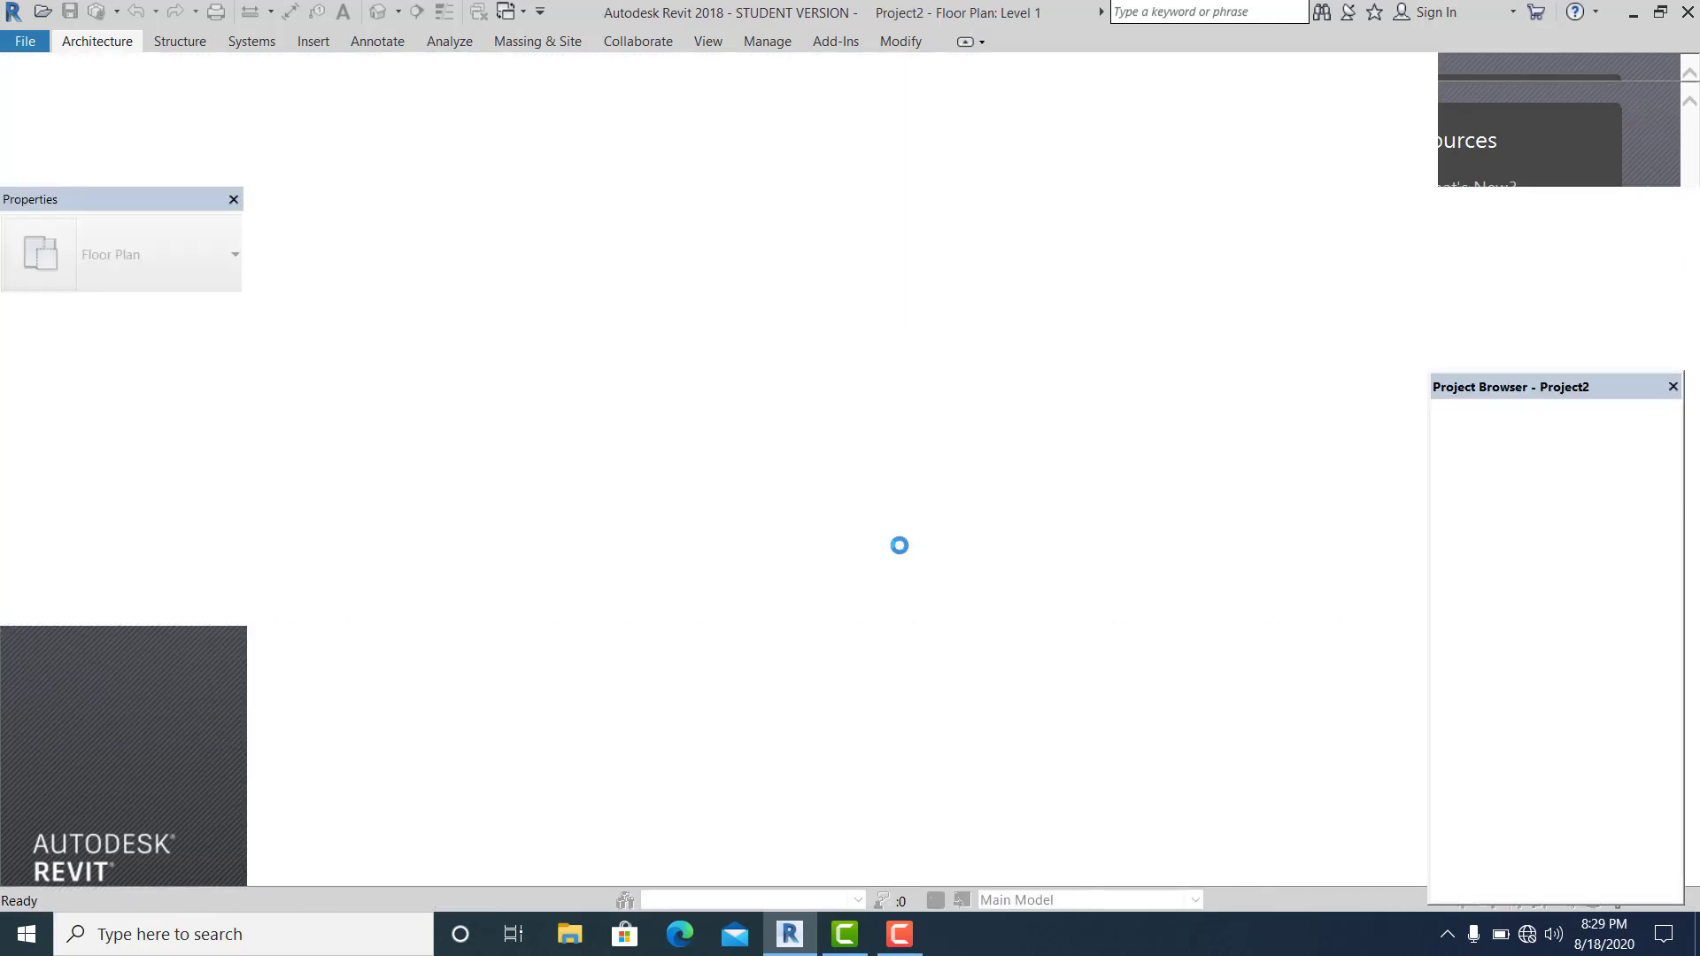
{"action": "middle_click_drag", "start_coordinate": [945, 555], "coordinate": [815, 553]}
{"action": "scroll", "coordinate": [796, 542], "scroll_direction": "up", "scroll_amount": 1}
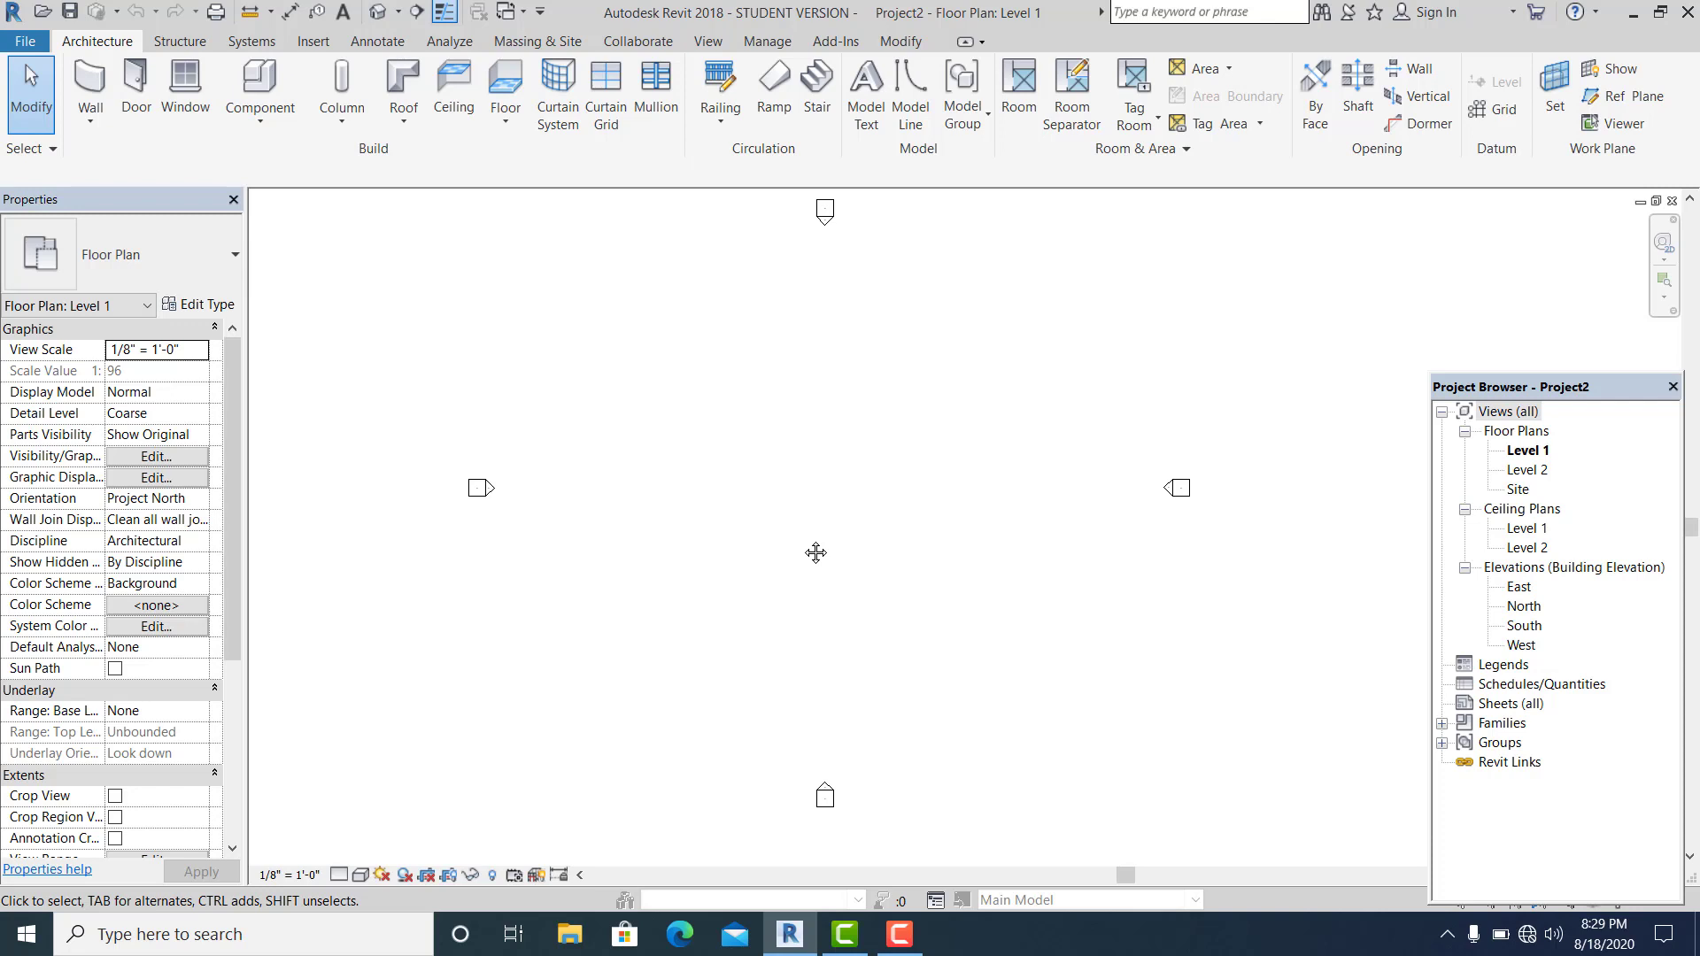
{"action": "middle_click_drag", "start_coordinate": [816, 553], "coordinate": [760, 578]}
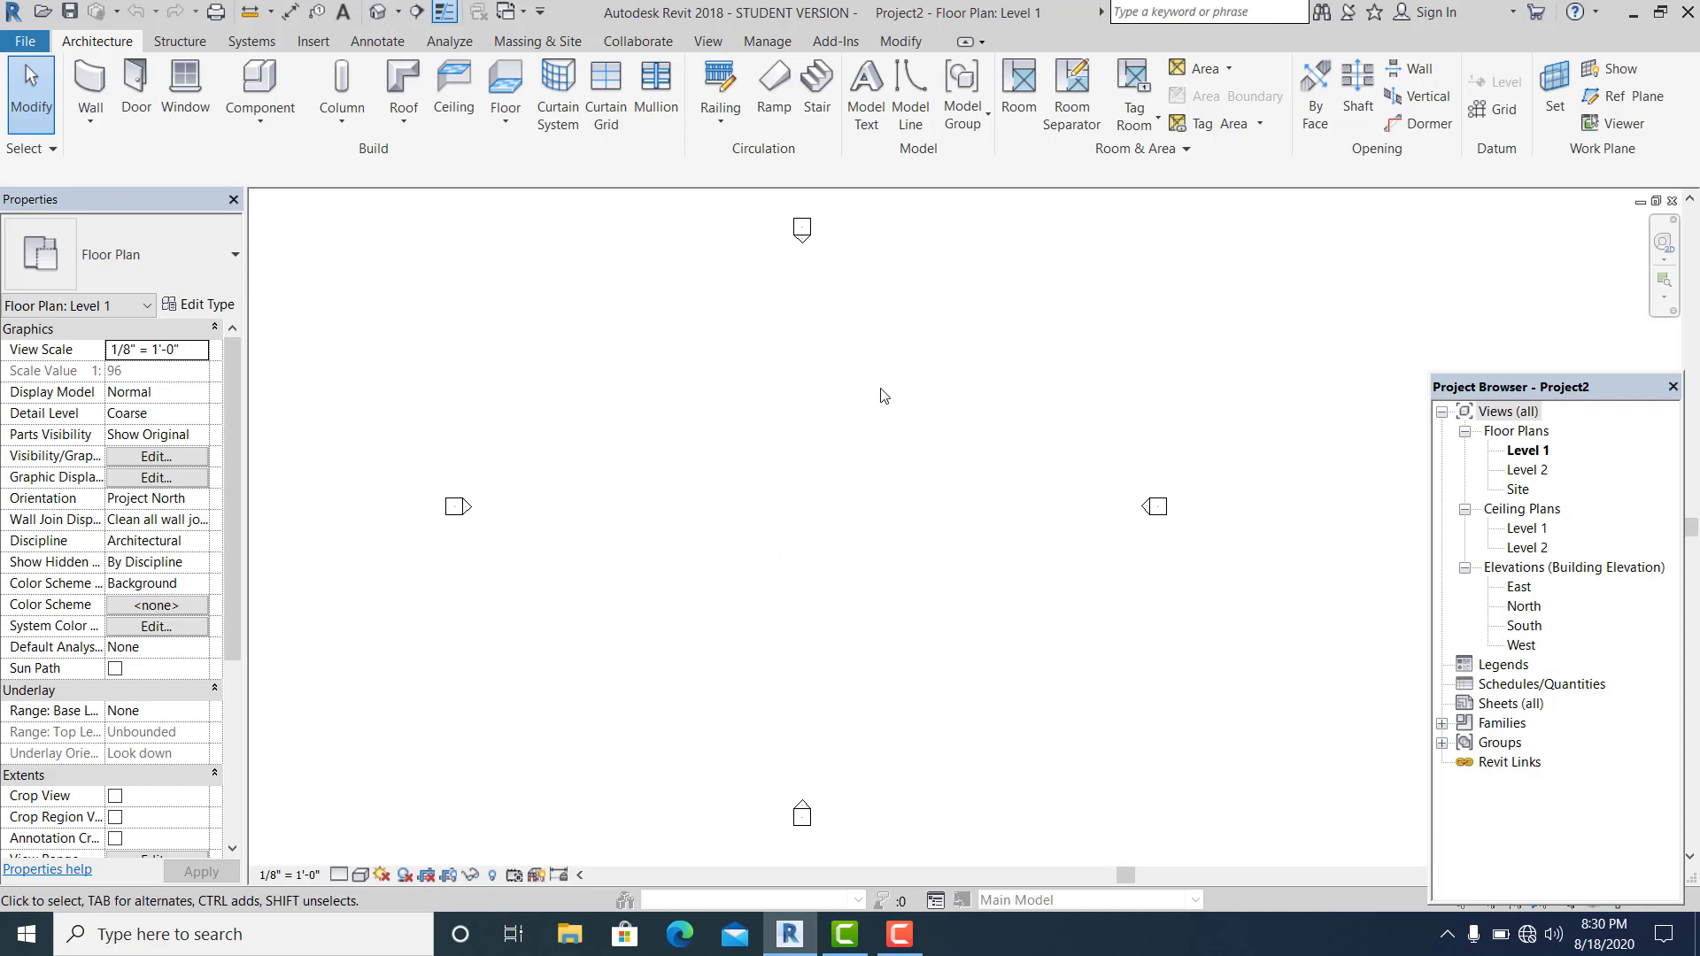
Draw a horizontal reference plane through the east and west elevation markers on Level 1 and name it 1
{"action": "middle_click_drag", "start_coordinate": [670, 448], "coordinate": [761, 483]}
{"action": "middle_click_drag", "start_coordinate": [791, 632], "coordinate": [796, 652]}
{"action": "key", "text": "r"}
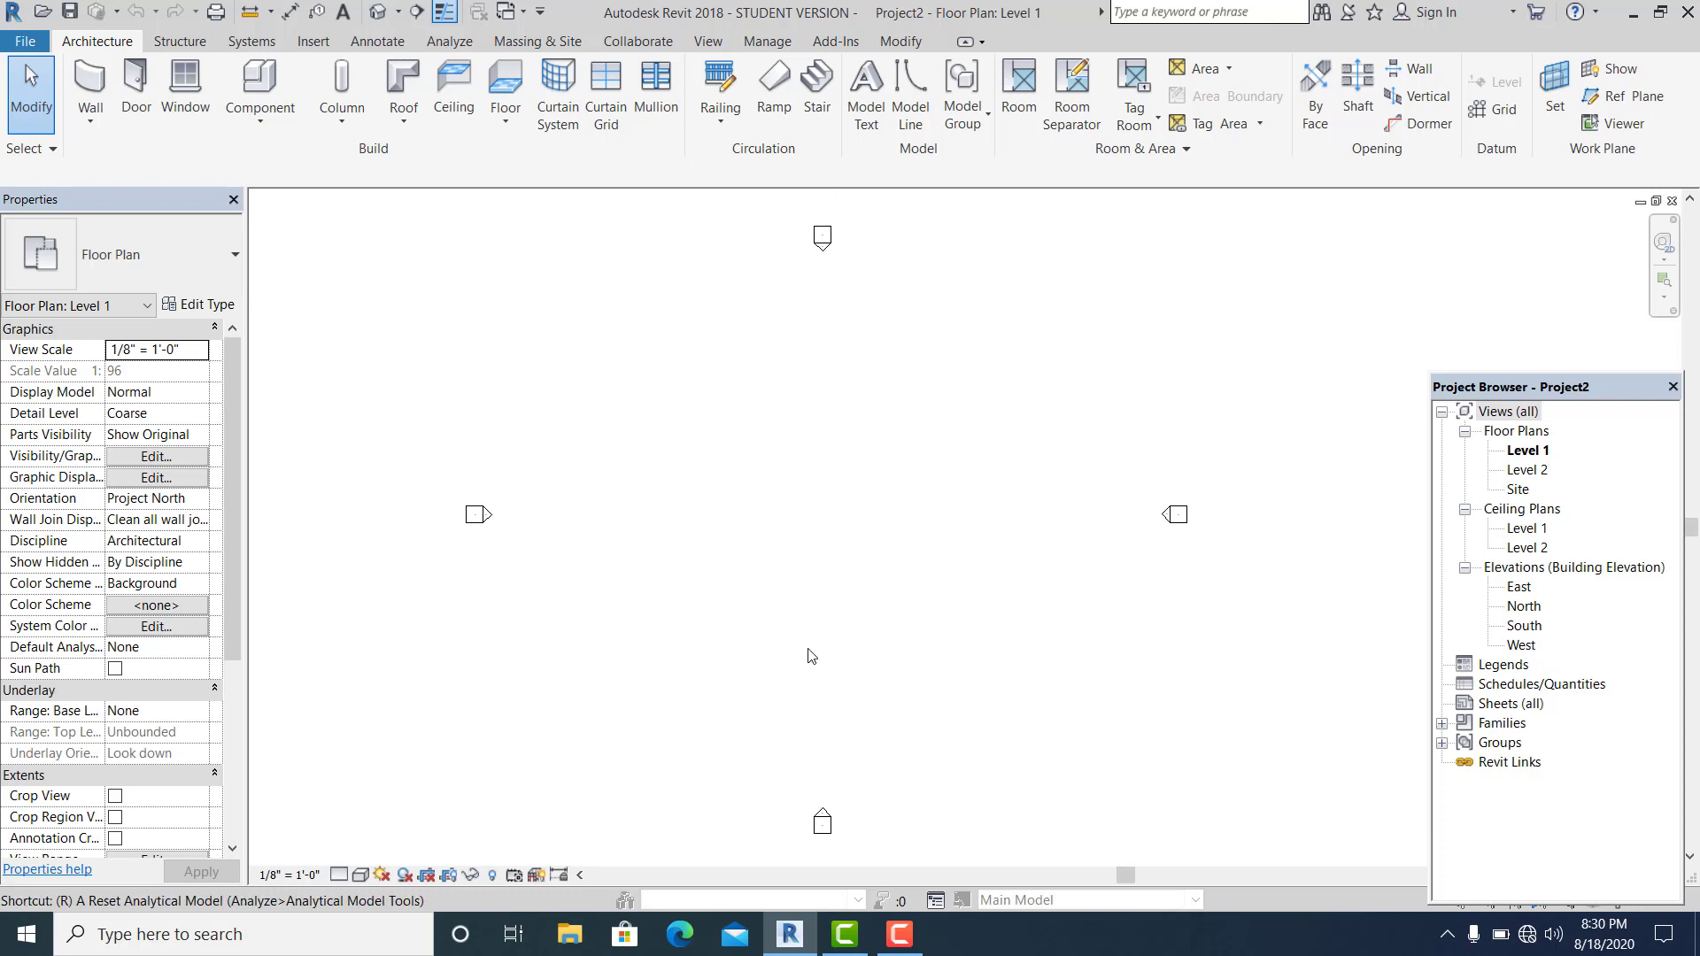
{"action": "key", "text": "p"}
{"action": "left_click", "coordinate": [456, 516]}
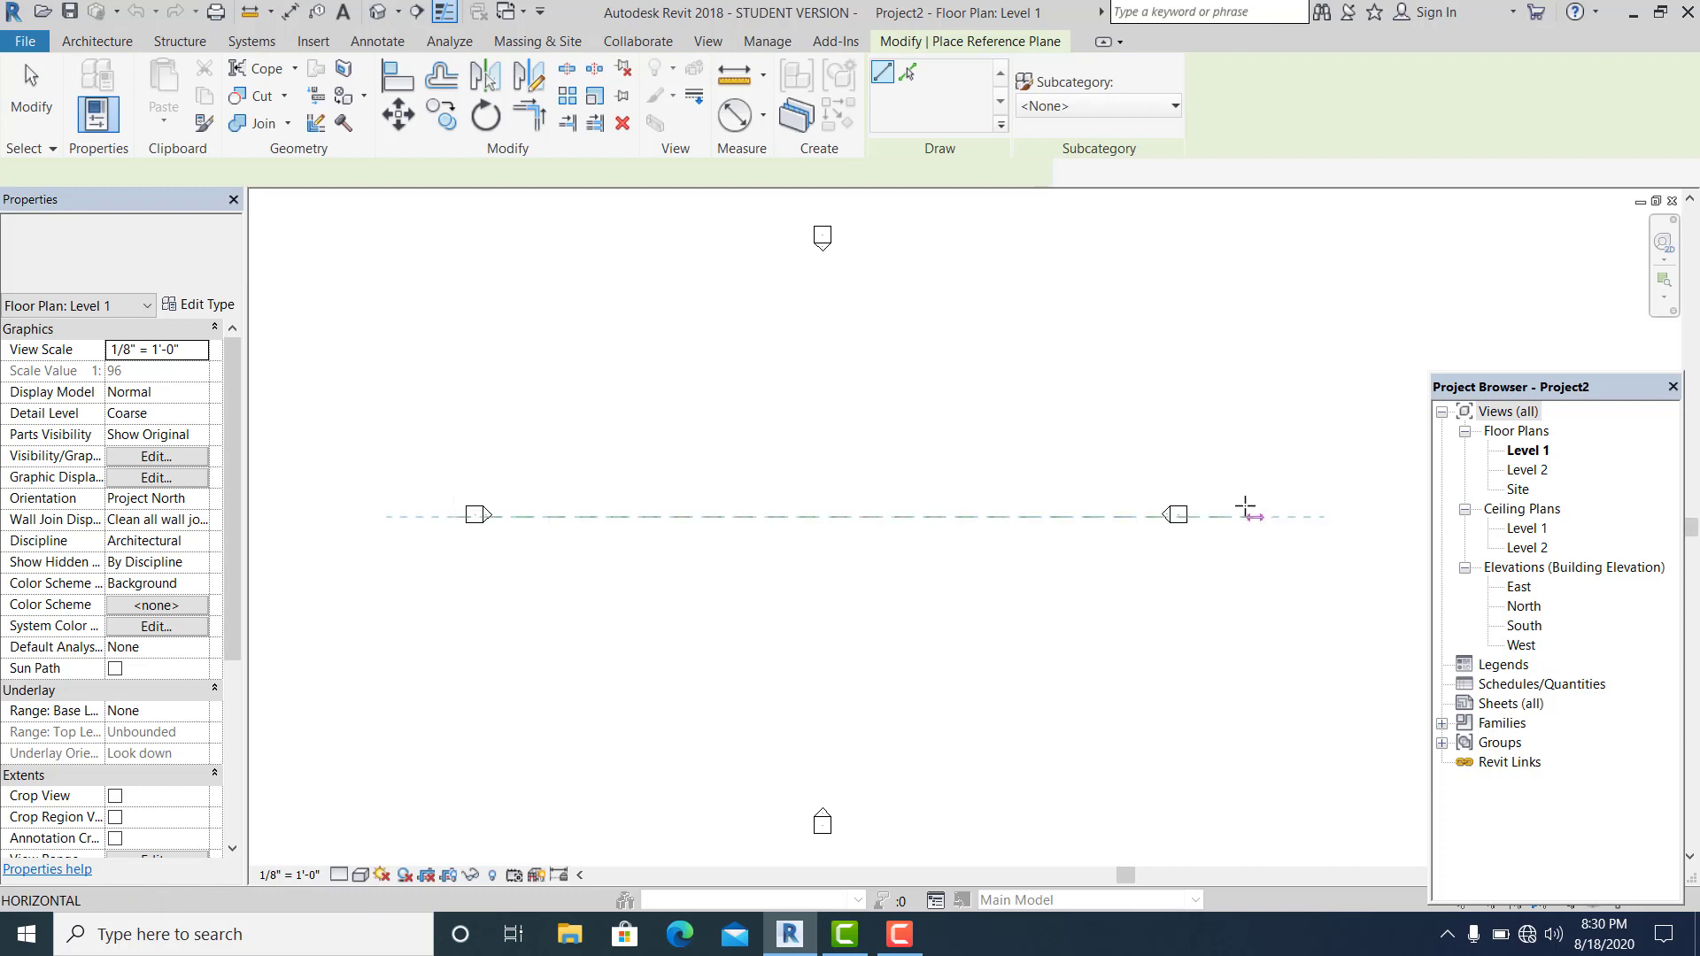
{"action": "left_click", "coordinate": [1242, 516]}
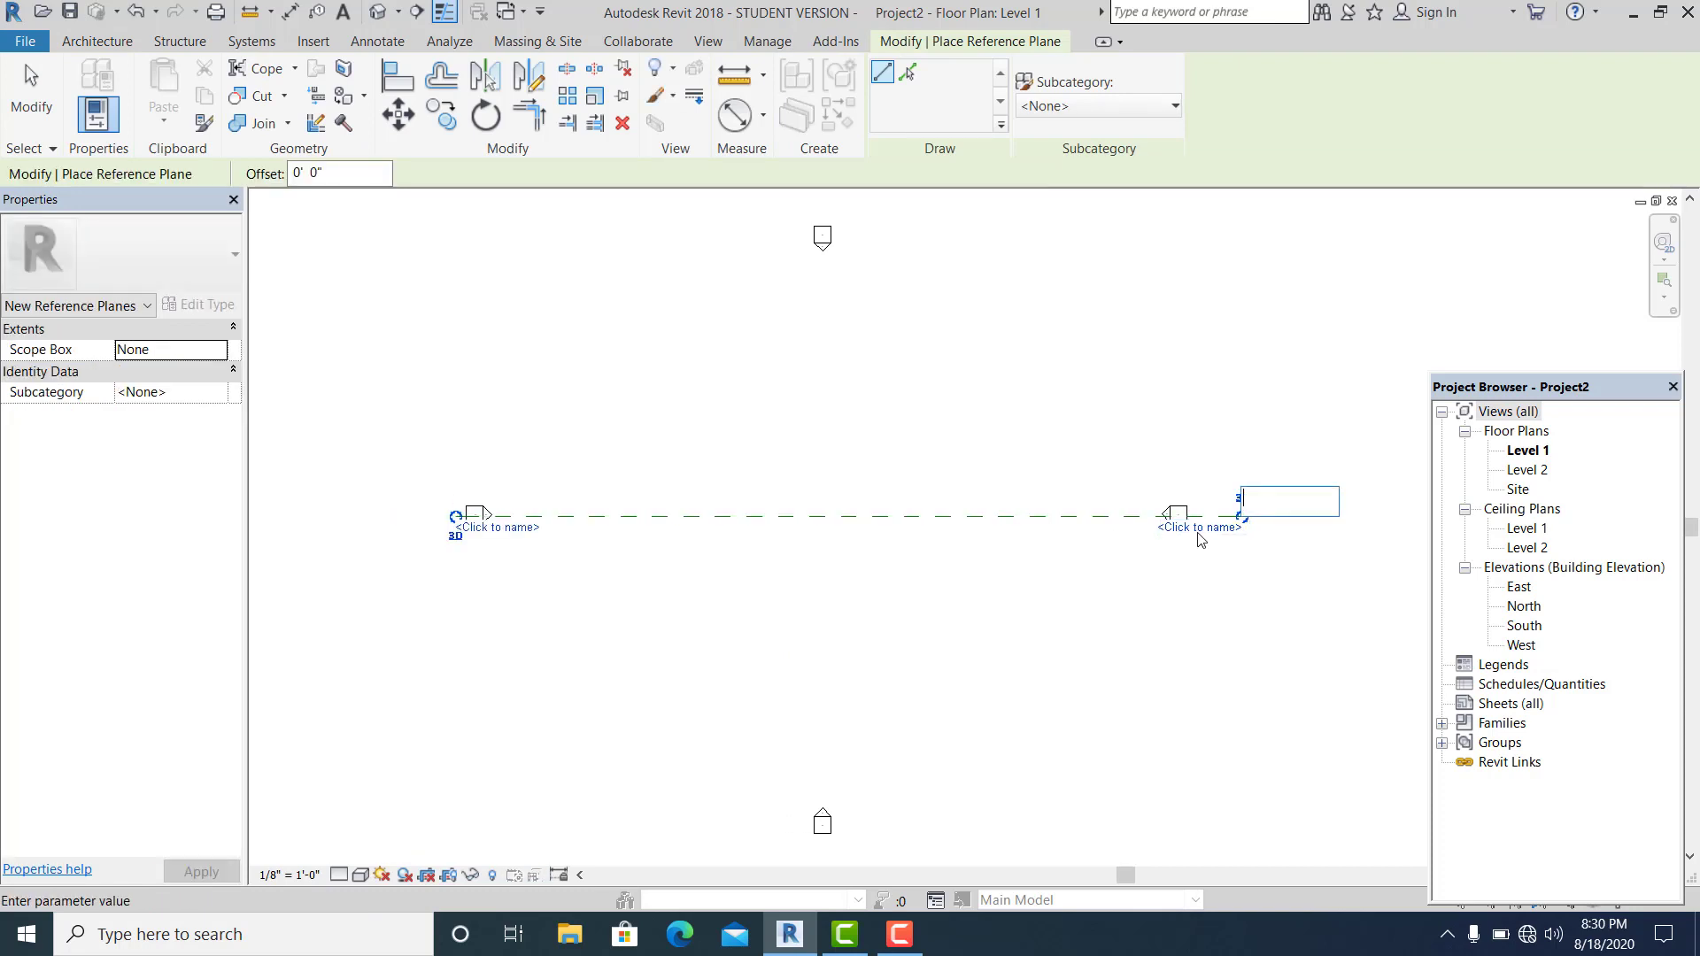
{"action": "type", "text": "1"}
{"action": "key", "text": "Return"}
Draw a vertical reference plane through the north and south elevation markers, crossing plane 1, and name it 2
{"action": "scroll", "coordinate": [939, 650], "scroll_direction": "down", "scroll_amount": 2}
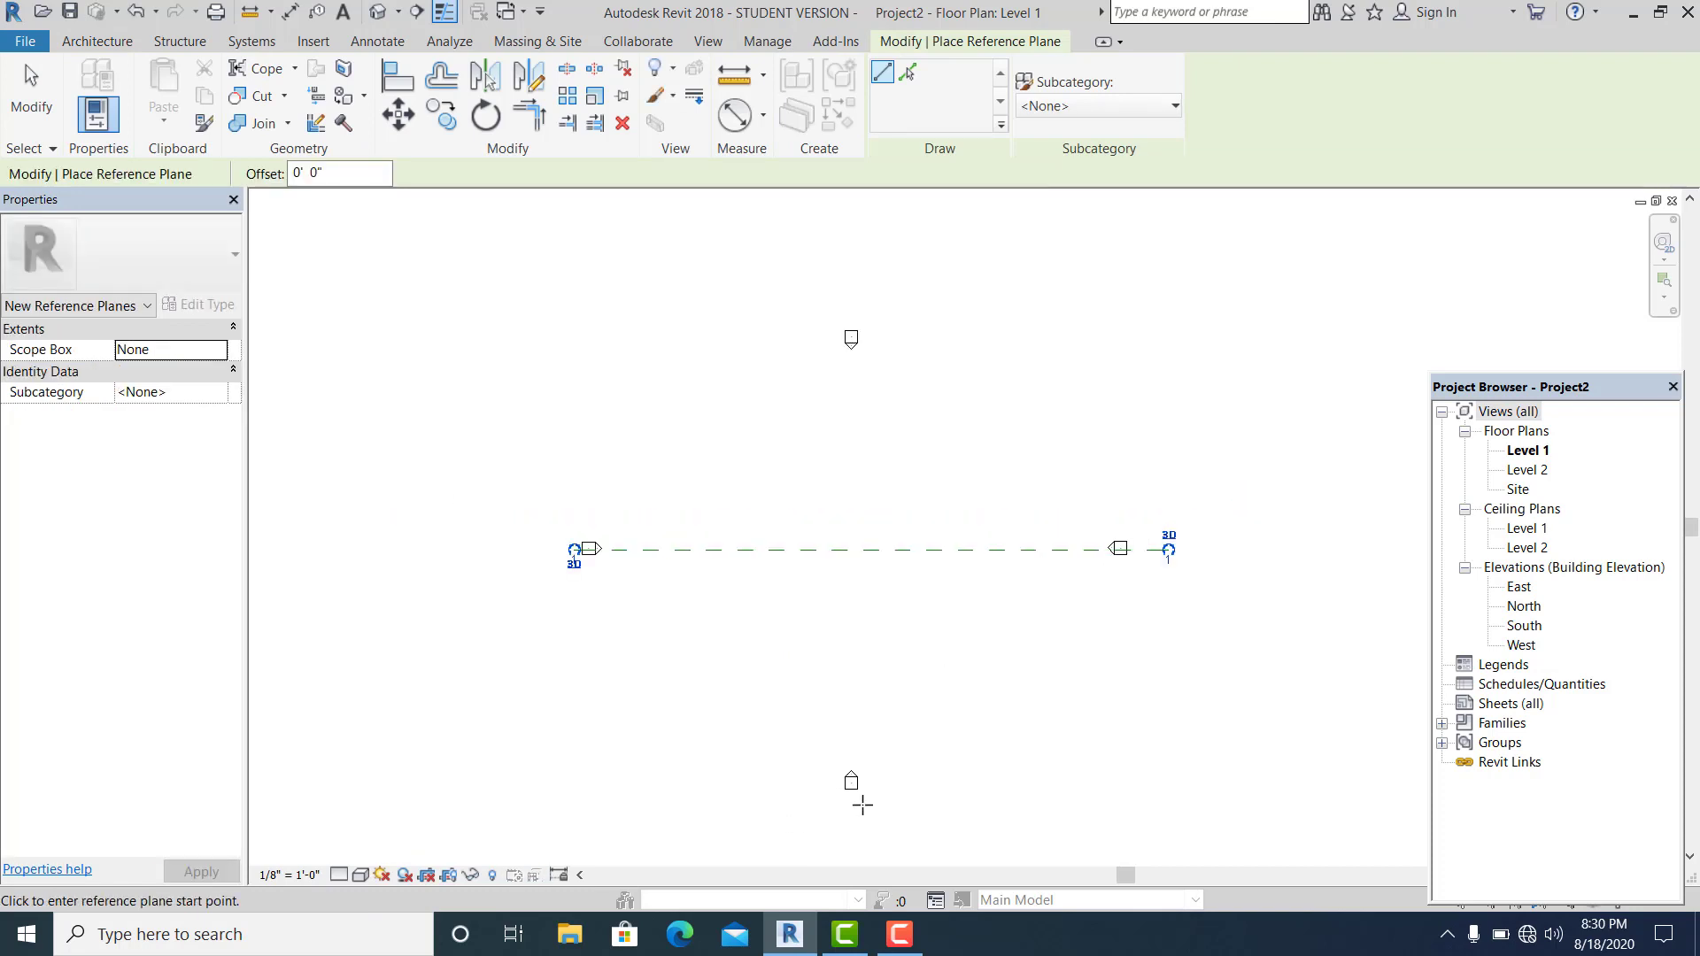
{"action": "left_click", "coordinate": [850, 826]}
{"action": "left_click", "coordinate": [853, 280]}
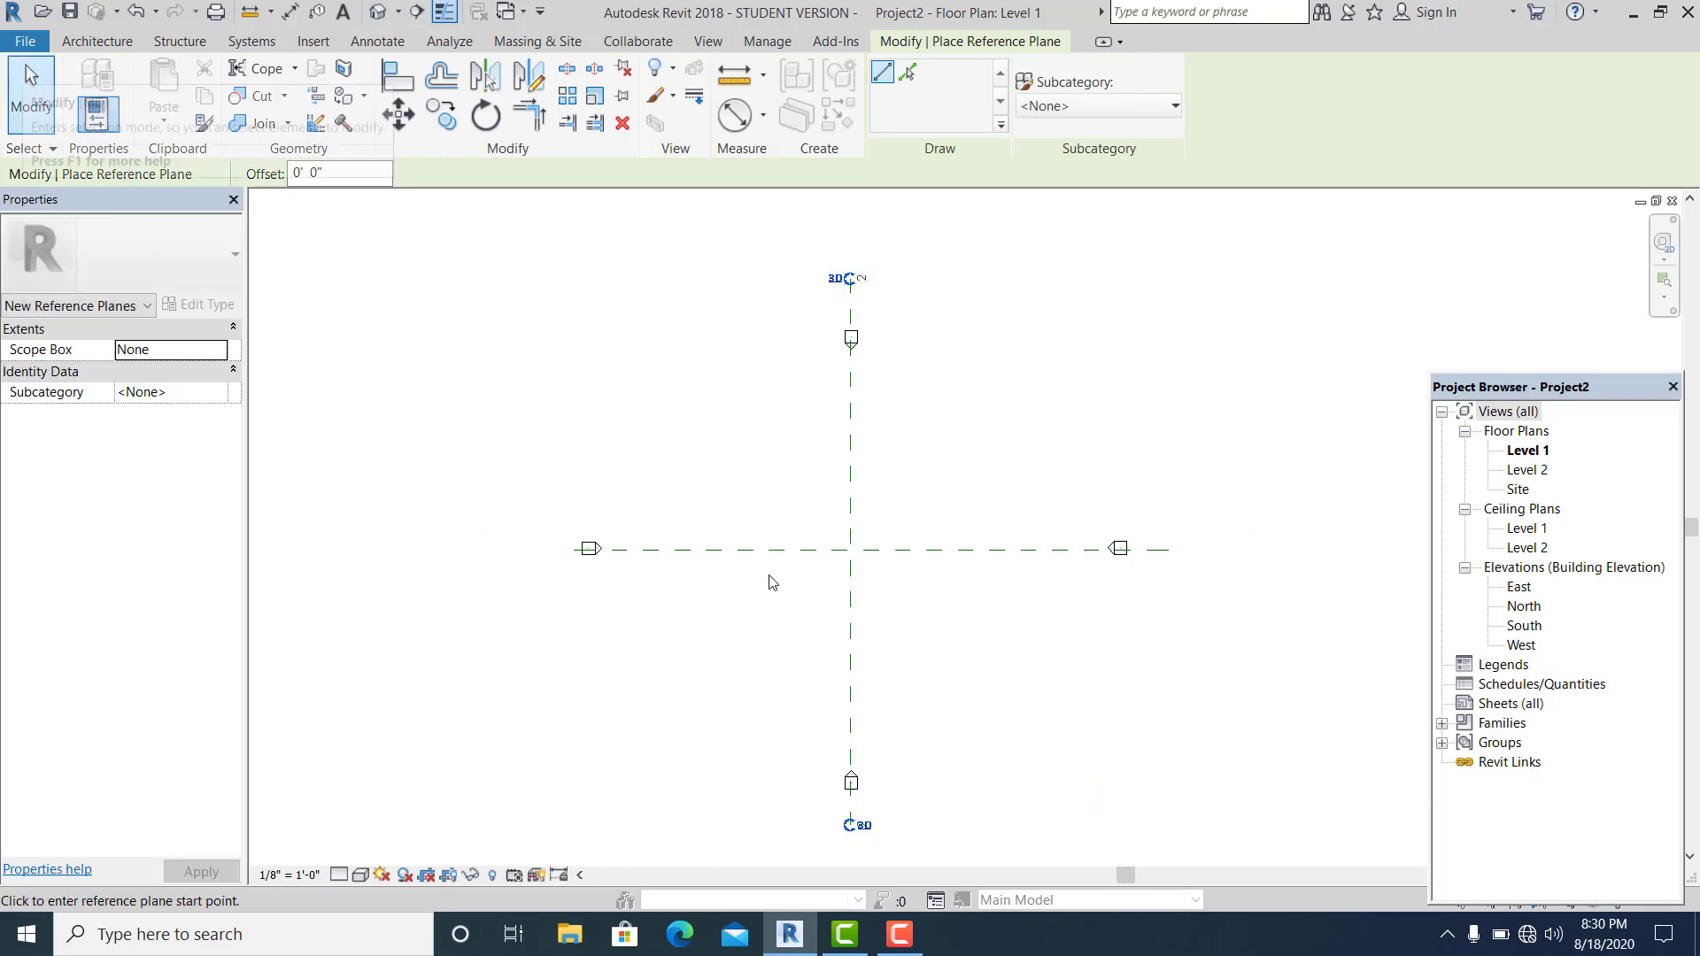
{"action": "key", "text": "Escape"}
{"action": "key", "text": "Escape"}
Set the project's length units to meters
{"action": "scroll", "coordinate": [719, 503], "scroll_direction": "down", "scroll_amount": 1}
{"action": "mouse_move", "coordinate": [725, 513]}
{"action": "middle_mouse_down"}
{"action": "mouse_move", "coordinate": [683, 516]}
{"action": "mouse_move", "coordinate": [728, 501]}
{"action": "middle_mouse_up"}
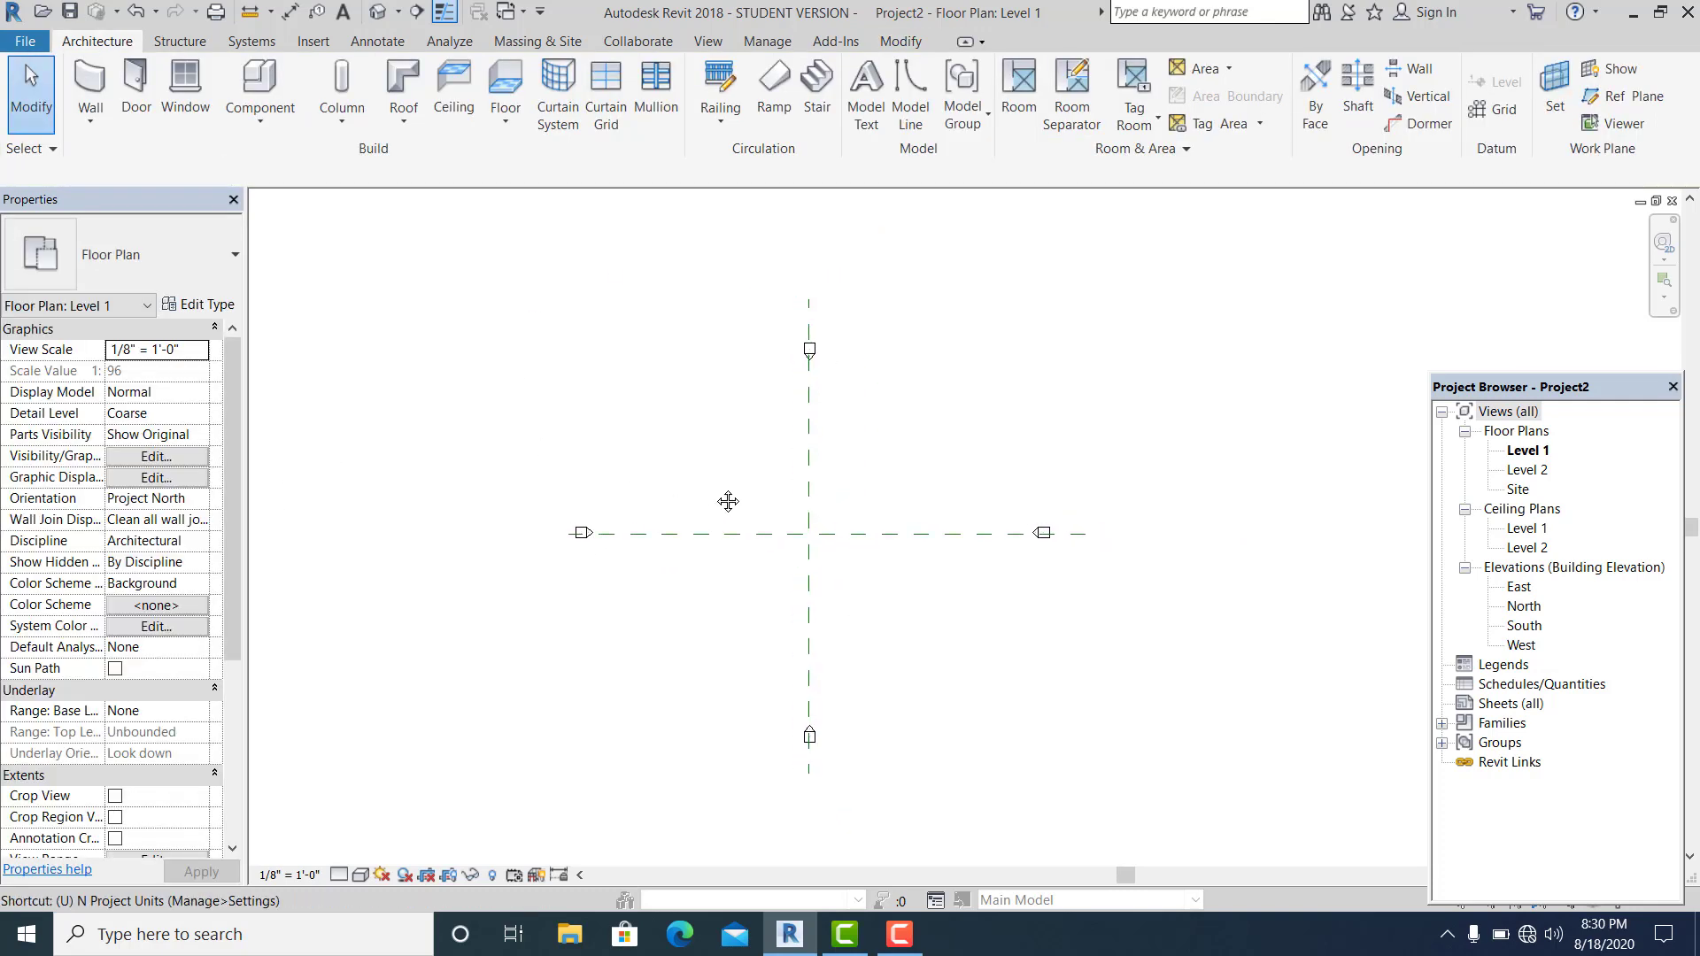
{"action": "key", "text": "n"}
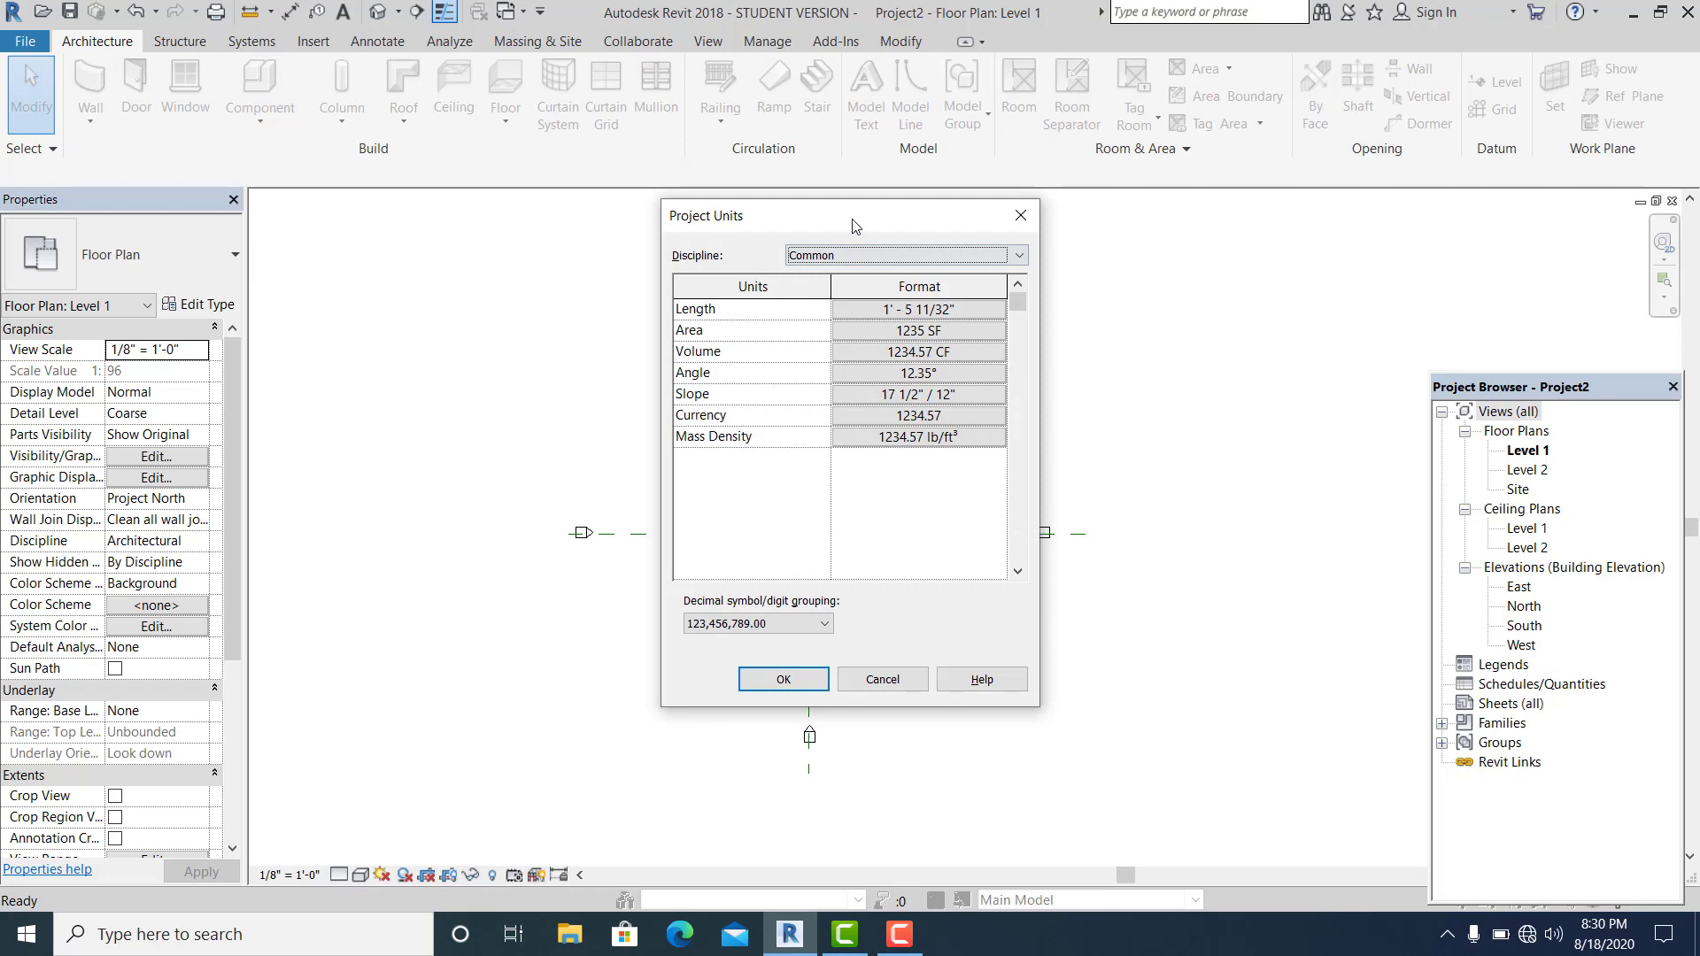
{"action": "left_click_drag", "start_coordinate": [854, 221], "coordinate": [870, 206]}
{"action": "left_click", "coordinate": [961, 293]}
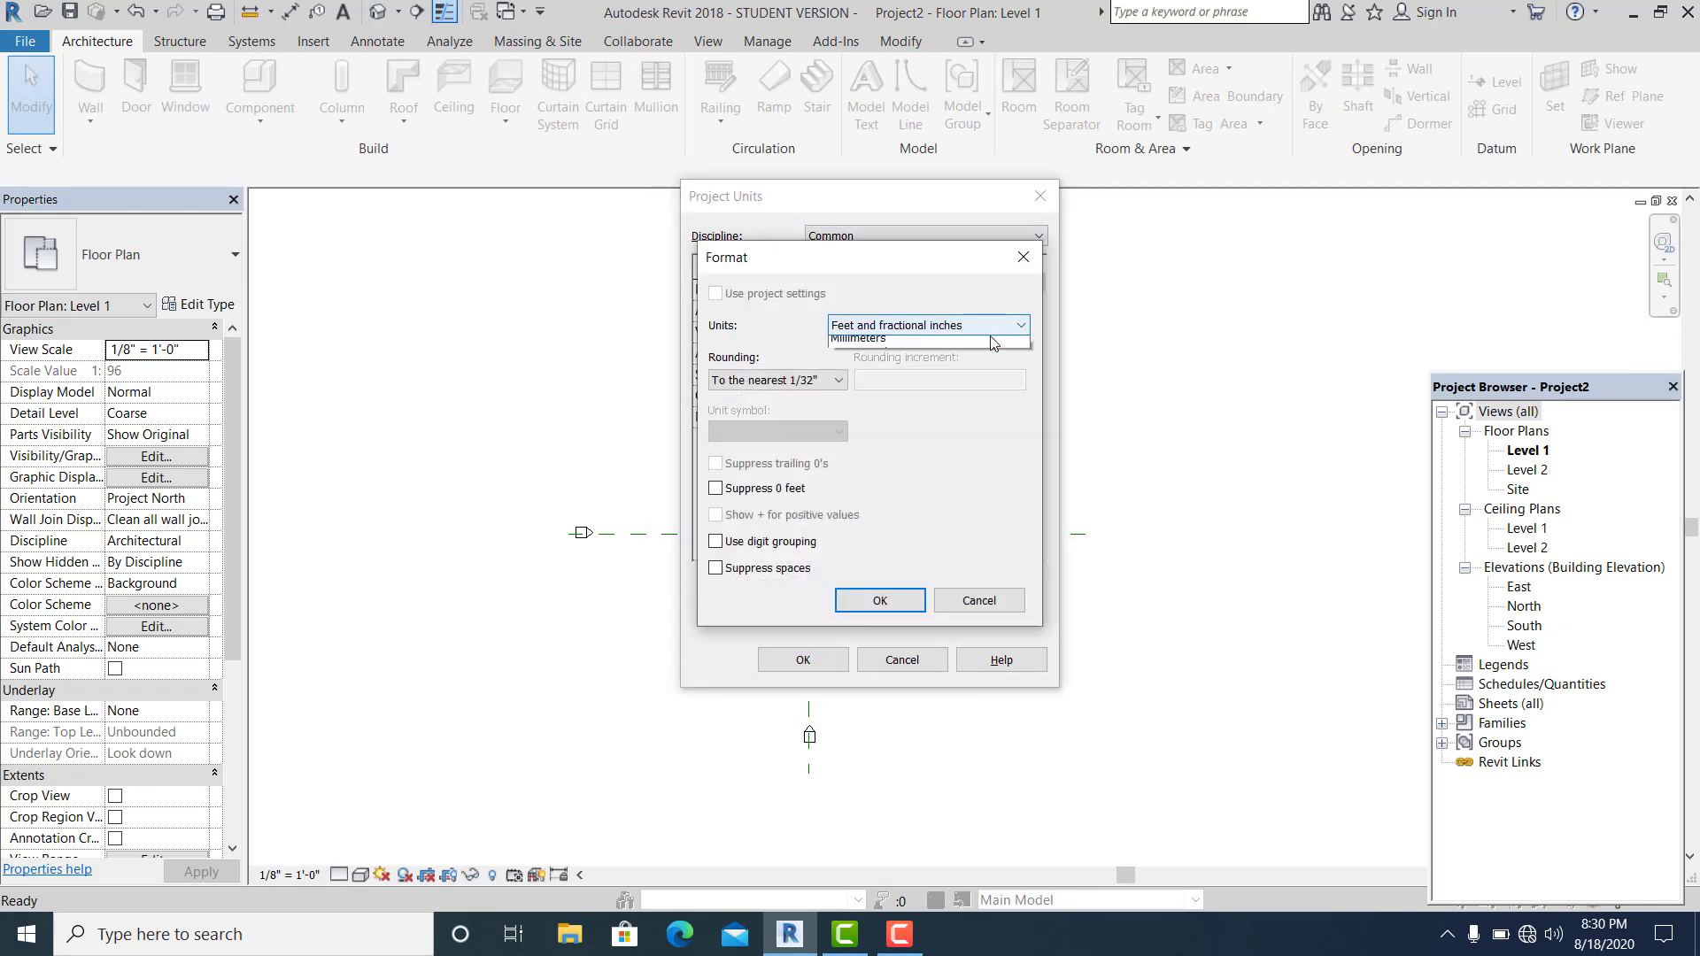
{"action": "left_click", "coordinate": [930, 325]}
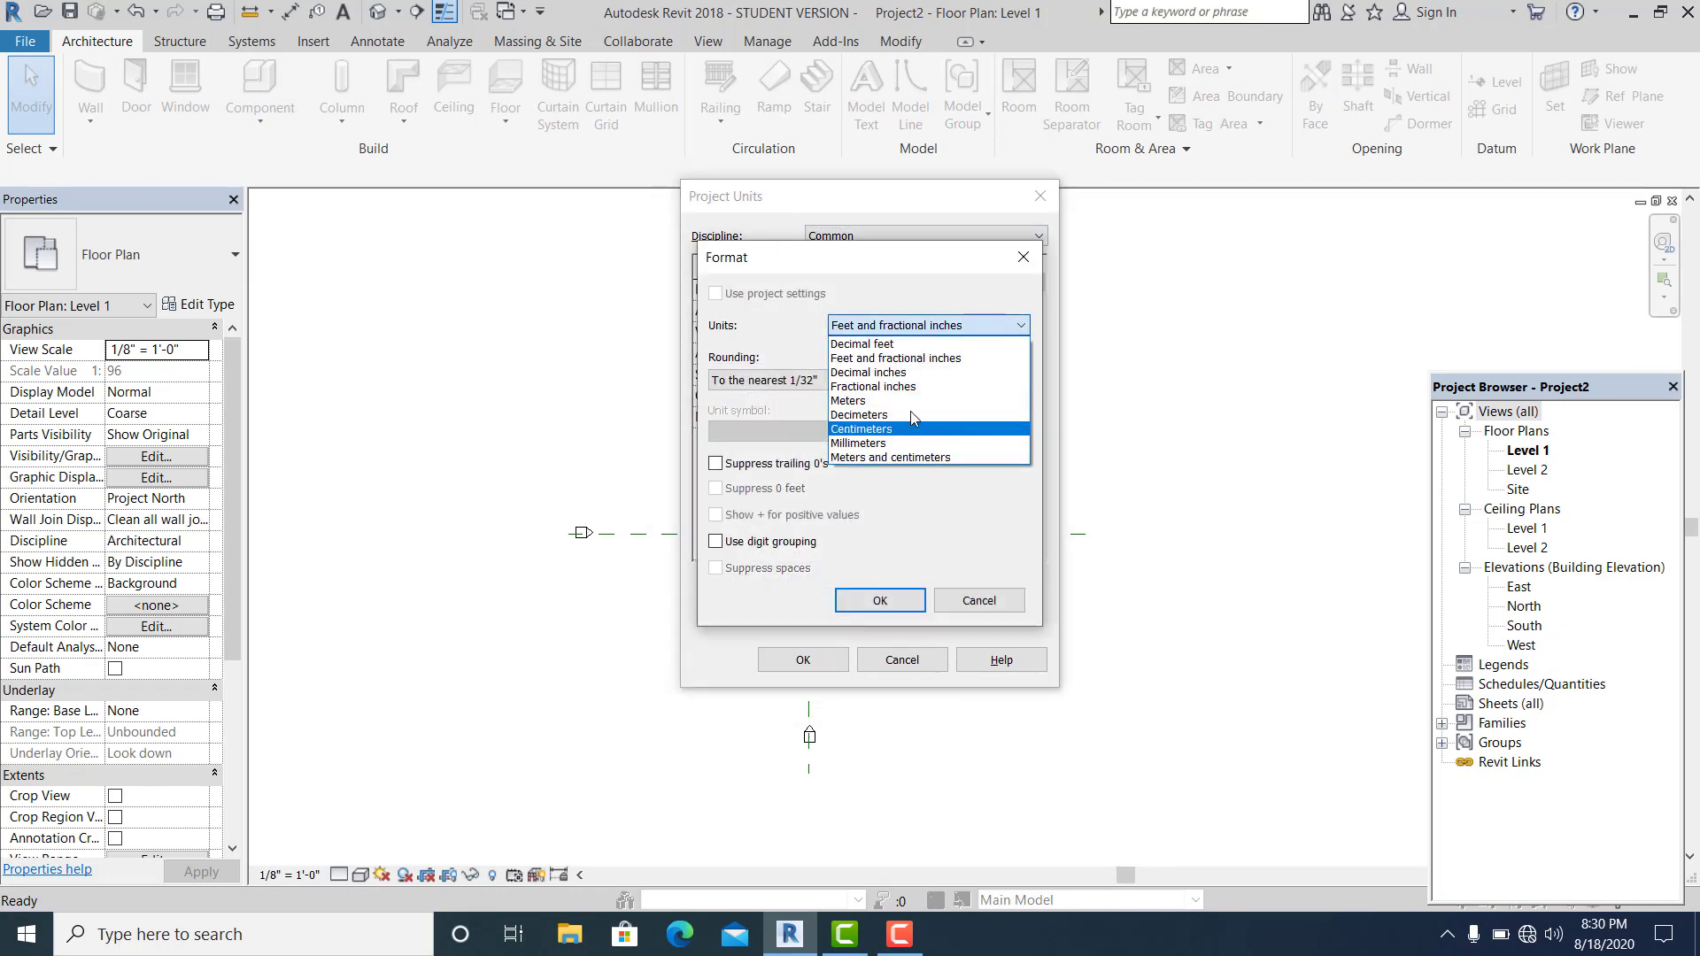
{"action": "left_click", "coordinate": [885, 400]}
{"action": "left_click", "coordinate": [880, 600]}
{"action": "left_click", "coordinate": [802, 660]}
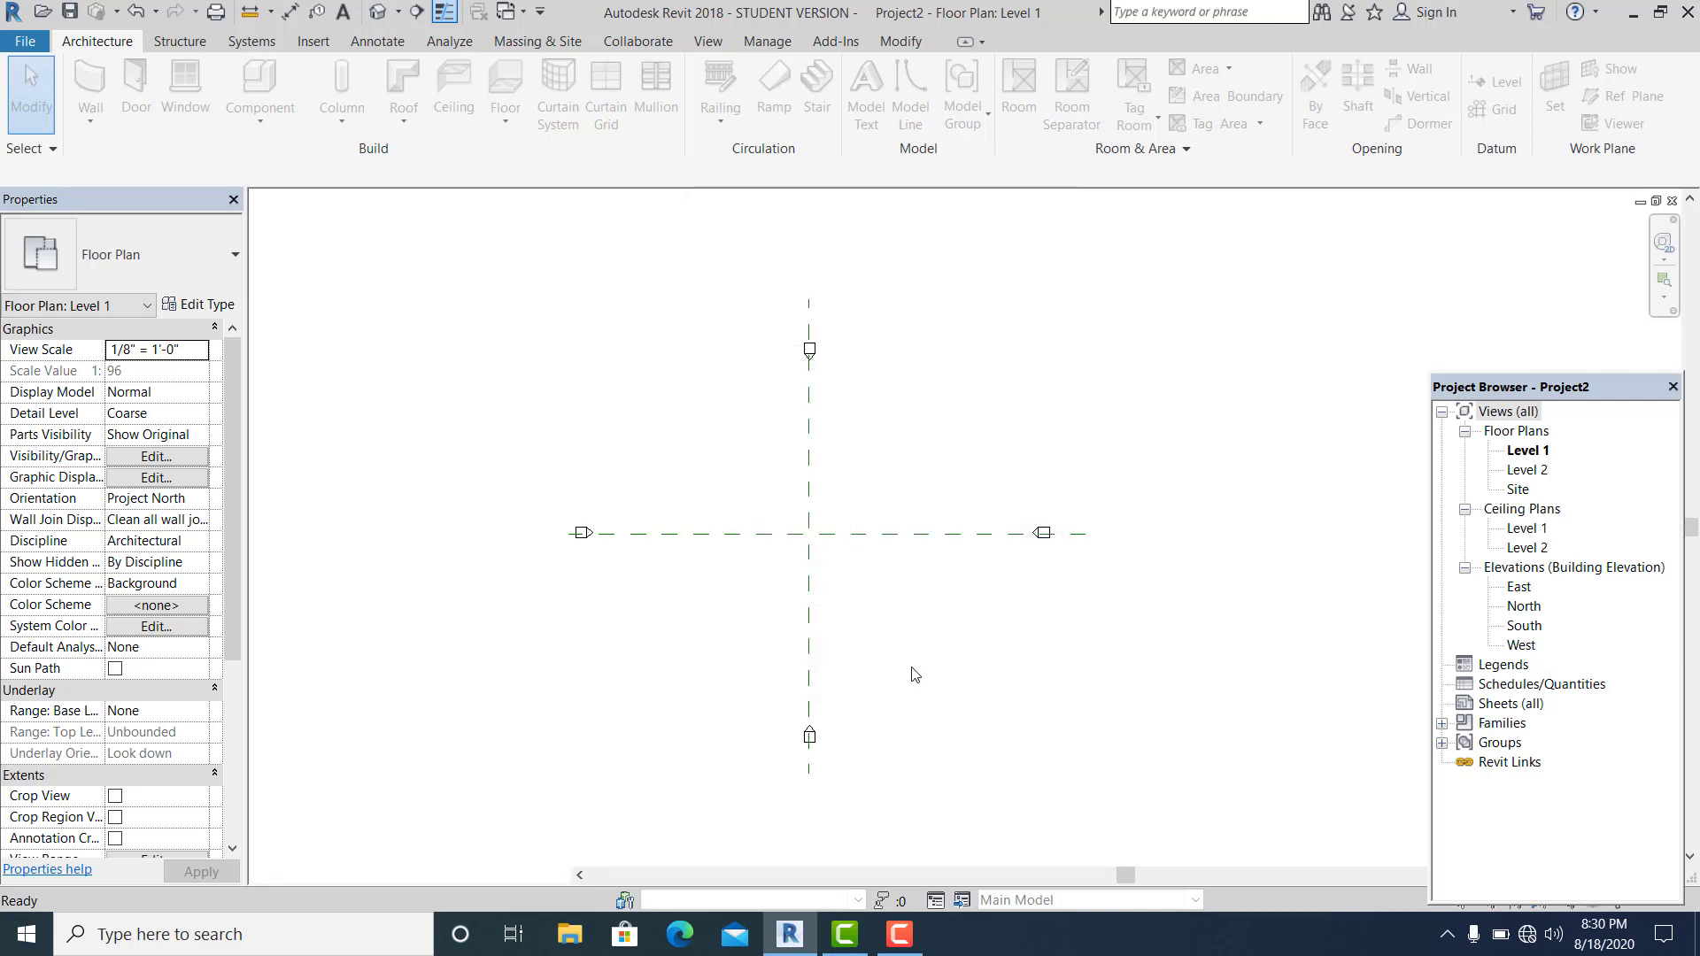
{"action": "scroll", "coordinate": [907, 574], "scroll_direction": "up", "scroll_amount": 1}
{"action": "middle_click_drag", "start_coordinate": [856, 511], "coordinate": [900, 611]}
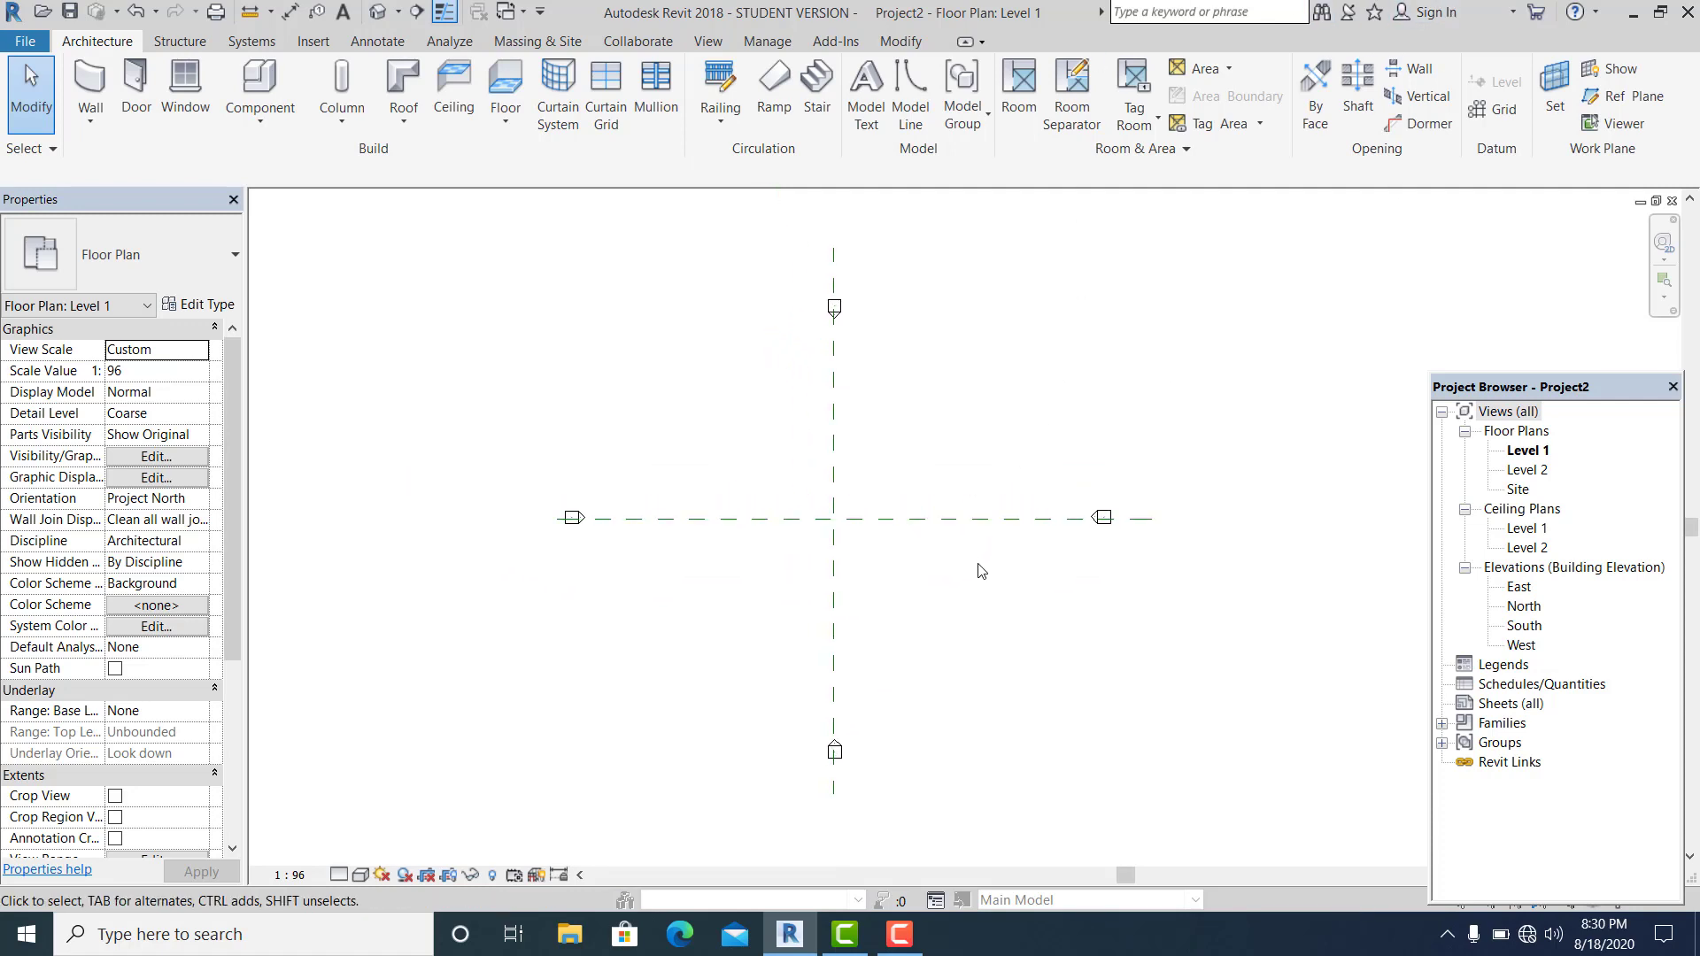
{"action": "middle_click_drag", "start_coordinate": [981, 570], "coordinate": [991, 626]}
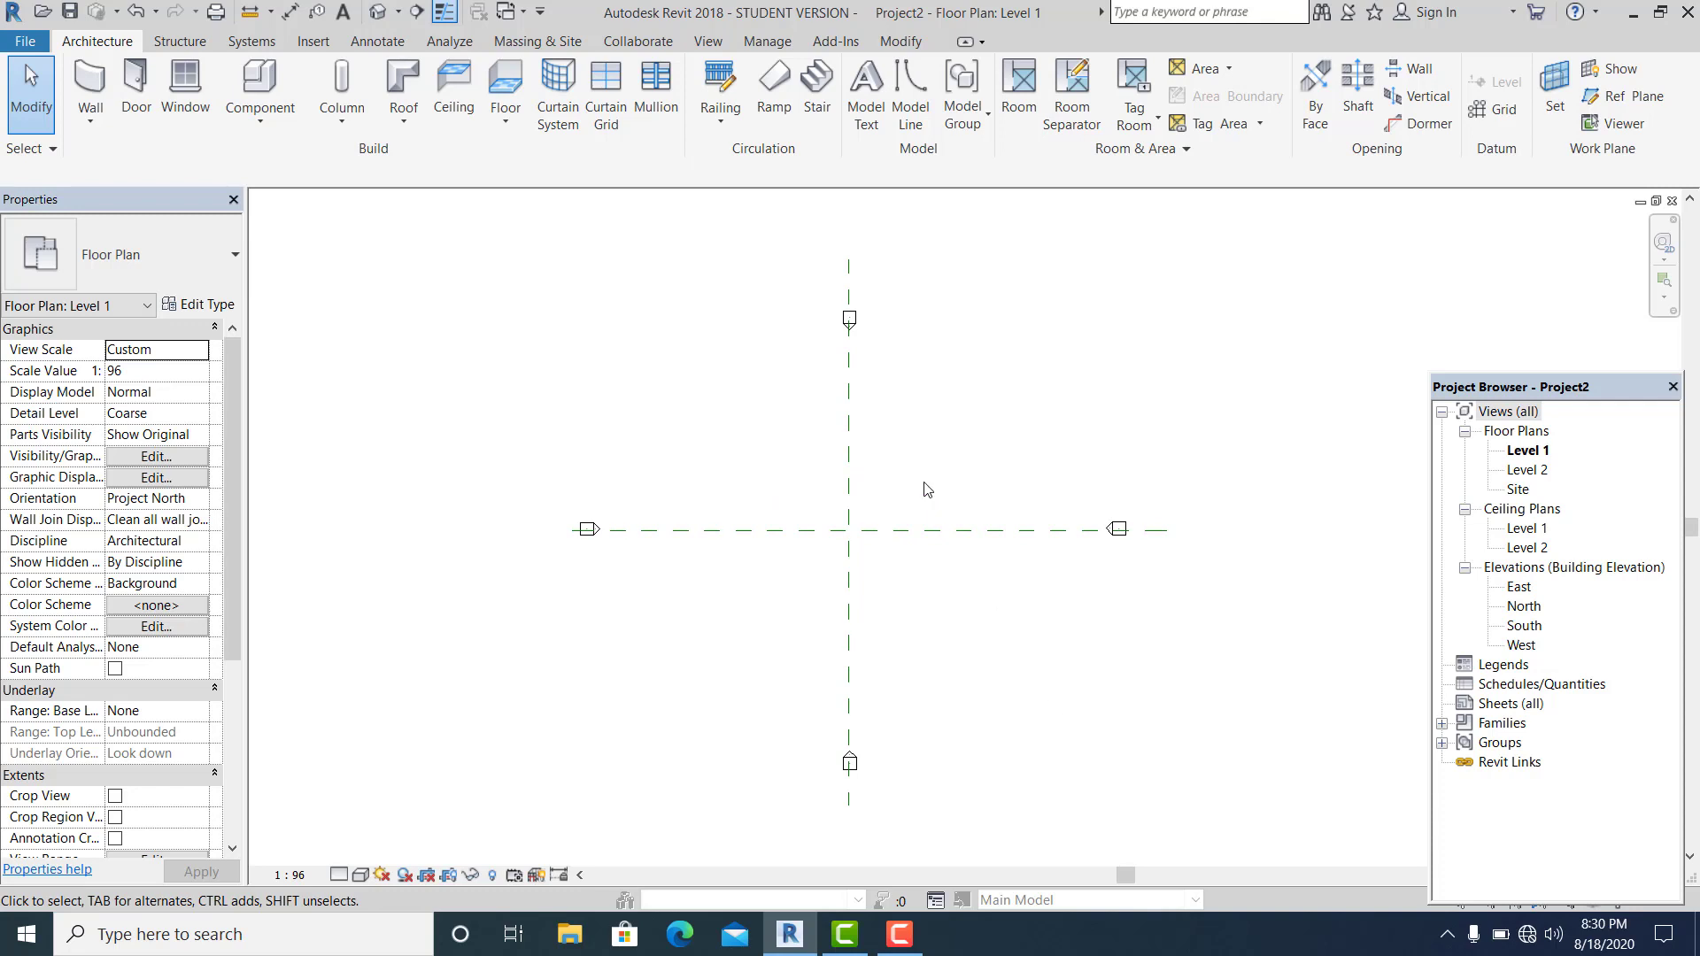
{"action": "middle_click_drag", "start_coordinate": [903, 678], "coordinate": [884, 659]}
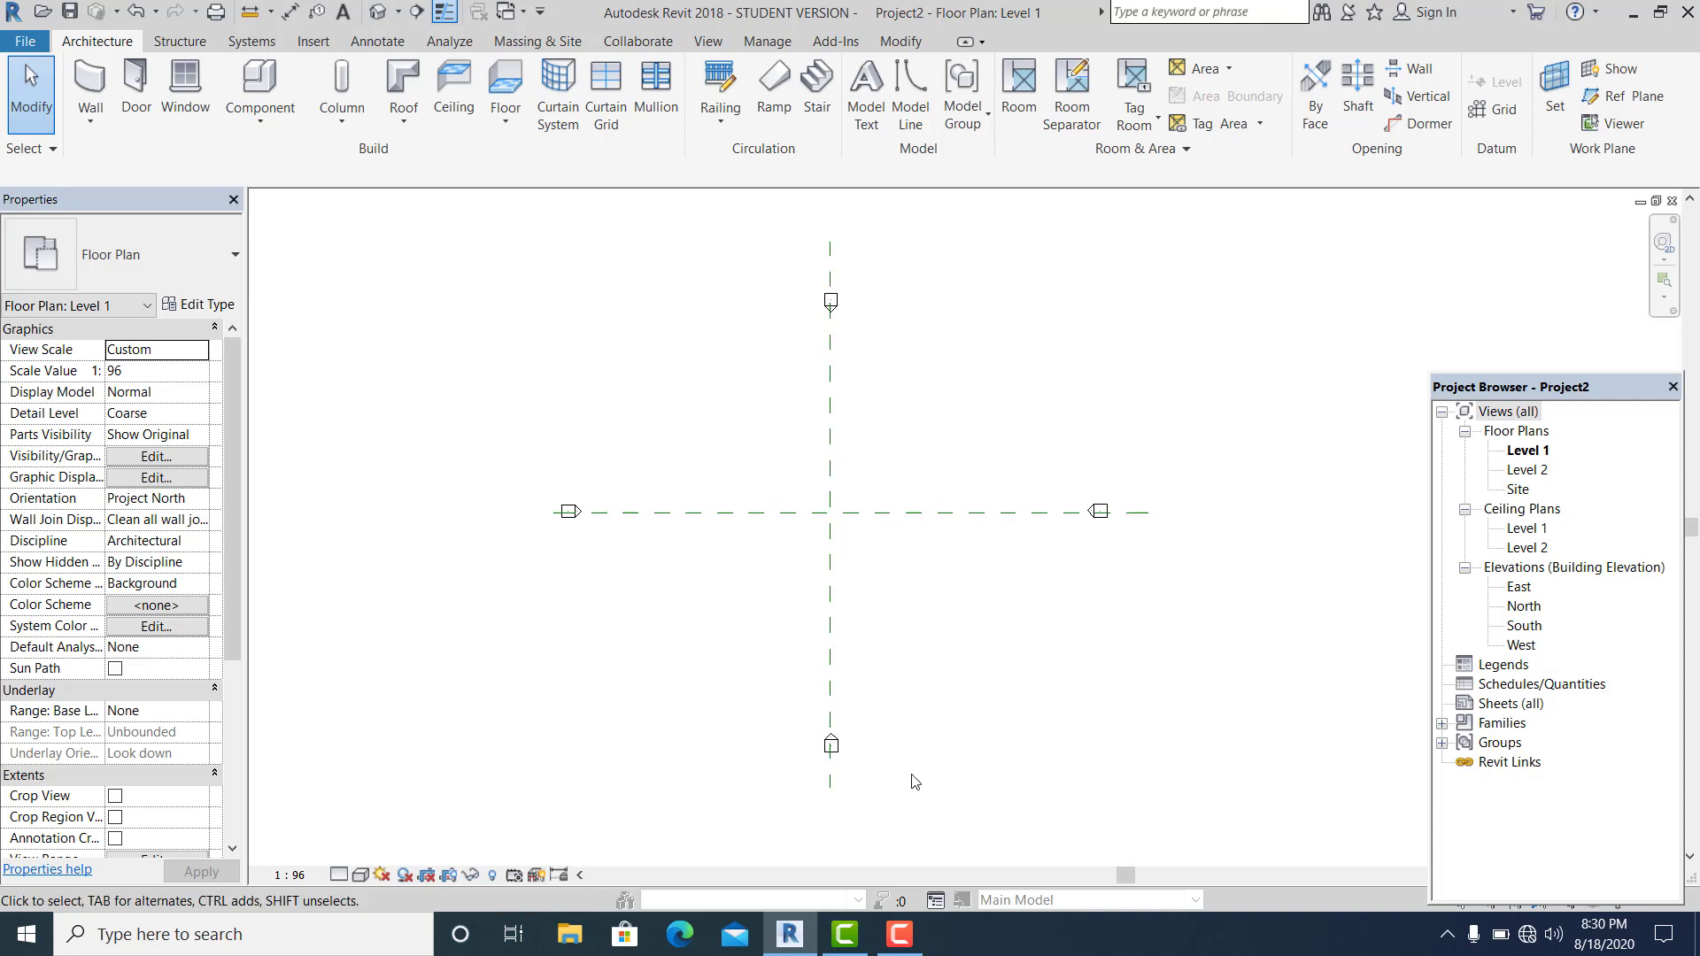
{"action": "middle_click_drag", "start_coordinate": [950, 598], "coordinate": [941, 577]}
{"action": "middle_click_drag", "start_coordinate": [830, 418], "coordinate": [826, 434]}
{"action": "middle_click_drag", "start_coordinate": [927, 598], "coordinate": [928, 621]}
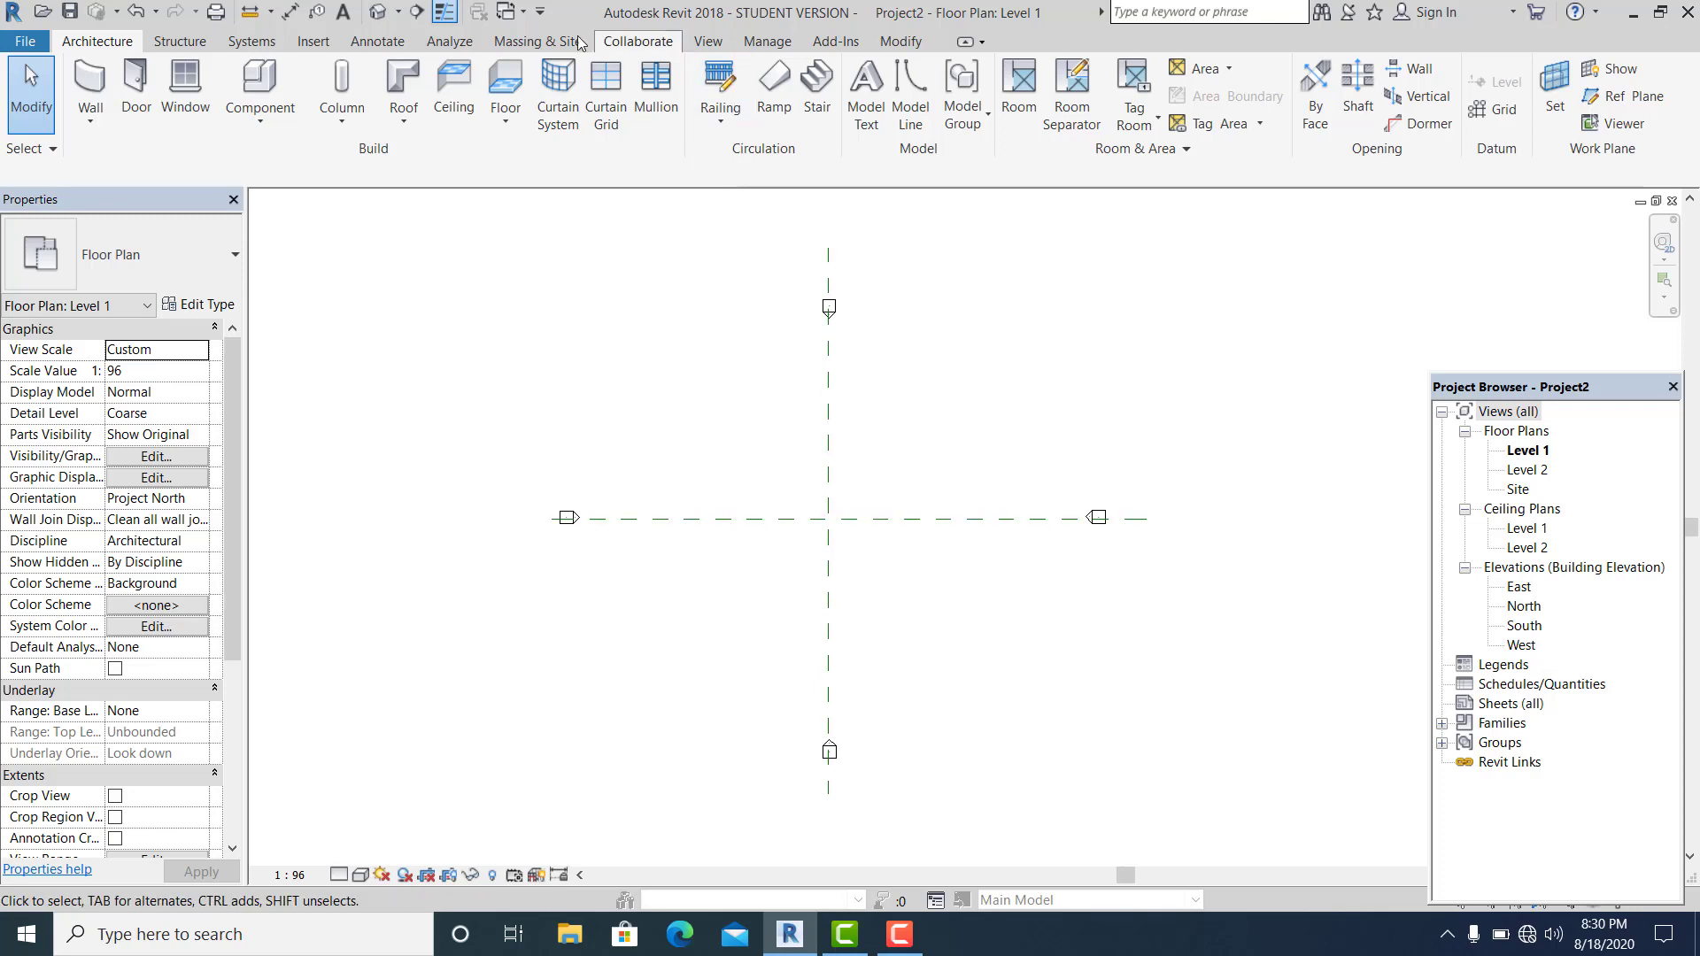
Start an in-place mass, keeping the name Mass 1
{"action": "left_click", "coordinate": [529, 42]}
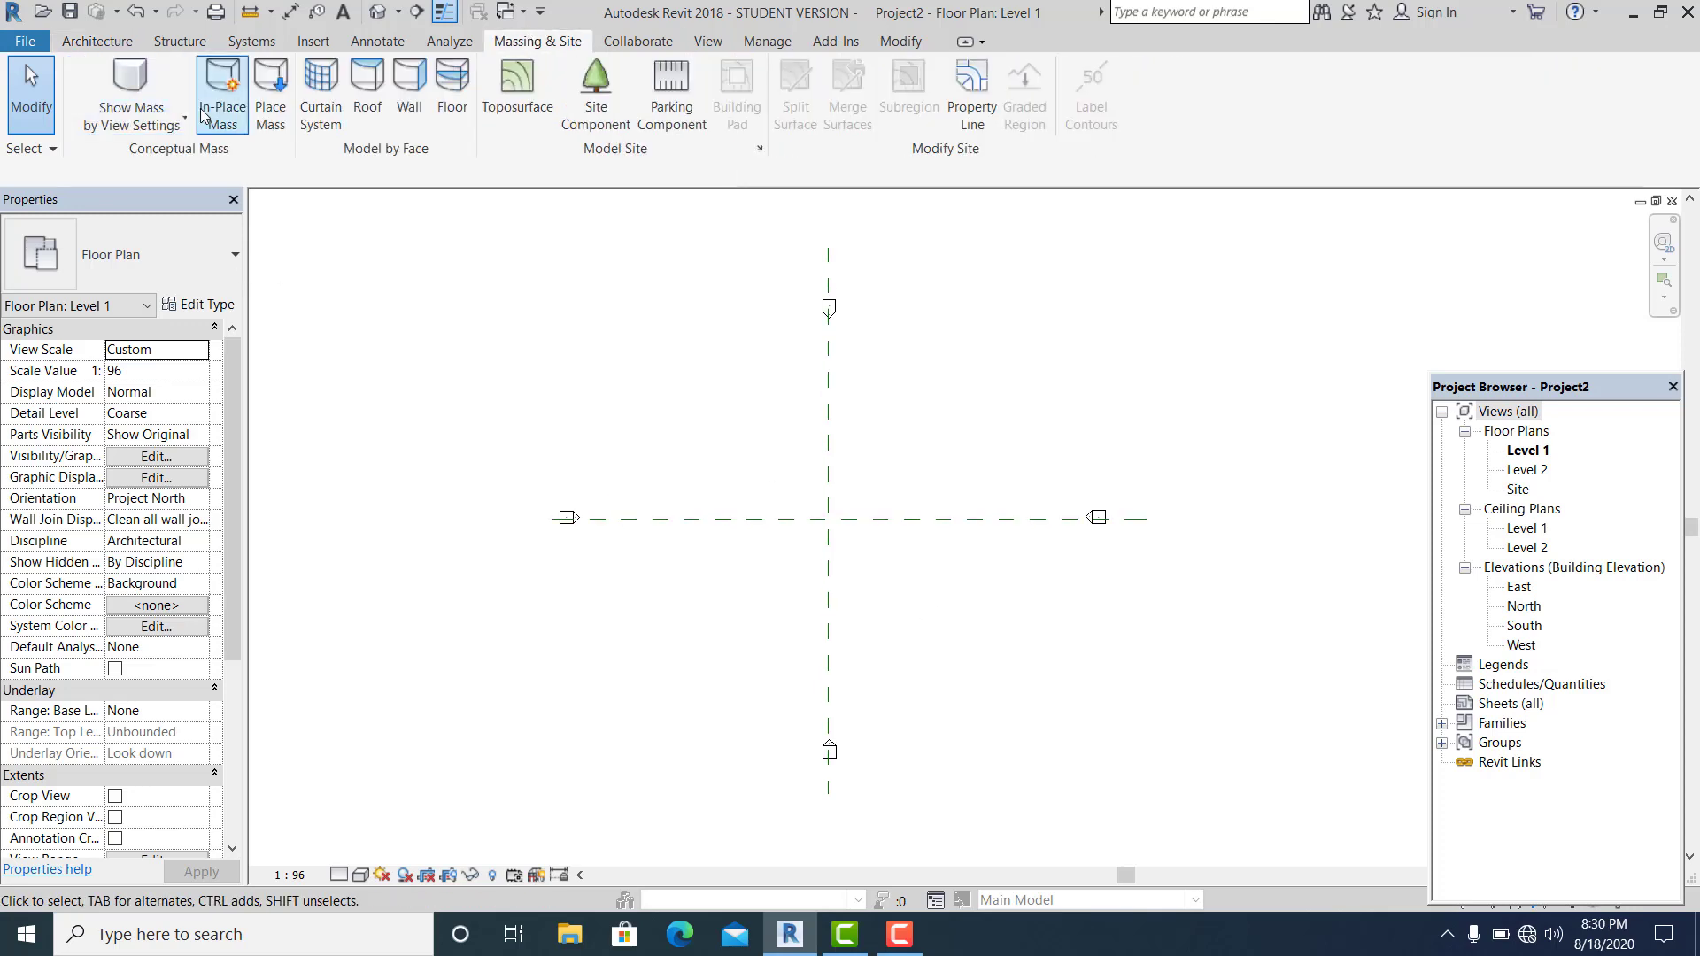
{"action": "left_click", "coordinate": [232, 98]}
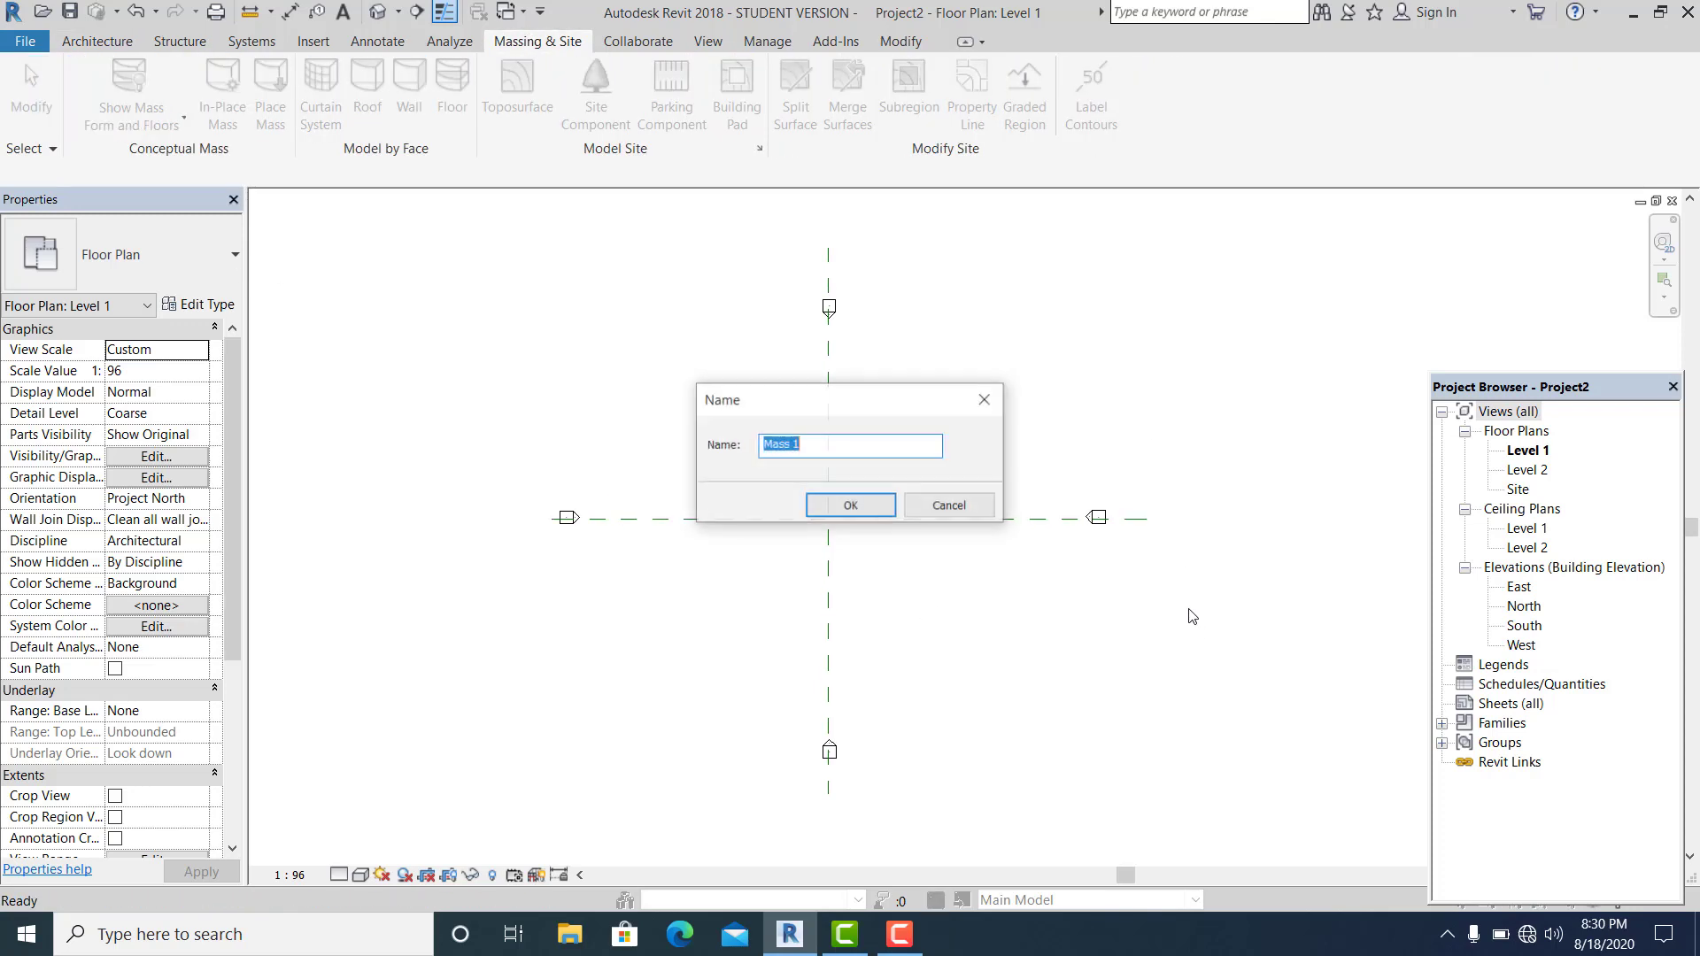
{"action": "left_click", "coordinate": [851, 507]}
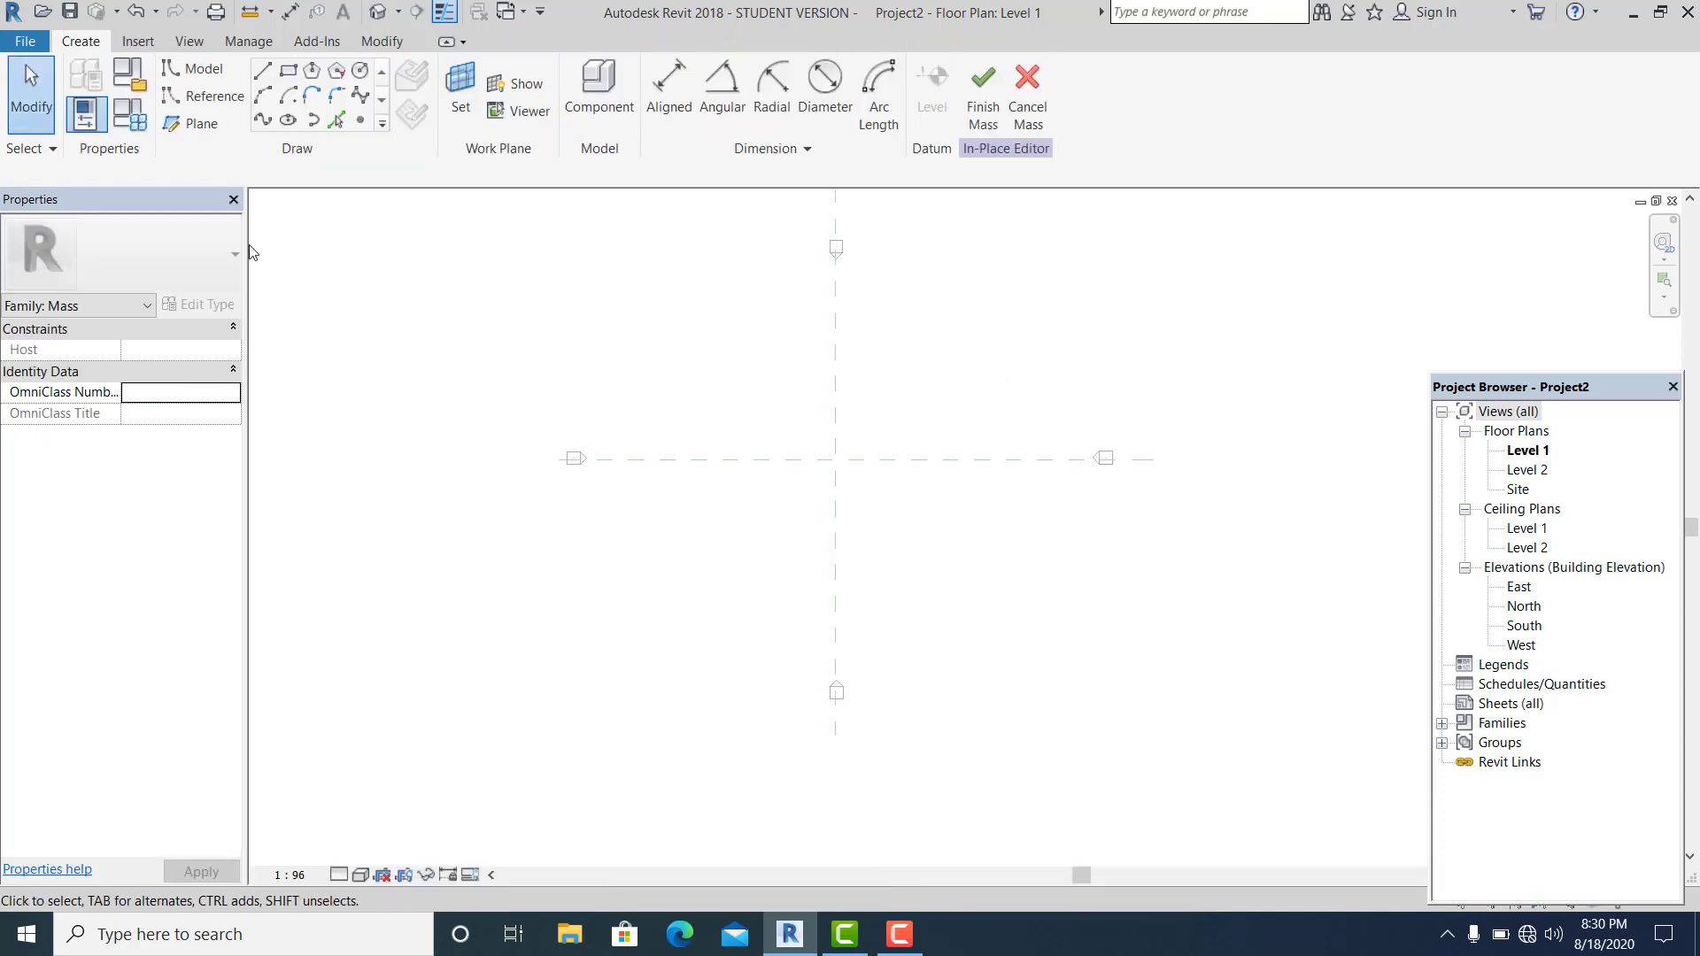
Place a reference point near the south end of the vertical plane and another near the west end of the horizontal plane
{"action": "left_click", "coordinate": [358, 122]}
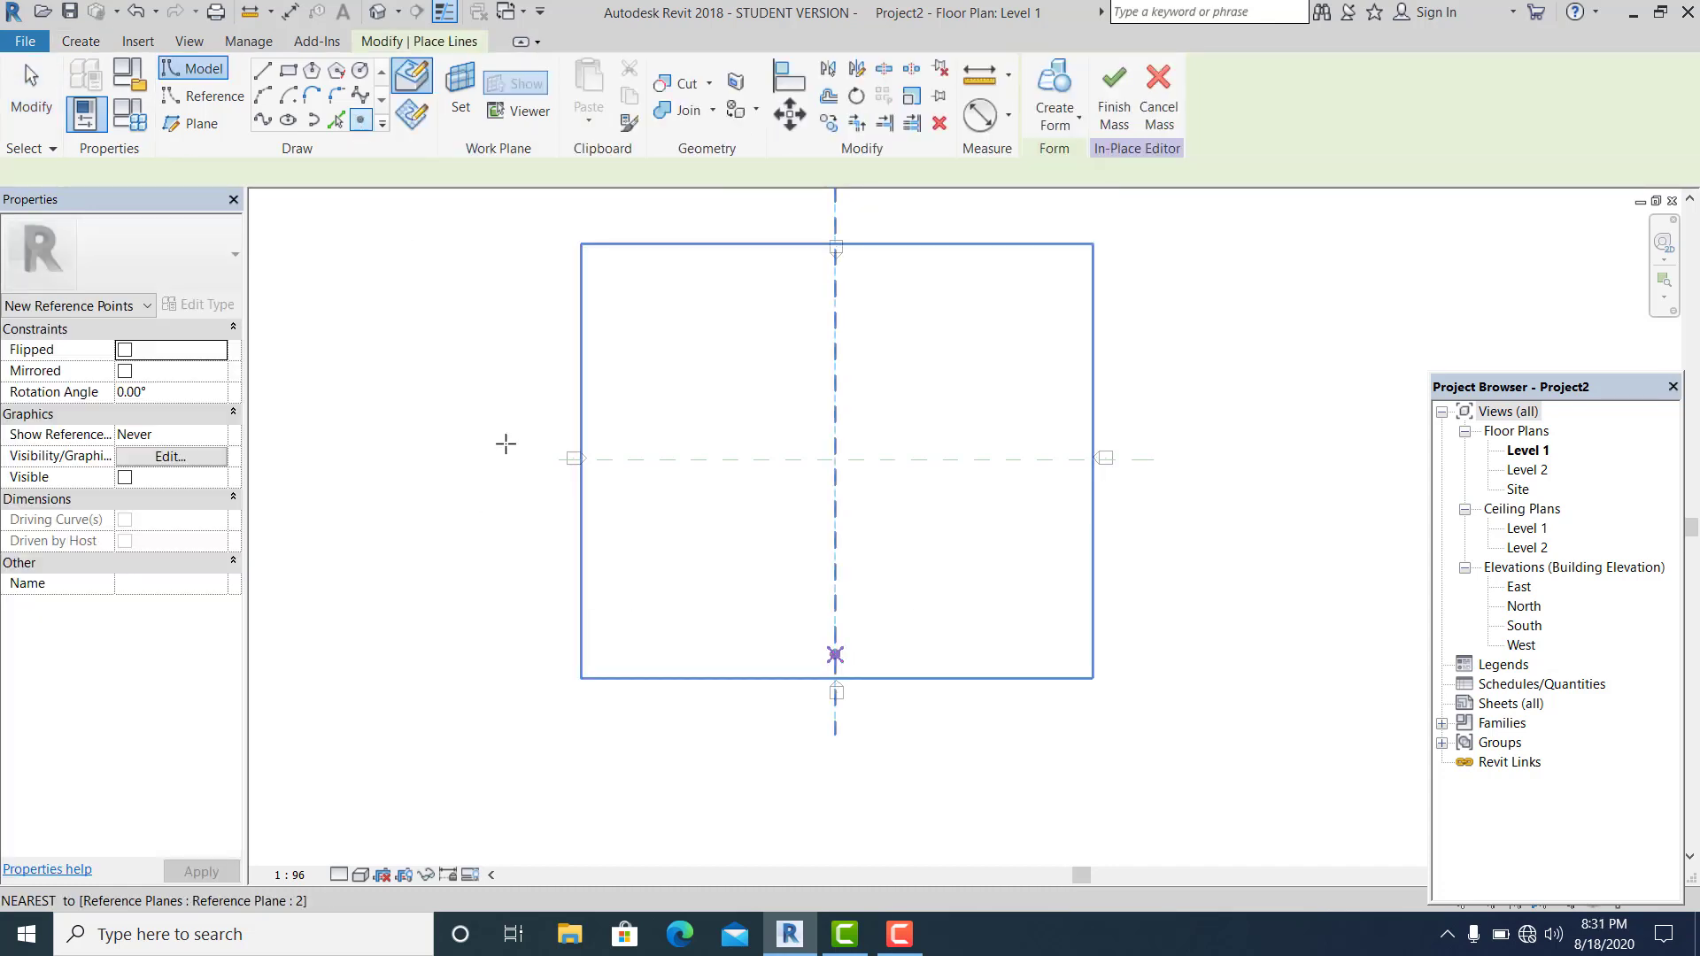
{"action": "left_click", "coordinate": [609, 459]}
{"action": "left_click", "coordinate": [37, 105]}
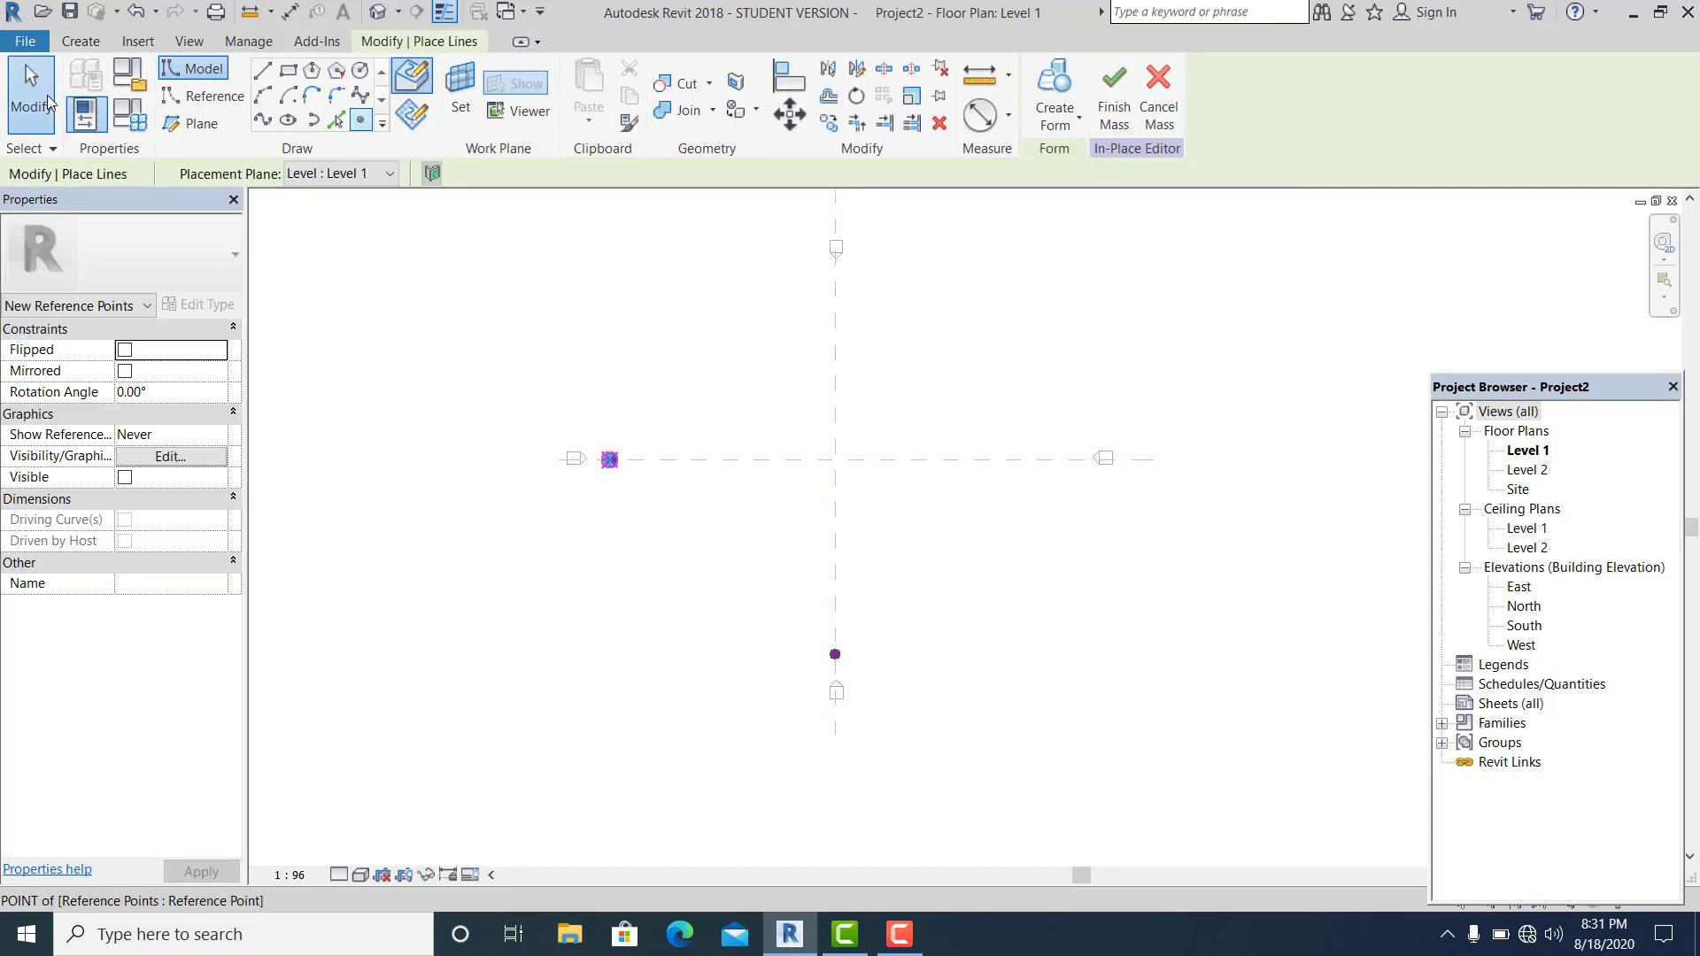
{"action": "middle_click_drag", "start_coordinate": [853, 600], "coordinate": [829, 594]}
{"action": "scroll", "coordinate": [832, 602], "scroll_direction": "up", "scroll_amount": 1}
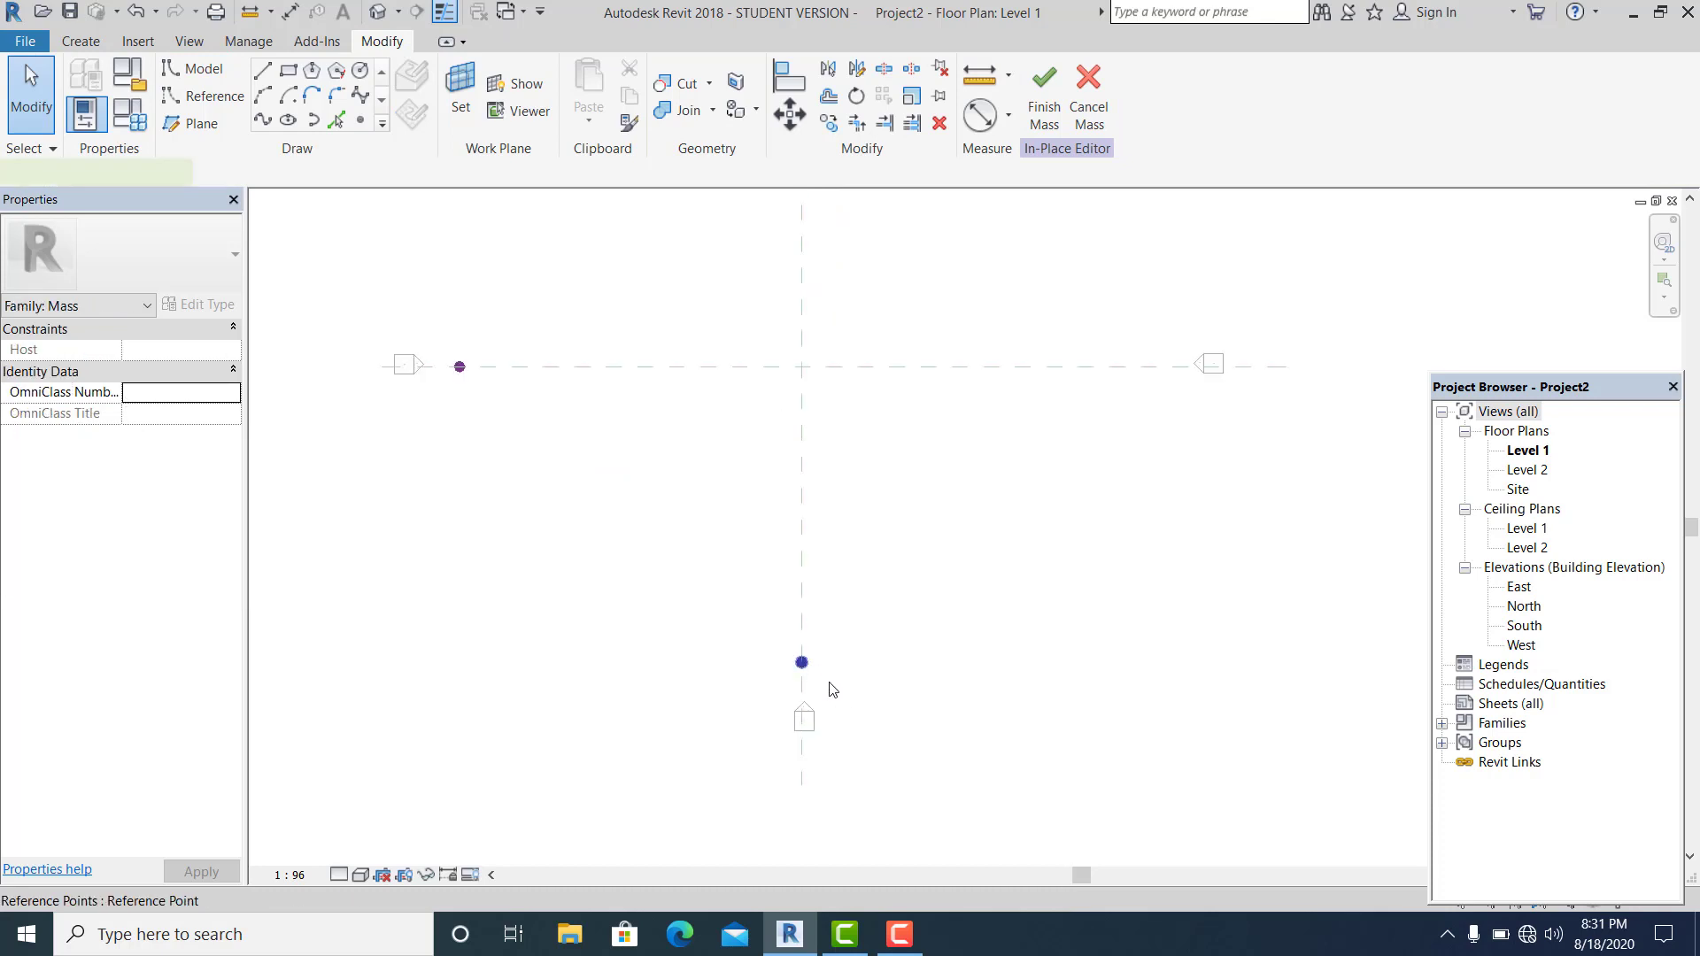
{"action": "left_click", "coordinate": [801, 663]}
{"action": "scroll", "coordinate": [912, 759], "scroll_direction": "down", "scroll_amount": 1}
{"action": "left_click", "coordinate": [767, 558]}
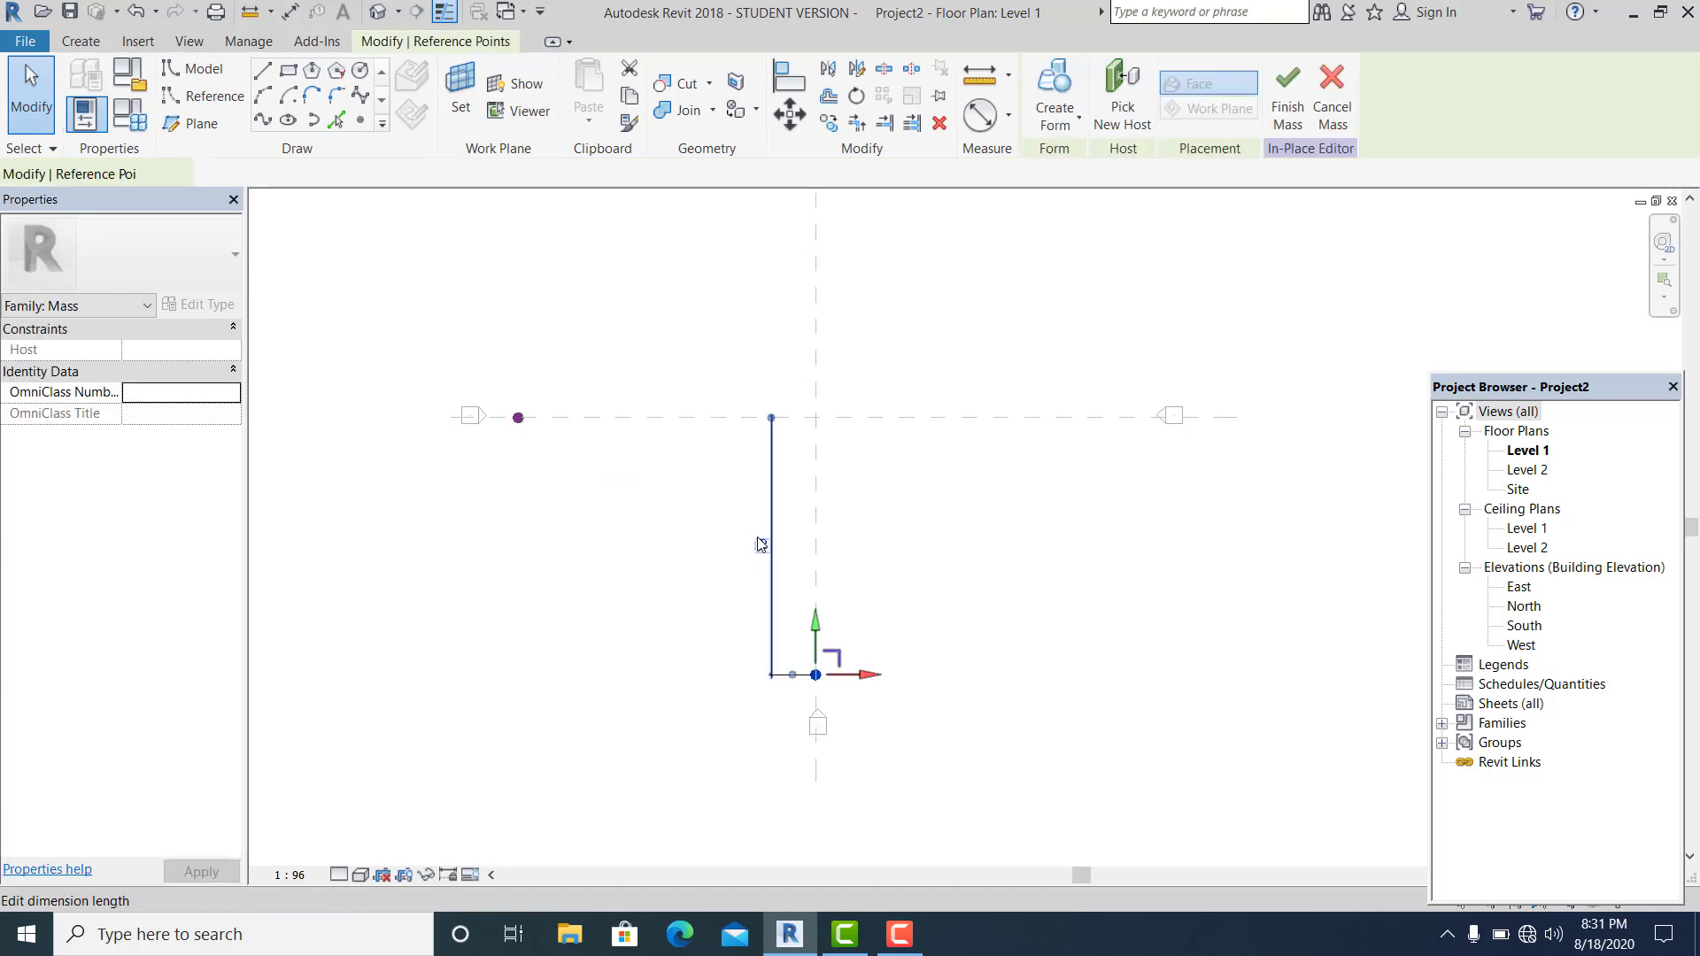
{"action": "type", "text": "19"}
{"action": "key", "text": "Return"}
{"action": "key", "text": "Escape"}
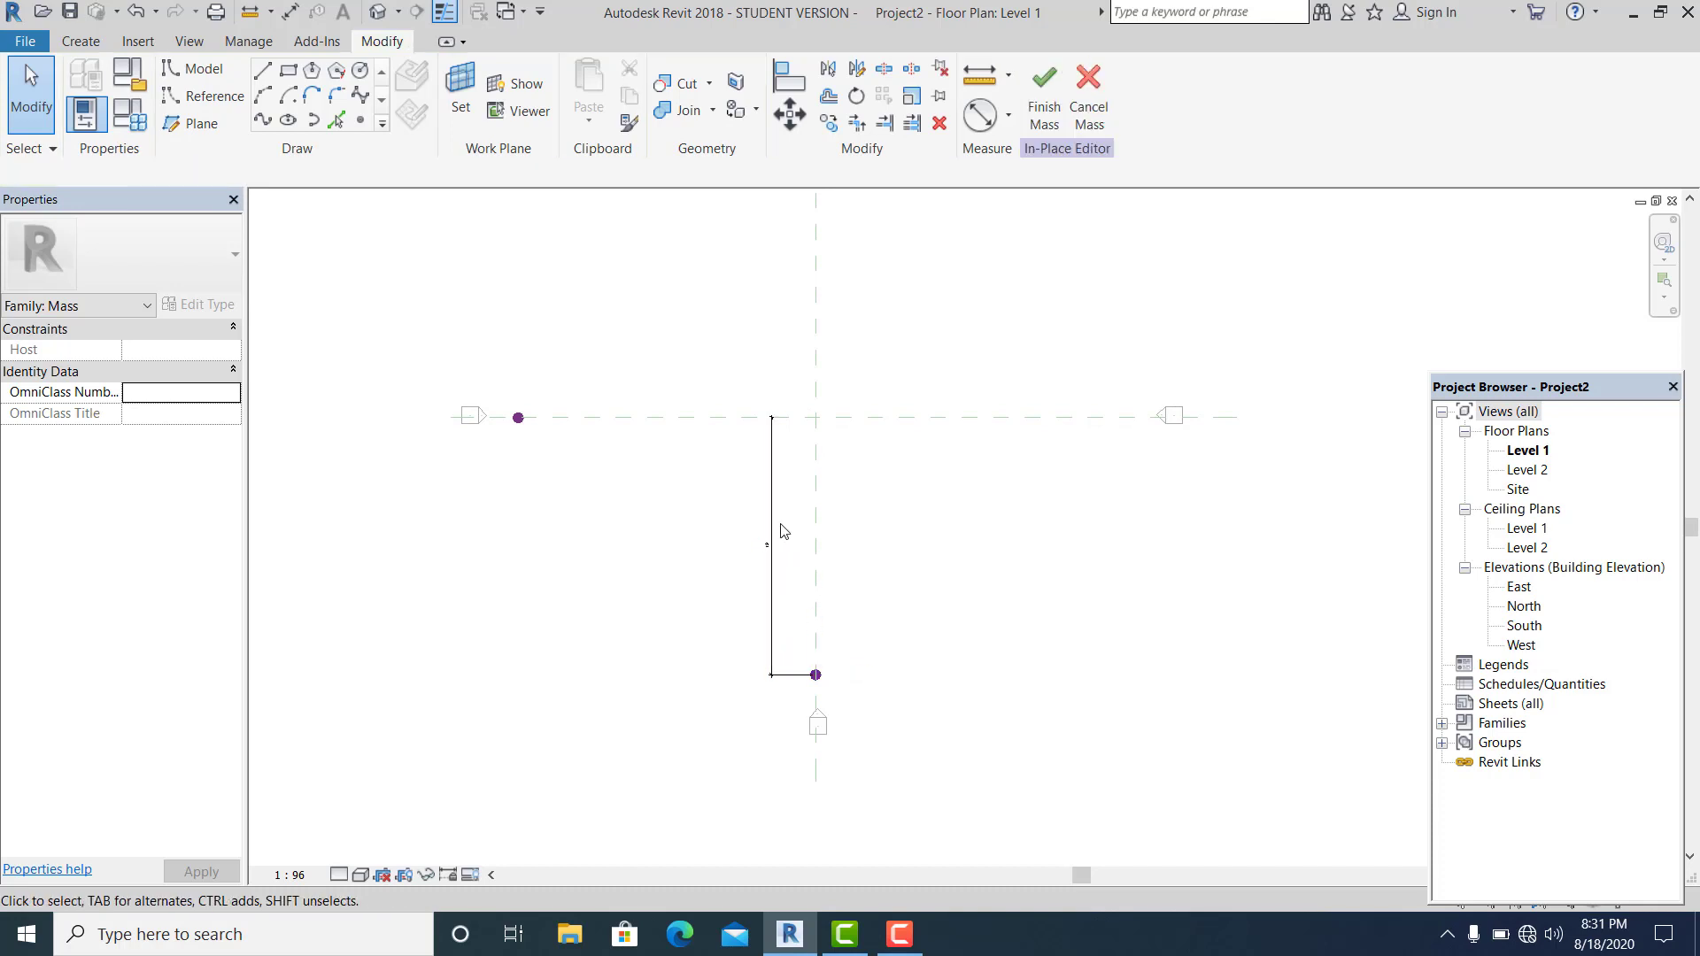
{"action": "left_click", "coordinate": [774, 525]}
{"action": "key", "text": "Delete"}
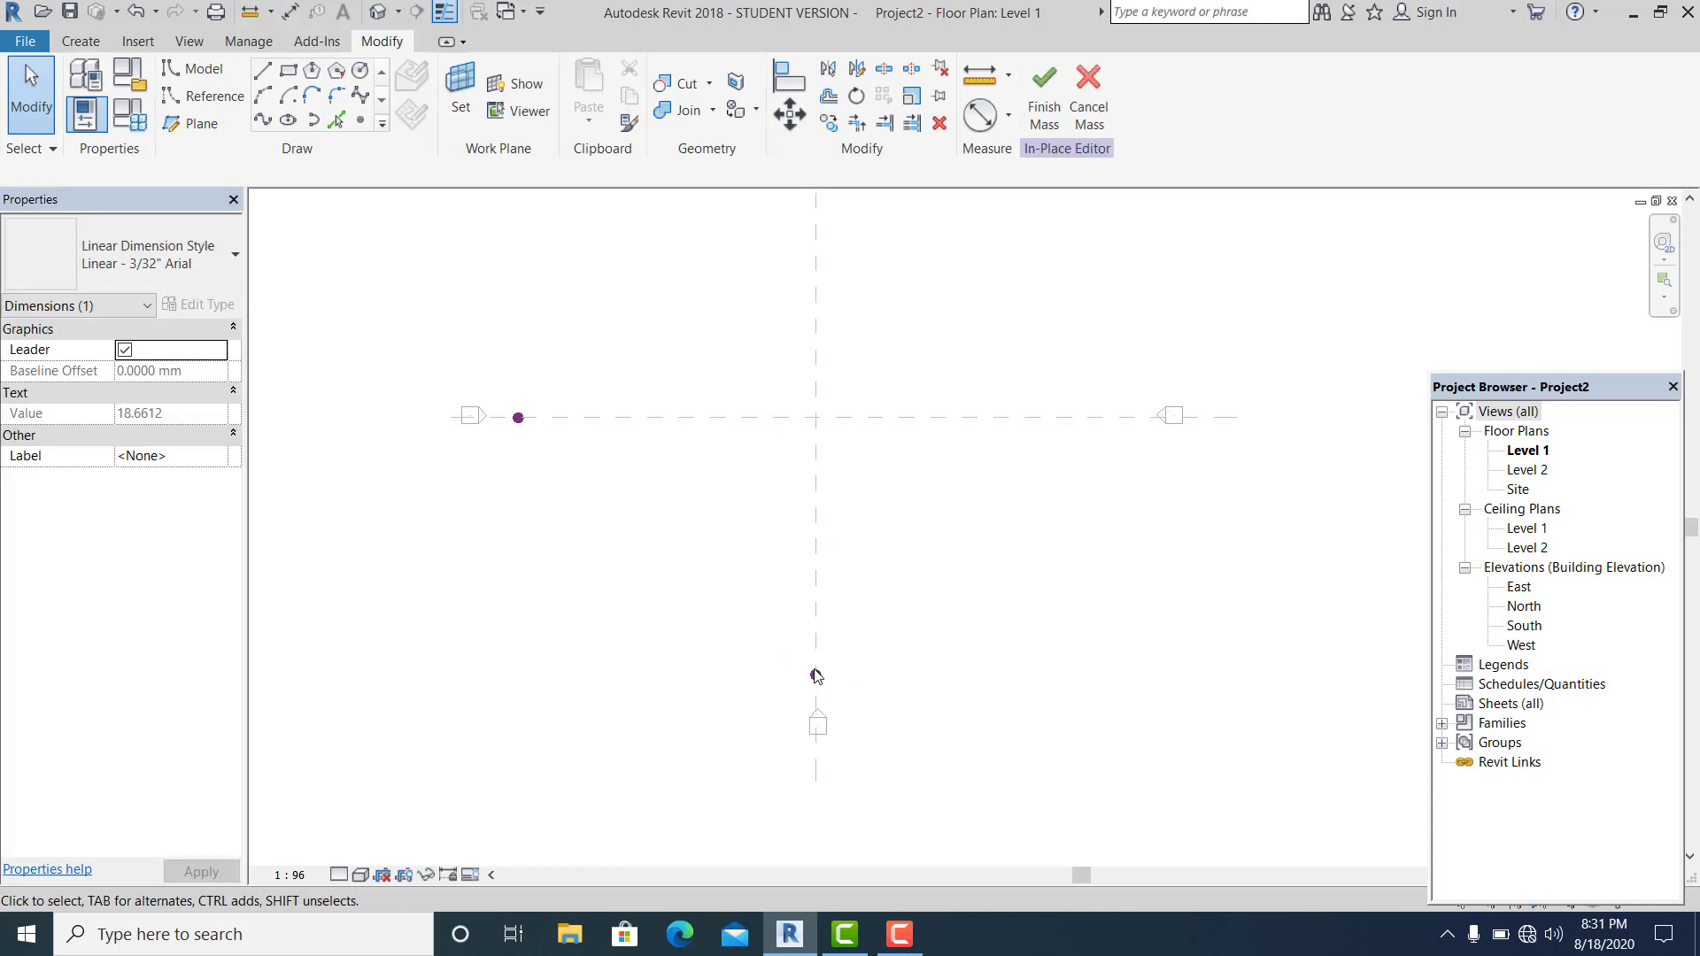
Set the south reference point's distance from the horizontal reference plane to 19 m
{"action": "scroll", "coordinate": [816, 675], "scroll_direction": "up", "scroll_amount": 2}
{"action": "left_click", "coordinate": [816, 675]}
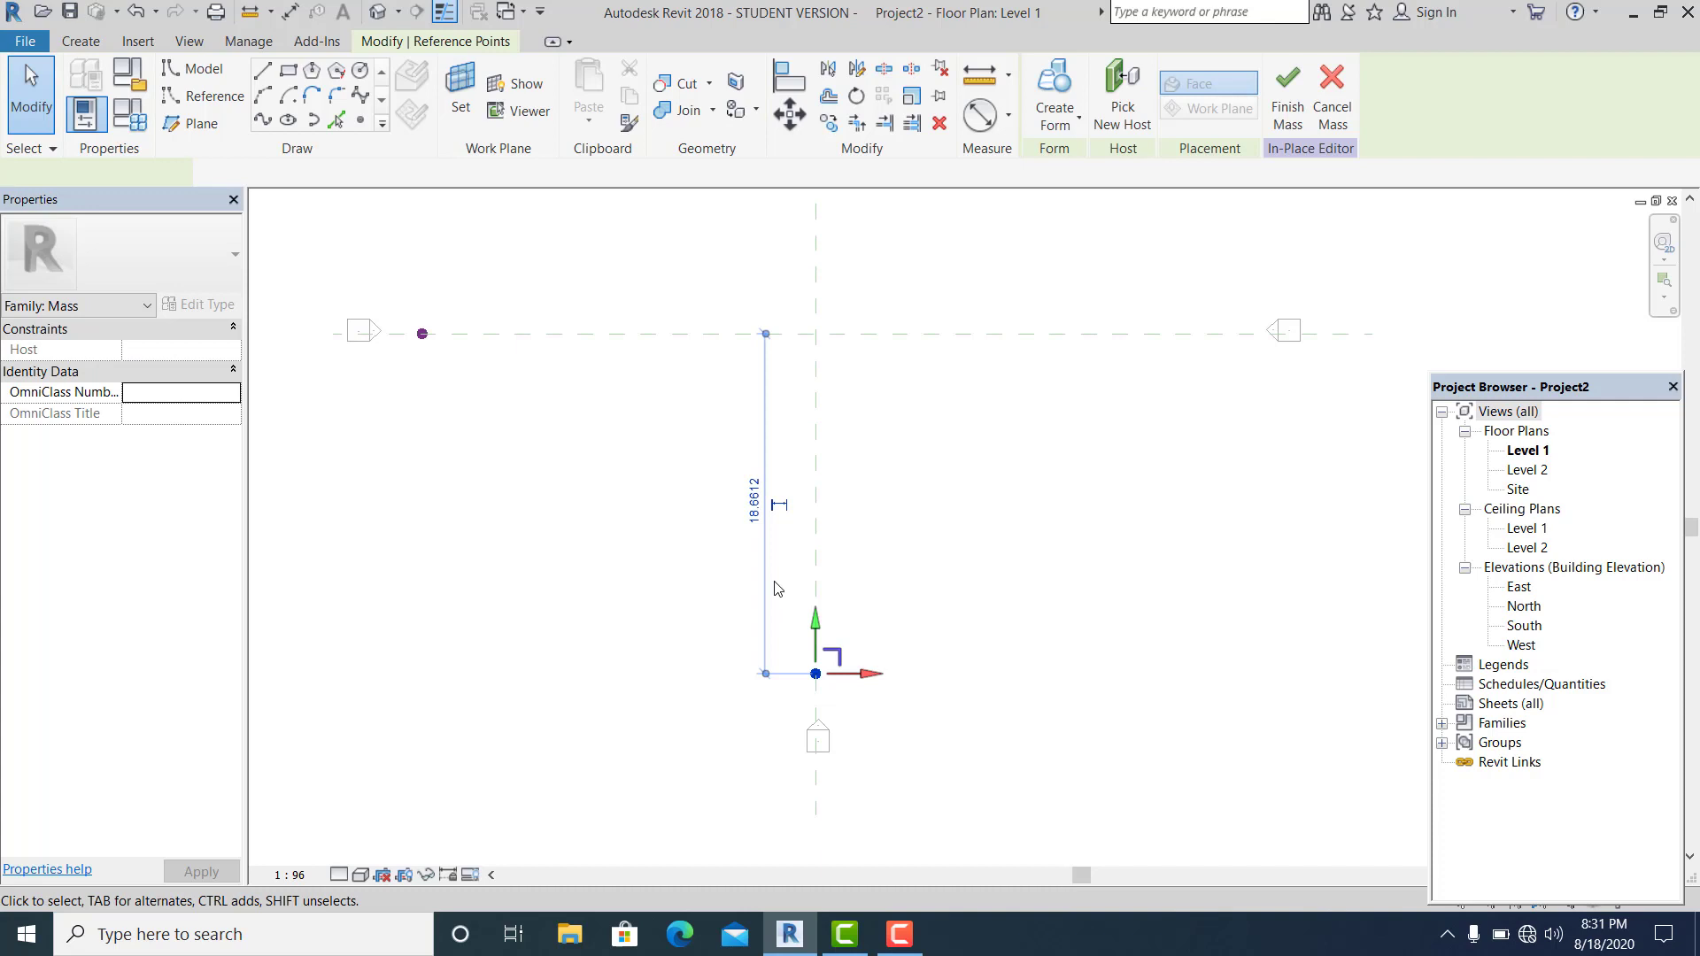
{"action": "left_click", "coordinate": [755, 503]}
{"action": "type", "text": "19"}
{"action": "key", "text": "Return"}
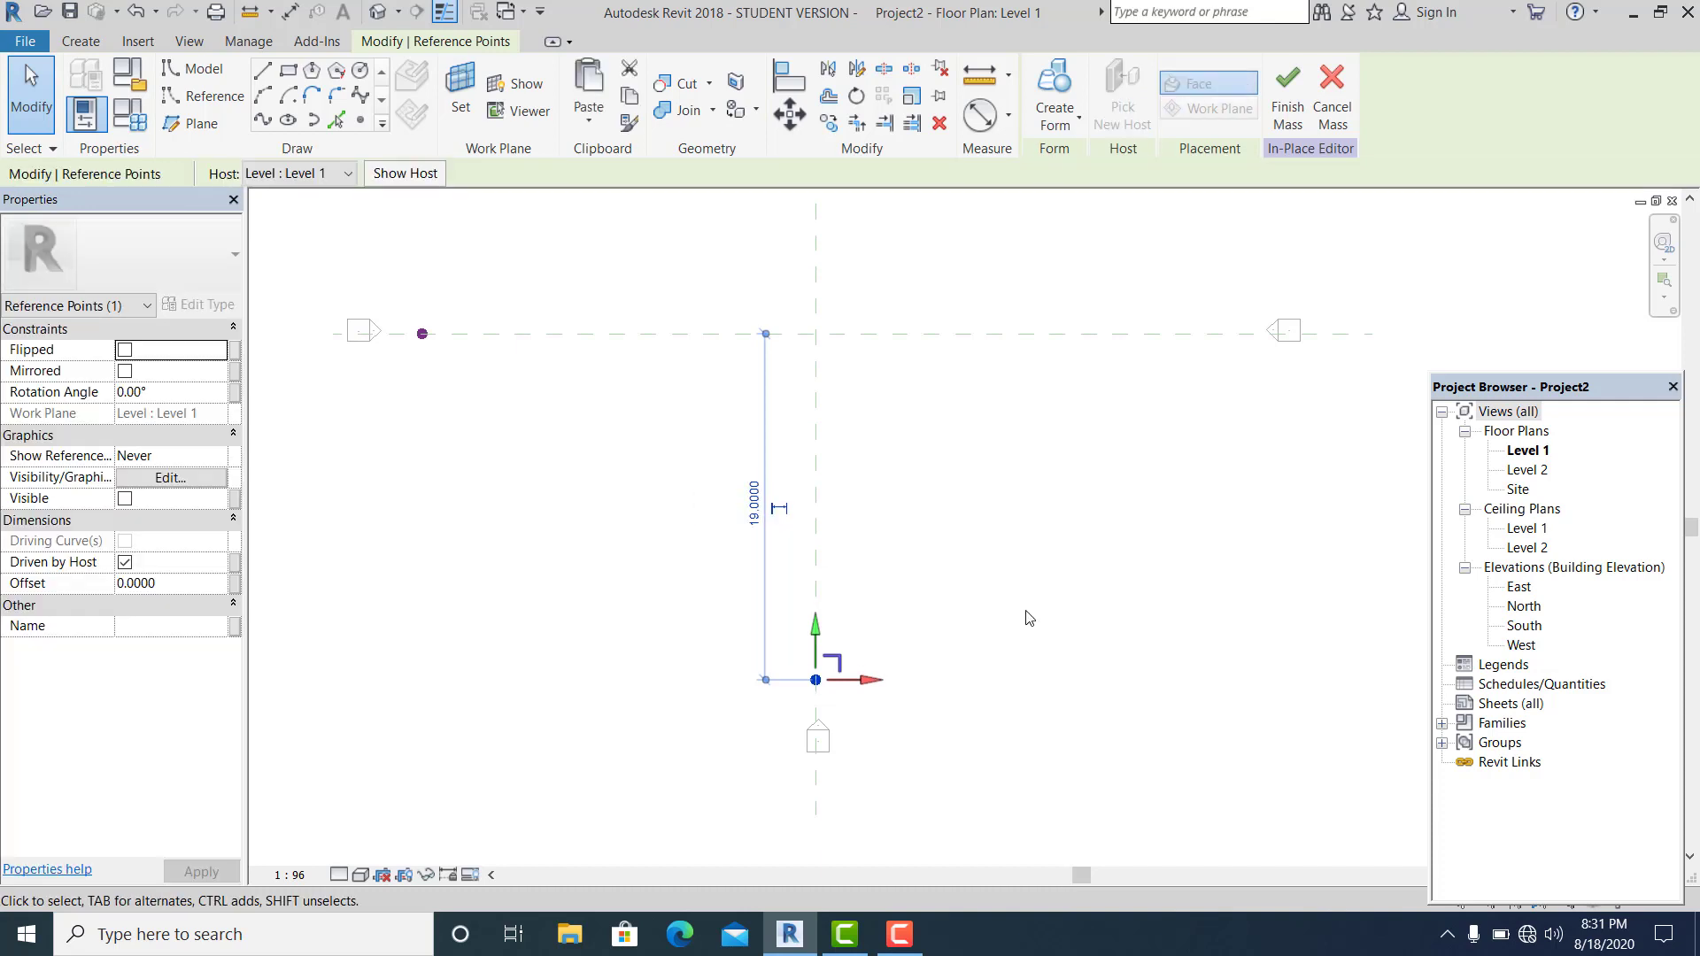
{"action": "left_click", "coordinate": [848, 584]}
Set the west reference point's distance from the vertical reference plane to 23 m
{"action": "scroll", "coordinate": [774, 538], "scroll_direction": "down", "scroll_amount": 2}
{"action": "scroll", "coordinate": [519, 423], "scroll_direction": "up", "scroll_amount": 1}
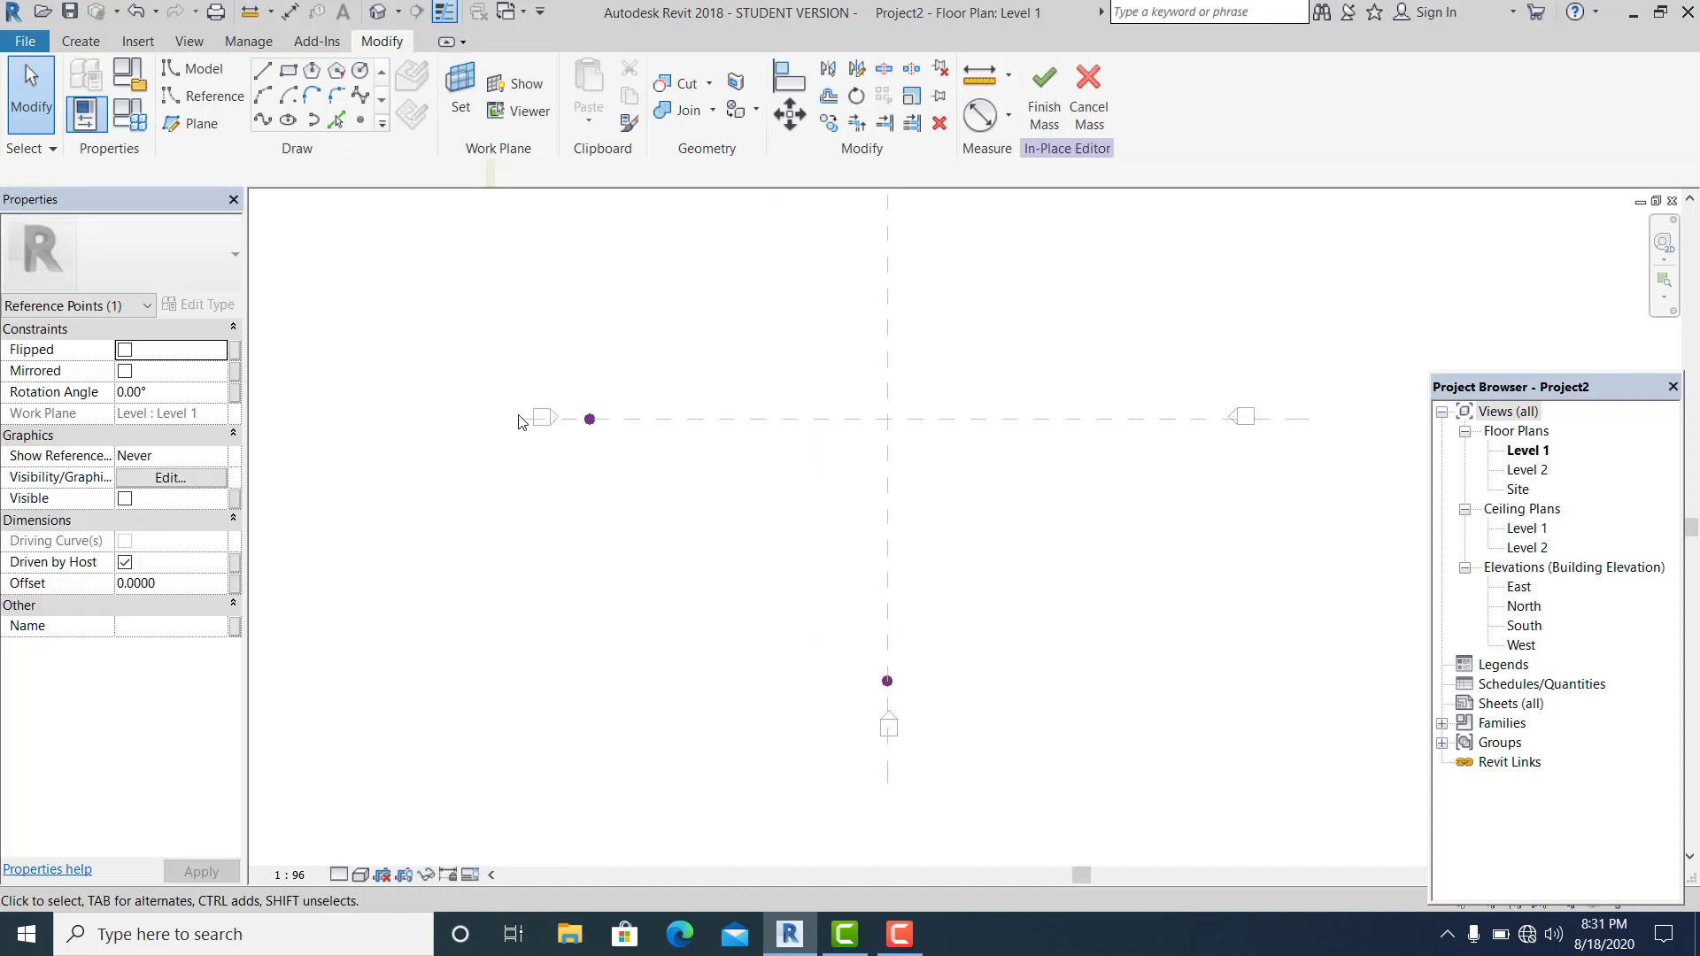
{"action": "left_click", "coordinate": [589, 419]}
{"action": "left_click", "coordinate": [738, 355]}
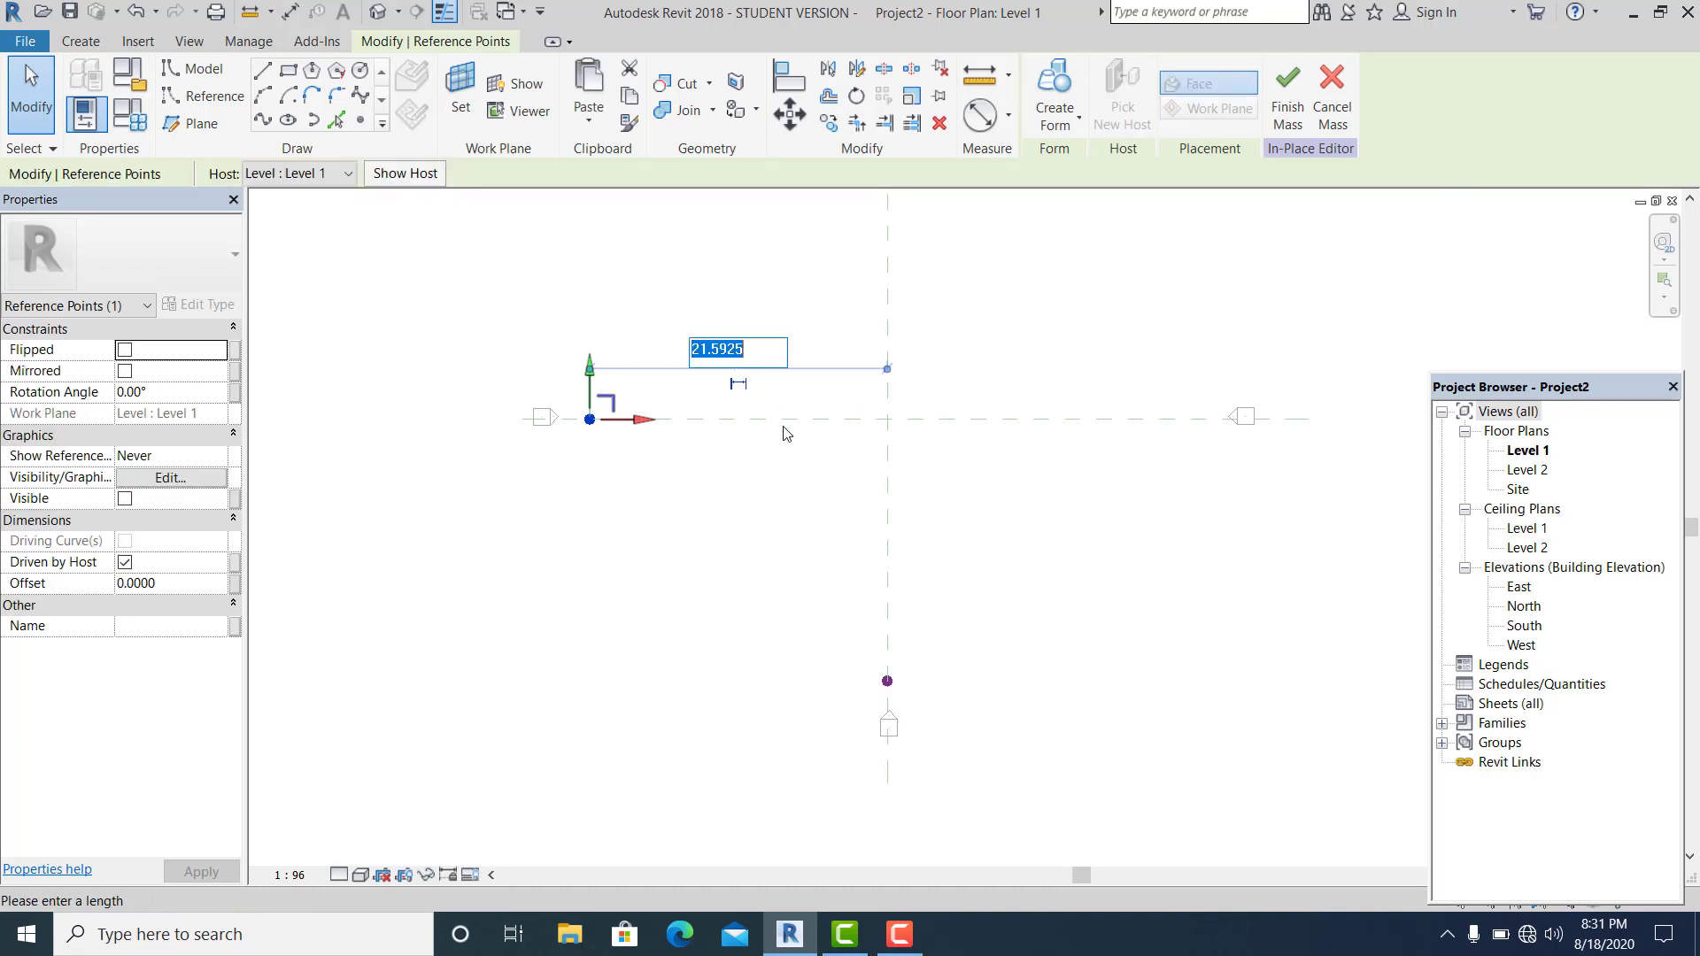
{"action": "type", "text": "23"}
{"action": "key", "text": "Return"}
{"action": "left_click", "coordinate": [771, 547]}
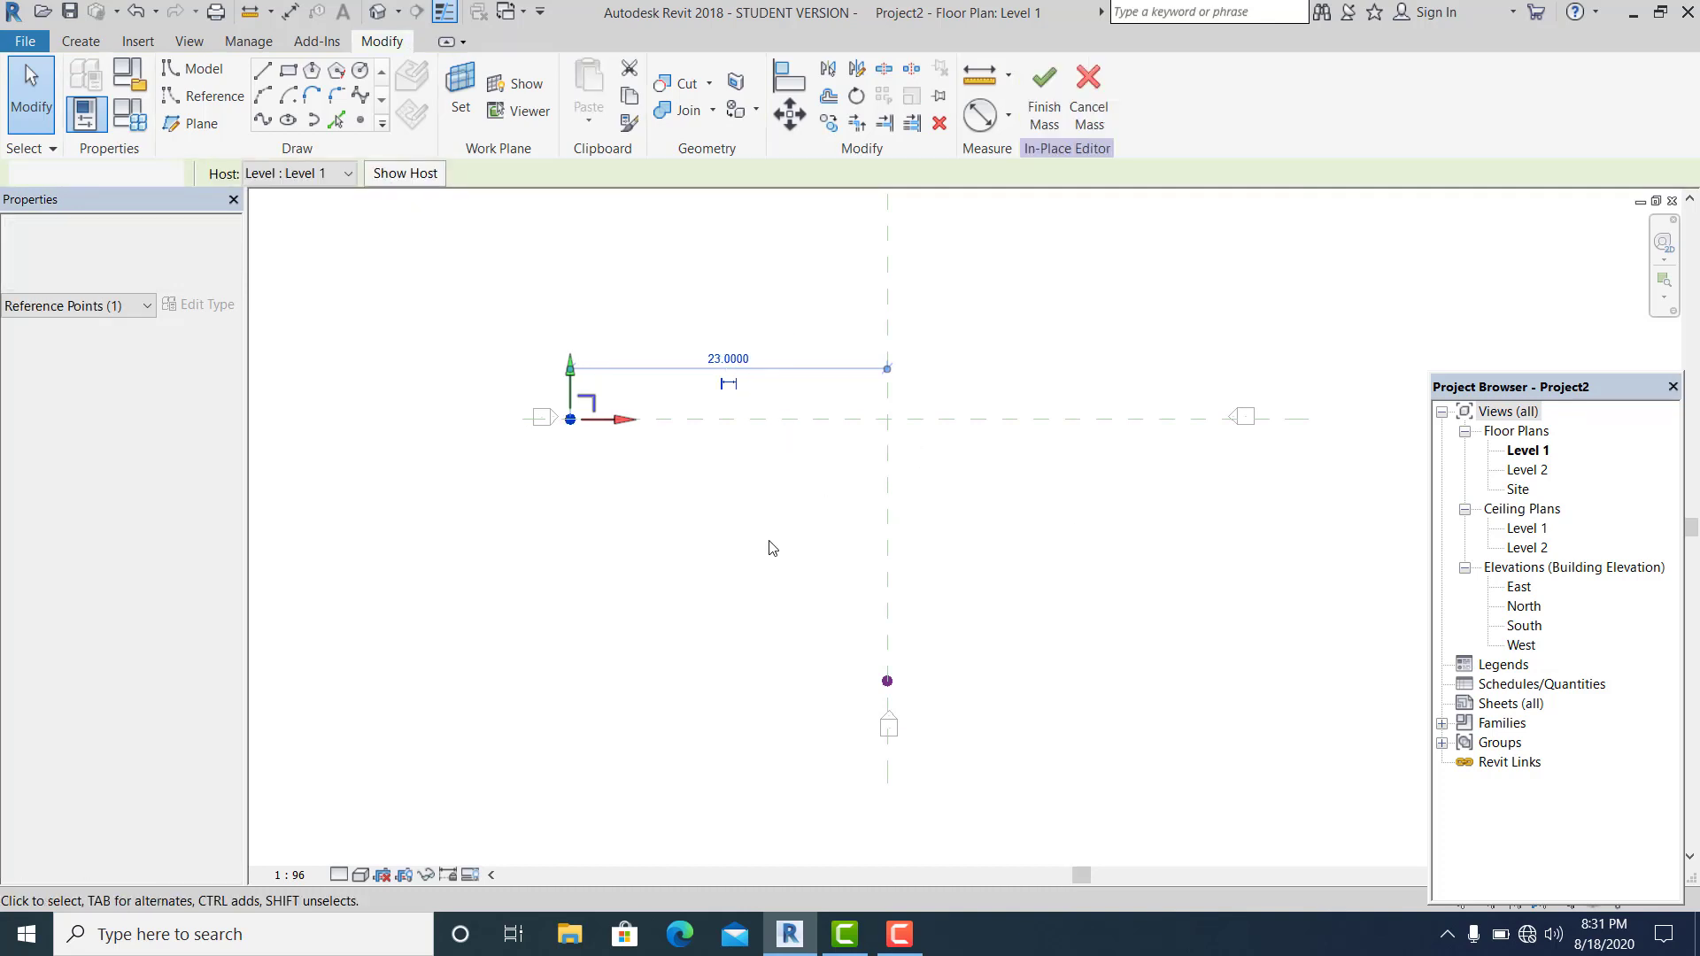
Mirror the south reference point about the horizontal reference plane to create a matching point on the north side
{"action": "scroll", "coordinate": [760, 577], "scroll_direction": "down", "scroll_amount": 1}
{"action": "left_click_drag", "start_coordinate": [759, 582], "coordinate": [973, 699]}
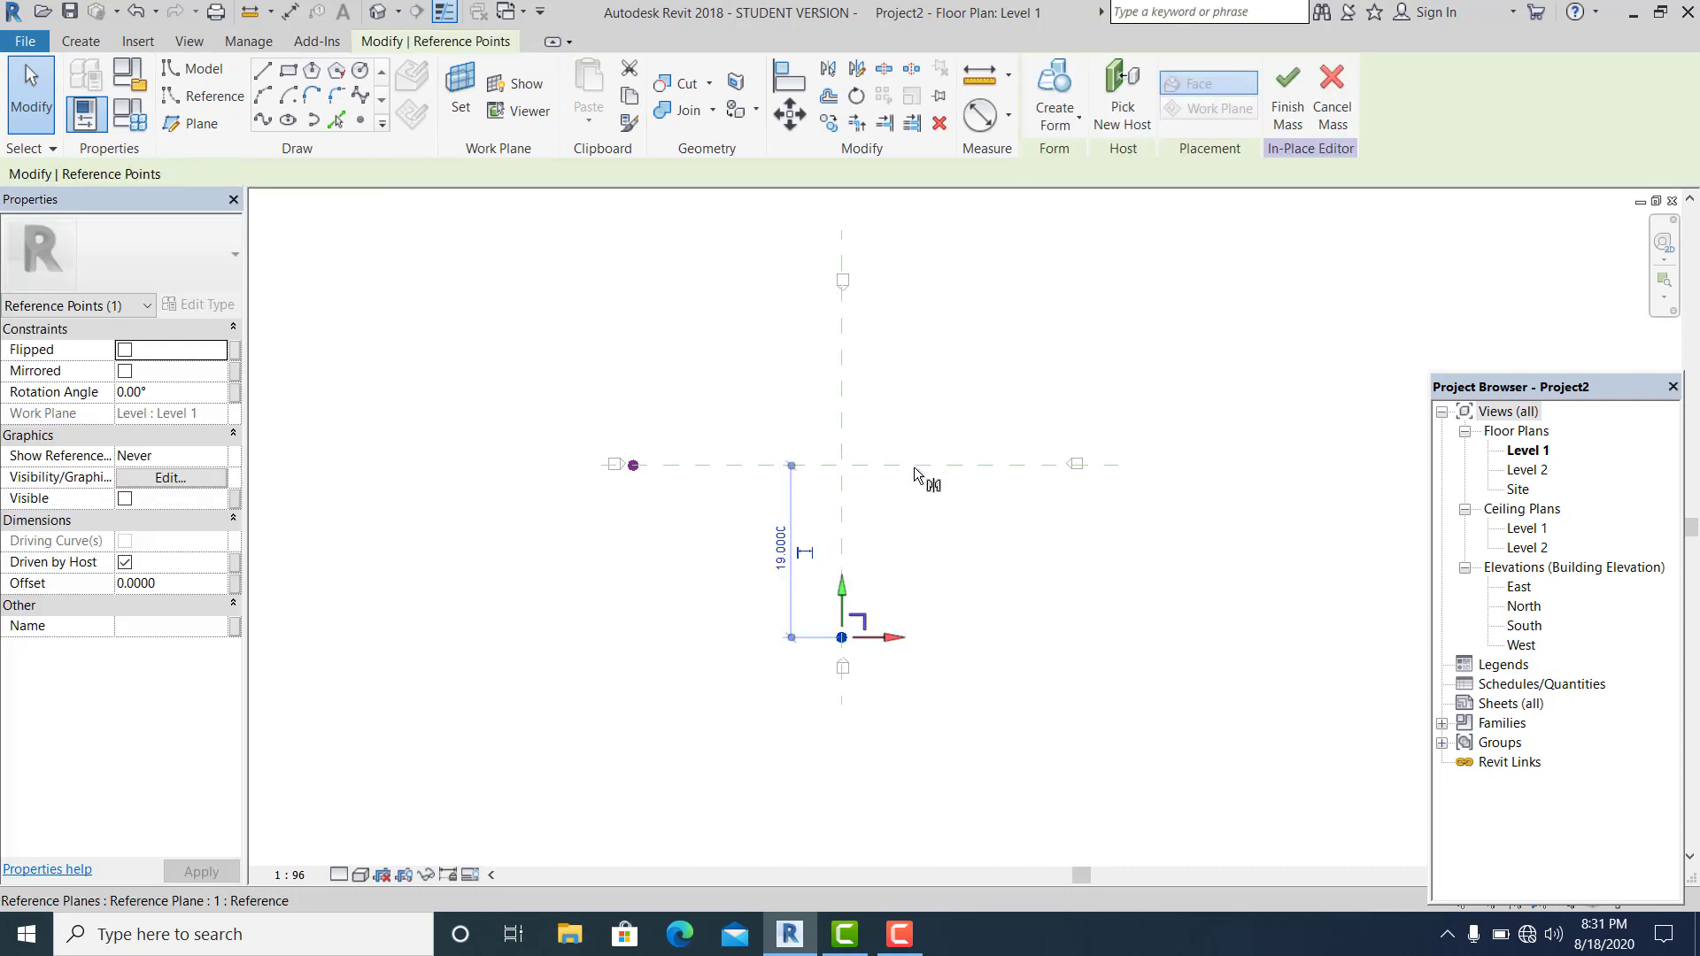
{"action": "key", "text": "m"}
{"action": "key", "text": "m"}
{"action": "left_click", "coordinate": [905, 467]}
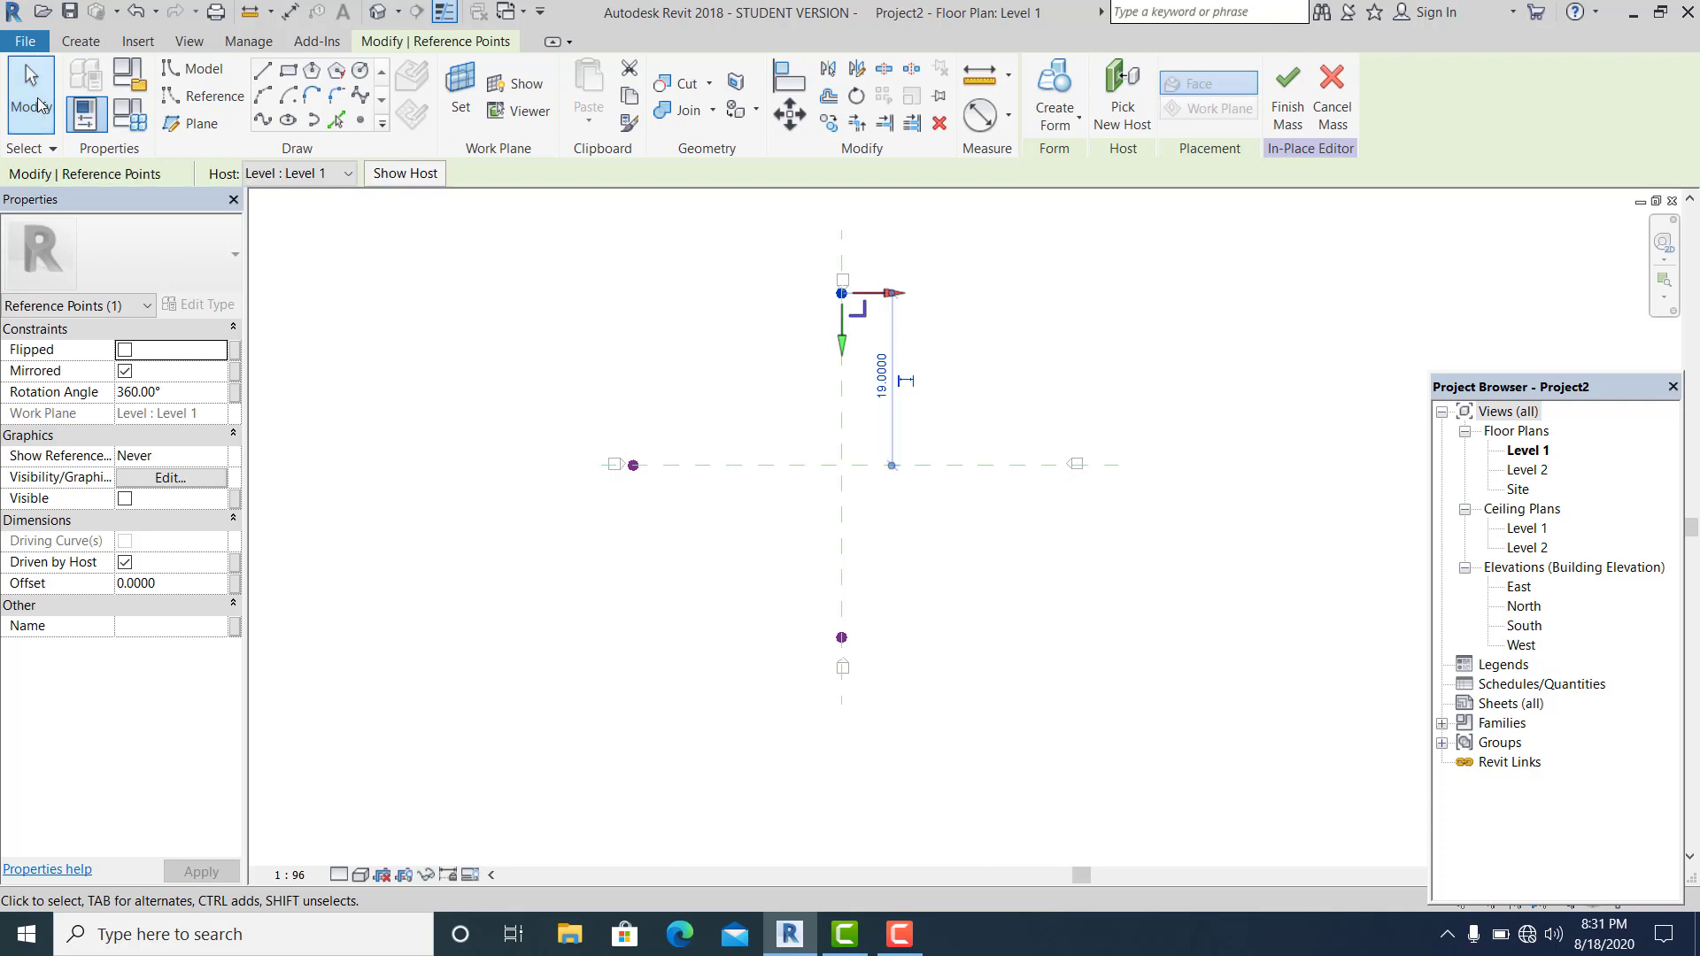
{"action": "middle_click_drag", "start_coordinate": [791, 425], "coordinate": [735, 440]}
{"action": "scroll", "coordinate": [788, 386], "scroll_direction": "up", "scroll_amount": 1}
{"action": "left_click", "coordinate": [679, 326]}
{"action": "middle_click", "coordinate": [709, 645]}
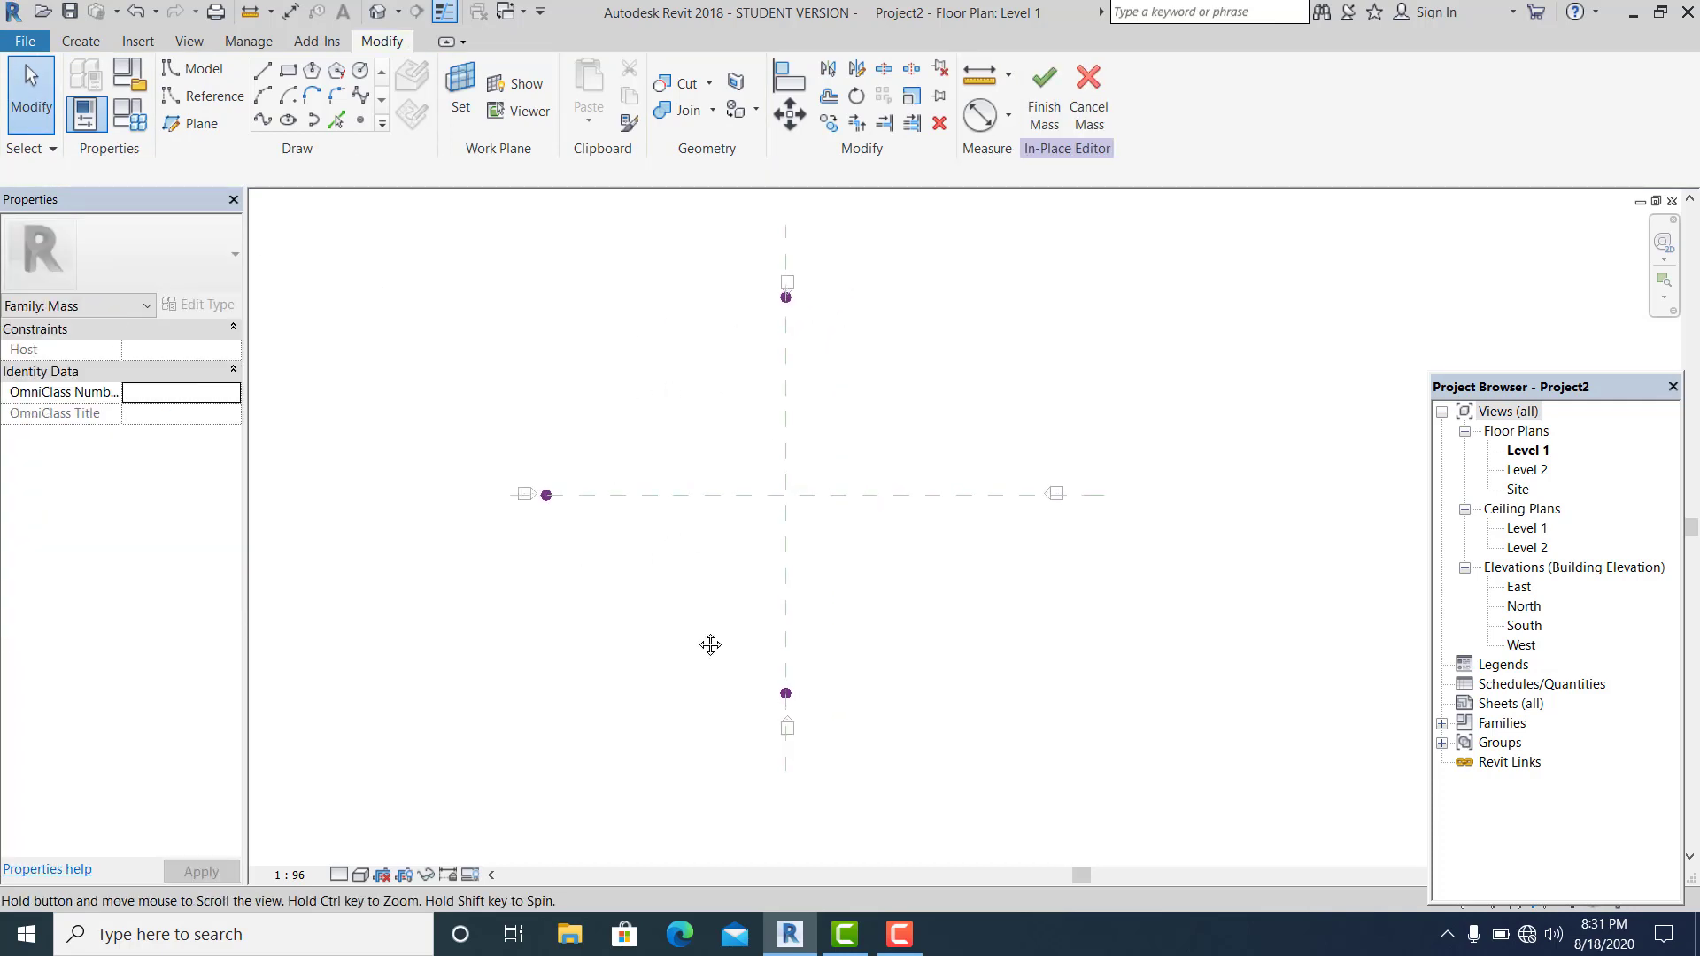
{"action": "middle_click_drag", "start_coordinate": [711, 531], "coordinate": [712, 542]}
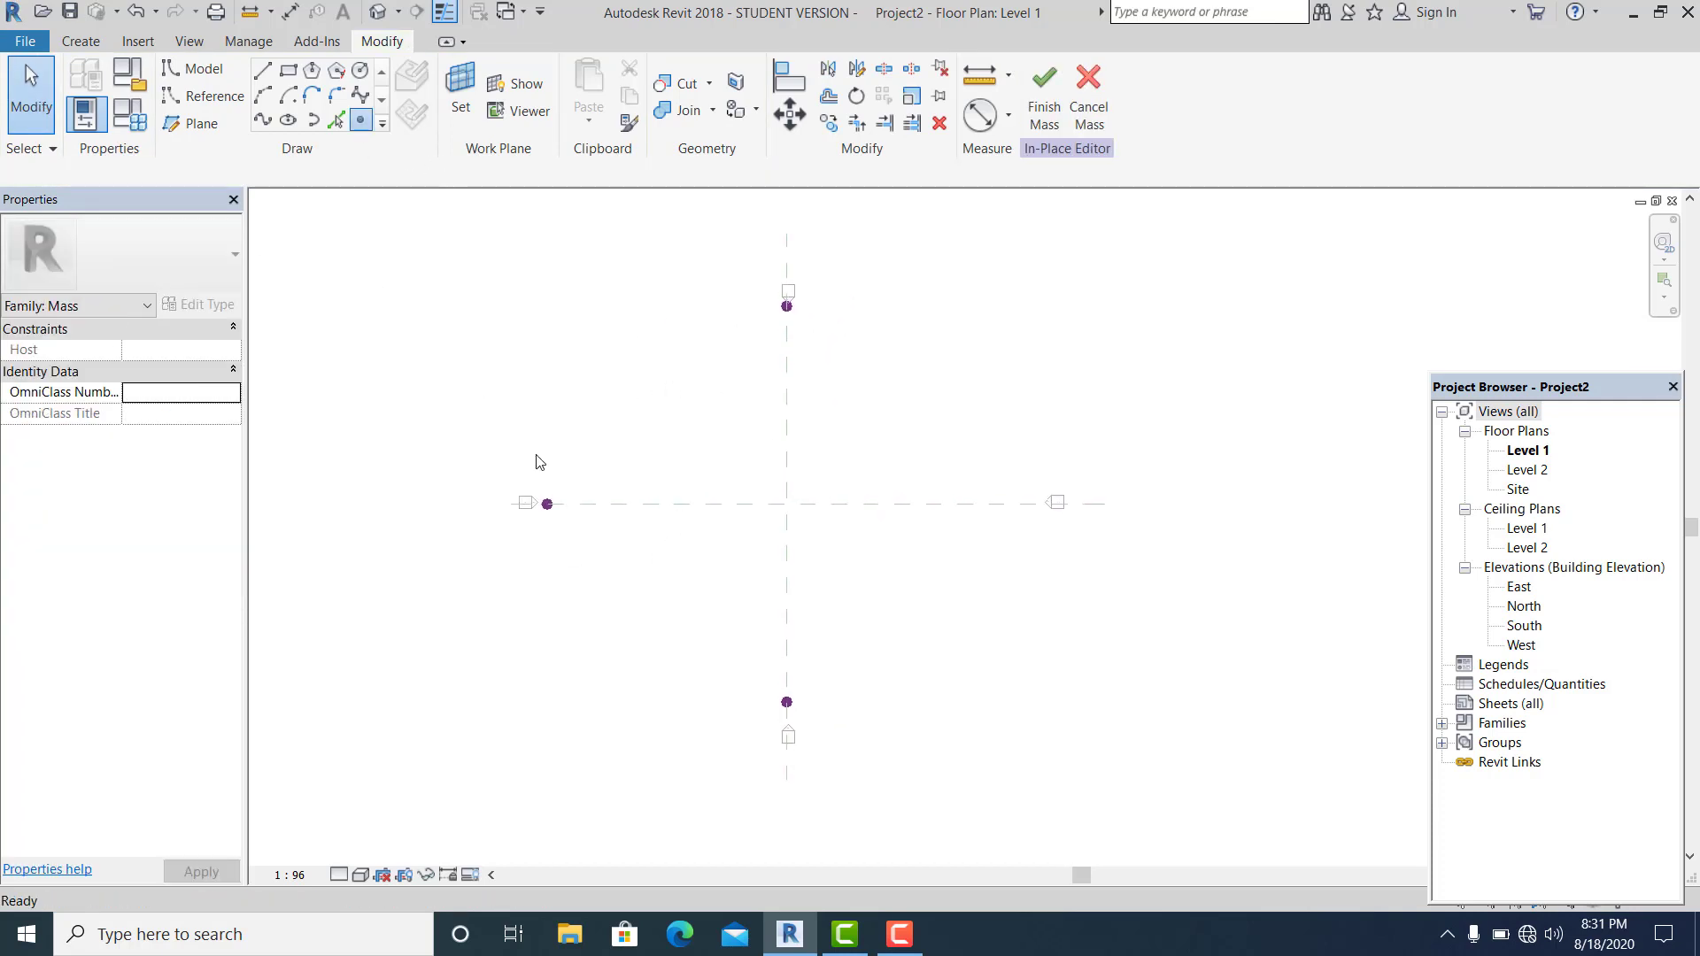
Place two more reference points on the horizontal reference plane, between the west point and the vertical reference plane
{"action": "left_click", "coordinate": [617, 504]}
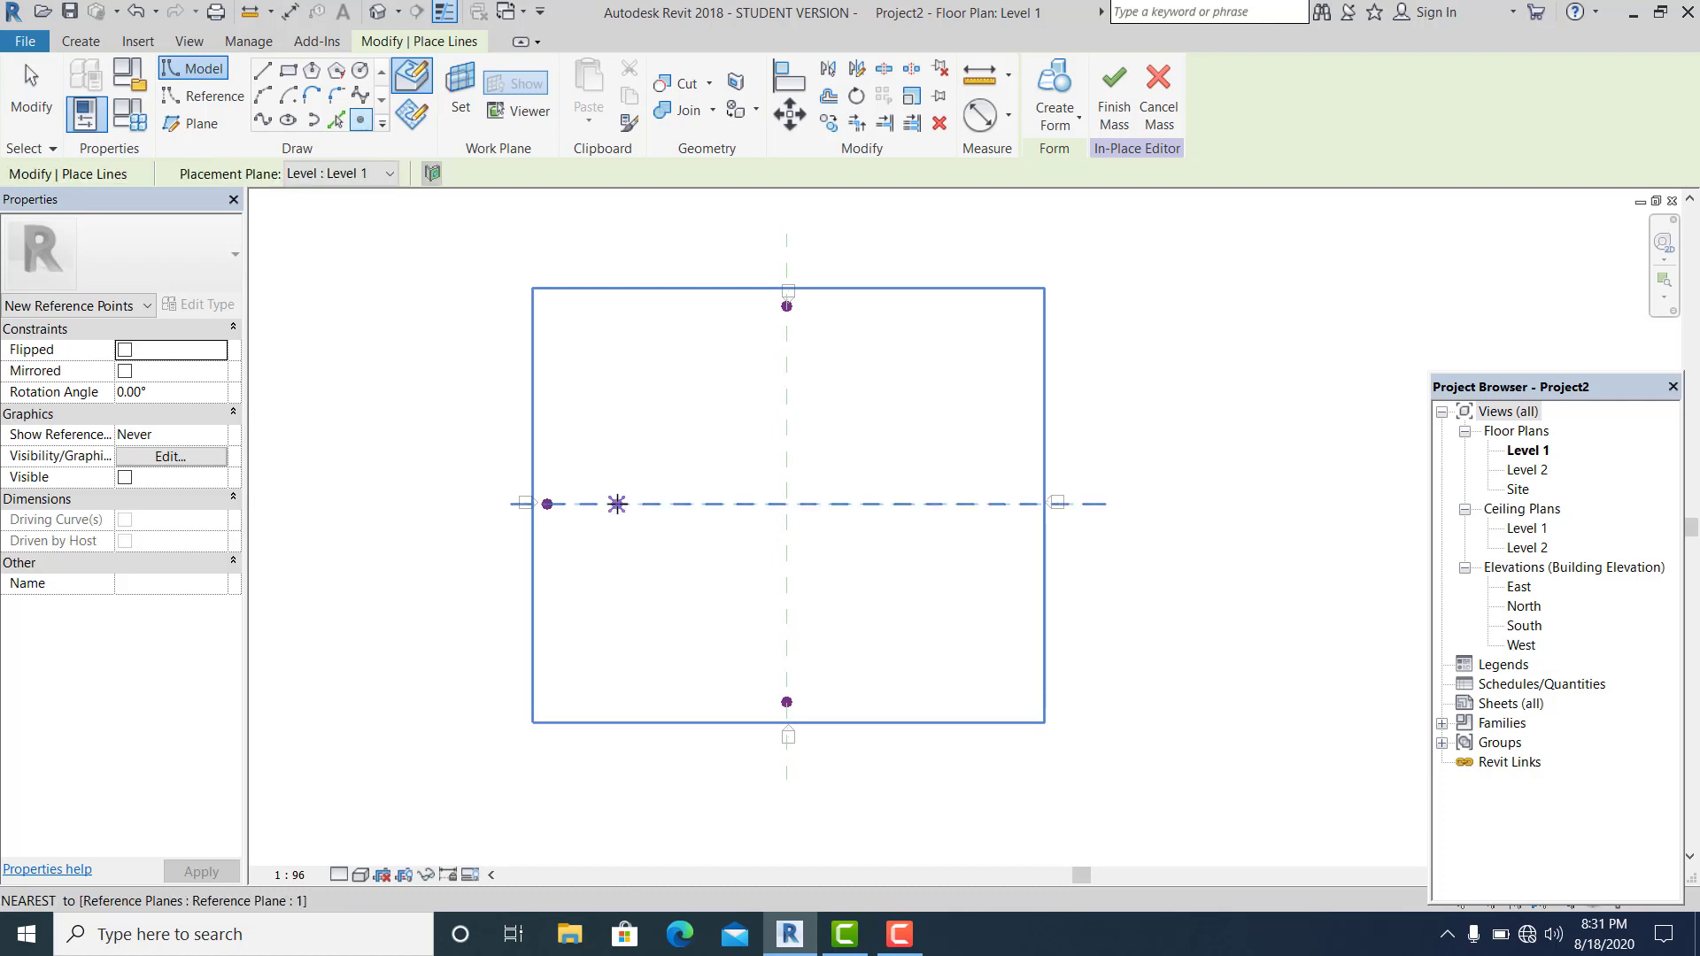
{"action": "left_click", "coordinate": [690, 504]}
{"action": "key", "text": "Escape"}
{"action": "key", "text": "Escape"}
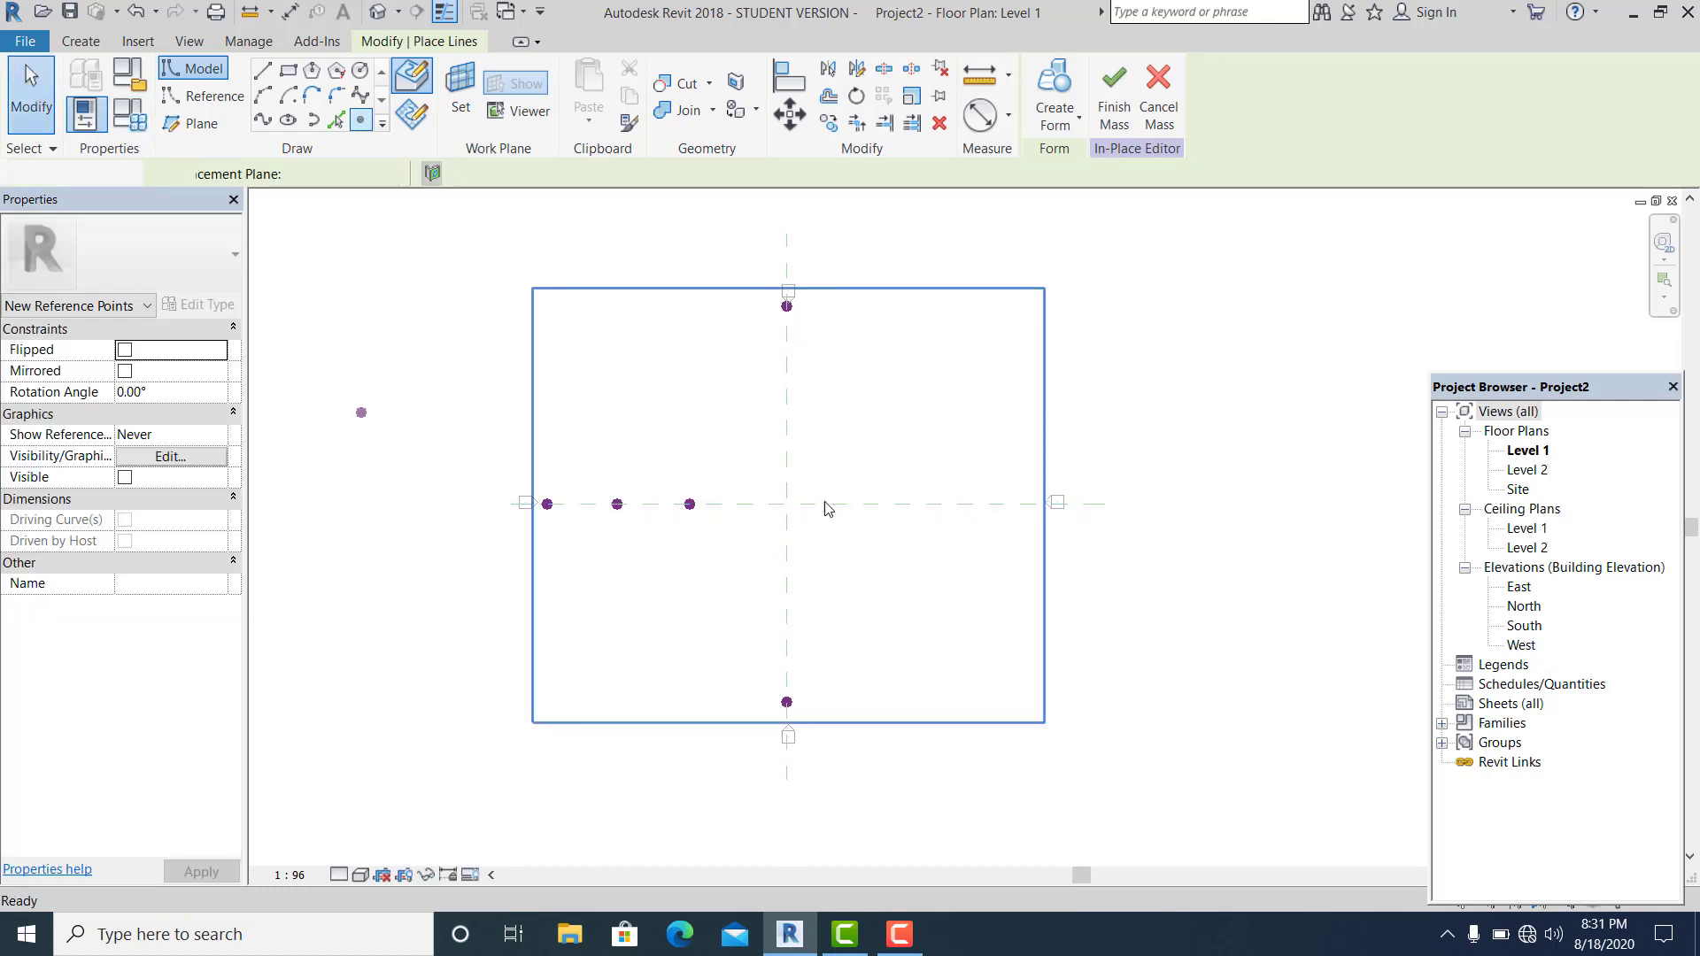
Set the middle west reference point's distance from the vertical reference plane to 16 m
{"action": "scroll", "coordinate": [638, 558], "scroll_direction": "up", "scroll_amount": 2}
{"action": "left_click", "coordinate": [667, 491]}
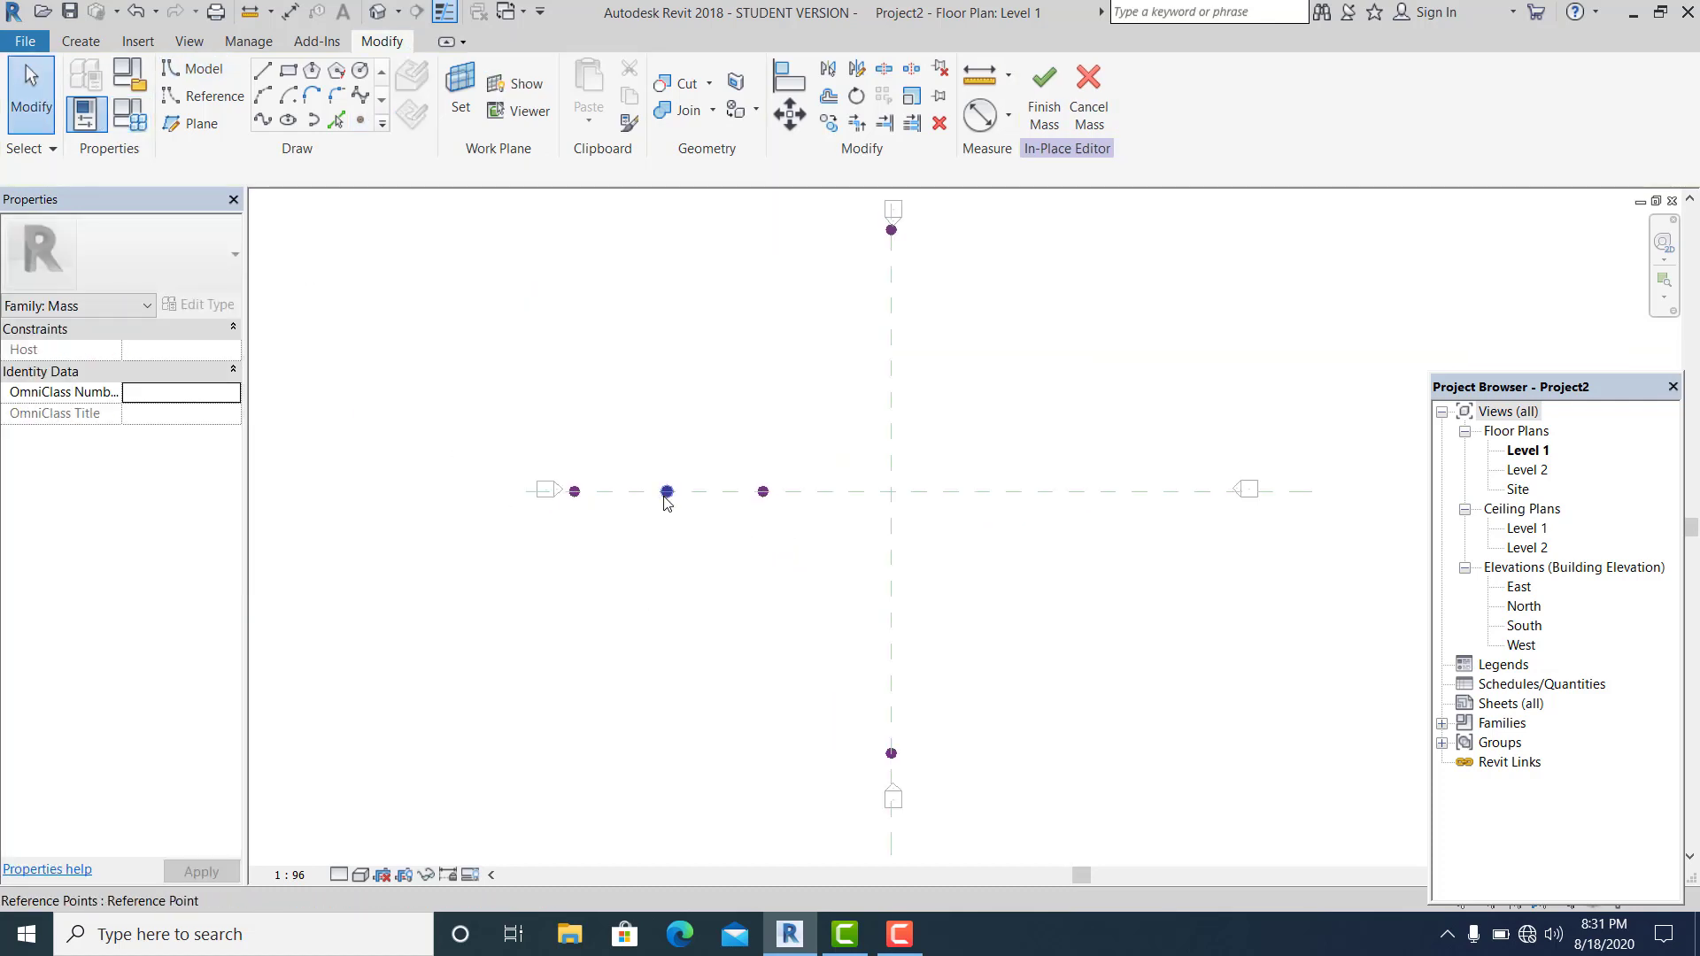
{"action": "left_click", "coordinate": [780, 432]}
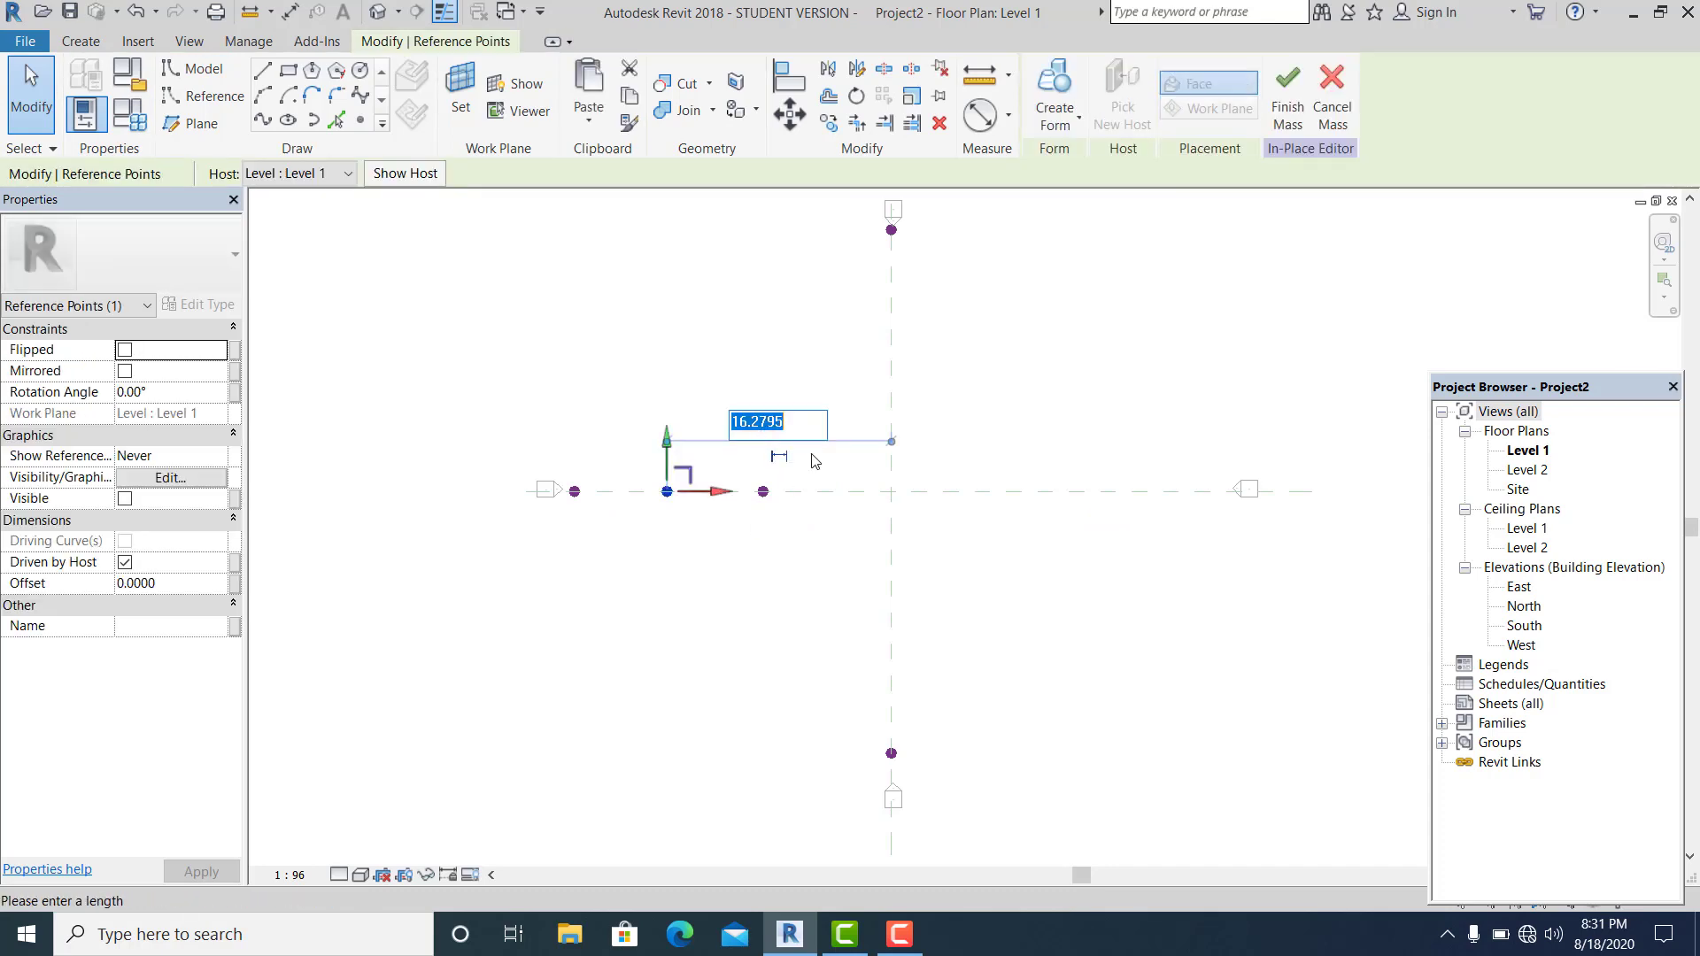
{"action": "type", "text": "16"}
{"action": "key", "text": "Return"}
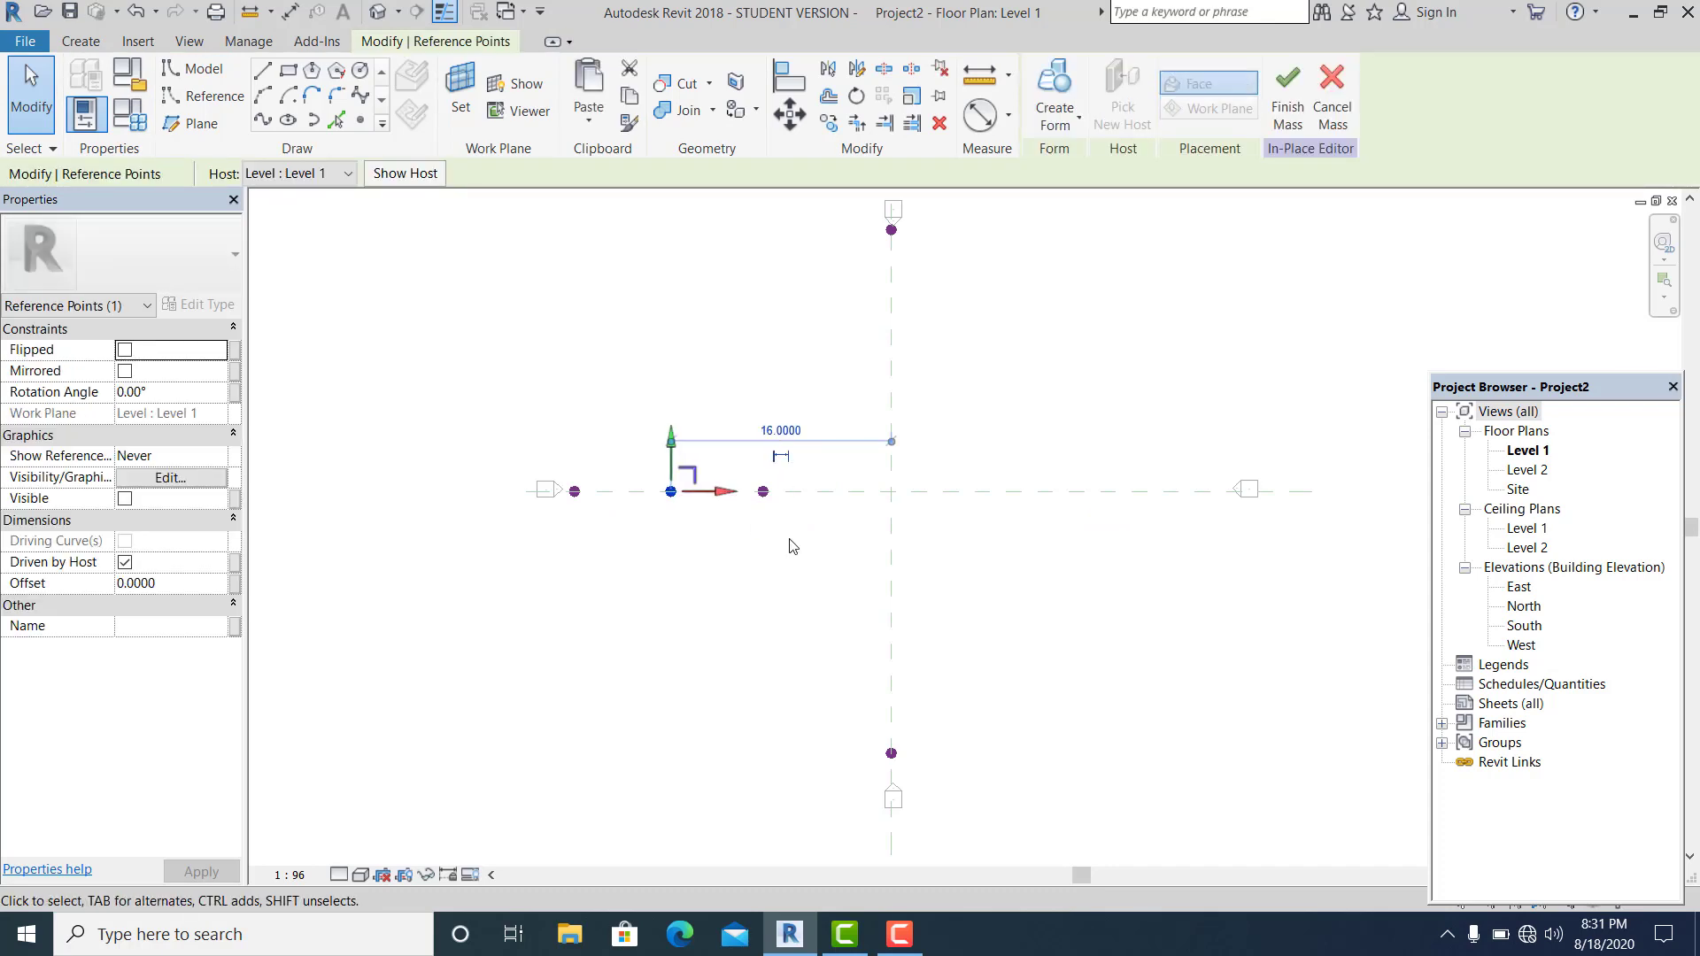
{"action": "key", "text": "Escape"}
Adjust the innermost west reference point's distance from the vertical reference plane
{"action": "left_click", "coordinate": [762, 491]}
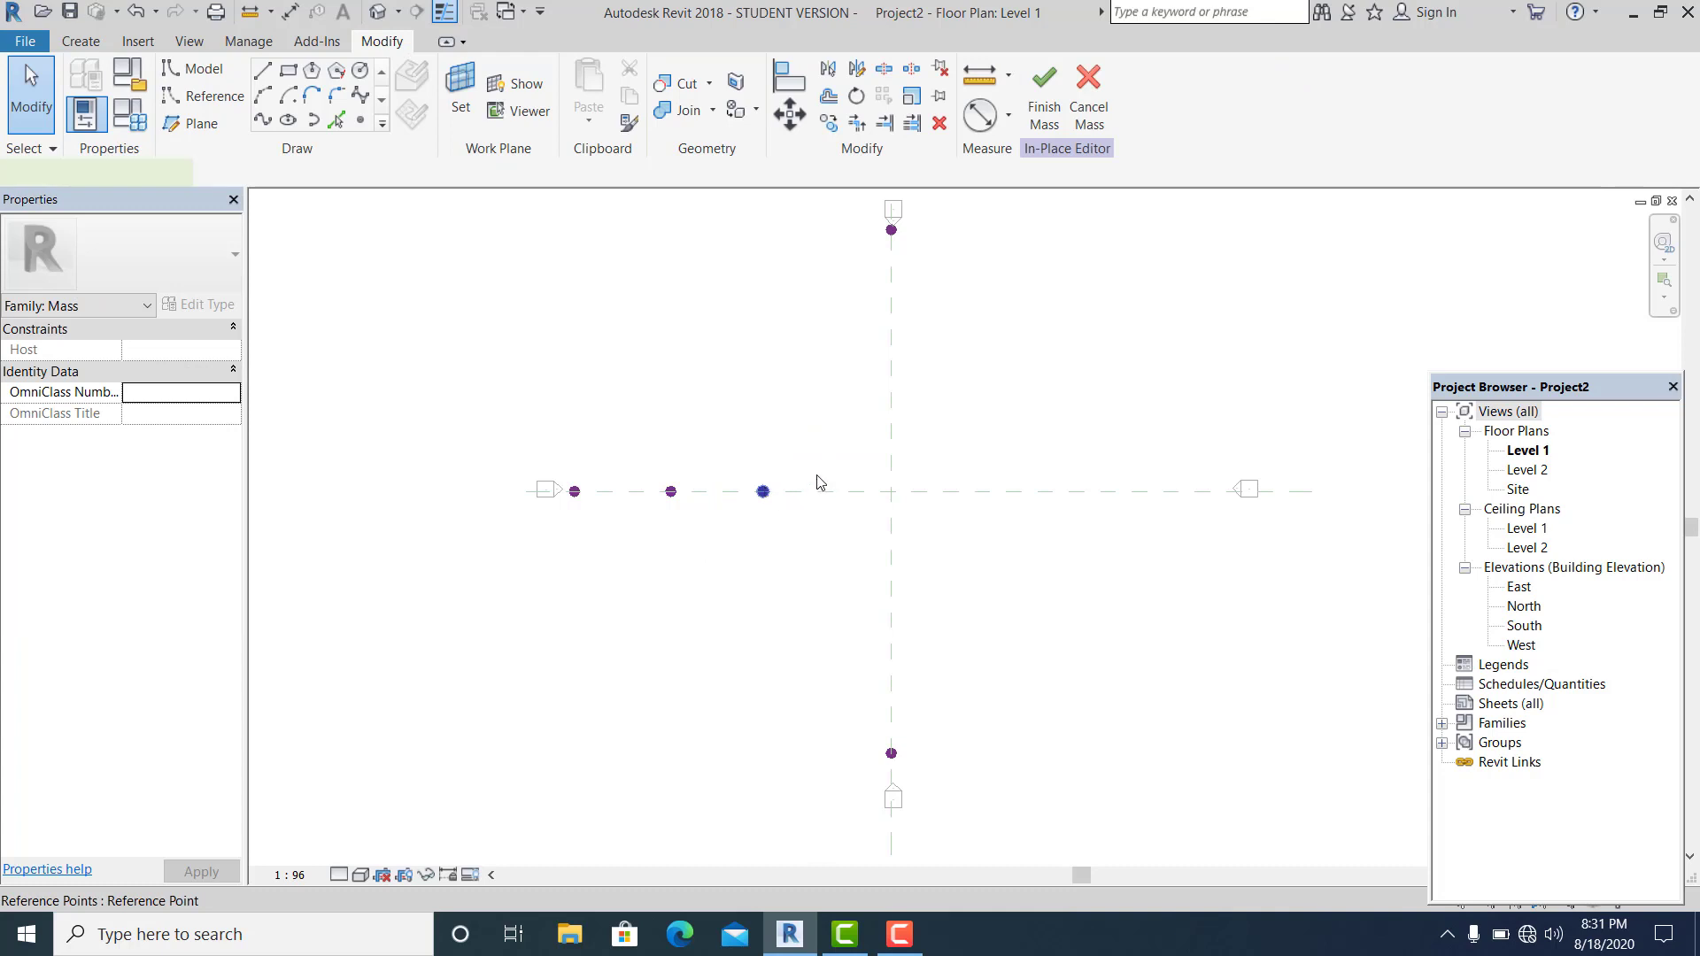
{"action": "left_click", "coordinate": [828, 426]}
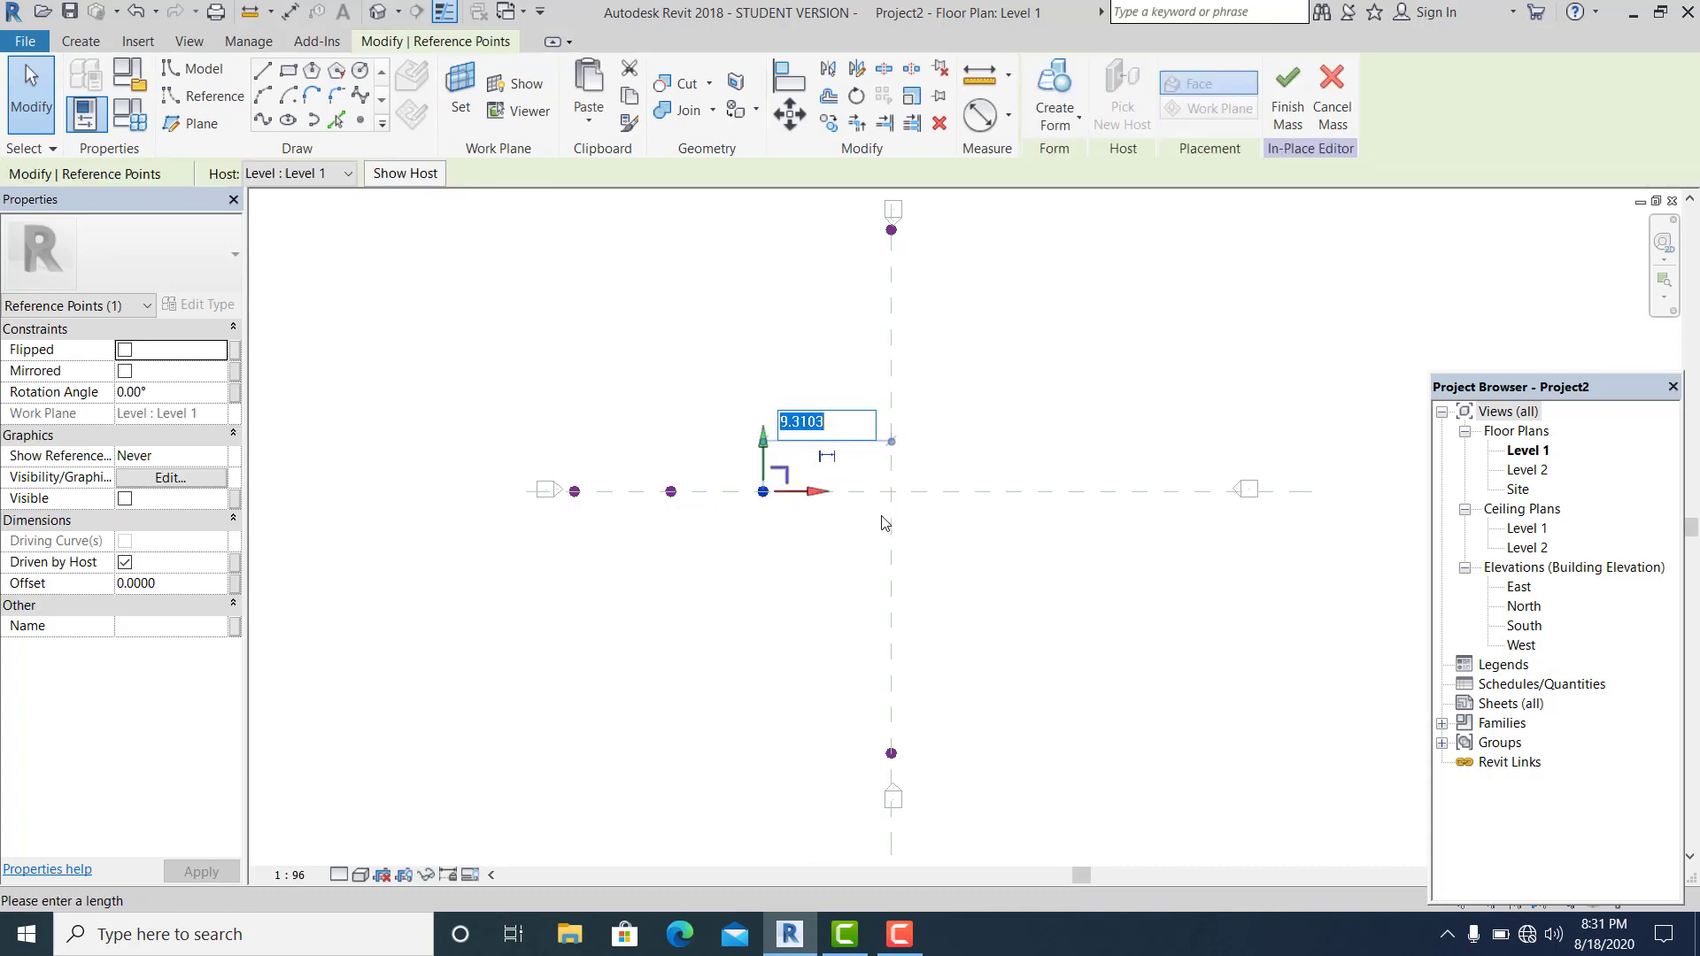
{"action": "left_click", "coordinate": [1025, 641]}
Move all five reference points together 3 m to the west
{"action": "scroll", "coordinate": [719, 547], "scroll_direction": "down", "scroll_amount": 1}
{"action": "left_click_drag", "start_coordinate": [499, 320], "coordinate": [959, 673]}
{"action": "left_click_drag", "start_coordinate": [493, 299], "coordinate": [979, 744]}
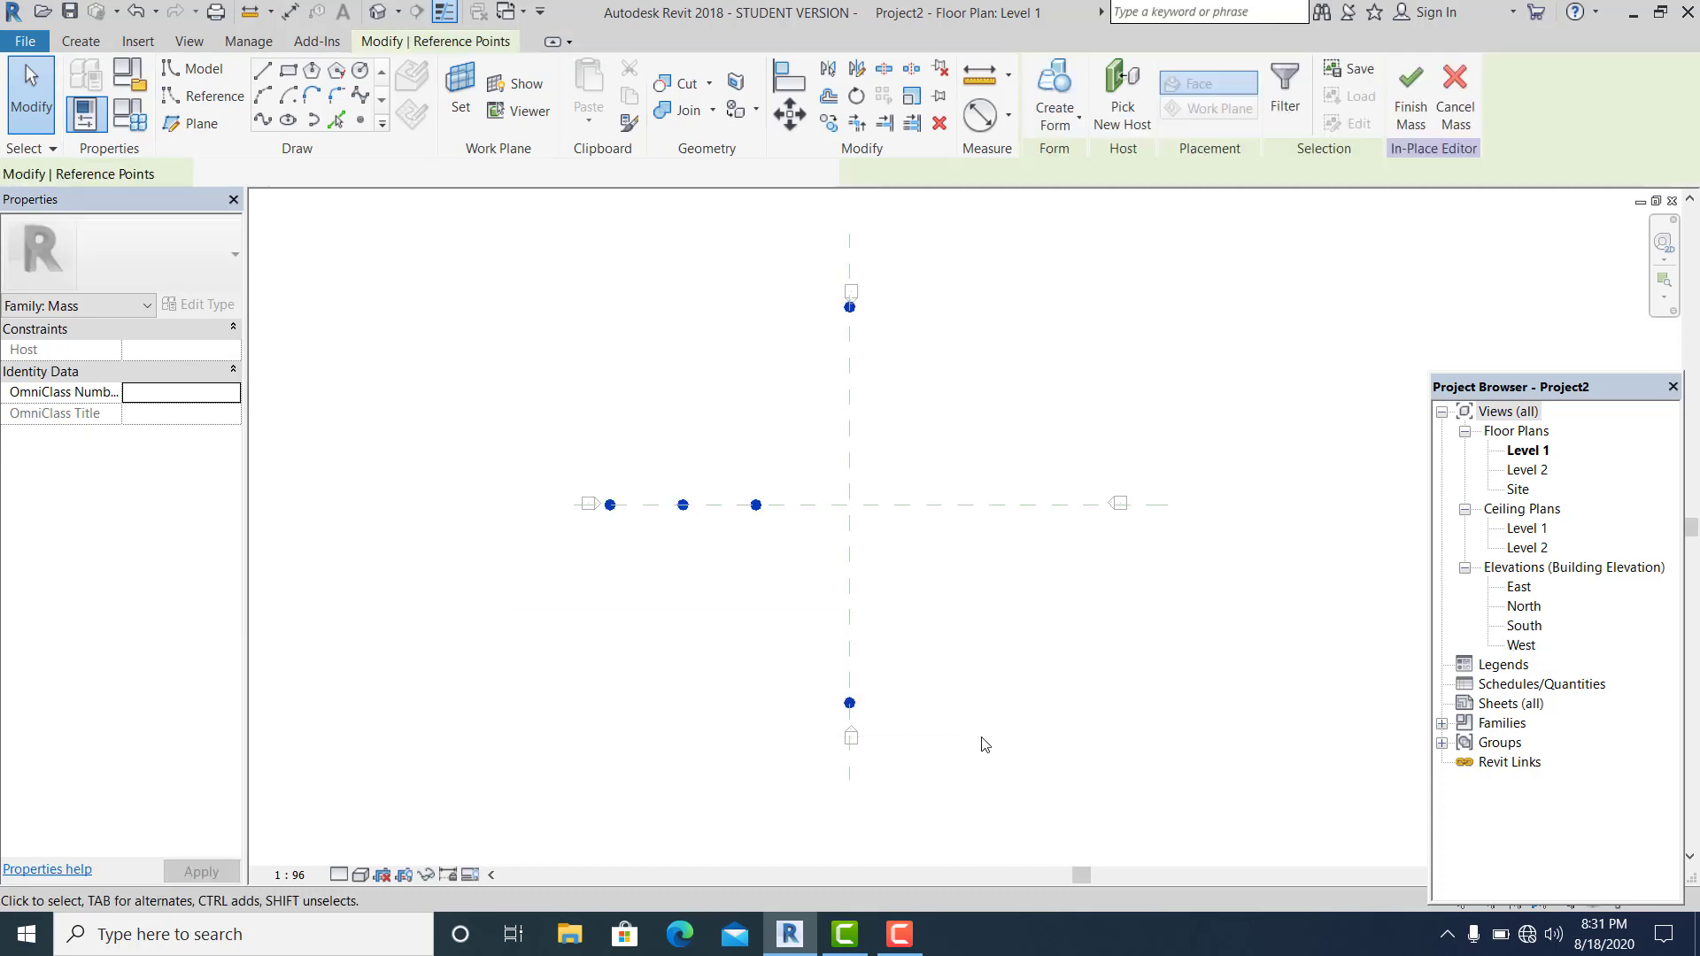
{"action": "scroll", "coordinate": [980, 744], "scroll_direction": "up", "scroll_amount": 1}
{"action": "middle_click_drag", "start_coordinate": [980, 744], "coordinate": [962, 725]}
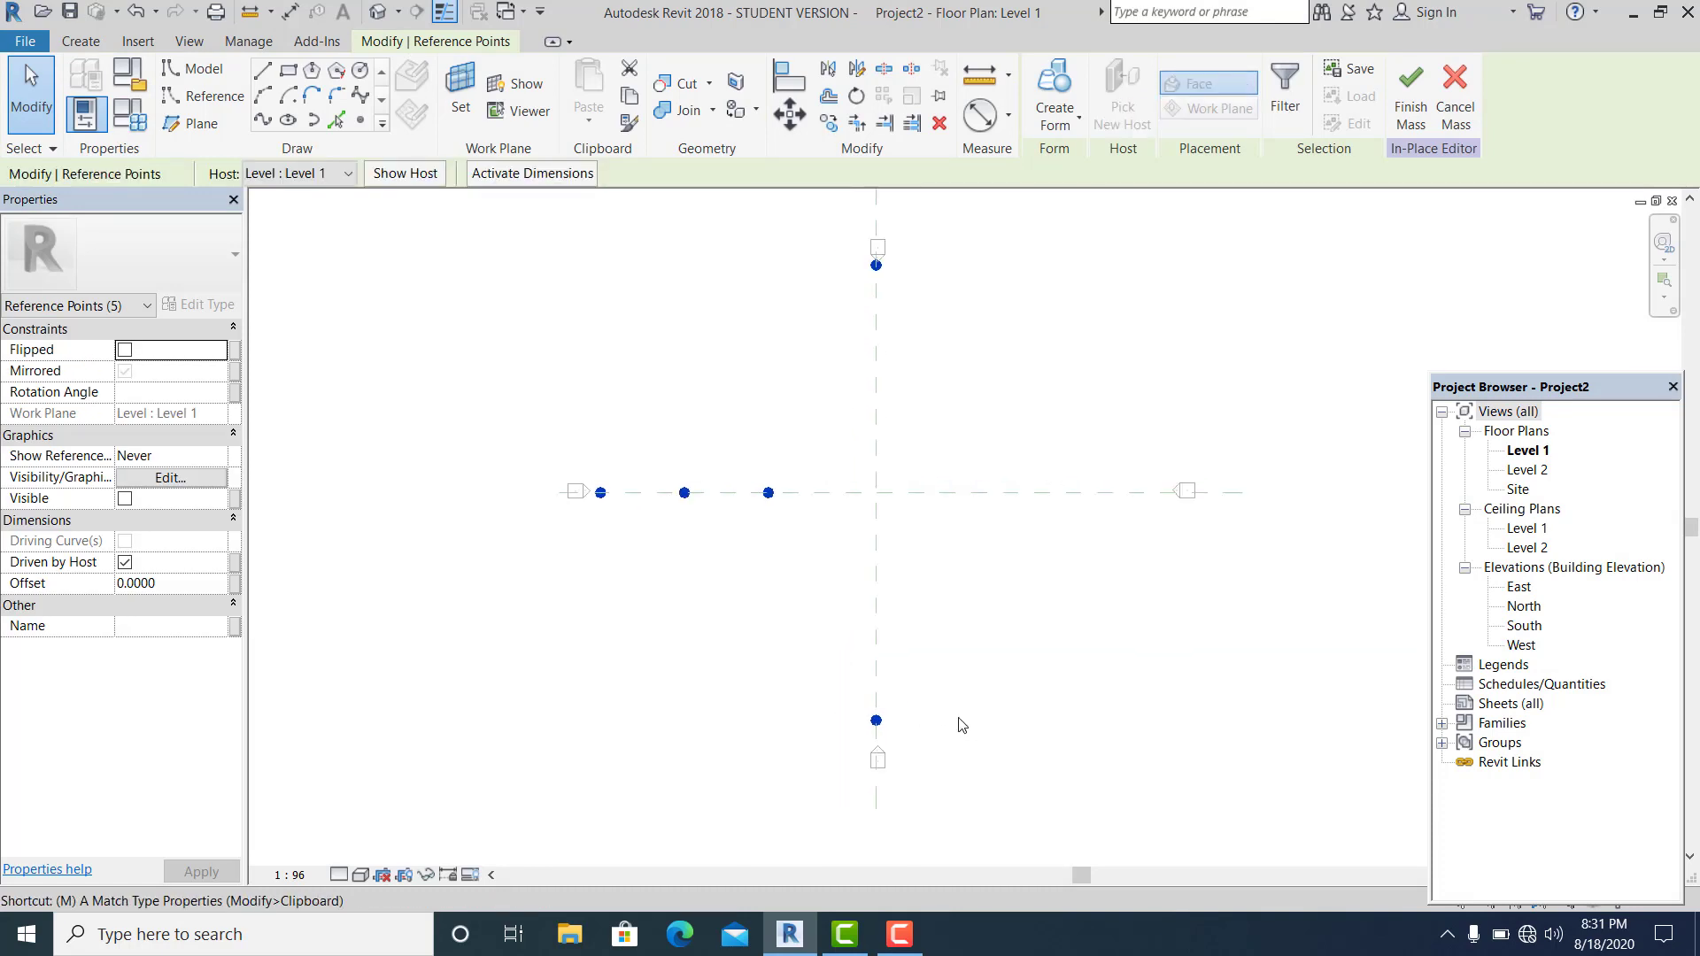
{"action": "key", "text": "v"}
{"action": "left_click", "coordinate": [877, 721]}
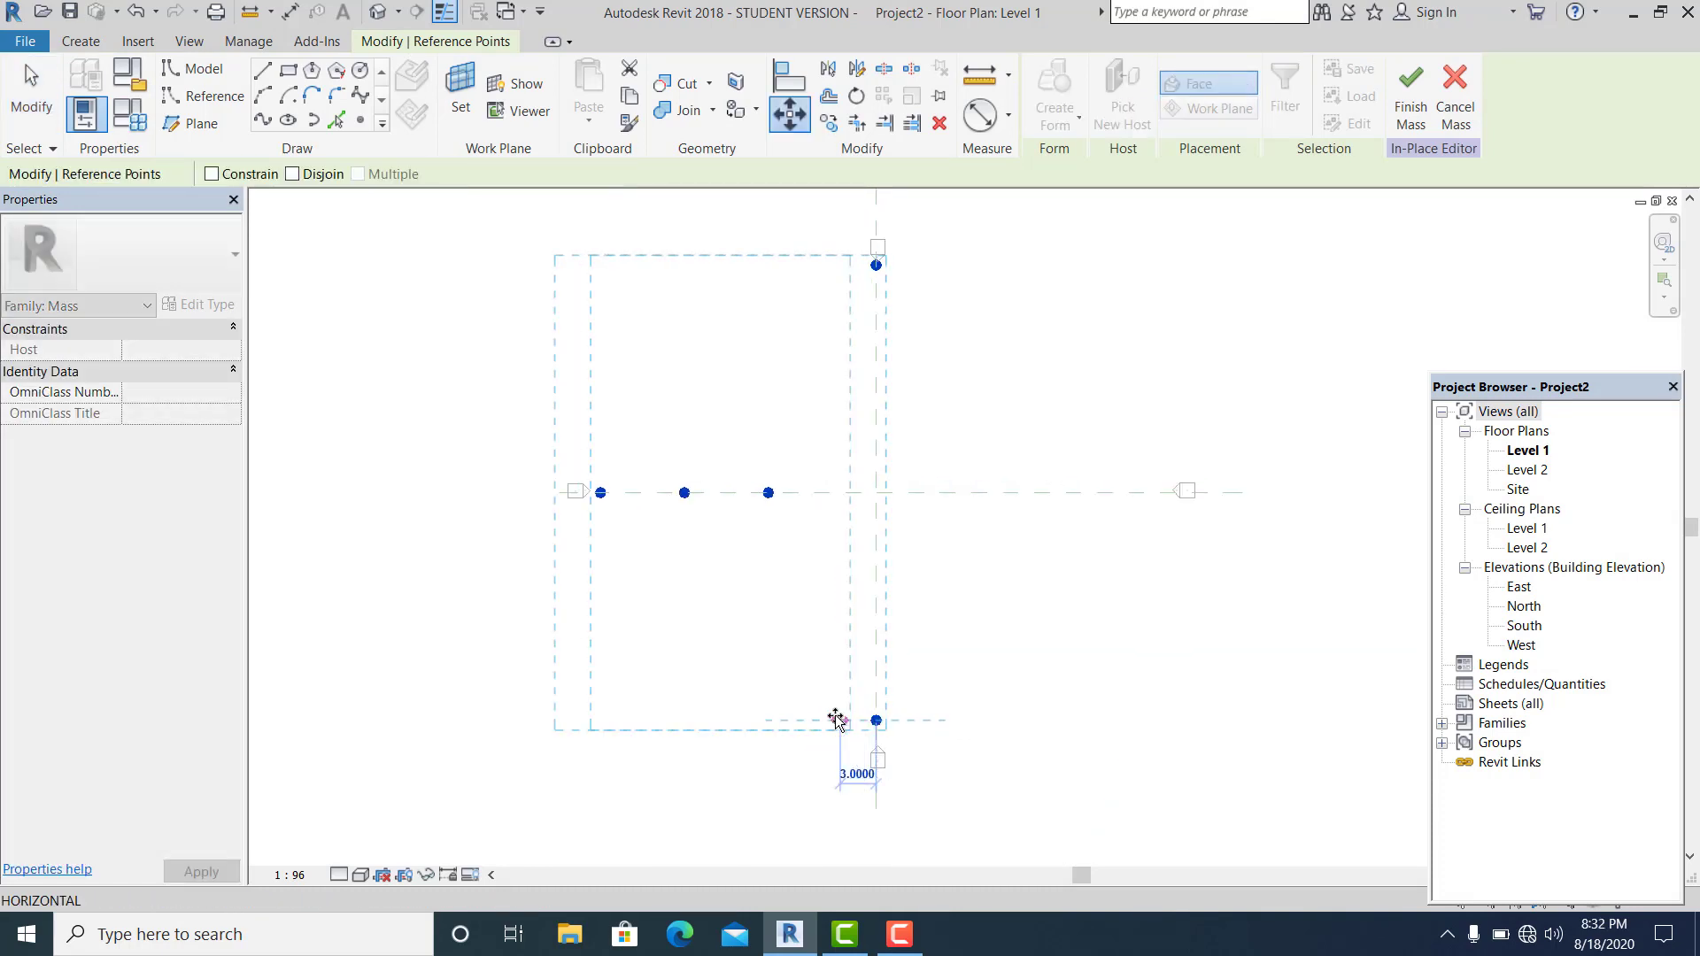
{"action": "left_click", "coordinate": [840, 720]}
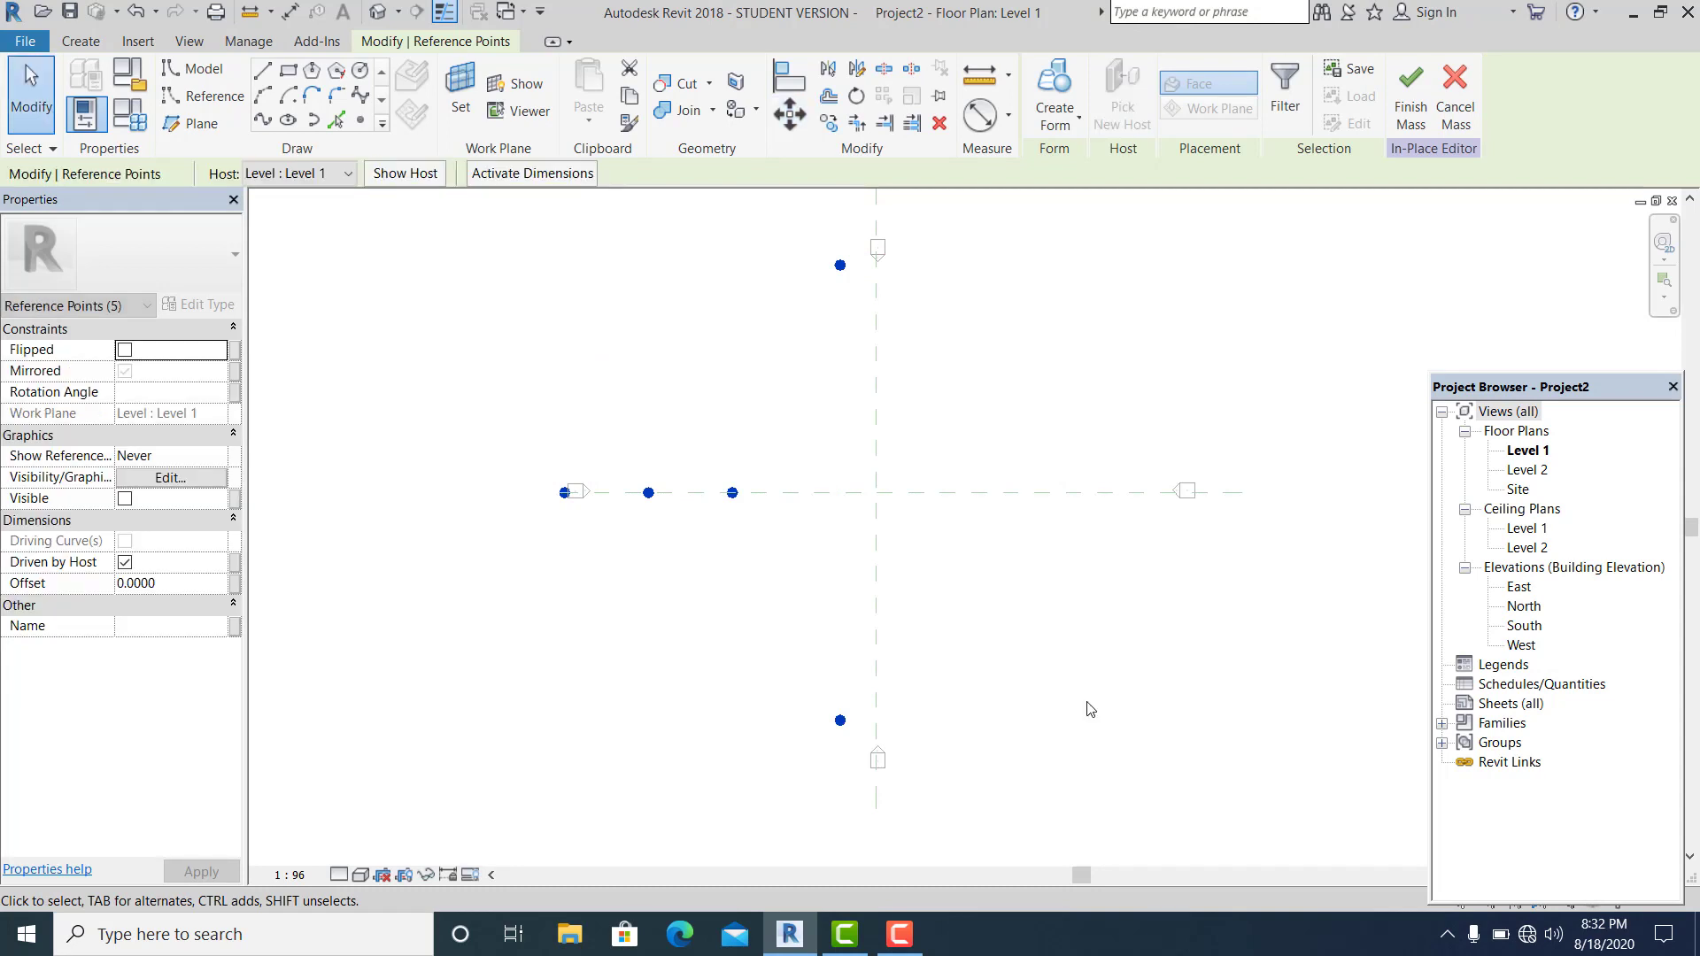
{"action": "left_click", "coordinate": [974, 629]}
{"action": "scroll", "coordinate": [965, 625], "scroll_direction": "down", "scroll_amount": 1}
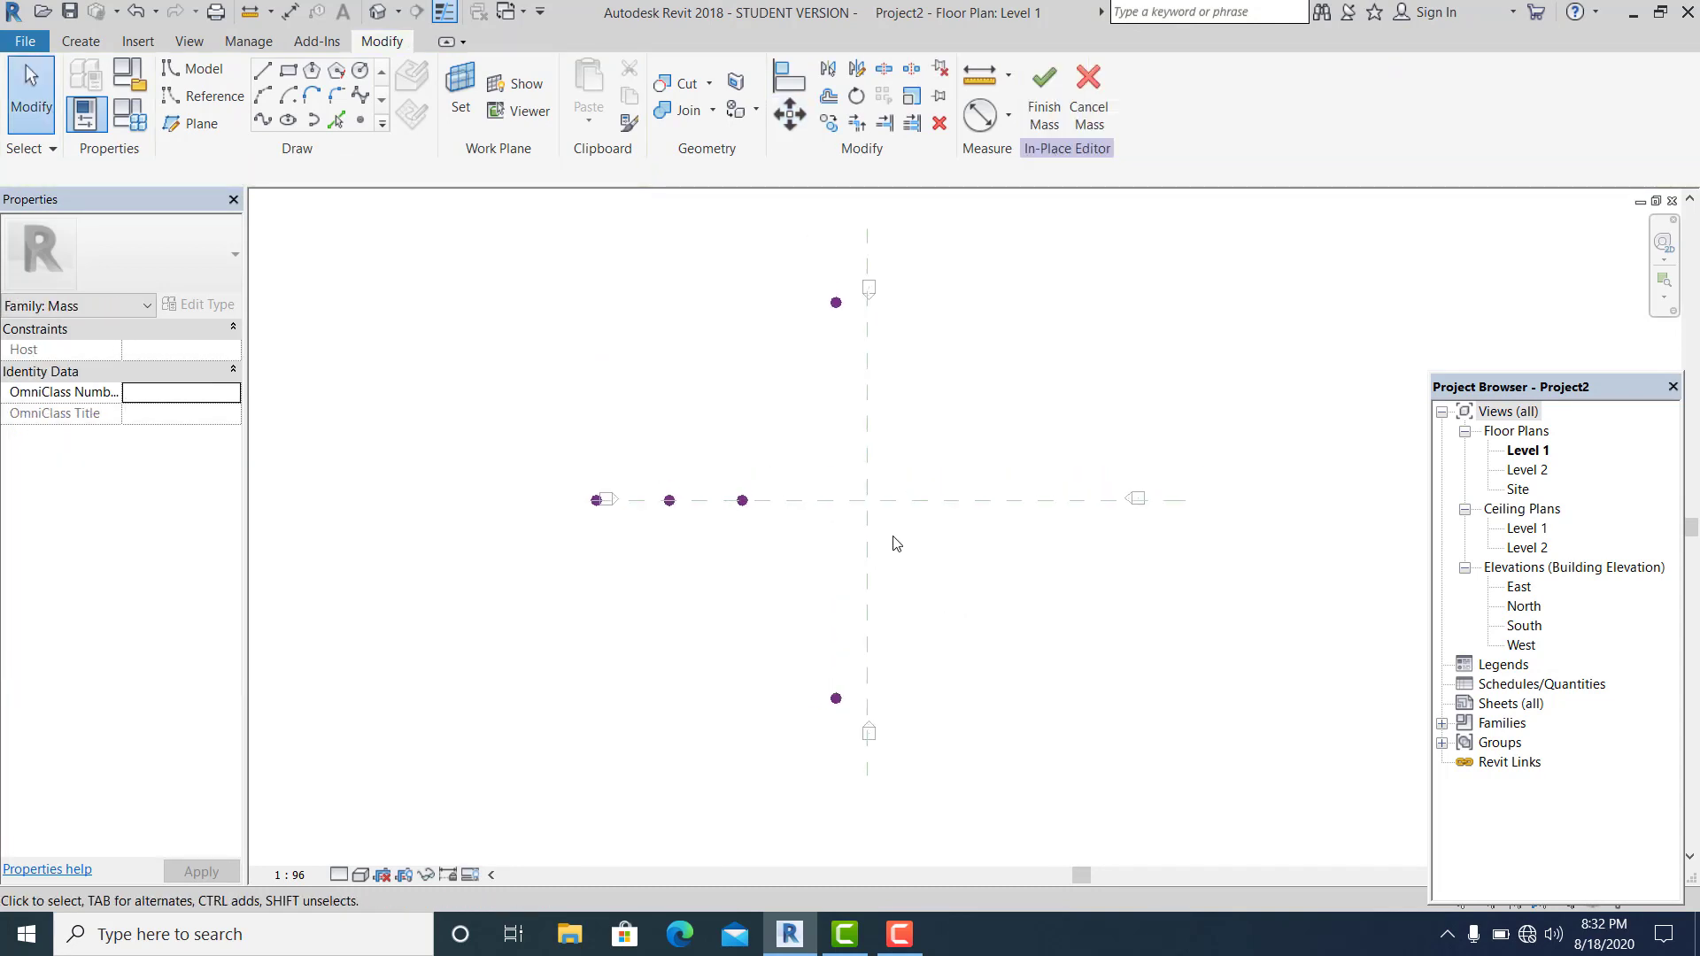
Copy the north and south reference points horizontally onto the vertical reference plane
{"action": "scroll", "coordinate": [844, 391], "scroll_direction": "up", "scroll_amount": 1}
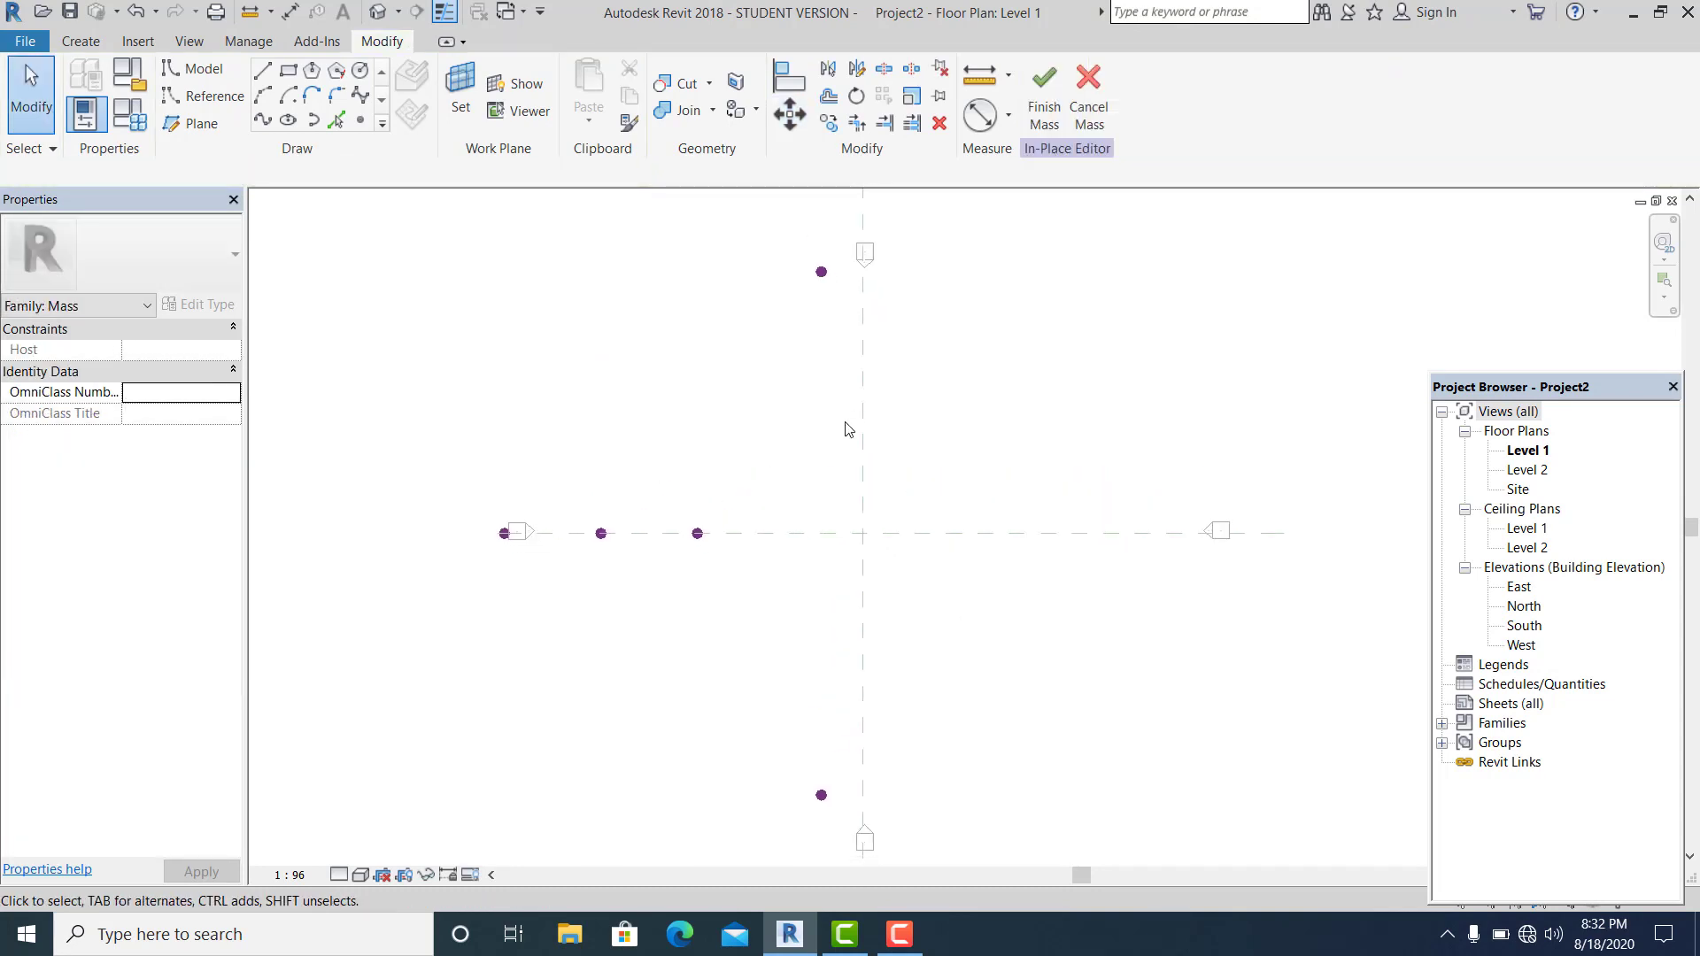
{"action": "left_click_drag", "start_coordinate": [799, 266], "coordinate": [855, 779]}
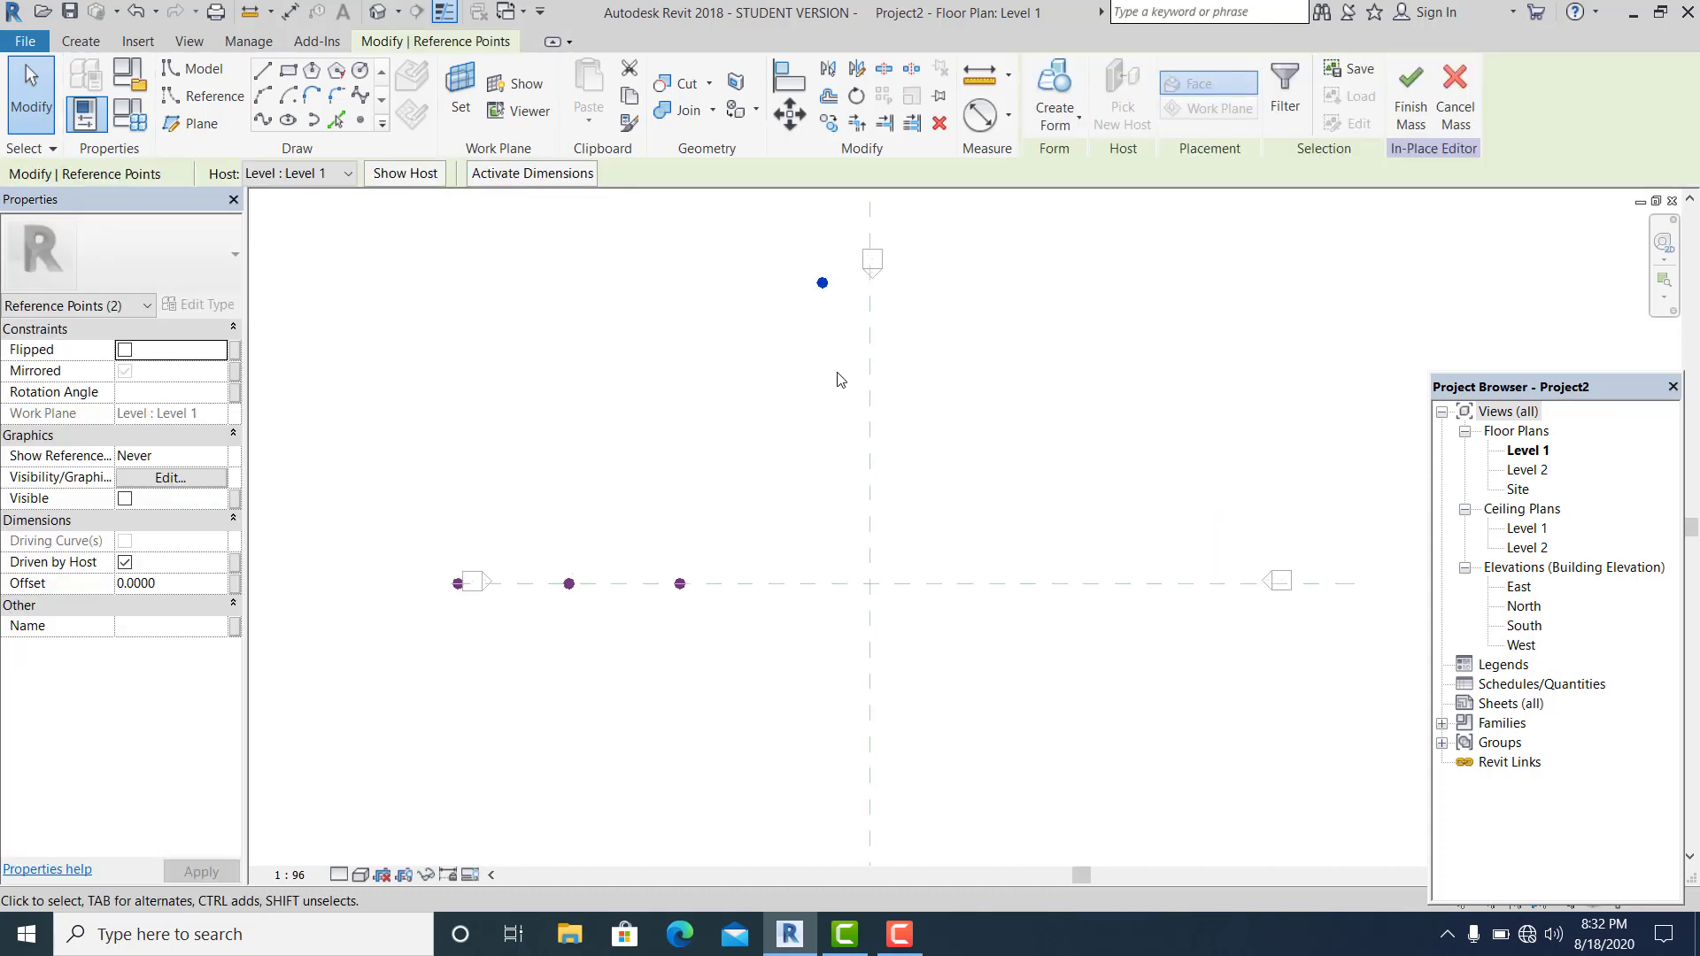
{"action": "scroll", "coordinate": [840, 379], "scroll_direction": "down", "scroll_amount": 1}
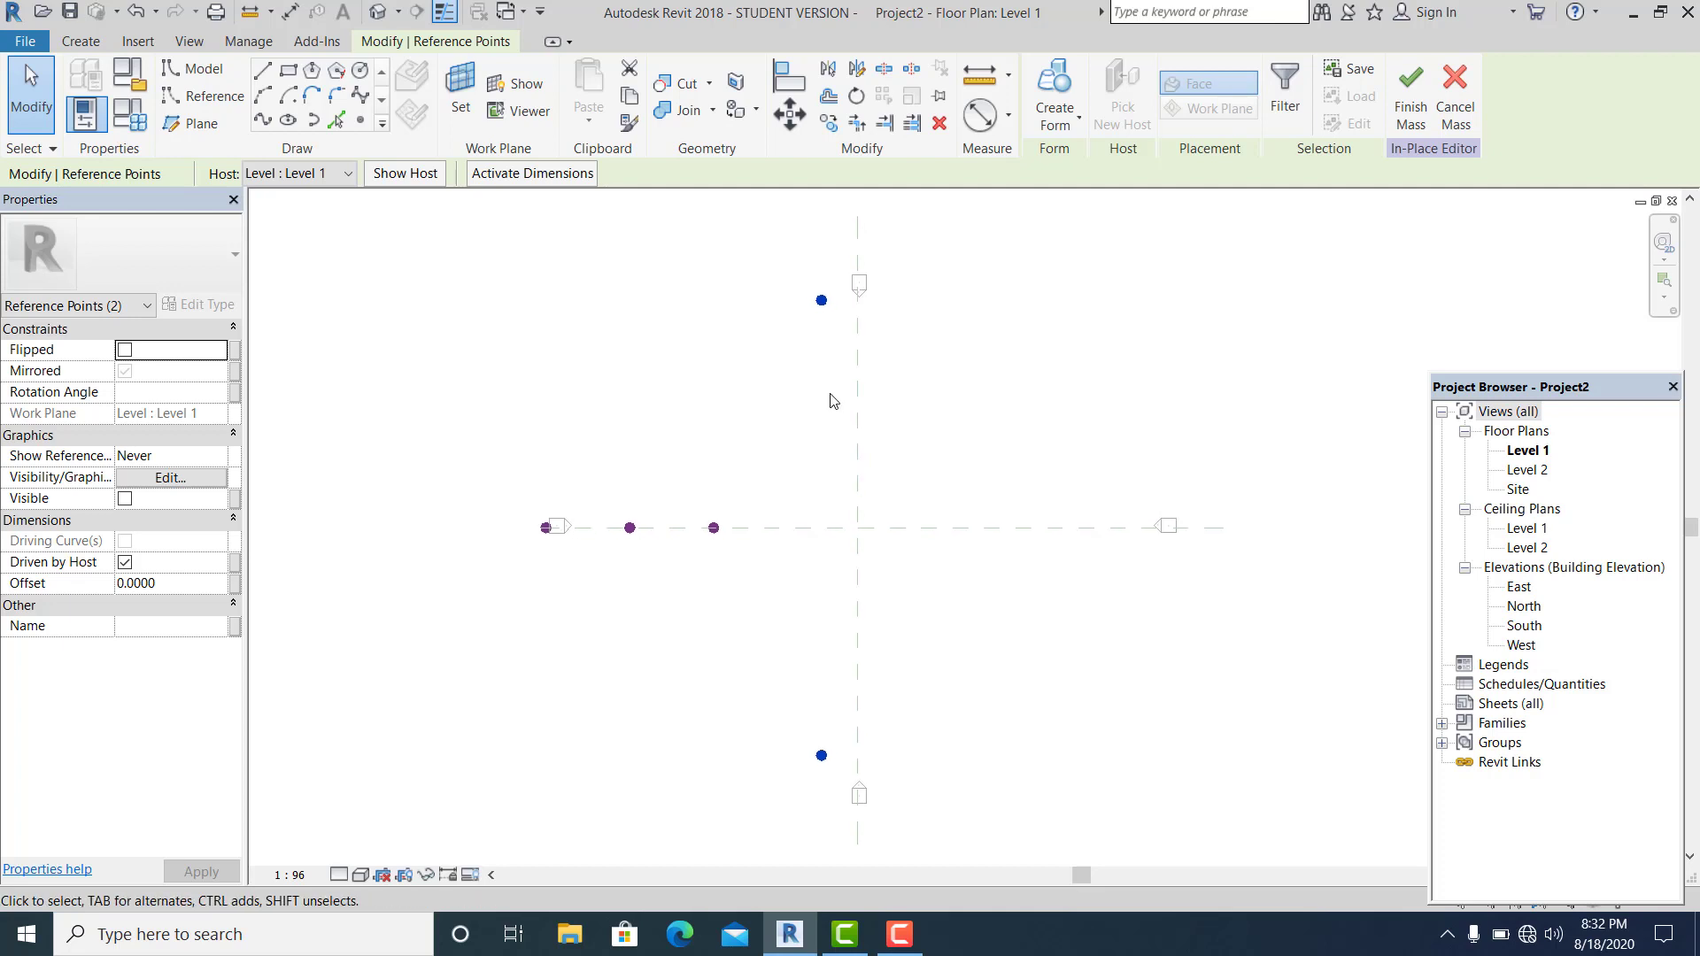
{"action": "left_click_drag", "start_coordinate": [845, 306], "coordinate": [858, 297], "text": "ctrl"}
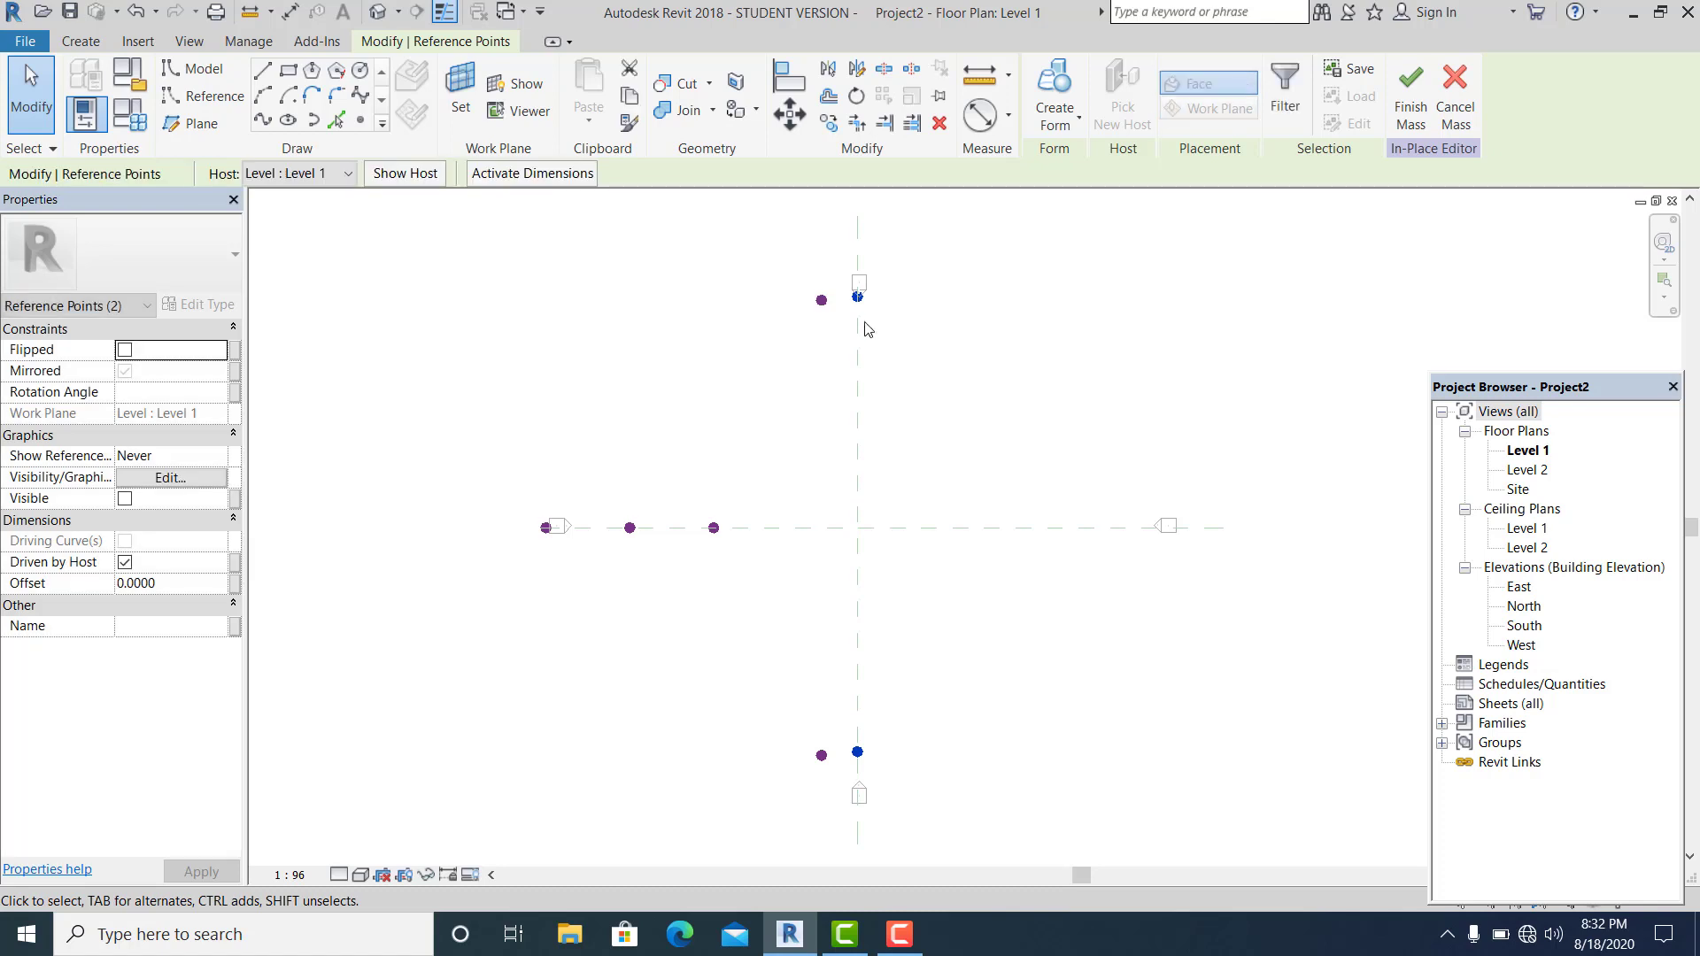
{"action": "left_click", "coordinate": [904, 366]}
Correct the copied north point's distance from the horizontal reference plane so it lines up with the original north point
{"action": "left_click", "coordinate": [859, 299]}
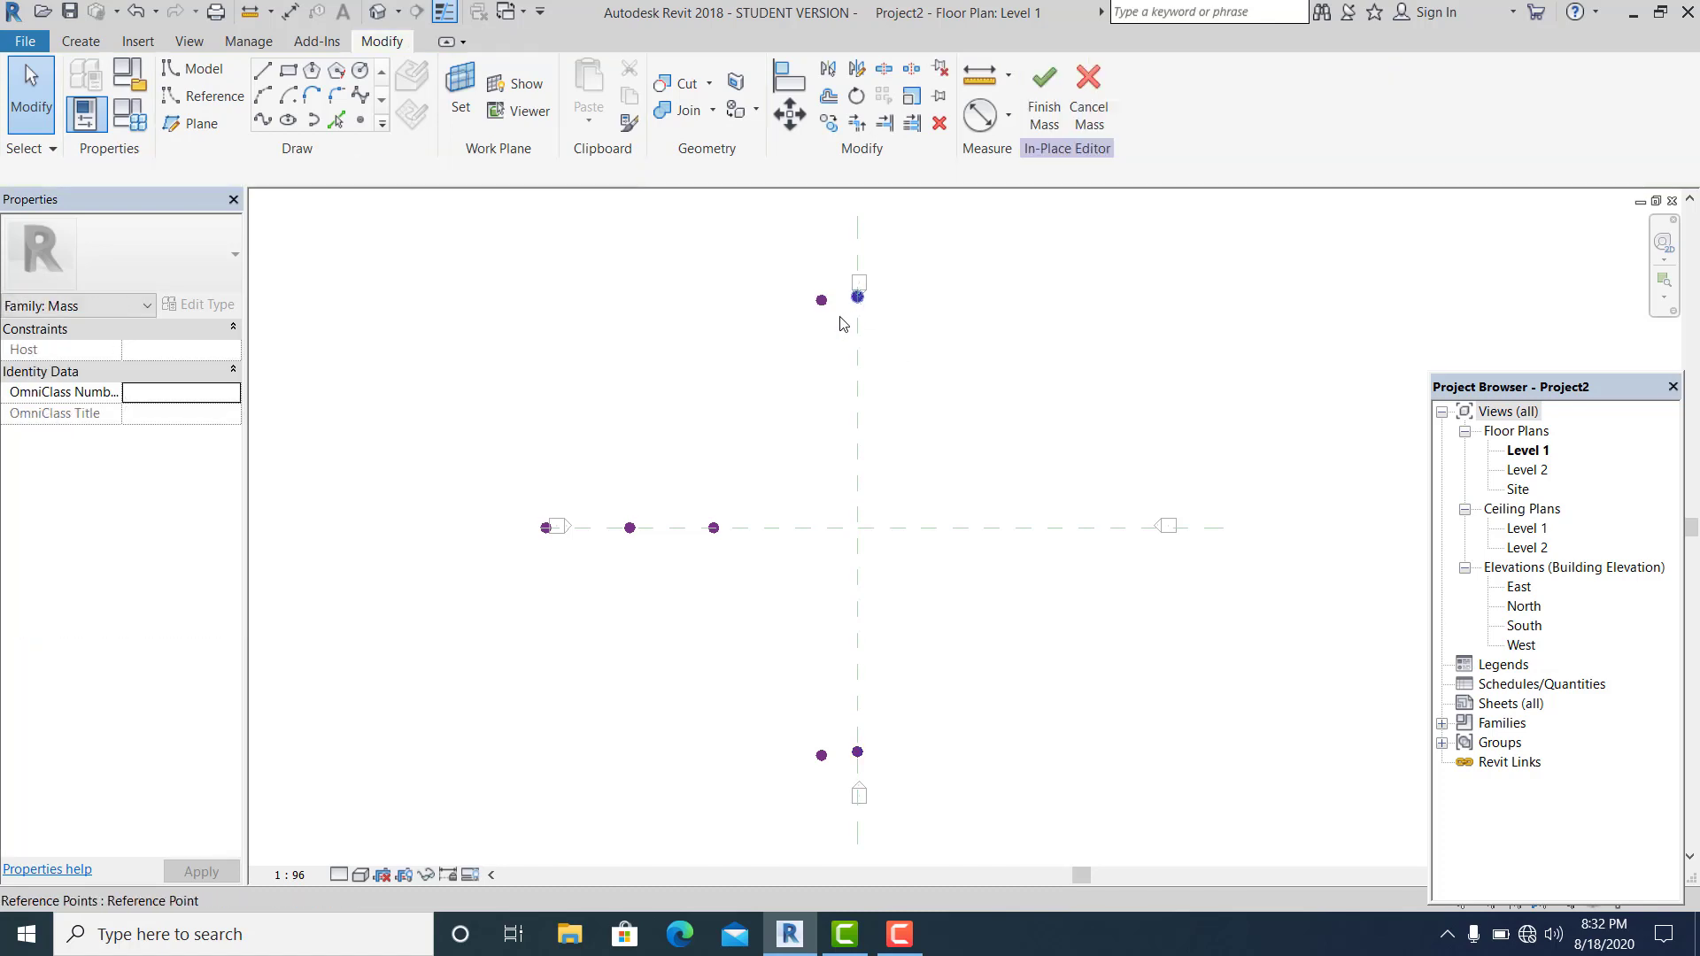
{"action": "left_click", "coordinate": [839, 337]}
{"action": "left_click", "coordinate": [898, 400]}
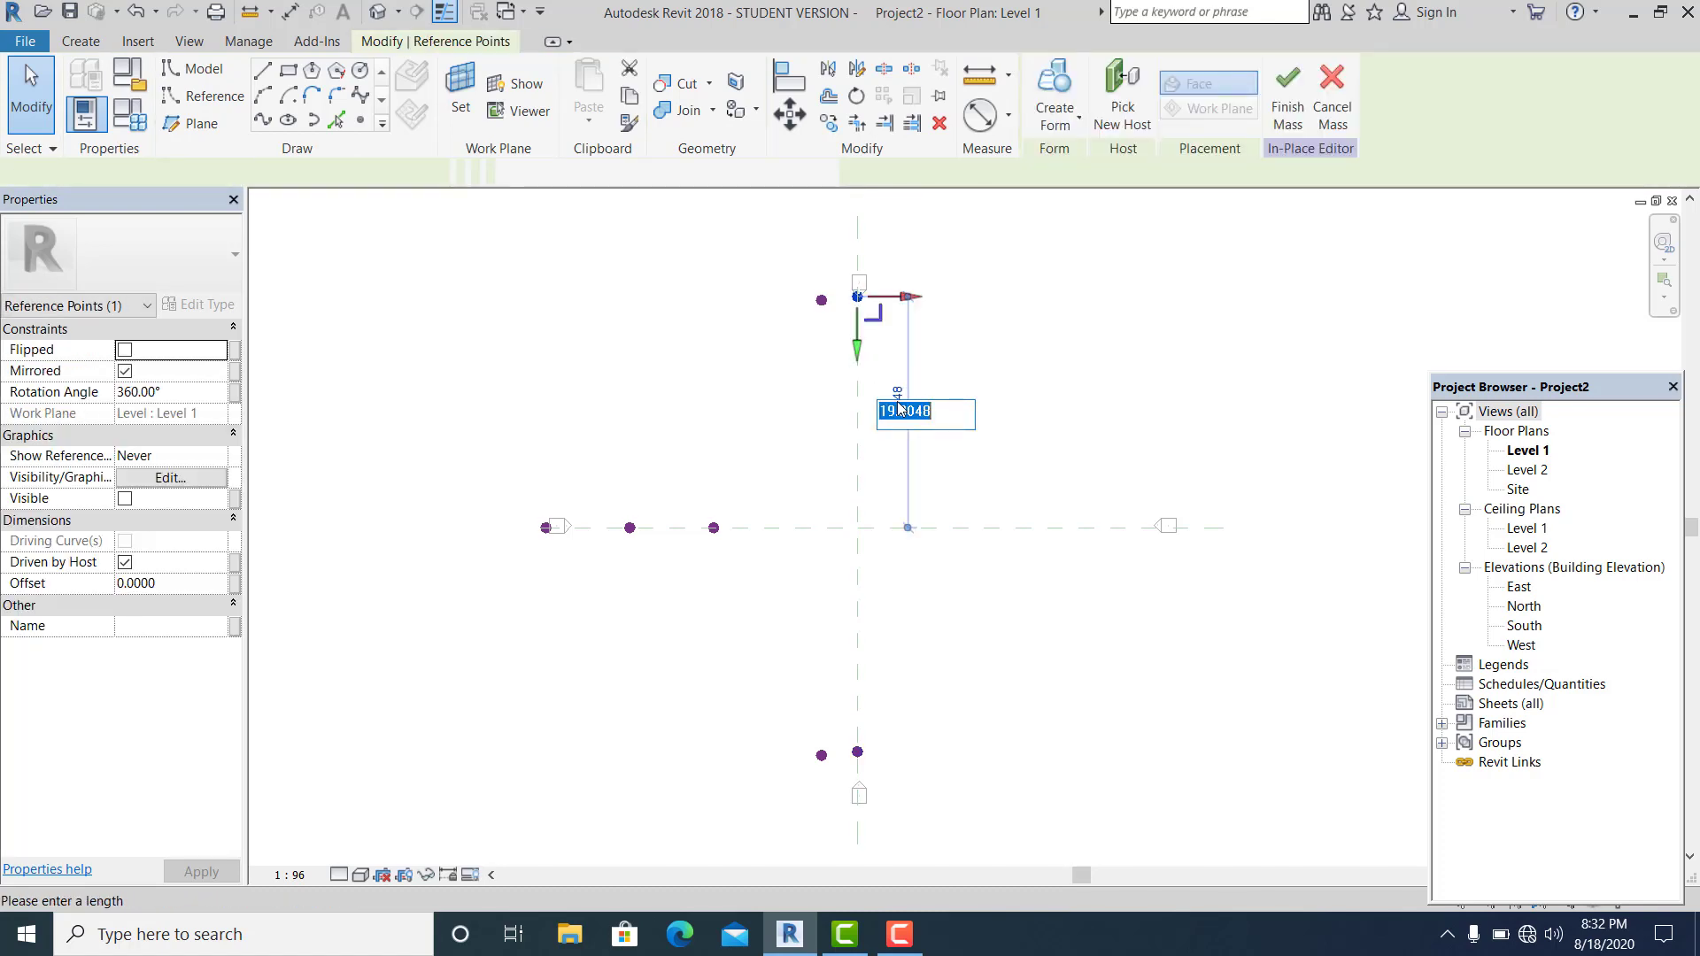
{"action": "left_click", "coordinate": [968, 666]}
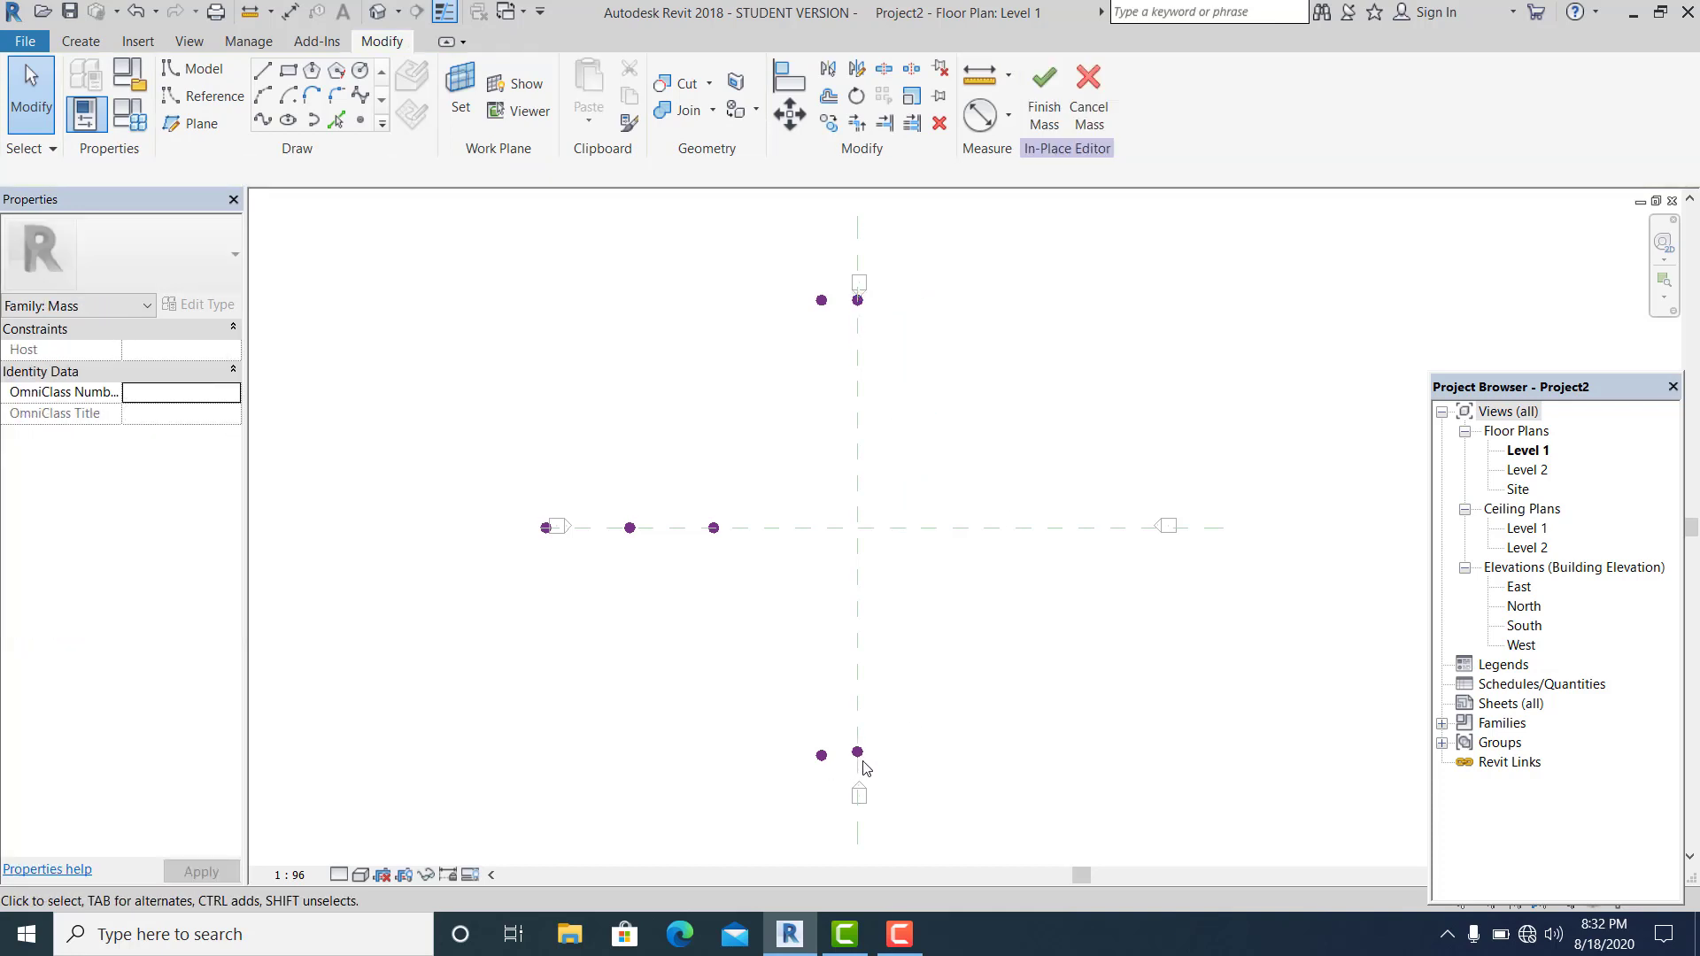
Set the copied south point's distance from the horizontal reference plane to 19 m
{"action": "left_click", "coordinate": [858, 753]}
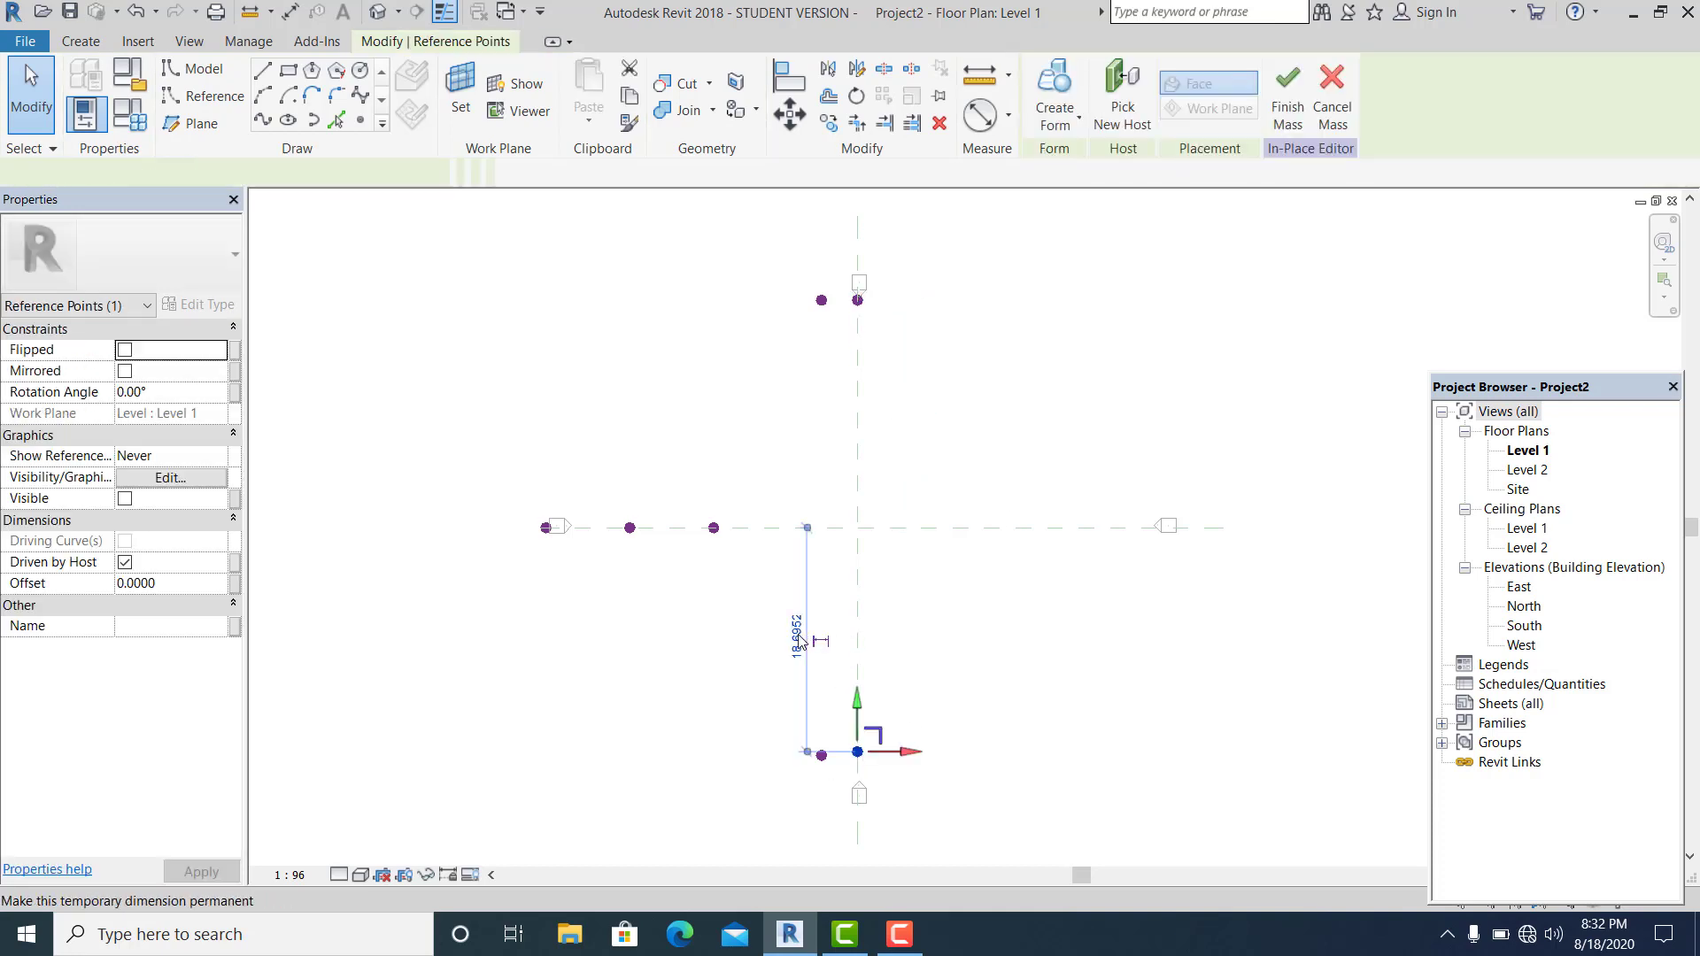
{"action": "left_click", "coordinate": [808, 639]}
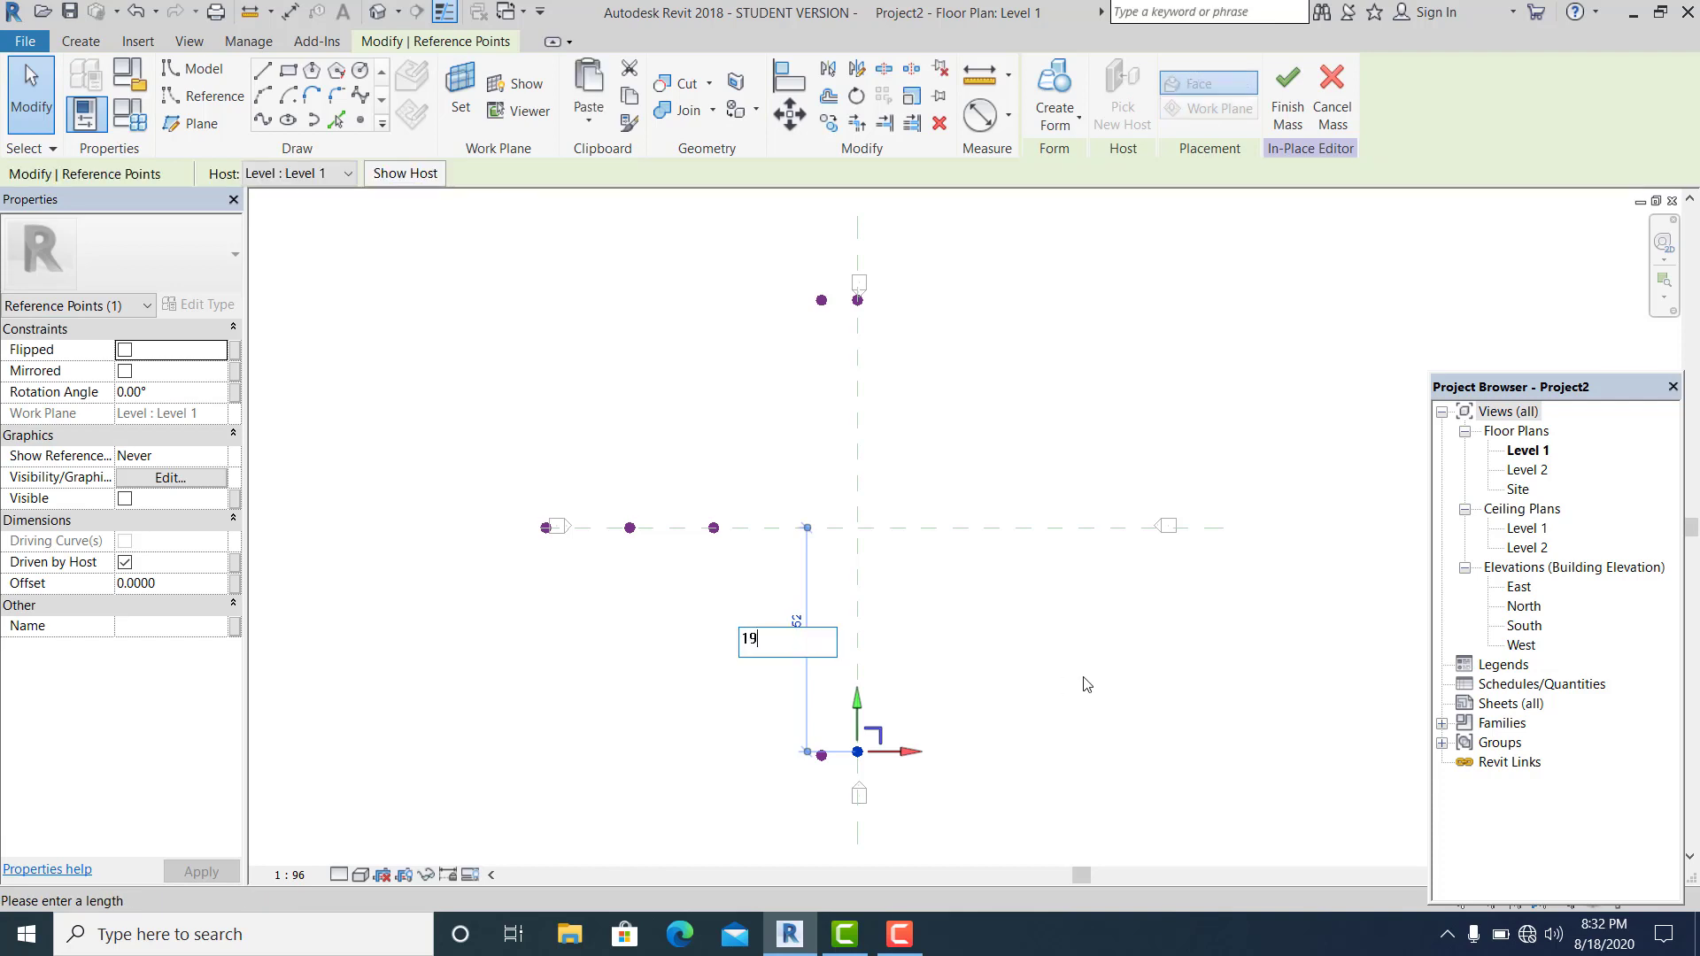
{"action": "key", "text": "Return"}
{"action": "left_click", "coordinate": [1109, 687]}
{"action": "scroll", "coordinate": [784, 522], "scroll_direction": "down", "scroll_amount": 3}
{"action": "scroll", "coordinate": [776, 702], "scroll_direction": "up", "scroll_amount": 1}
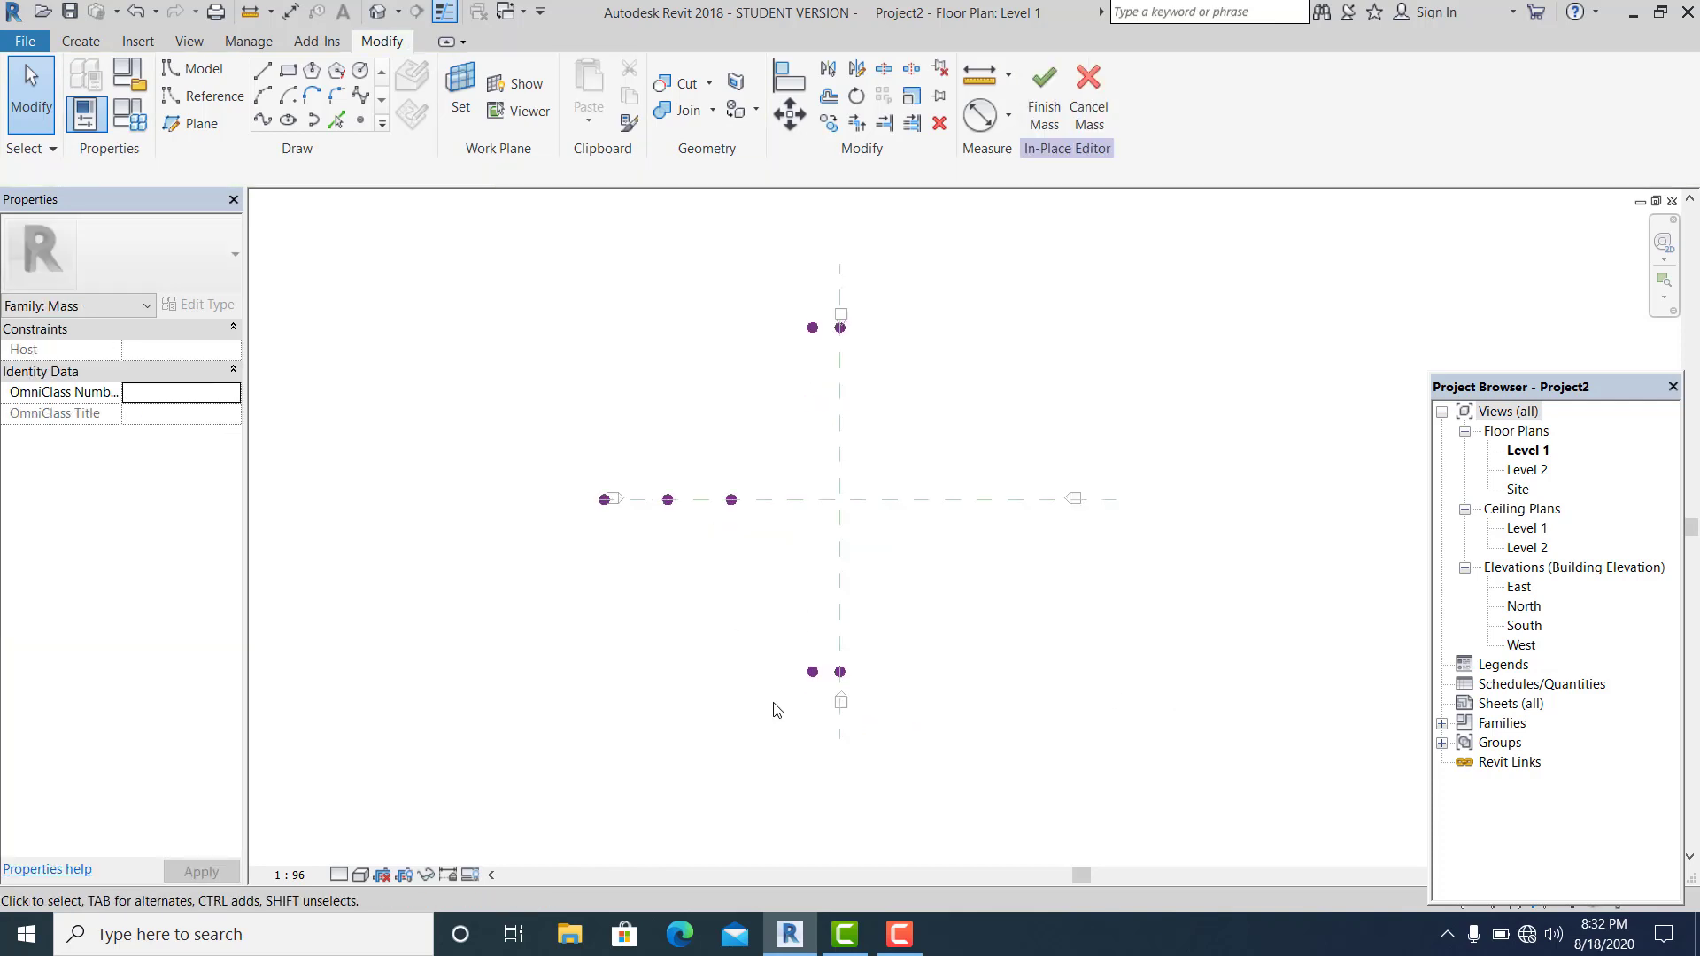
Create a spline through the offset south, outermost west and offset north points, and make it a reference line
{"action": "left_click_drag", "start_coordinate": [776, 733], "coordinate": [926, 634]}
{"action": "left_click_drag", "start_coordinate": [759, 694], "coordinate": [830, 665]}
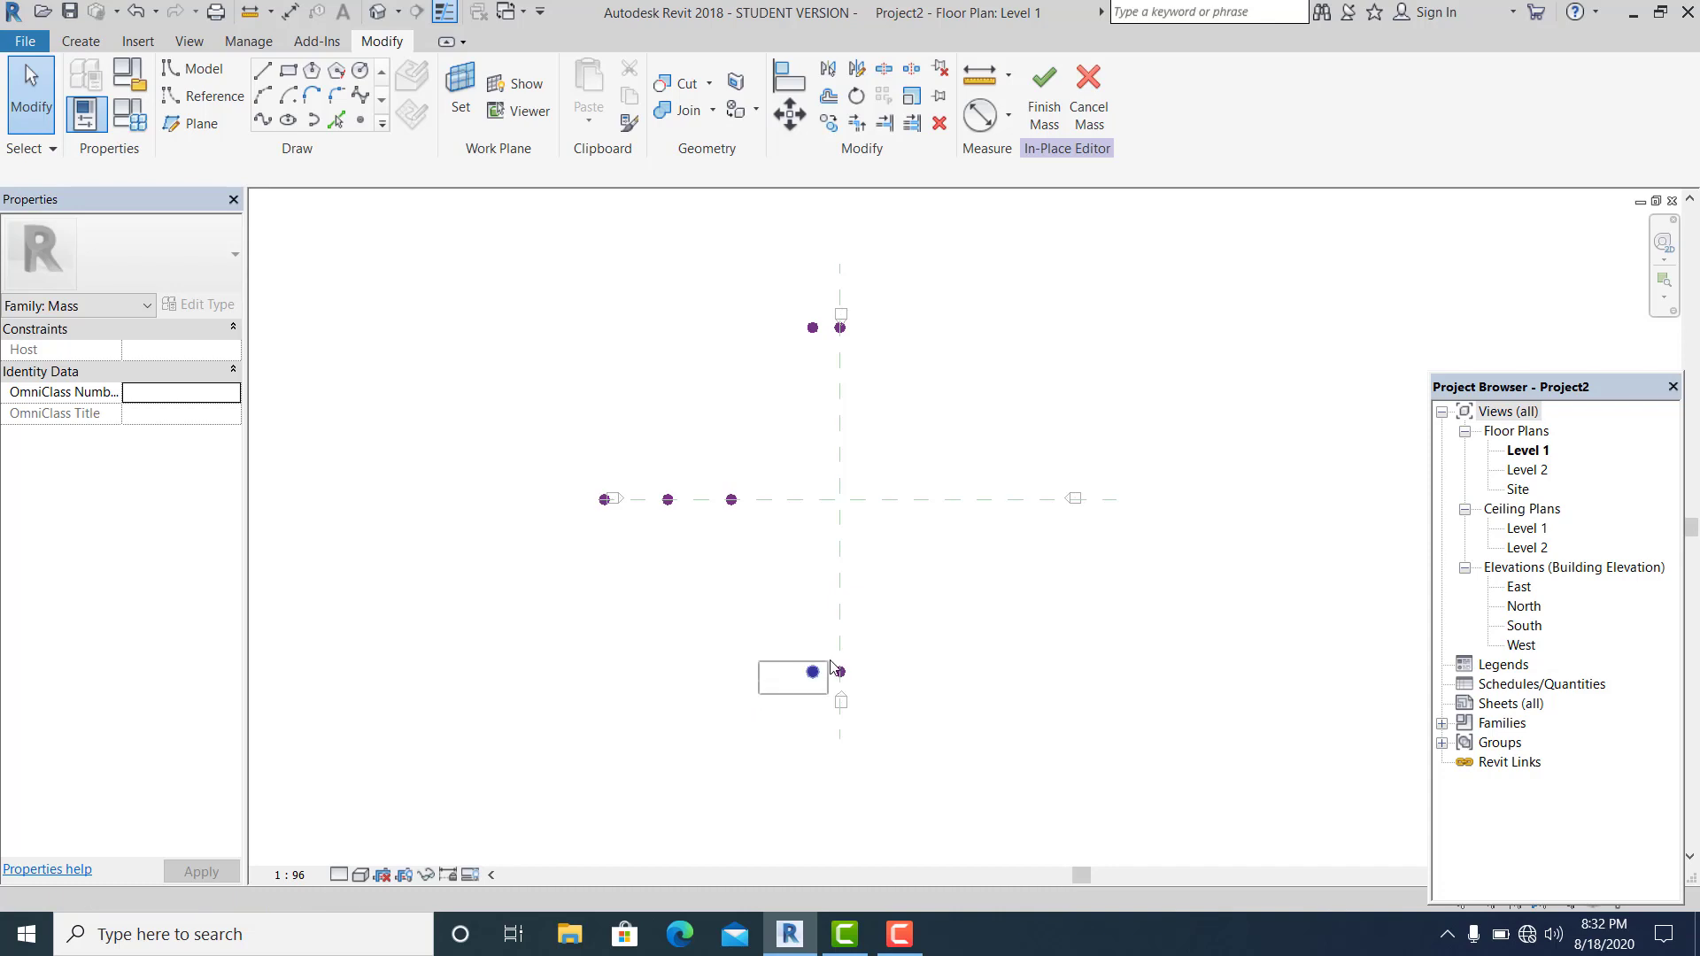
{"action": "left_click_drag", "start_coordinate": [583, 574], "coordinate": [648, 456], "text": "ctrl"}
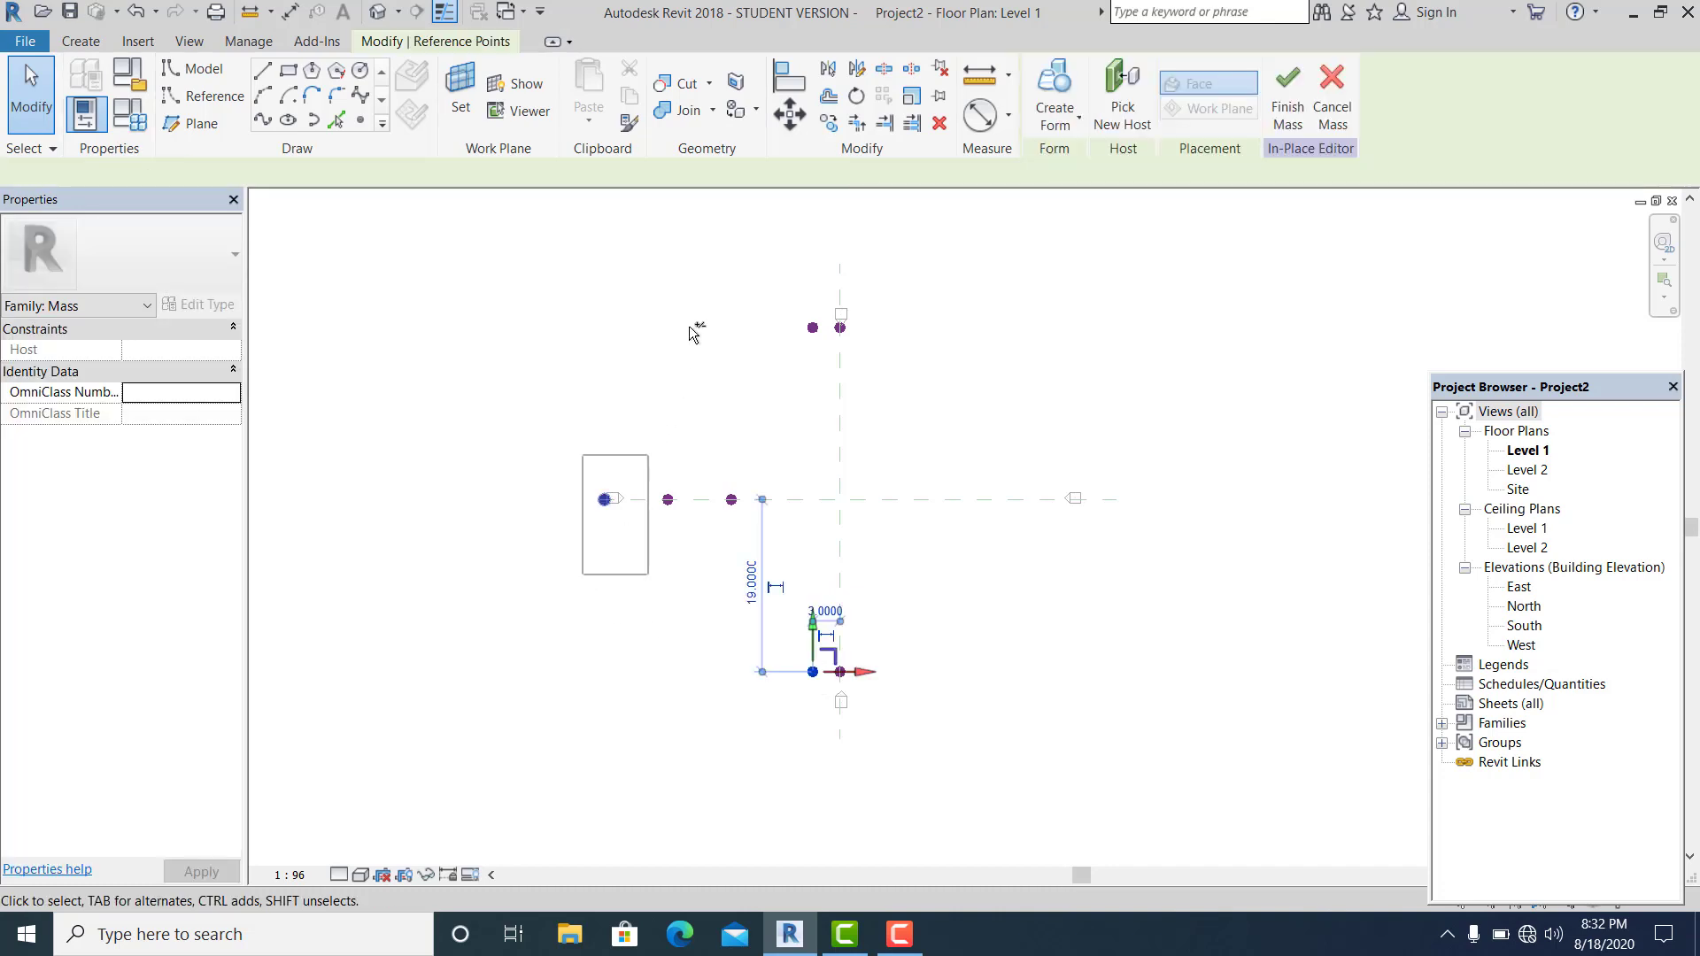
{"action": "left_click", "coordinate": [812, 329], "text": "ctrl"}
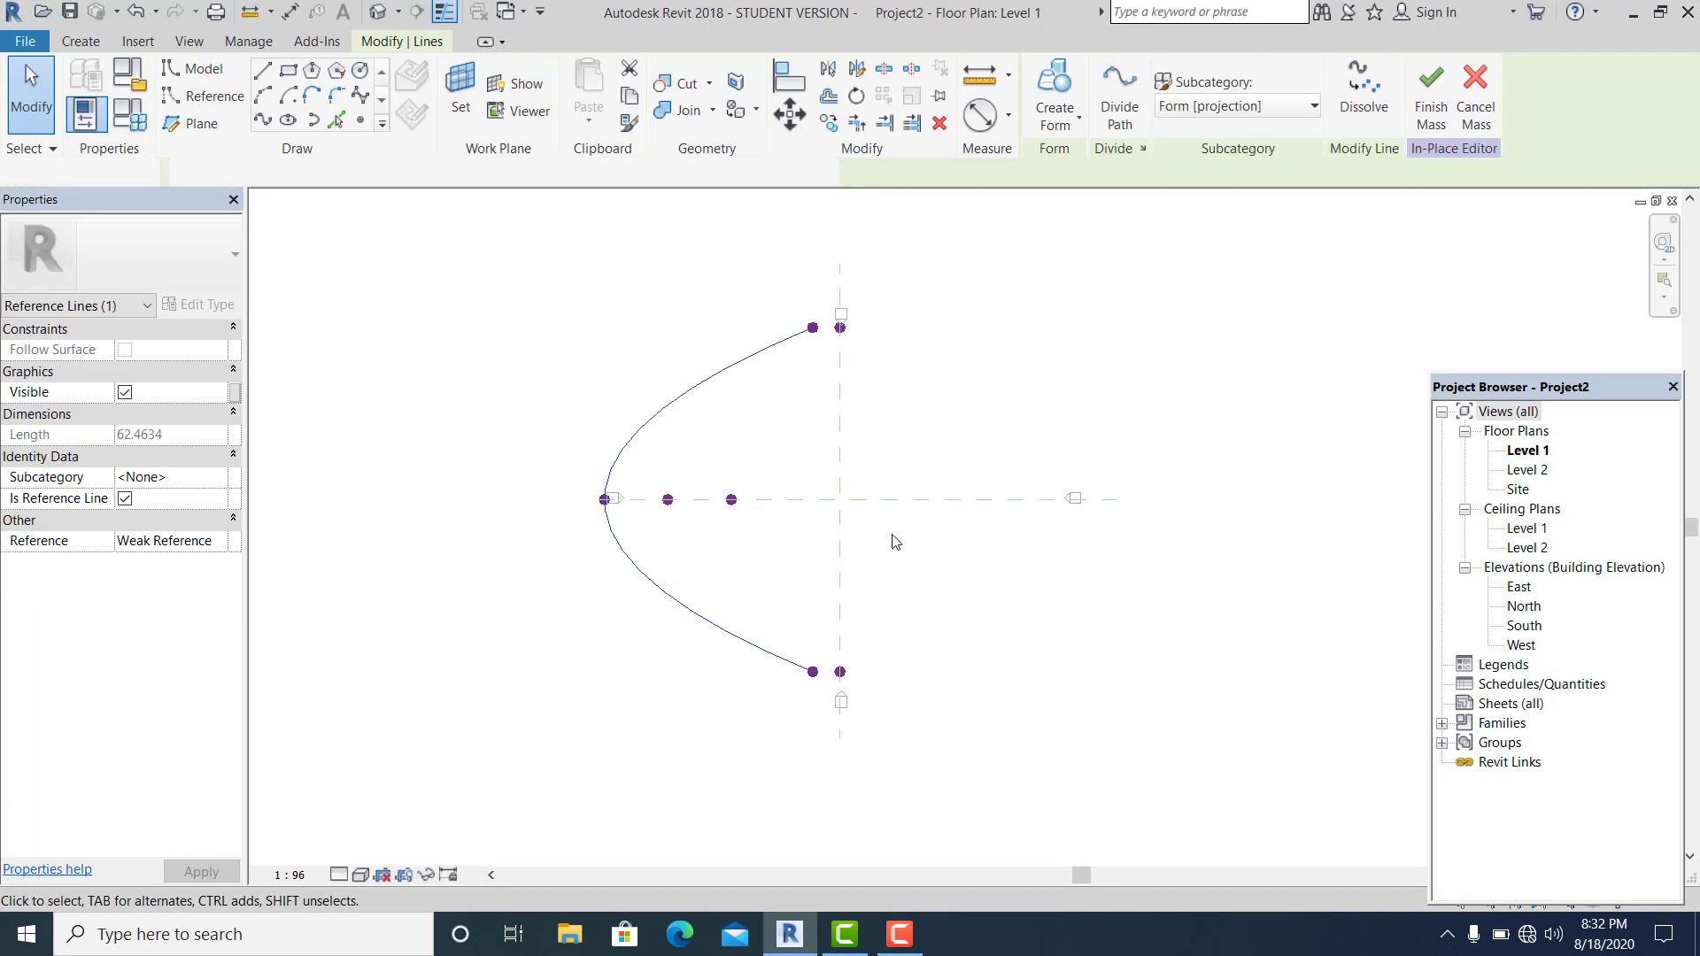
{"action": "left_click", "coordinate": [770, 517]}
Create a second spline through the offset south, middle west and offset north points, and make it a reference line
{"action": "scroll", "coordinate": [778, 512], "scroll_direction": "up", "scroll_amount": 1}
{"action": "left_click_drag", "start_coordinate": [834, 695], "coordinate": [835, 693]}
{"action": "left_click_drag", "start_coordinate": [626, 538], "coordinate": [660, 460], "text": "ctrl"}
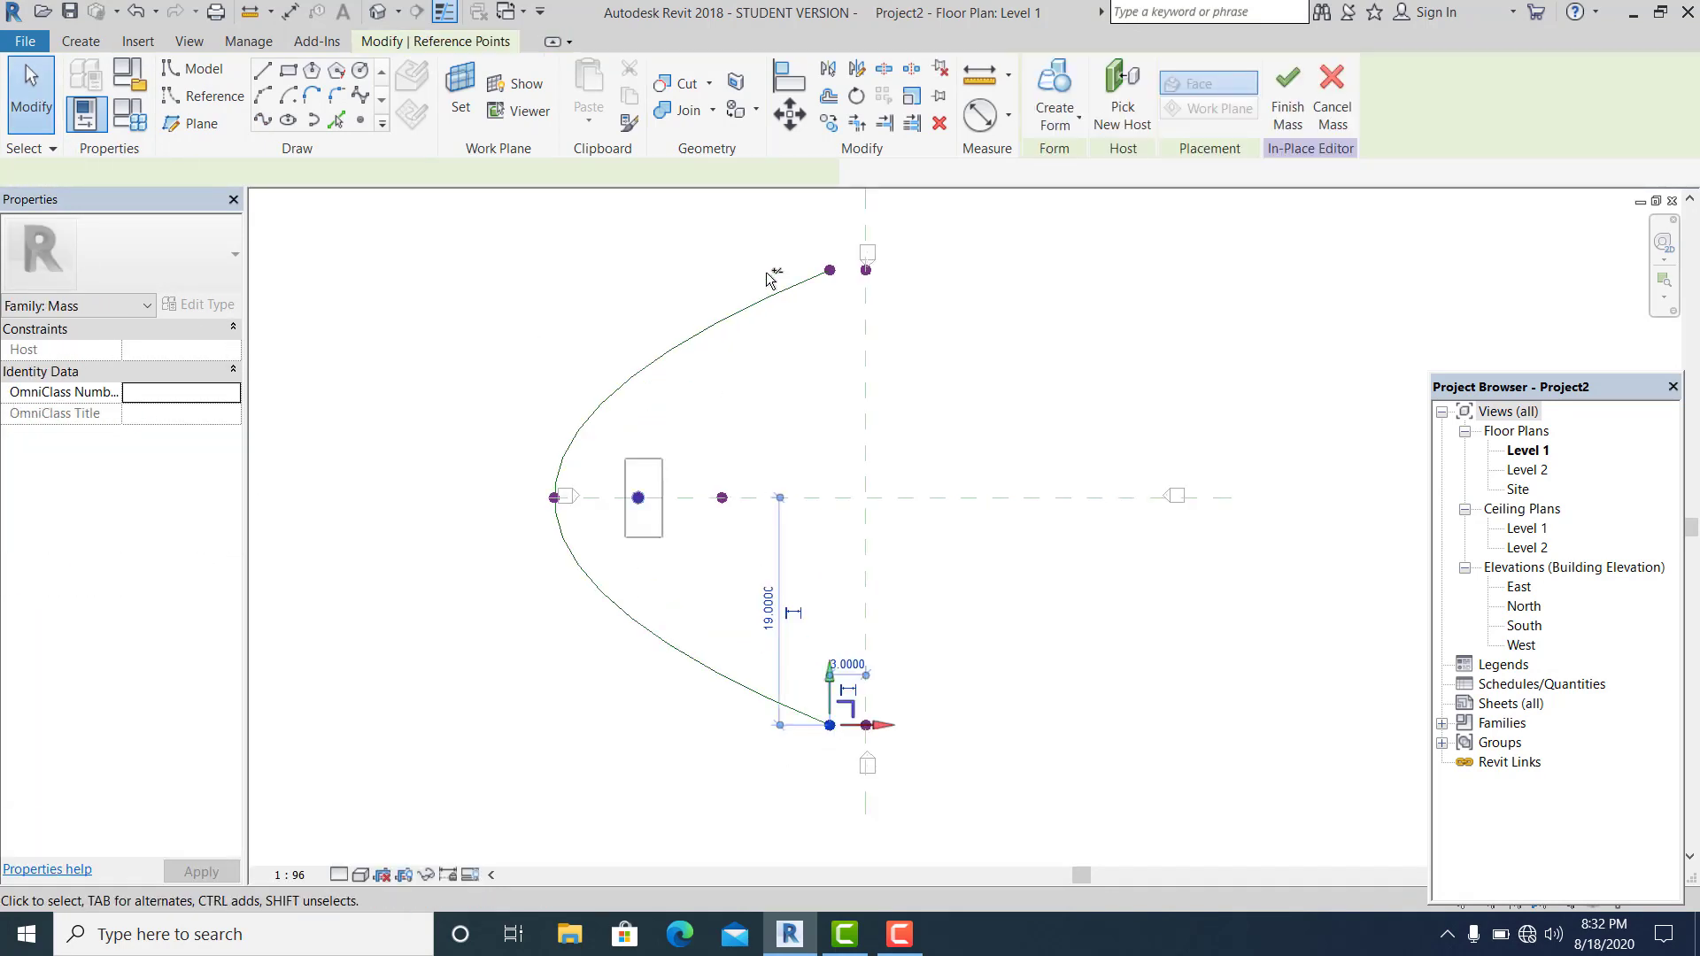
{"action": "left_click_drag", "start_coordinate": [774, 255], "coordinate": [842, 287], "text": "ctrl"}
{"action": "left_click", "coordinate": [263, 120]}
{"action": "left_click", "coordinate": [125, 520]}
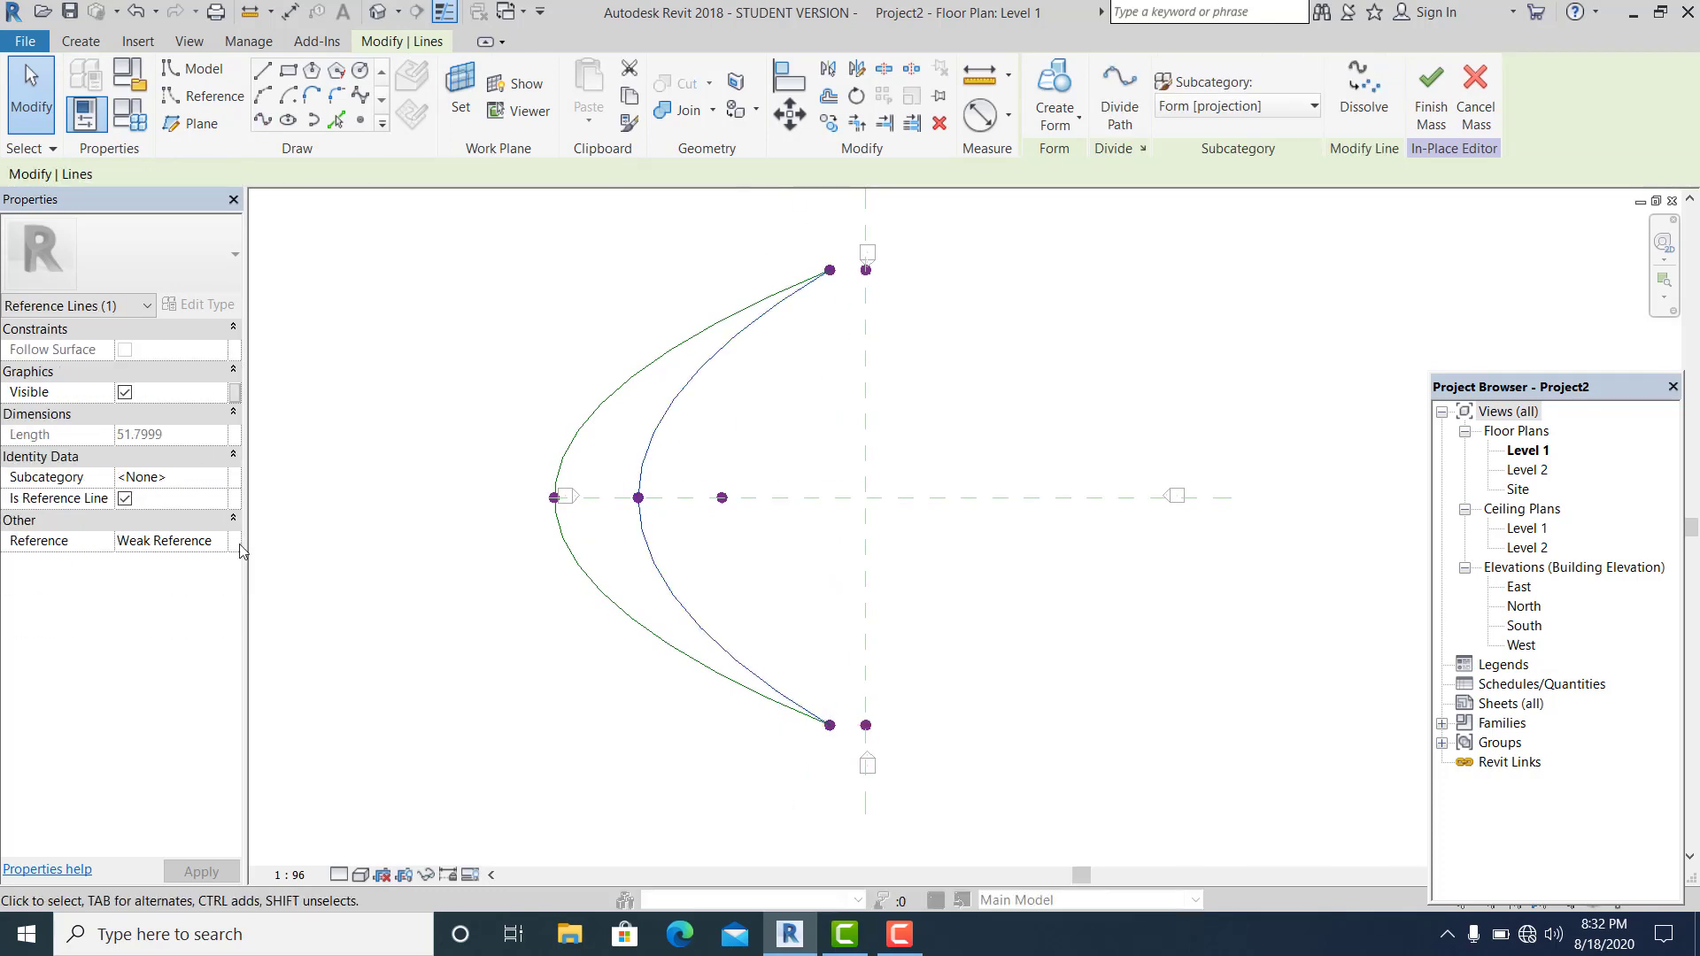
{"action": "left_click", "coordinate": [804, 425]}
{"action": "middle_click_drag", "start_coordinate": [805, 487], "coordinate": [790, 524]}
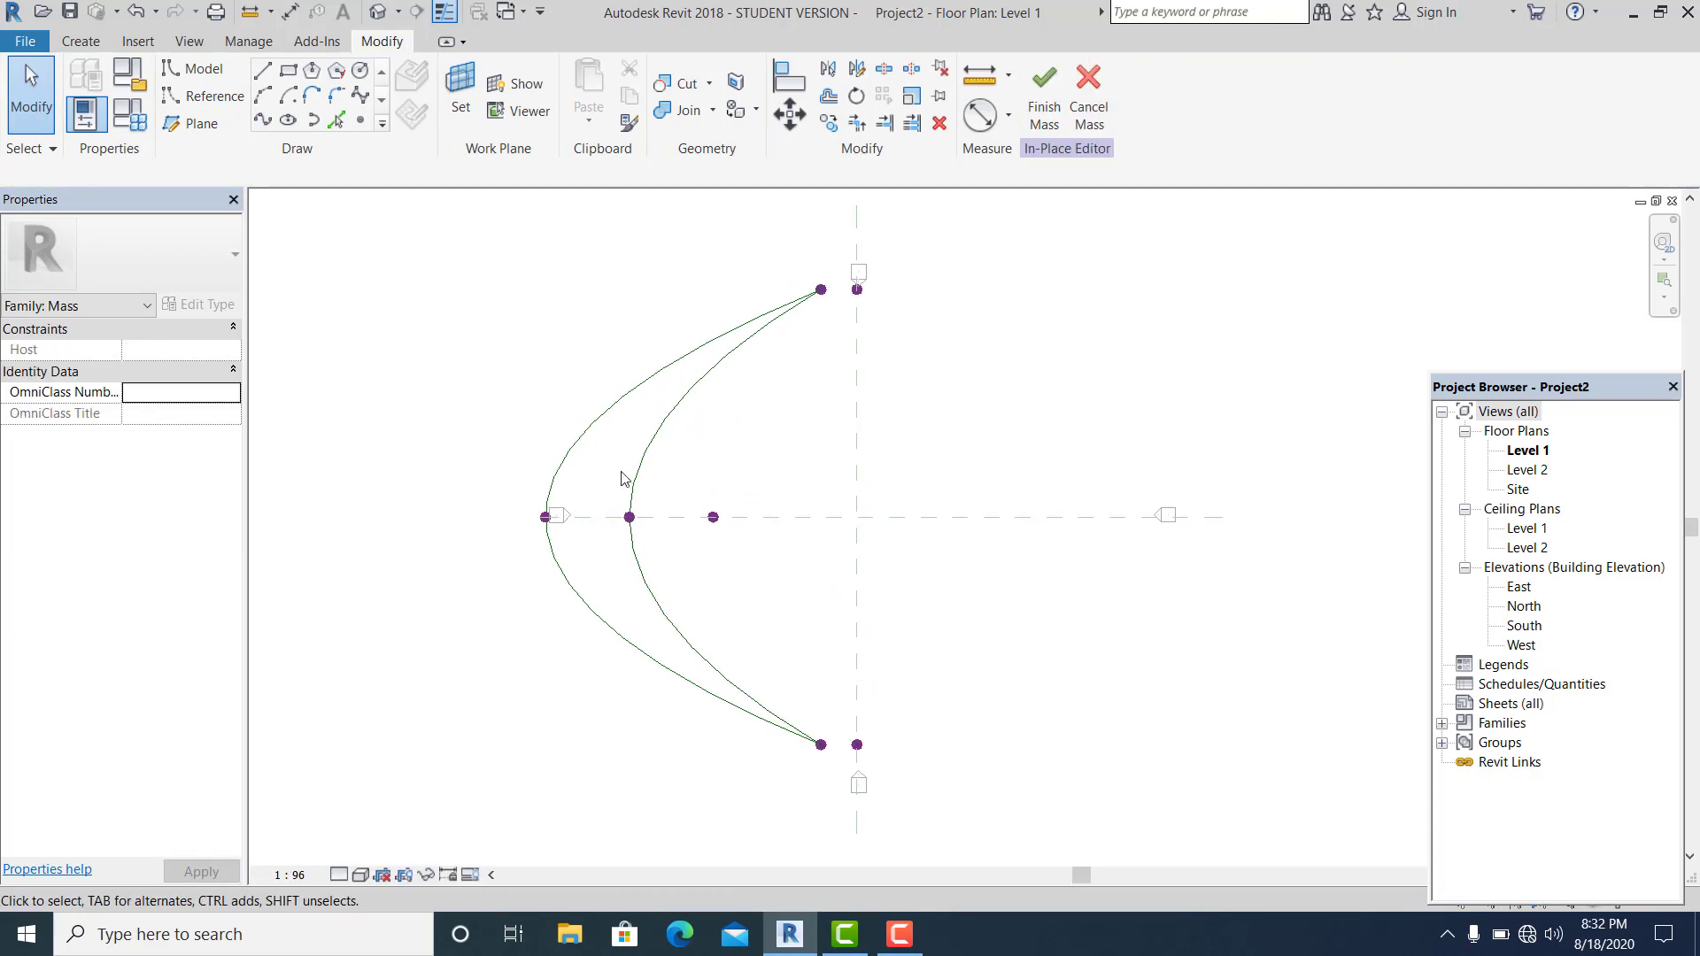
Connect the two south reference points with a short straight reference line
{"action": "scroll", "coordinate": [694, 539], "scroll_direction": "up", "scroll_amount": 2}
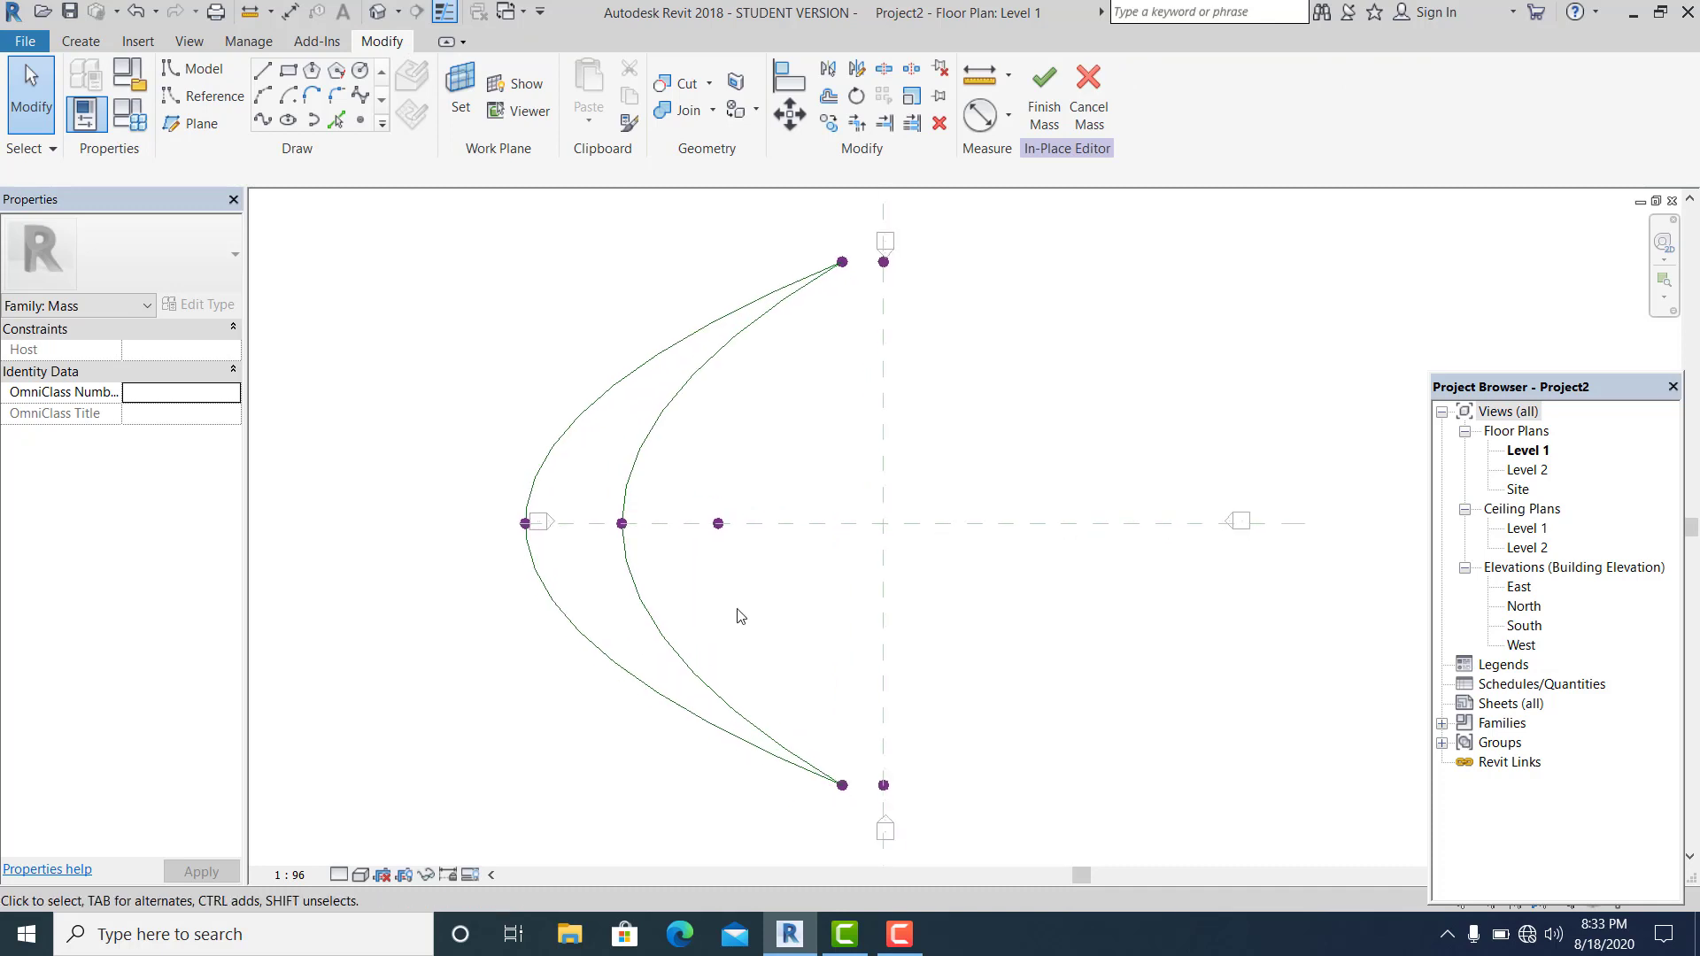
{"action": "middle_click_drag", "start_coordinate": [739, 665], "coordinate": [694, 627]}
{"action": "scroll", "coordinate": [695, 626], "scroll_direction": "up", "scroll_amount": 1}
{"action": "left_click_drag", "start_coordinate": [789, 795], "coordinate": [952, 710]}
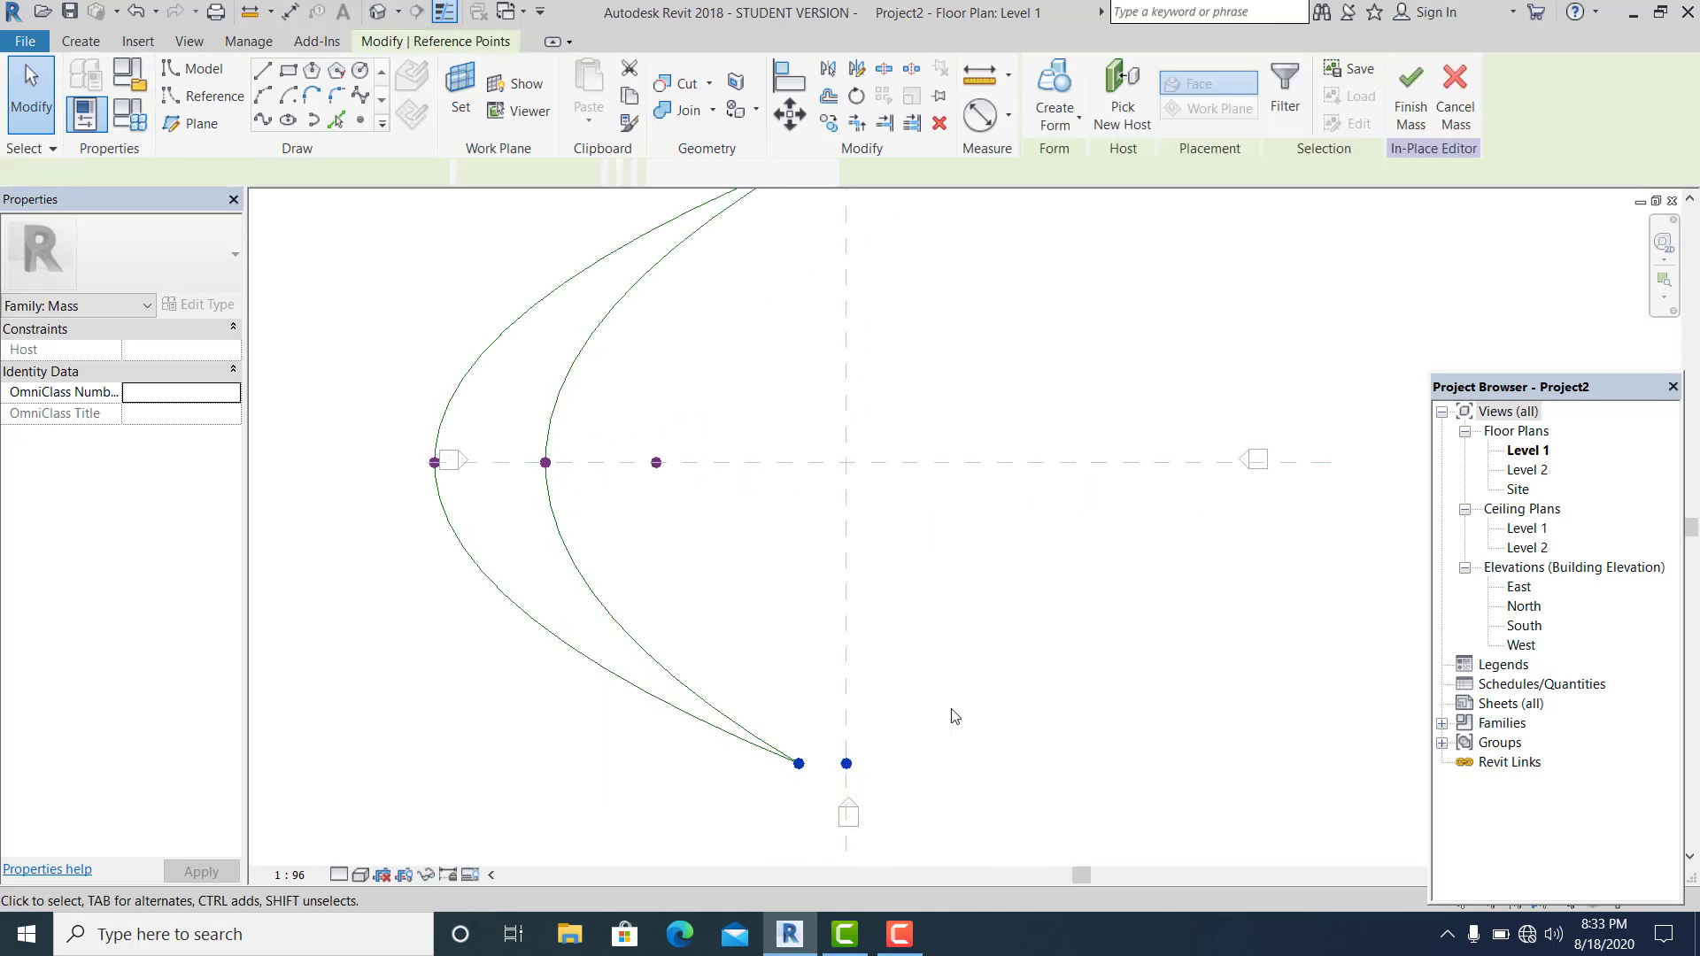
{"action": "left_click", "coordinate": [803, 793]}
{"action": "scroll", "coordinate": [762, 708], "scroll_direction": "down", "scroll_amount": 1}
{"action": "left_click_drag", "start_coordinate": [795, 796], "coordinate": [886, 694]}
{"action": "left_click_drag", "start_coordinate": [726, 800], "coordinate": [912, 699]}
{"action": "left_click", "coordinate": [263, 120]}
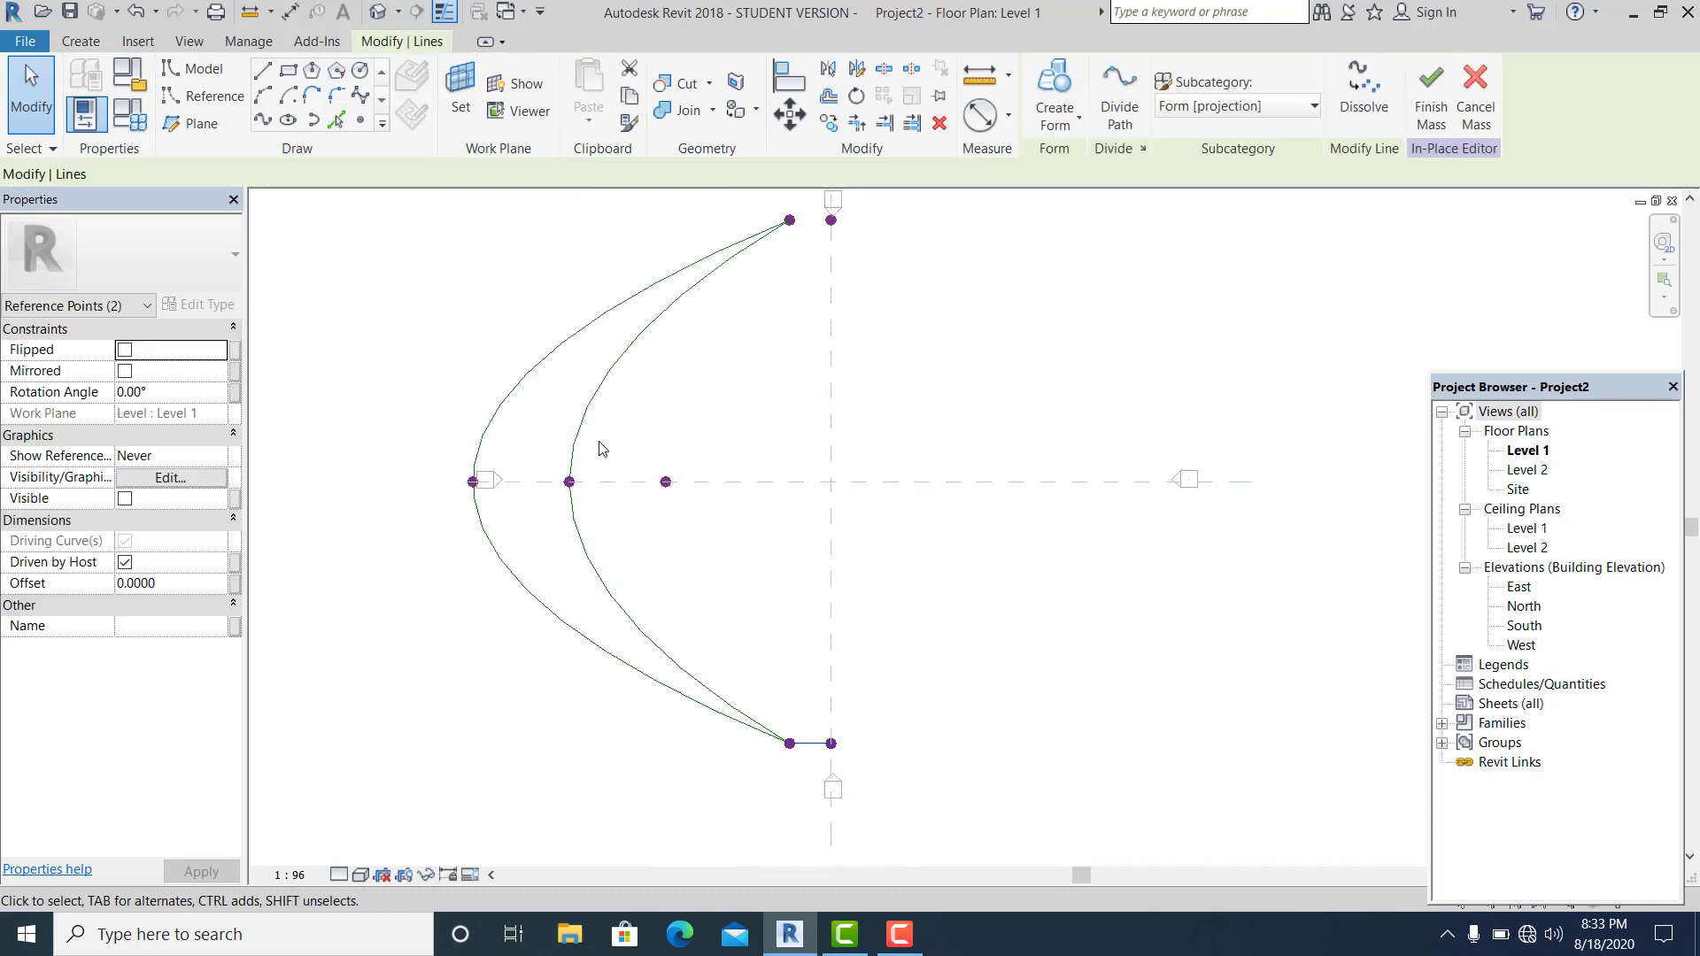
{"action": "left_click", "coordinate": [655, 580]}
Connect the two north reference points with a line and make it a reference line
{"action": "middle_click_drag", "start_coordinate": [737, 222], "coordinate": [668, 369]}
{"action": "left_click_drag", "start_coordinate": [668, 323], "coordinate": [828, 412]}
{"action": "left_click", "coordinate": [263, 120]}
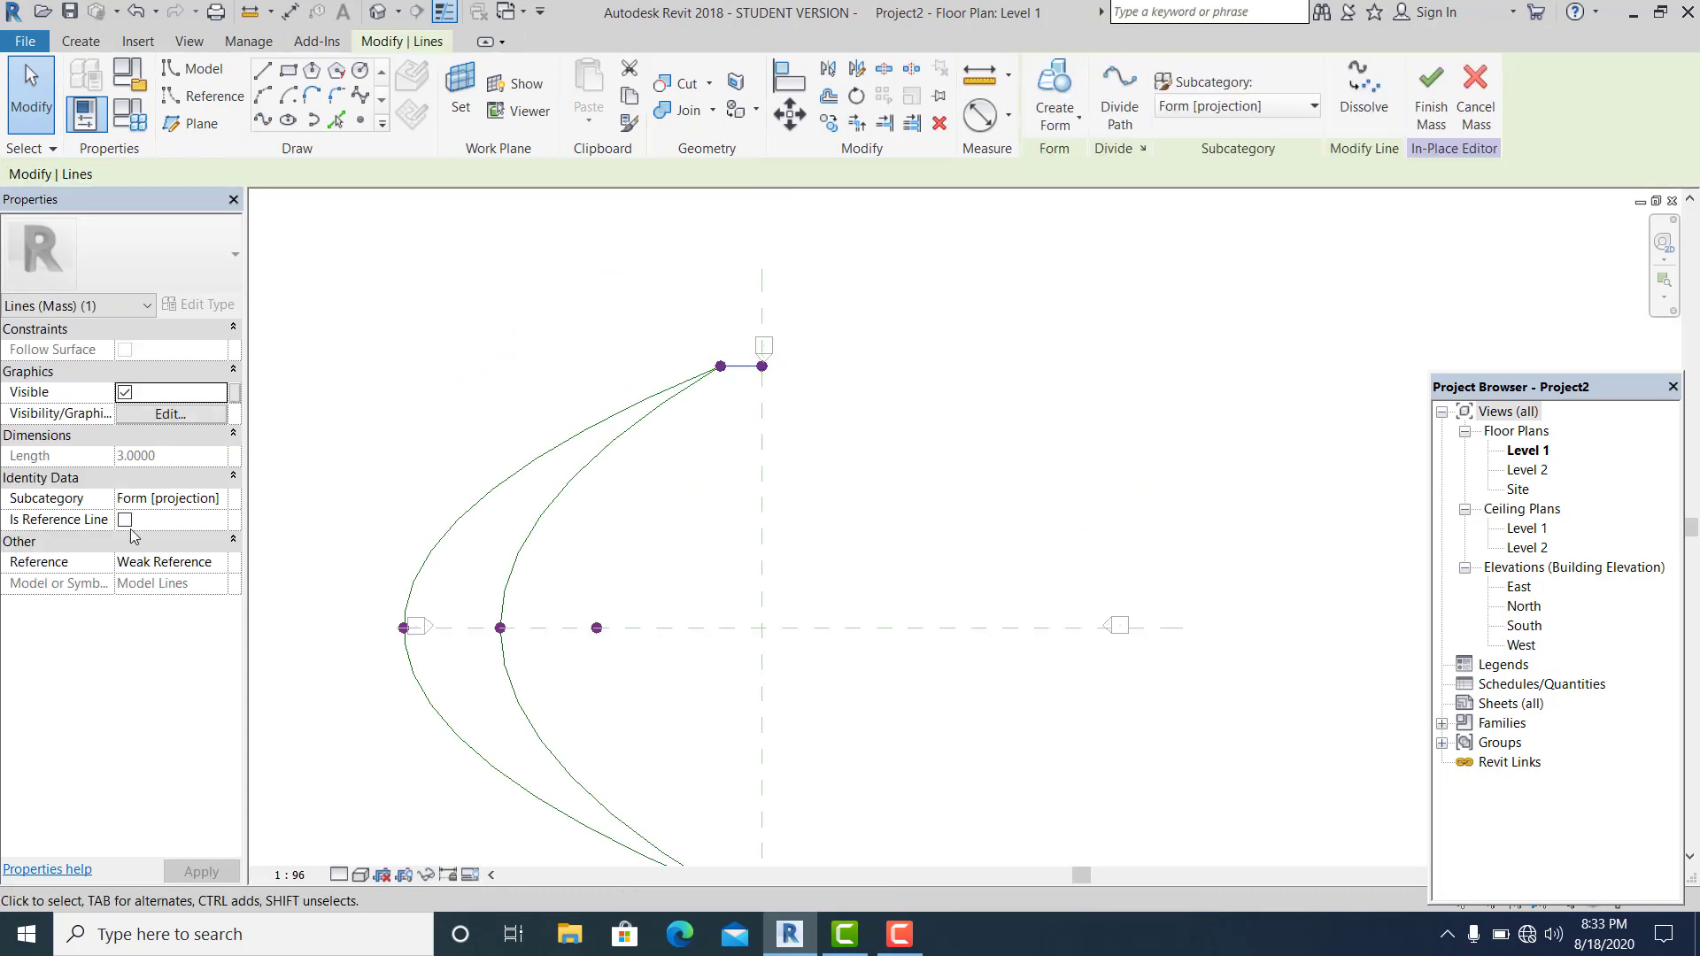
{"action": "left_click", "coordinate": [125, 519]}
{"action": "left_click", "coordinate": [686, 456]}
Mirror the two western splines and their reference points about the north–south centre reference plane
{"action": "scroll", "coordinate": [687, 456], "scroll_direction": "down", "scroll_amount": 1}
{"action": "middle_click_drag", "start_coordinate": [830, 662], "coordinate": [829, 609]}
{"action": "scroll", "coordinate": [766, 620], "scroll_direction": "up", "scroll_amount": 2}
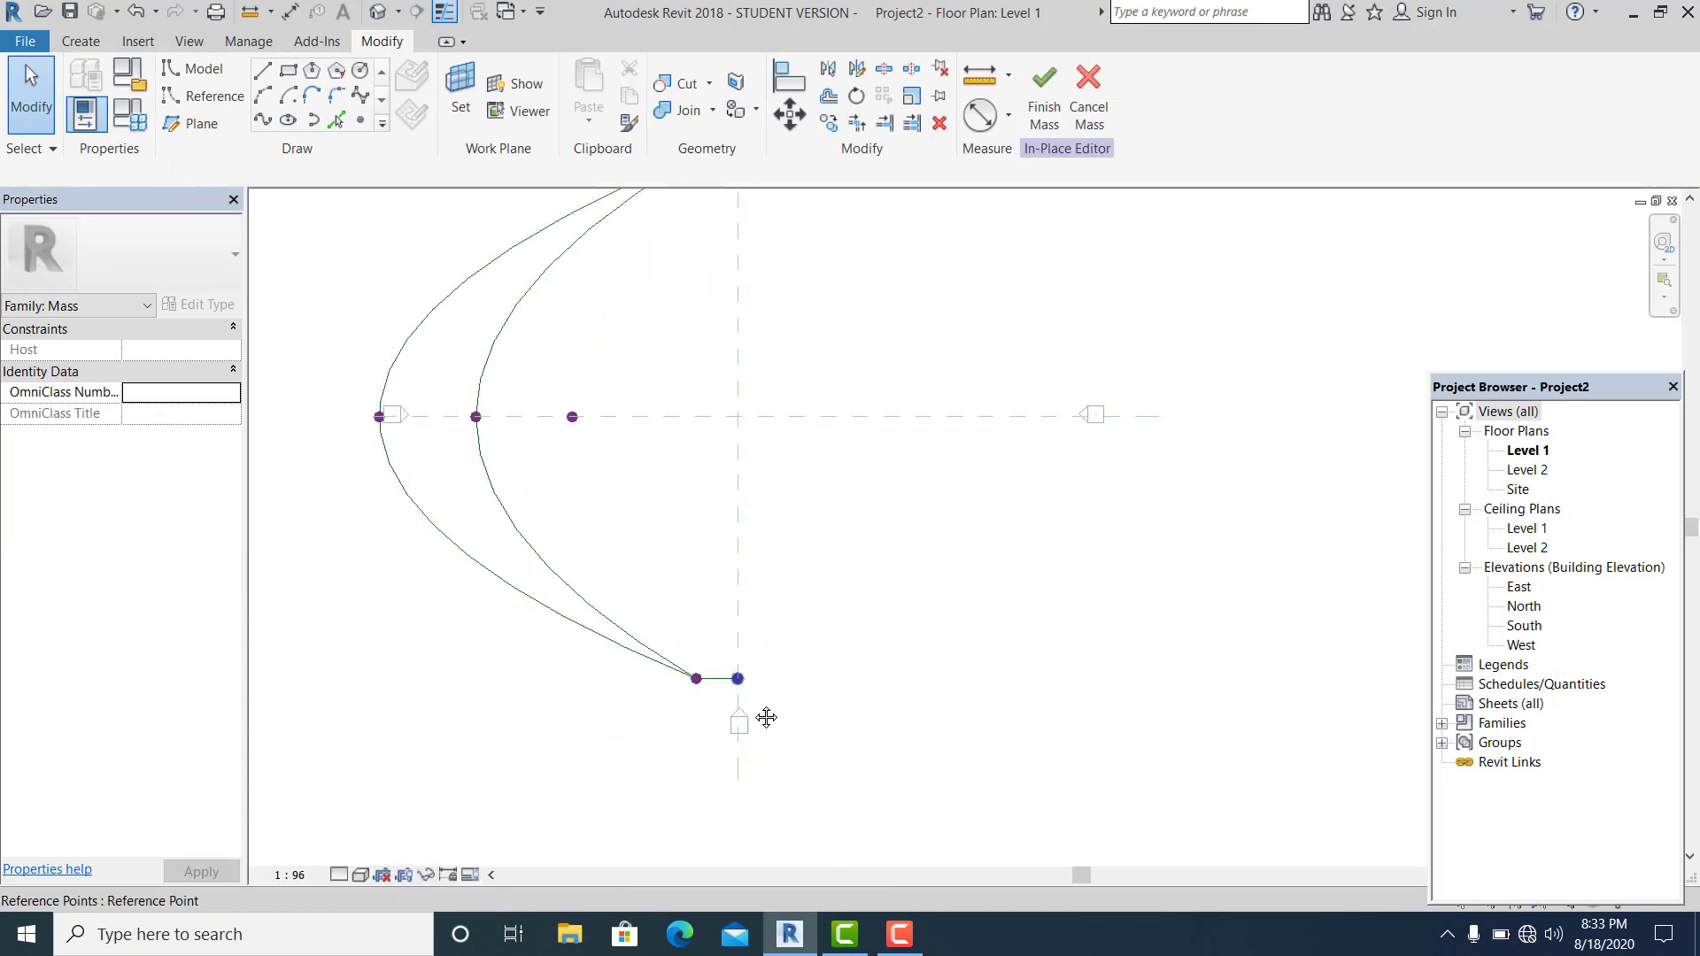
{"action": "scroll", "coordinate": [766, 718], "scroll_direction": "down", "scroll_amount": 3}
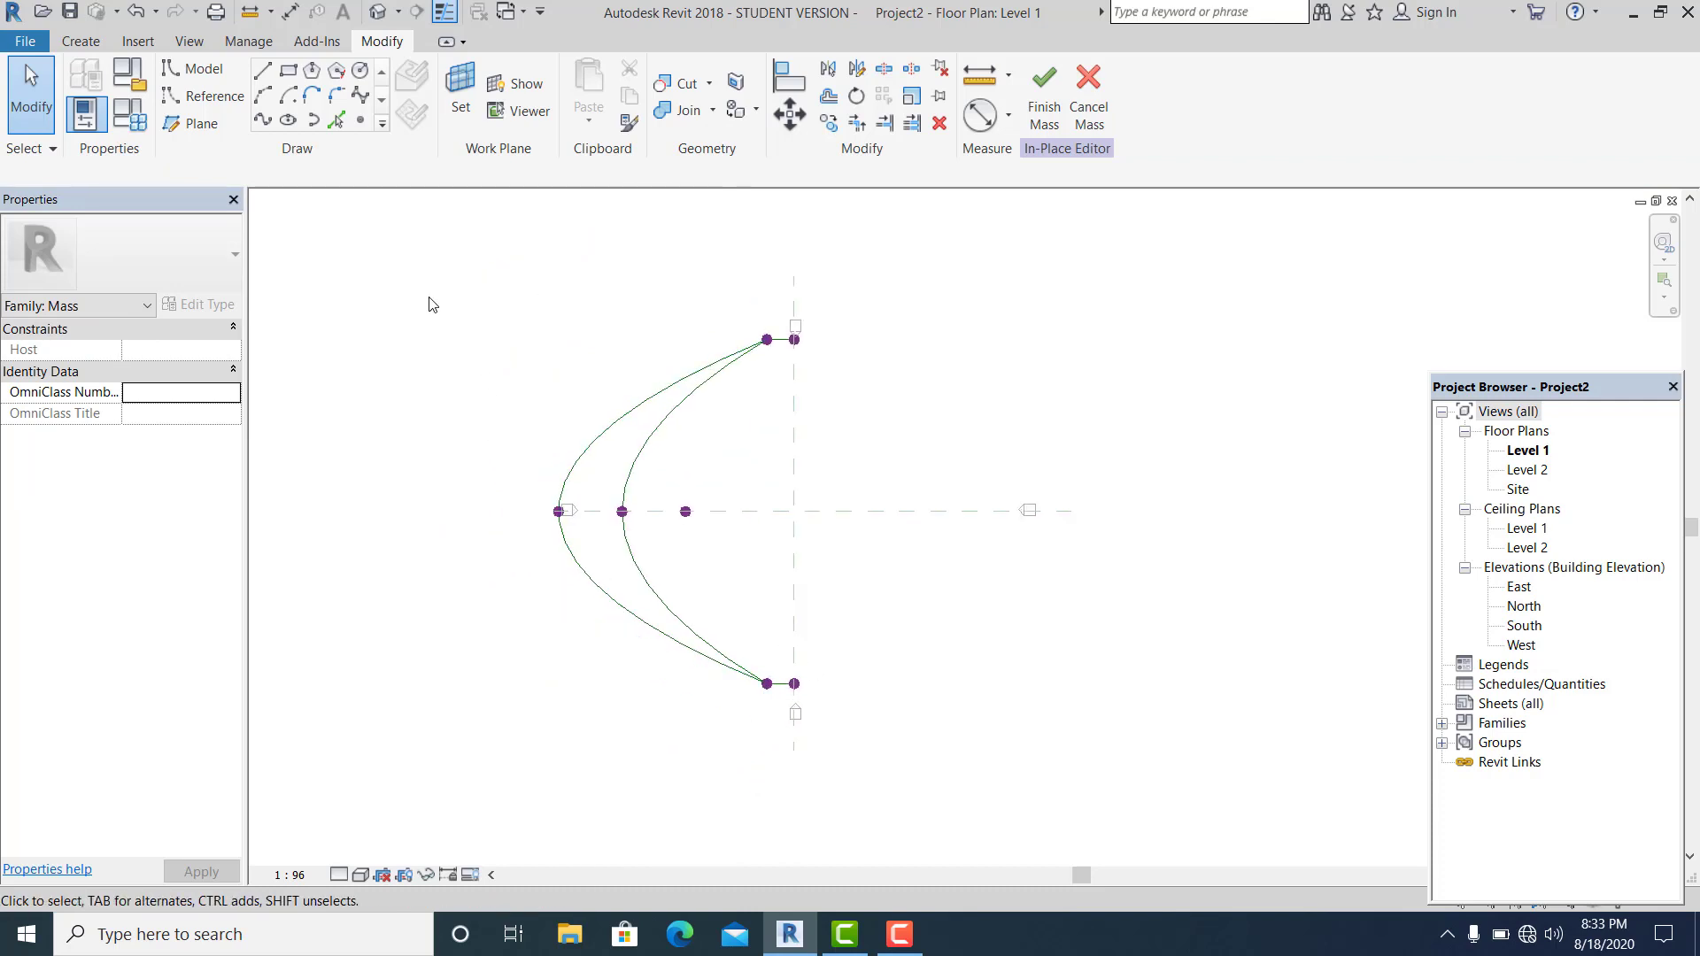
{"action": "left_click_drag", "start_coordinate": [428, 292], "coordinate": [791, 706]}
{"action": "middle_click_drag", "start_coordinate": [827, 581], "coordinate": [816, 626]}
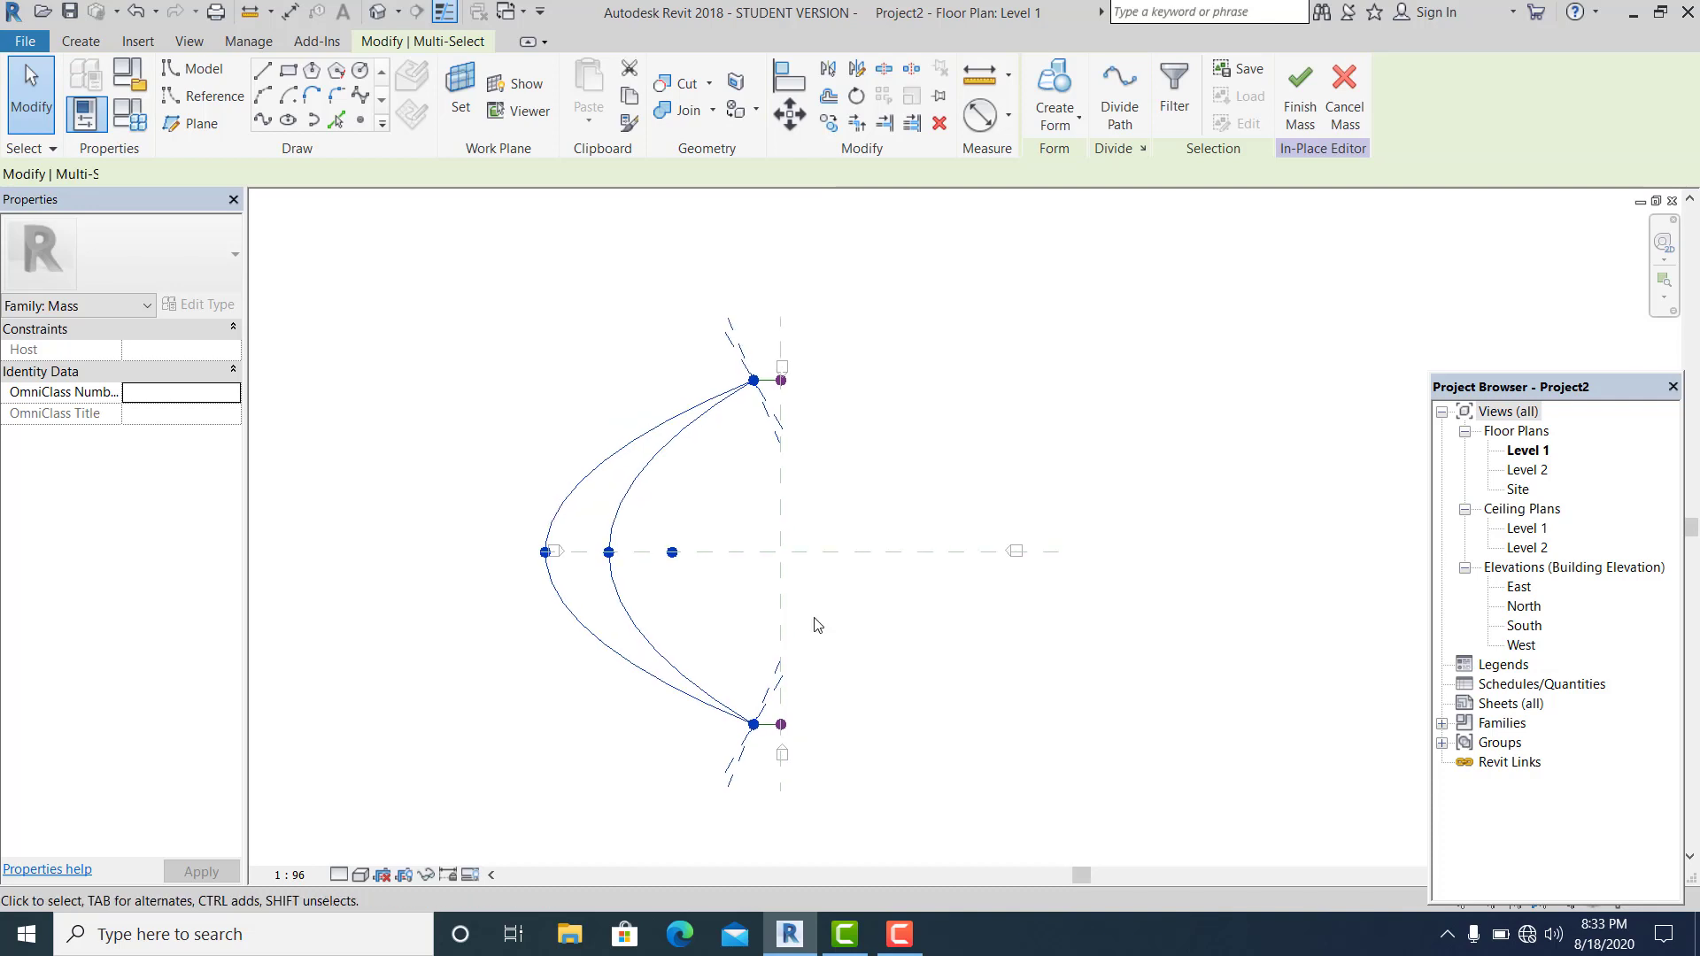
{"action": "key", "text": "m"}
{"action": "key", "text": "m"}
{"action": "left_click", "coordinate": [780, 487]}
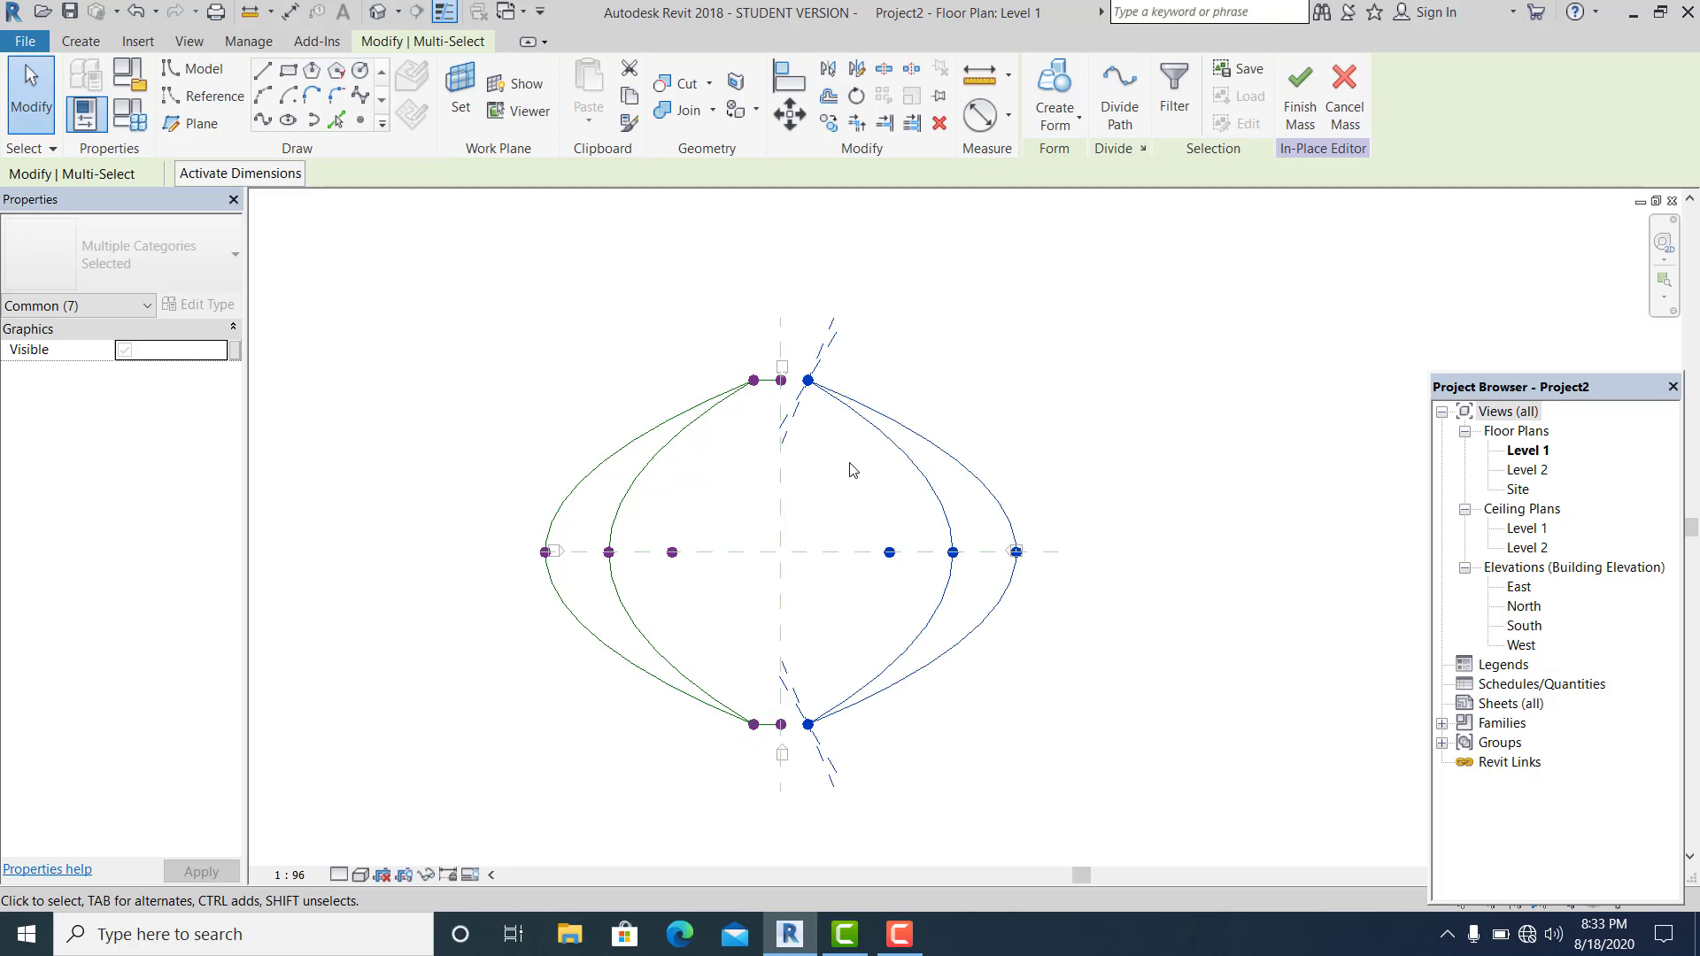
{"action": "key", "text": "Escape"}
Create a spline through the northeast offset, inner west and southeast offset points, and make it a reference line
{"action": "scroll", "coordinate": [832, 549], "scroll_direction": "up", "scroll_amount": 2}
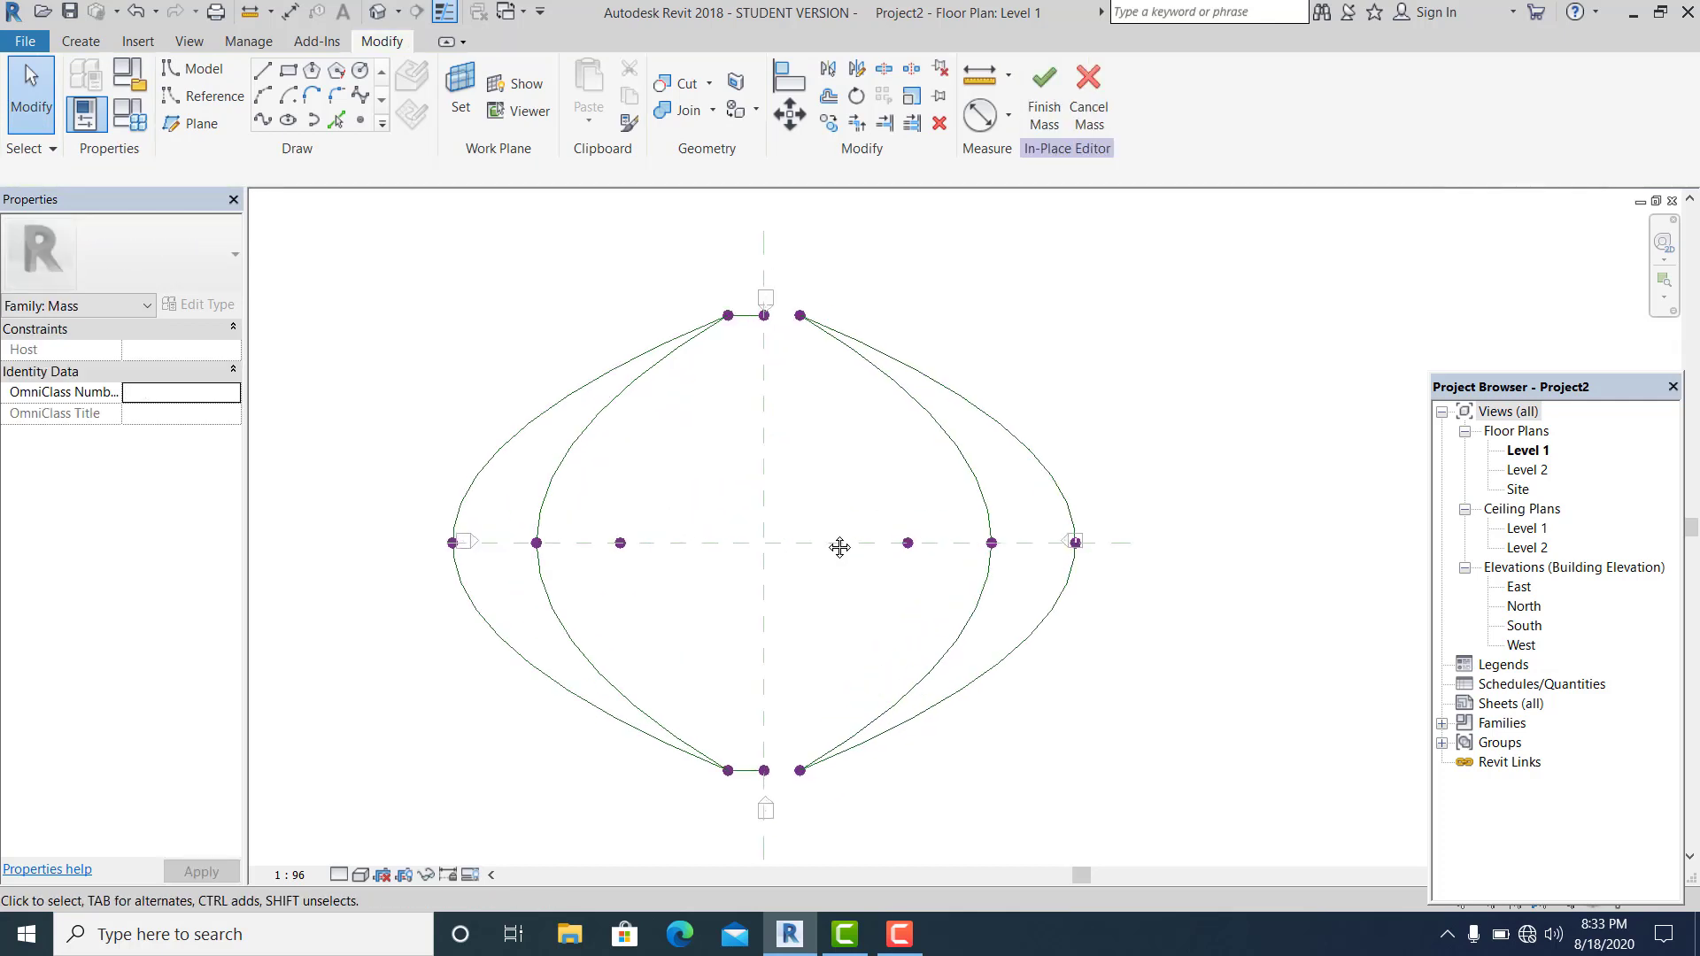
{"action": "middle_click_drag", "start_coordinate": [839, 548], "coordinate": [838, 549]}
{"action": "middle_click_drag", "start_coordinate": [736, 526], "coordinate": [741, 528]}
{"action": "middle_click_drag", "start_coordinate": [750, 626], "coordinate": [750, 610]}
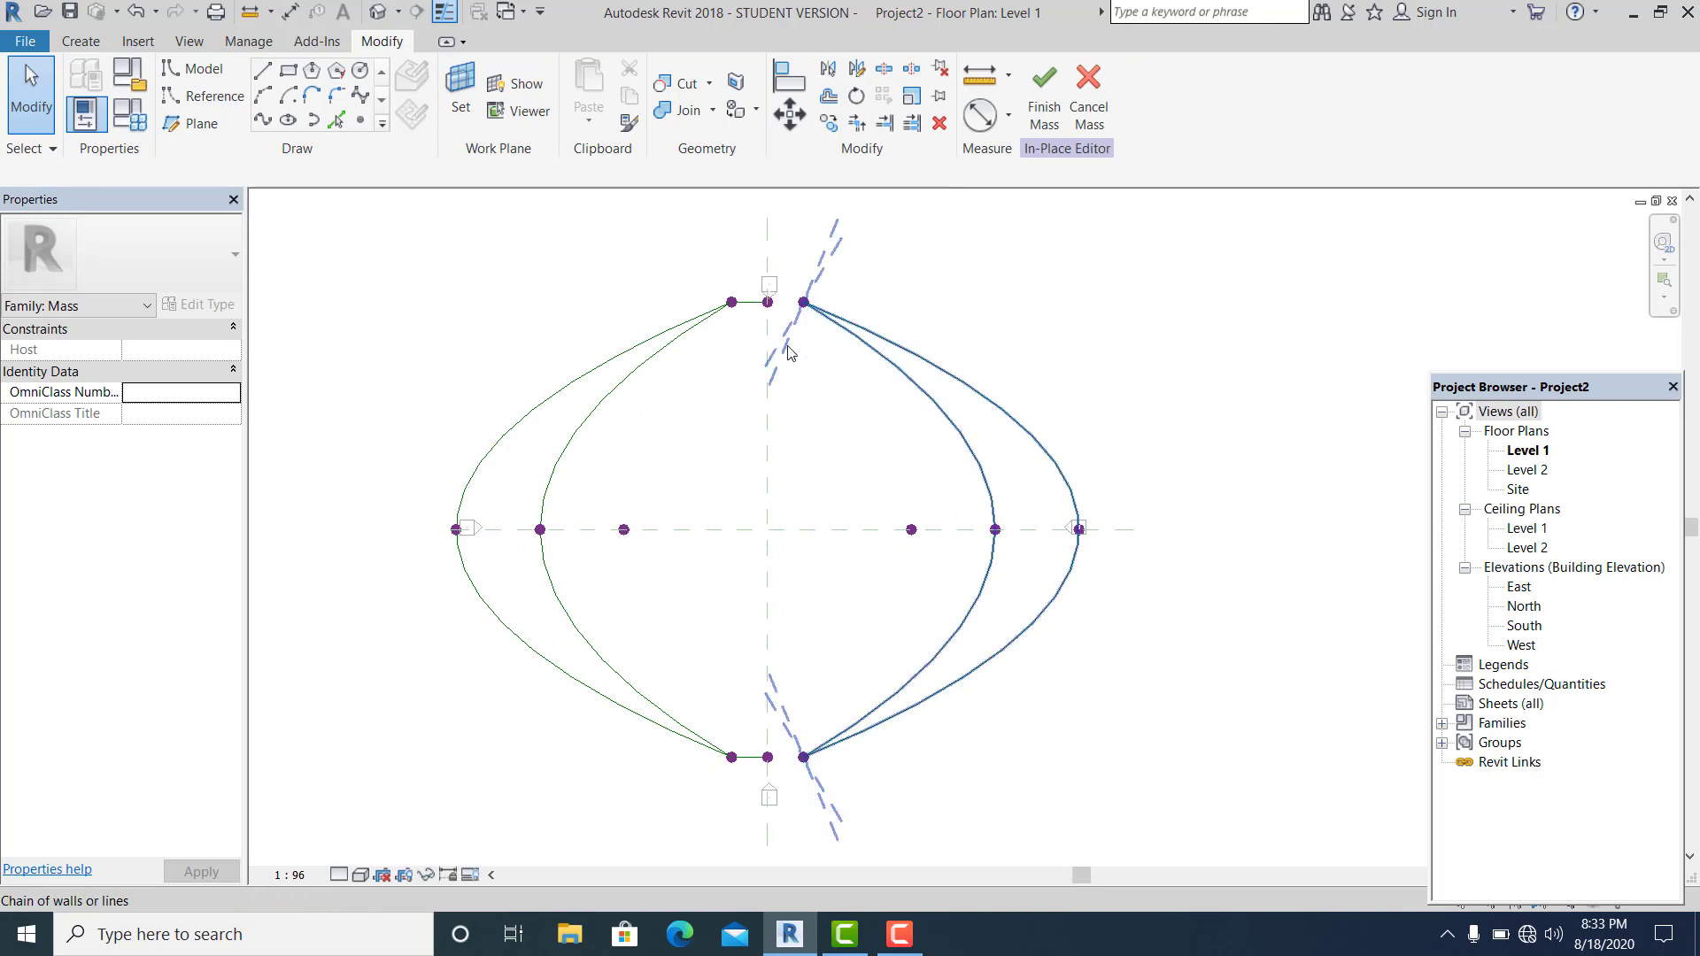
{"action": "scroll", "coordinate": [788, 355], "scroll_direction": "up", "scroll_amount": 1}
{"action": "left_click", "coordinate": [821, 257]}
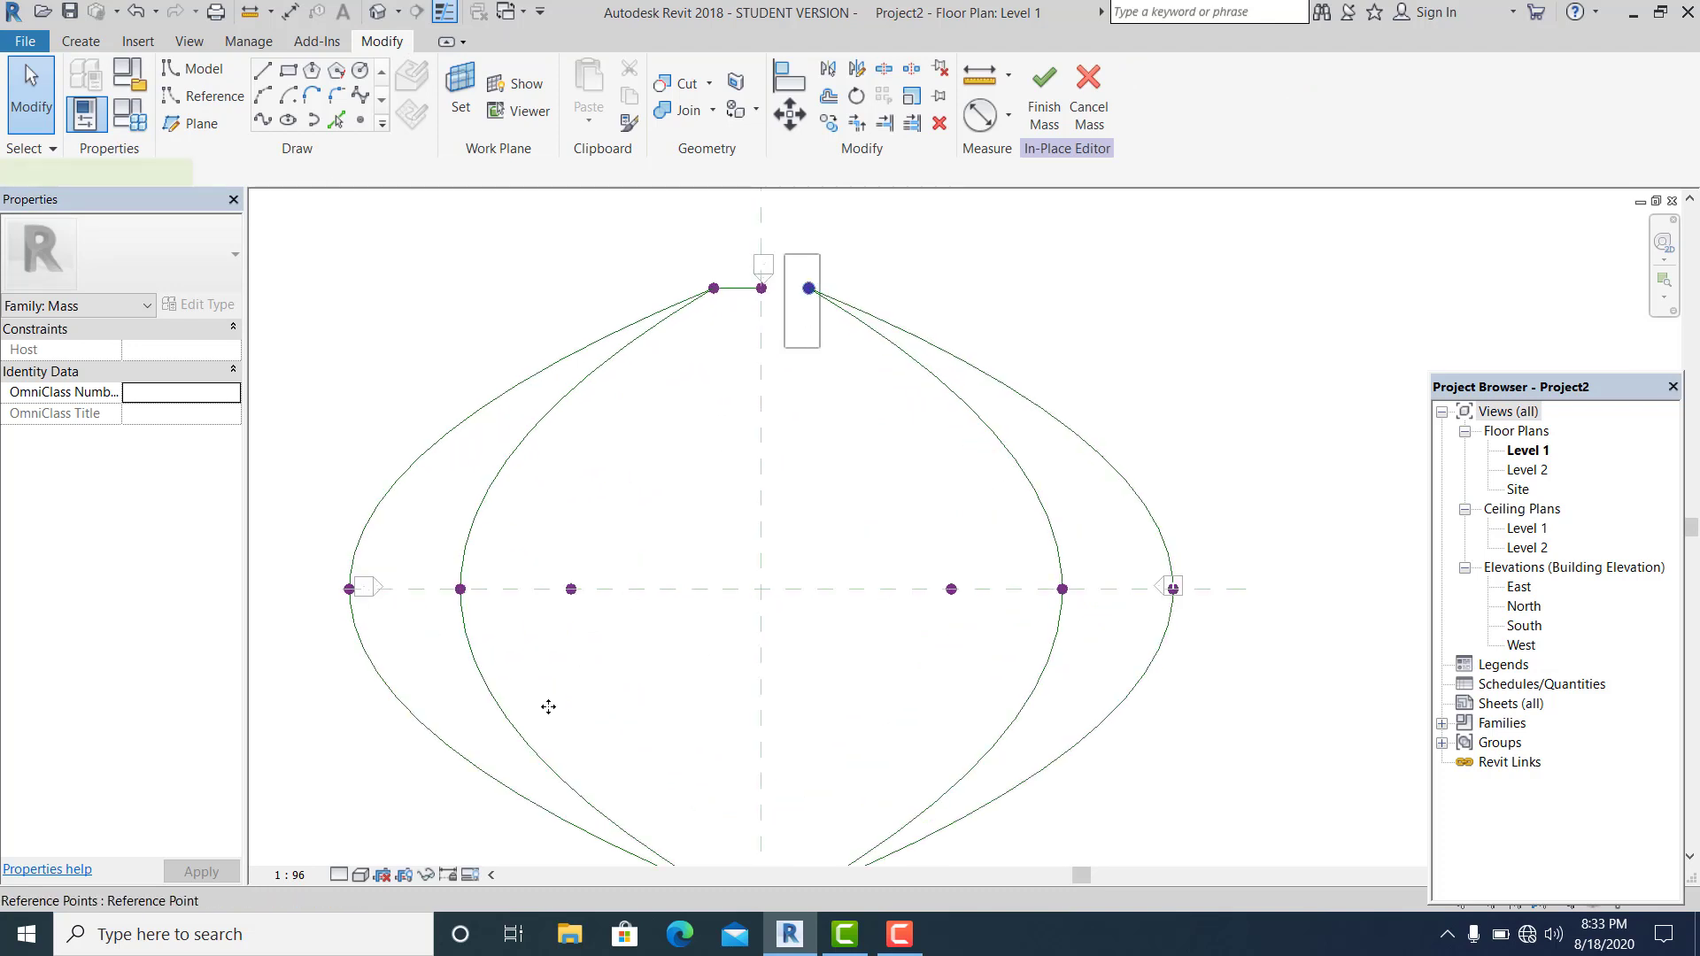
{"action": "middle_click_drag", "start_coordinate": [700, 549], "coordinate": [733, 307]}
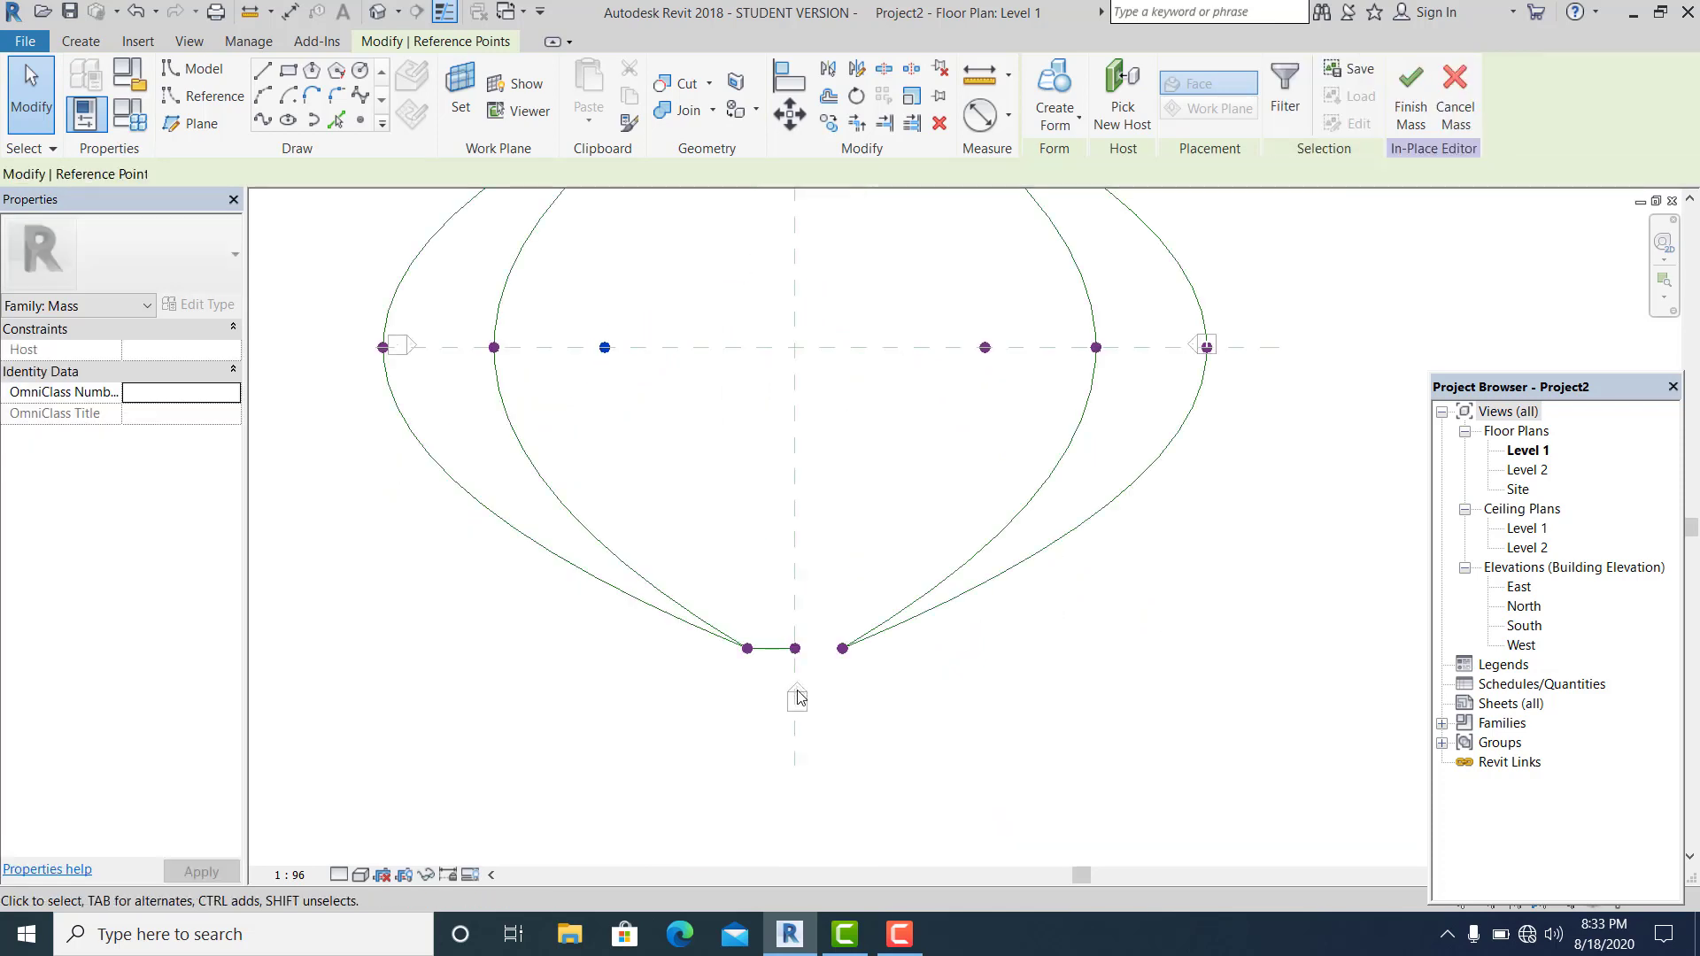
{"action": "left_click_drag", "start_coordinate": [818, 618], "coordinate": [851, 662], "text": "ctrl"}
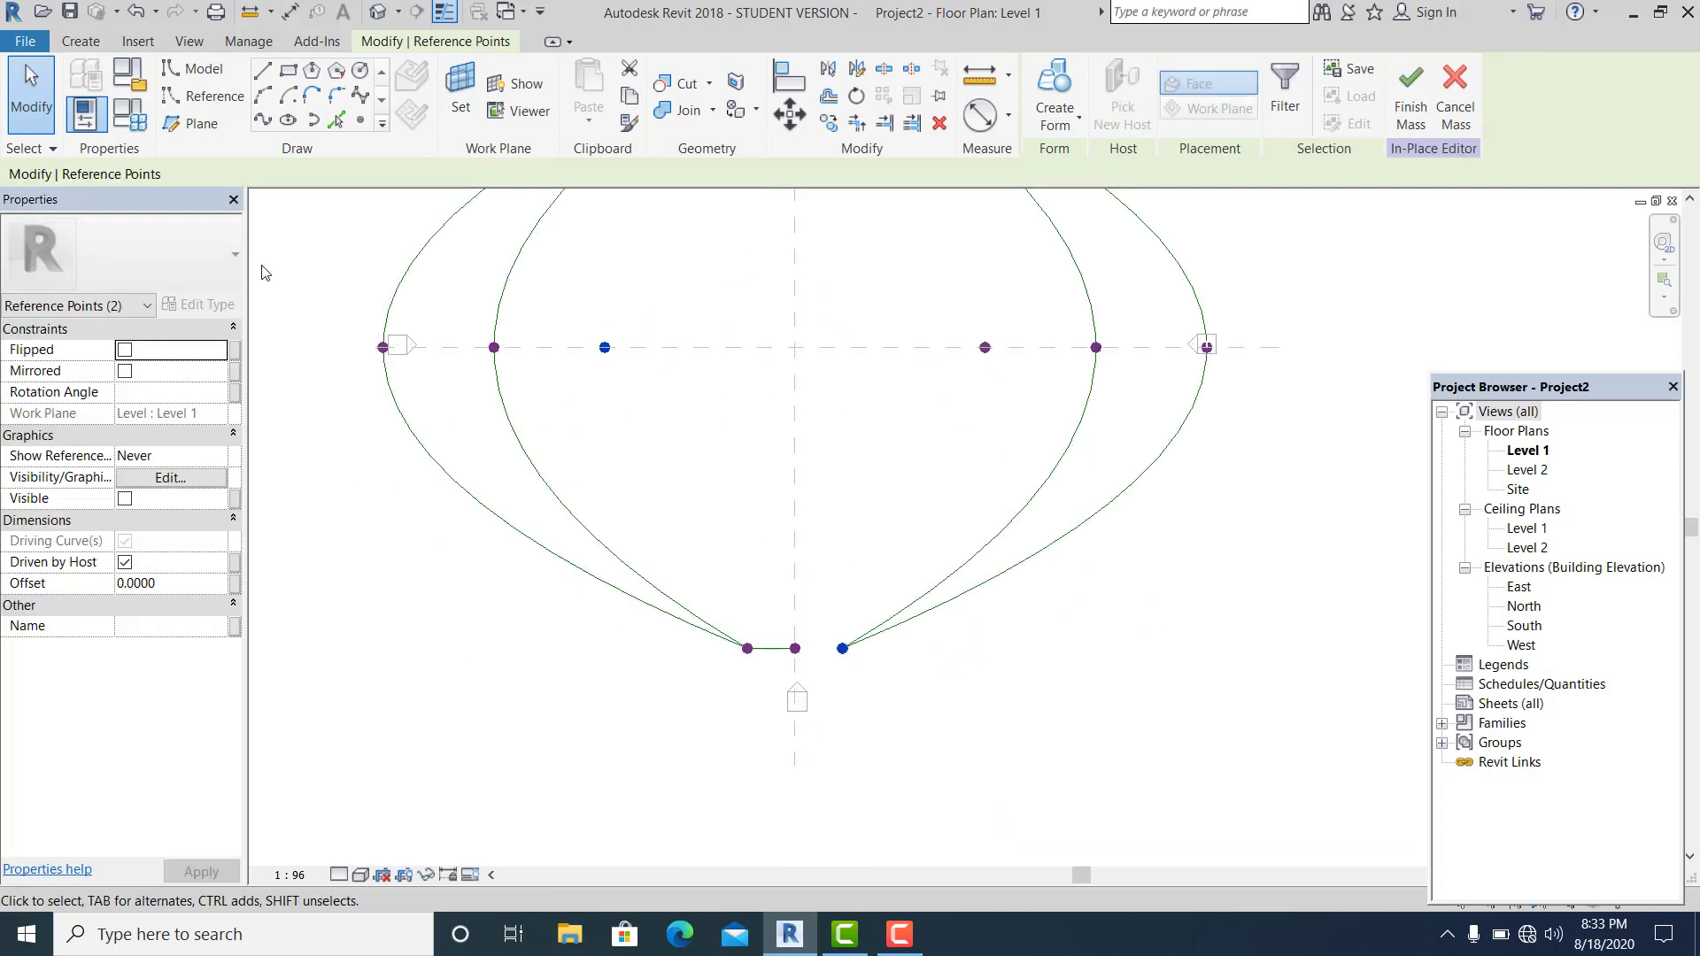
{"action": "left_click", "coordinate": [263, 126]}
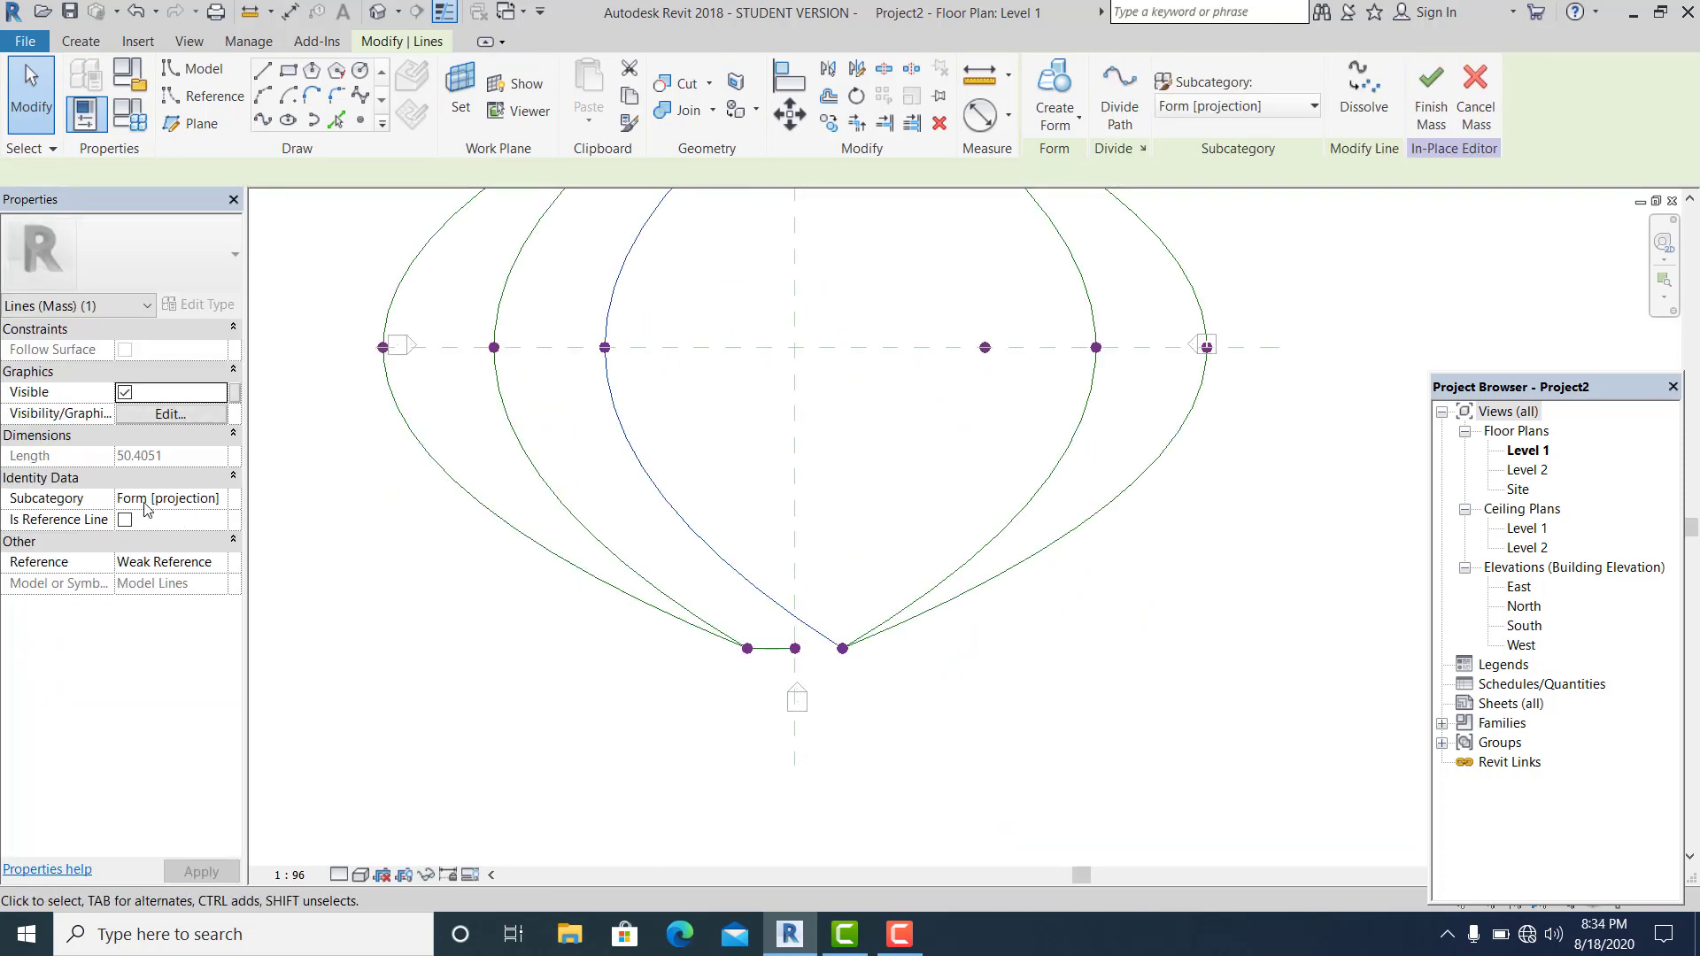
{"action": "left_click", "coordinate": [702, 736]}
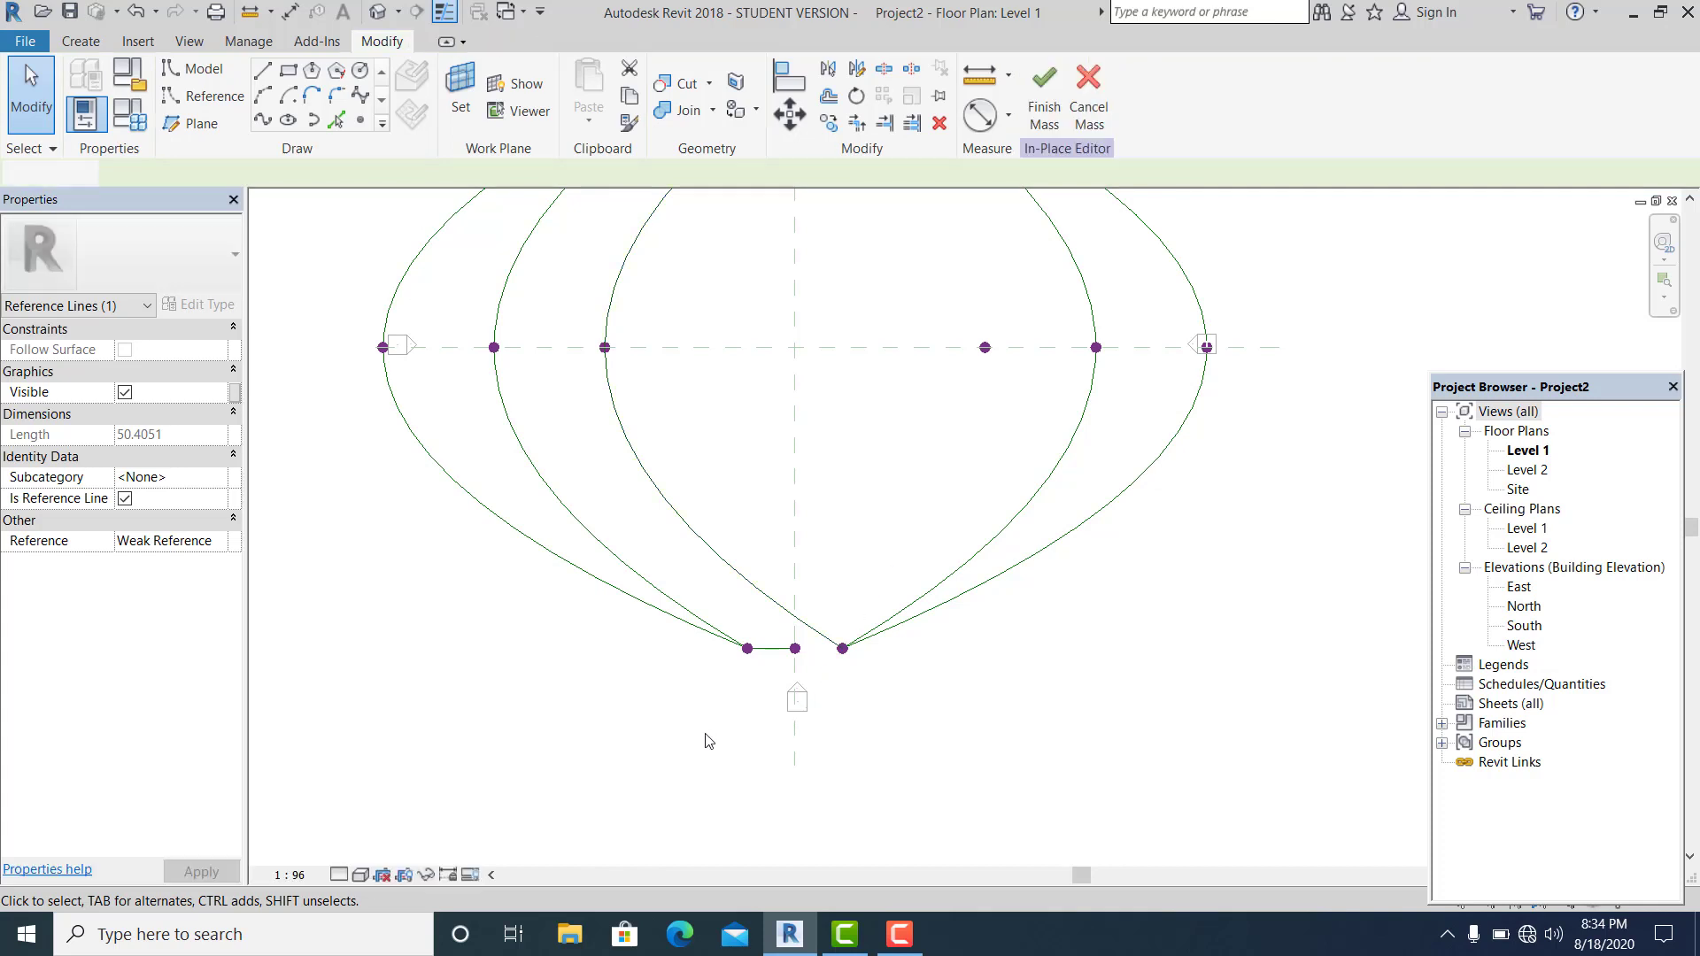
Connect the south centre point to the southeast offset point with a straight line and make it a reference line
{"action": "scroll", "coordinate": [704, 733], "scroll_direction": "down", "scroll_amount": 1}
{"action": "middle_click_drag", "start_coordinate": [809, 693], "coordinate": [757, 663]}
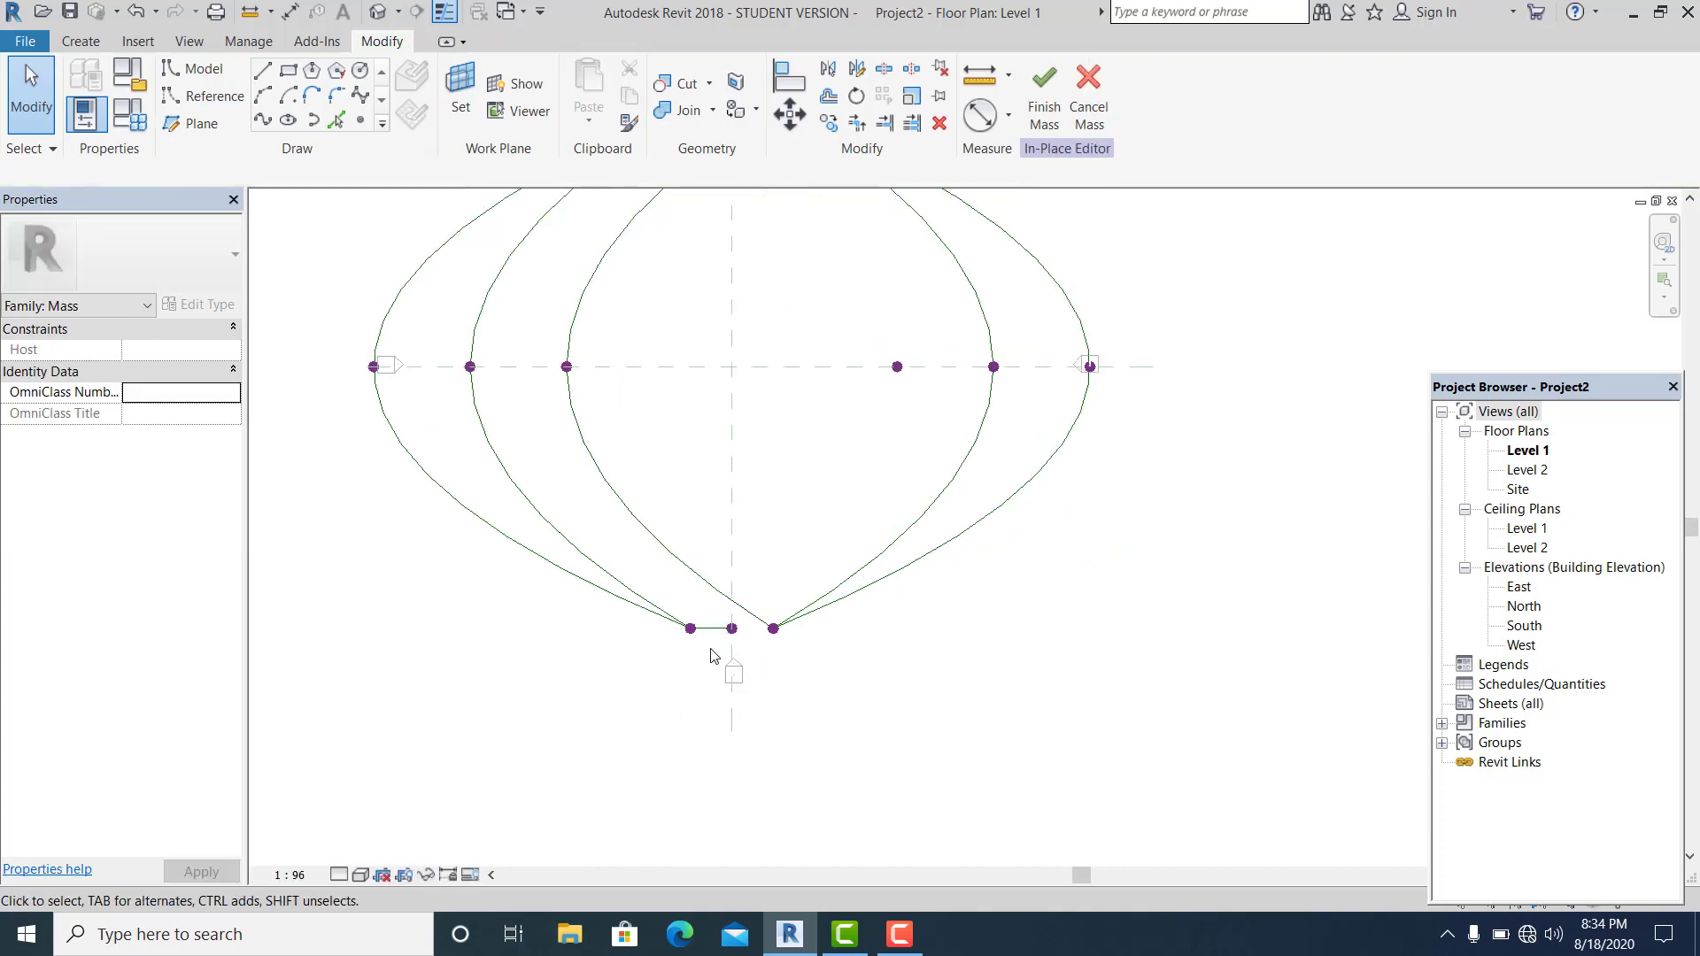
{"action": "scroll", "coordinate": [711, 654], "scroll_direction": "up", "scroll_amount": 1}
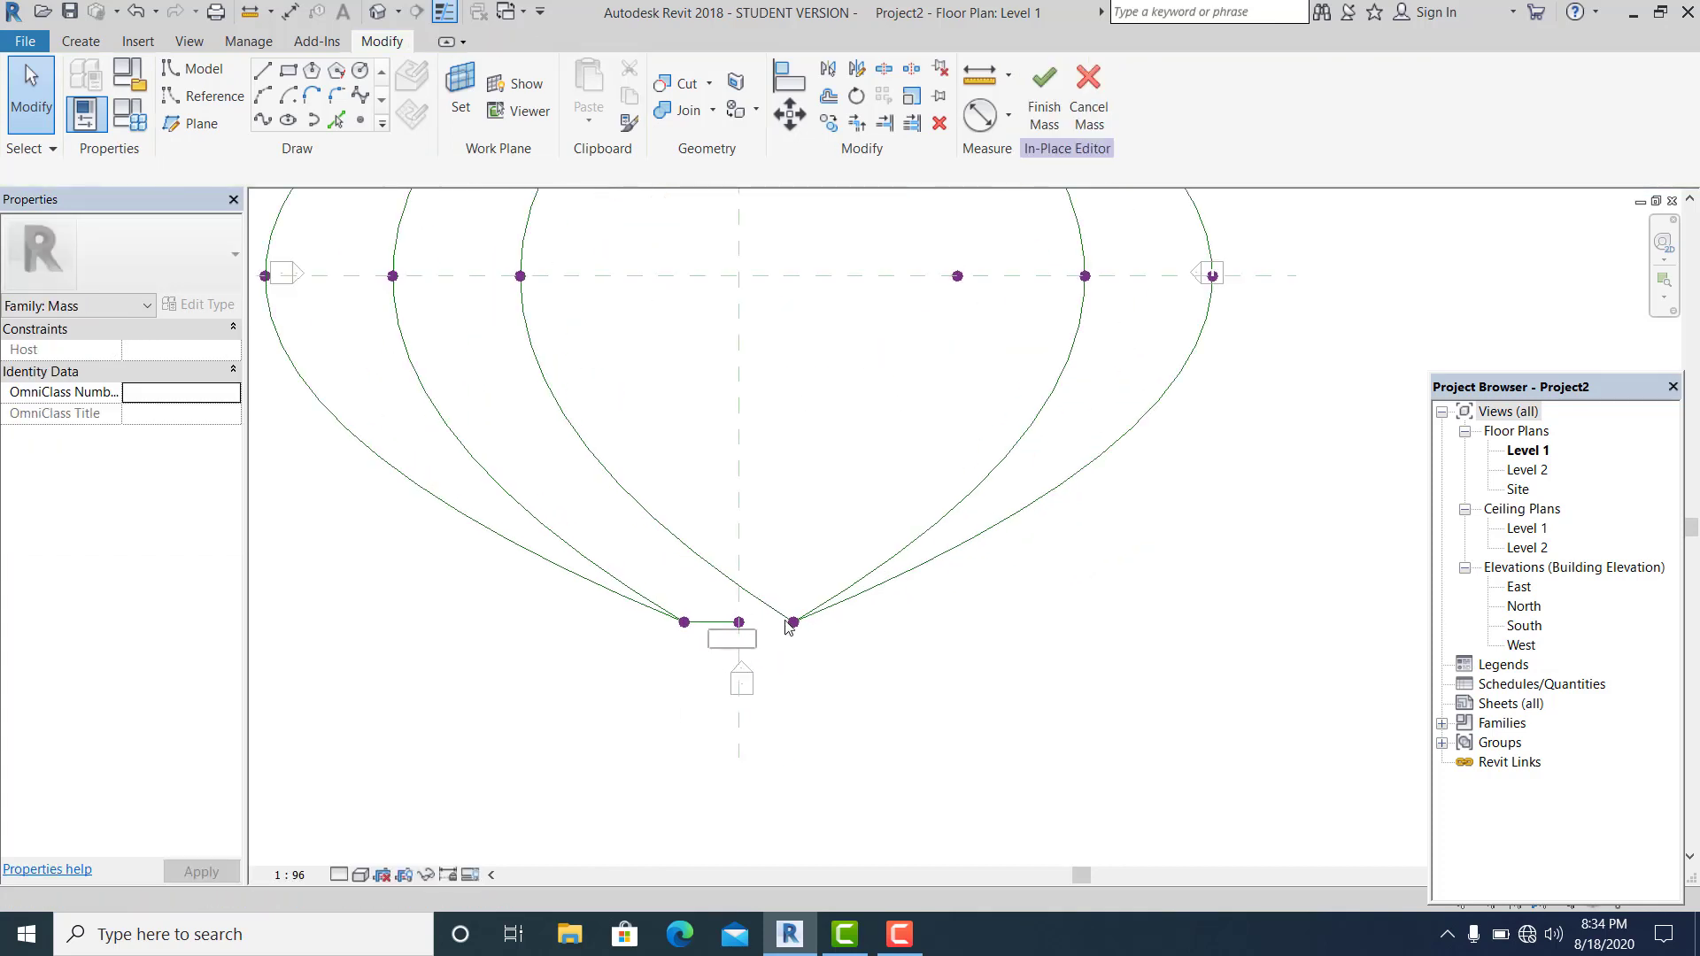
{"action": "left_click", "coordinate": [259, 125]}
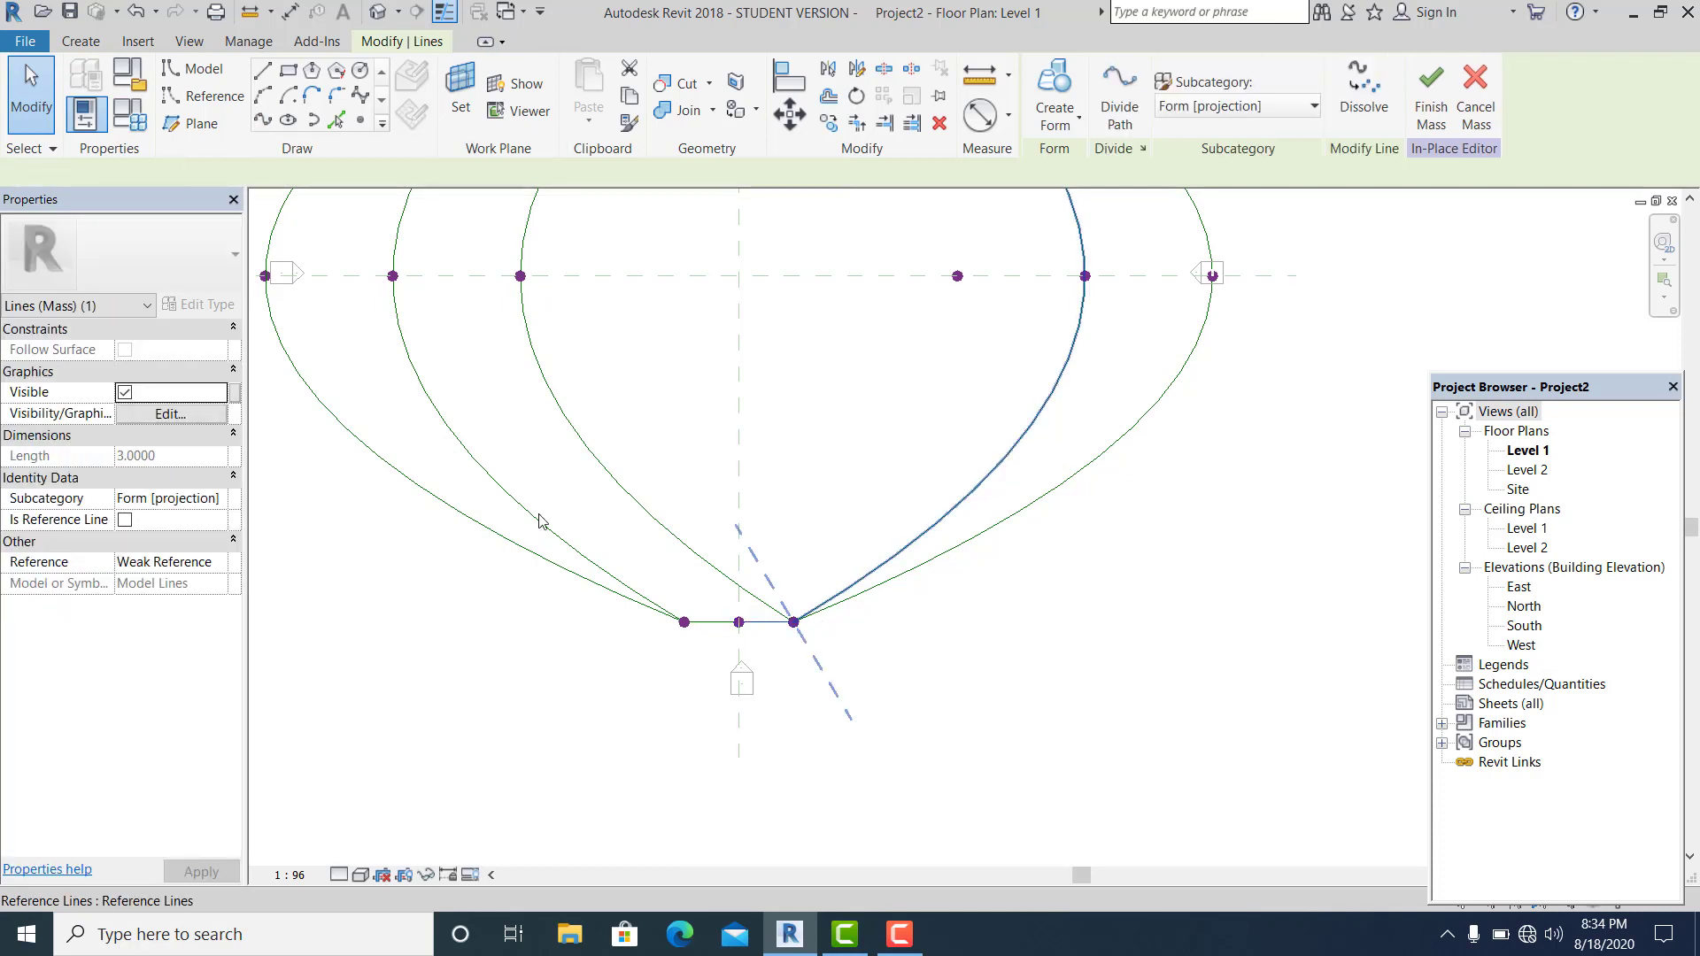
{"action": "left_click", "coordinate": [127, 523]}
{"action": "left_click", "coordinate": [861, 453]}
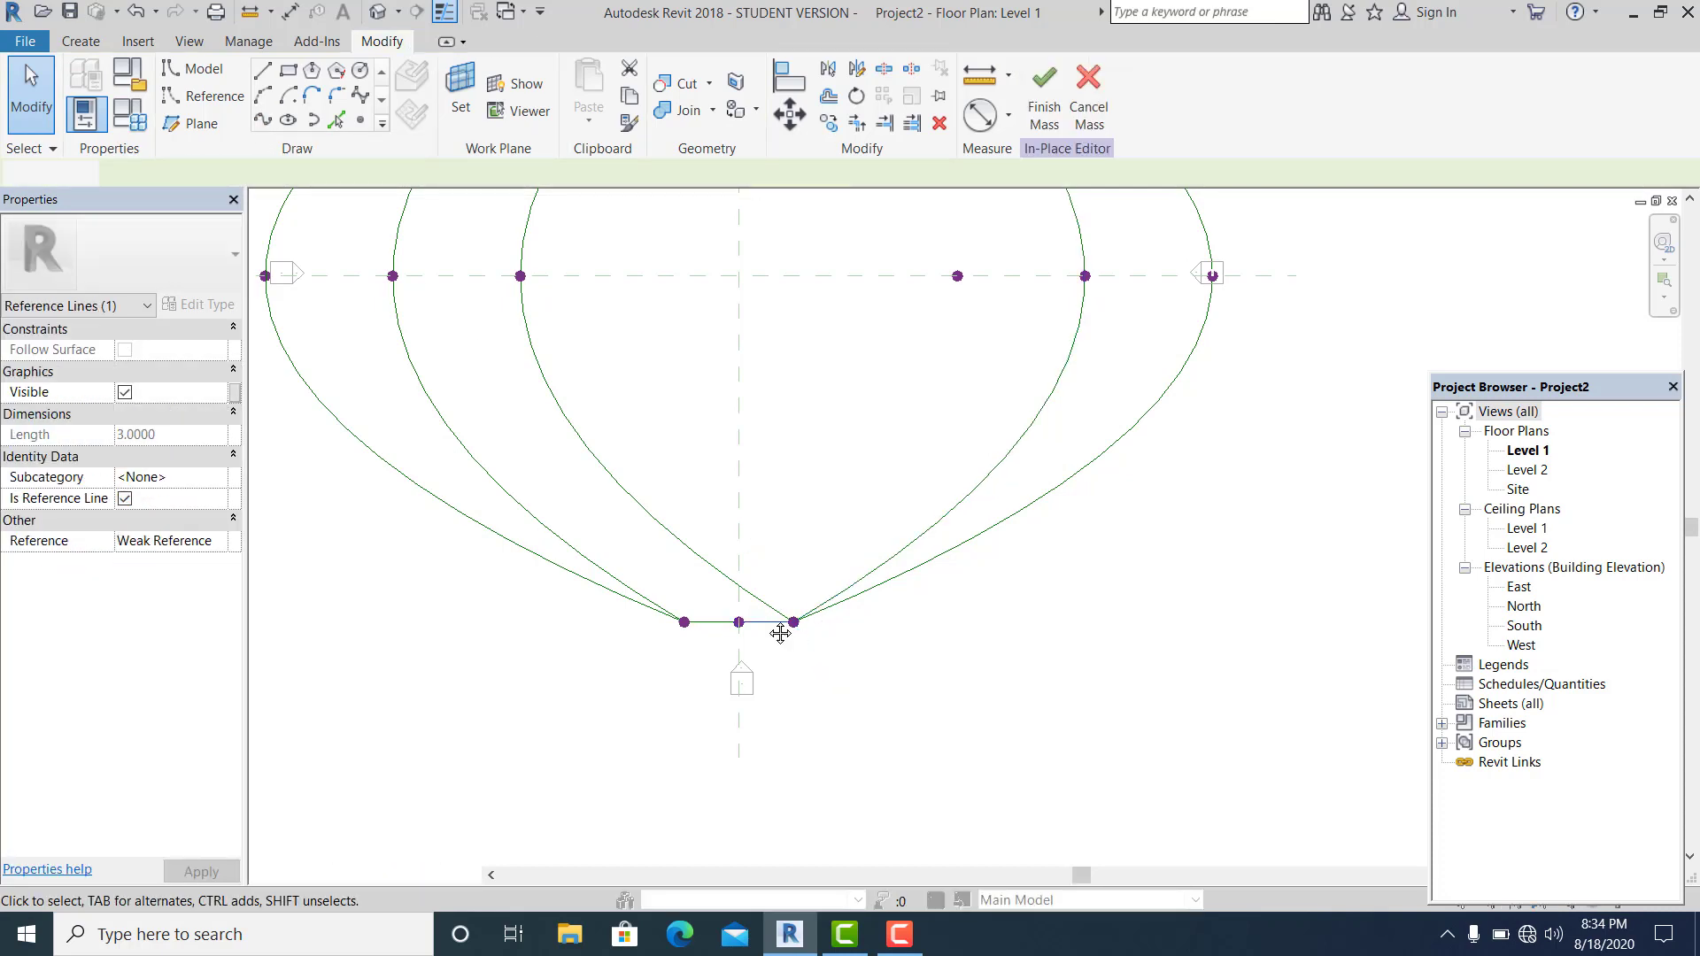
Create a spline through the northwest offset, inner east and southwest offset points, and make it a reference line
{"action": "scroll", "coordinate": [779, 631], "scroll_direction": "down", "scroll_amount": 2}
{"action": "middle_click_drag", "start_coordinate": [824, 365], "coordinate": [824, 385]}
{"action": "scroll", "coordinate": [684, 238], "scroll_direction": "up", "scroll_amount": 2}
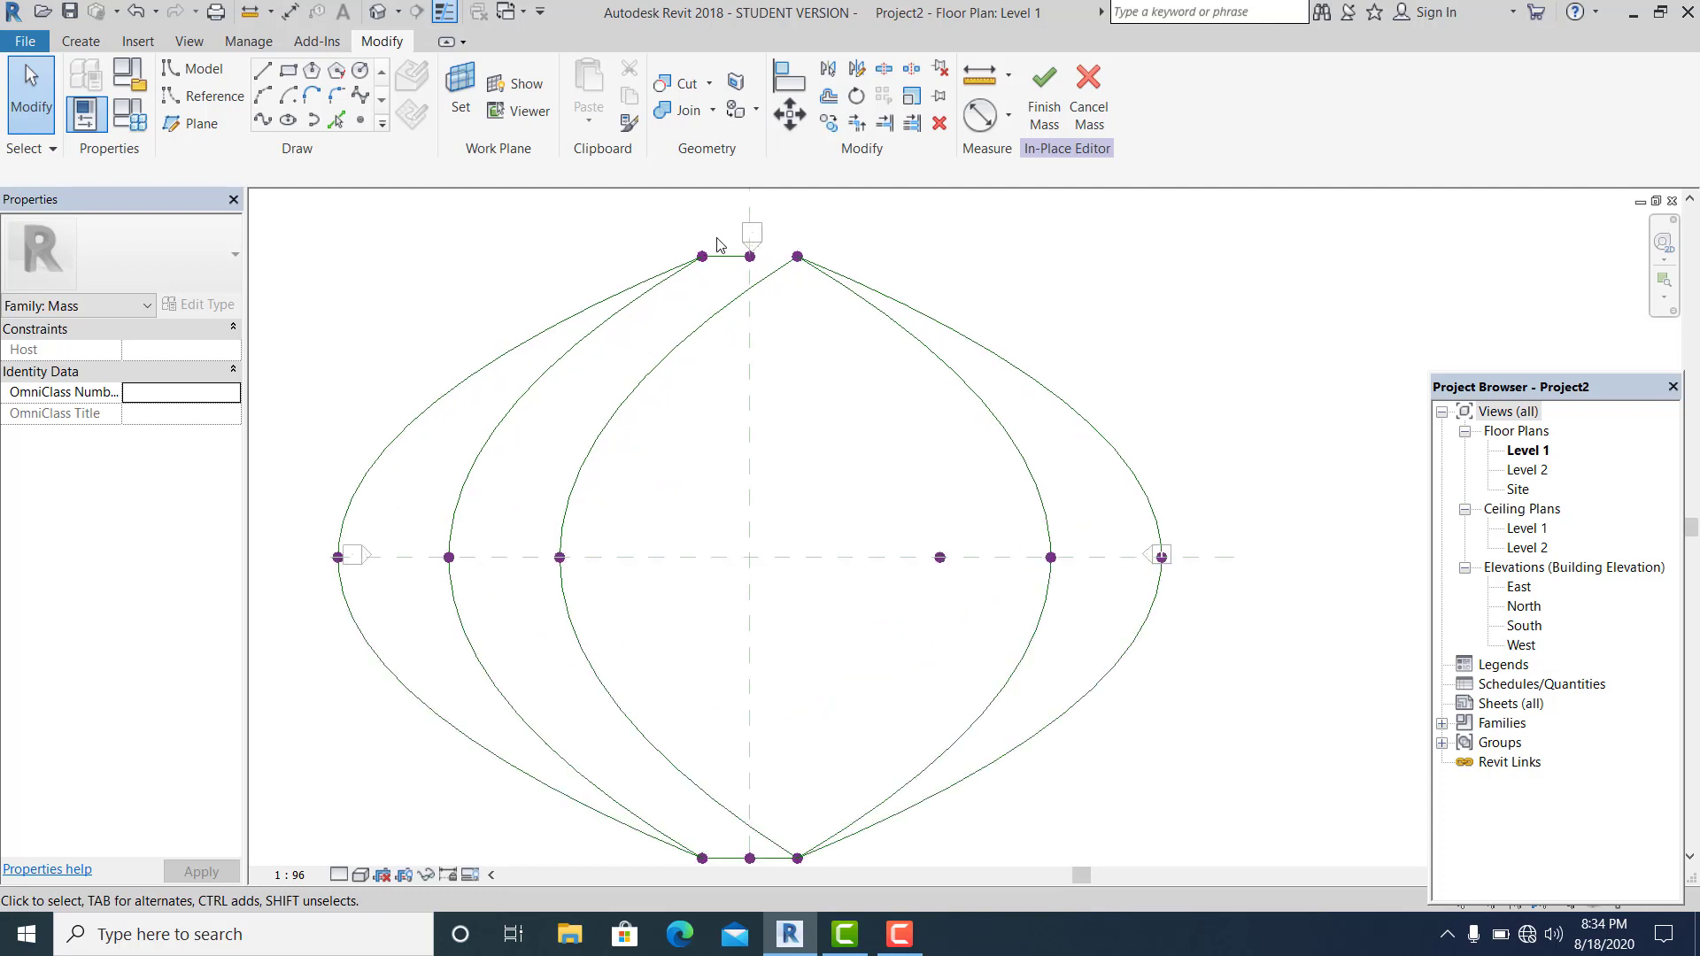
{"action": "left_click", "coordinate": [704, 251]}
{"action": "scroll", "coordinate": [798, 372], "scroll_direction": "down", "scroll_amount": 2}
{"action": "left_click_drag", "start_coordinate": [839, 392], "coordinate": [907, 471], "text": "ctrl"}
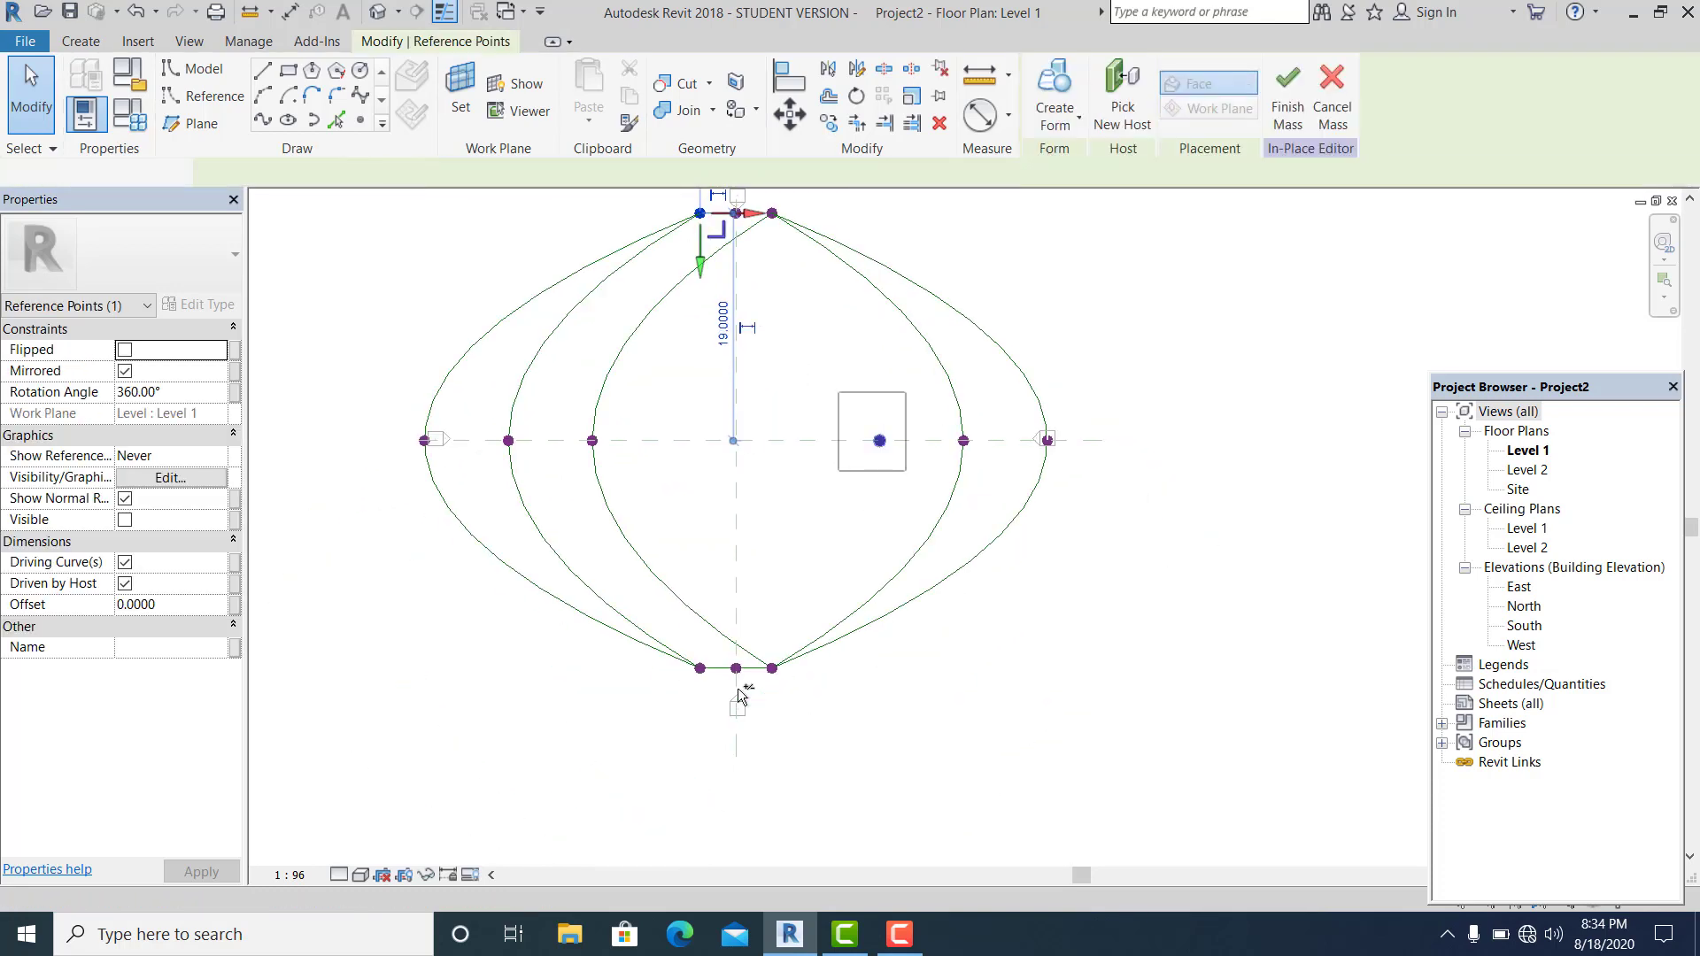
{"action": "left_click_drag", "start_coordinate": [719, 700], "coordinate": [680, 647], "text": "ctrl"}
{"action": "left_click", "coordinate": [264, 121]}
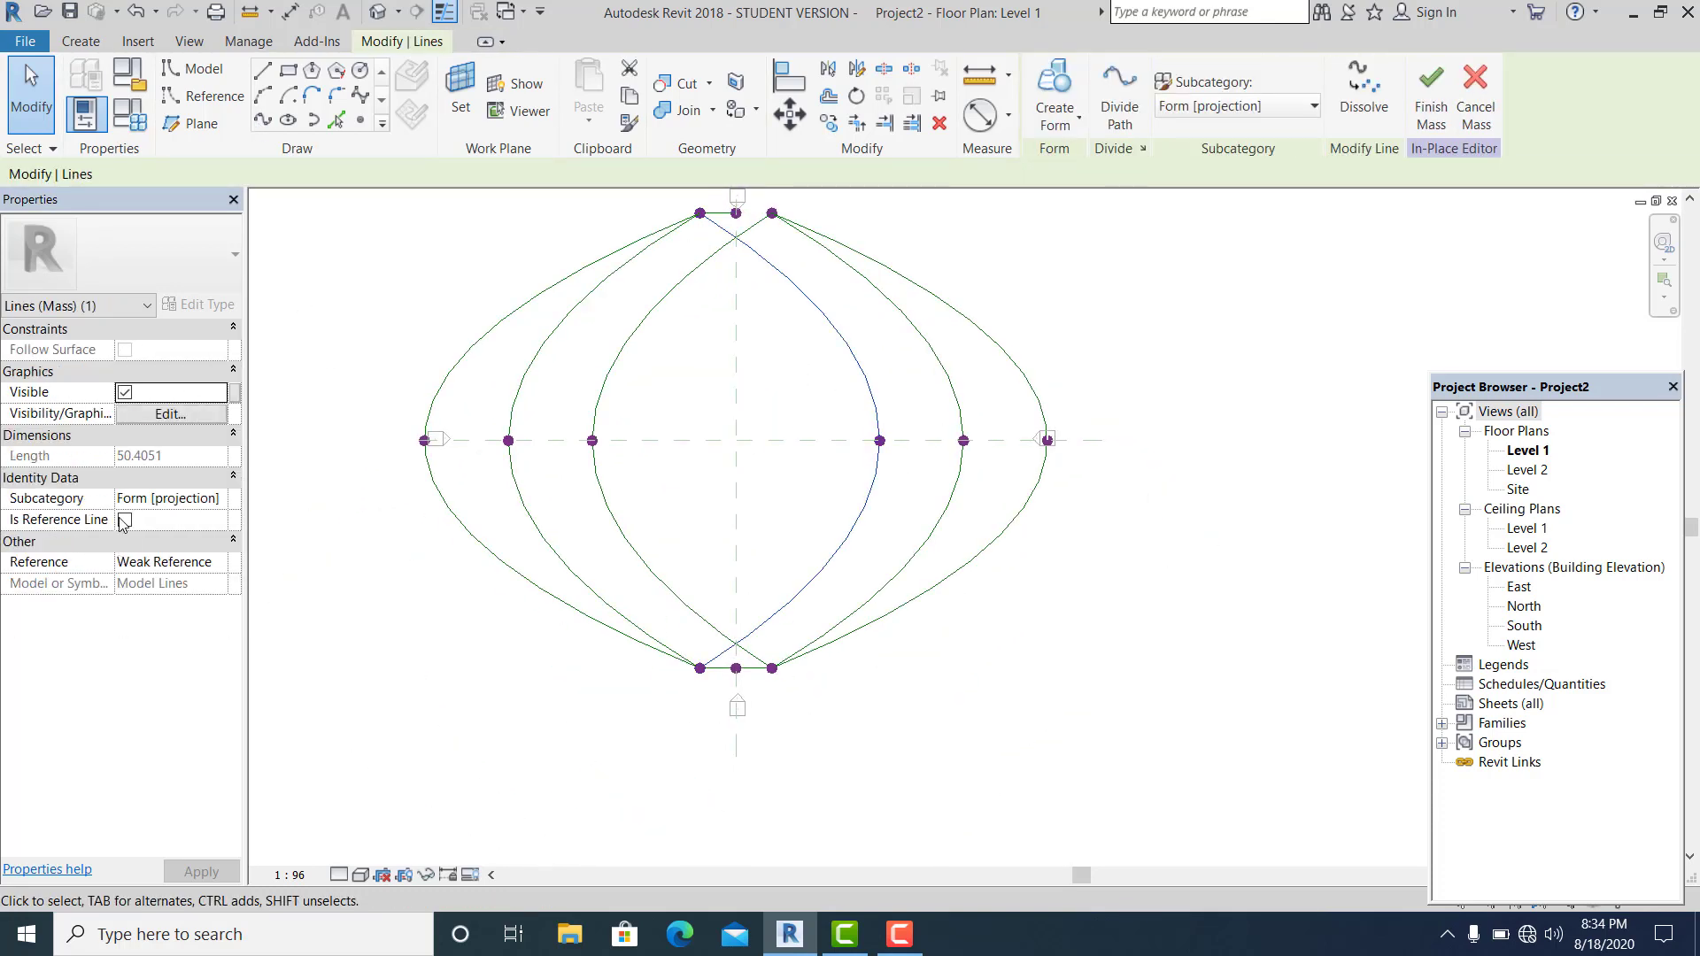
{"action": "left_click", "coordinate": [950, 651]}
Connect the north centre point to the northeast offset point with a straight line and make it a reference line
{"action": "scroll", "coordinate": [949, 651], "scroll_direction": "down", "scroll_amount": 1}
{"action": "scroll", "coordinate": [731, 256], "scroll_direction": "up", "scroll_amount": 3}
{"action": "left_click_drag", "start_coordinate": [729, 248], "coordinate": [814, 311]}
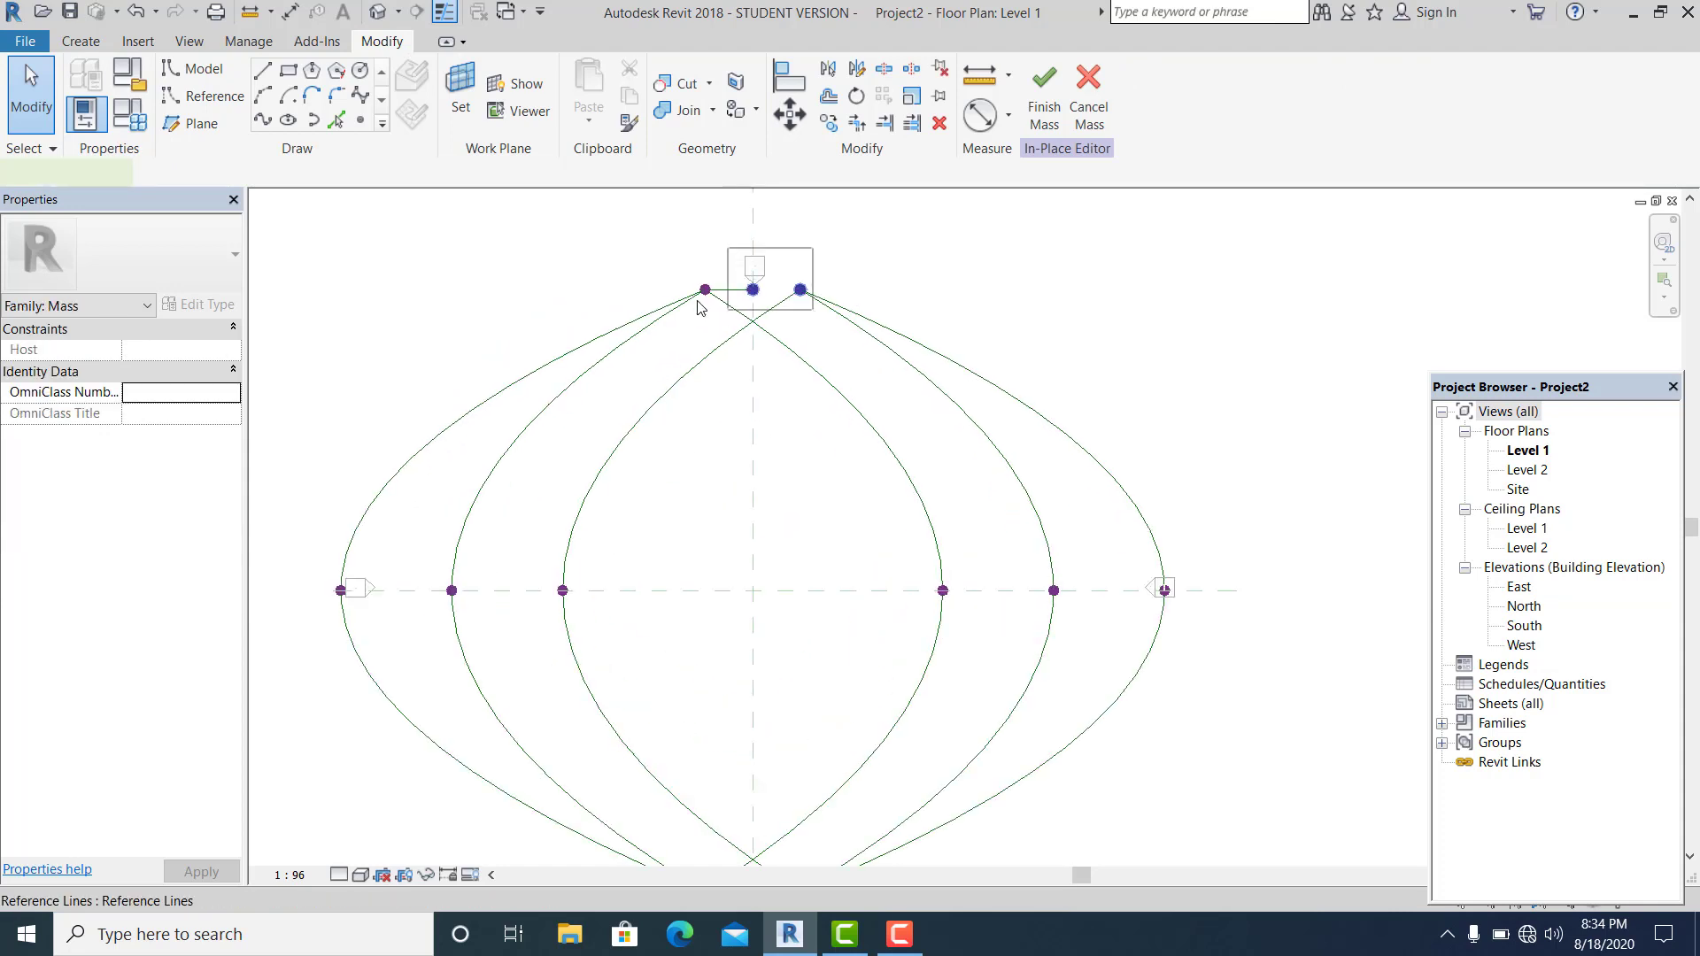
{"action": "left_click", "coordinate": [264, 121]}
{"action": "left_click", "coordinate": [125, 520]}
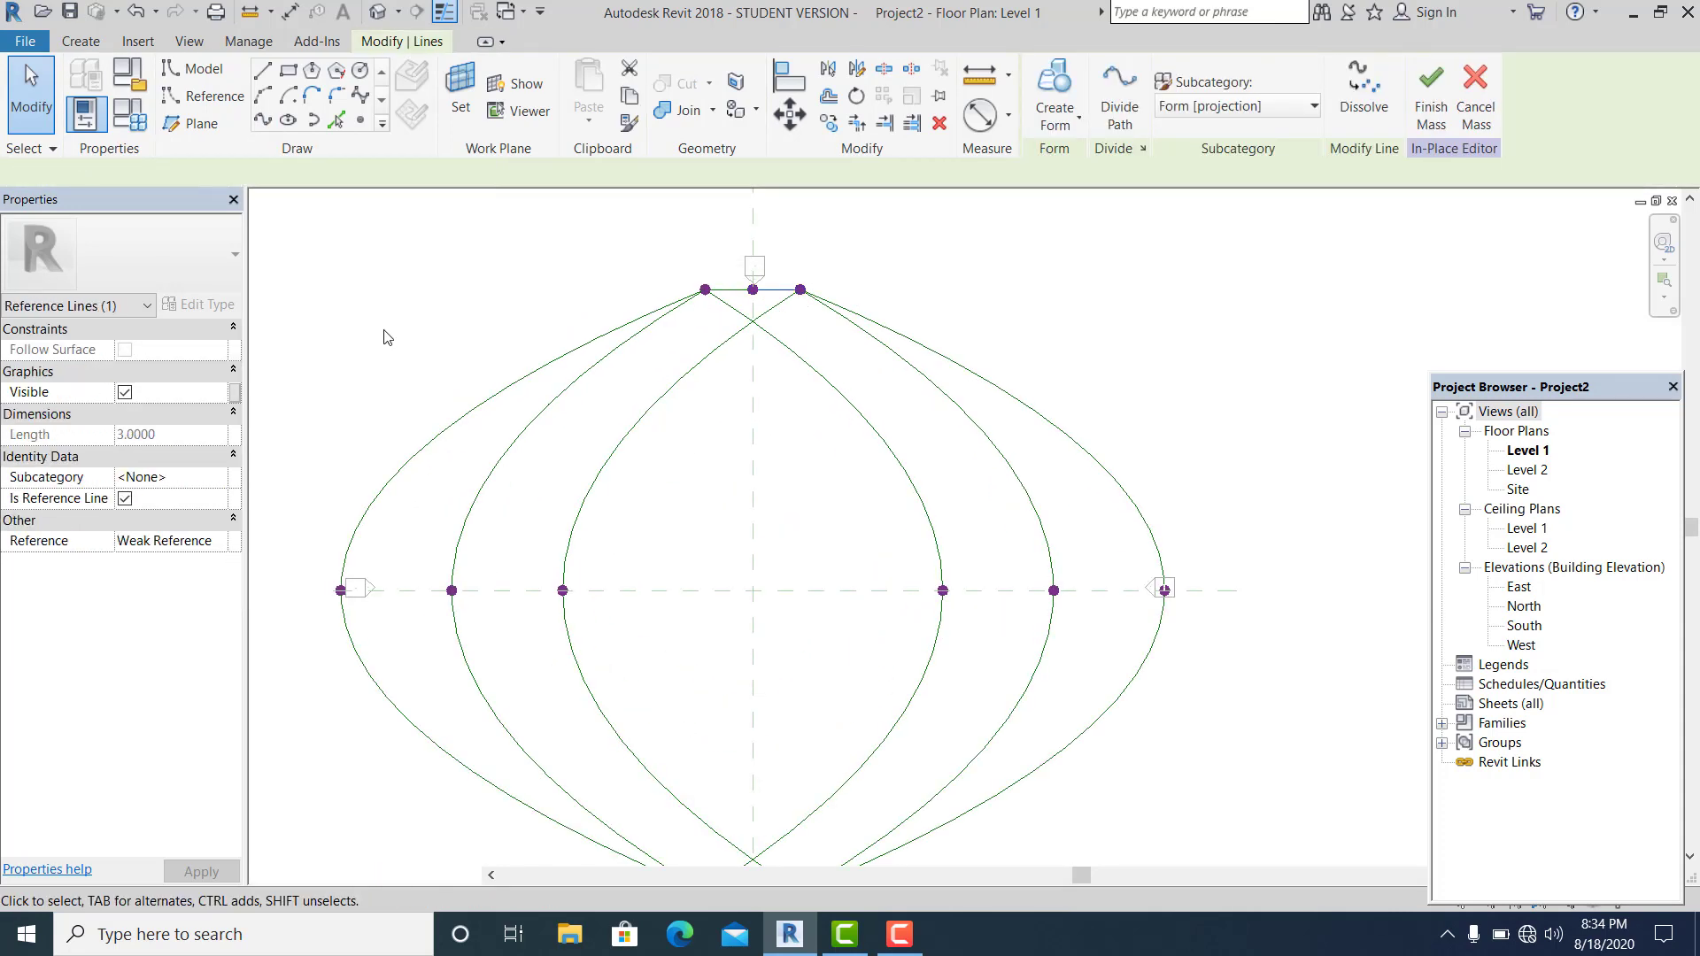
{"action": "scroll", "coordinate": [837, 328], "scroll_direction": "down", "scroll_amount": 2}
{"action": "scroll", "coordinate": [777, 417], "scroll_direction": "up", "scroll_amount": 1}
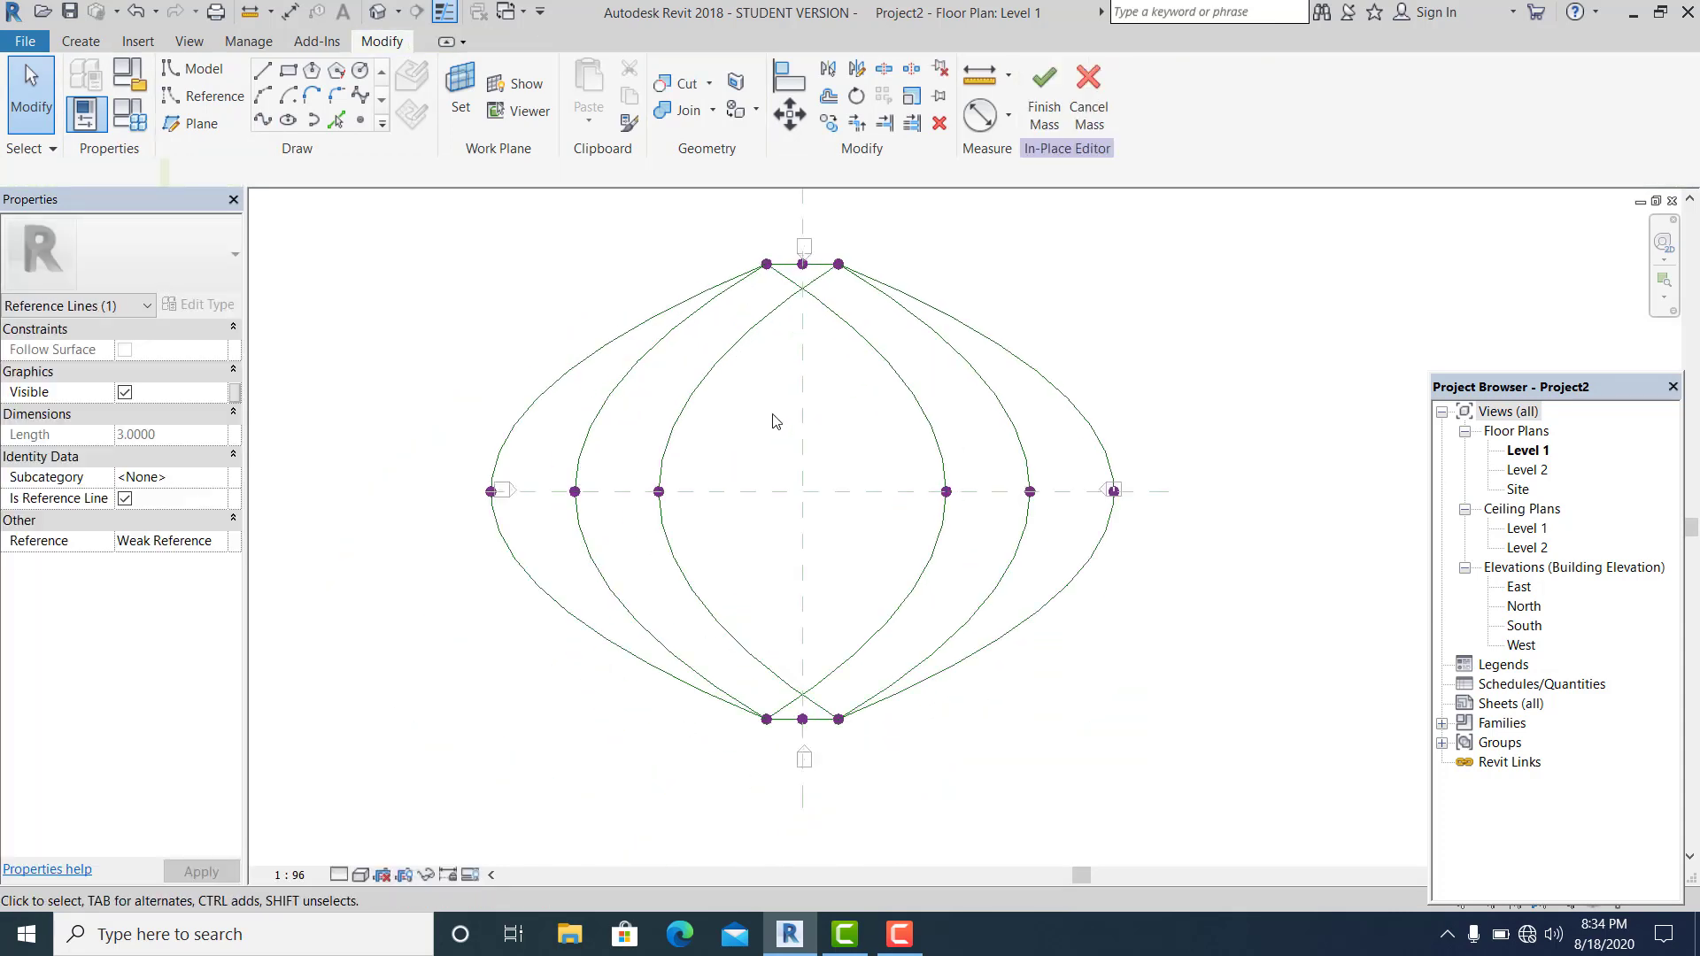
{"action": "left_click", "coordinate": [766, 443]}
Open the 3D view and set the outermost west reference point's offset to 5
{"action": "scroll", "coordinate": [756, 466], "scroll_direction": "up", "scroll_amount": 1}
{"action": "middle_click_drag", "start_coordinate": [802, 416], "coordinate": [787, 424]}
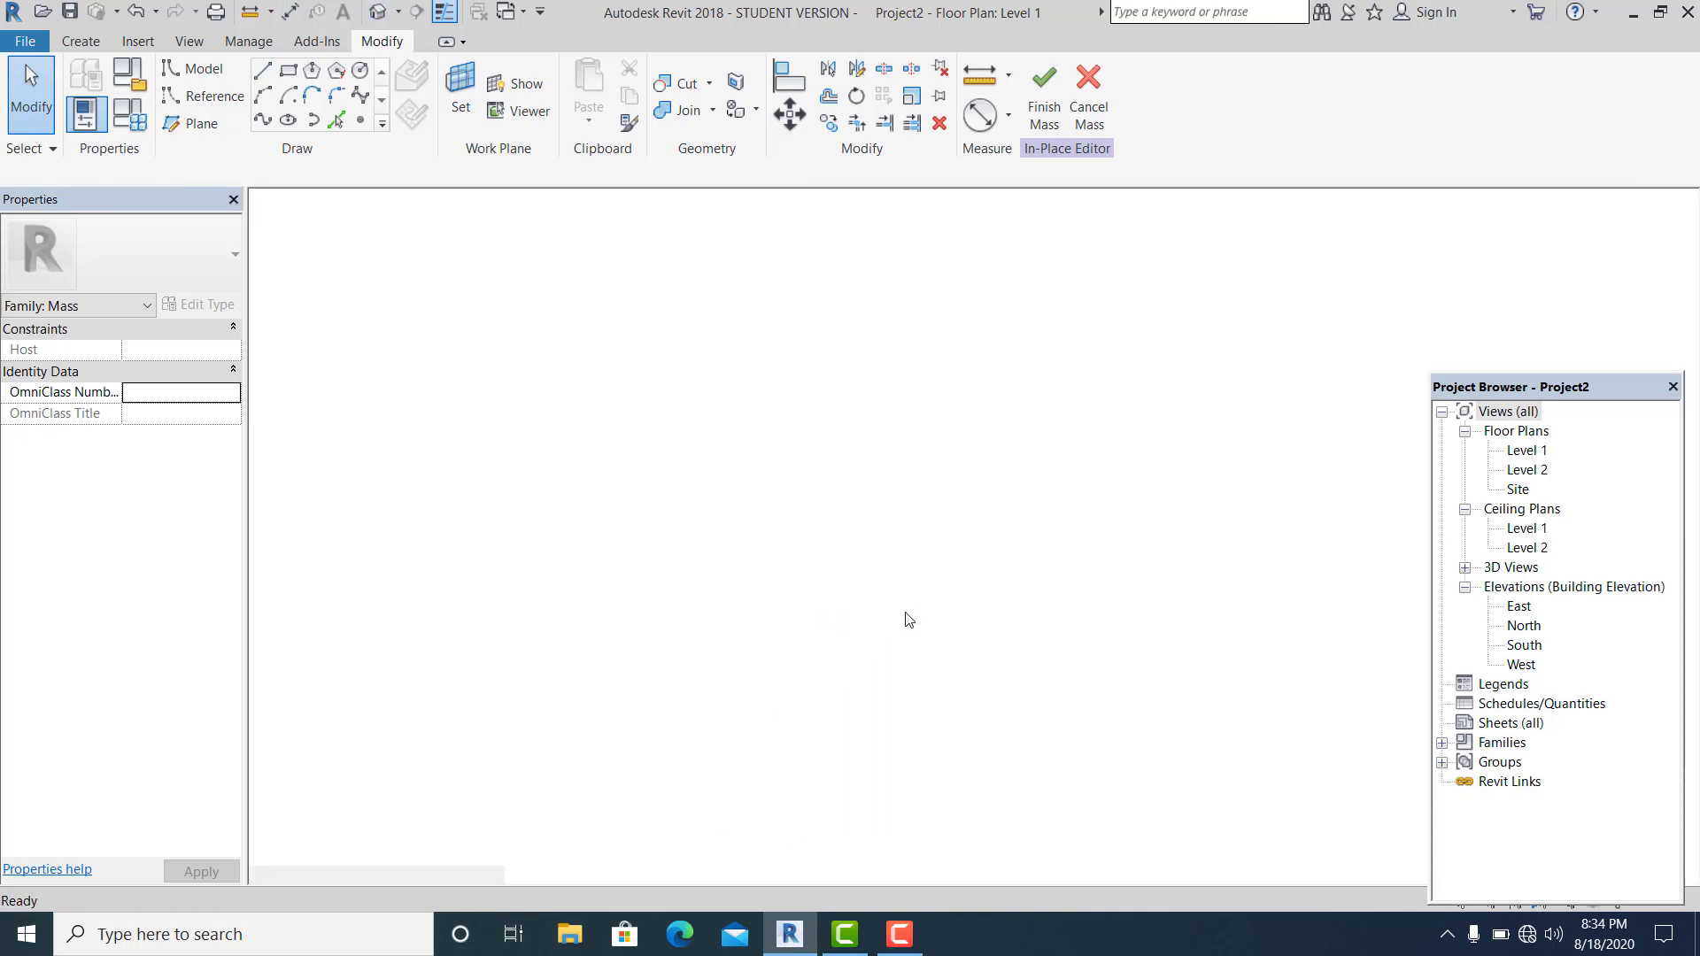
{"action": "middle_click_drag", "start_coordinate": [907, 621], "coordinate": [636, 641]}
{"action": "middle_click_drag", "start_coordinate": [636, 641], "coordinate": [620, 490], "text": "shift"}
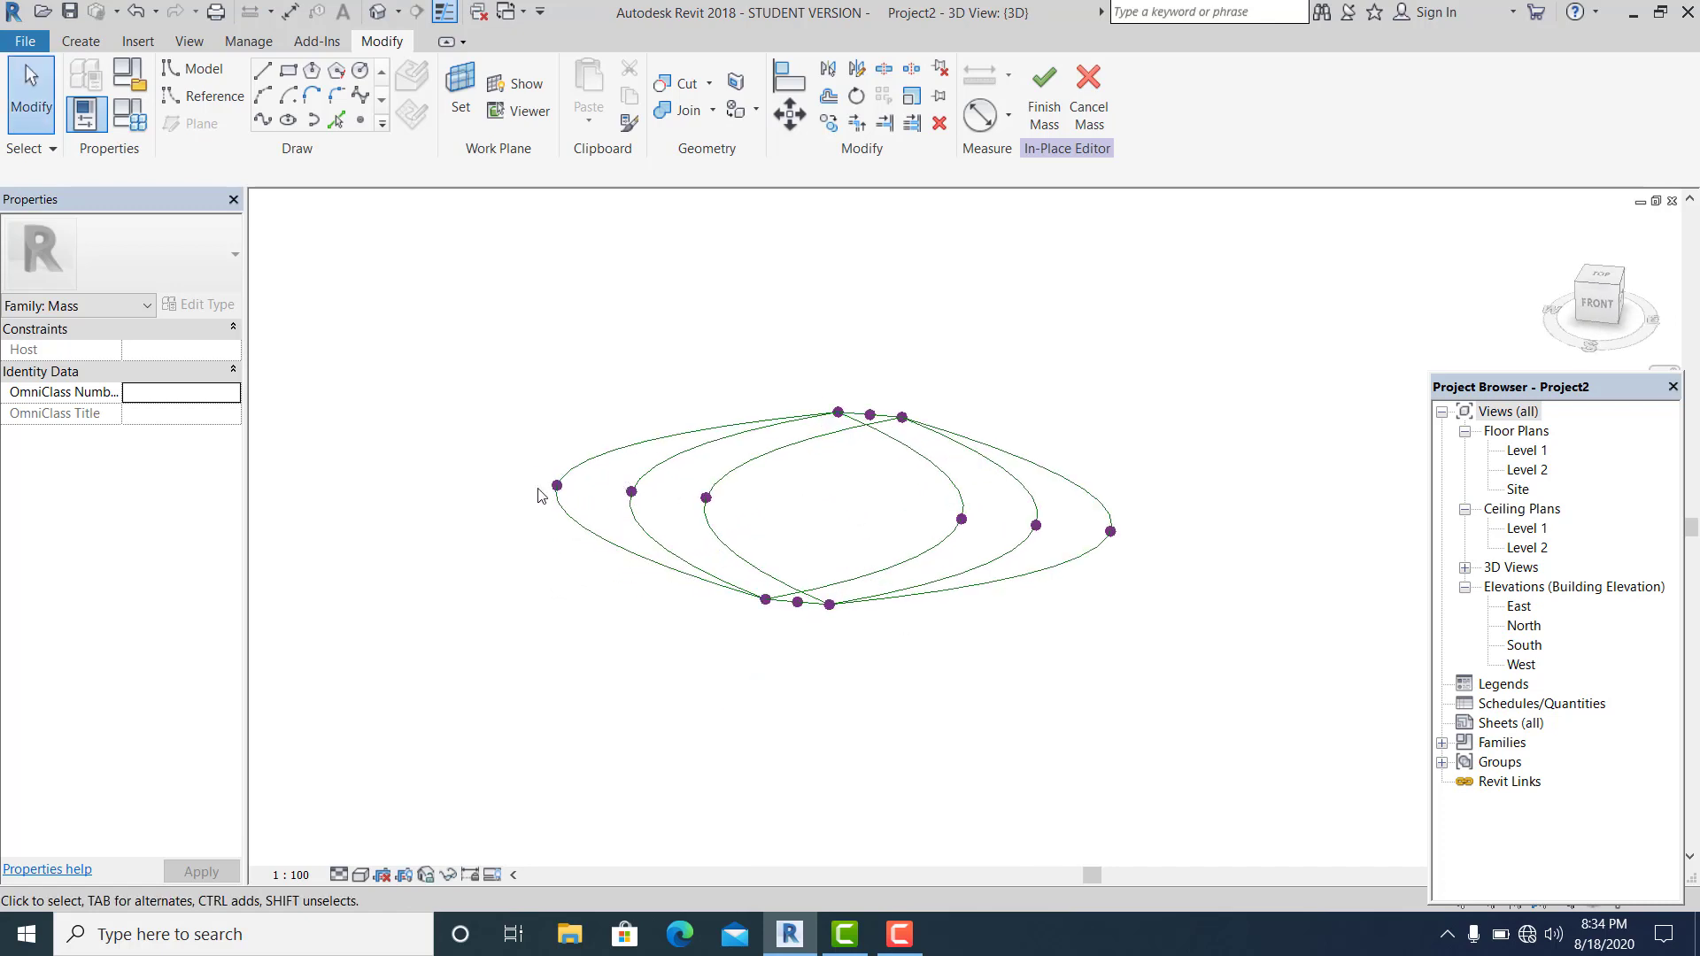
{"action": "left_click_drag", "start_coordinate": [567, 499], "coordinate": [565, 496]}
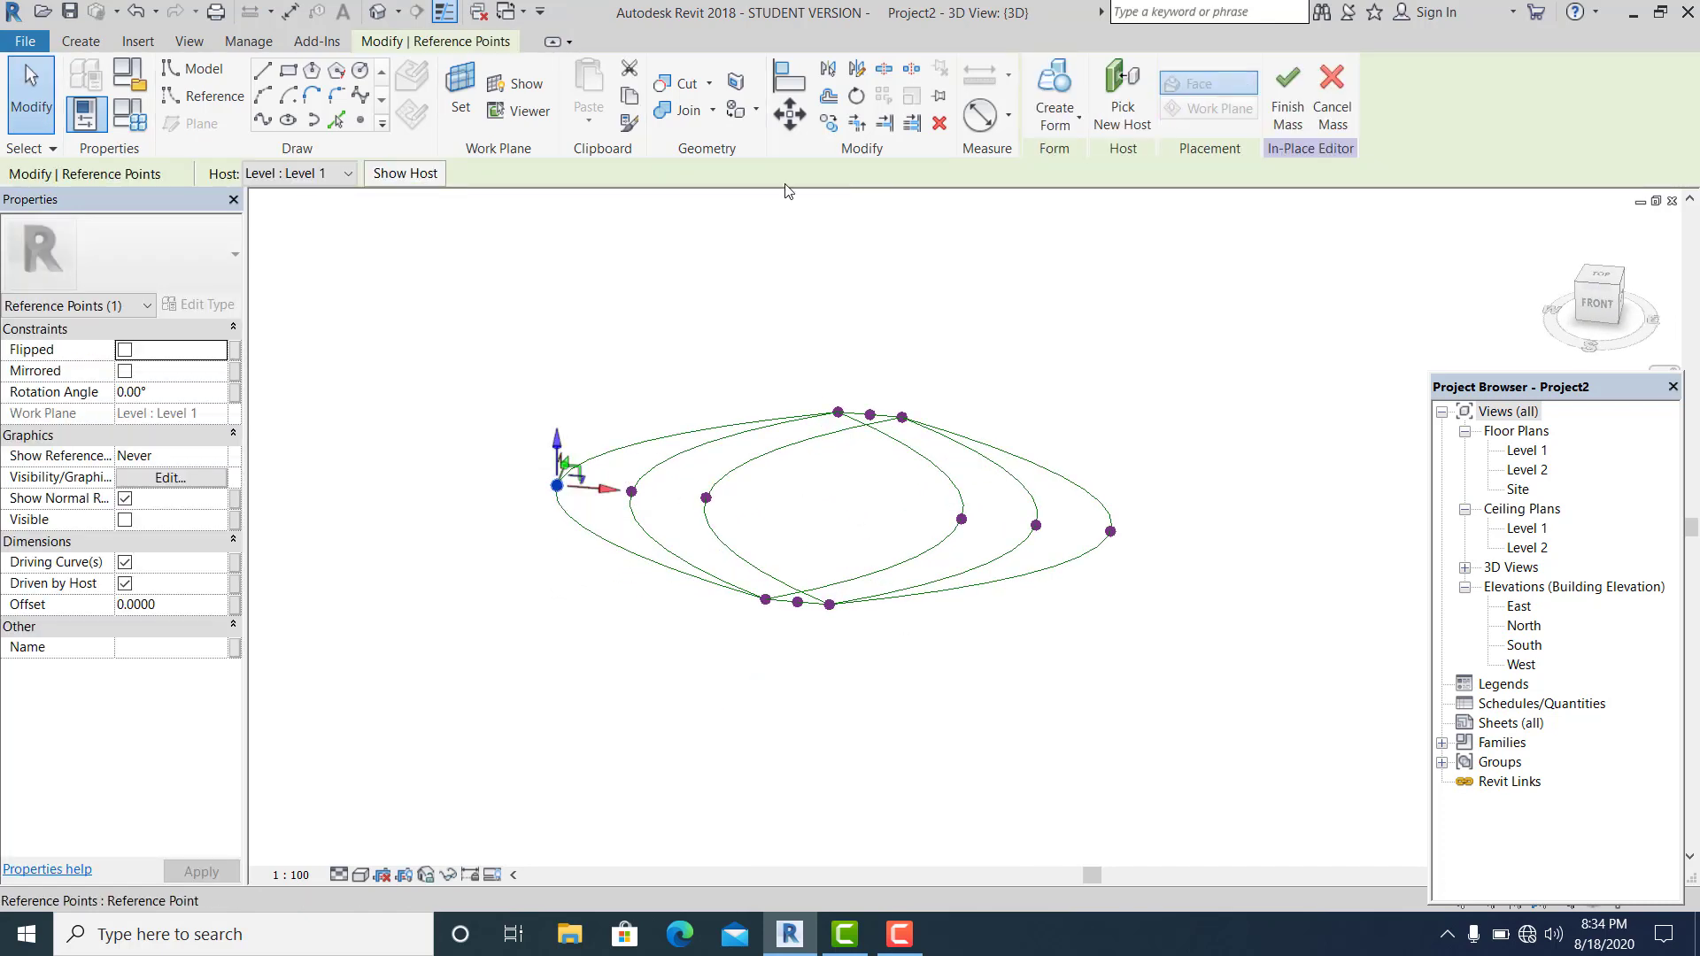
{"action": "left_click", "coordinate": [188, 605]}
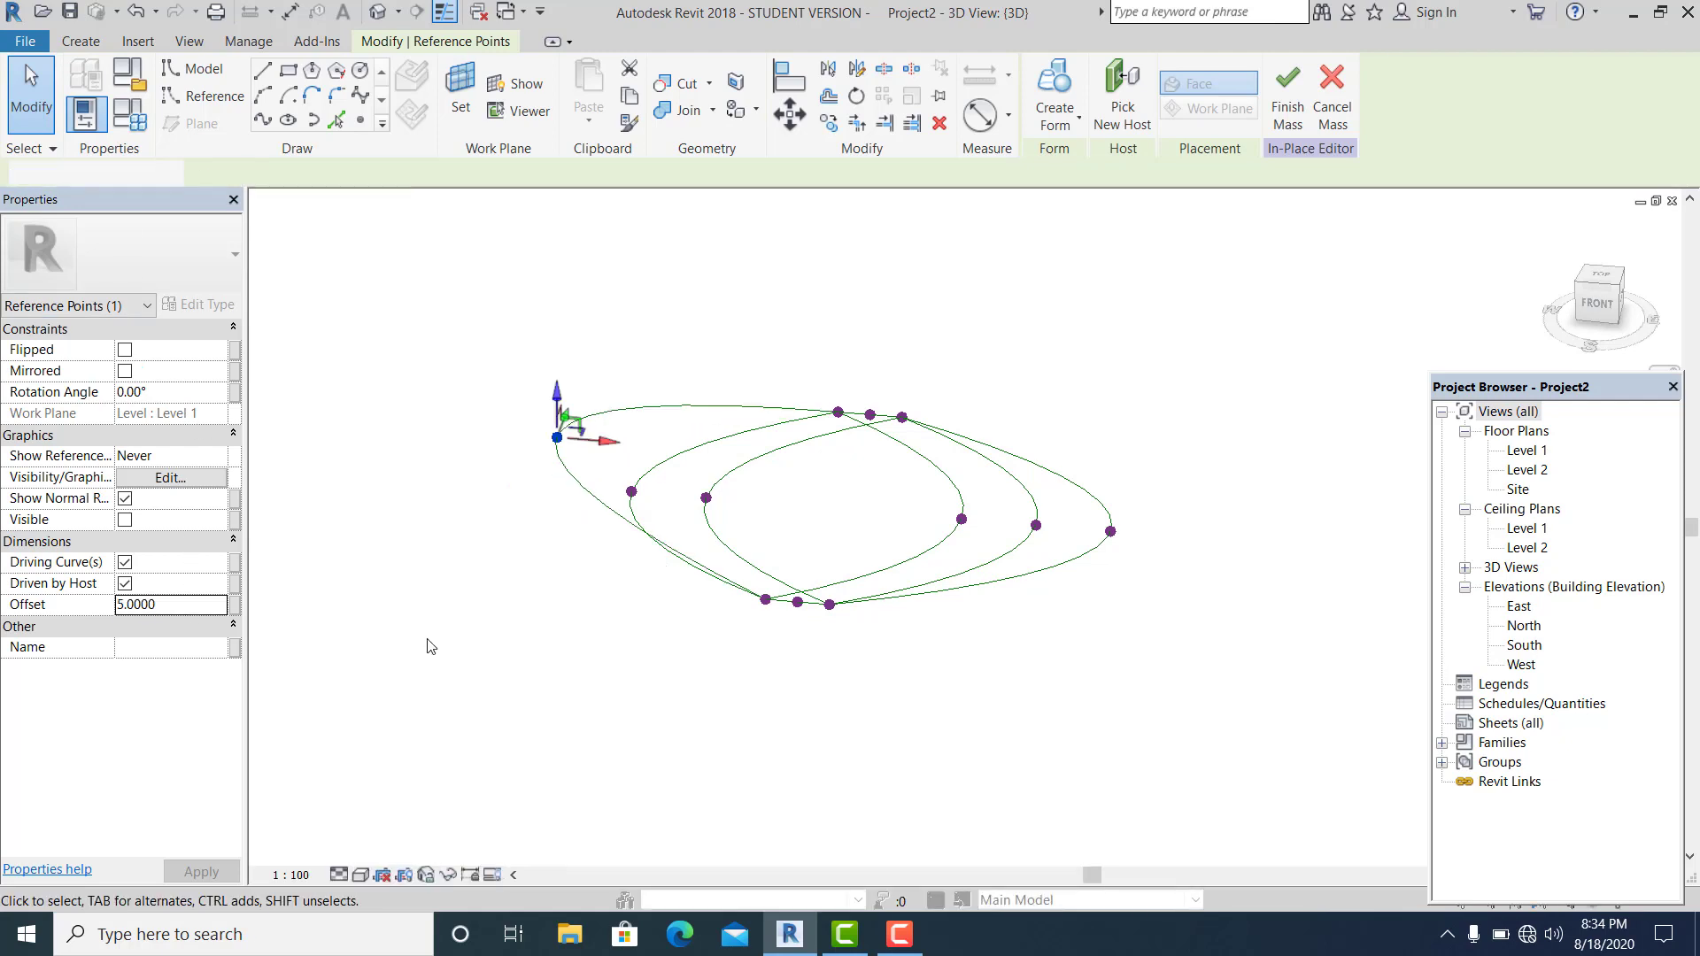
{"action": "left_click", "coordinate": [538, 557]}
Set the middle west reference point's offset to 16 and the inner west reference point's offset to 14
{"action": "left_click_drag", "start_coordinate": [597, 441], "coordinate": [635, 503]}
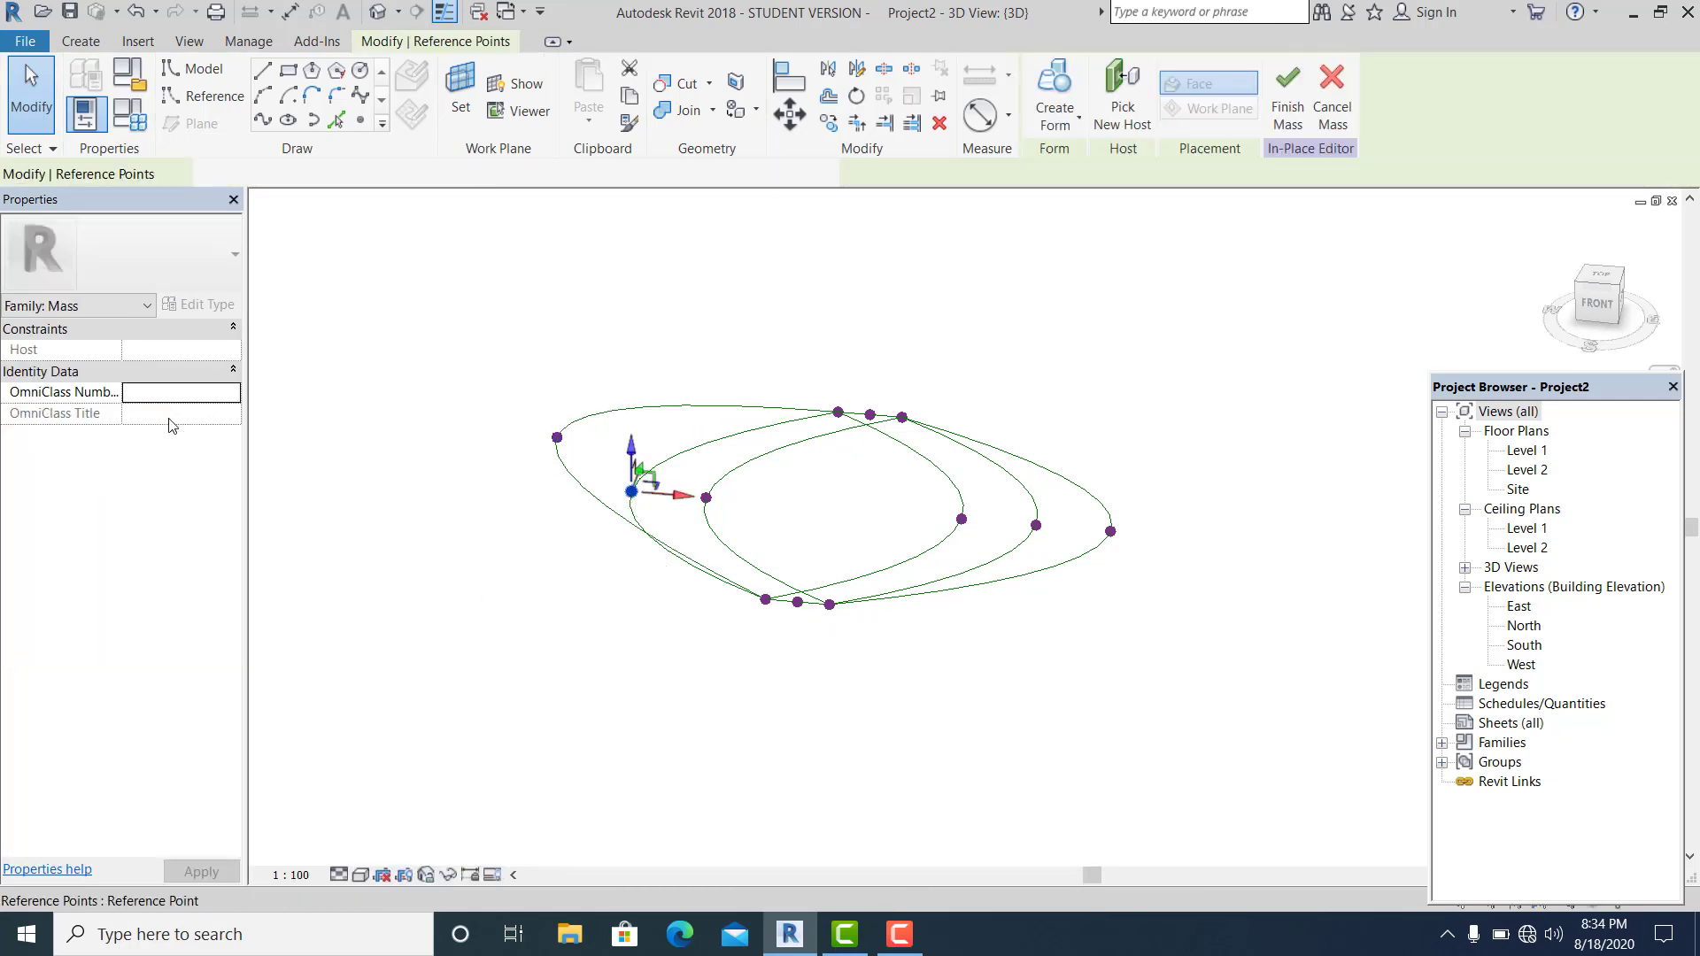
{"action": "left_click", "coordinate": [183, 604]}
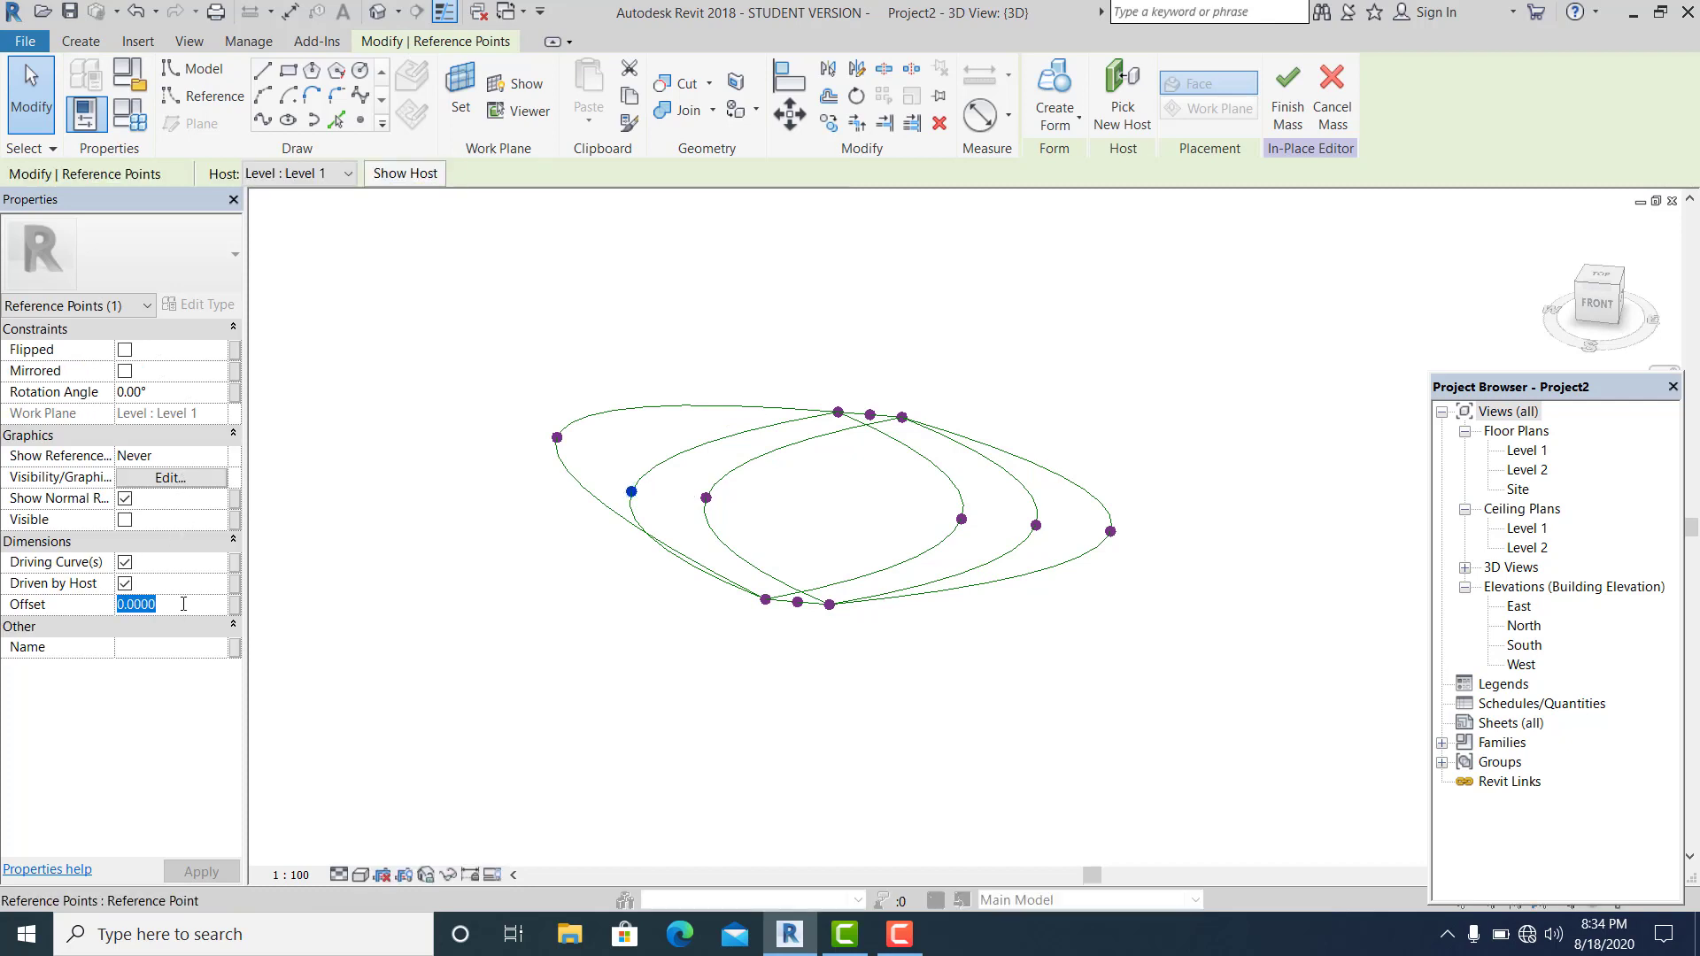
{"action": "type", "text": "16"}
{"action": "left_click", "coordinate": [726, 512]}
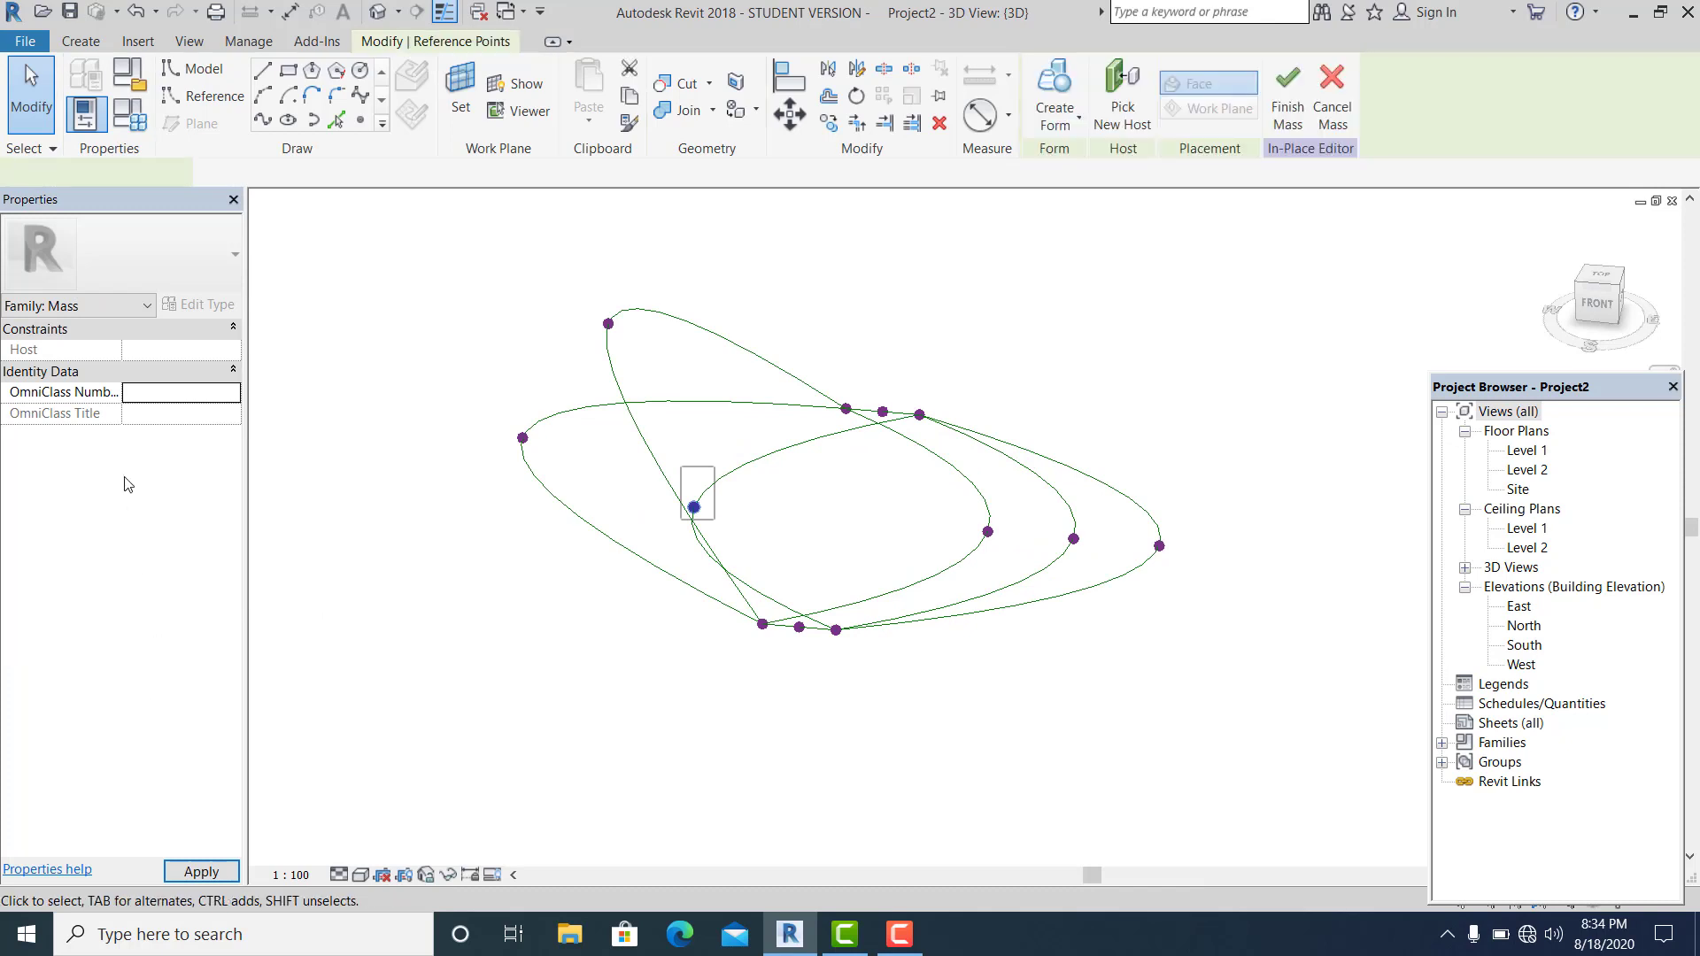
{"action": "left_click", "coordinate": [175, 604]}
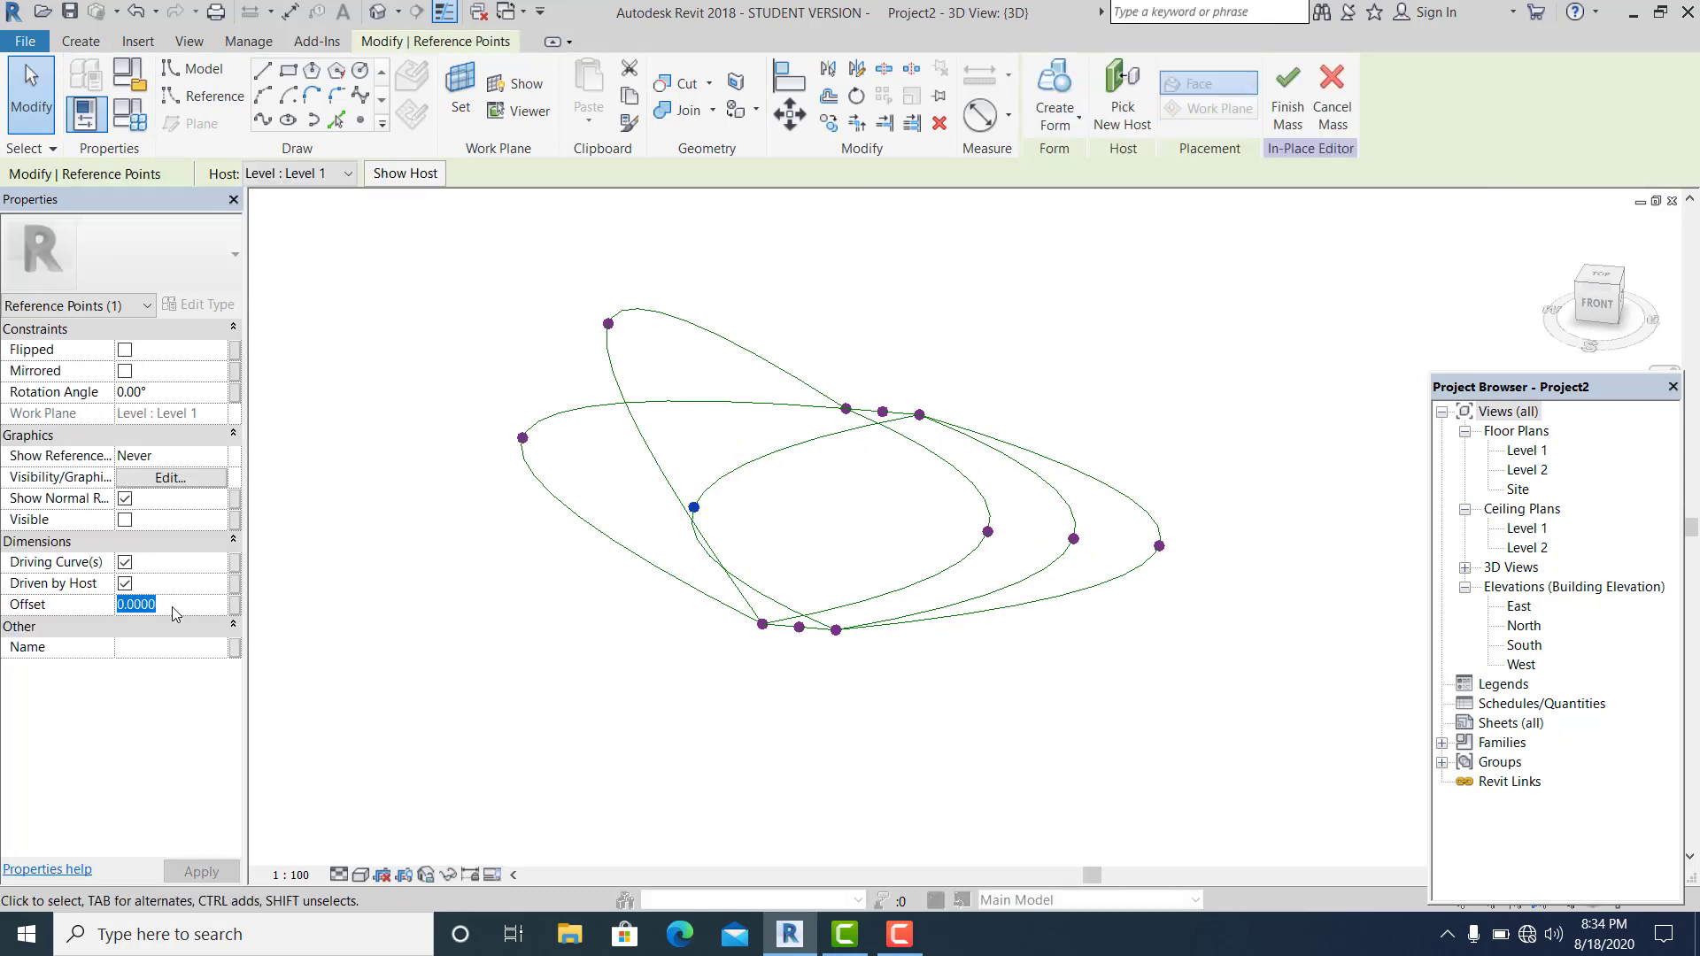
{"action": "left_click", "coordinate": [569, 585]}
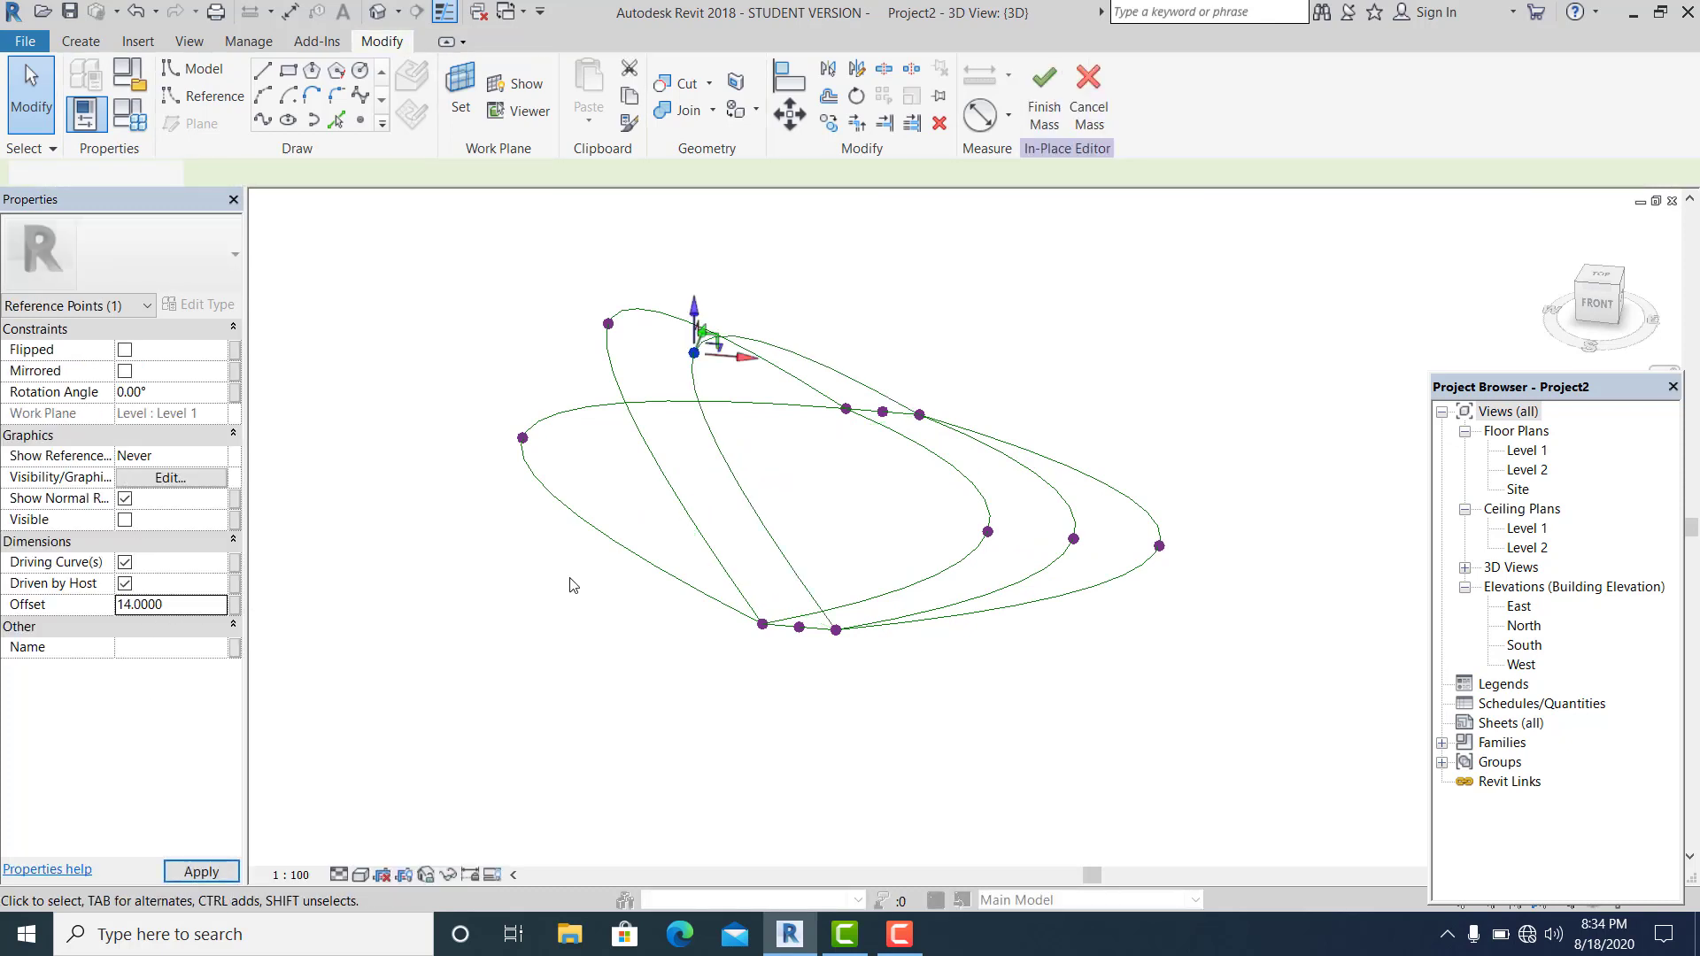
Set the inner east reference point's offset to 14
{"action": "middle_click_drag", "start_coordinate": [729, 703], "coordinate": [850, 613], "text": "shift"}
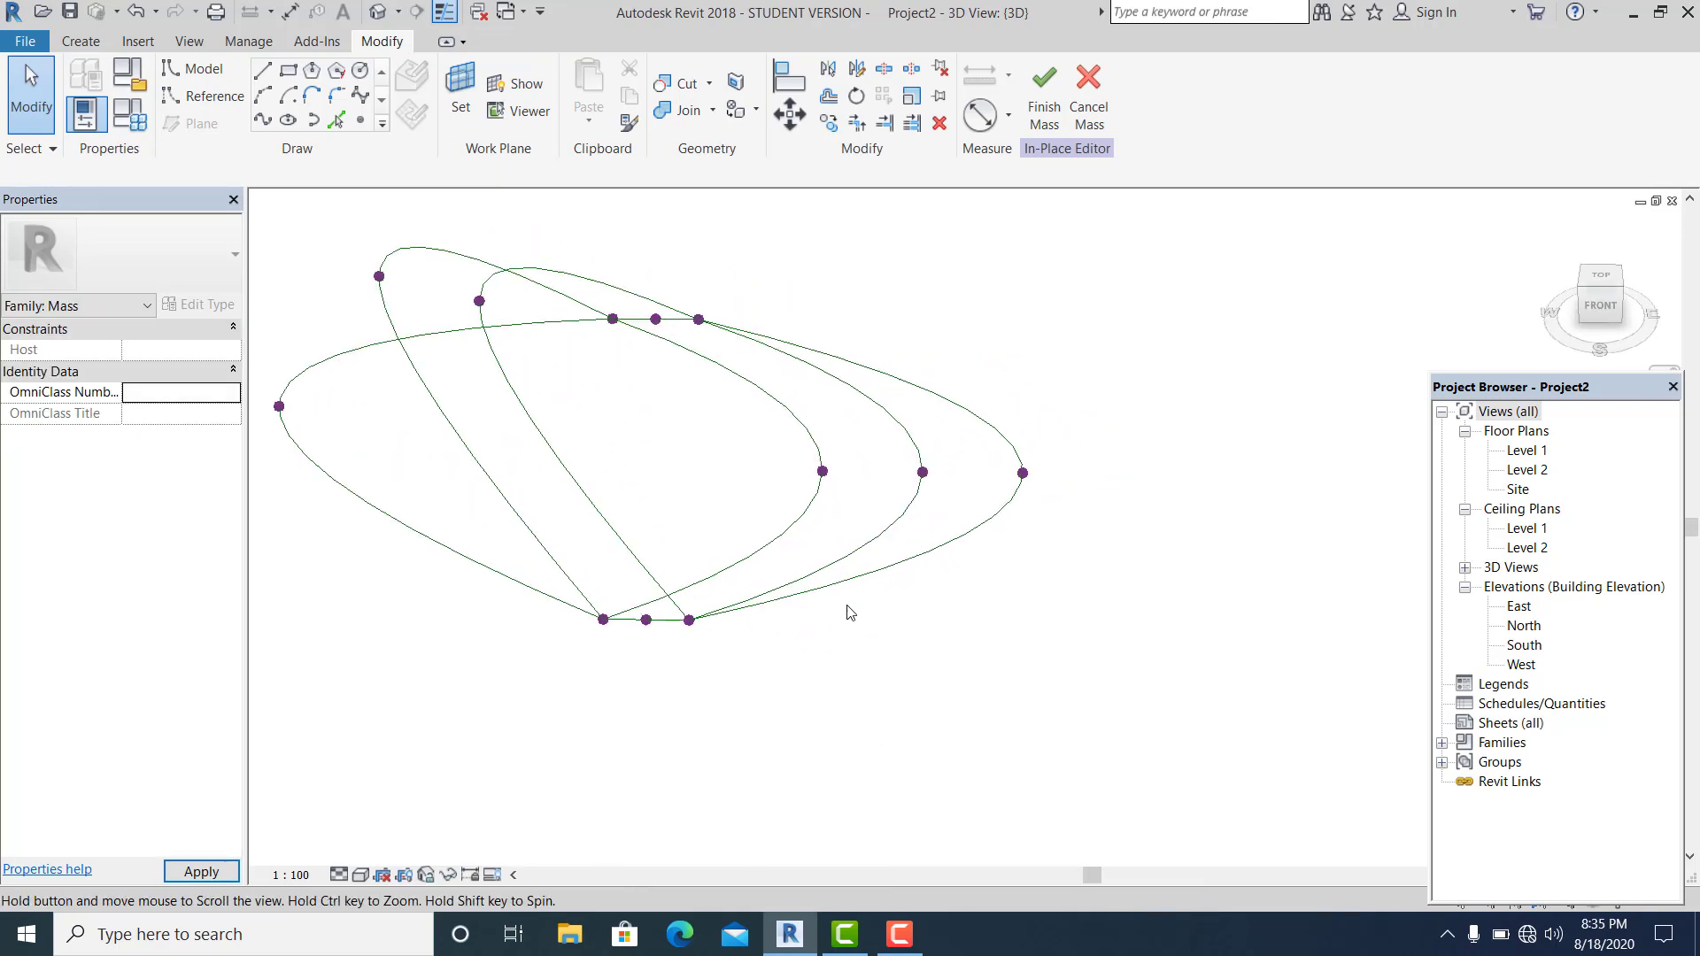
{"action": "left_click", "coordinate": [824, 492]}
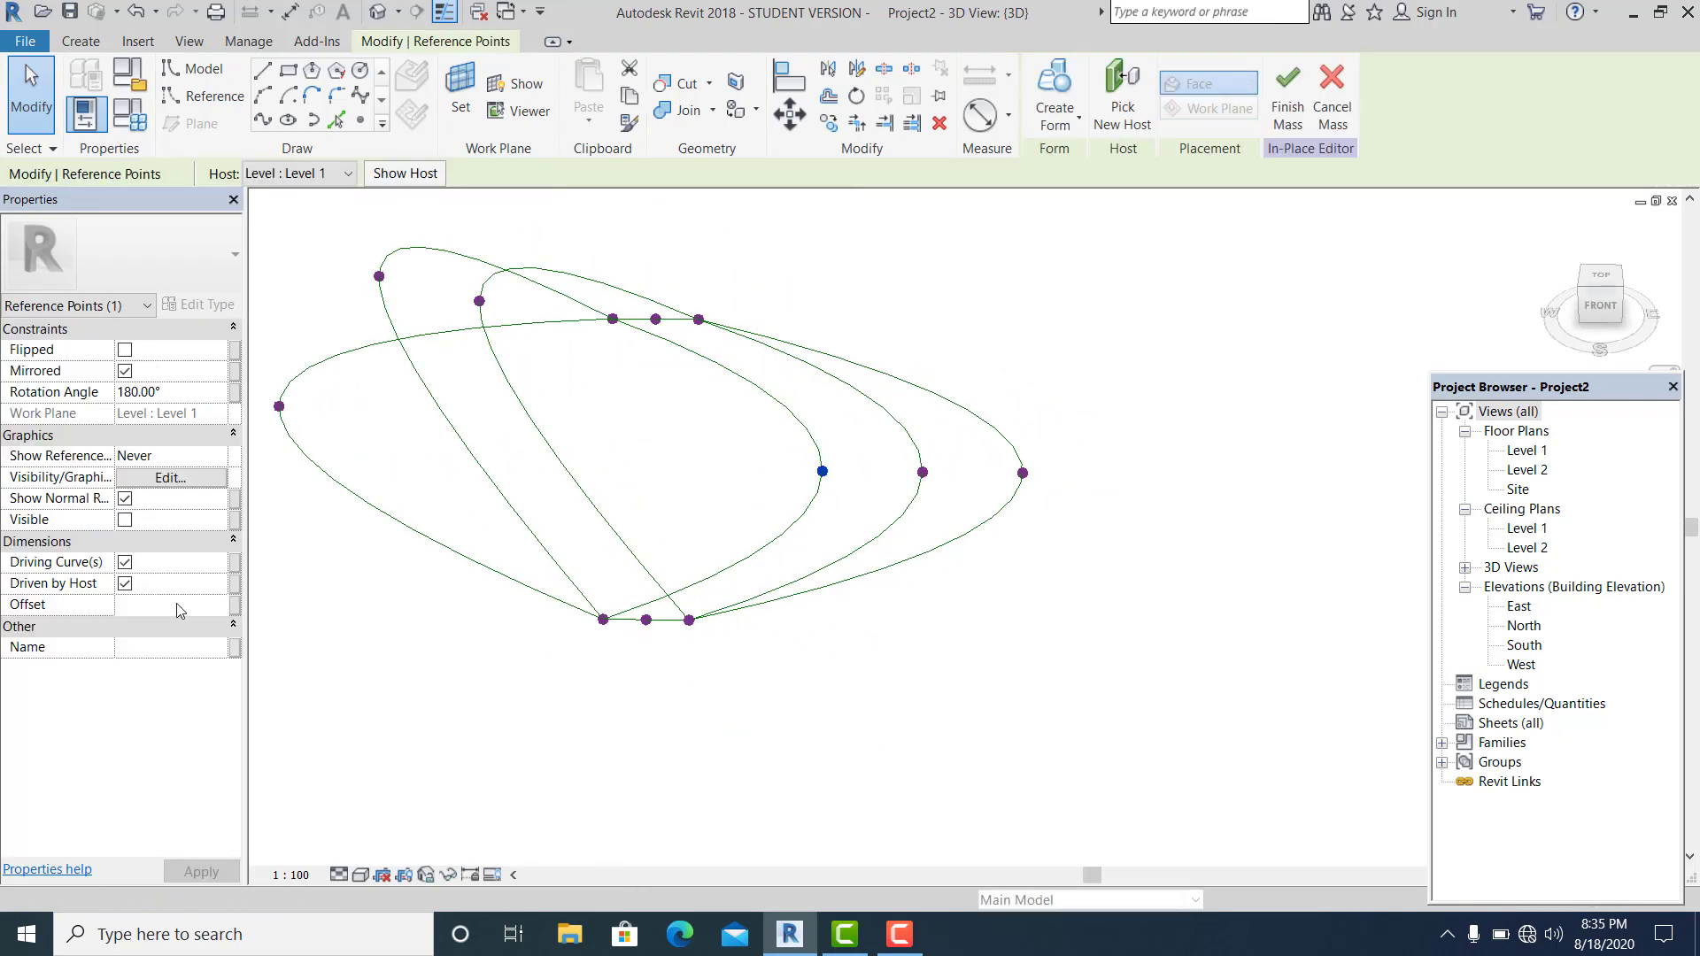
{"action": "left_click", "coordinate": [177, 603]}
{"action": "type", "text": "14"}
{"action": "key", "text": "Return"}
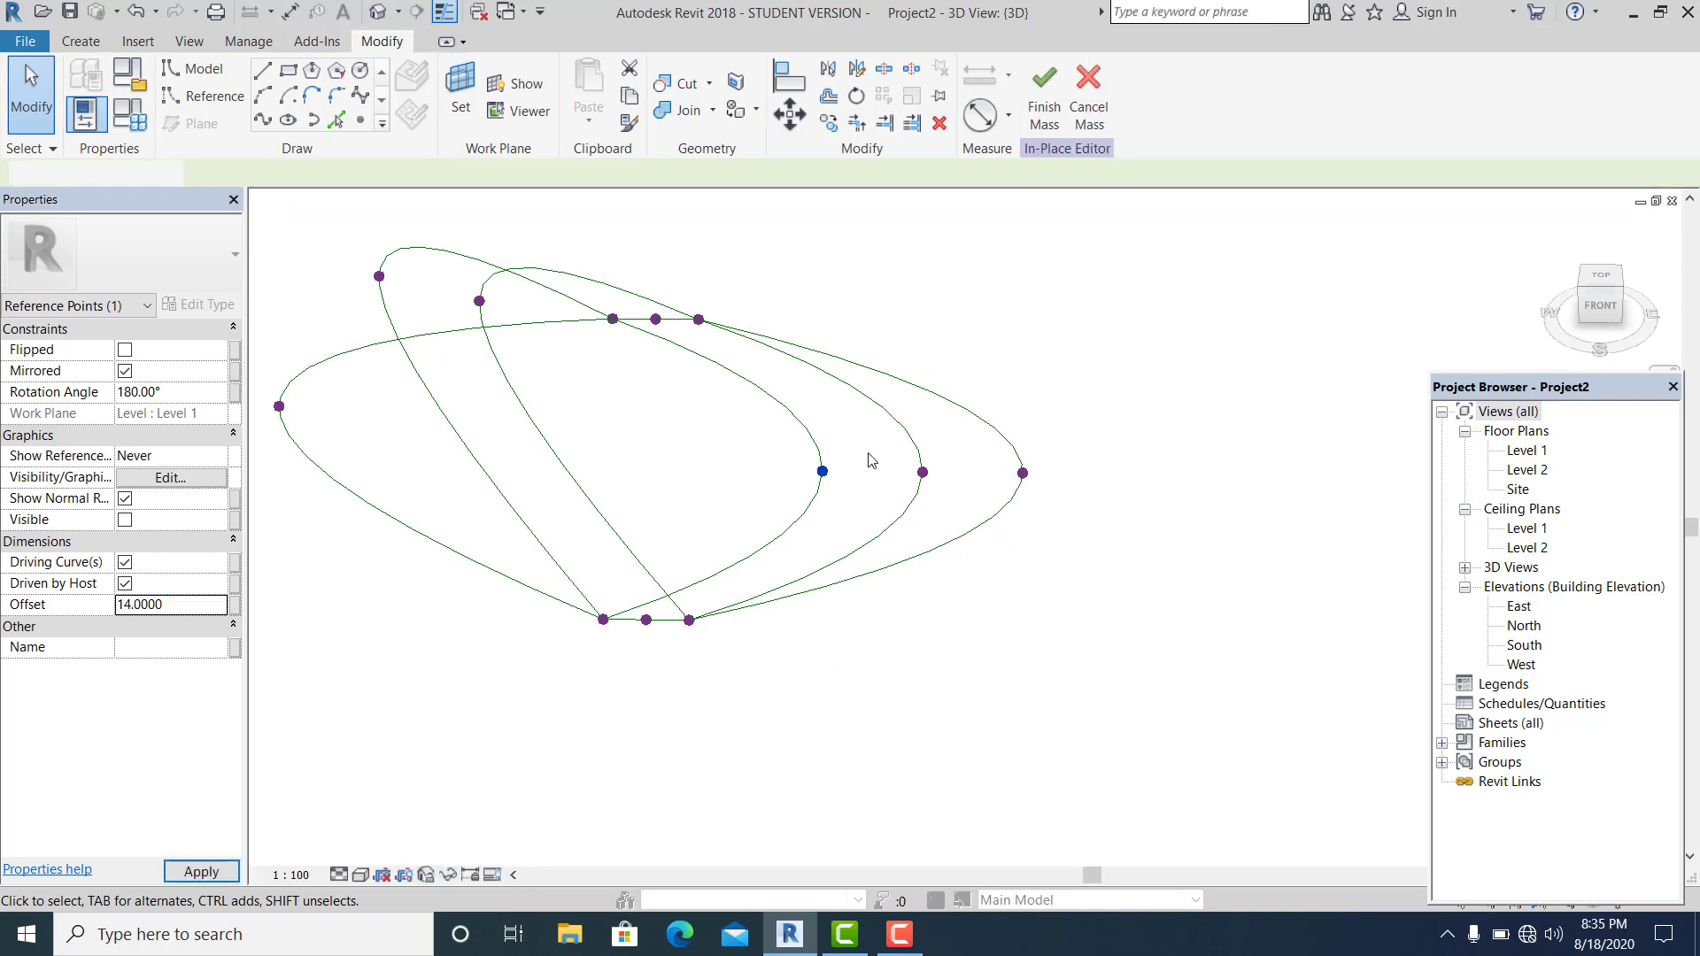
Set the middle east reference point's offset to 16 and the outermost east reference point's offset to 5
{"action": "left_click", "coordinate": [923, 472]}
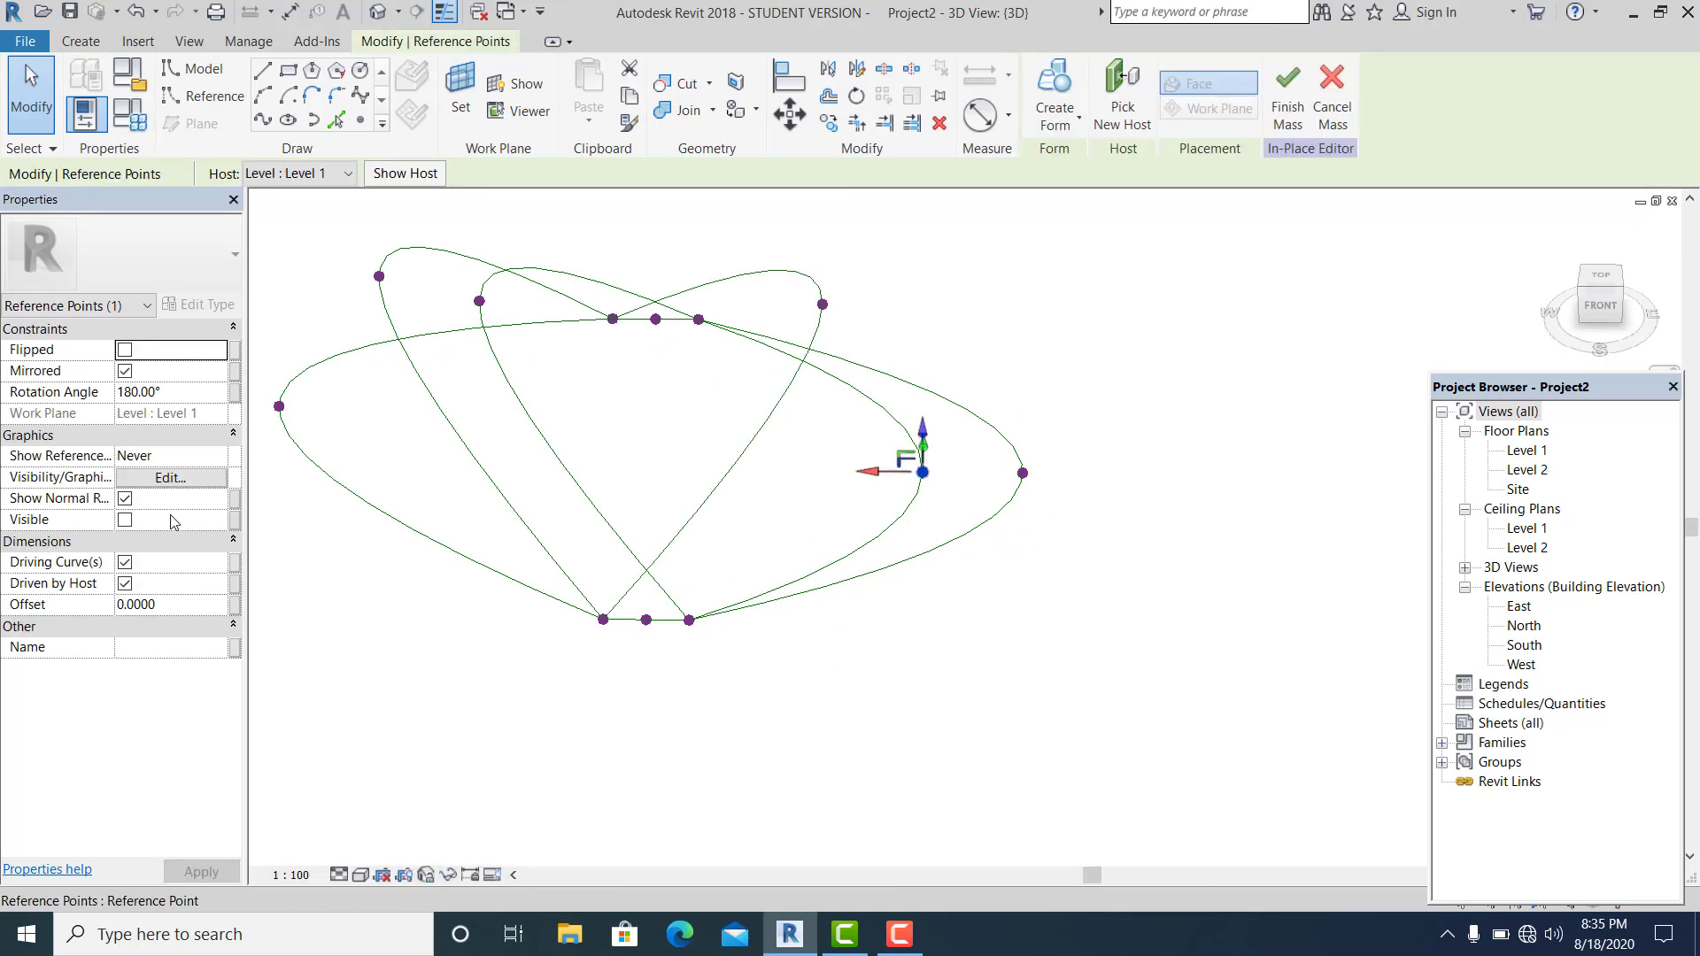
{"action": "left_click", "coordinate": [180, 593]}
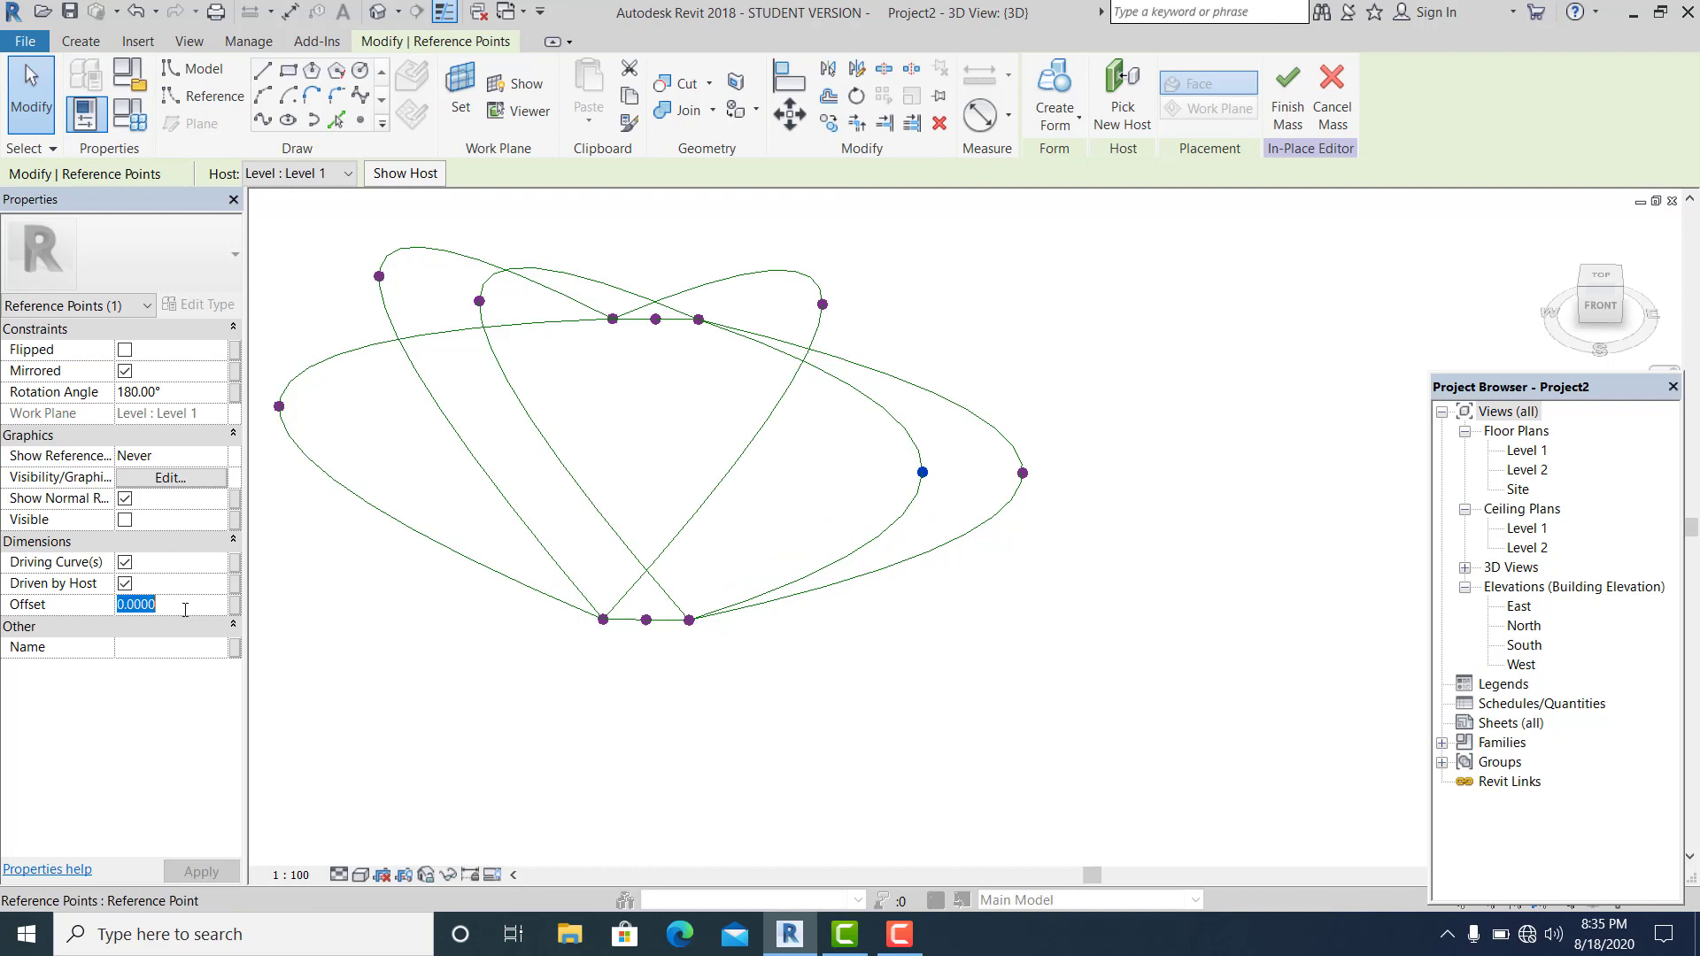
{"action": "left_click", "coordinate": [706, 769]}
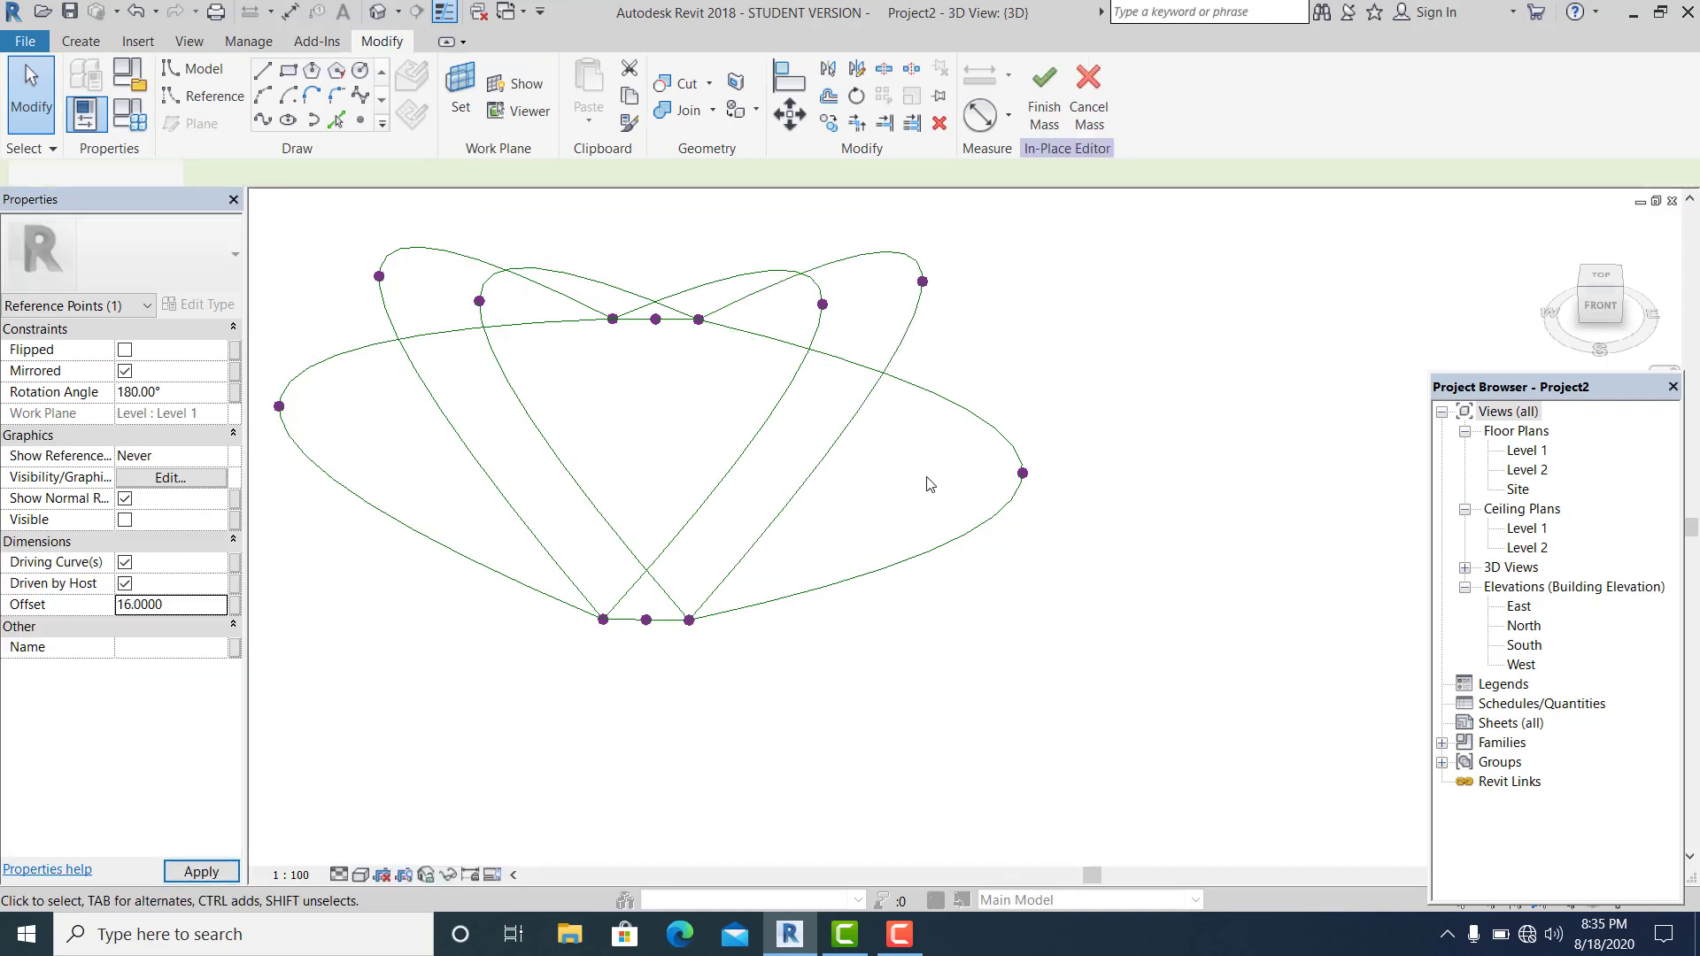
{"action": "left_click", "coordinate": [1023, 473]}
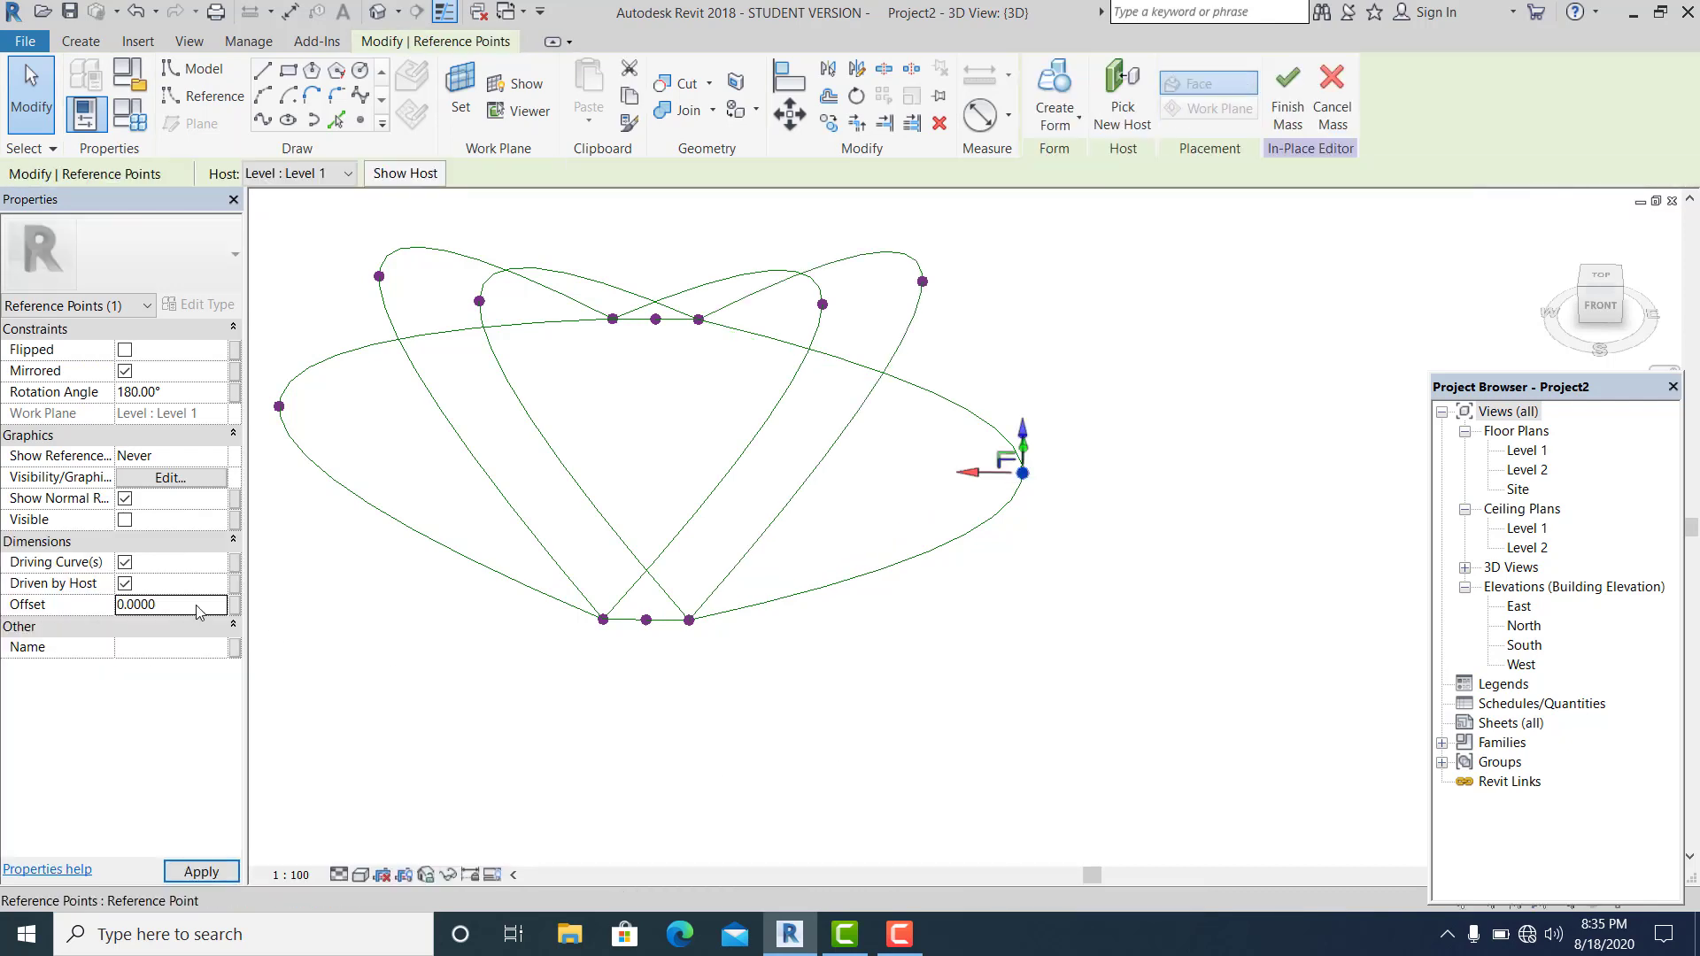
{"action": "left_click", "coordinate": [197, 606]}
{"action": "type", "text": "5"}
{"action": "left_click", "coordinate": [1033, 758]}
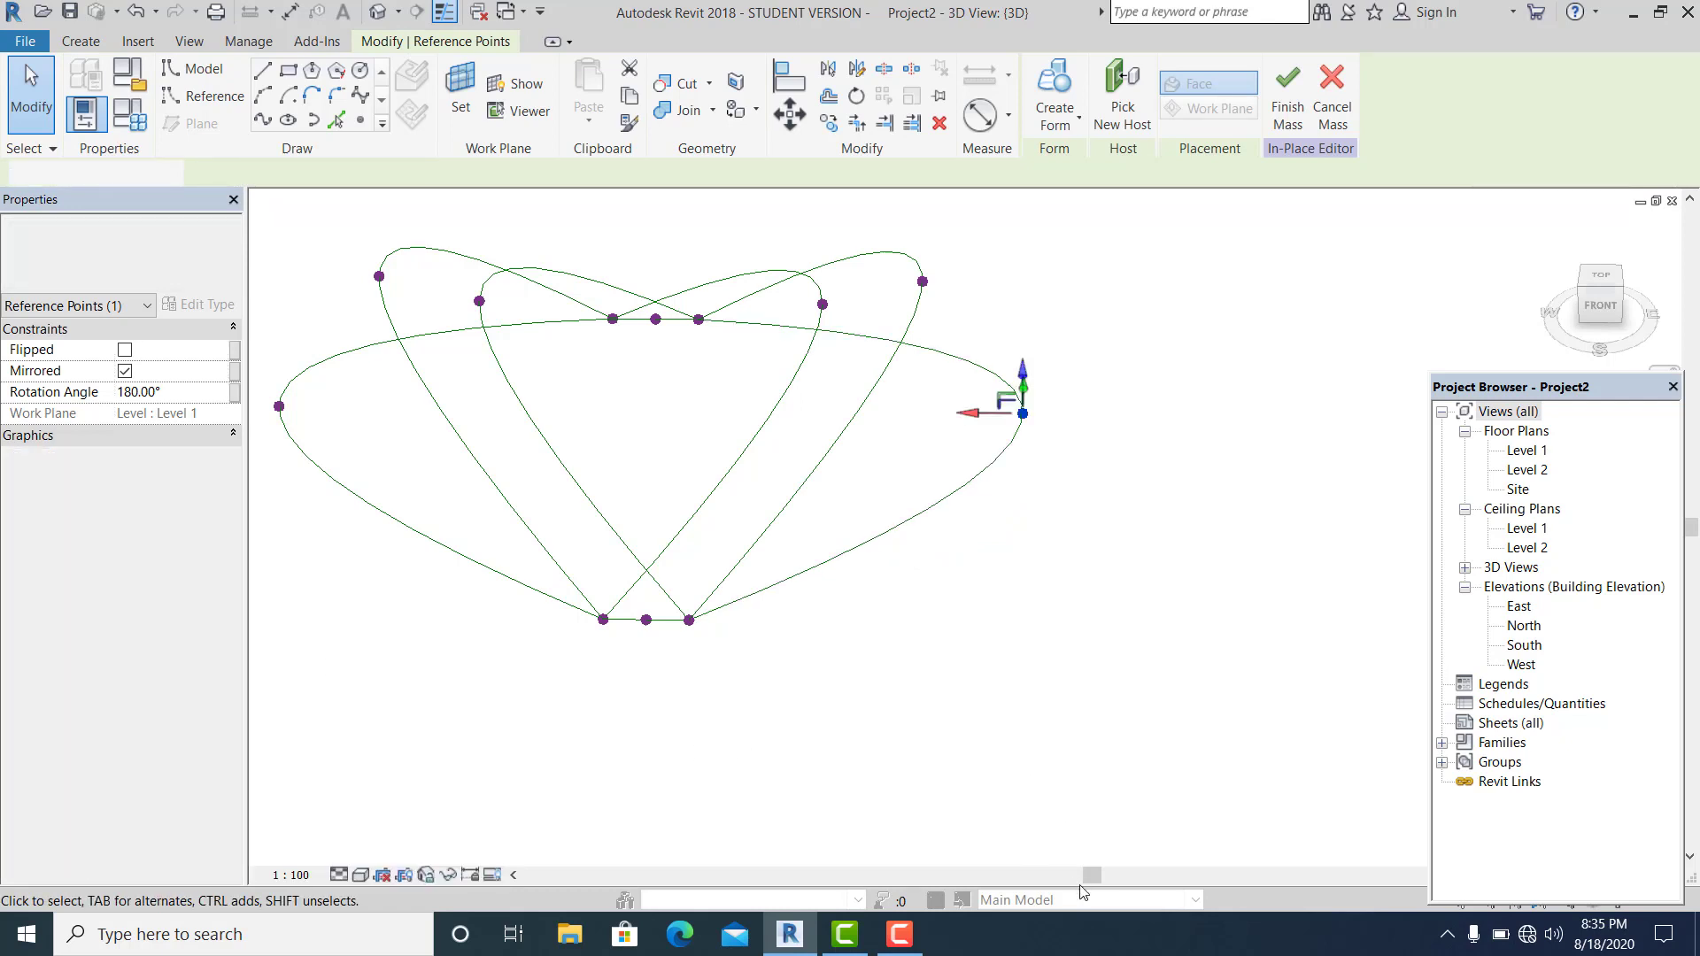
Place a new reference point on top of the outermost west point and another on the outermost east point, accepting the duplicates
{"action": "scroll", "coordinate": [808, 637], "scroll_direction": "down", "scroll_amount": 2}
{"action": "scroll", "coordinate": [878, 704], "scroll_direction": "up", "scroll_amount": 1}
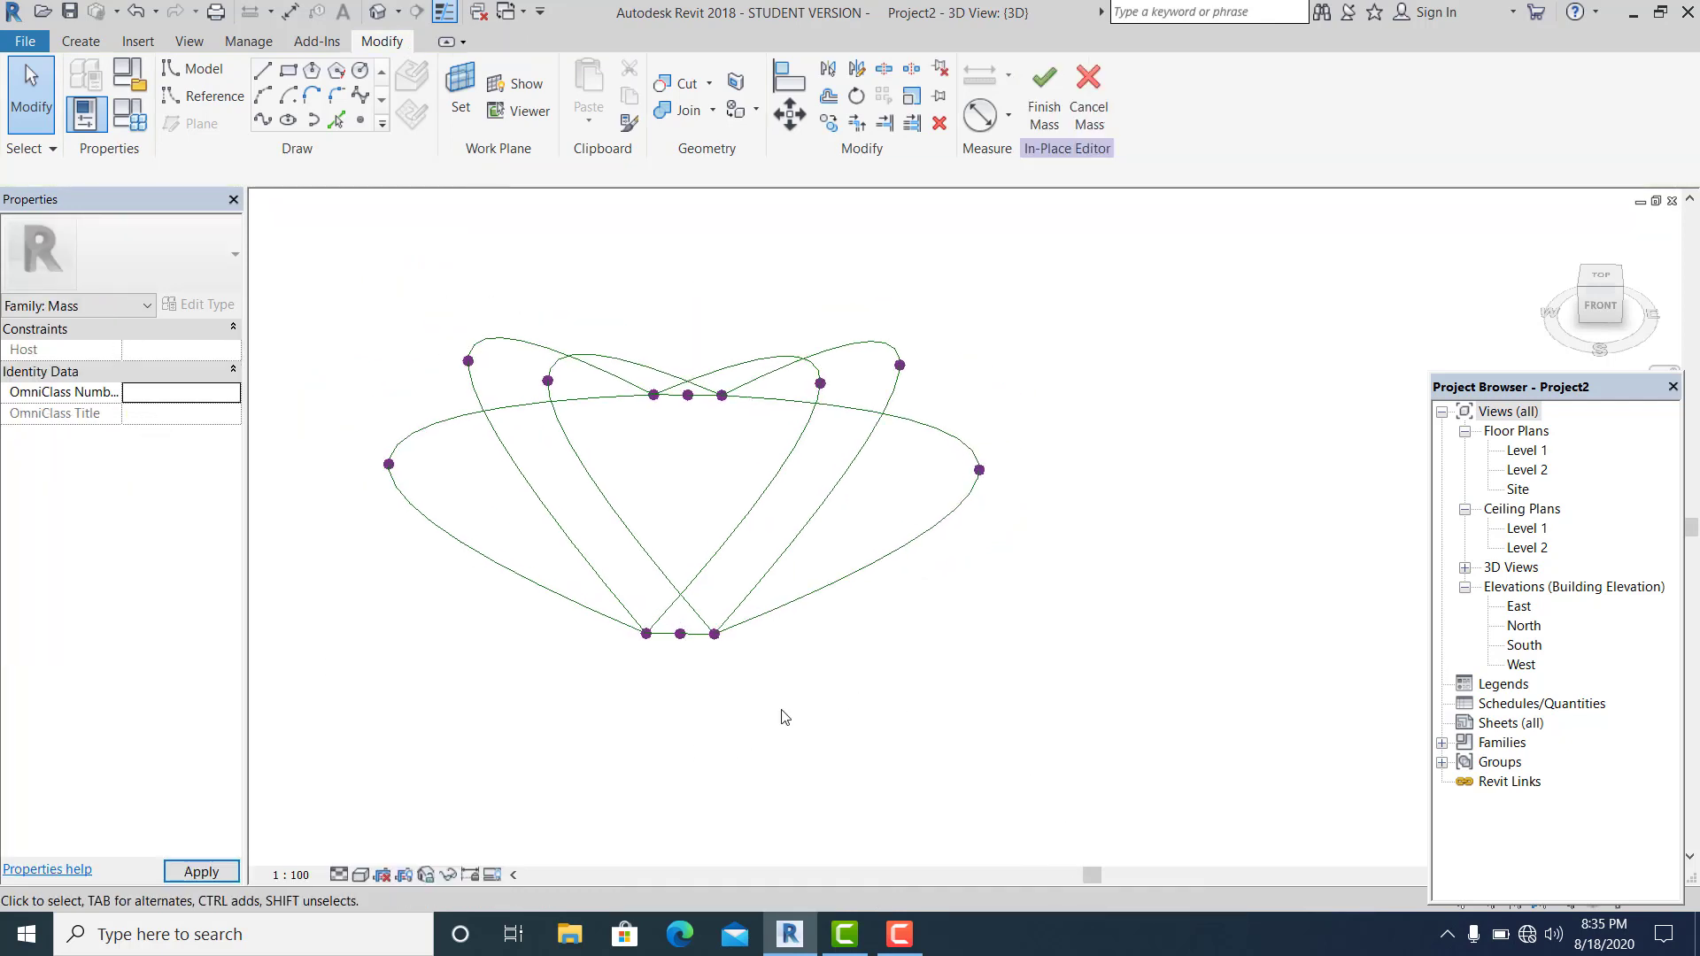
{"action": "middle_click_drag", "start_coordinate": [731, 697], "coordinate": [857, 695], "text": "shift"}
{"action": "middle_click_drag", "start_coordinate": [744, 685], "coordinate": [523, 685], "text": "shift"}
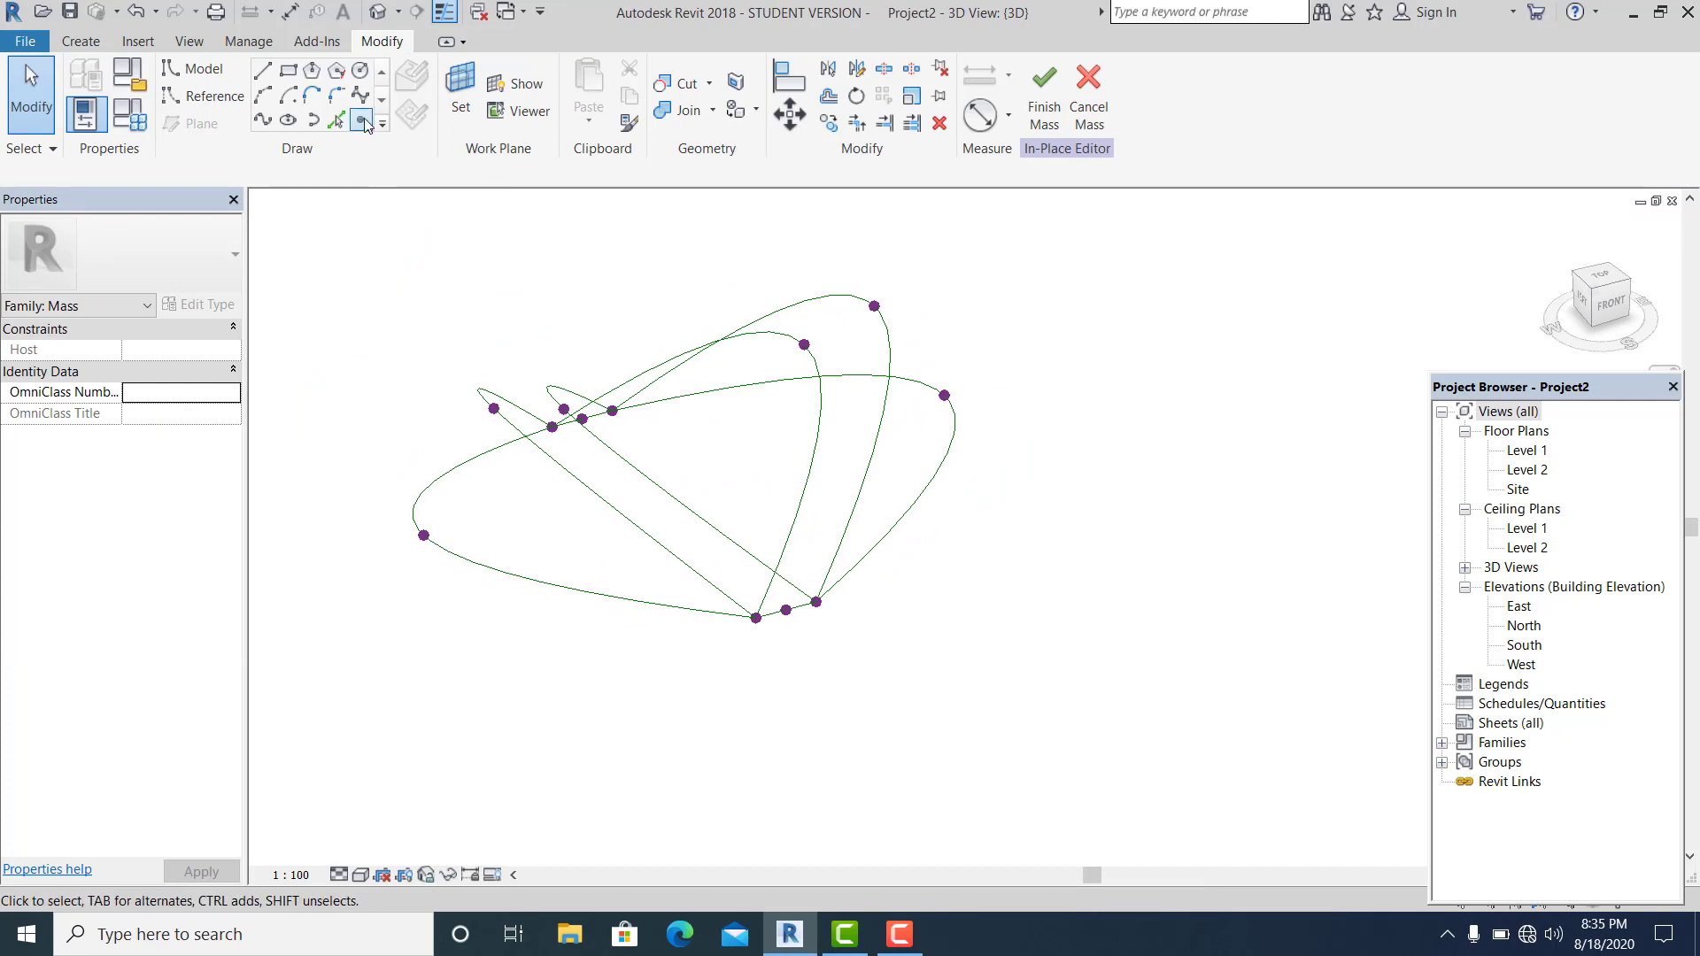
{"action": "left_click", "coordinate": [362, 121]}
{"action": "left_click", "coordinate": [424, 535]}
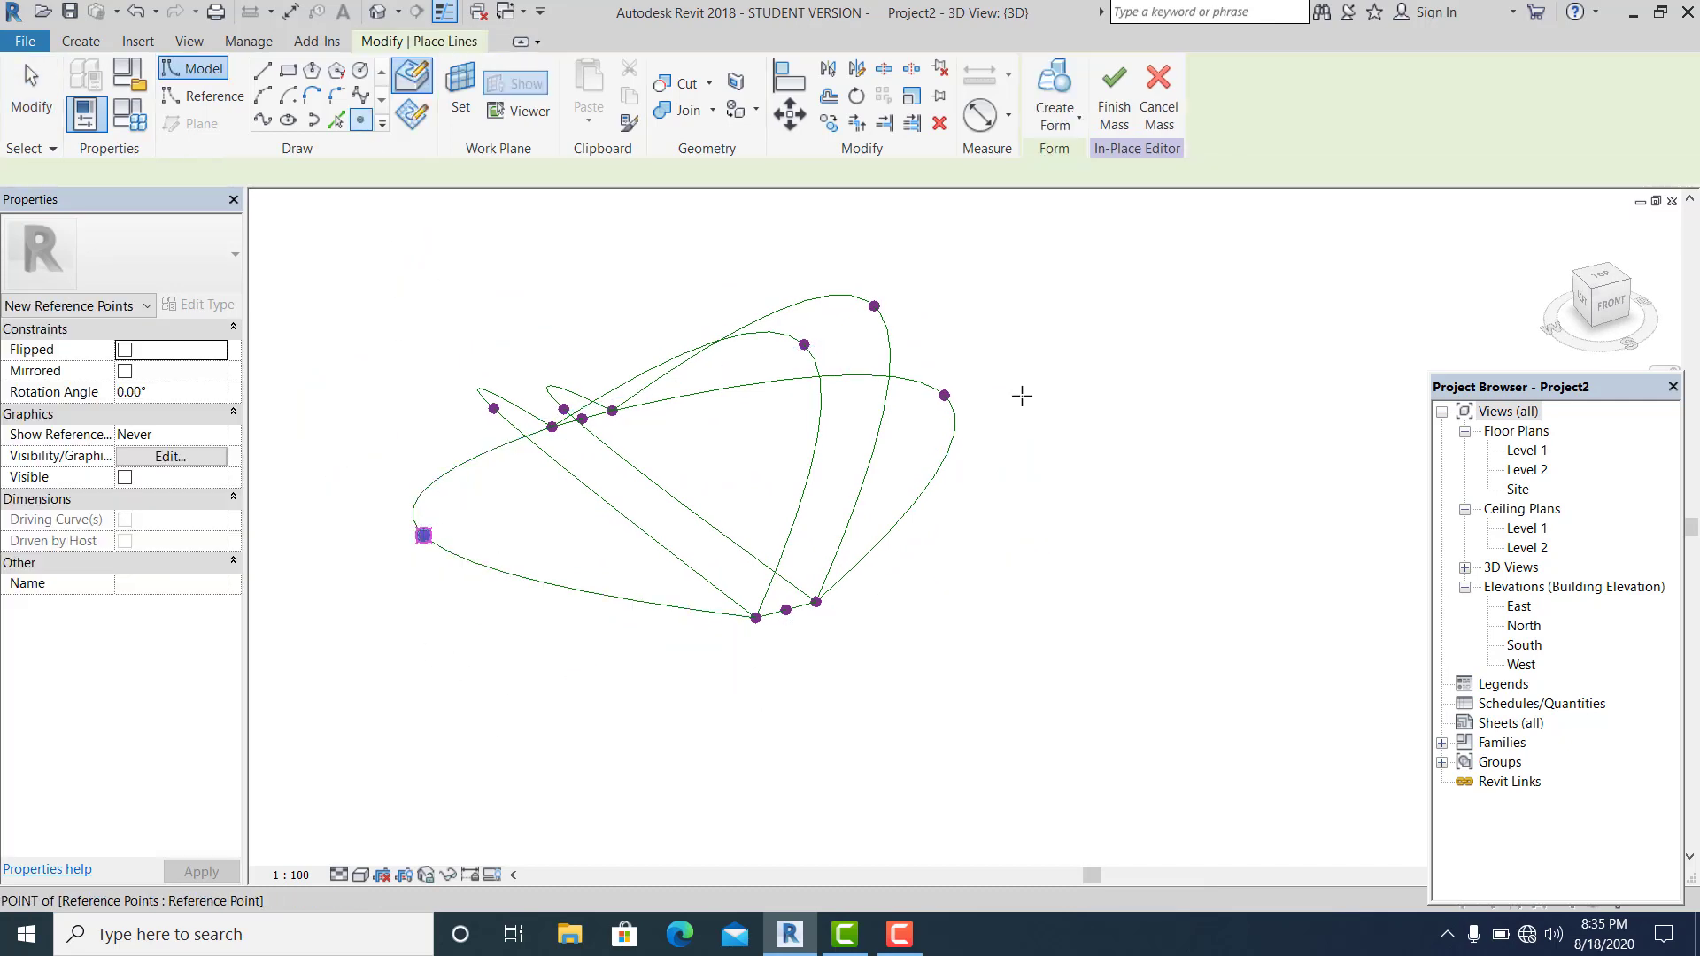
{"action": "left_click", "coordinate": [927, 539]}
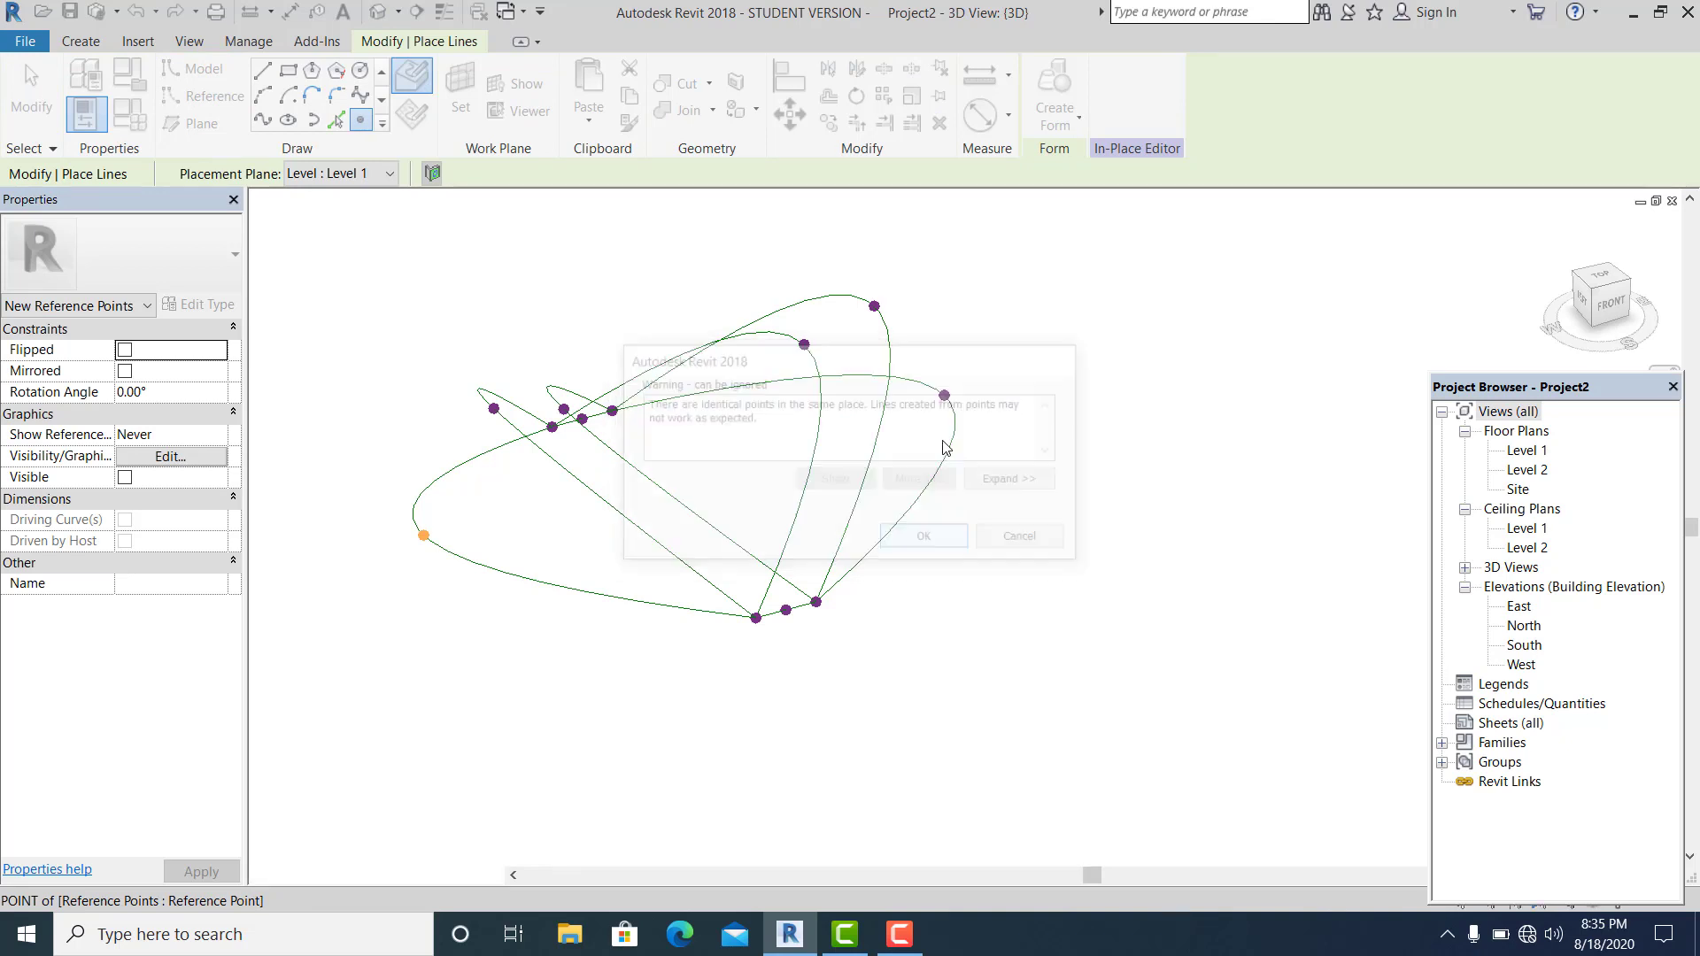
{"action": "left_click", "coordinate": [945, 394]}
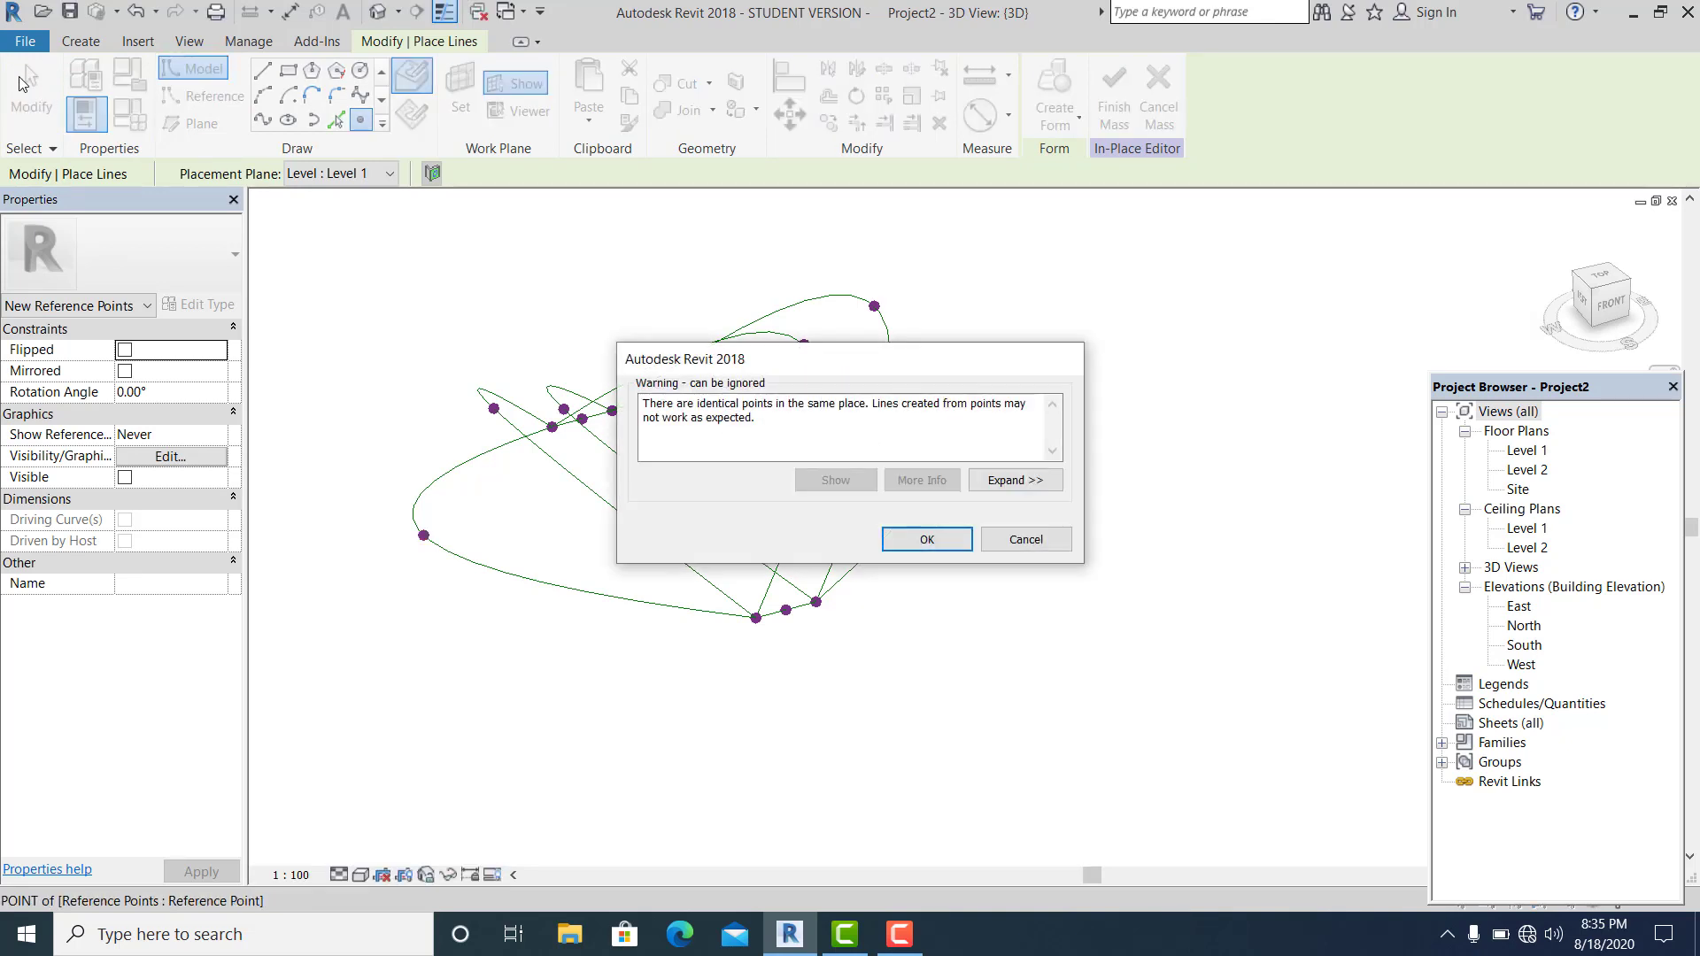
{"action": "left_click", "coordinate": [941, 547]}
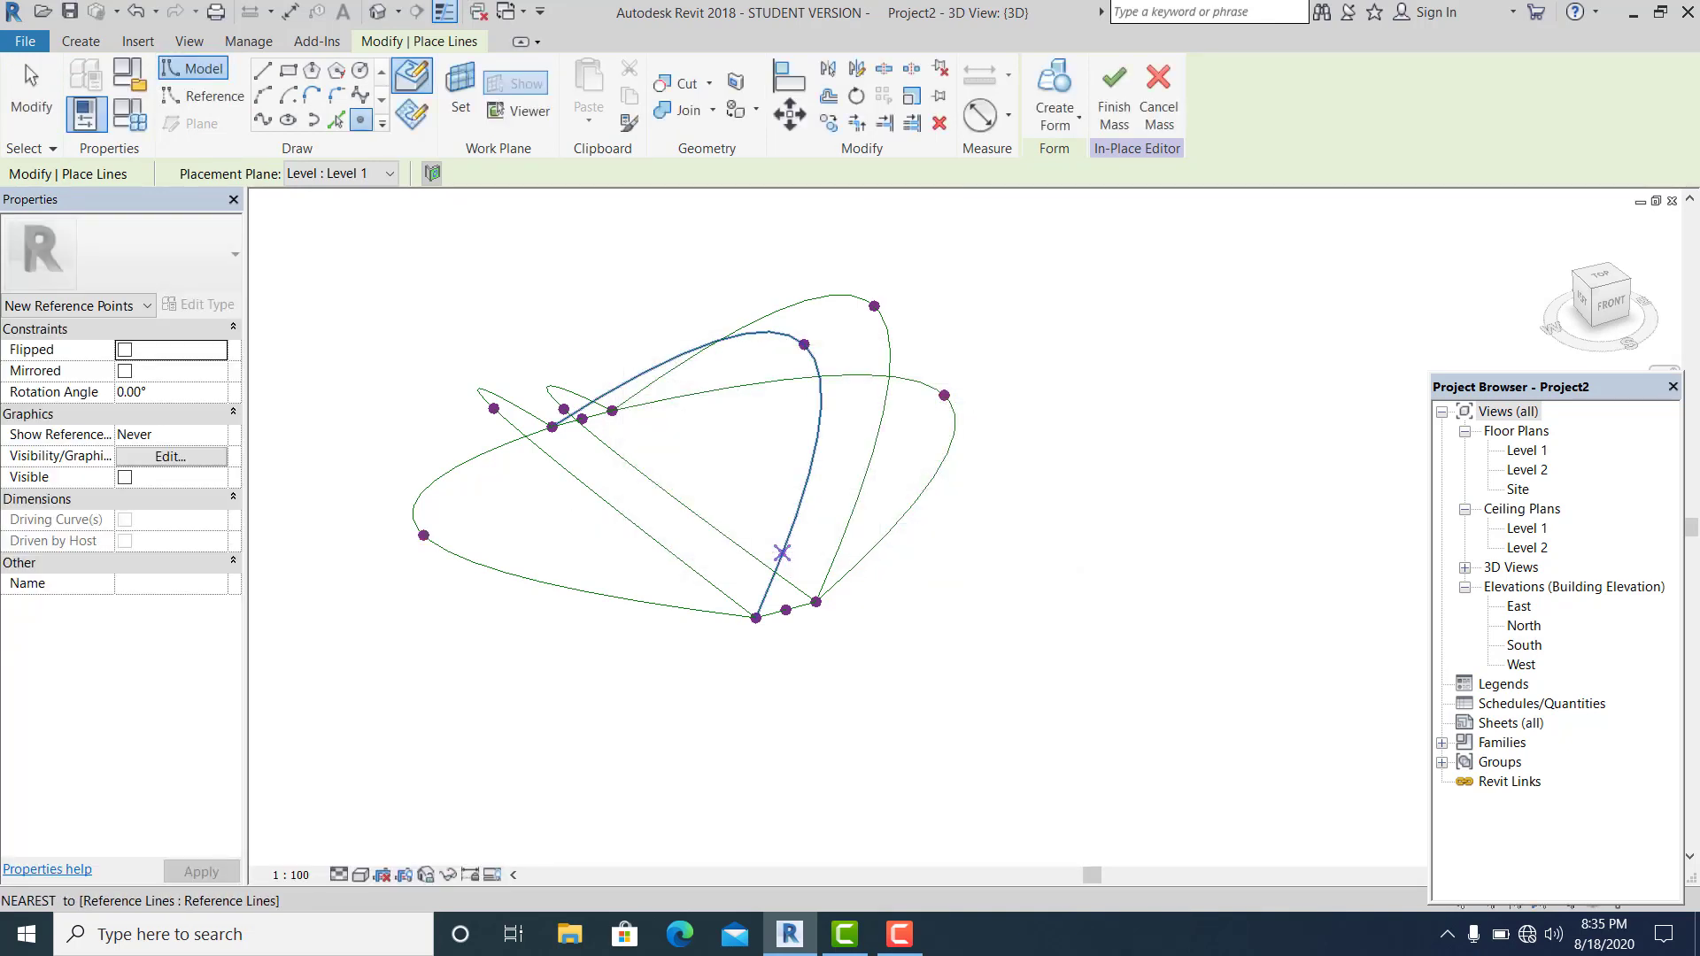
{"action": "key", "text": "Escape"}
{"action": "left_click", "coordinate": [644, 510]}
{"action": "left_click", "coordinate": [357, 556]}
In the South elevation, move the duplicate outermost west reference point straight down to Level 1, at offset 0
{"action": "scroll", "coordinate": [357, 556], "scroll_direction": "up", "scroll_amount": 2}
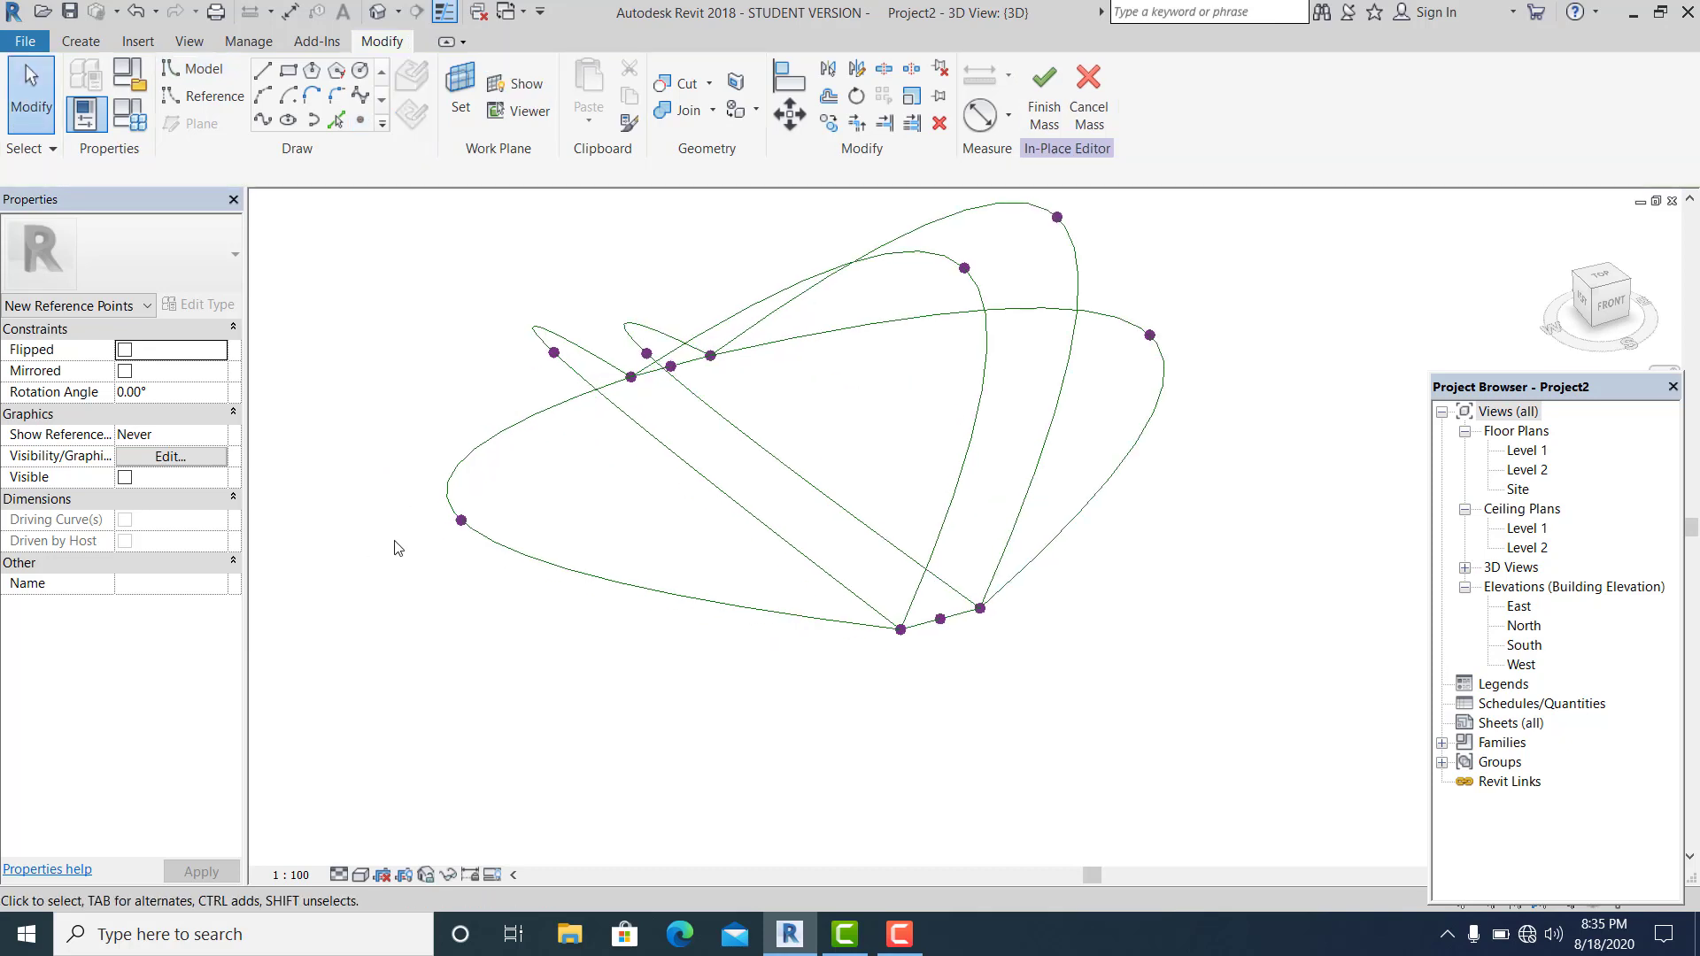
{"action": "left_click", "coordinate": [460, 520]}
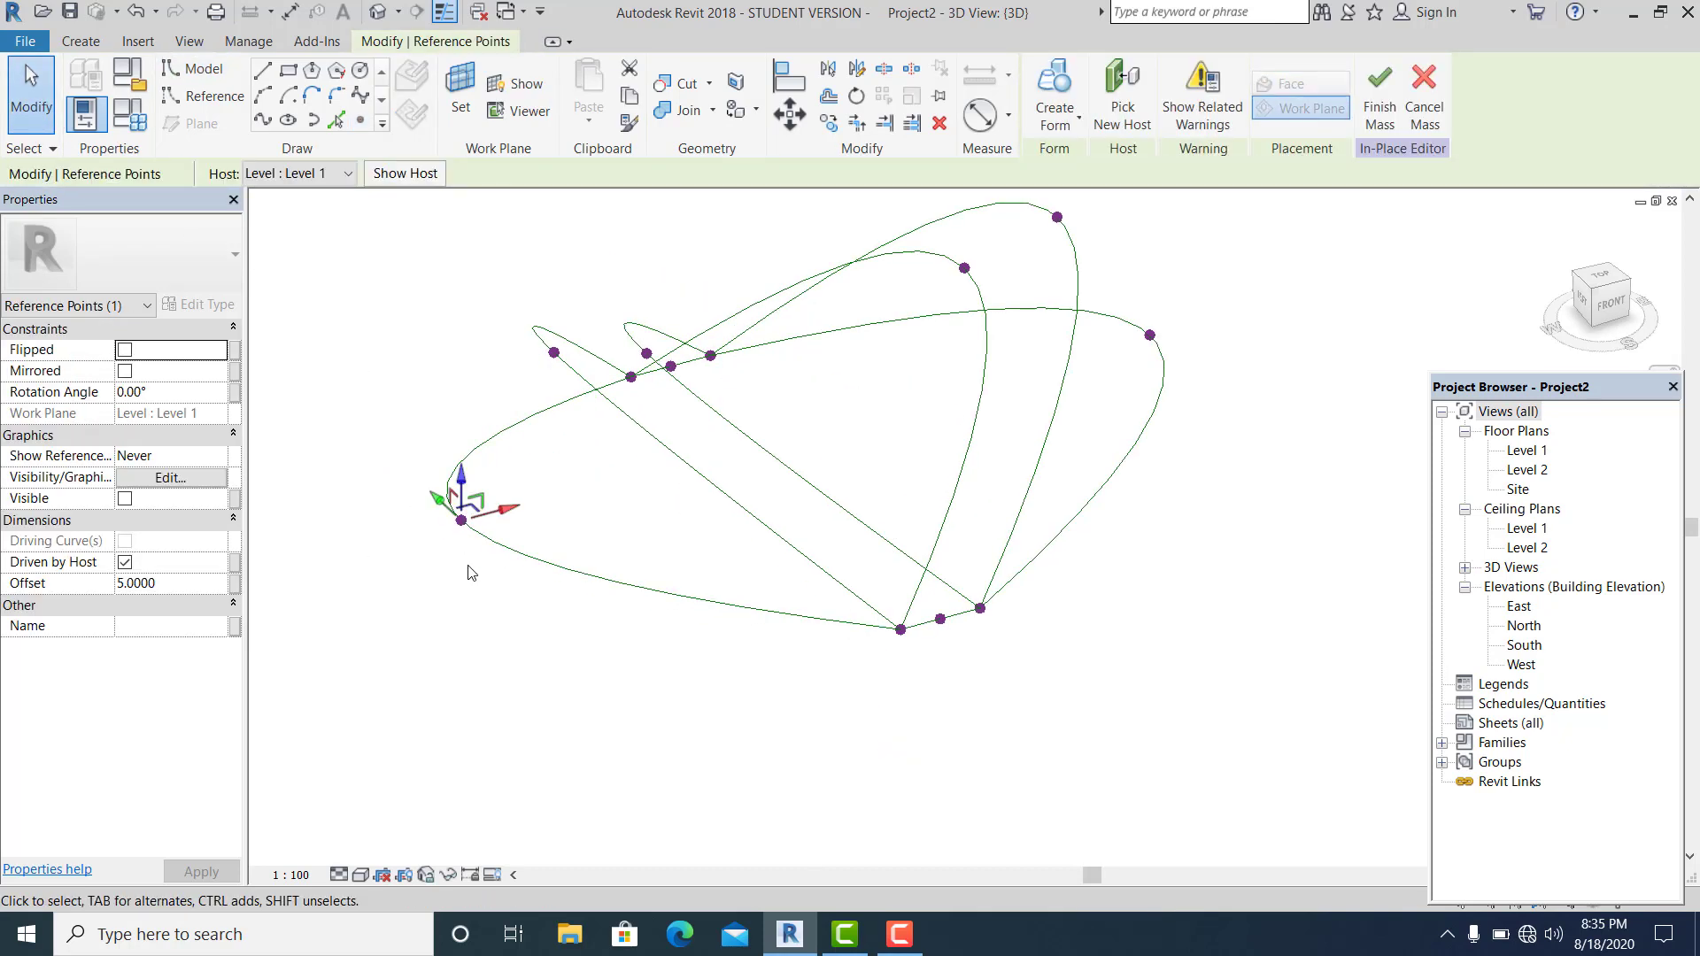
{"action": "middle_click_drag", "start_coordinate": [470, 569], "coordinate": [518, 548]}
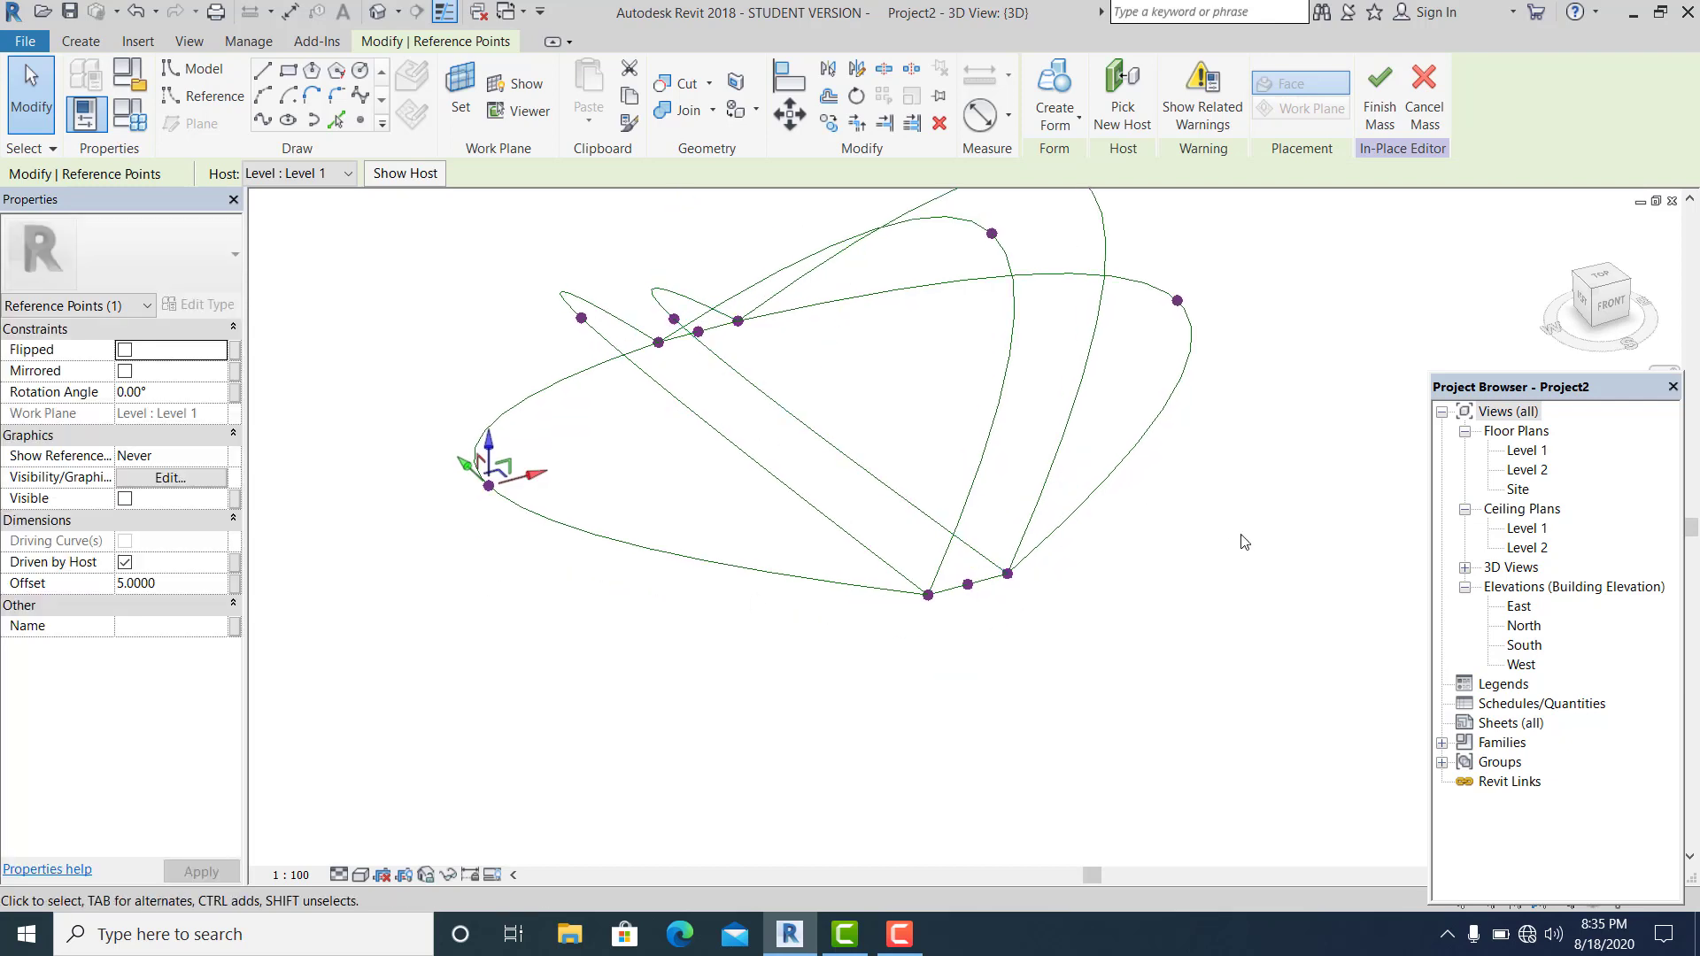
{"action": "left_click", "coordinate": [1227, 134]}
{"action": "double_click", "coordinate": [1527, 646]}
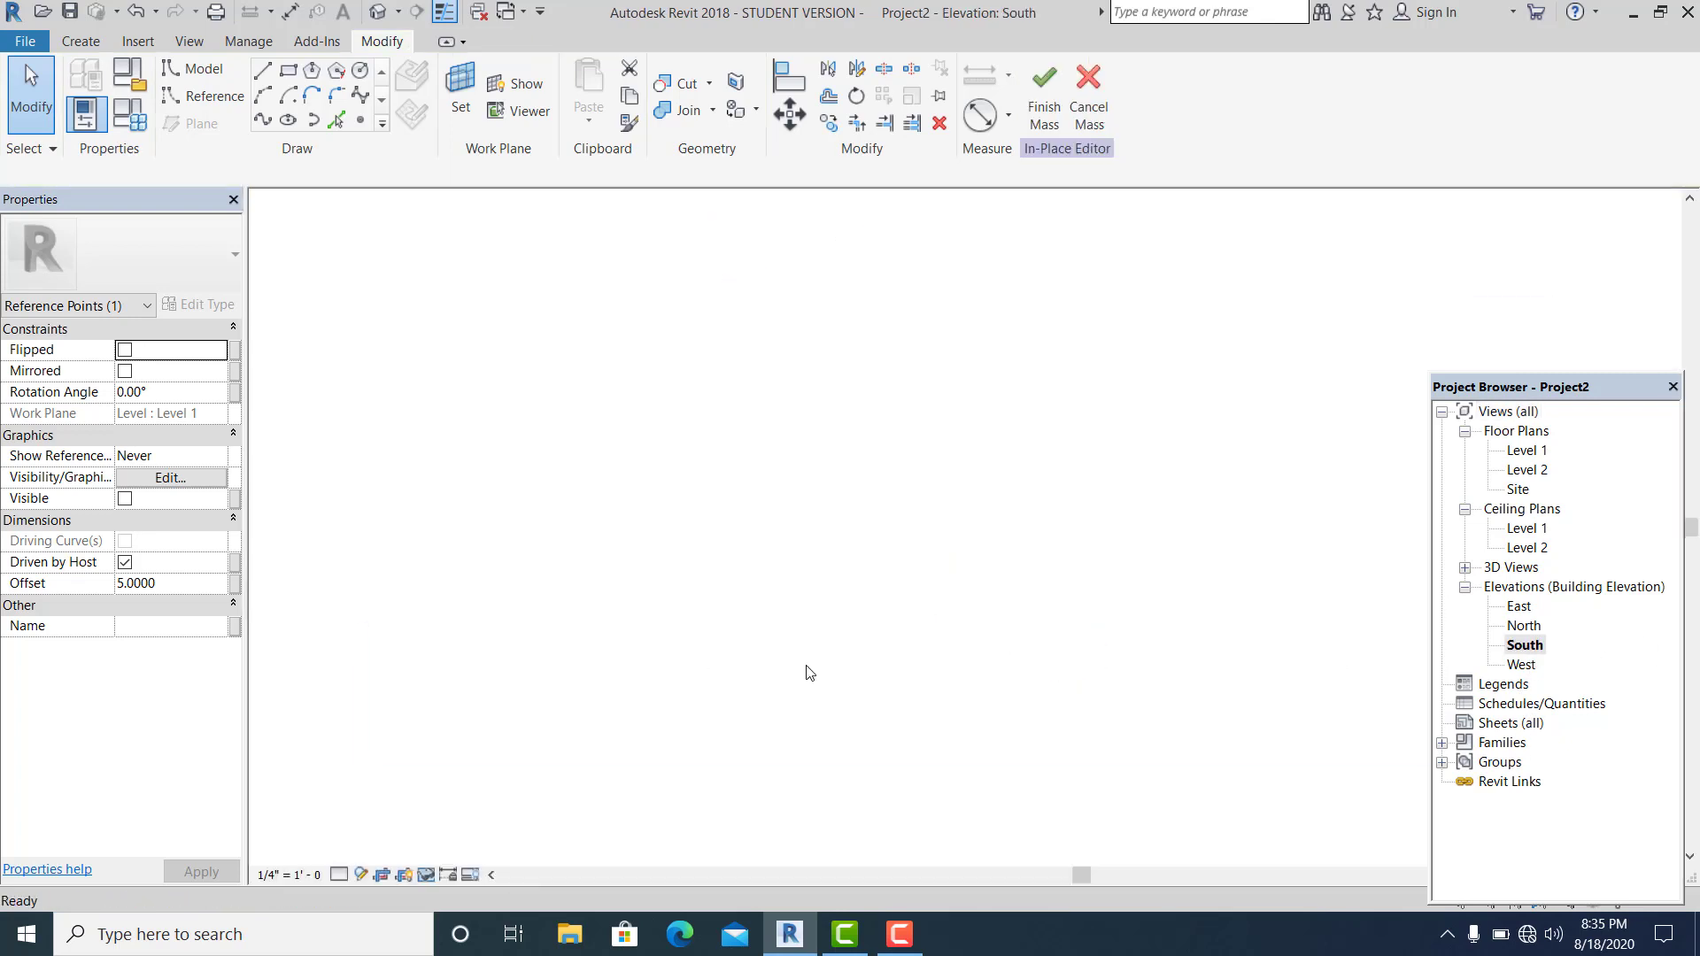
{"action": "scroll", "coordinate": [751, 728], "scroll_direction": "down", "scroll_amount": 1}
{"action": "middle_click_drag", "start_coordinate": [749, 733], "coordinate": [1048, 772]}
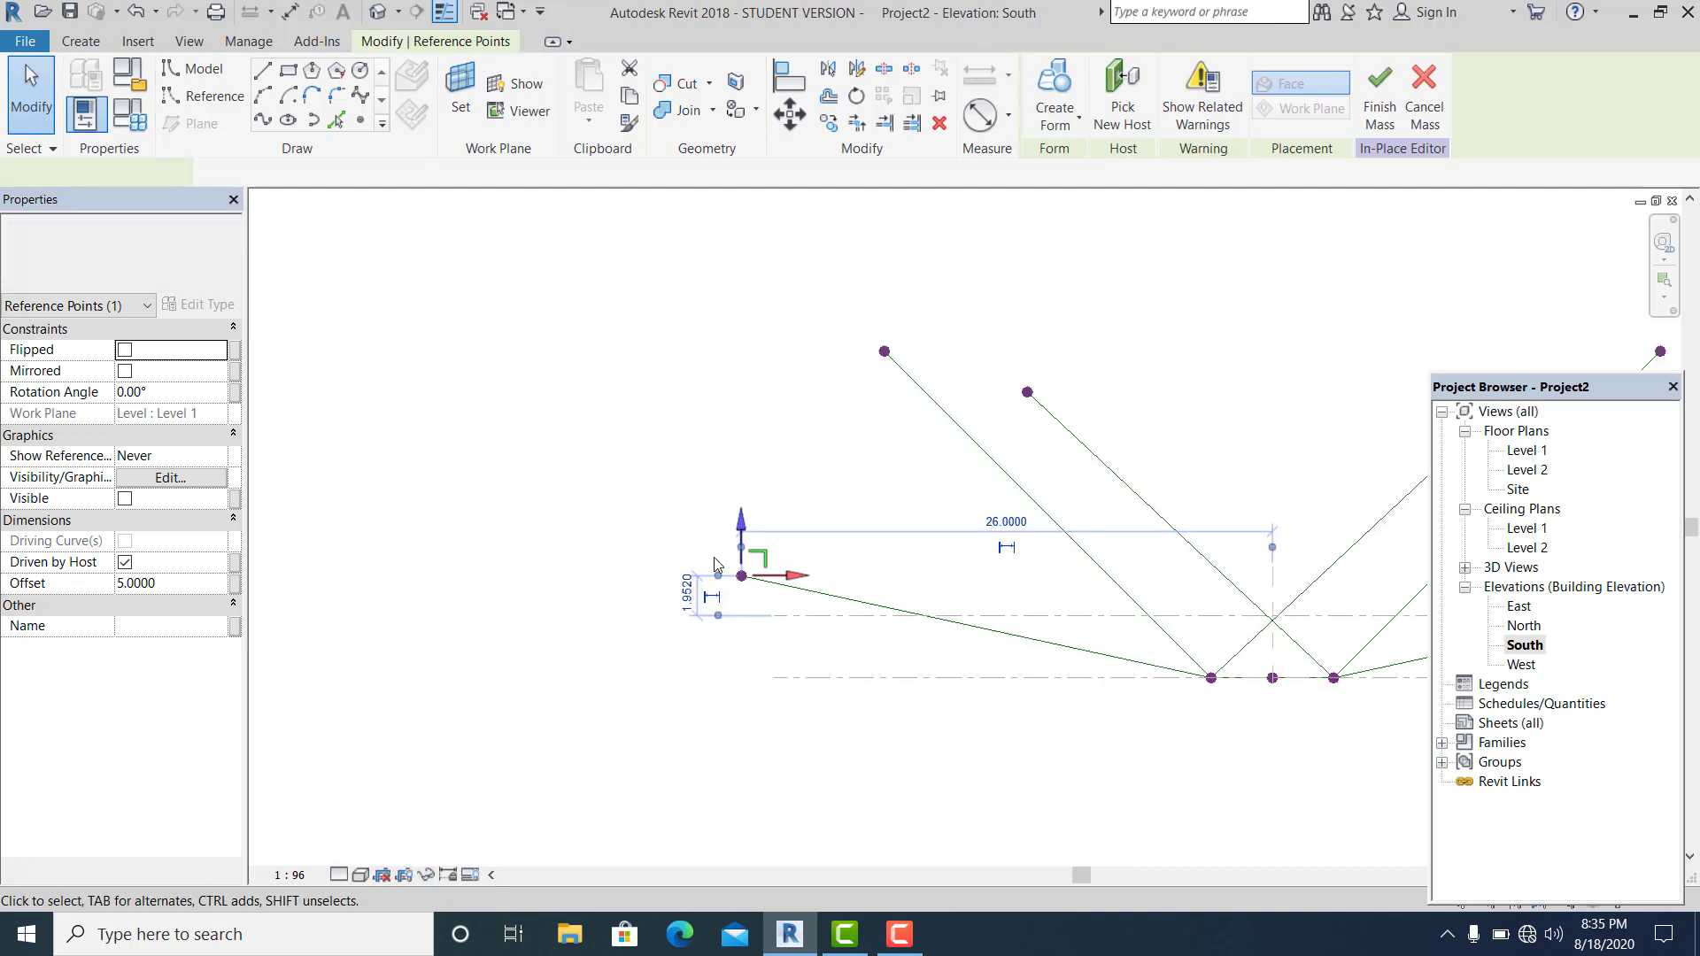
{"action": "left_click_drag", "start_coordinate": [741, 522], "coordinate": [744, 626]}
{"action": "left_click", "coordinate": [725, 733]}
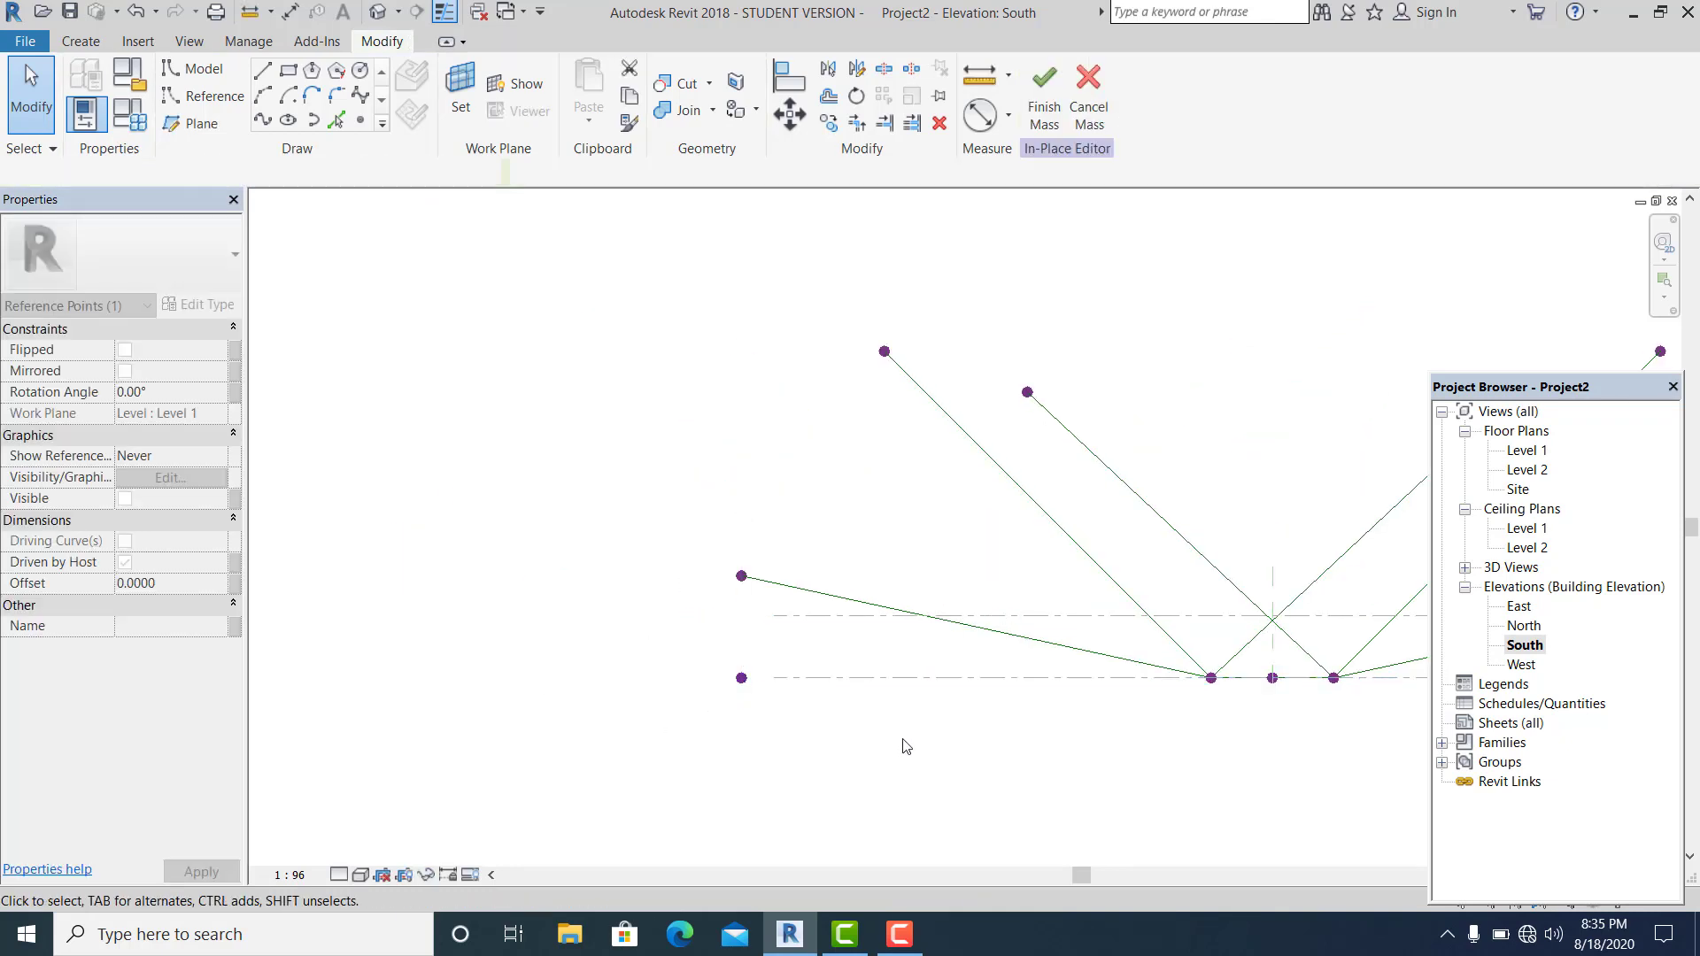
Move the duplicate outermost east reference point straight down to Level 1, at offset 0
{"action": "middle_click_drag", "start_coordinate": [898, 736], "coordinate": [695, 679]}
{"action": "middle_click_drag", "start_coordinate": [924, 701], "coordinate": [635, 712]}
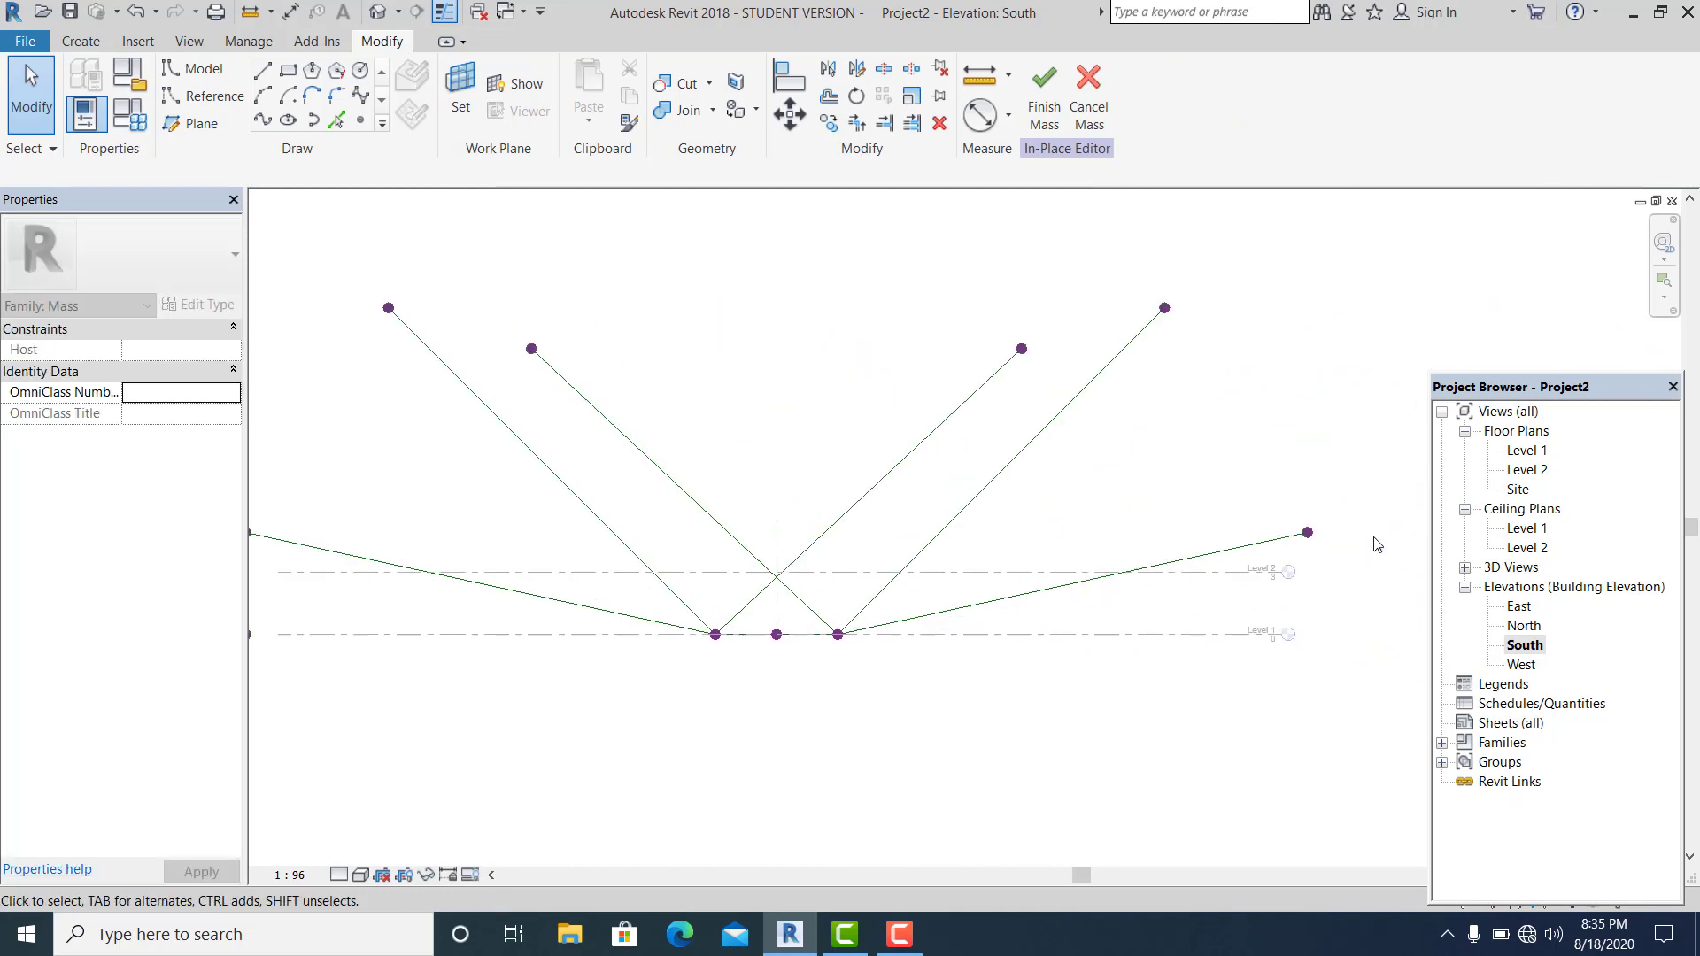
{"action": "left_click", "coordinate": [1316, 544]}
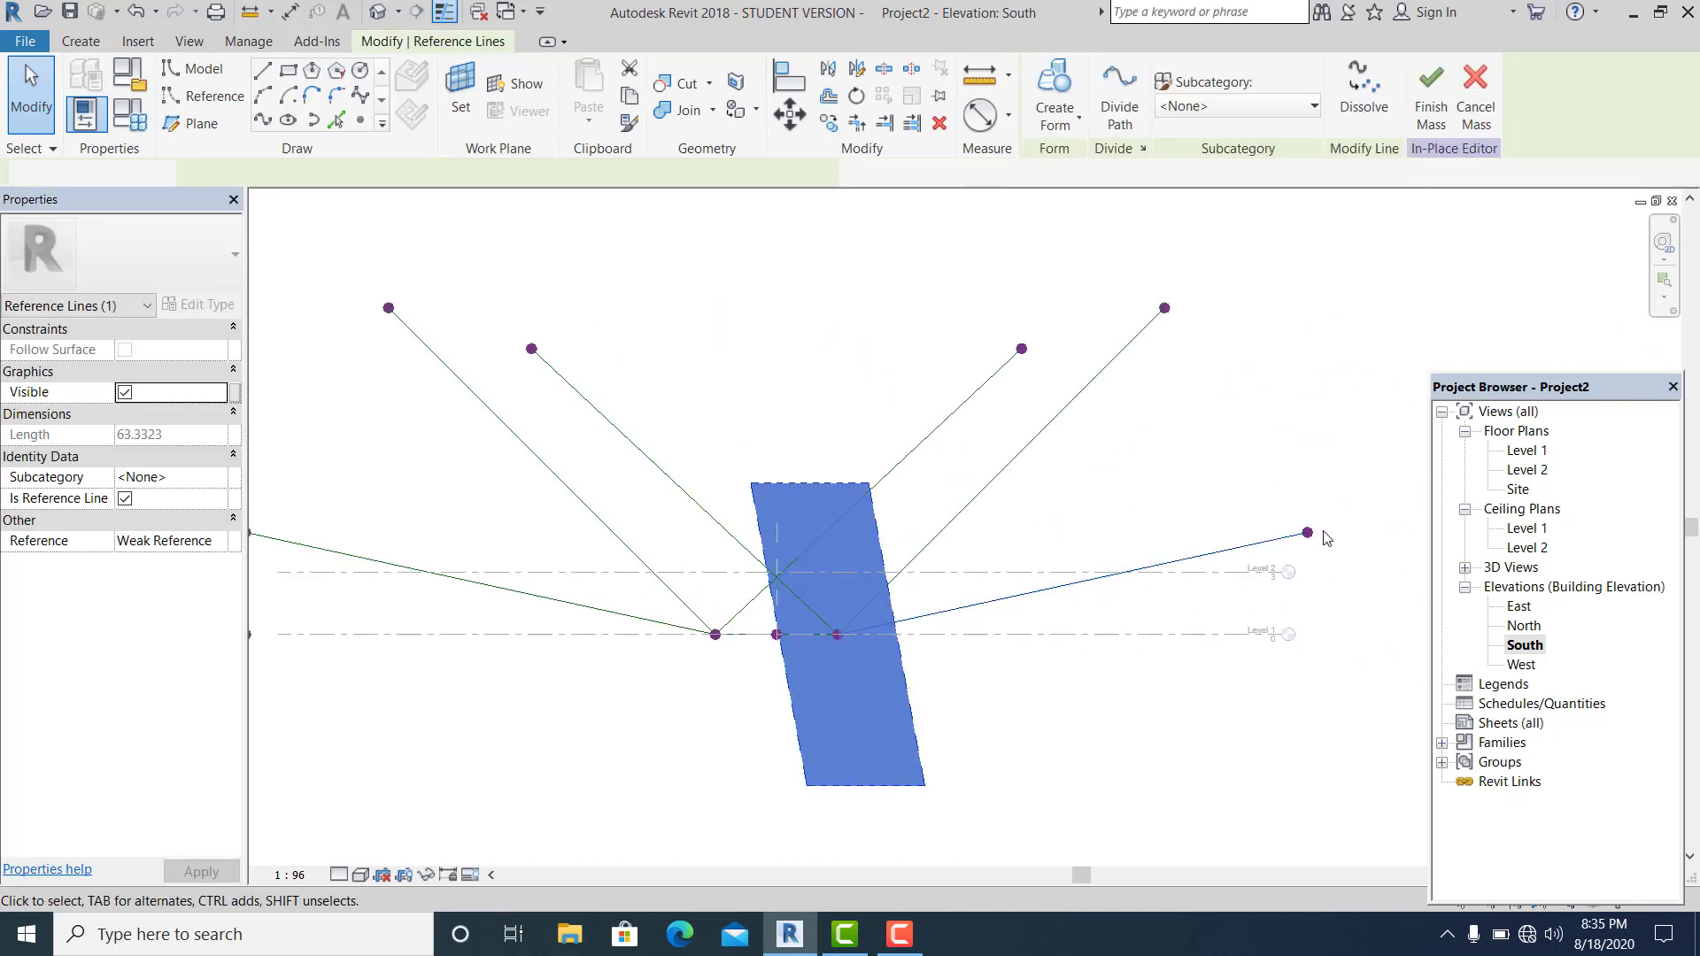
{"action": "key", "text": "Escape"}
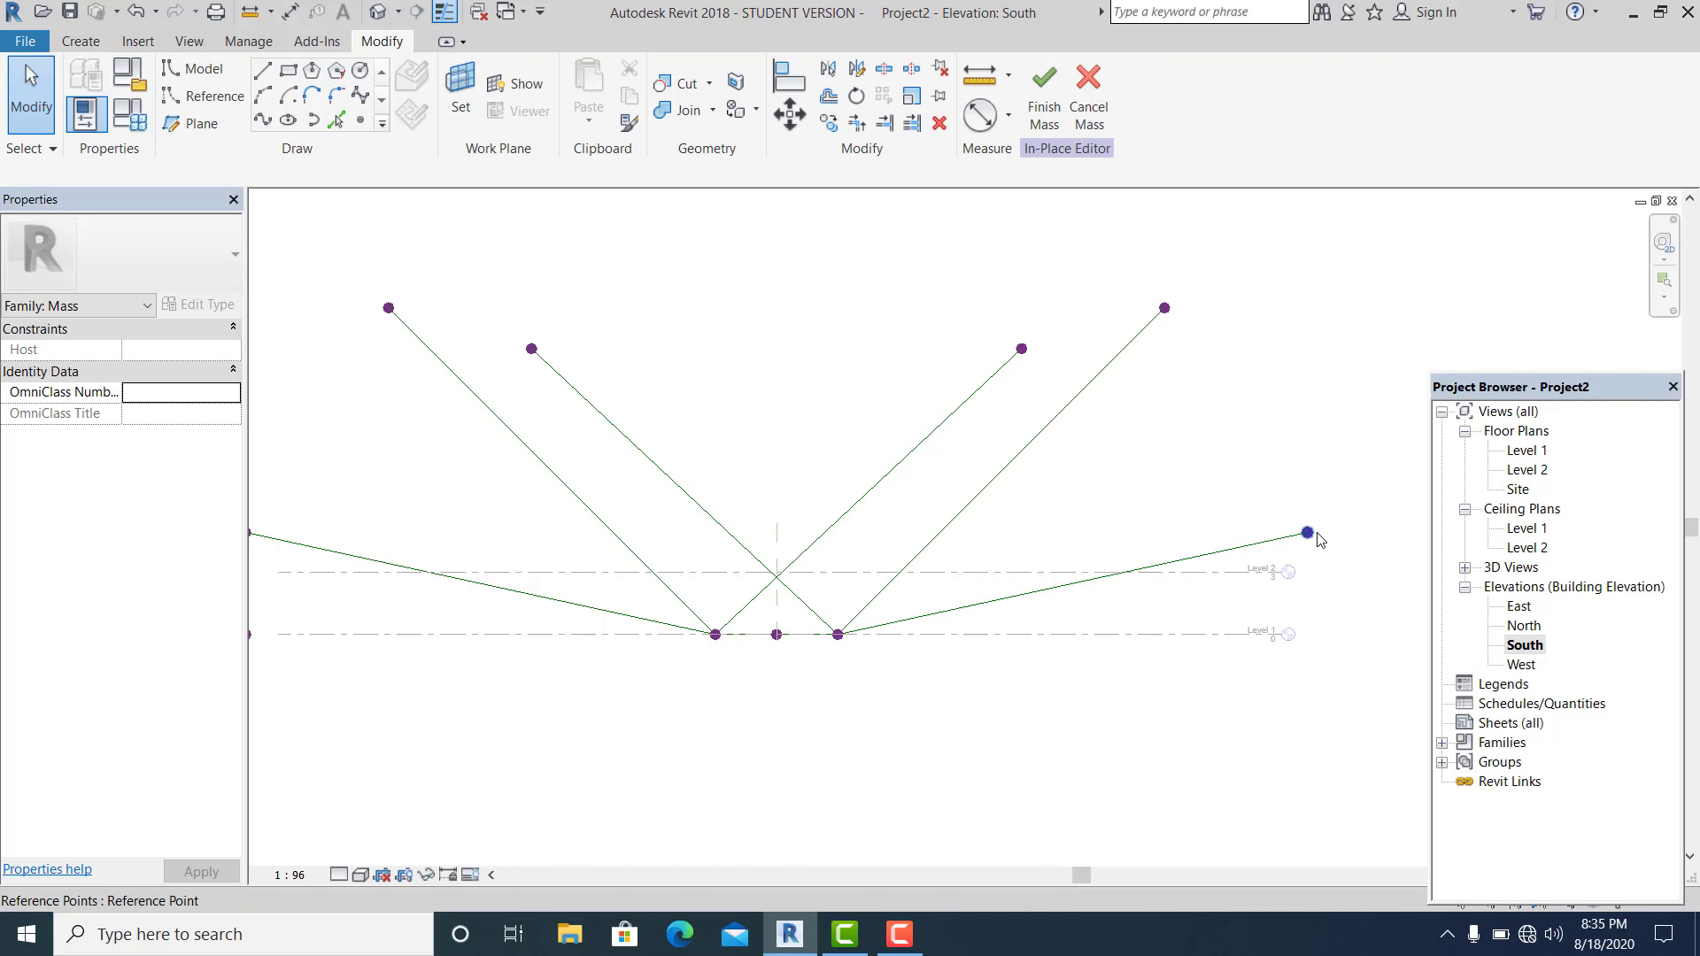
{"action": "left_click", "coordinate": [1319, 540]}
{"action": "left_click_drag", "start_coordinate": [1317, 555], "coordinate": [1317, 656]}
{"action": "left_click", "coordinate": [1357, 462]}
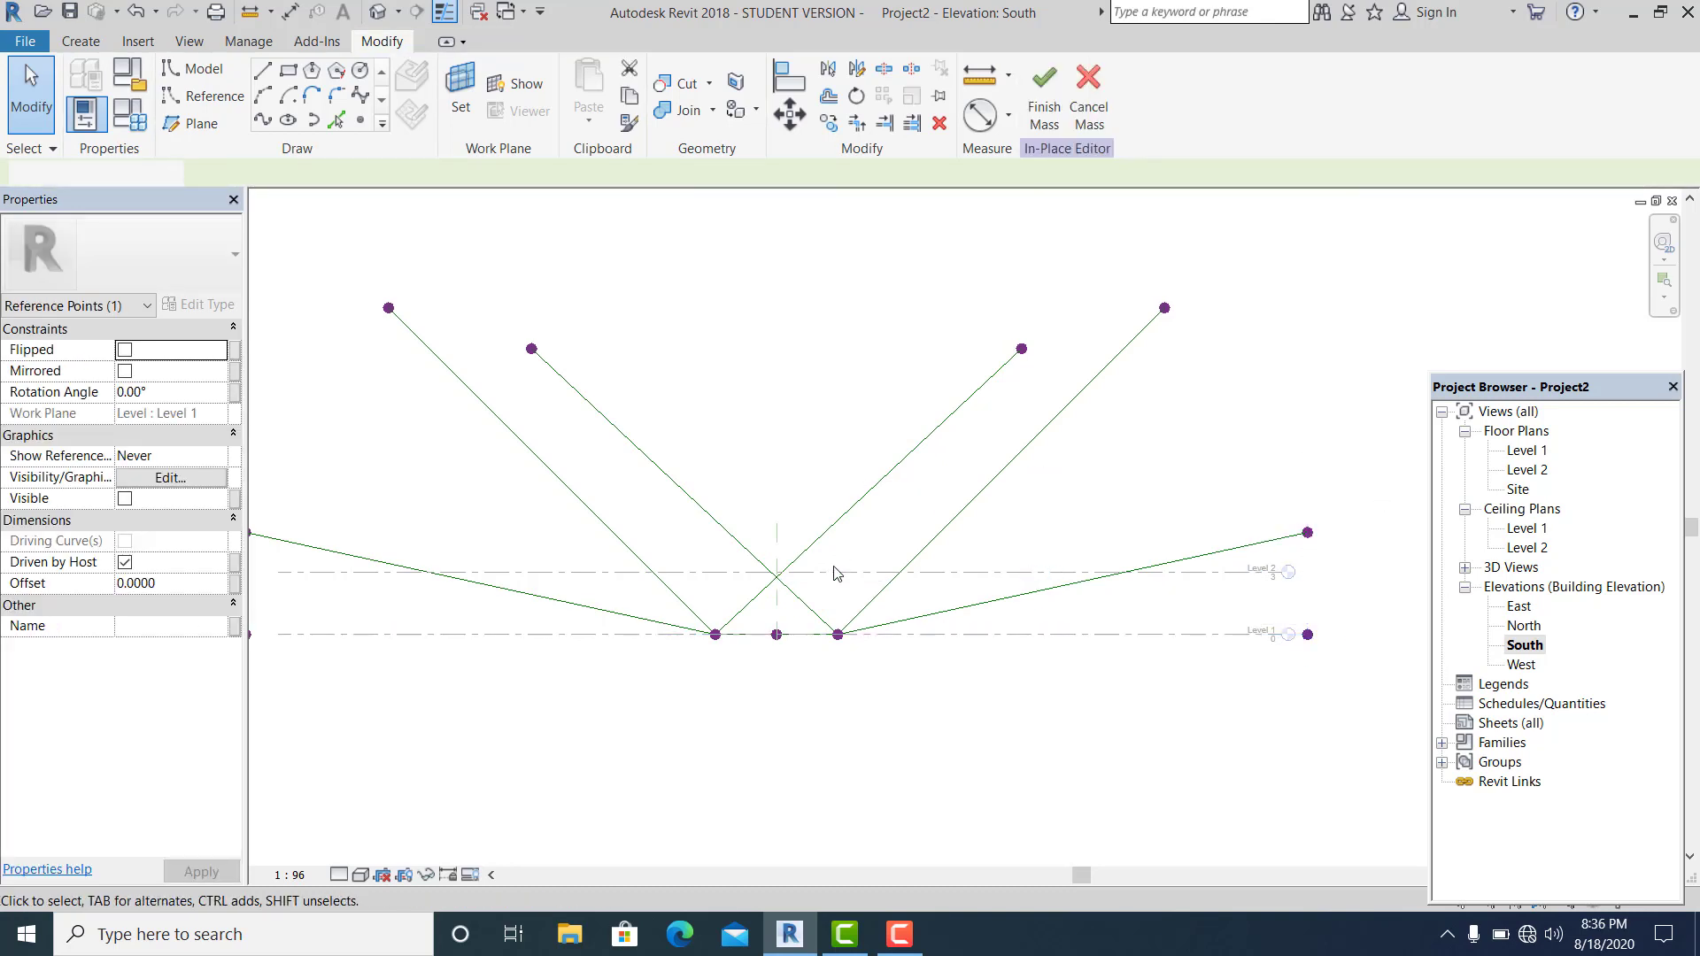
In the 3D view, draw a spline through the lowered west point and the two west end points, and make it a reference line
{"action": "scroll", "coordinate": [832, 577], "scroll_direction": "down", "scroll_amount": 3}
{"action": "middle_click_drag", "start_coordinate": [730, 653], "coordinate": [755, 672]}
{"action": "scroll", "coordinate": [765, 671], "scroll_direction": "up", "scroll_amount": 2}
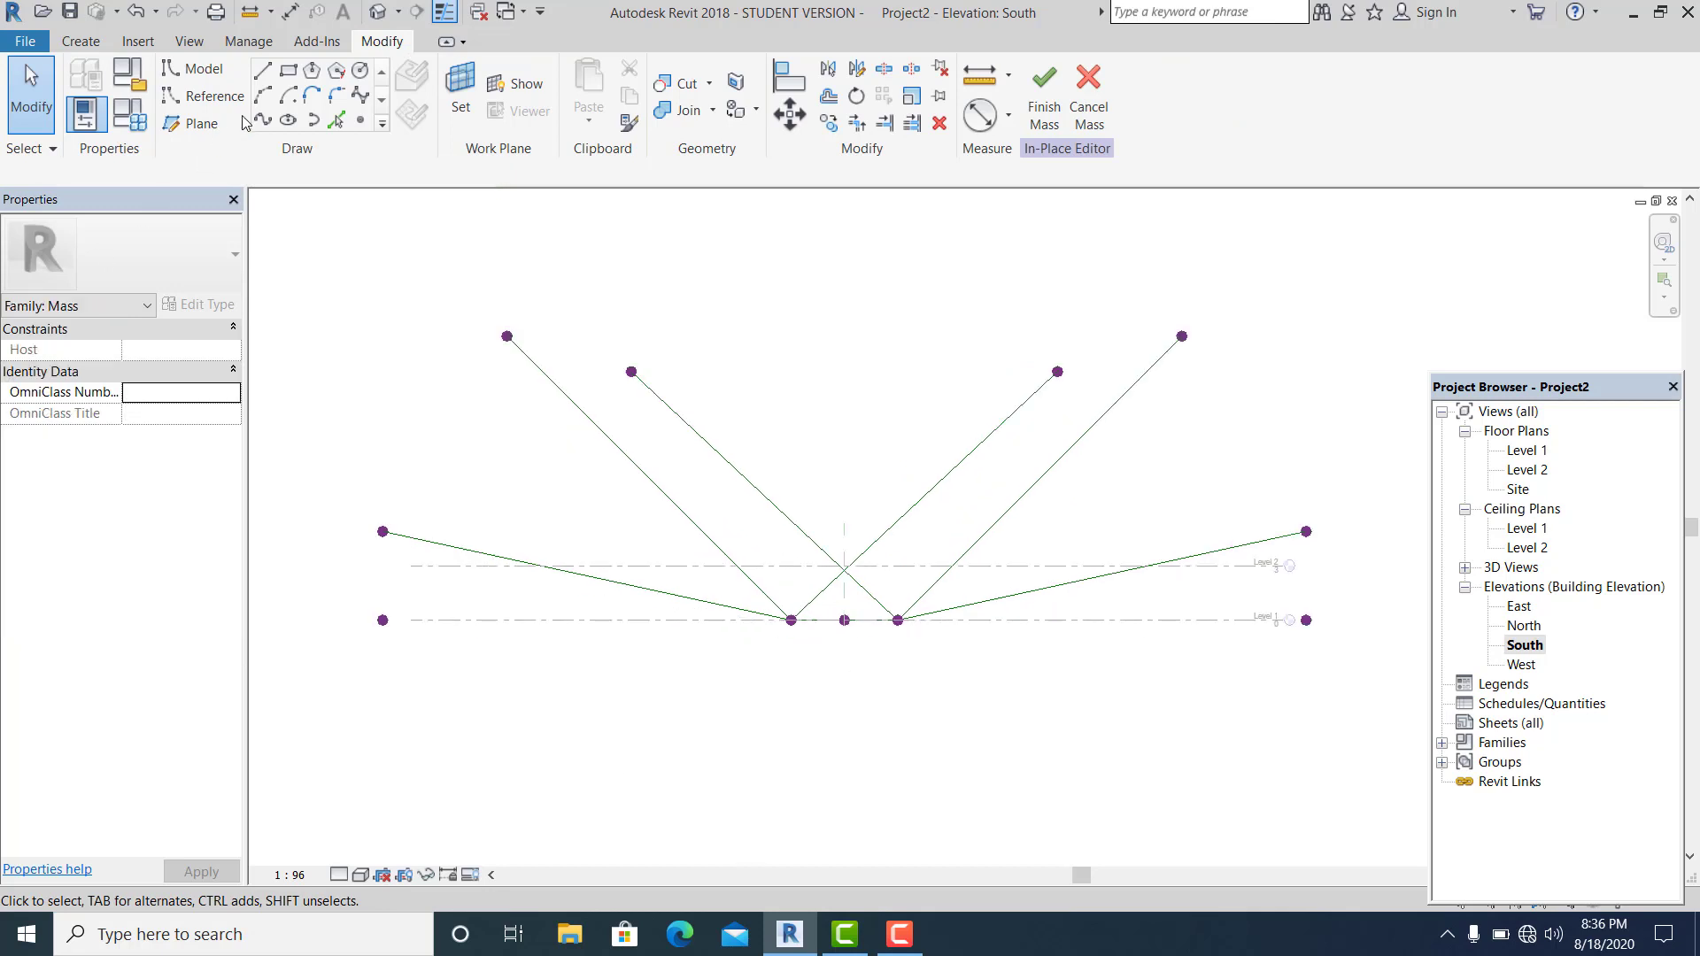
{"action": "left_click", "coordinate": [377, 13]}
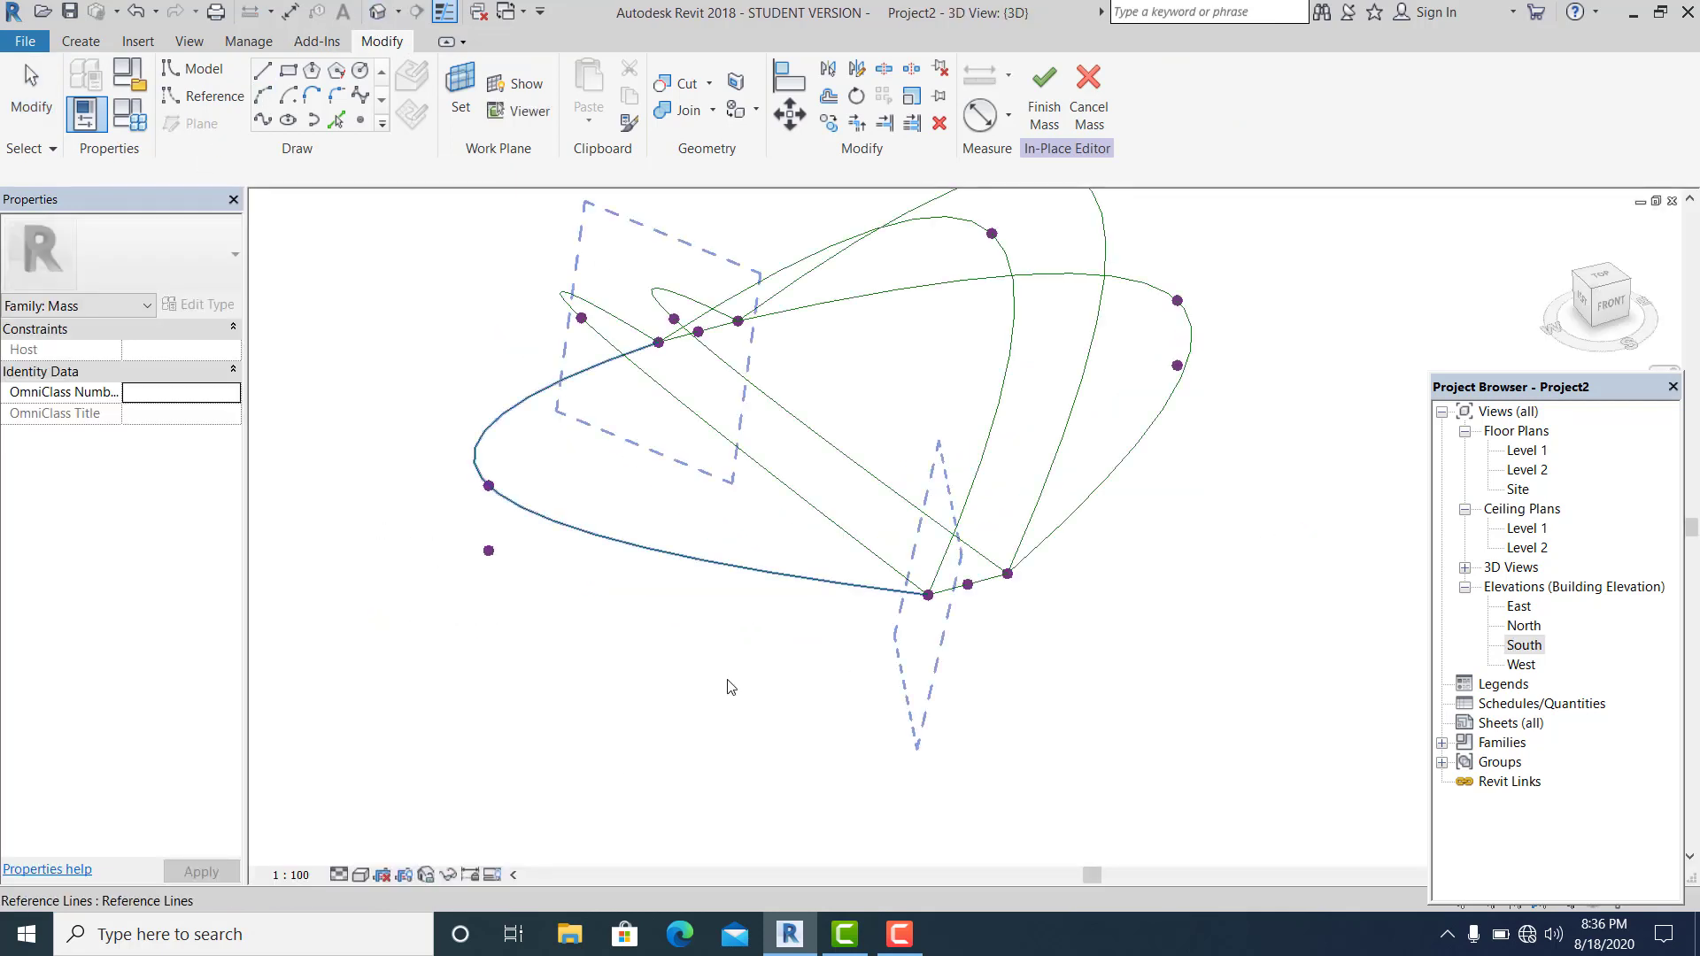
{"action": "left_click", "coordinate": [928, 595]}
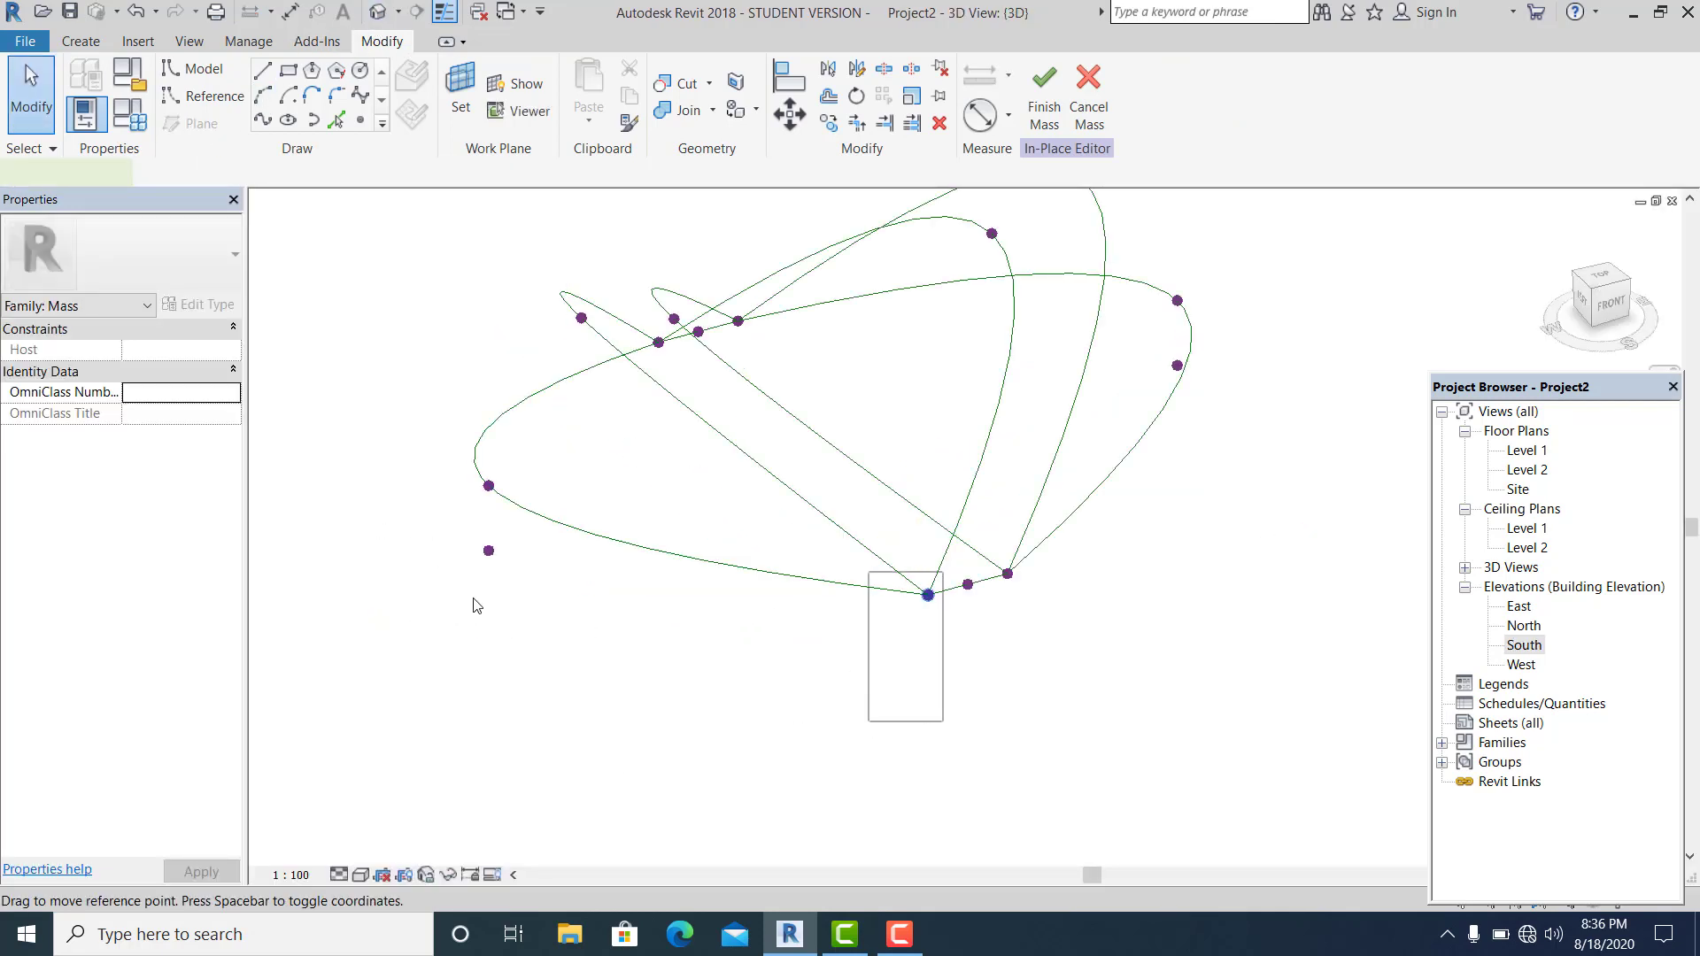
{"action": "left_click", "coordinate": [657, 343], "text": "ctrl"}
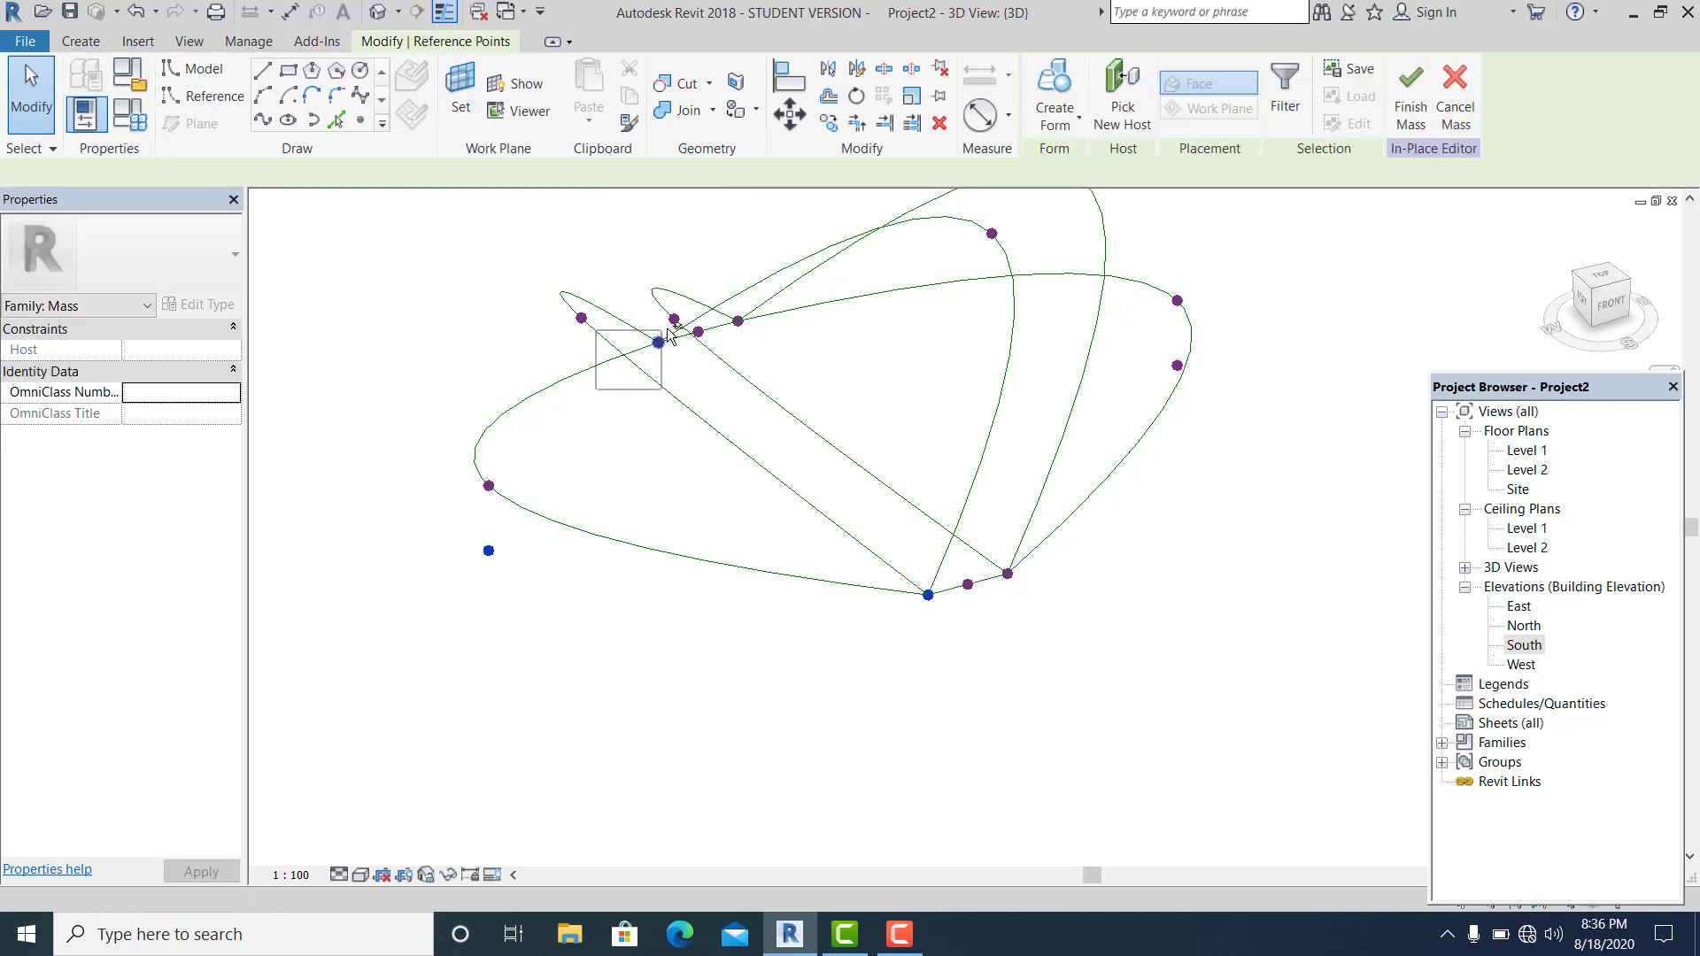
{"action": "left_click", "coordinate": [263, 119]}
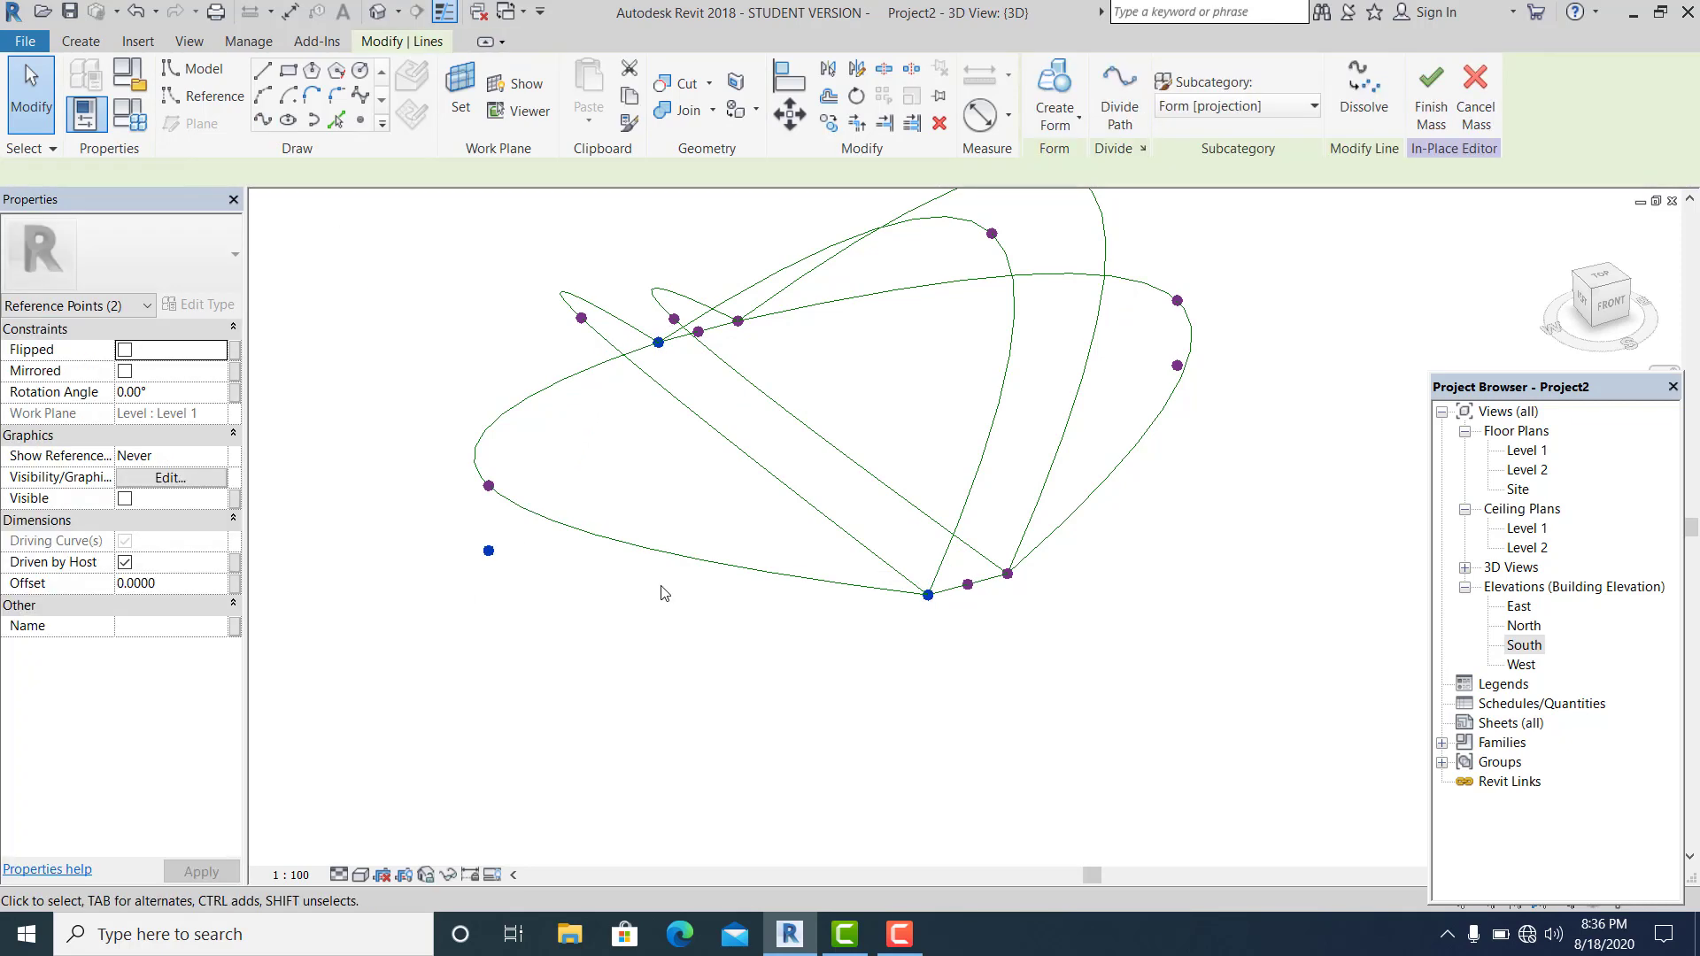
{"action": "left_click", "coordinate": [126, 519]}
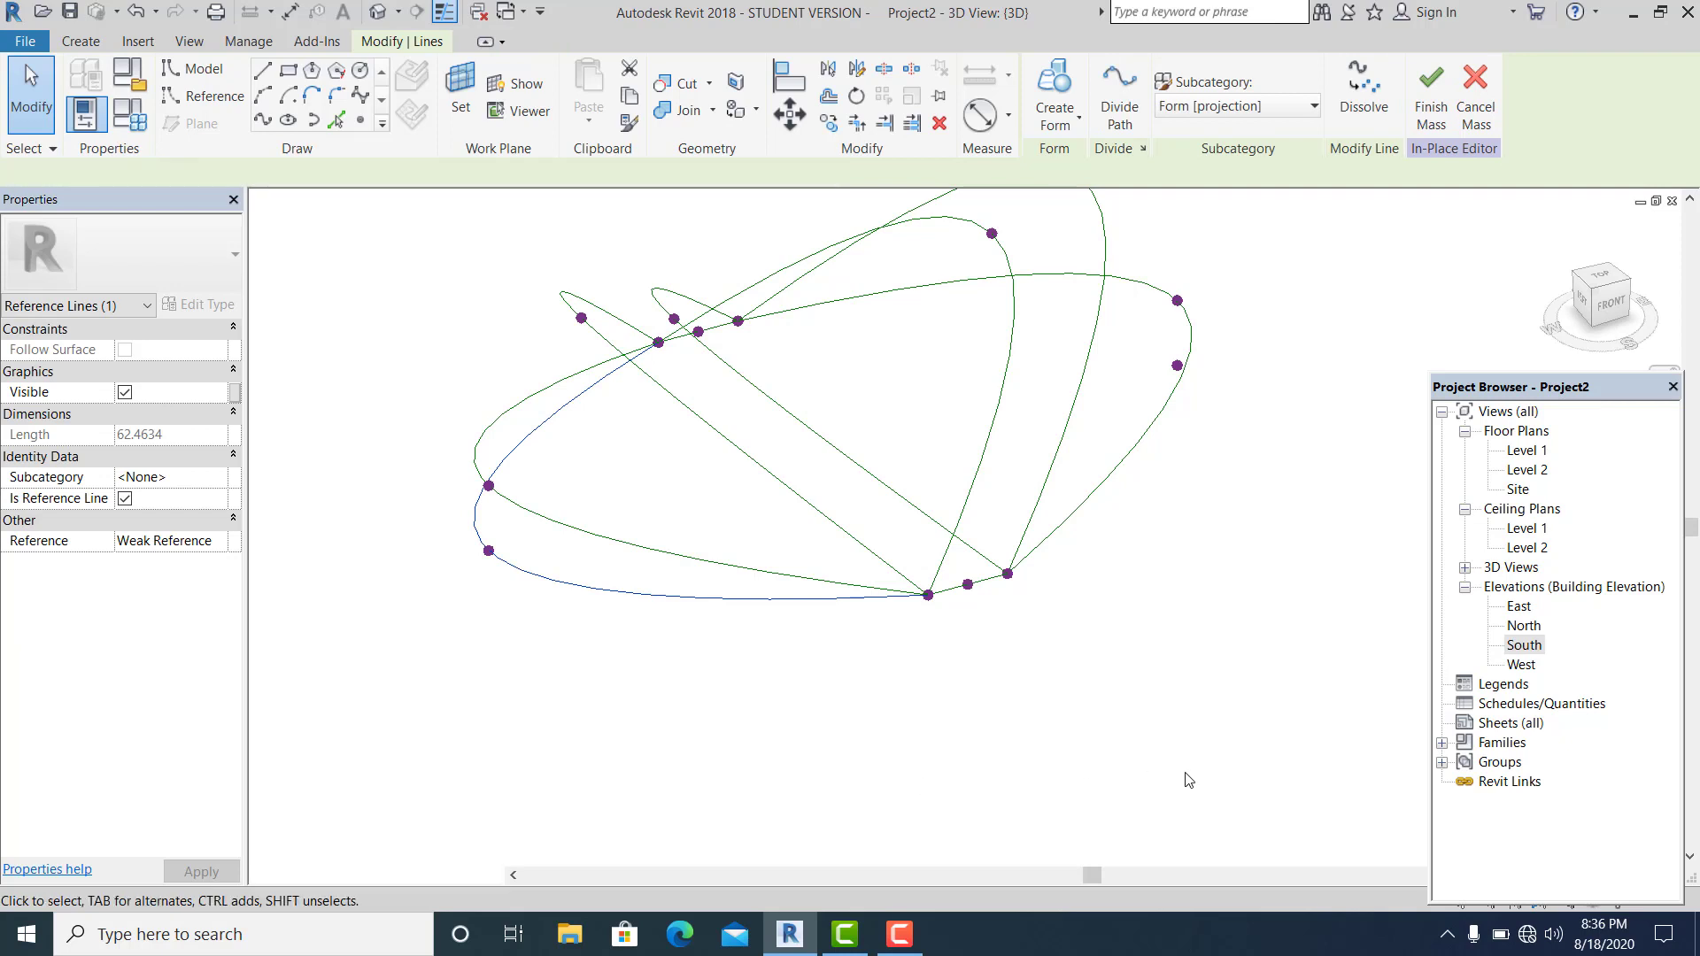
{"action": "left_click", "coordinate": [1142, 614]}
Create a spline through the lowered east point and the two east end points, and make it a reference line
{"action": "middle_click_drag", "start_coordinate": [1143, 615], "coordinate": [913, 376], "text": "shift"}
{"action": "scroll", "coordinate": [913, 376], "scroll_direction": "up", "scroll_amount": 2}
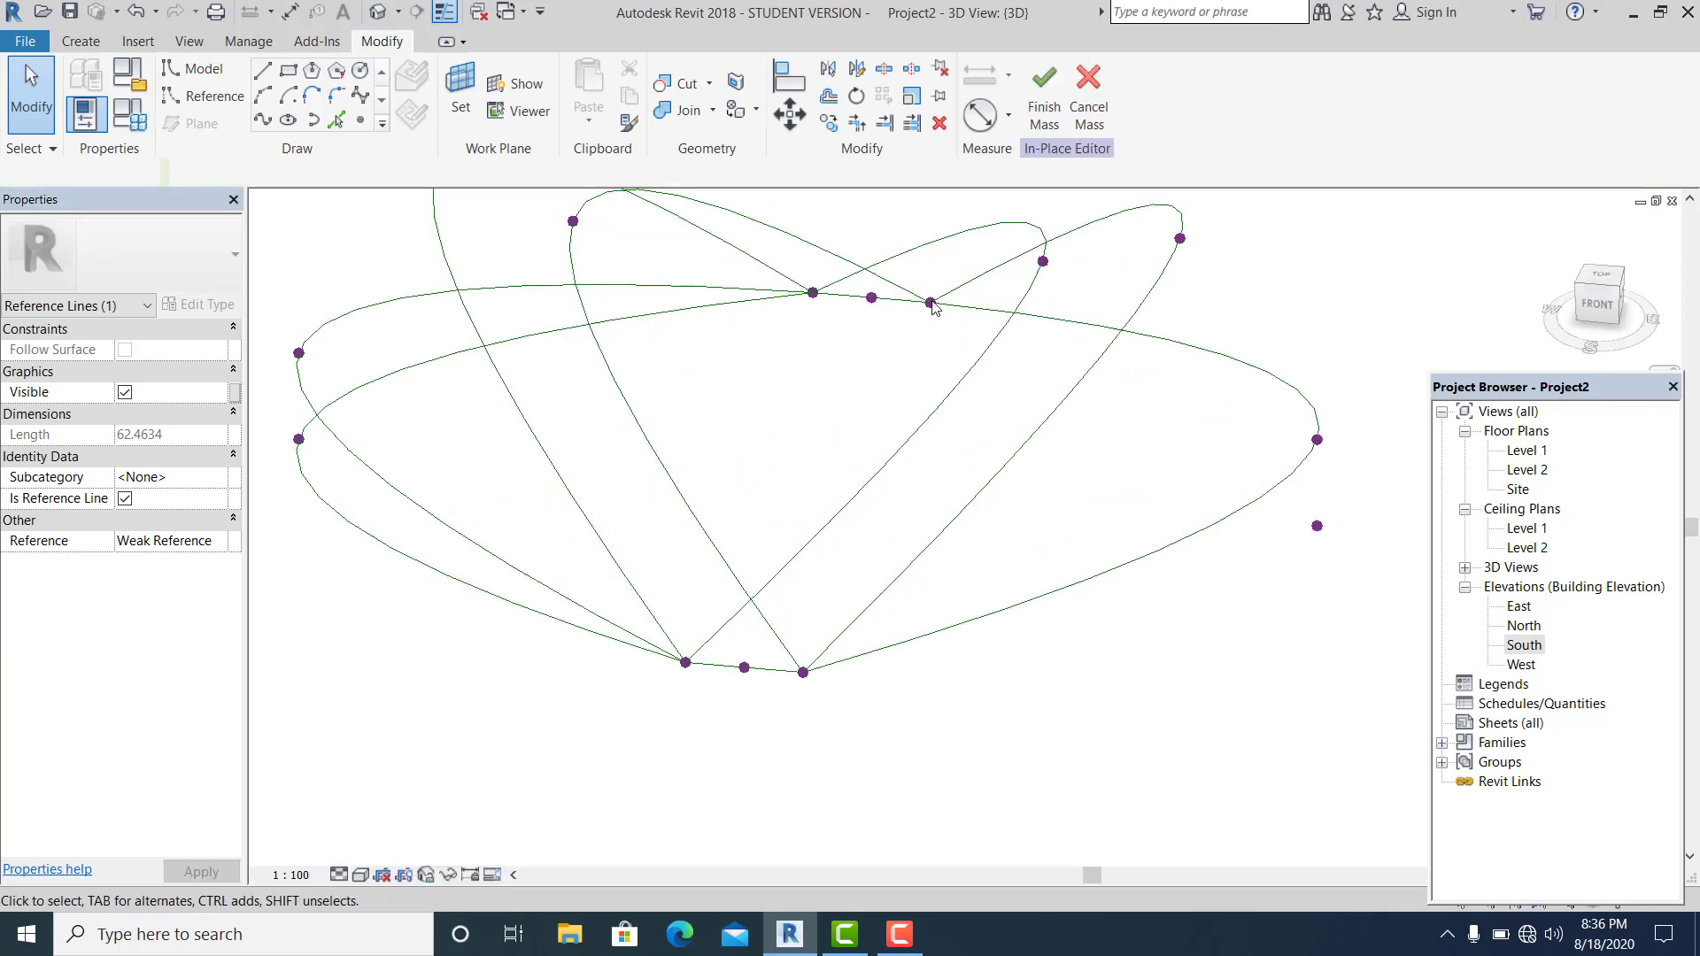
{"action": "left_click_drag", "start_coordinate": [1205, 560], "coordinate": [1362, 501], "text": "ctrl"}
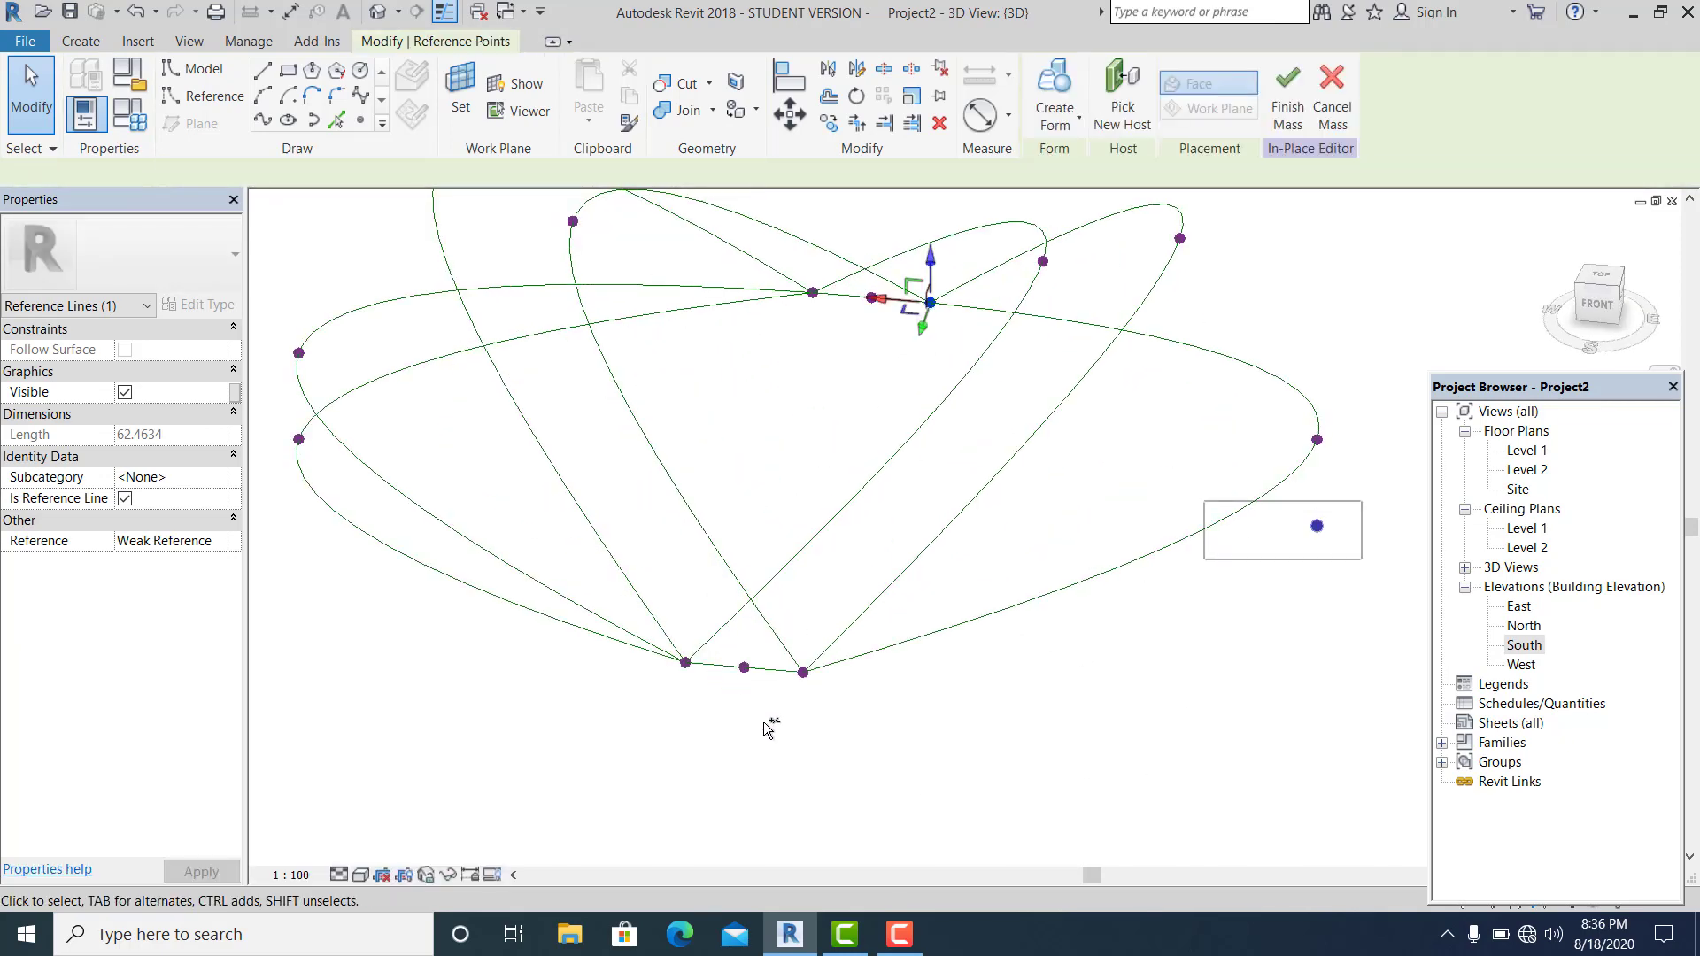
{"action": "left_click", "coordinate": [803, 672], "text": "ctrl"}
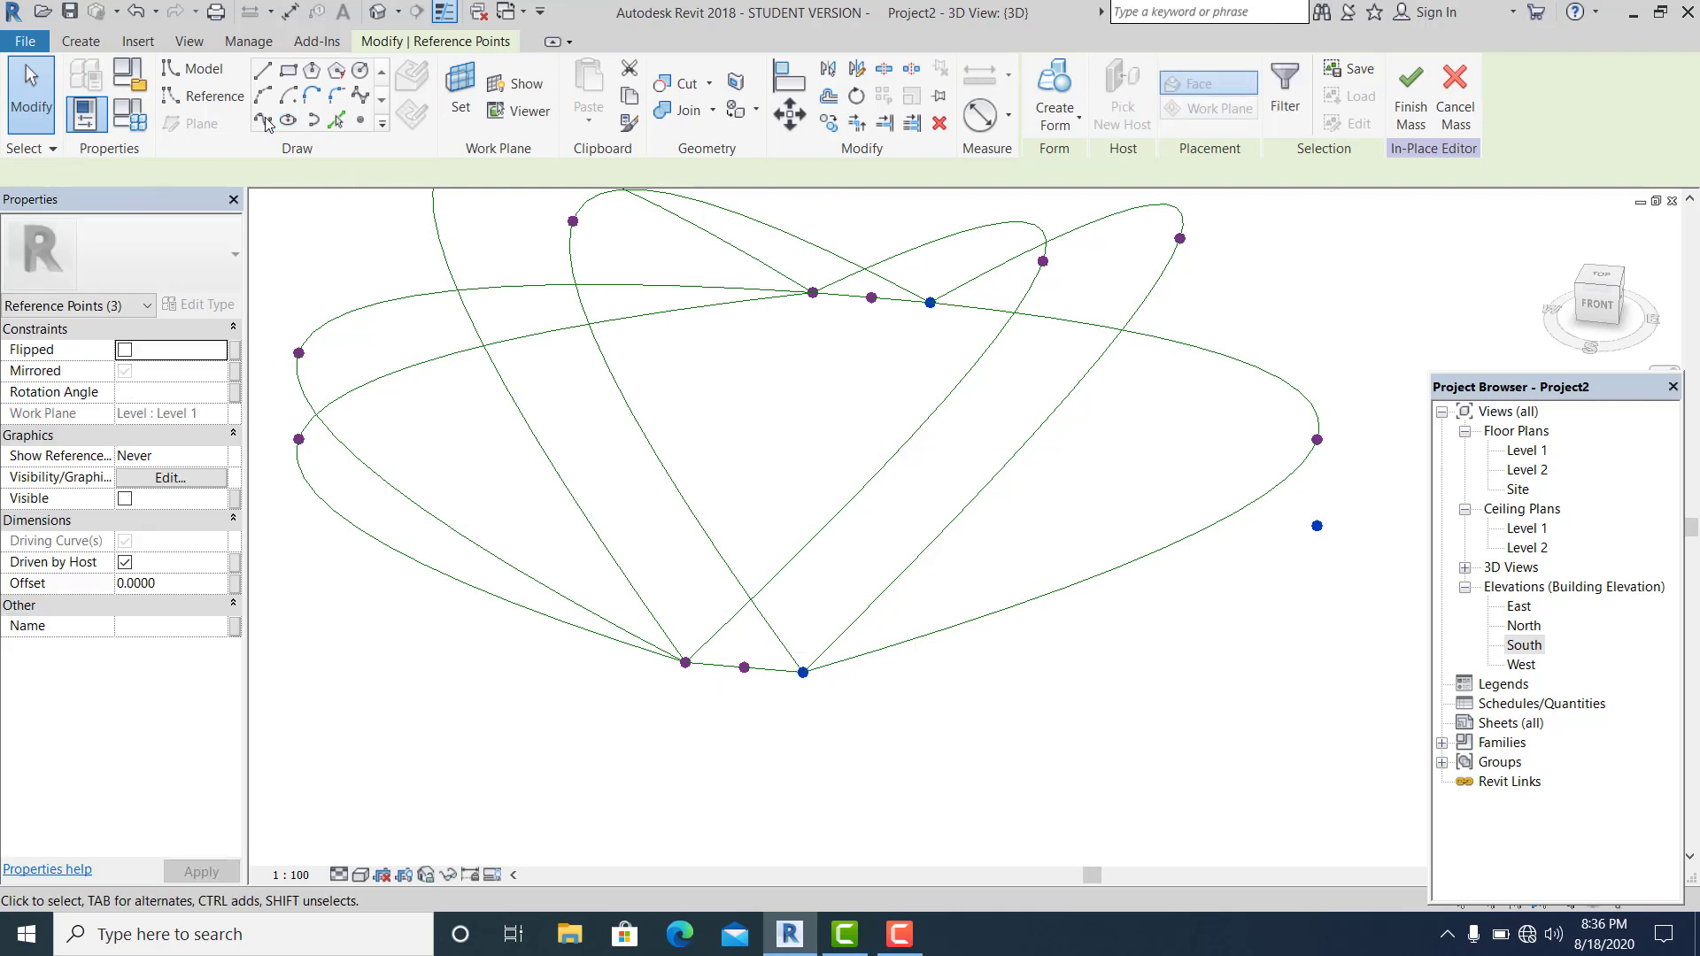
{"action": "key", "text": "s"}
{"action": "key", "text": "p"}
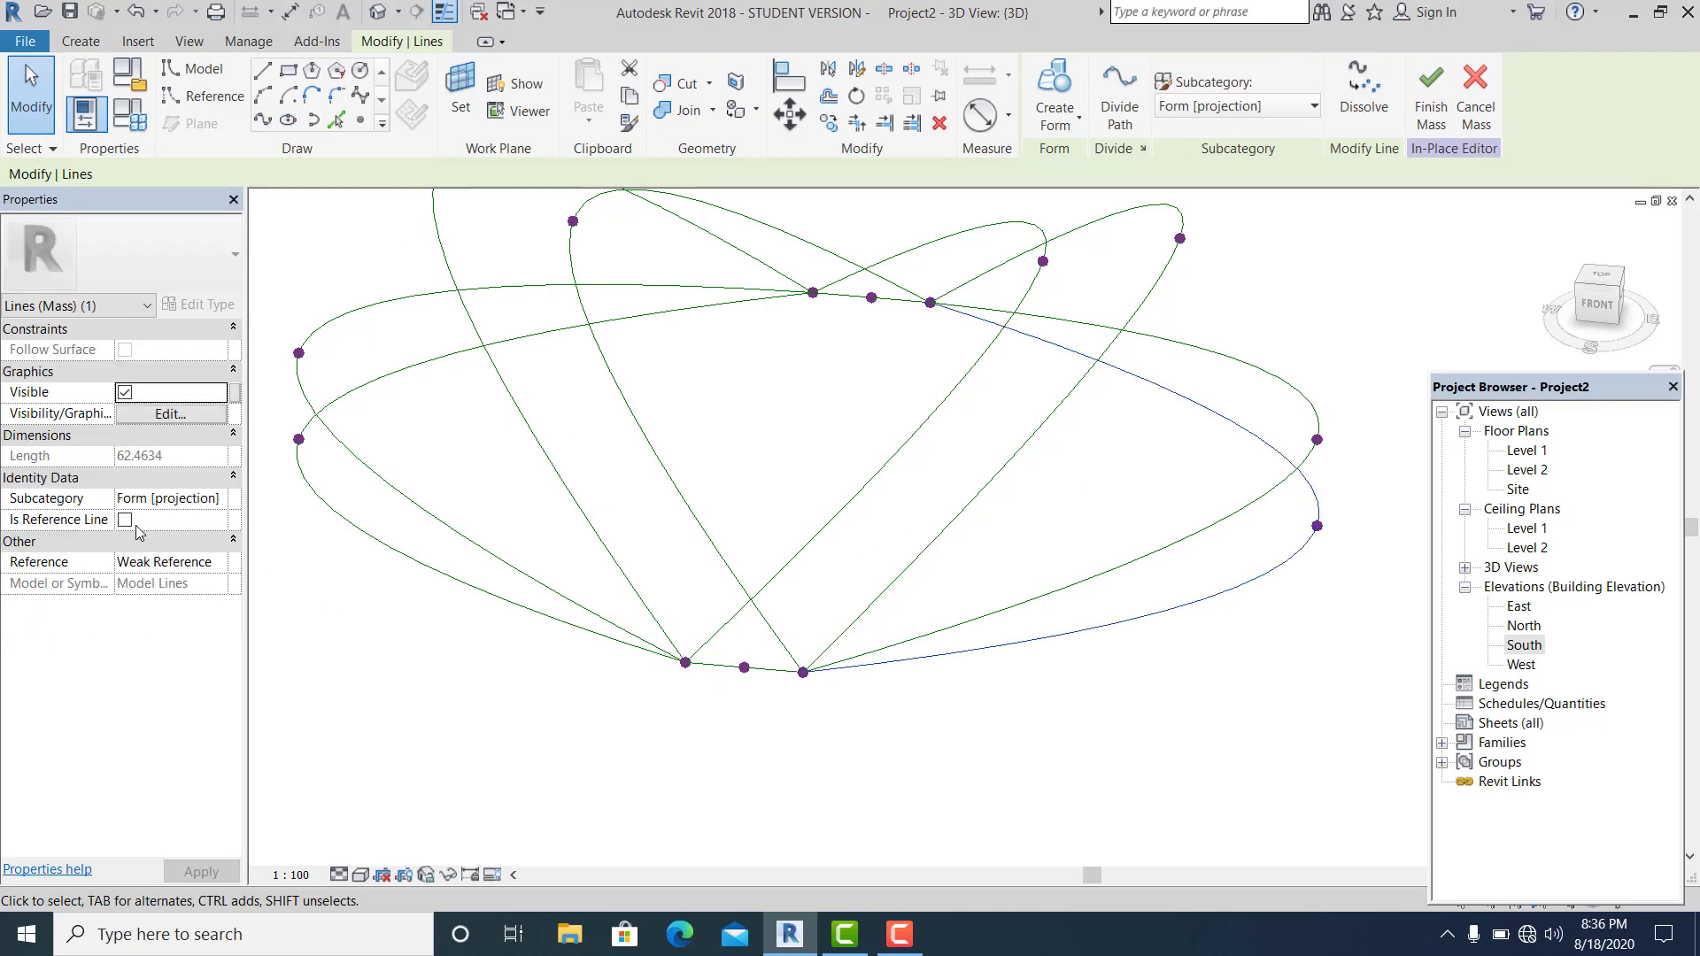
{"action": "left_click", "coordinate": [125, 520]}
Create a solid form from the upper and lower outermost west reference curves, choosing the extruded variant
{"action": "middle_click_drag", "start_coordinate": [850, 647], "coordinate": [770, 740], "text": "shift"}
{"action": "left_click", "coordinate": [823, 670]}
{"action": "left_click", "coordinate": [691, 625]}
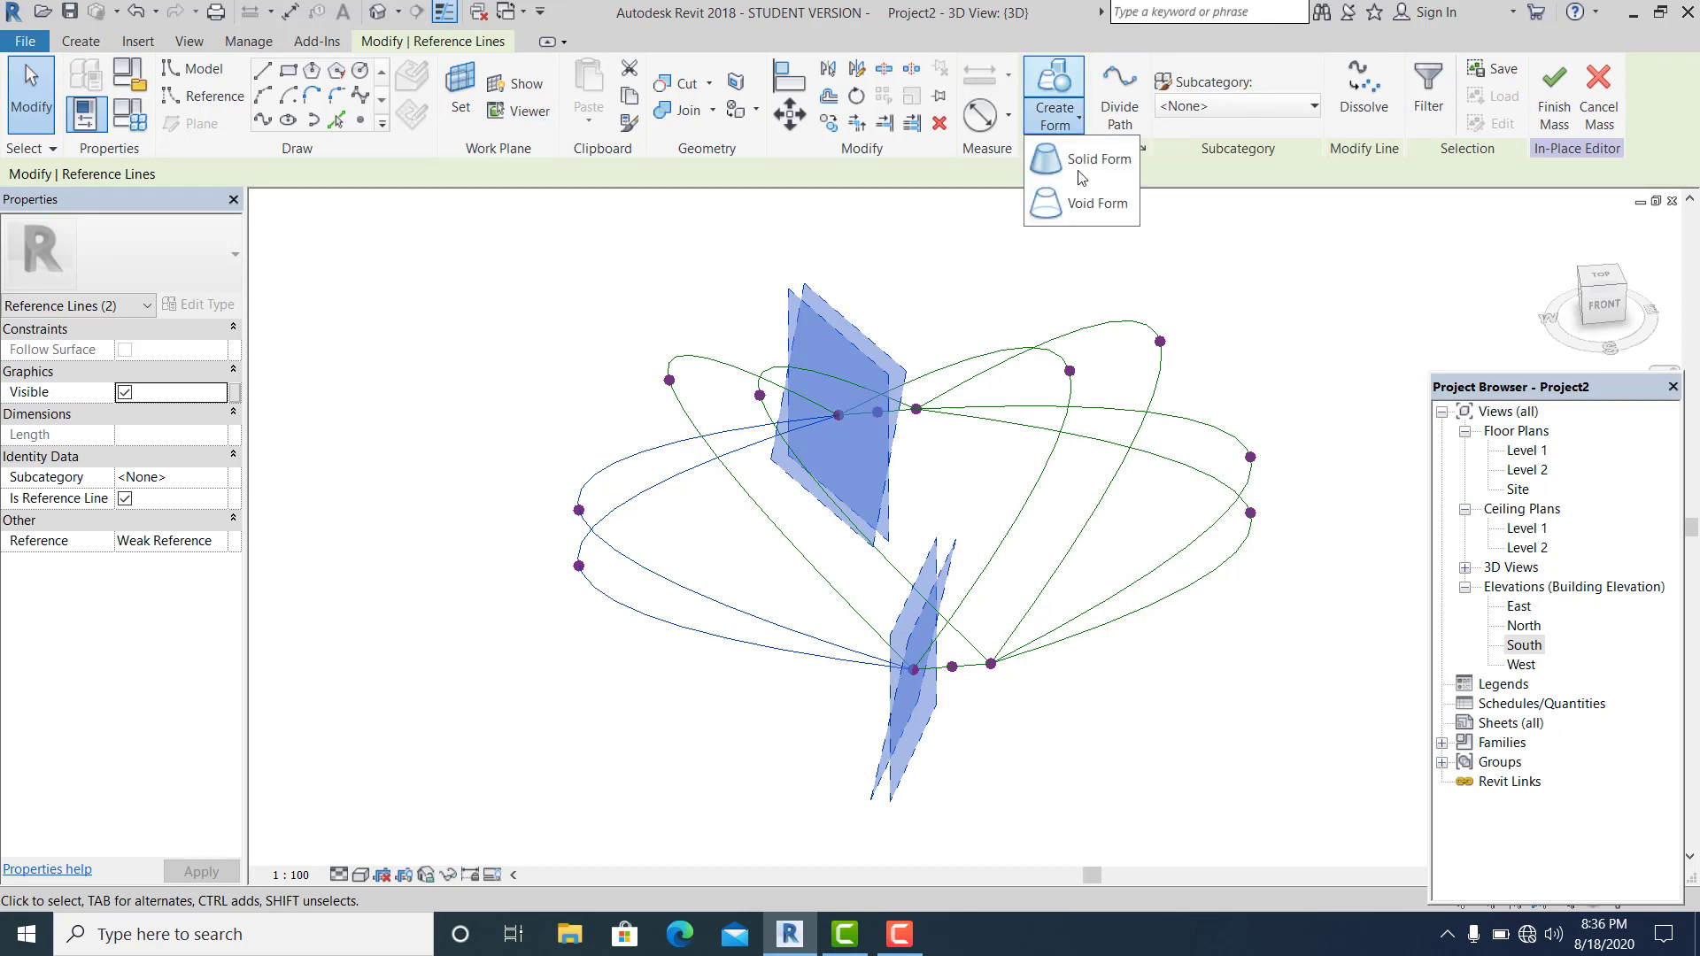
{"action": "left_click", "coordinate": [1081, 163]}
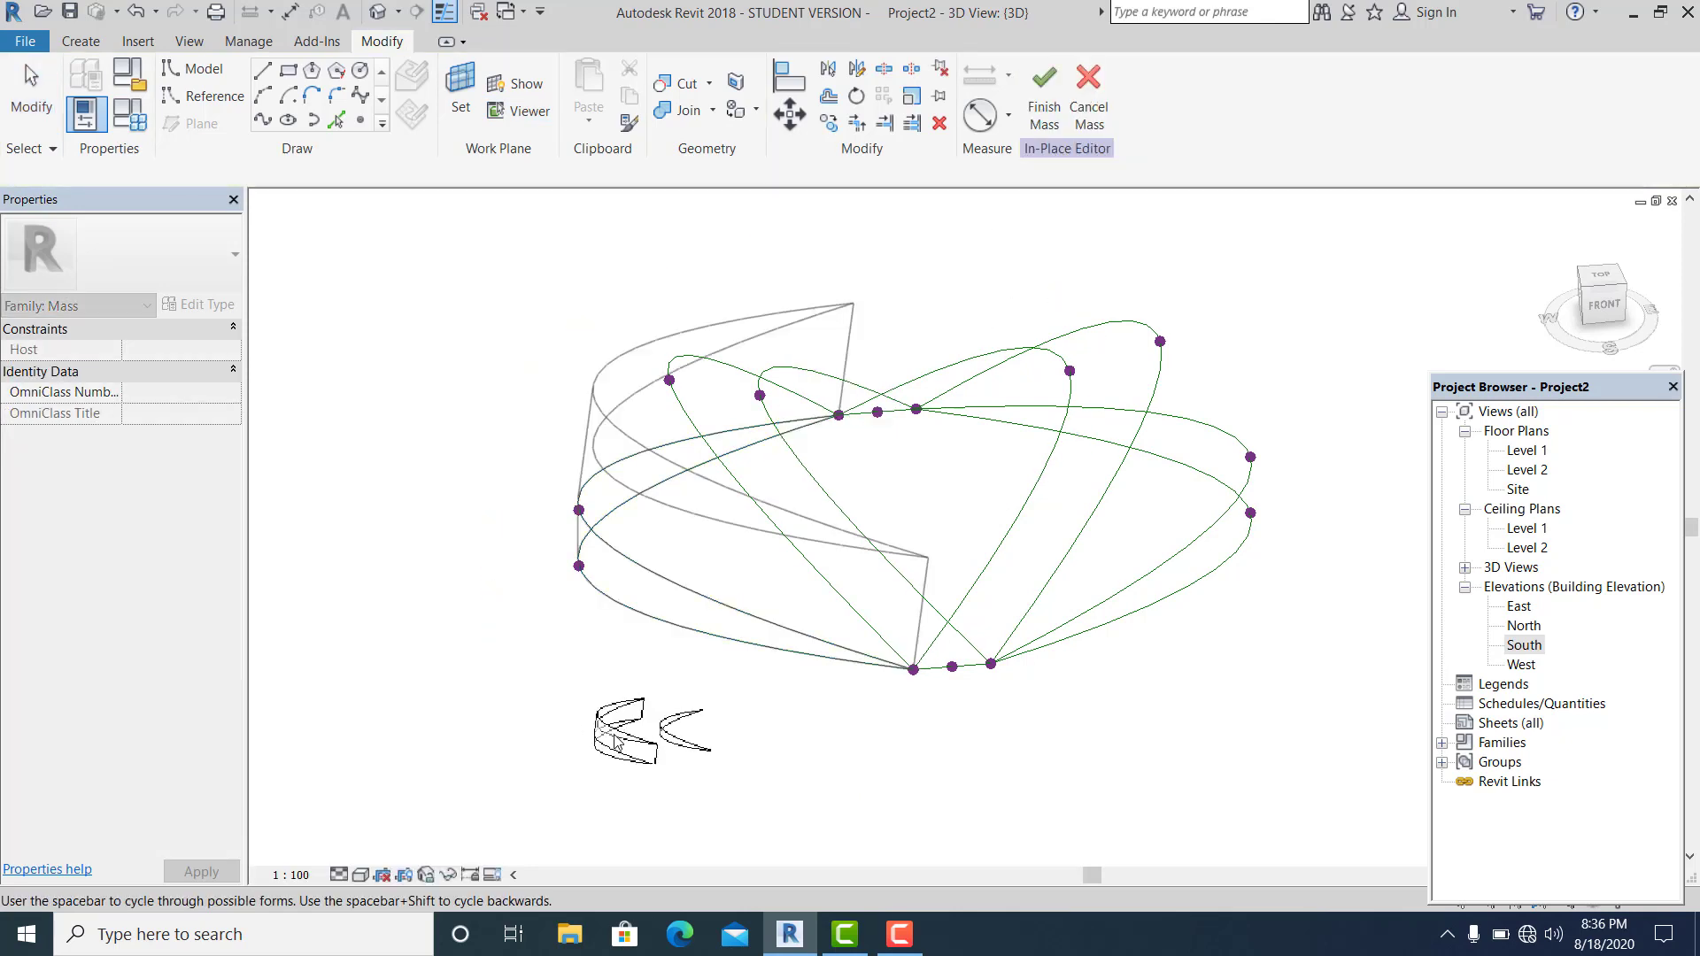
{"action": "left_click", "coordinate": [616, 742]}
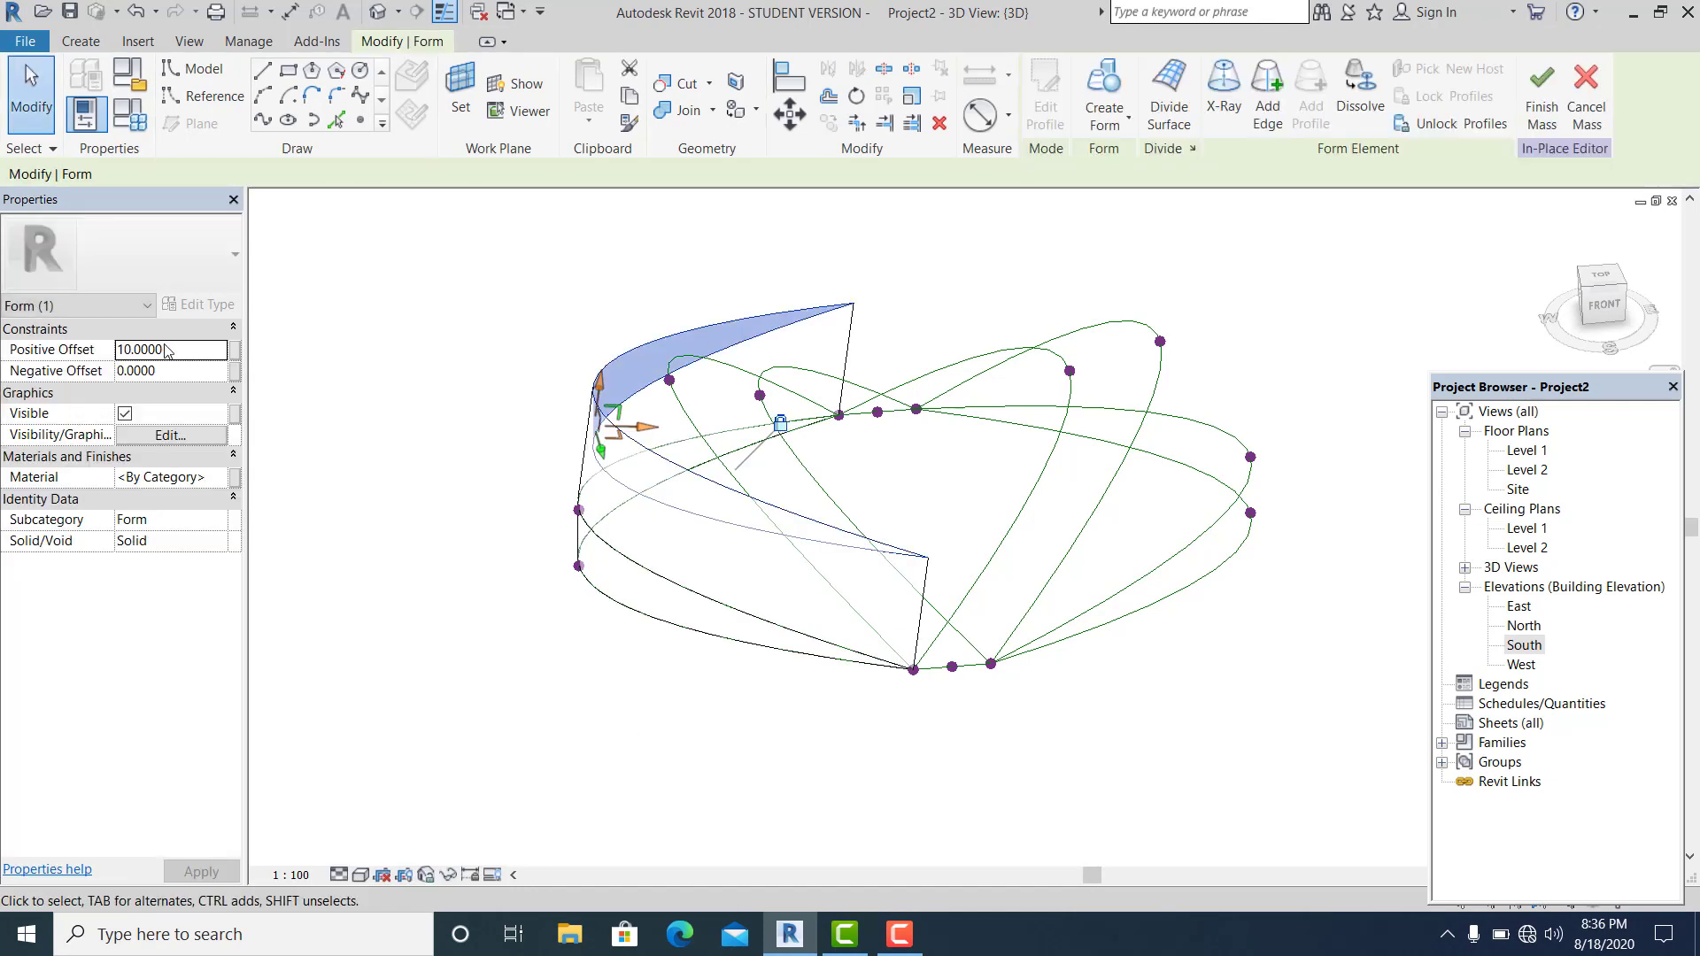
Set the outermost west form's positive offset to 0.2 and link it to a new type parameter named THK
{"action": "type", "text": "0.2"}
{"action": "key", "text": "Return"}
{"action": "left_click", "coordinate": [233, 354]}
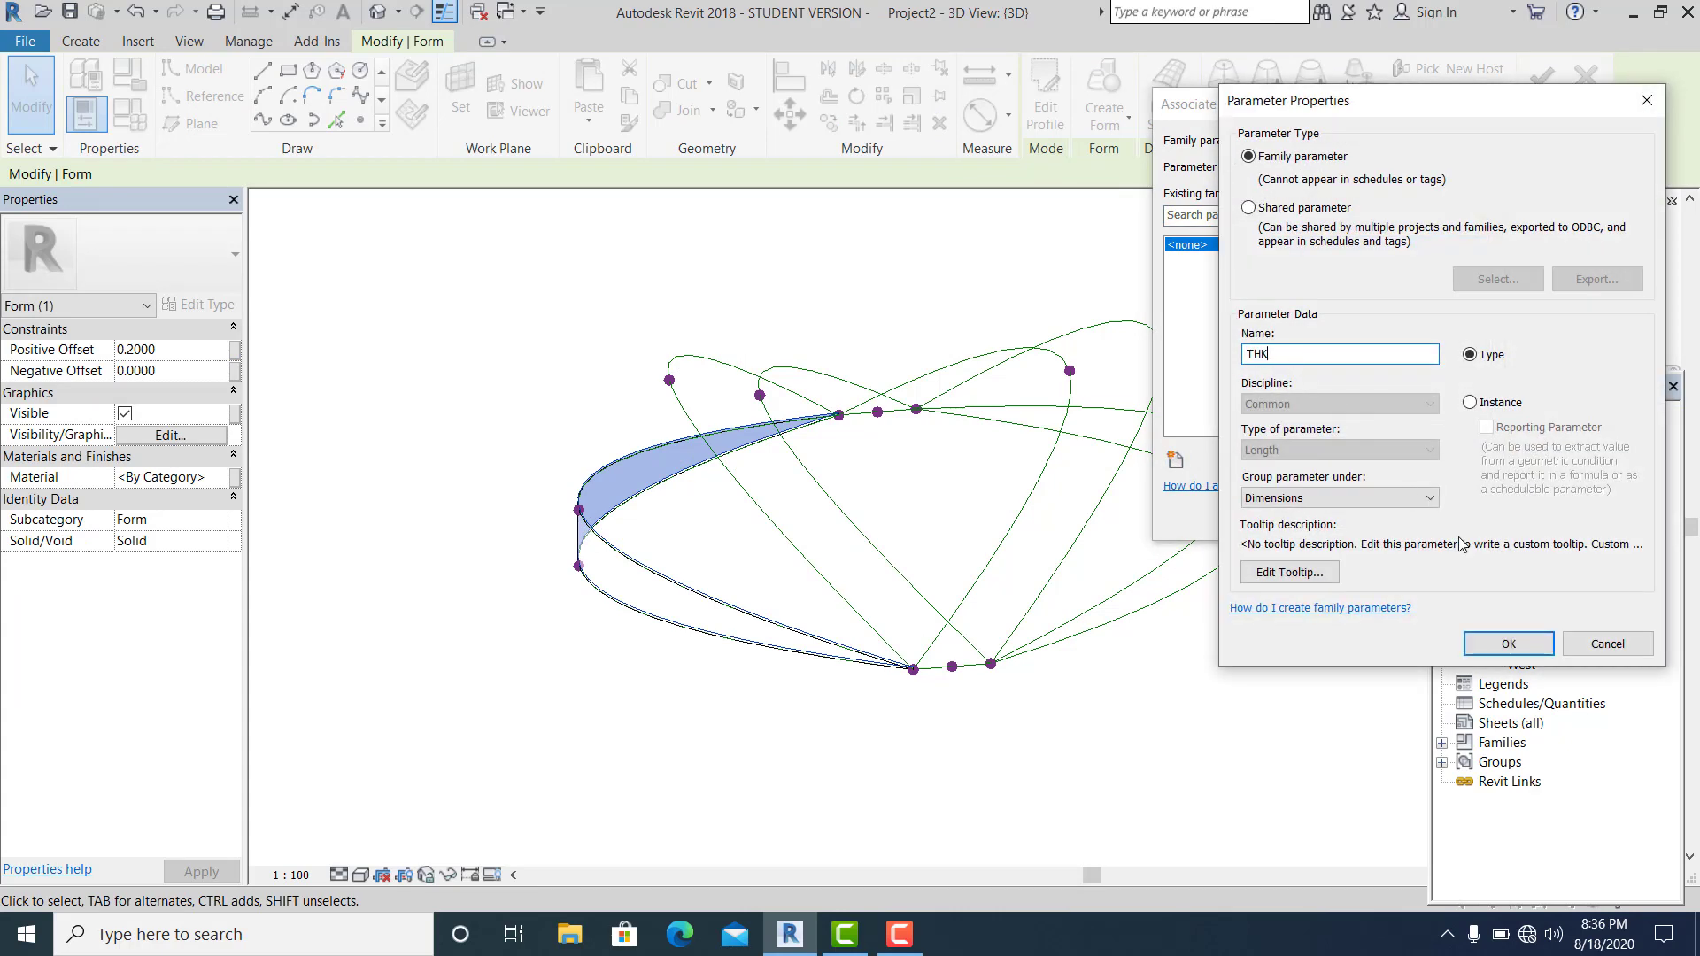
{"action": "left_click", "coordinate": [1508, 644]}
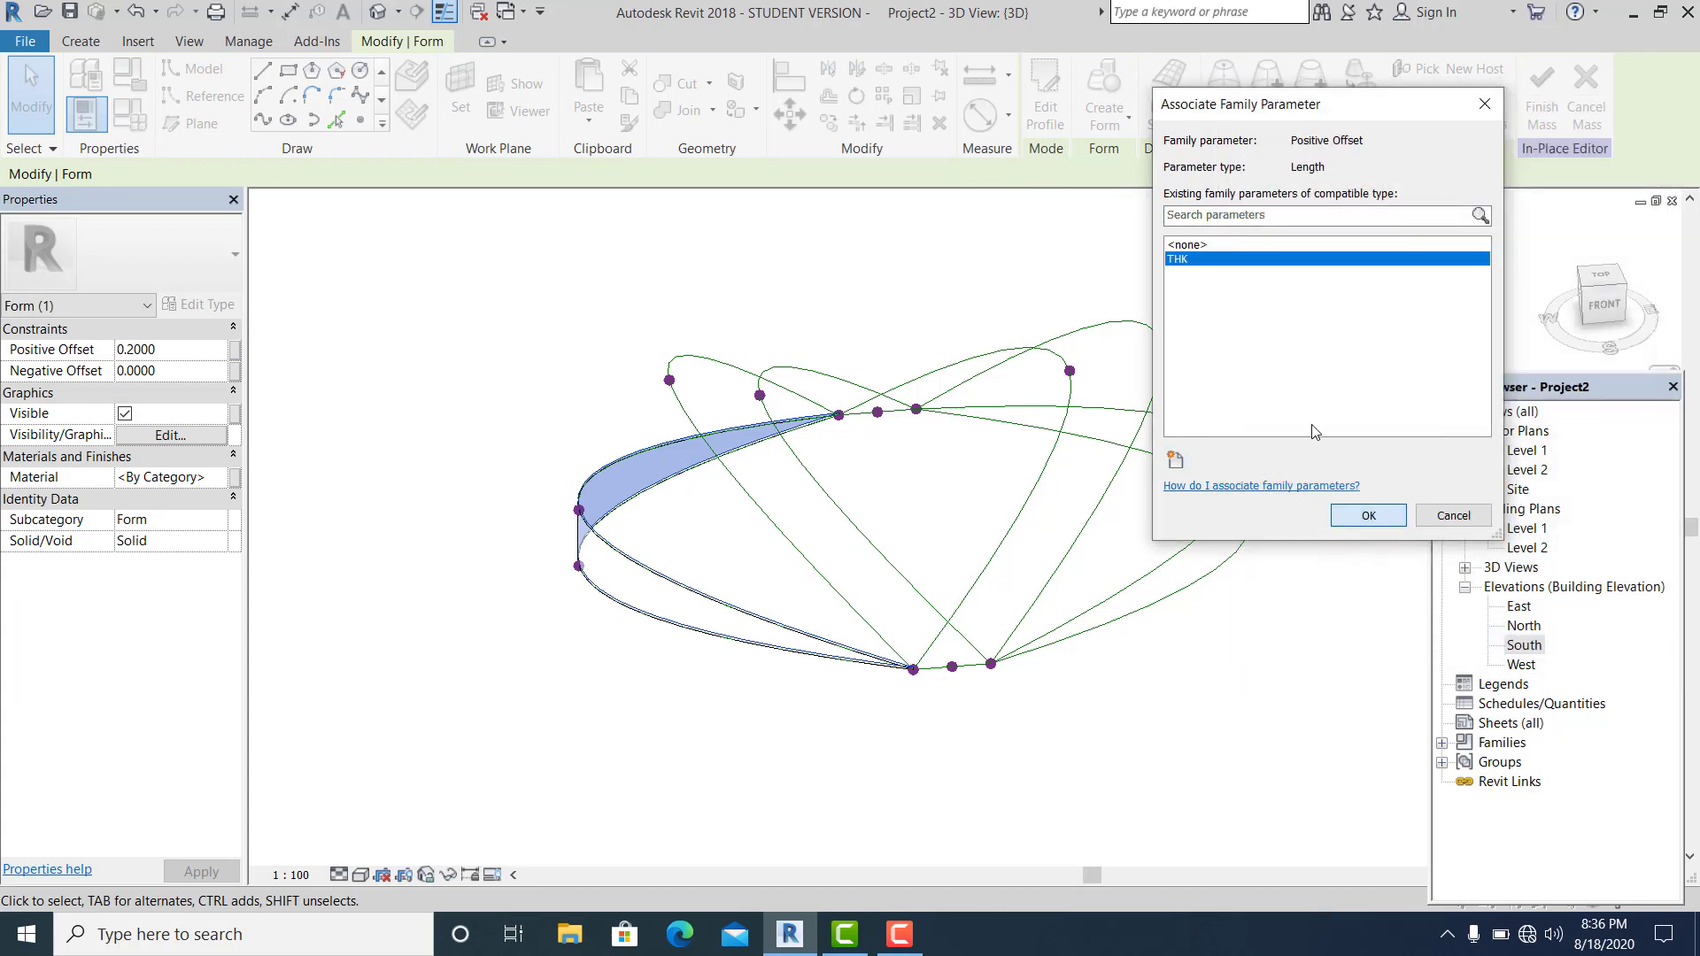
{"action": "left_click", "coordinate": [1369, 516]}
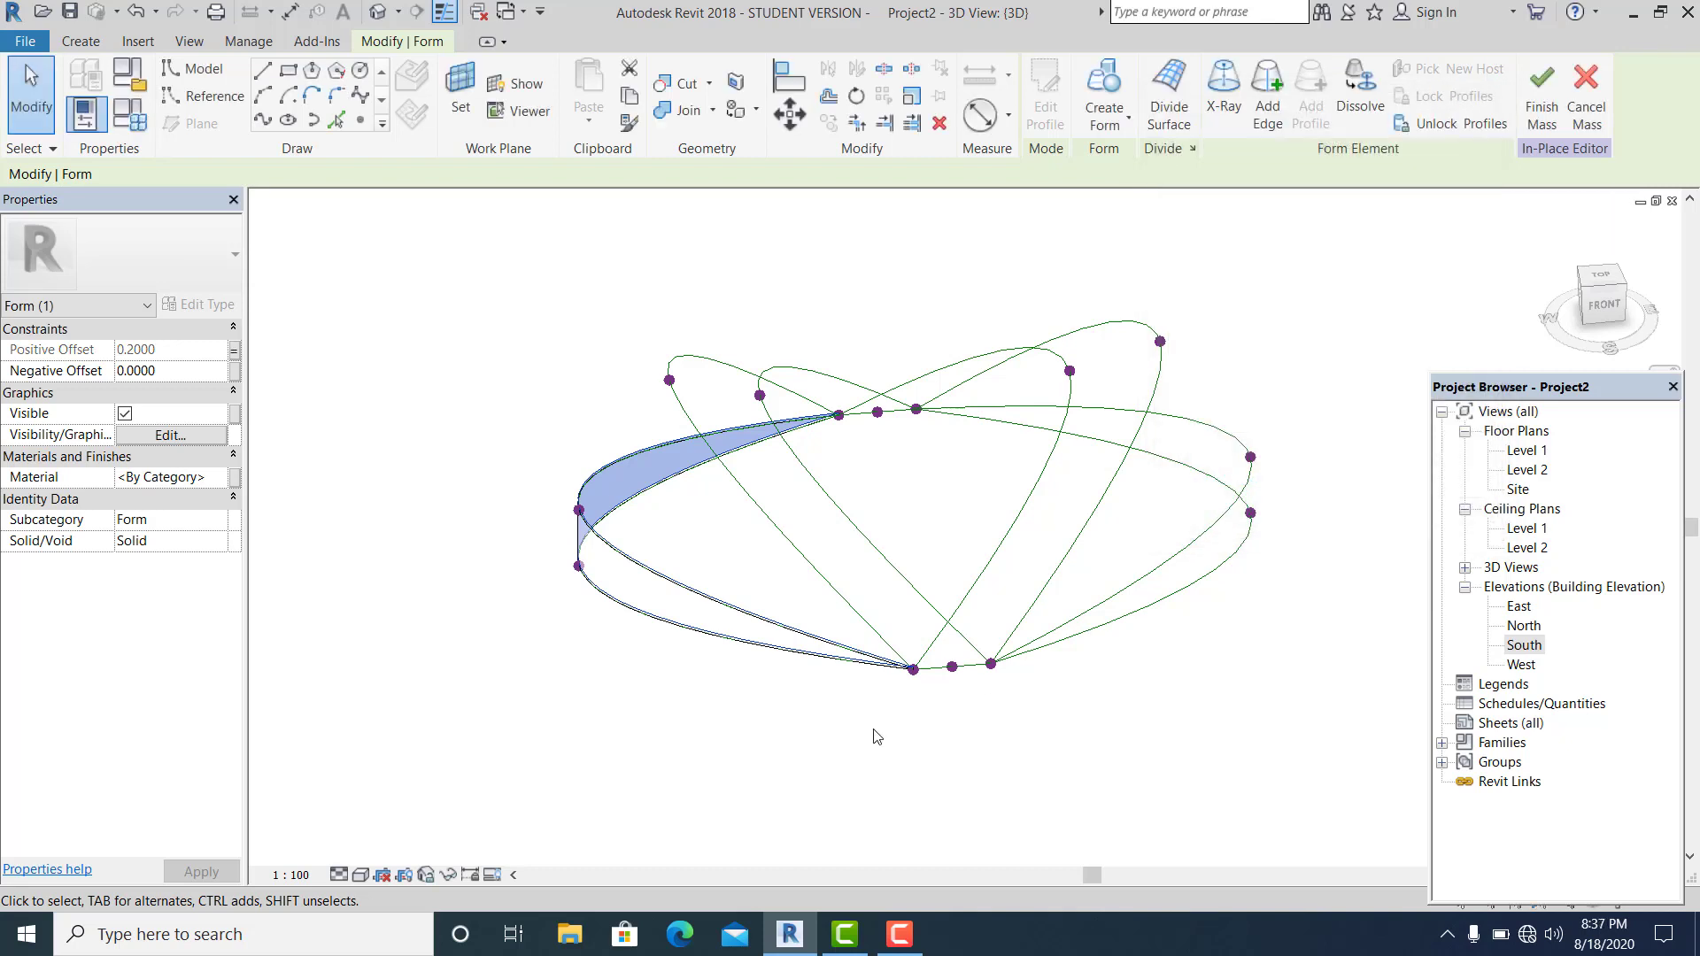
{"action": "left_click", "coordinate": [716, 730]}
Try to create a solid form from the outer raised west reference curve, and undo it
{"action": "middle_click_drag", "start_coordinate": [695, 721], "coordinate": [661, 710]}
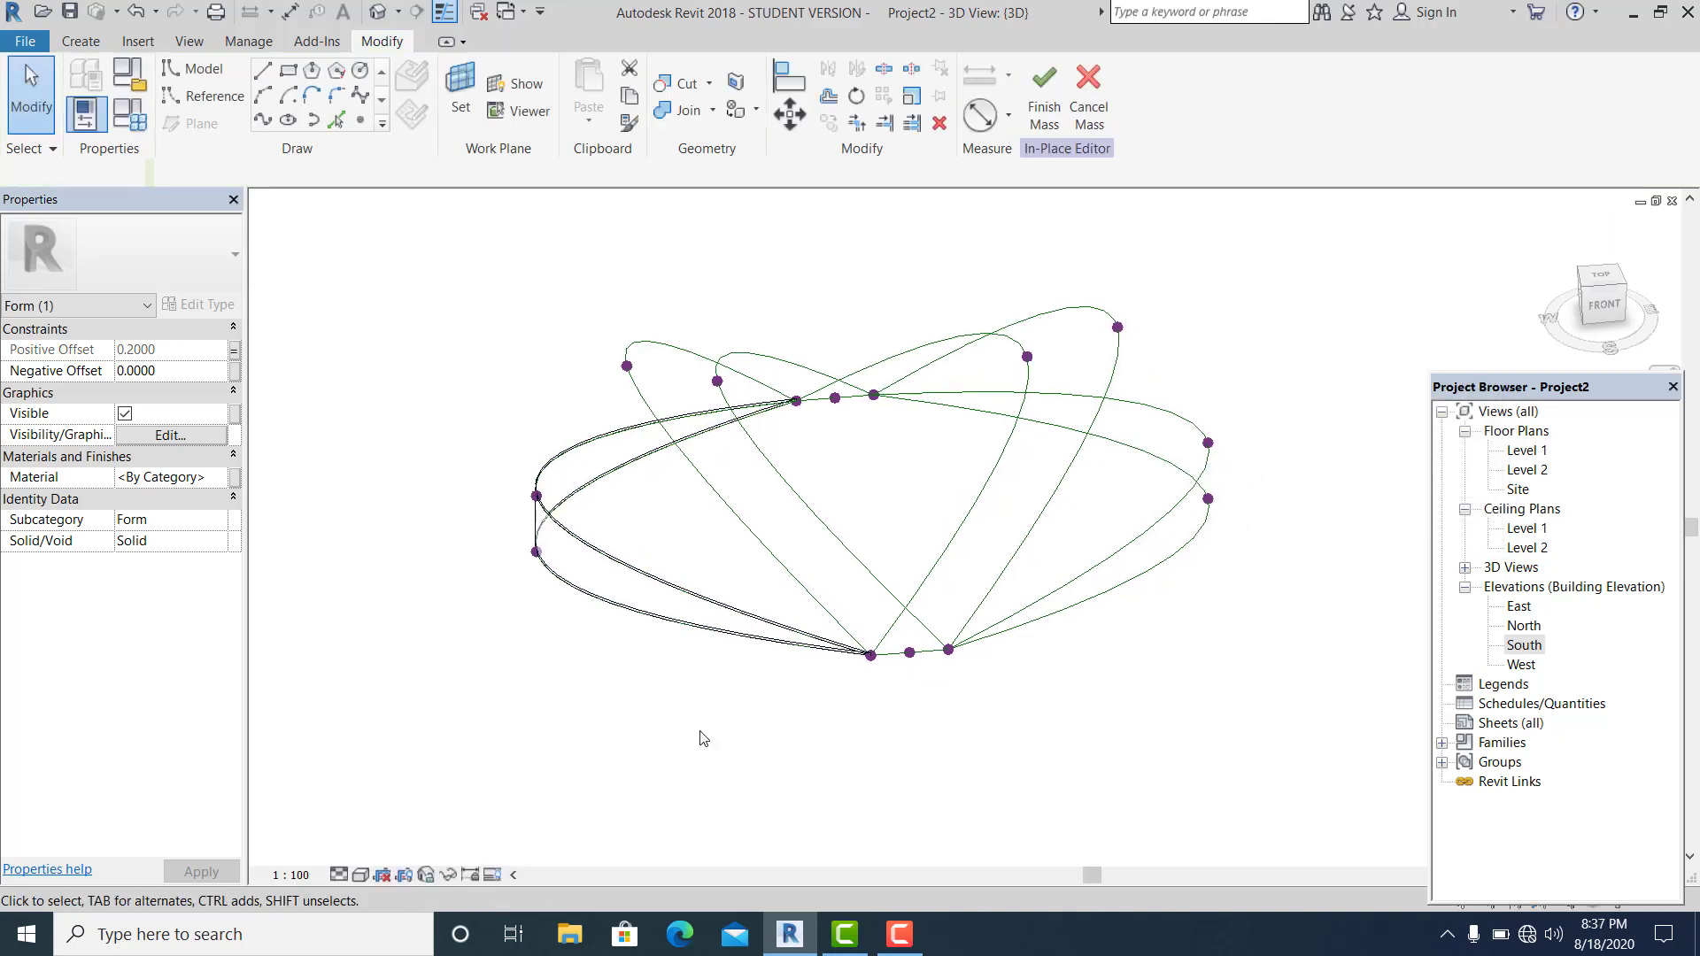
{"action": "left_click", "coordinate": [722, 599]}
{"action": "left_click", "coordinate": [695, 655]}
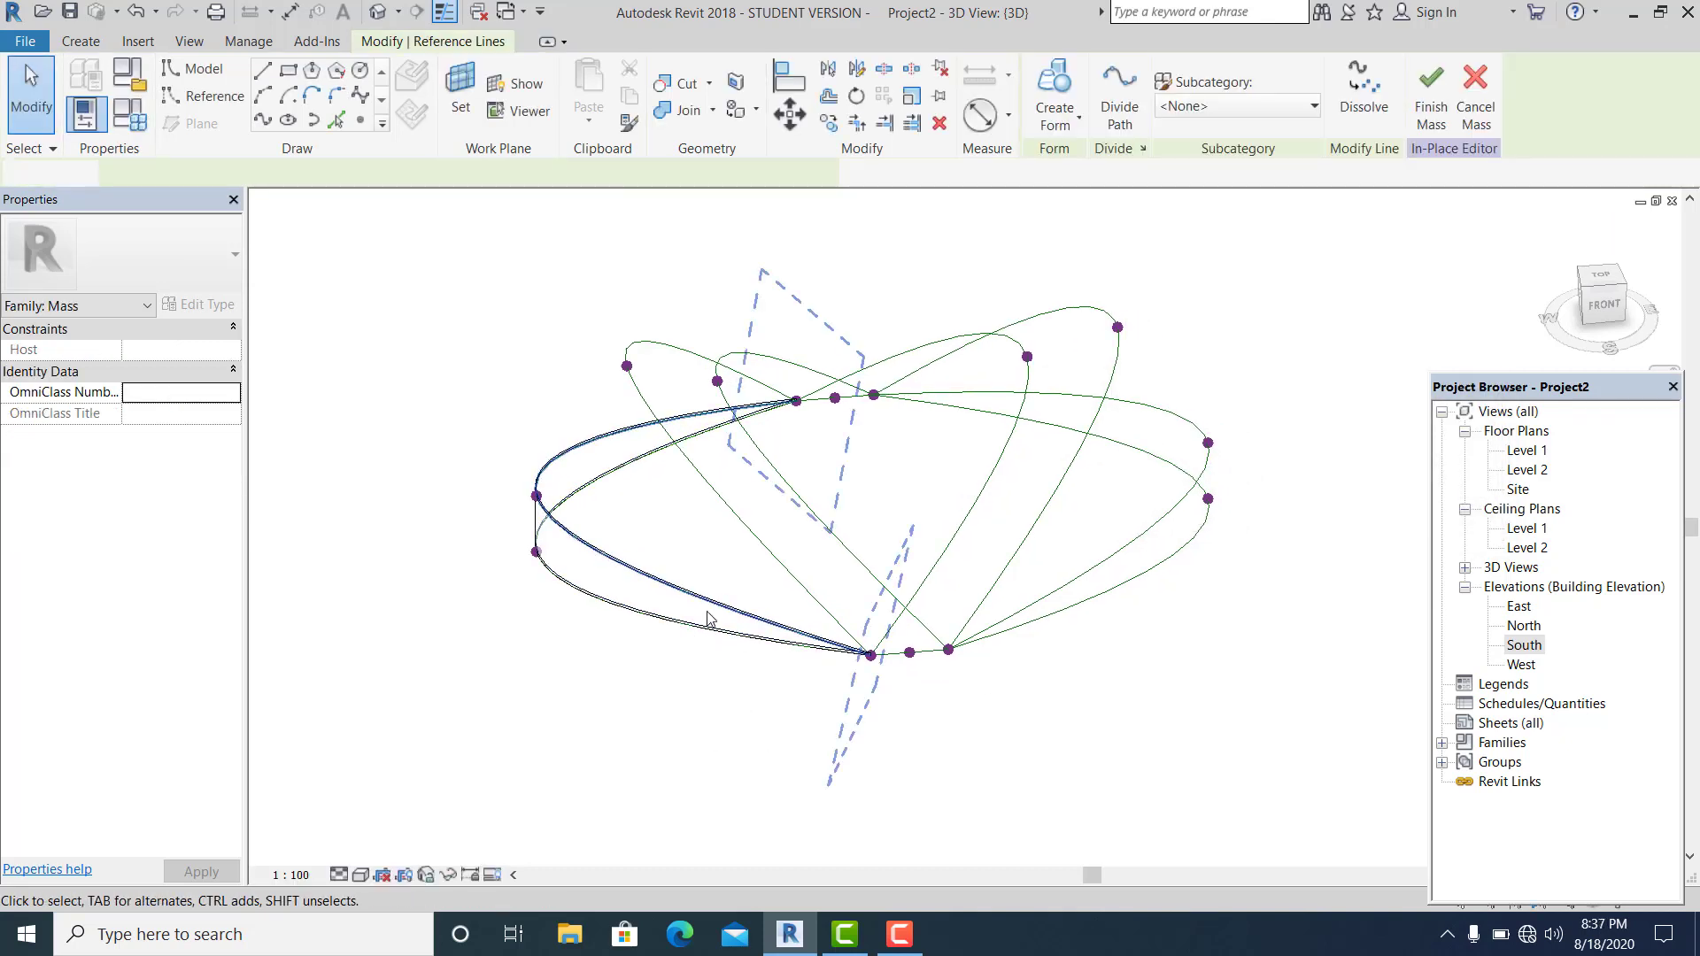
{"action": "left_click", "coordinate": [731, 519]}
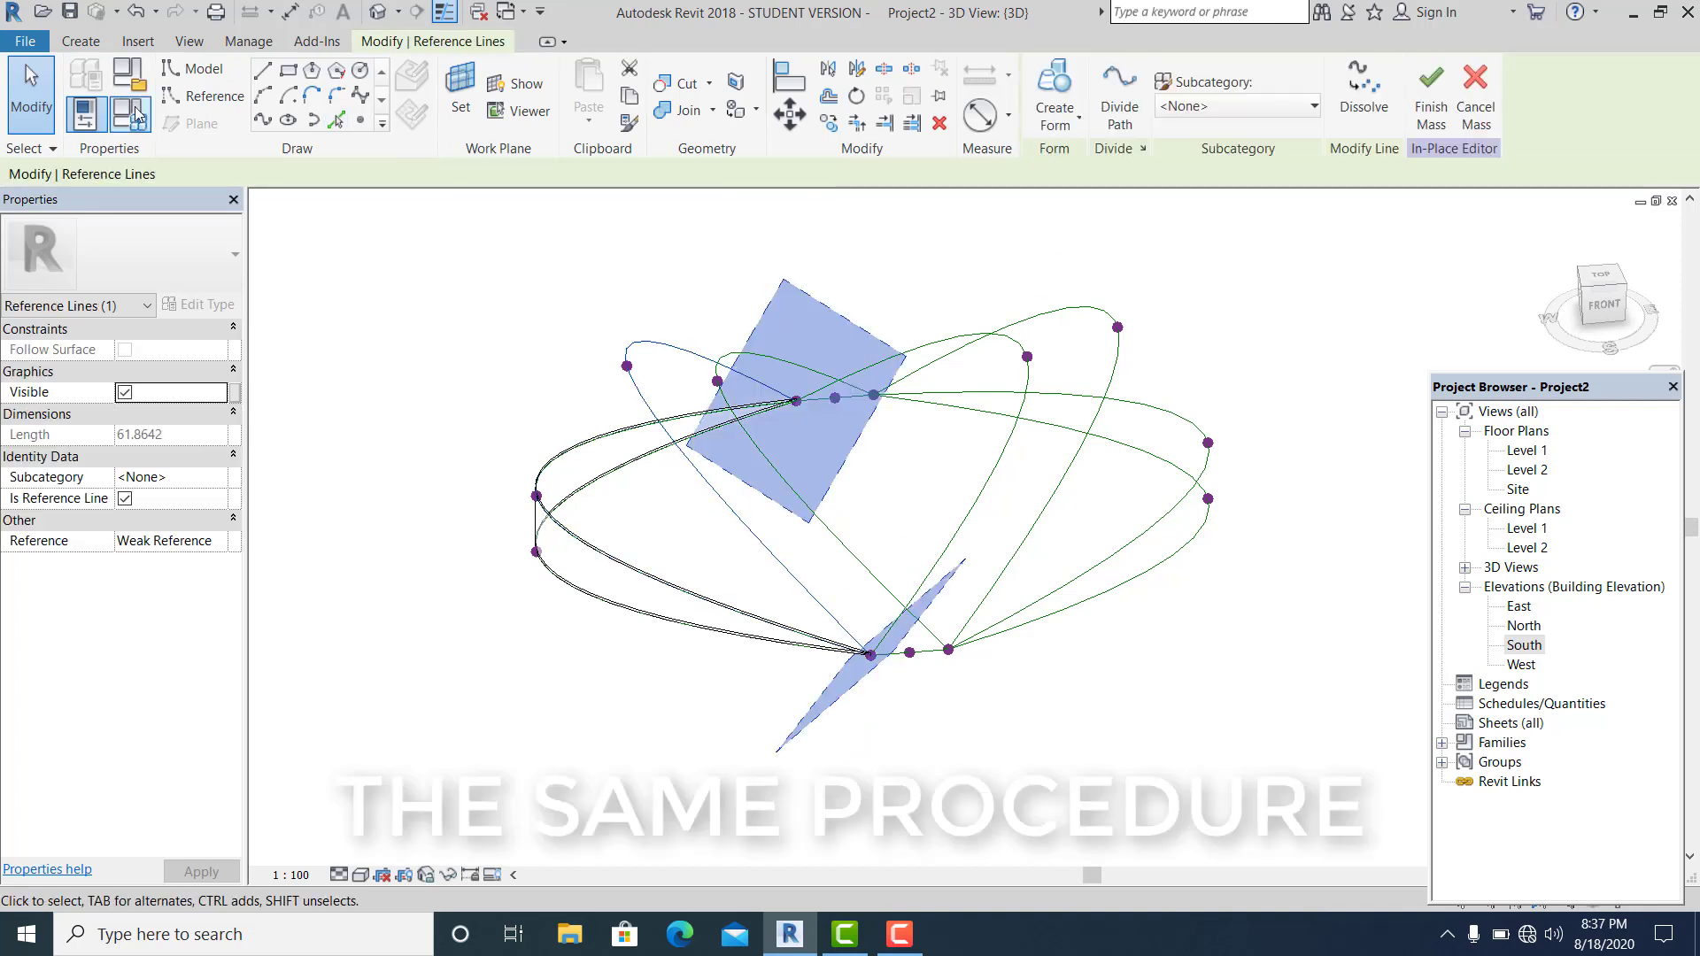
{"action": "left_click", "coordinate": [1054, 99]}
{"action": "left_click", "coordinate": [1062, 148]}
{"action": "left_click", "coordinate": [783, 727]}
{"action": "key", "text": "ctrl+z"}
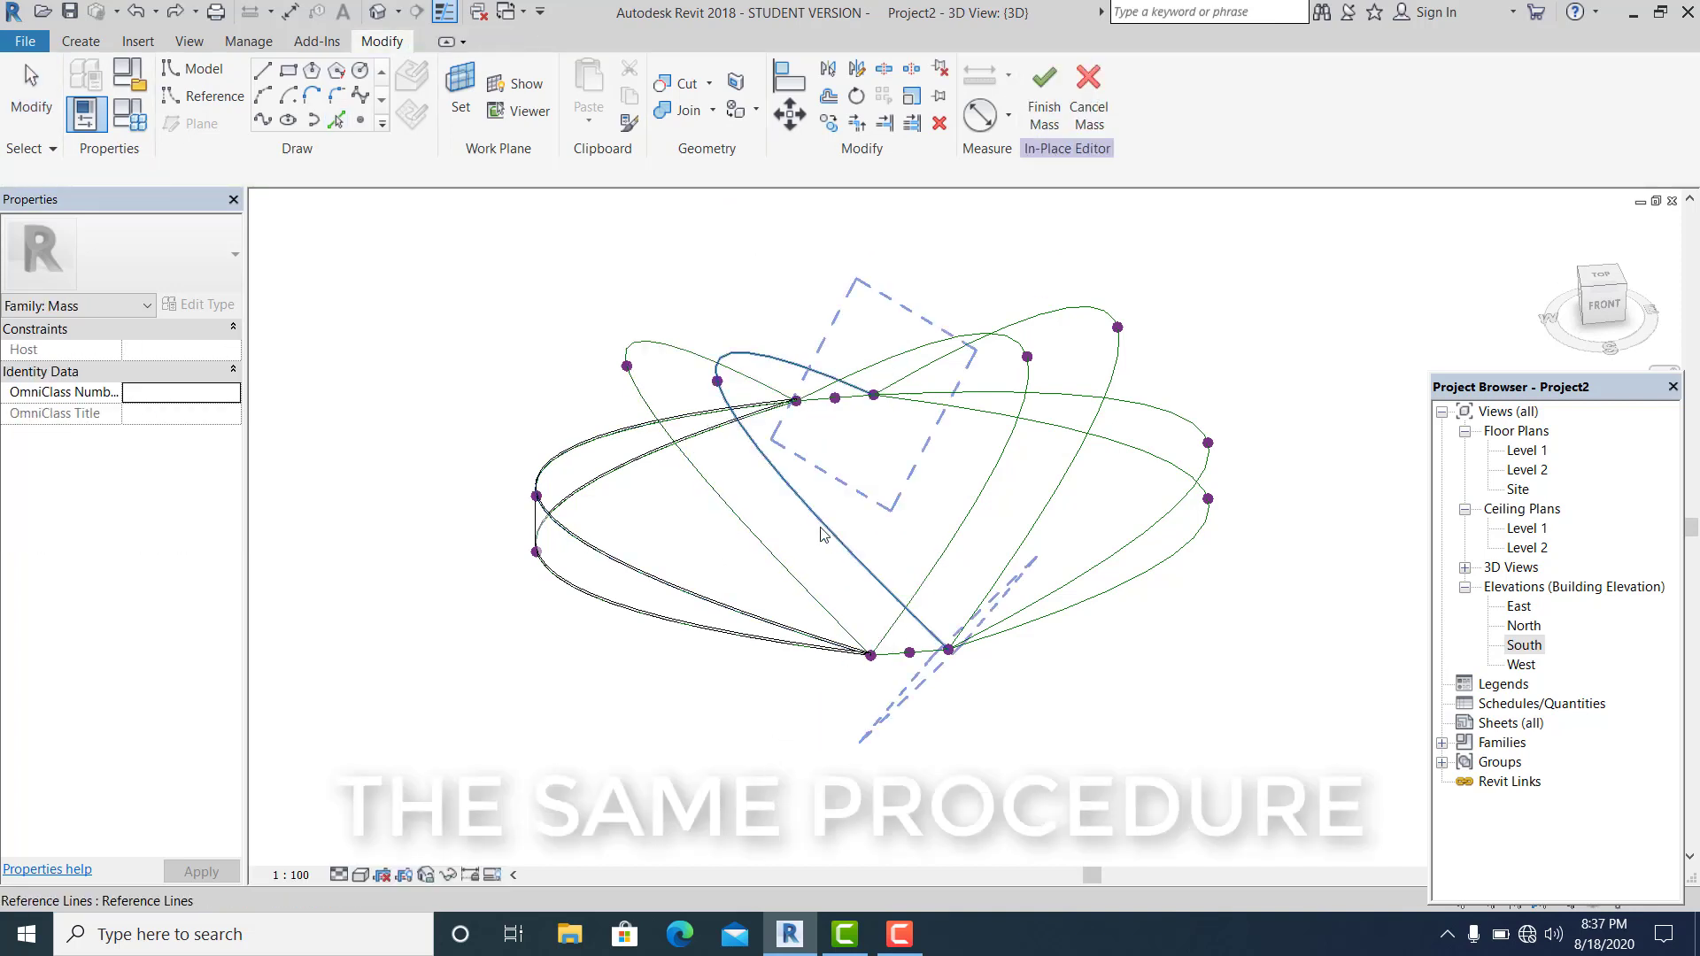
Create a solid form between the inner and outer raised west reference curves
{"action": "left_click", "coordinate": [822, 530]}
{"action": "left_click", "coordinate": [840, 645], "text": "ctrl"}
{"action": "middle_click_drag", "start_coordinate": [936, 714], "coordinate": [868, 715], "text": "shift"}
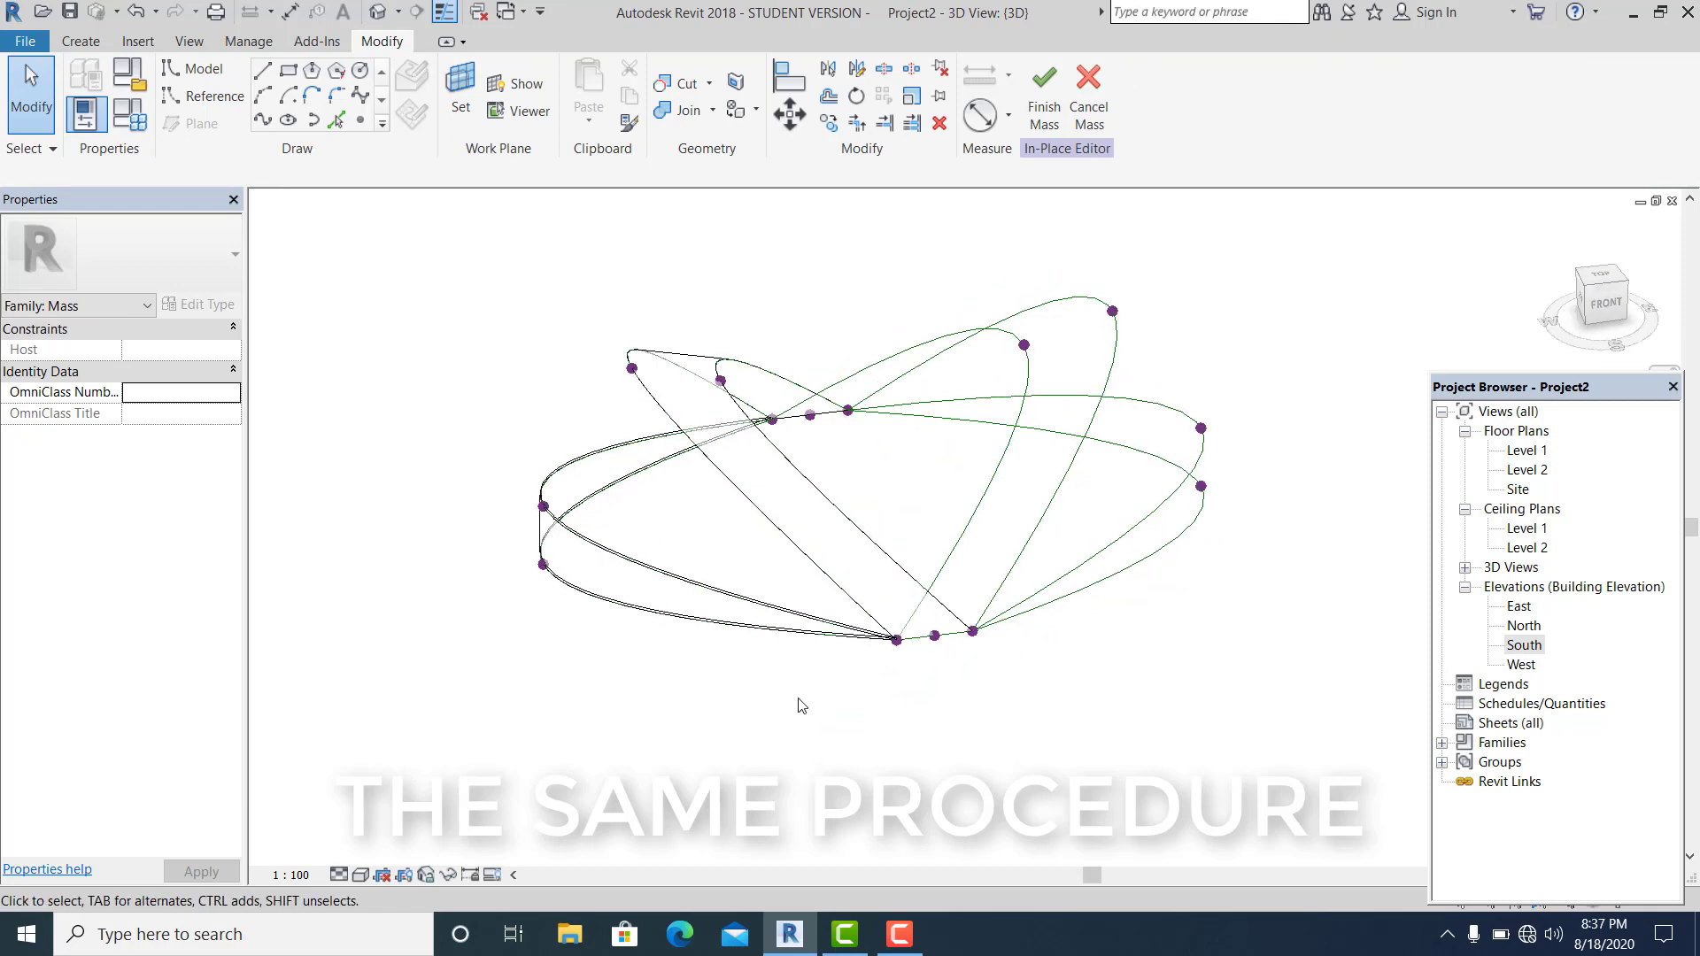
Create a solid form between the upper outermost west curve and the outer raised west curve, with its positive offset linked to THK
{"action": "scroll", "coordinate": [799, 698], "scroll_direction": "up", "scroll_amount": 2}
{"action": "left_click", "coordinate": [765, 576]}
{"action": "left_click", "coordinate": [779, 480], "text": "ctrl"}
{"action": "left_click", "coordinate": [1063, 117]}
{"action": "left_click", "coordinate": [1067, 160]}
{"action": "left_click", "coordinate": [1054, 98]}
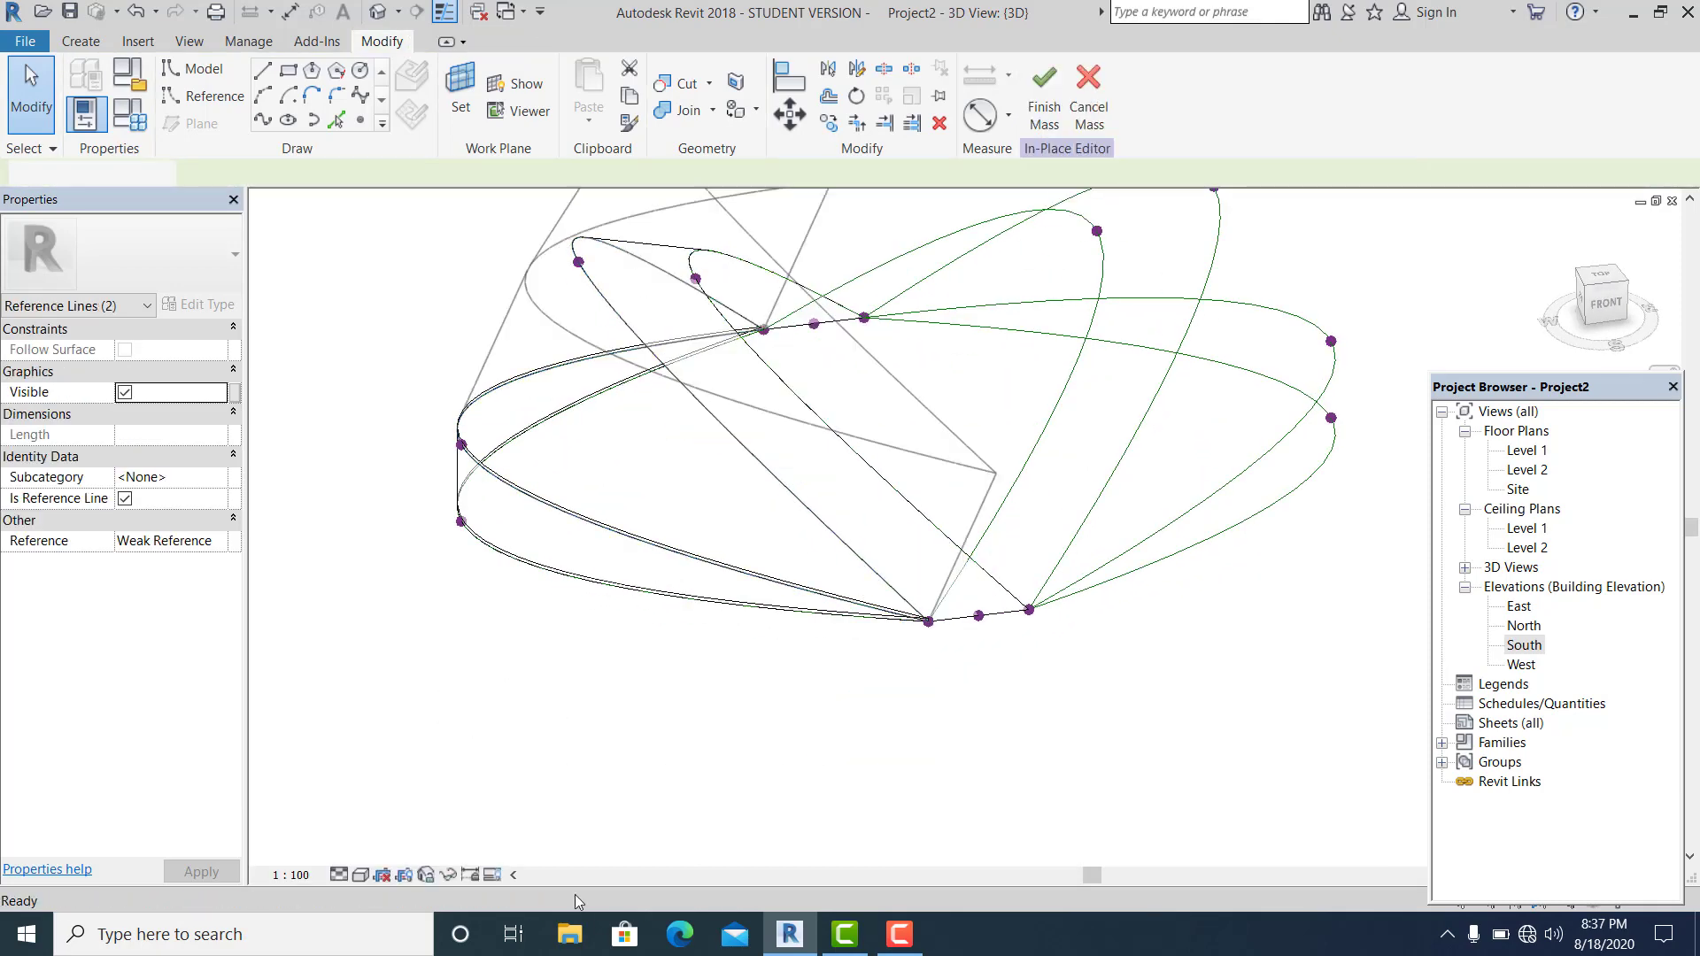
{"action": "left_click", "coordinate": [235, 349]}
{"action": "left_click", "coordinate": [1191, 259]}
{"action": "left_click", "coordinate": [1368, 516]}
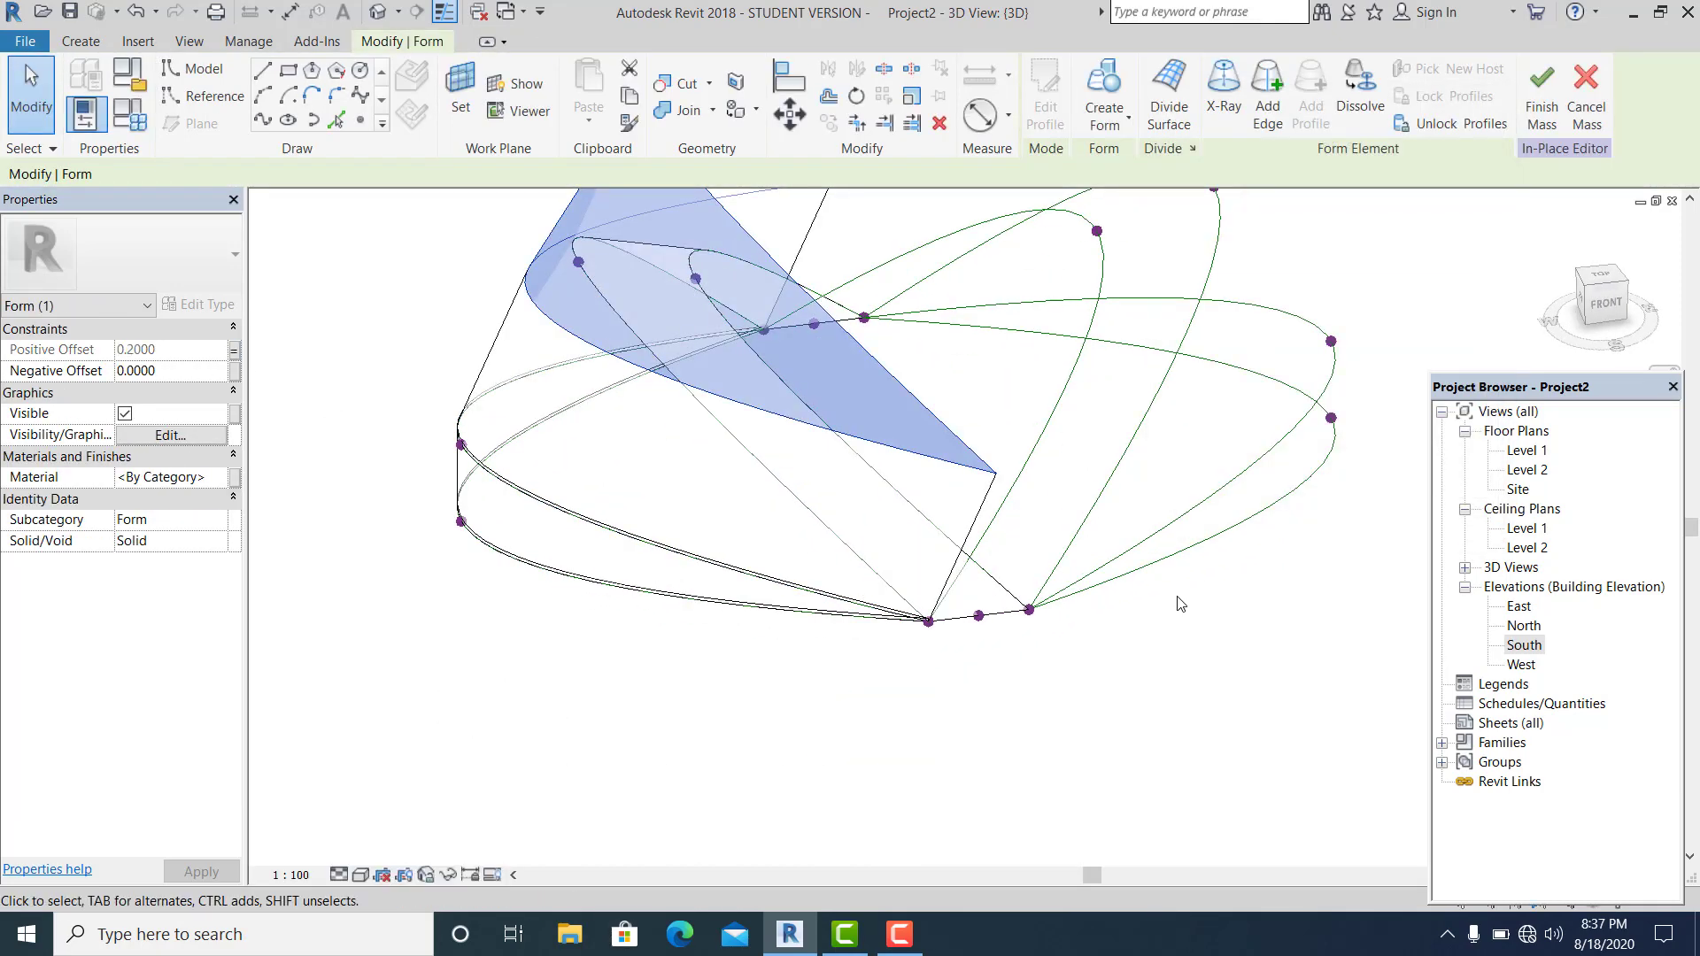
{"action": "key", "text": "Escape"}
Delete the form spanning the inner and outer raised west reference curves
{"action": "left_click", "coordinate": [941, 644]}
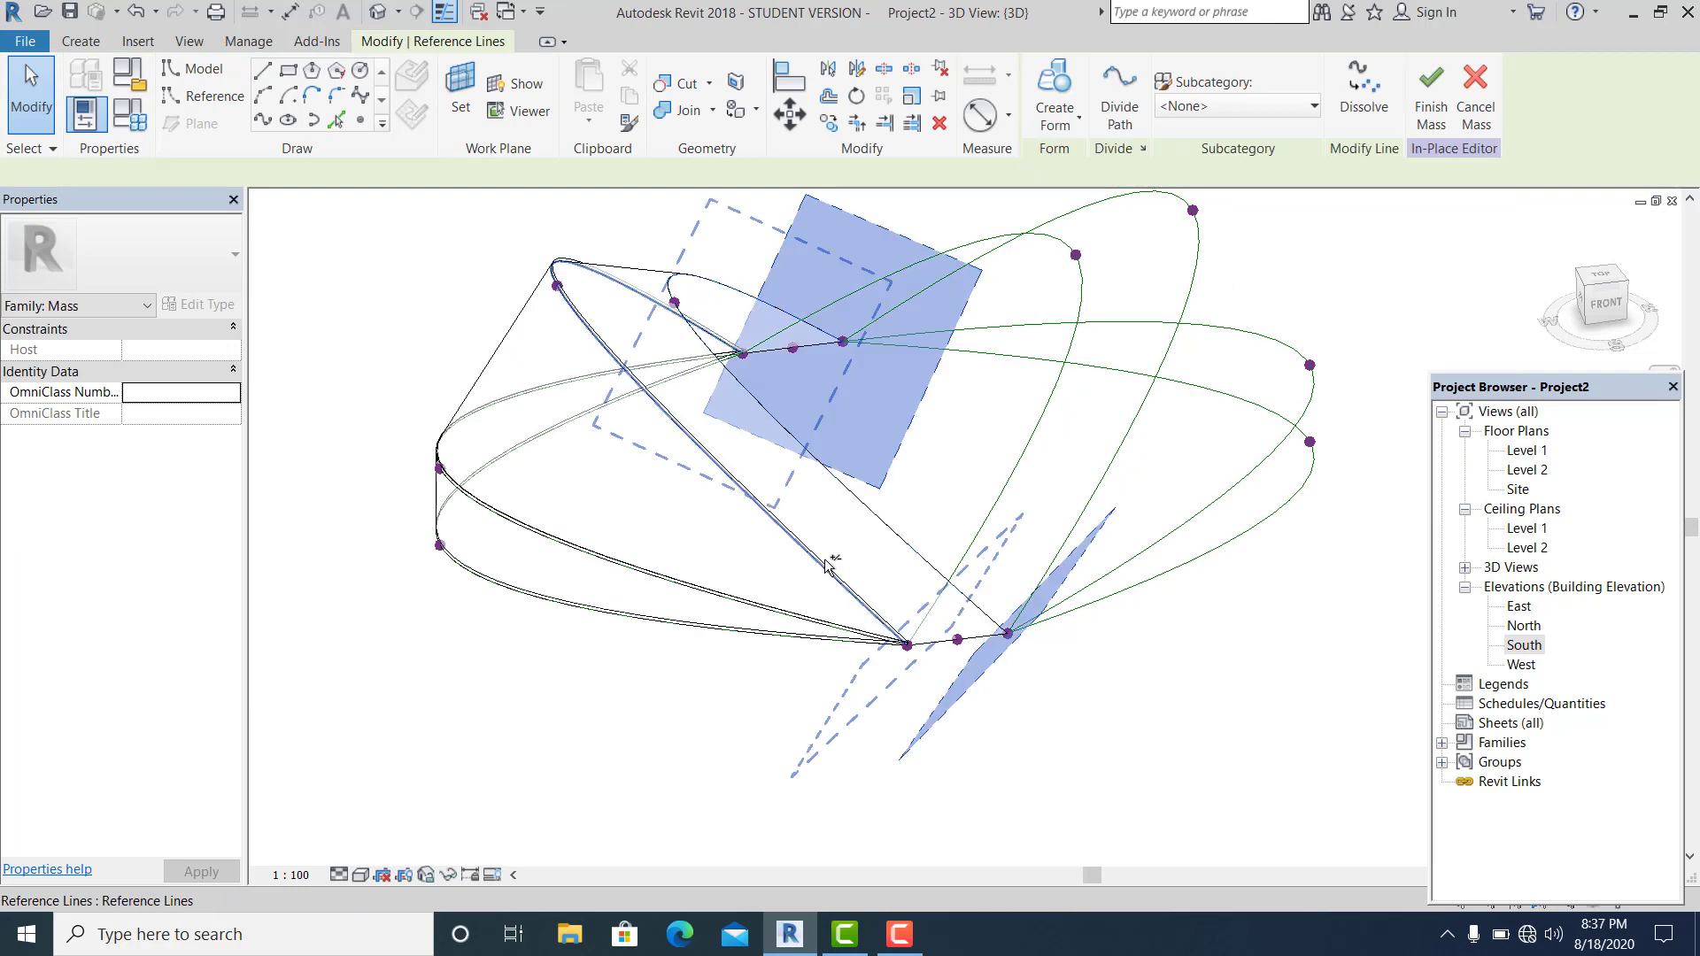
{"action": "left_click", "coordinate": [1063, 721]}
{"action": "left_click", "coordinate": [932, 569]}
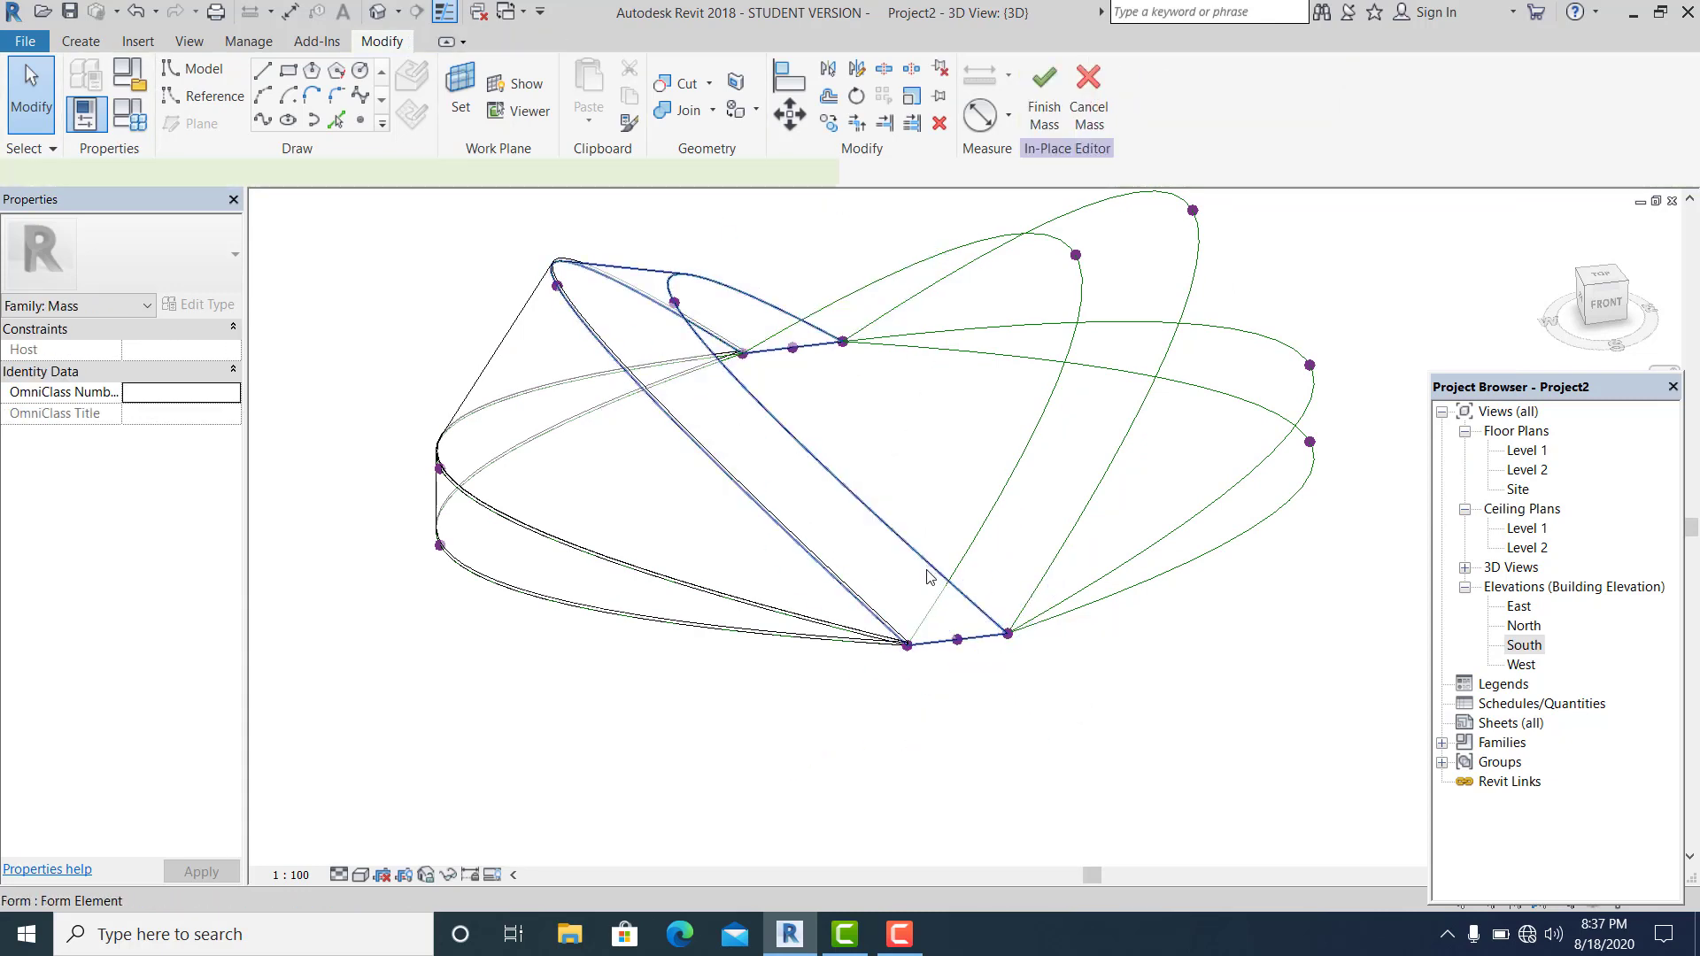
{"action": "left_click", "coordinate": [1194, 702]}
Display the 3D view with solid surfaces instead of wireframe, and set its detail level to Fine
{"action": "left_click", "coordinate": [361, 874]}
{"action": "left_click", "coordinate": [394, 831]}
{"action": "left_click", "coordinate": [339, 875]}
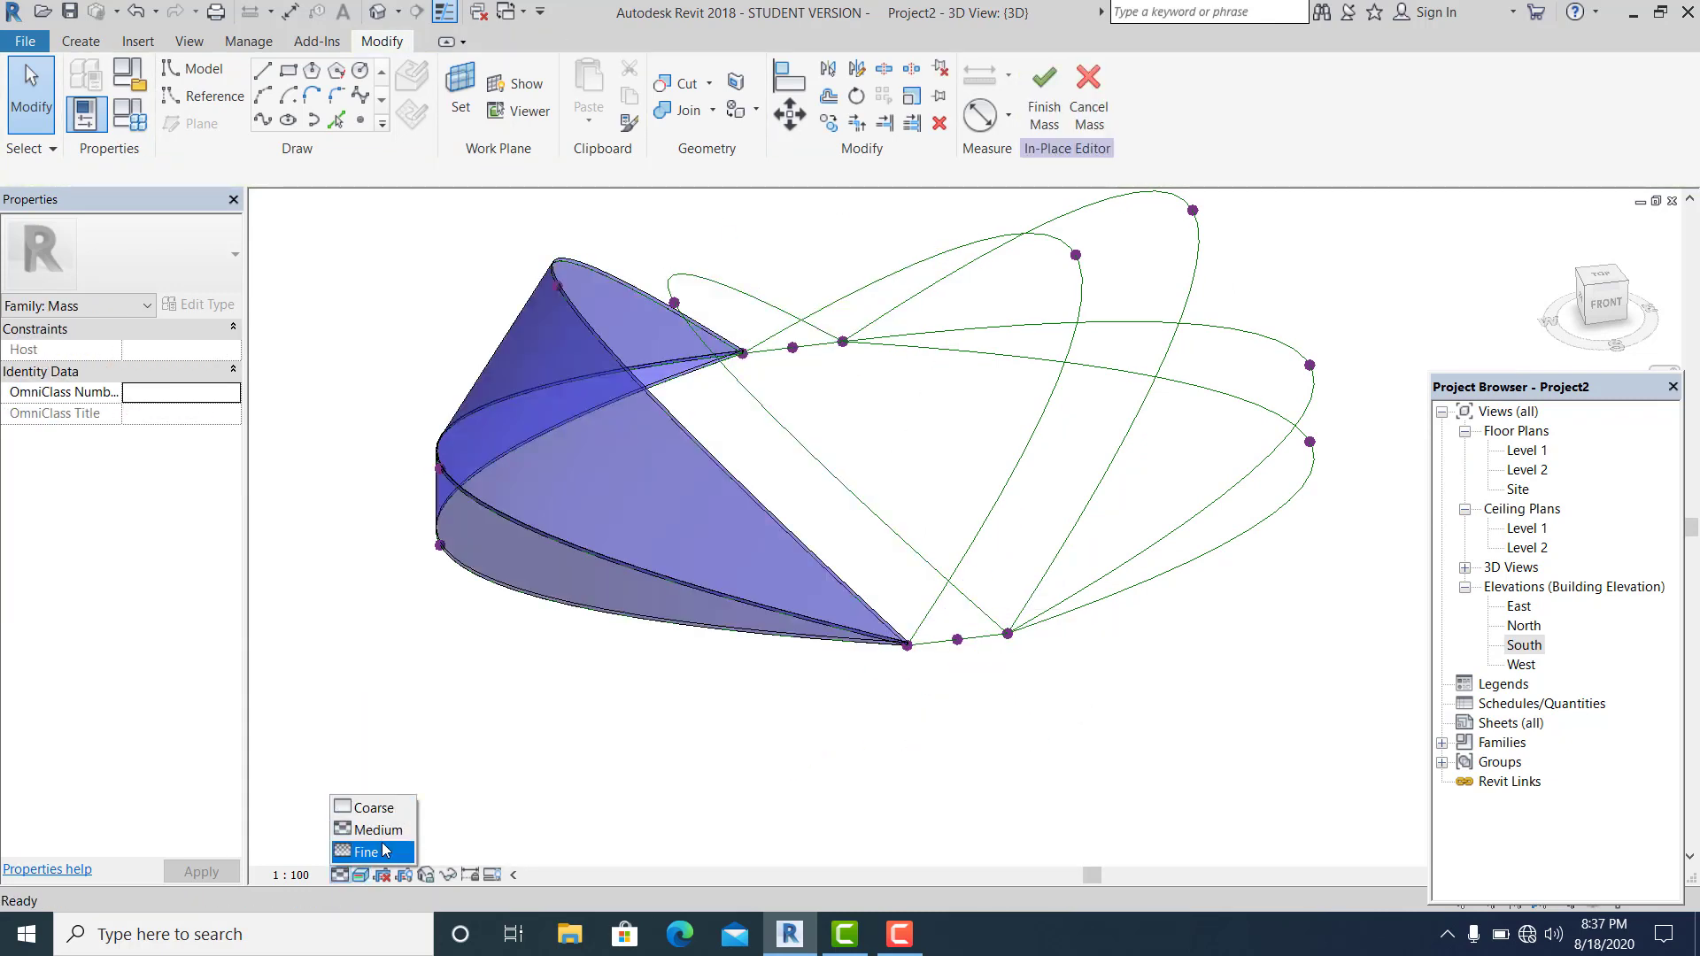
{"action": "left_click", "coordinate": [384, 850]}
{"action": "left_click", "coordinate": [668, 712]}
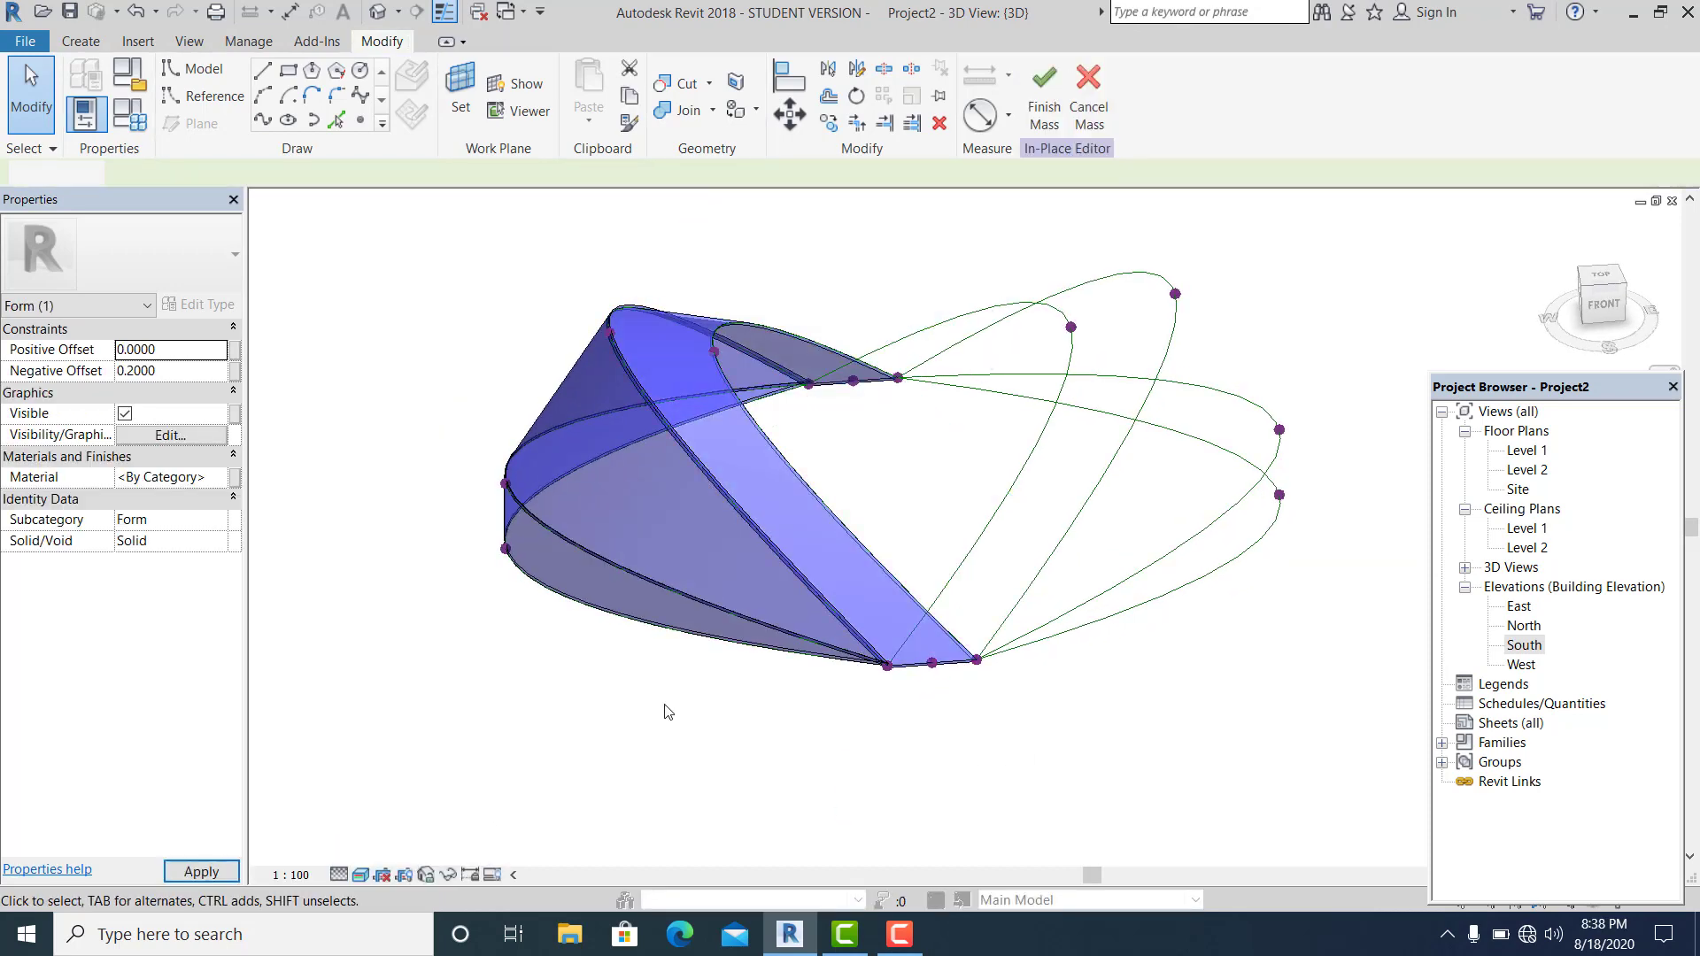
Create a solid form from the two raised east reference curves together with the short reference lines joining their ends
{"action": "middle_click_drag", "start_coordinate": [667, 712], "coordinate": [872, 655], "text": "shift"}
{"action": "left_click", "coordinate": [872, 656]}
{"action": "left_click", "coordinate": [868, 651], "text": "ctrl"}
{"action": "key", "text": "Tab"}
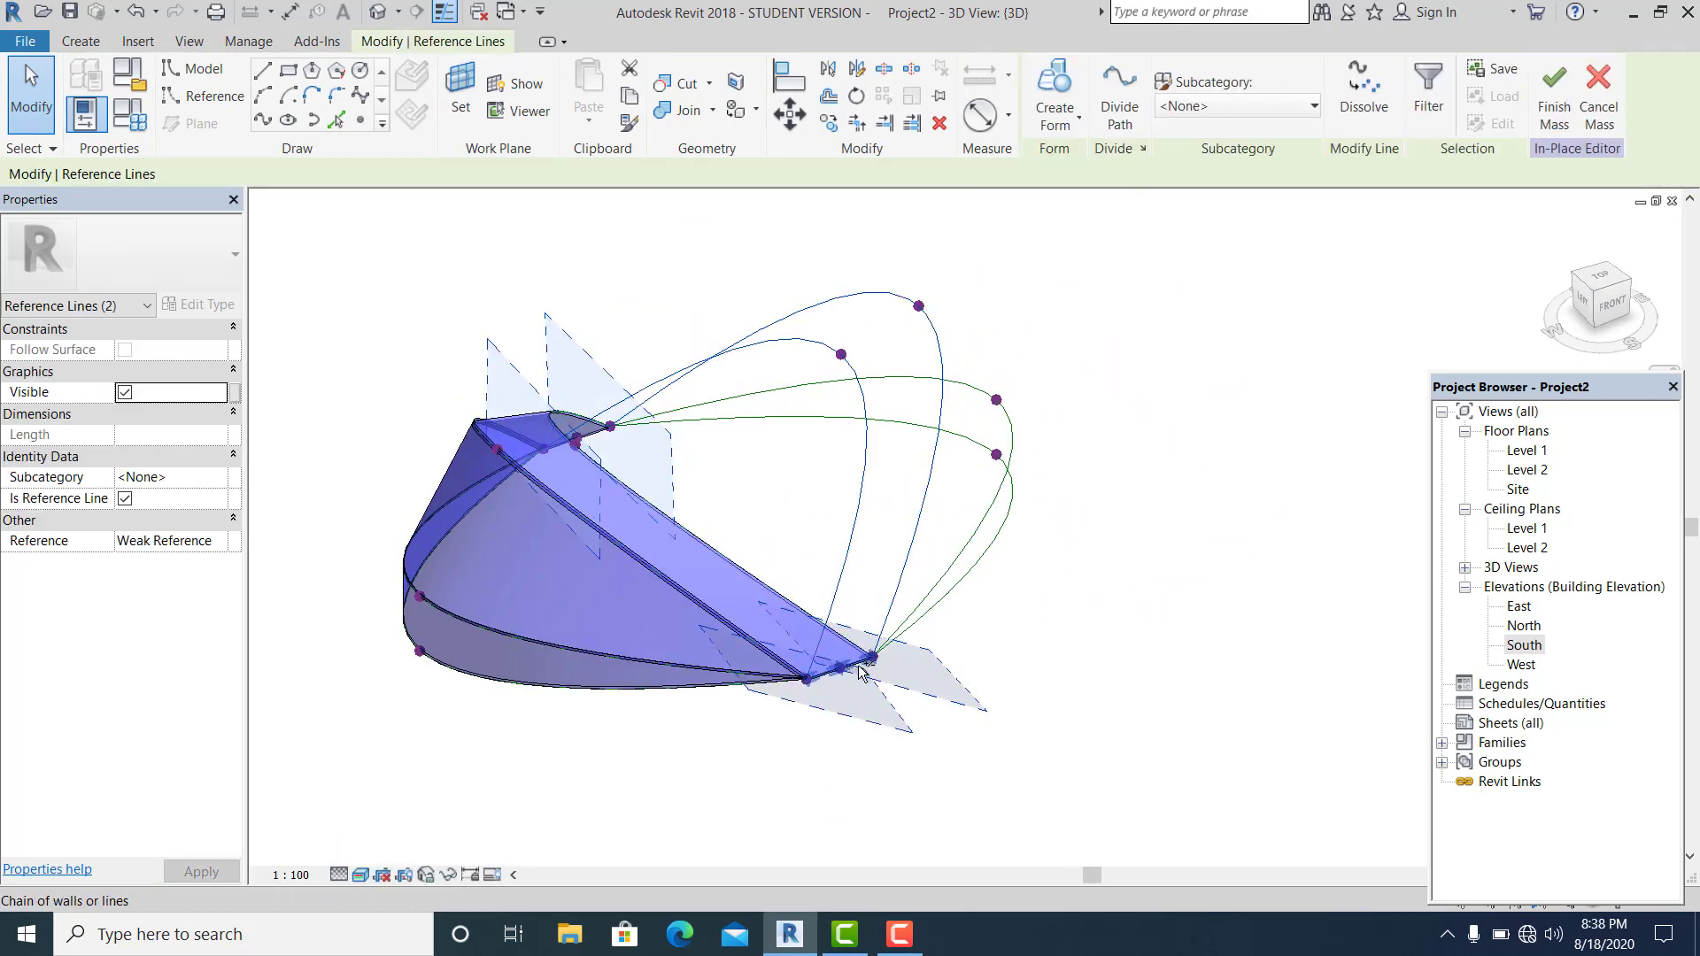
{"action": "left_click", "coordinate": [862, 666], "text": "ctrl"}
{"action": "key", "text": "Tab"}
{"action": "left_click", "coordinate": [588, 436], "text": "ctrl"}
{"action": "left_click", "coordinate": [1056, 116]}
{"action": "left_click", "coordinate": [1072, 161]}
{"action": "left_click", "coordinate": [585, 737]}
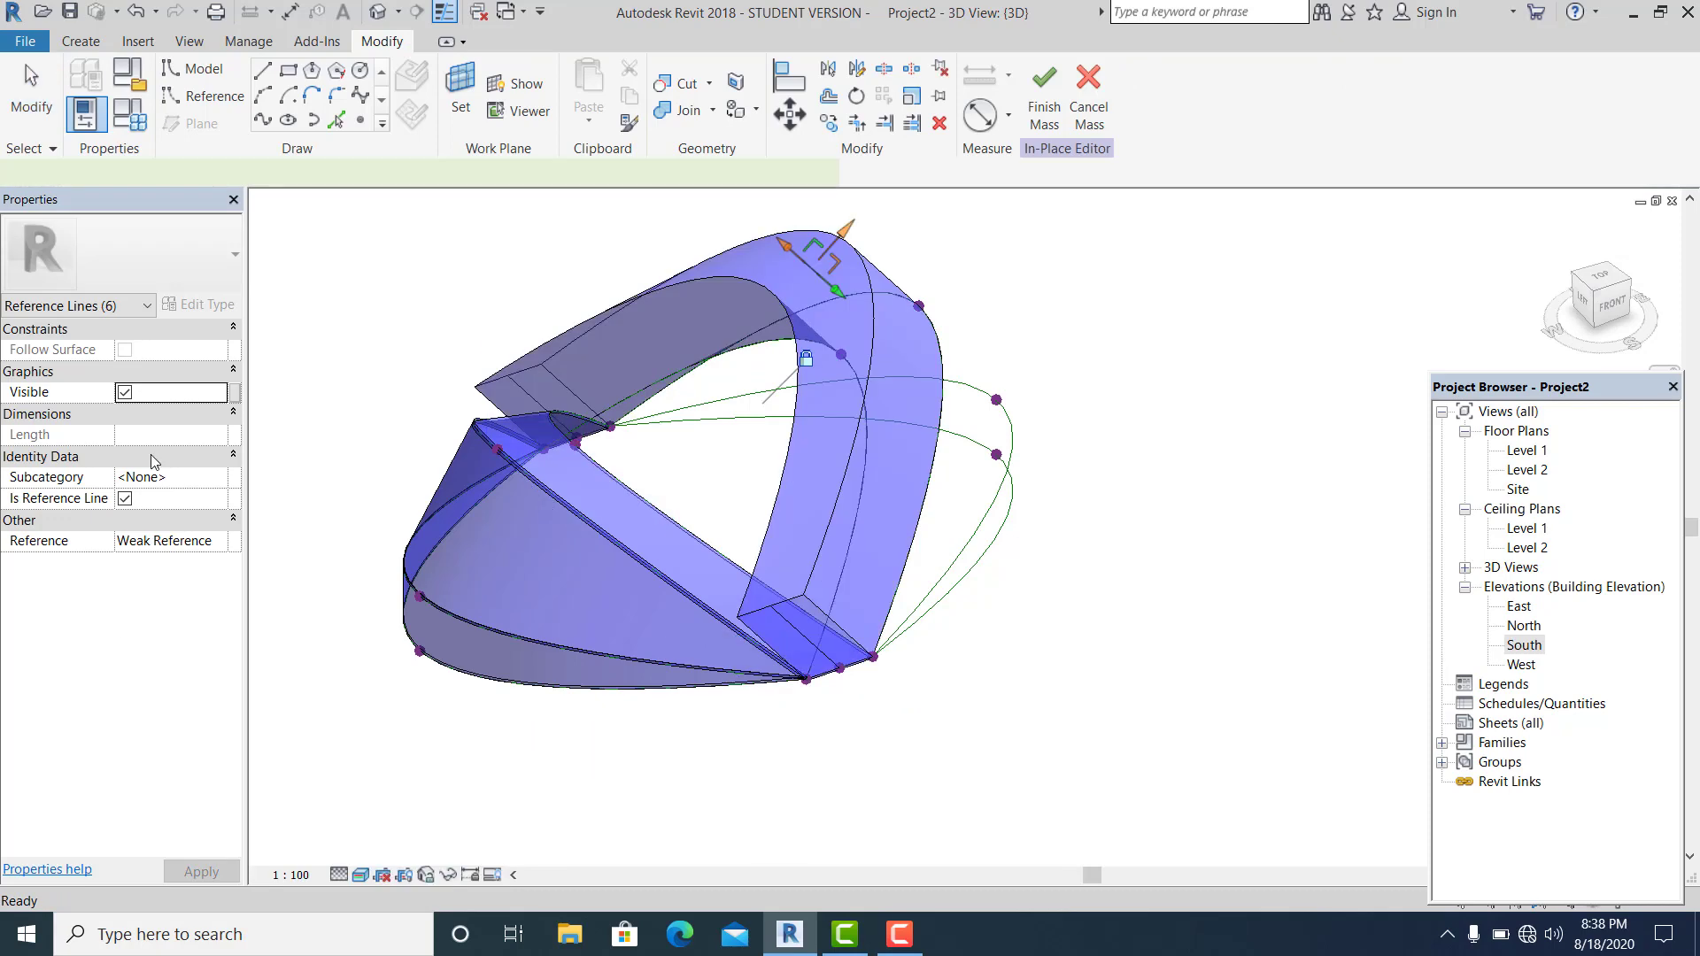
Link the raised east form's positive offset to the THK parameter
{"action": "left_click", "coordinate": [234, 349]}
{"action": "left_click", "coordinate": [1178, 259]}
{"action": "left_click", "coordinate": [1350, 522]}
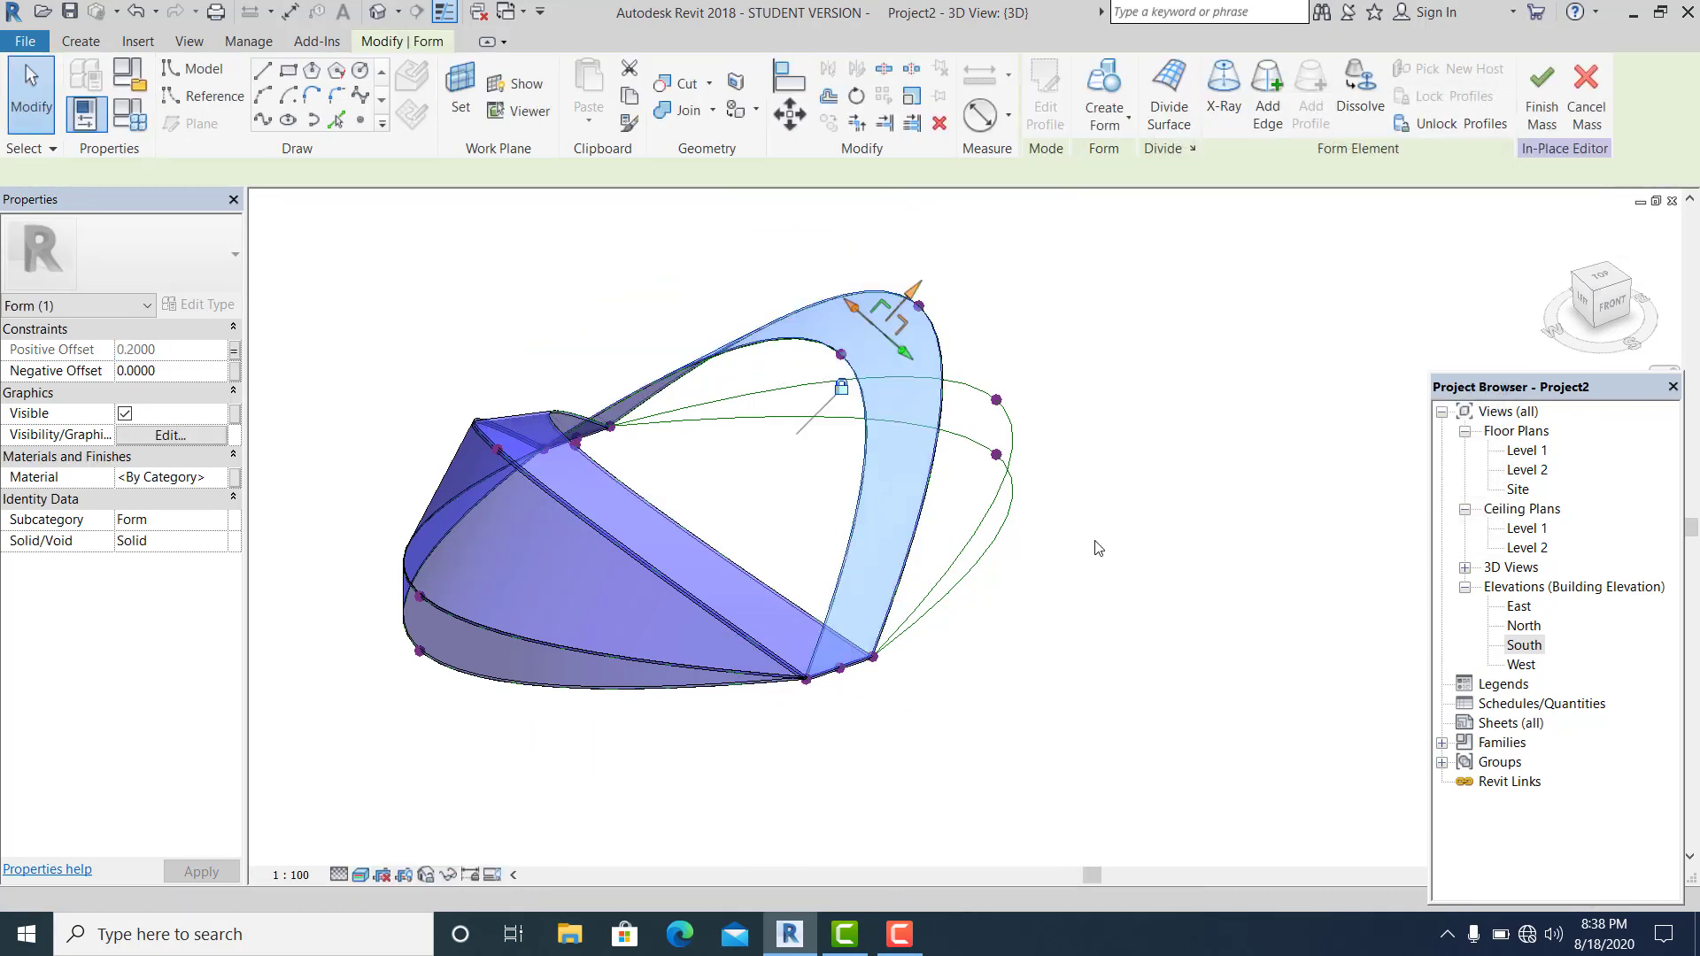
{"action": "left_click", "coordinate": [1097, 547]}
Create a solid form between the outer raised east curve and the upper outermost east curve, linking its positive offset to THK
{"action": "middle_click_drag", "start_coordinate": [1097, 547], "coordinate": [1017, 533], "text": "shift"}
{"action": "left_click", "coordinate": [1024, 512]}
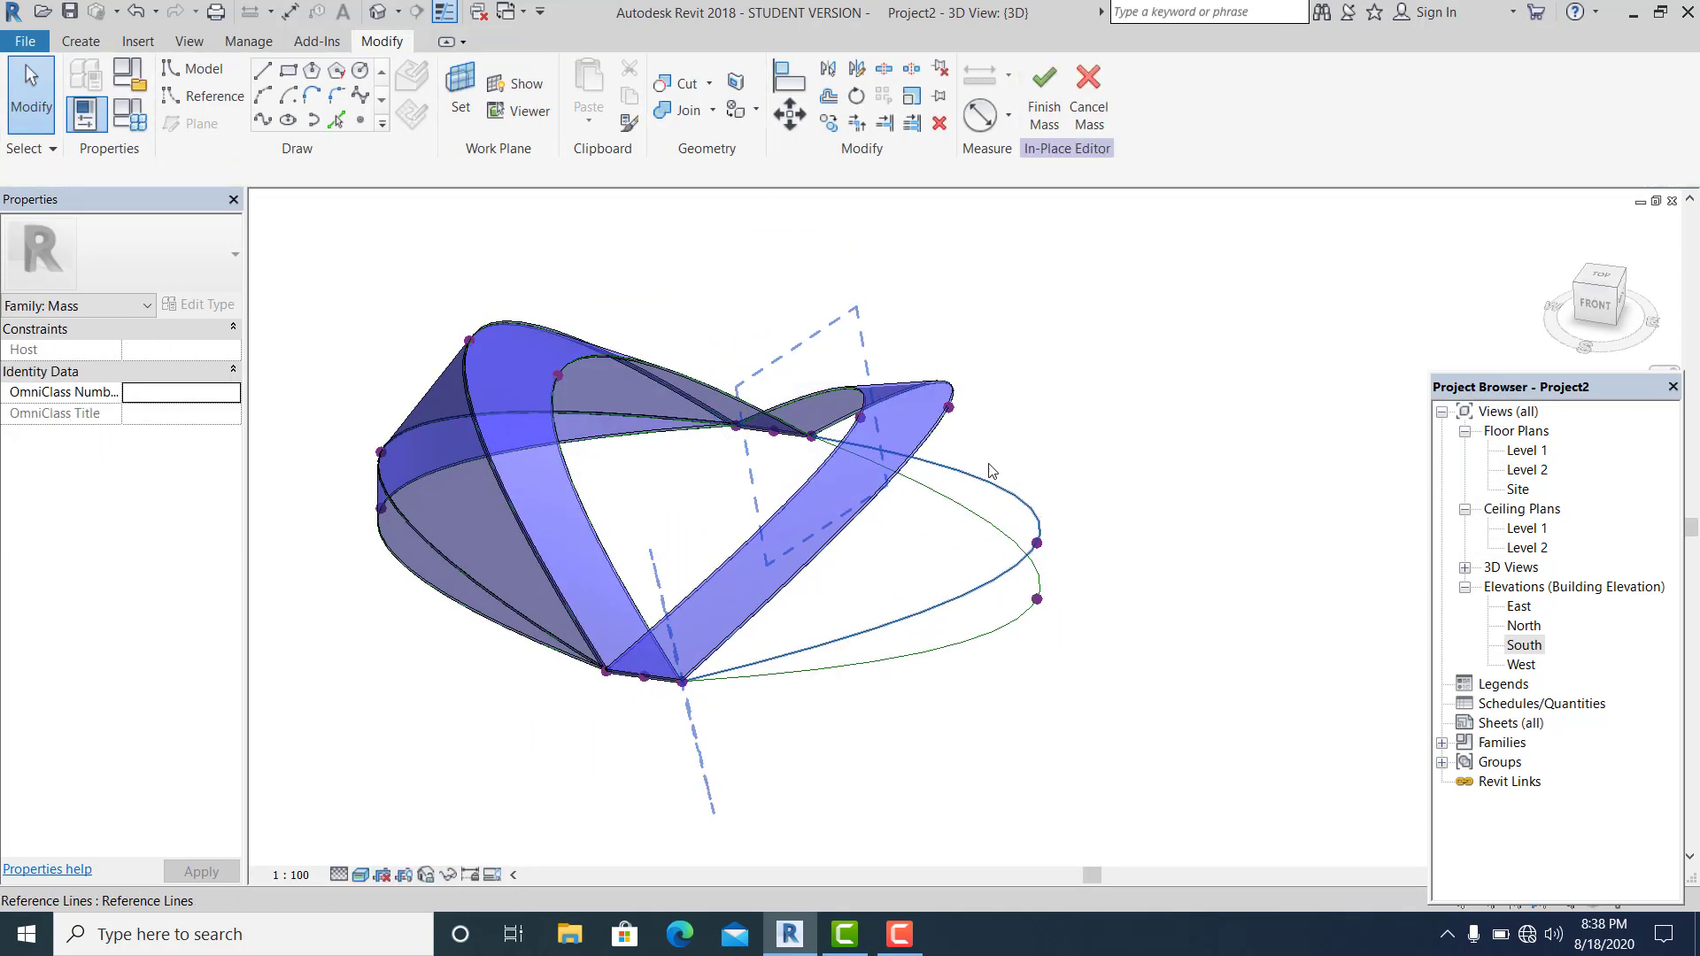
{"action": "left_click", "coordinate": [1062, 110]}
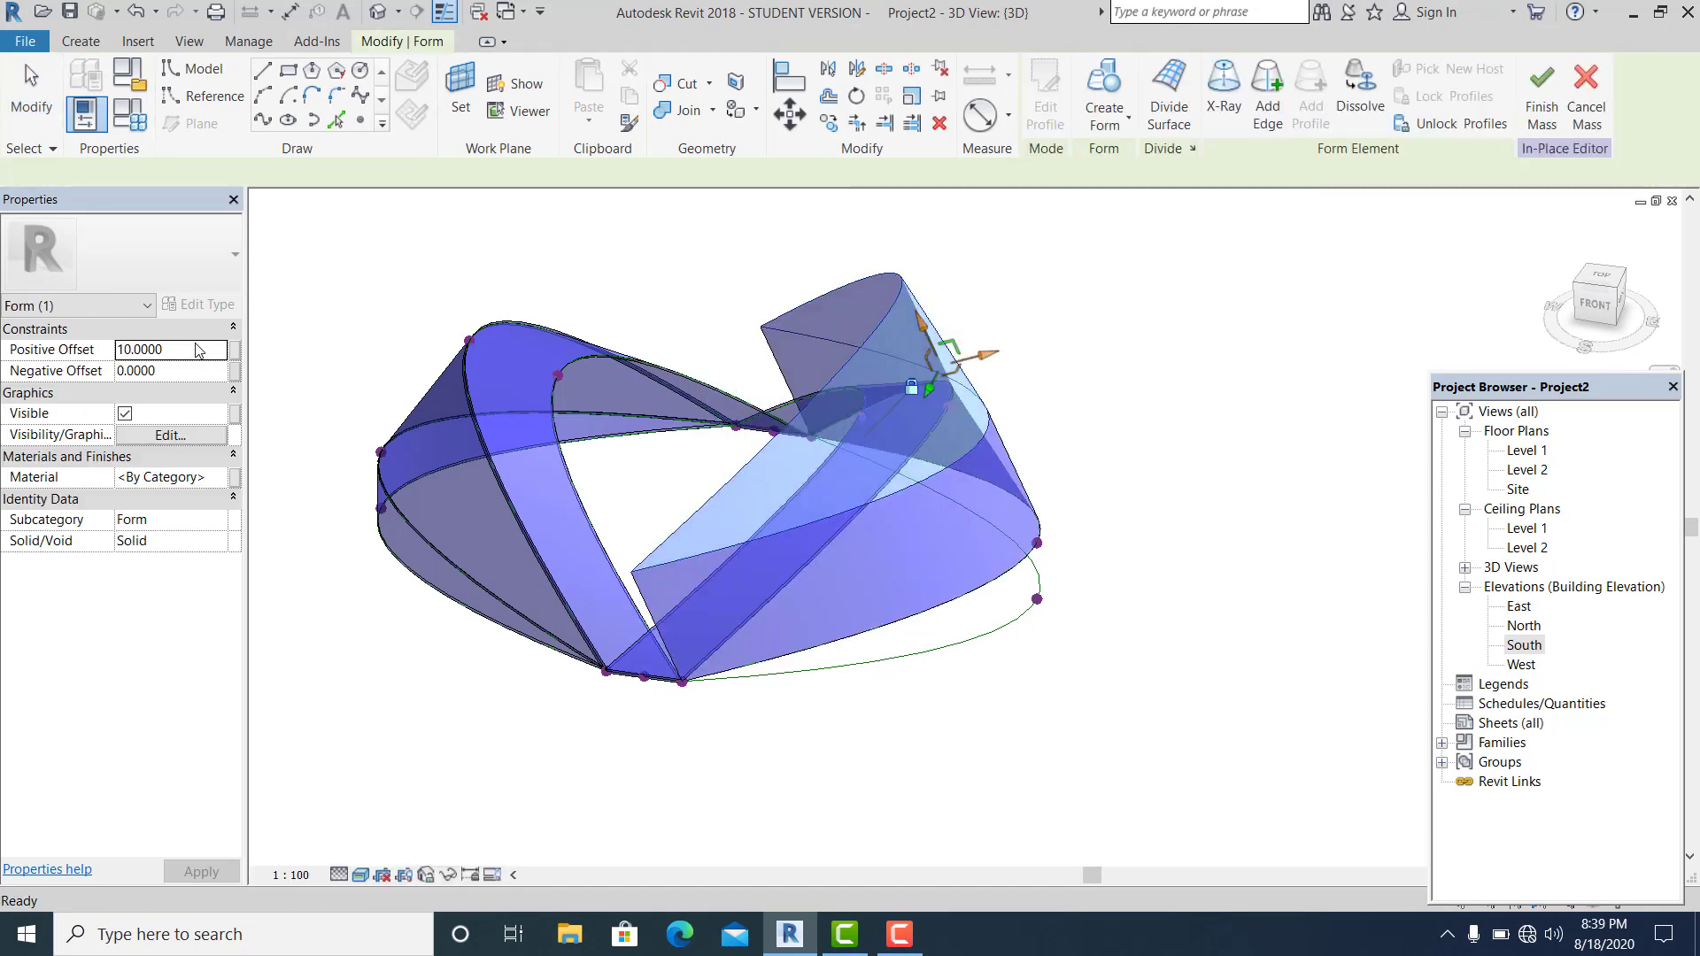
{"action": "left_click", "coordinate": [235, 349]}
{"action": "left_click", "coordinate": [1183, 260]}
{"action": "left_click", "coordinate": [1368, 515]}
{"action": "left_click", "coordinate": [1043, 686]}
Create an extruded solid form from the upper and lower outermost east curves, linking its positive offset to THK
{"action": "middle_click_drag", "start_coordinate": [1042, 685], "coordinate": [1079, 664], "text": "shift"}
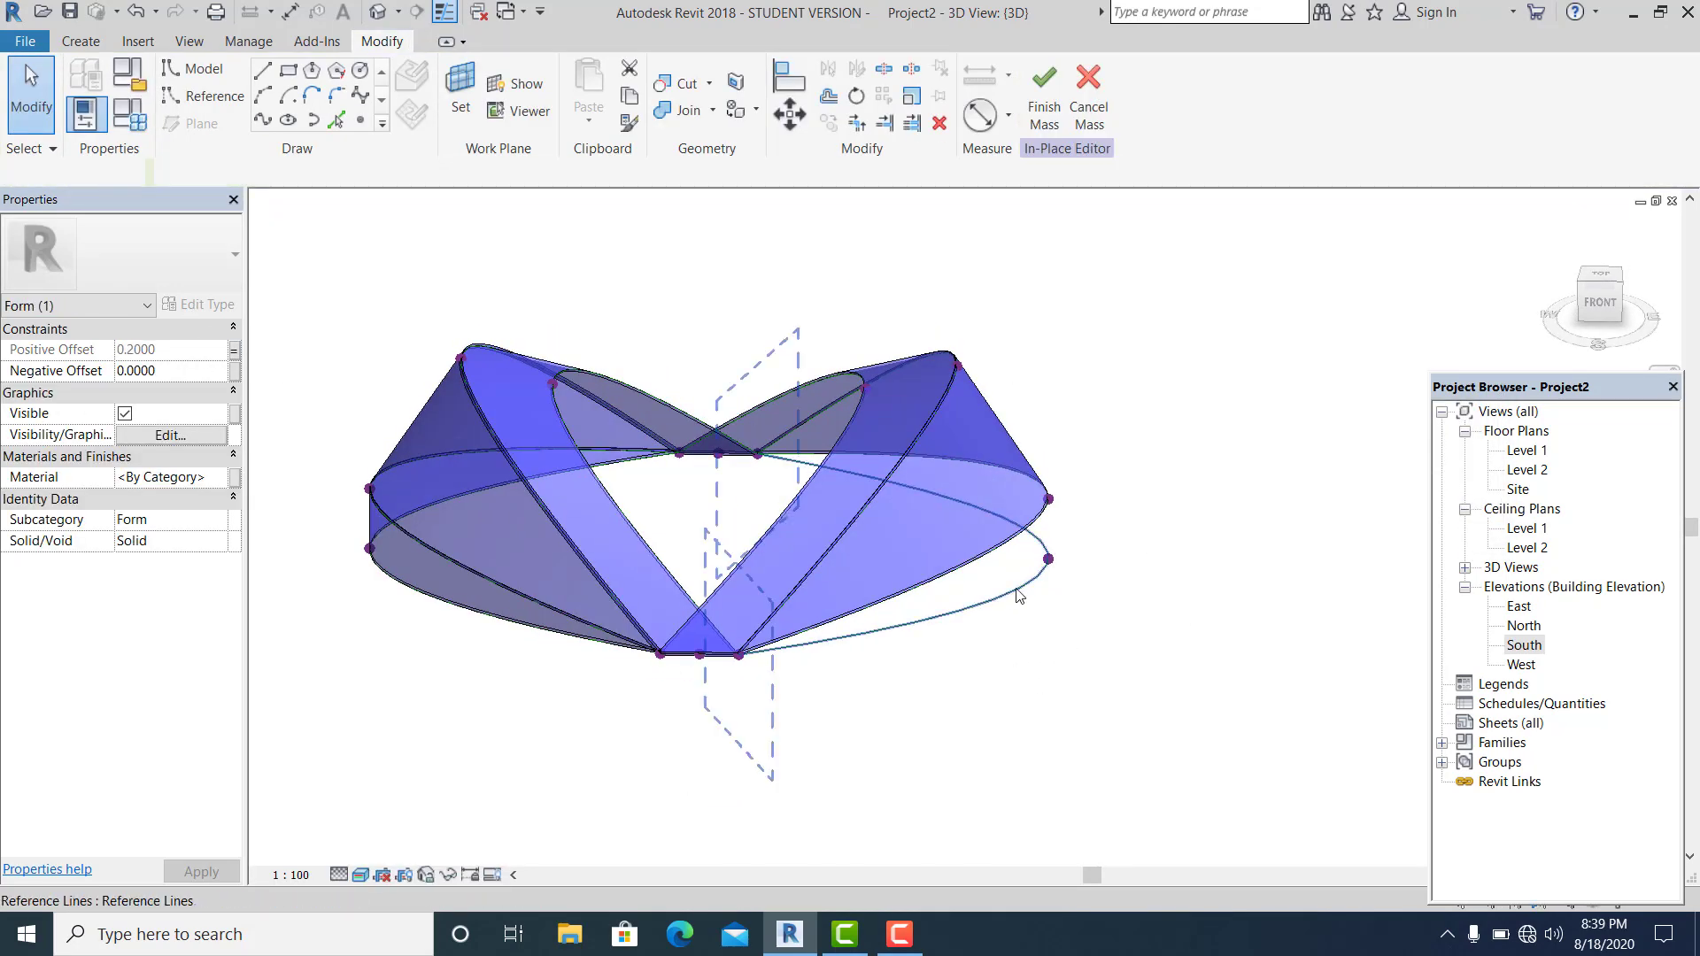
{"action": "left_click", "coordinate": [1017, 591]}
{"action": "left_click", "coordinate": [1069, 129]}
{"action": "left_click", "coordinate": [1084, 162]}
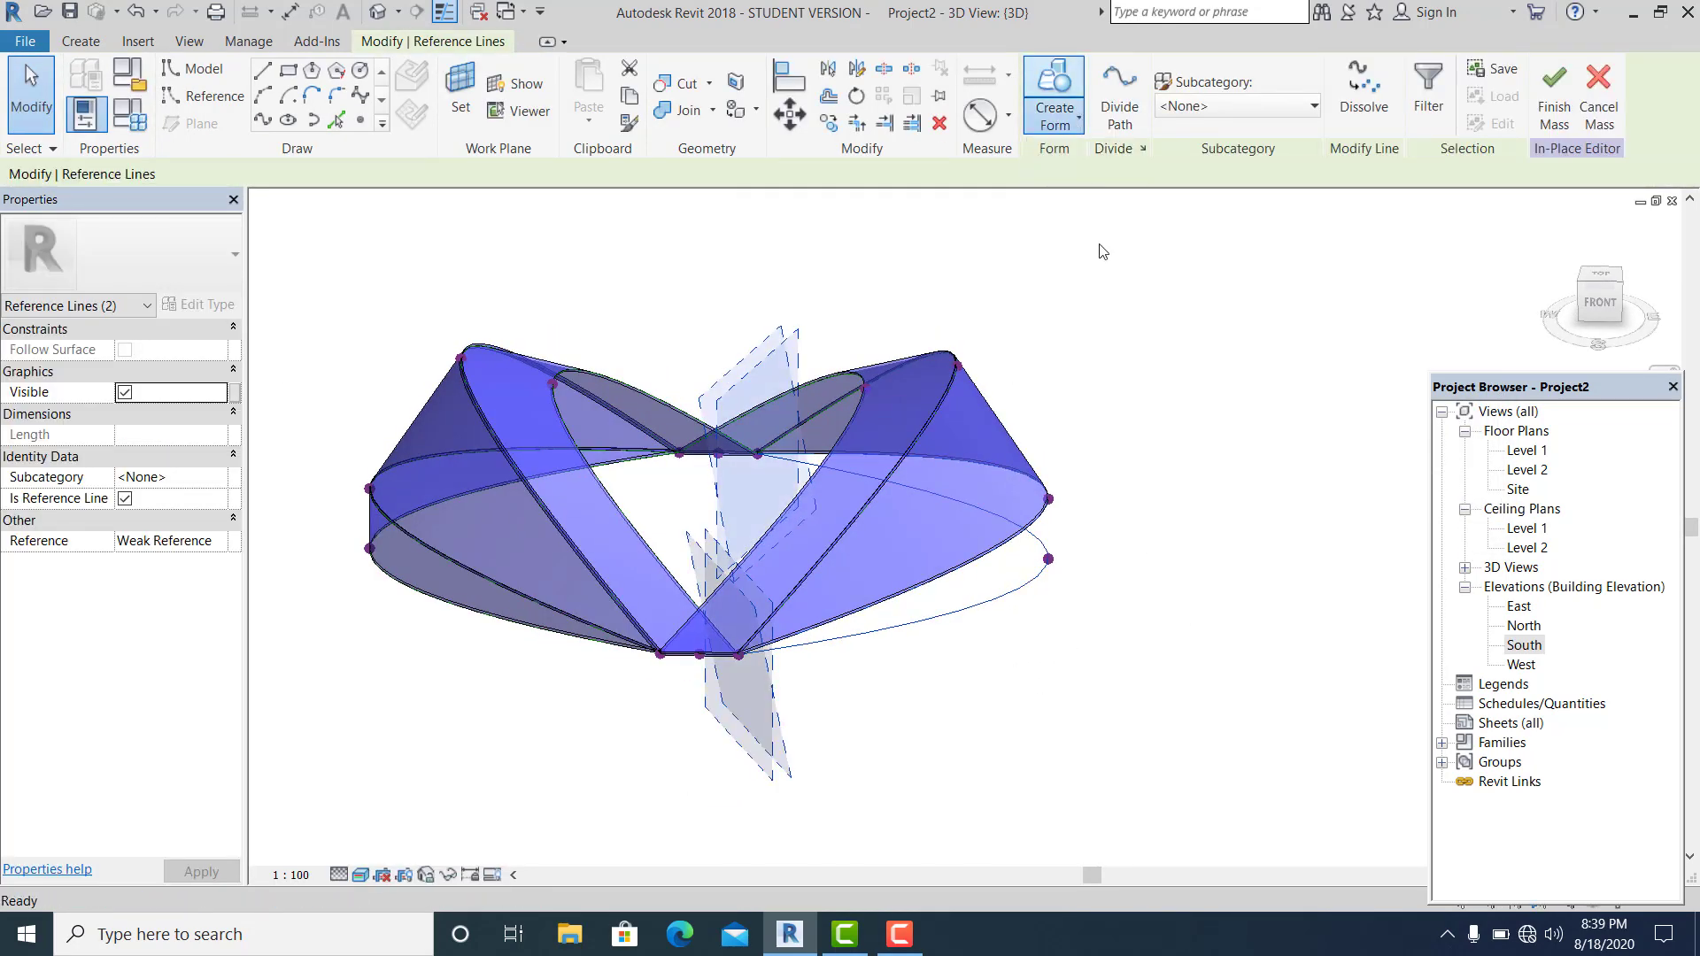
{"action": "left_click", "coordinate": [807, 710]}
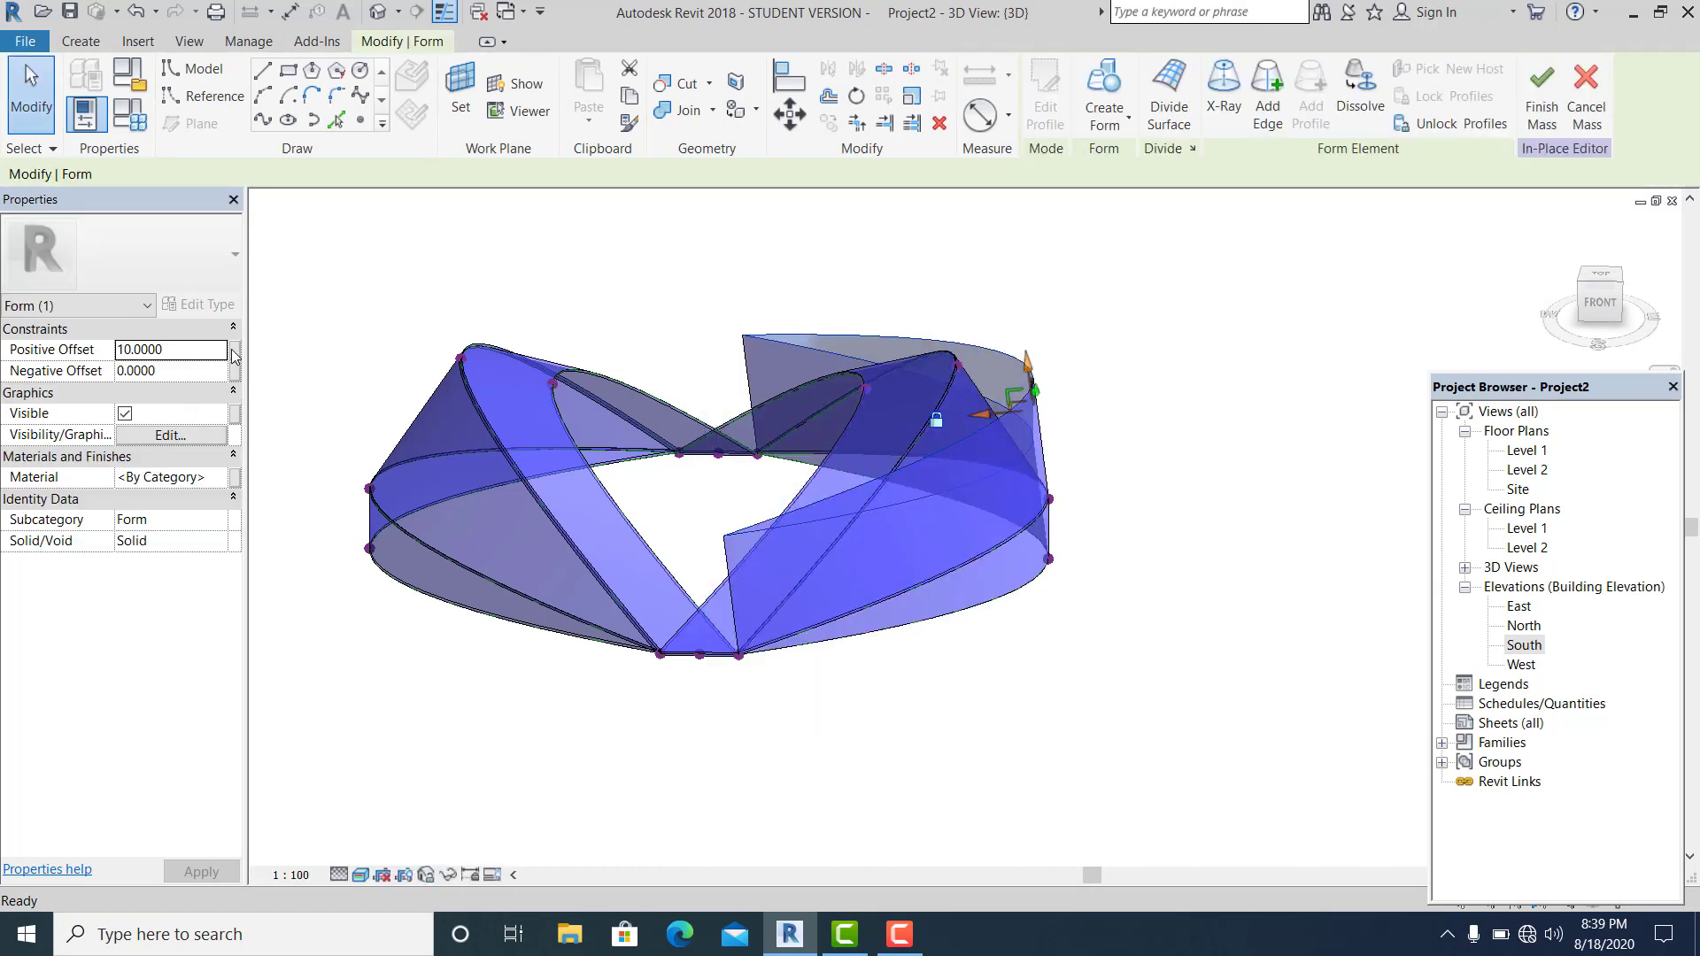
{"action": "left_click", "coordinate": [234, 351]}
{"action": "left_click", "coordinate": [1178, 260]}
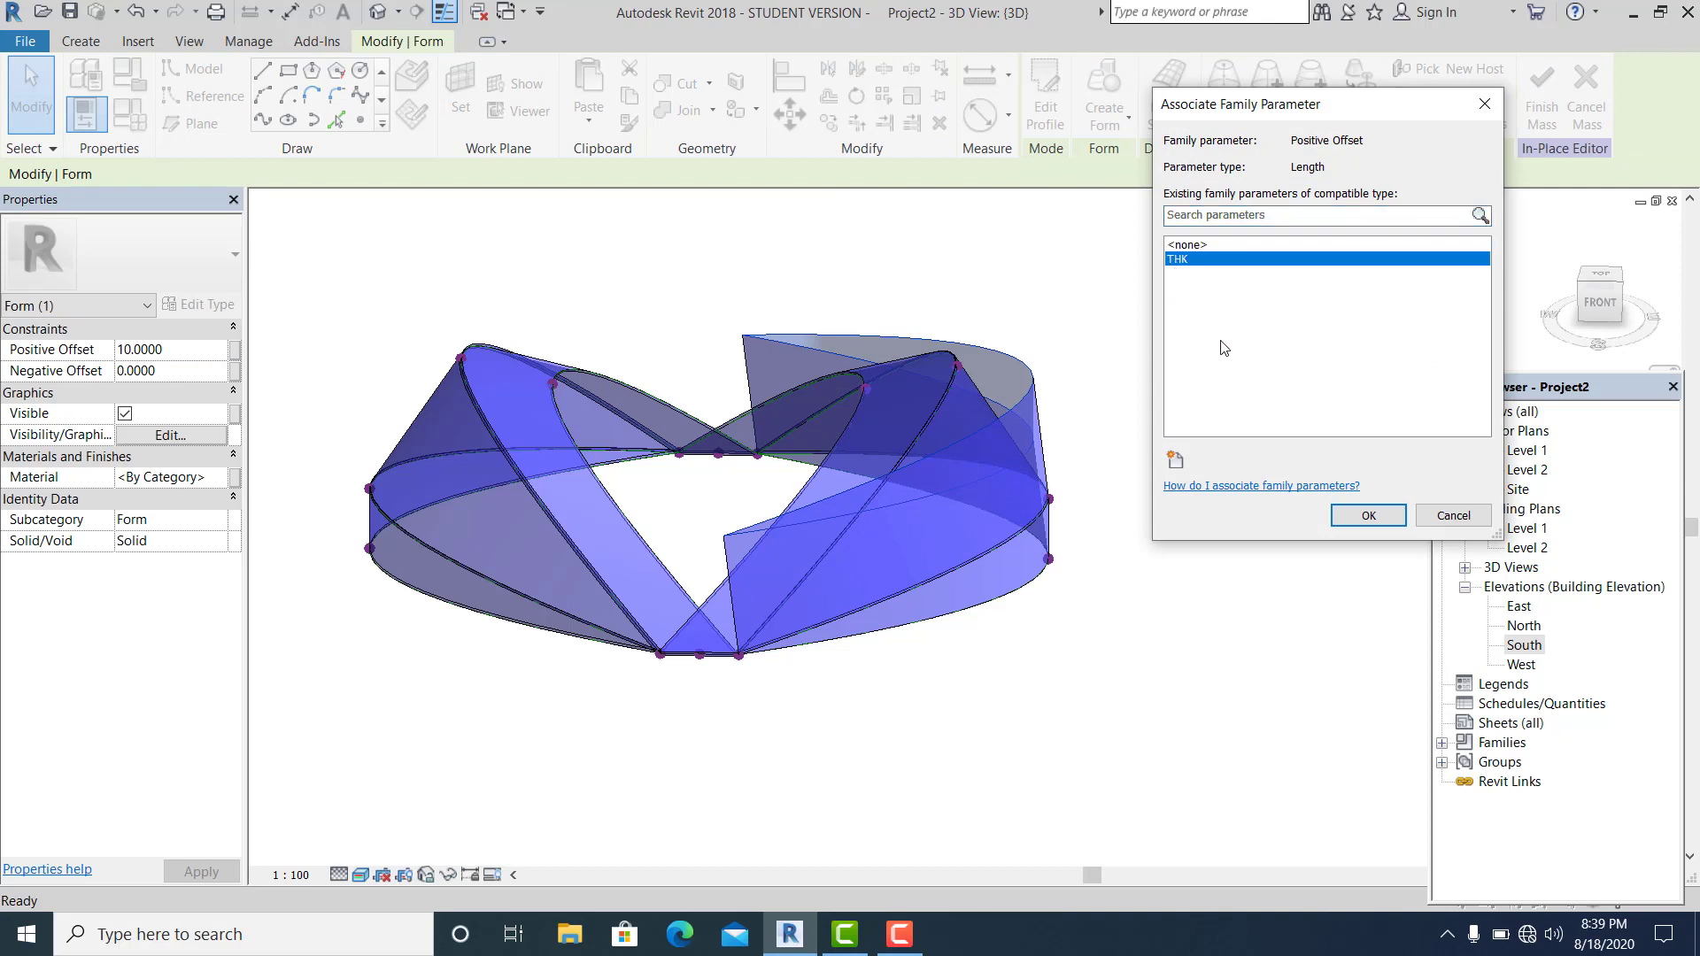
{"action": "left_click", "coordinate": [1369, 515]}
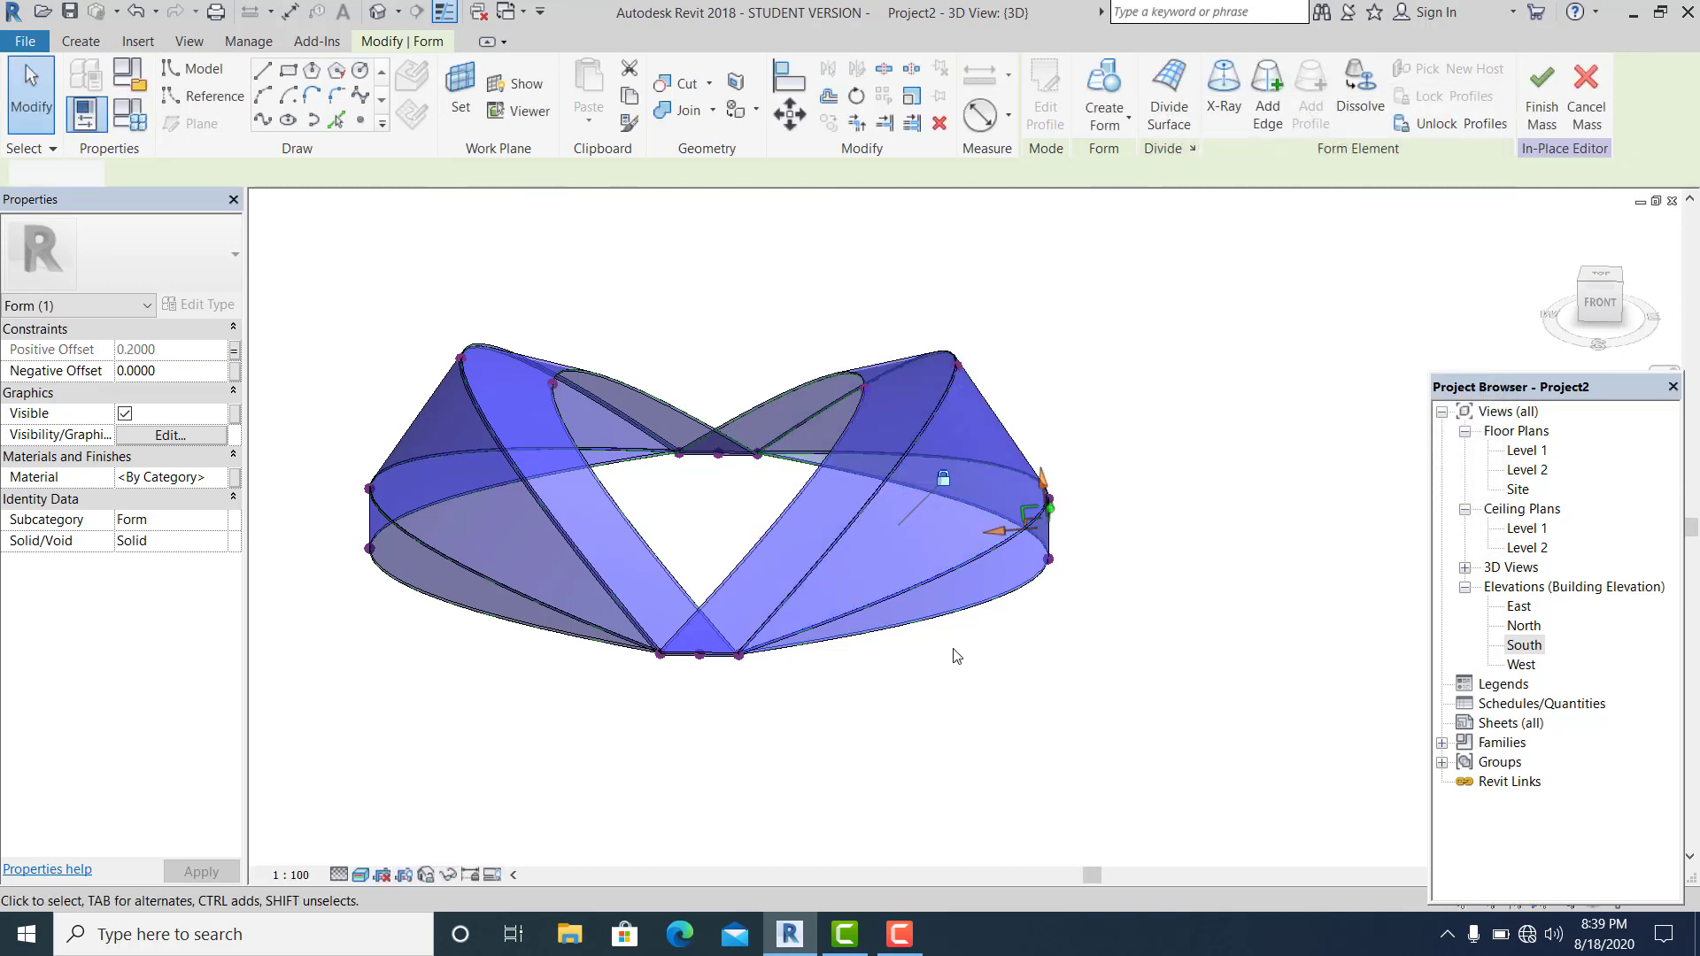
{"action": "left_click", "coordinate": [862, 717]}
Finish the in-place mass containing all the thin curved forms
{"action": "middle_click_drag", "start_coordinate": [862, 717], "coordinate": [910, 737], "text": "shift"}
{"action": "left_click", "coordinate": [899, 724]}
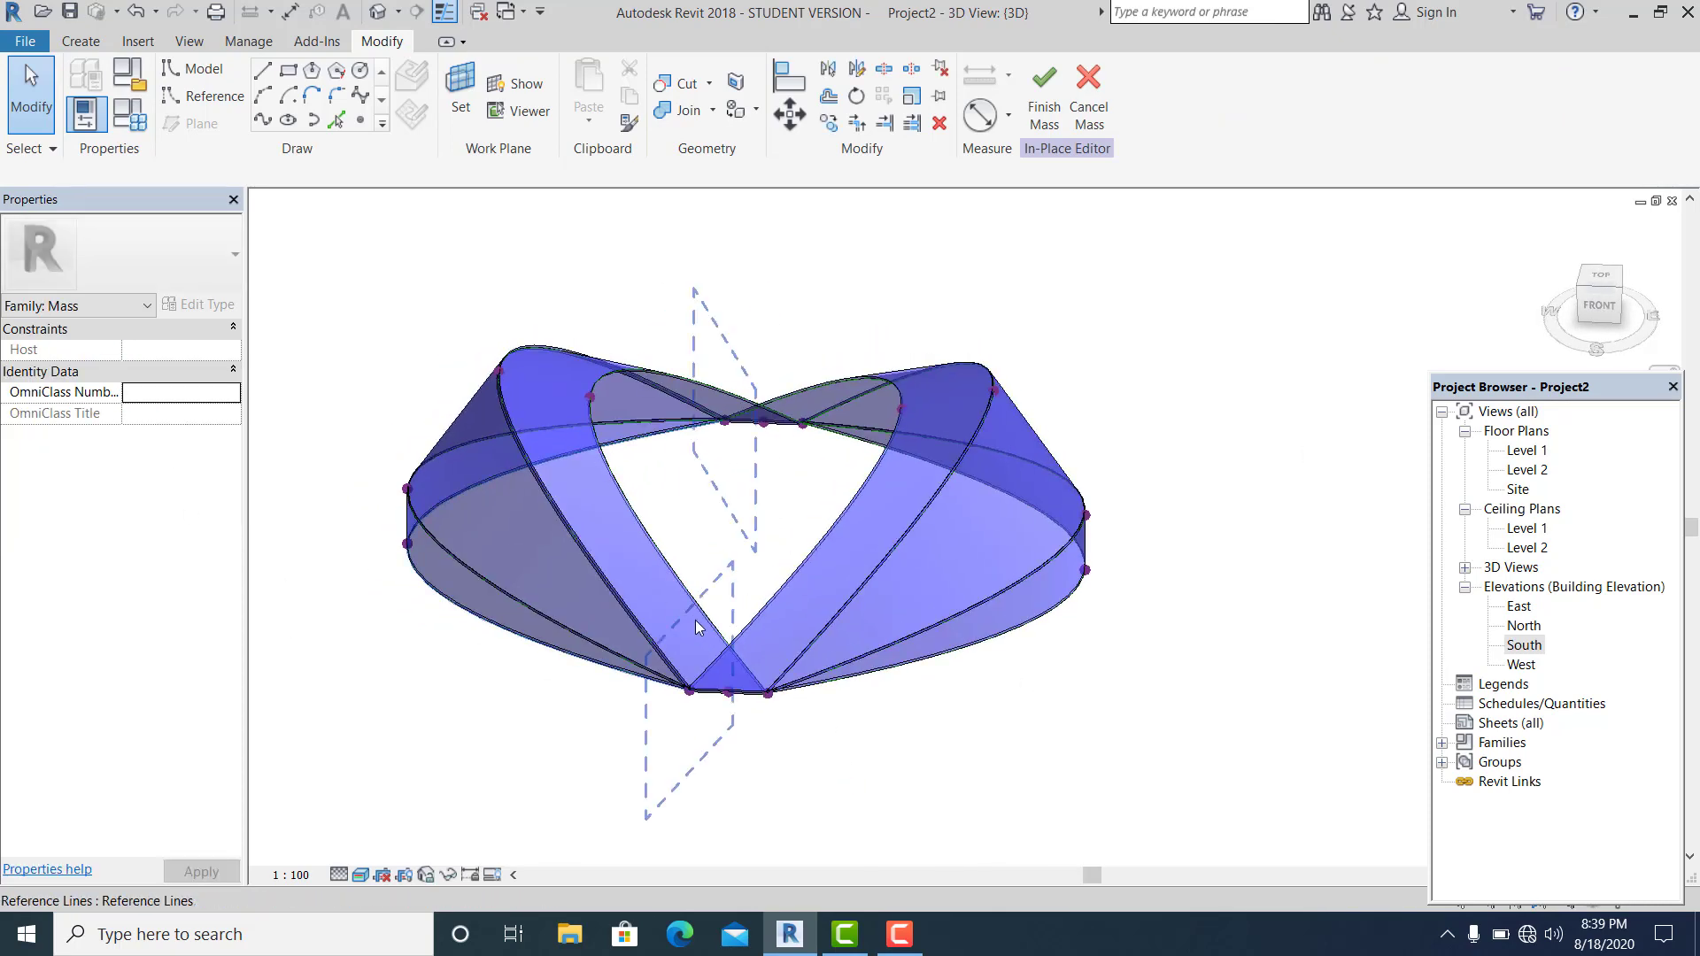
{"action": "middle_click_drag", "start_coordinate": [767, 622], "coordinate": [796, 589]}
{"action": "middle_click_drag", "start_coordinate": [917, 753], "coordinate": [859, 772], "text": "shift"}
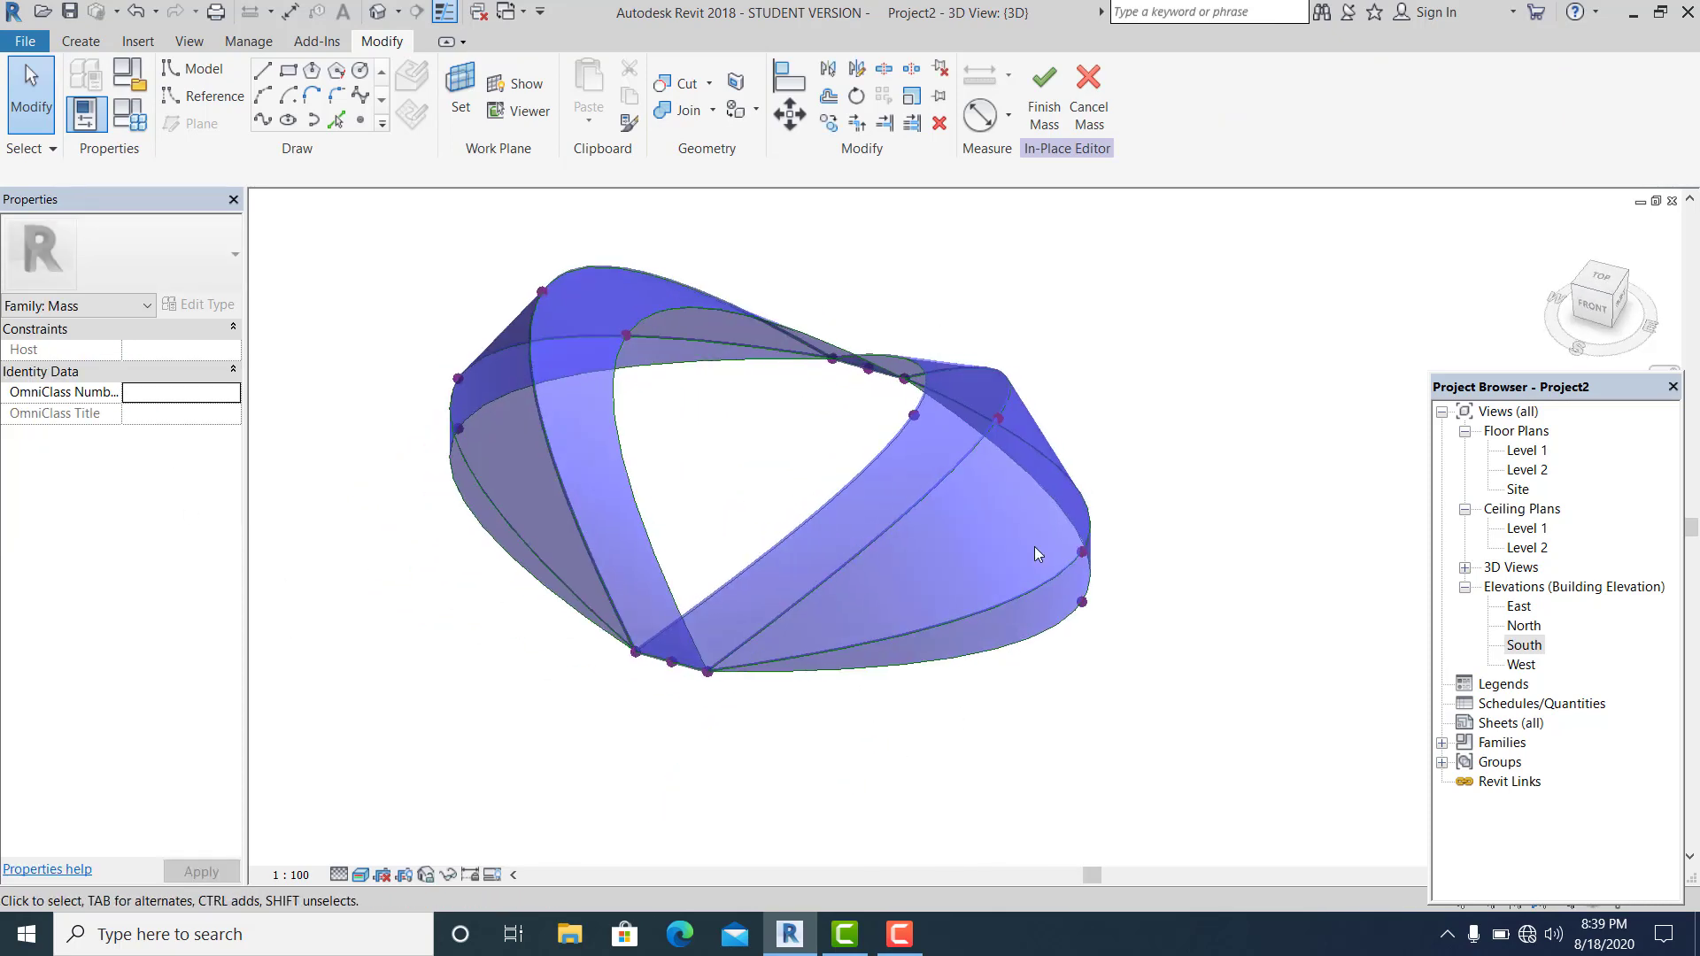
{"action": "middle_click_drag", "start_coordinate": [964, 666], "coordinate": [1003, 657], "text": "shift"}
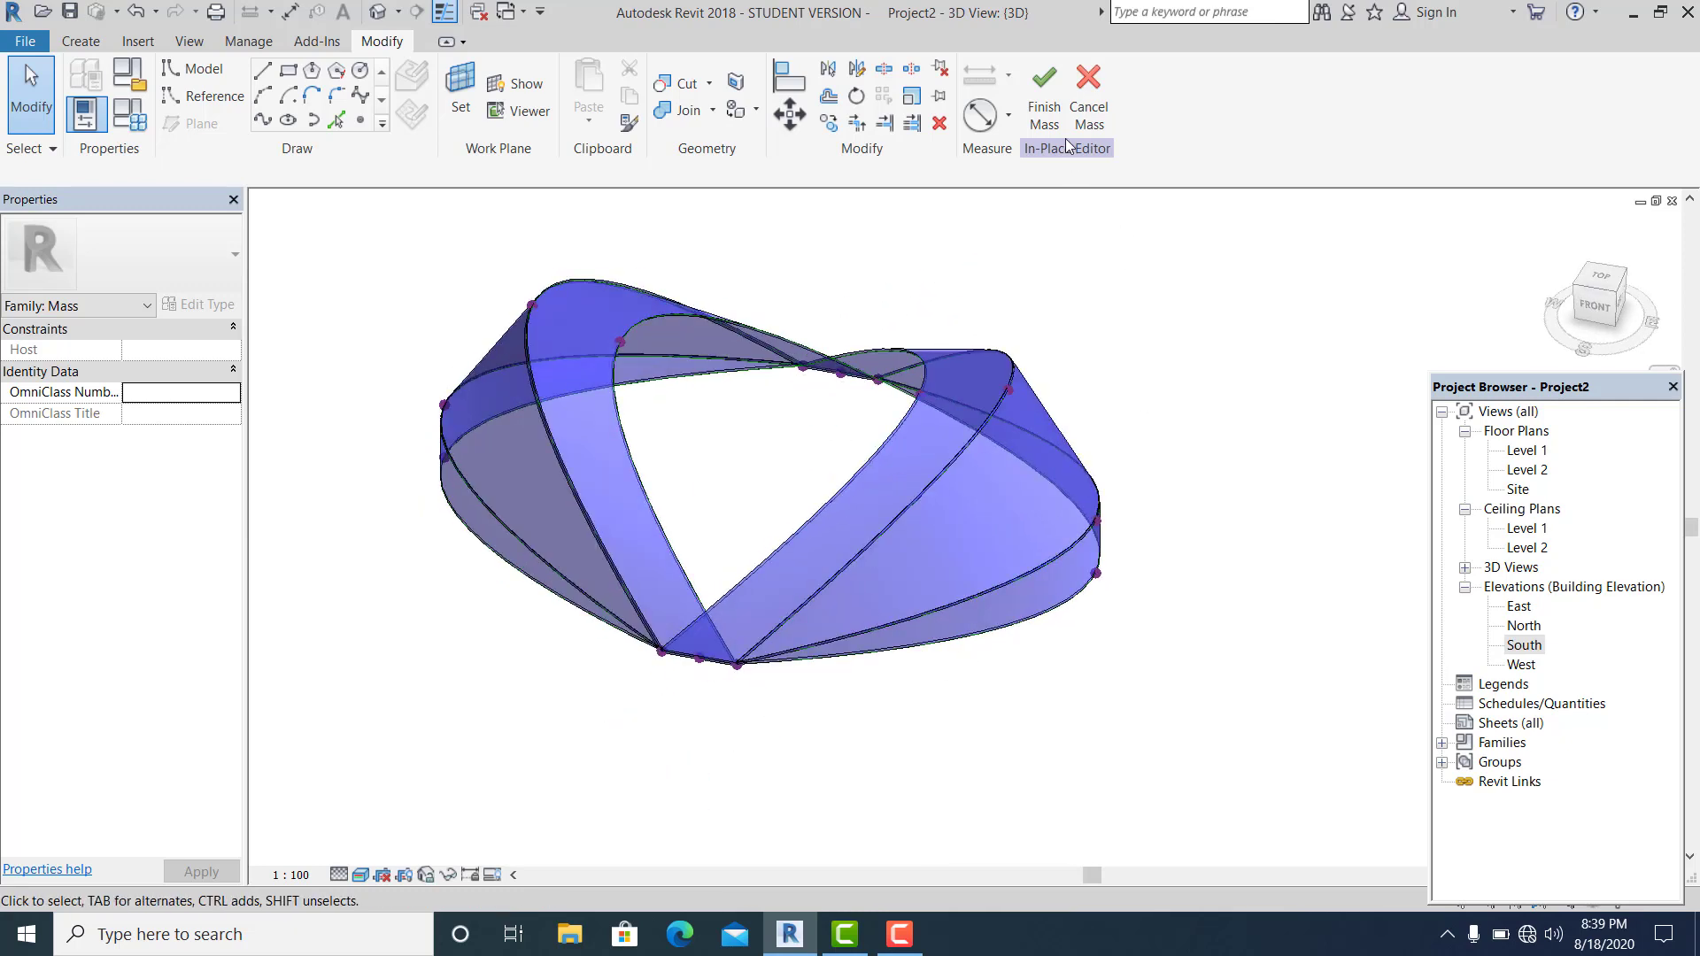
{"action": "left_click", "coordinate": [1045, 98]}
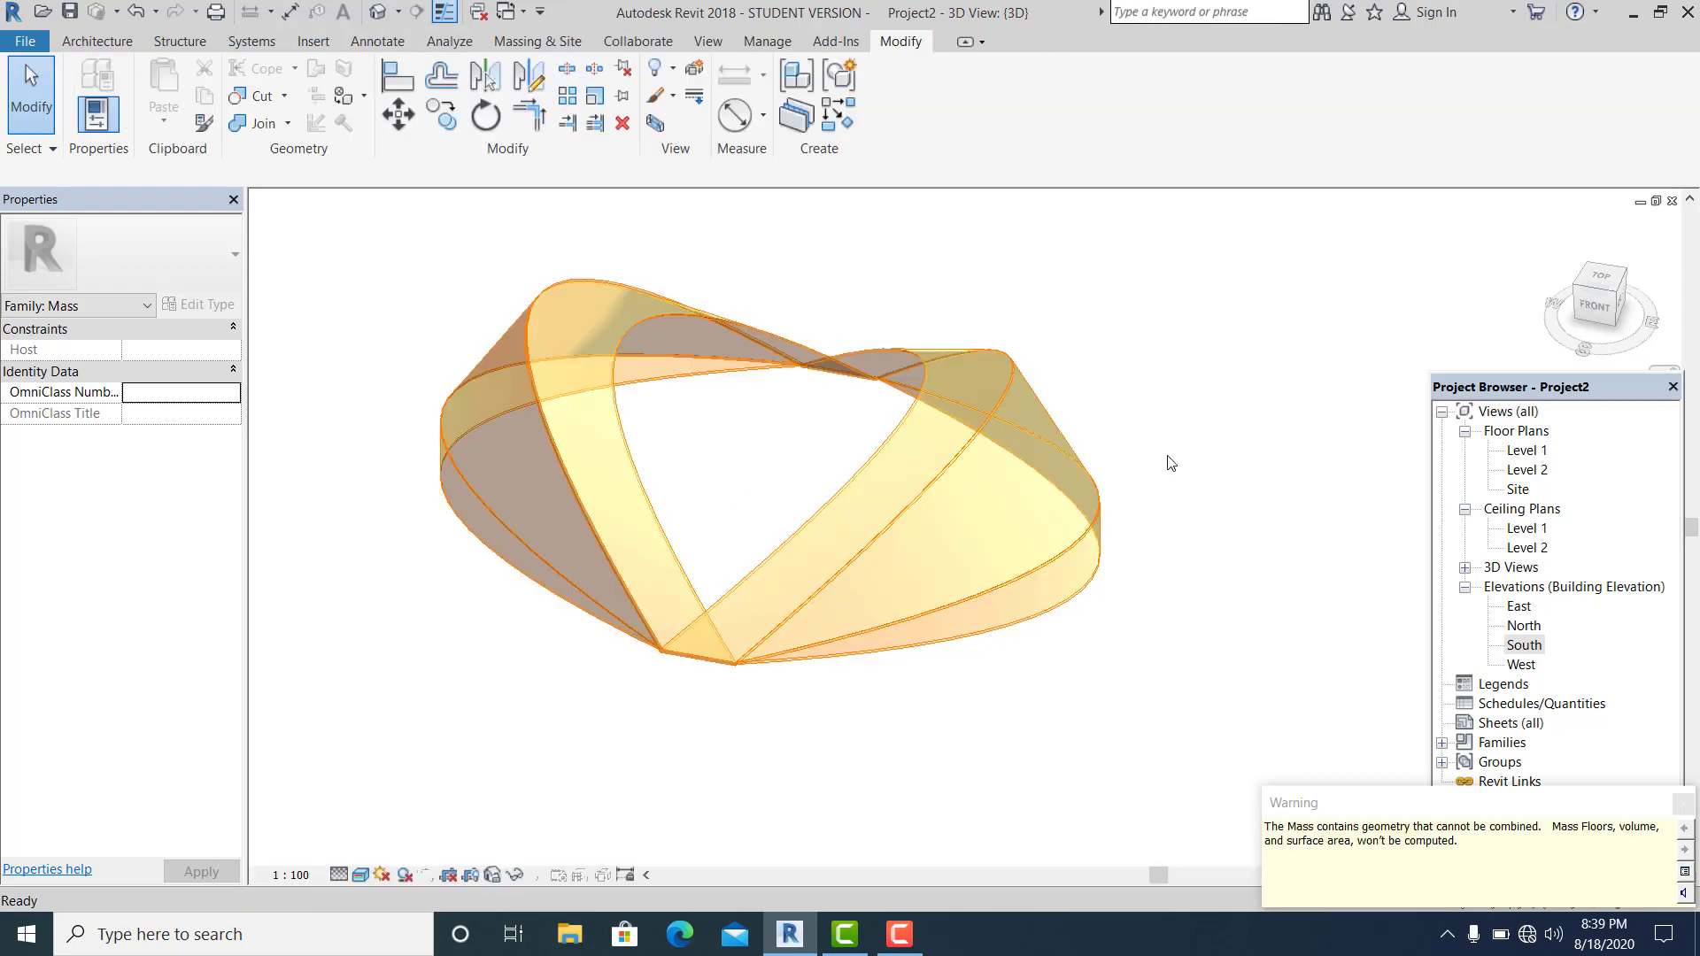
Create walls by face on the mass's sloping outer west surface and its raised west strip
{"action": "middle_click_drag", "start_coordinate": [1183, 496], "coordinate": [1039, 630], "text": "shift"}
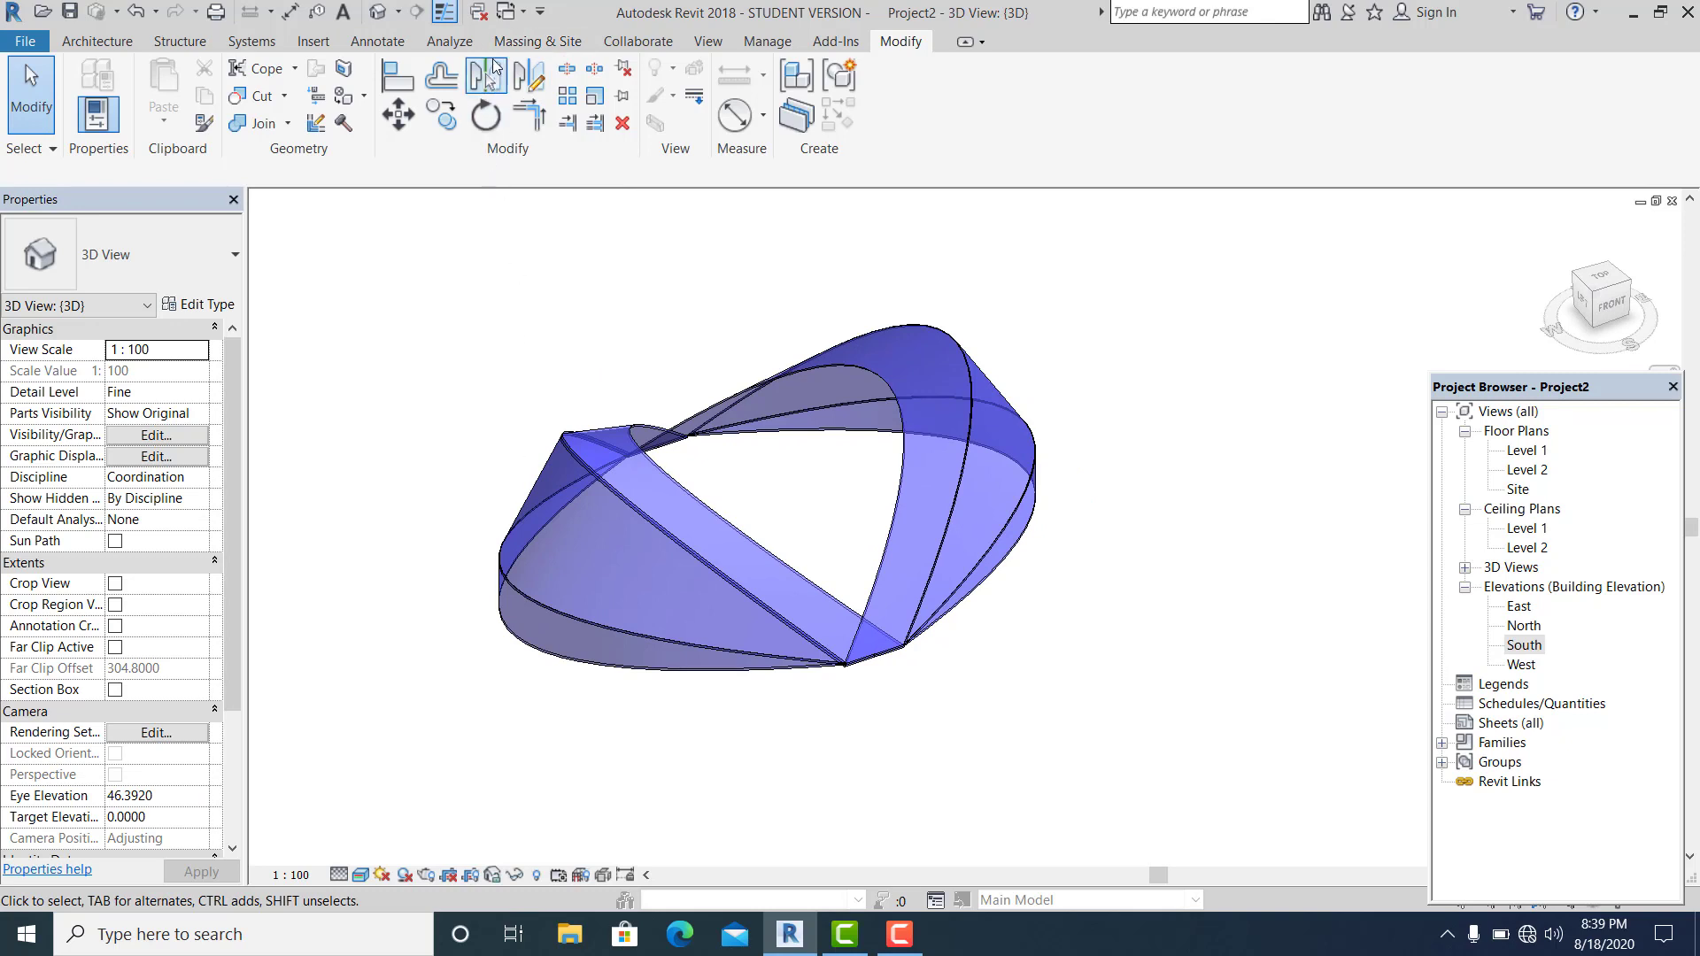
{"action": "left_click", "coordinate": [524, 41]}
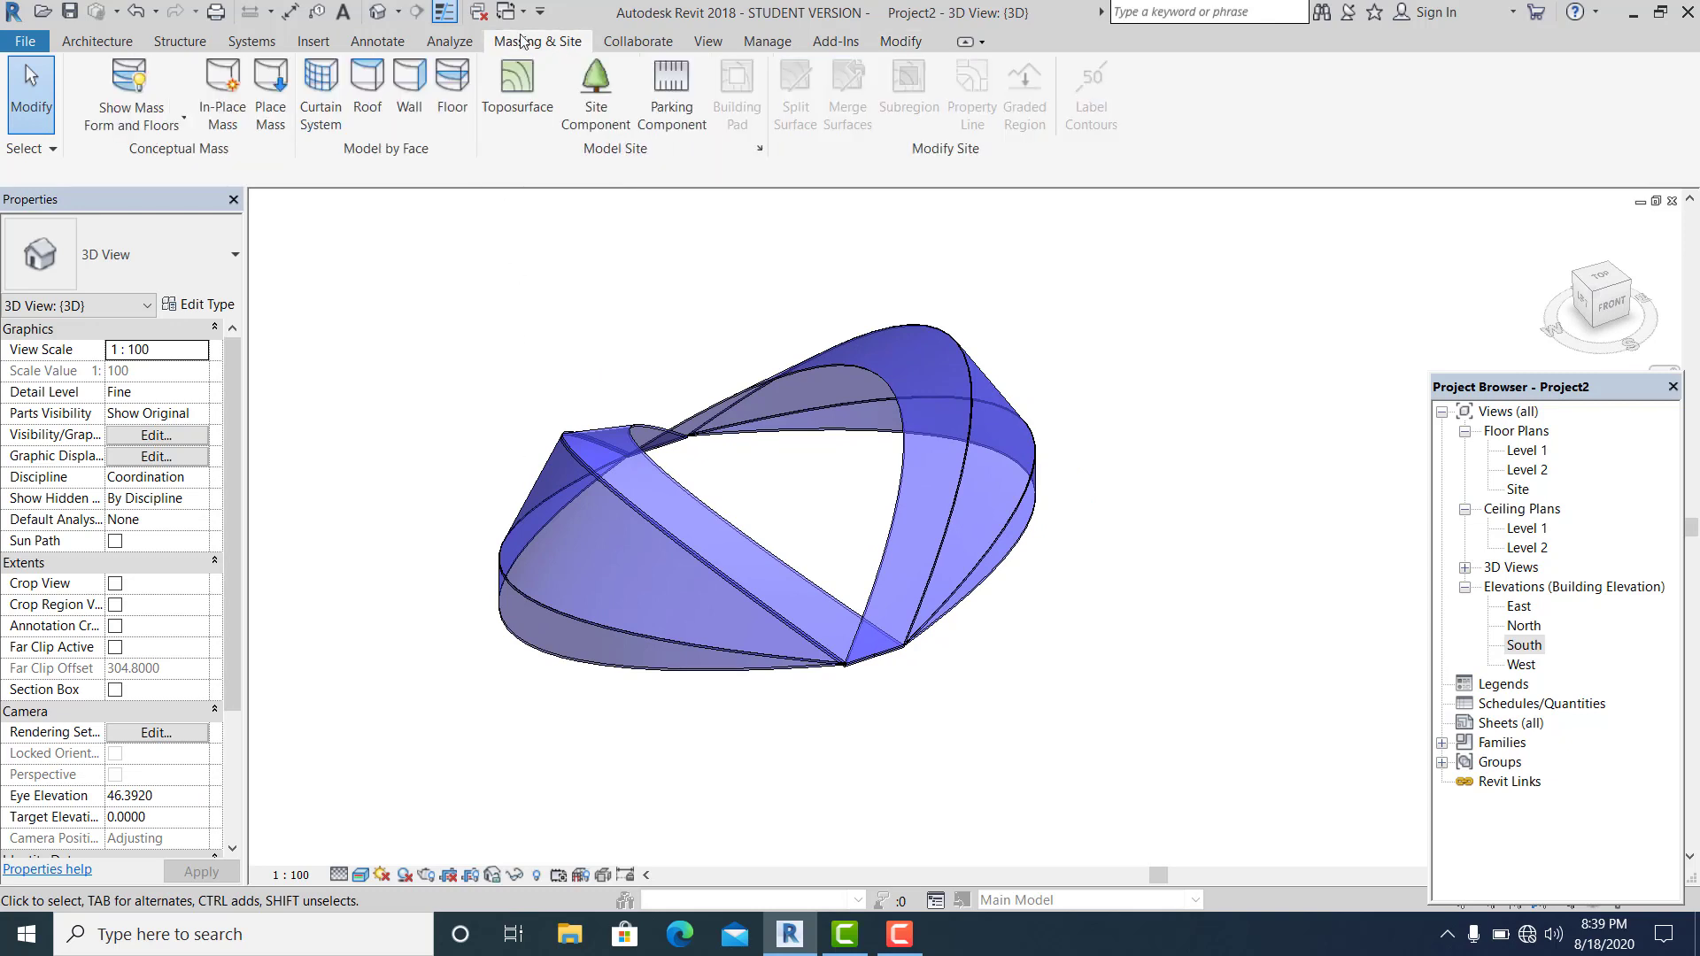
{"action": "left_click", "coordinate": [416, 105]}
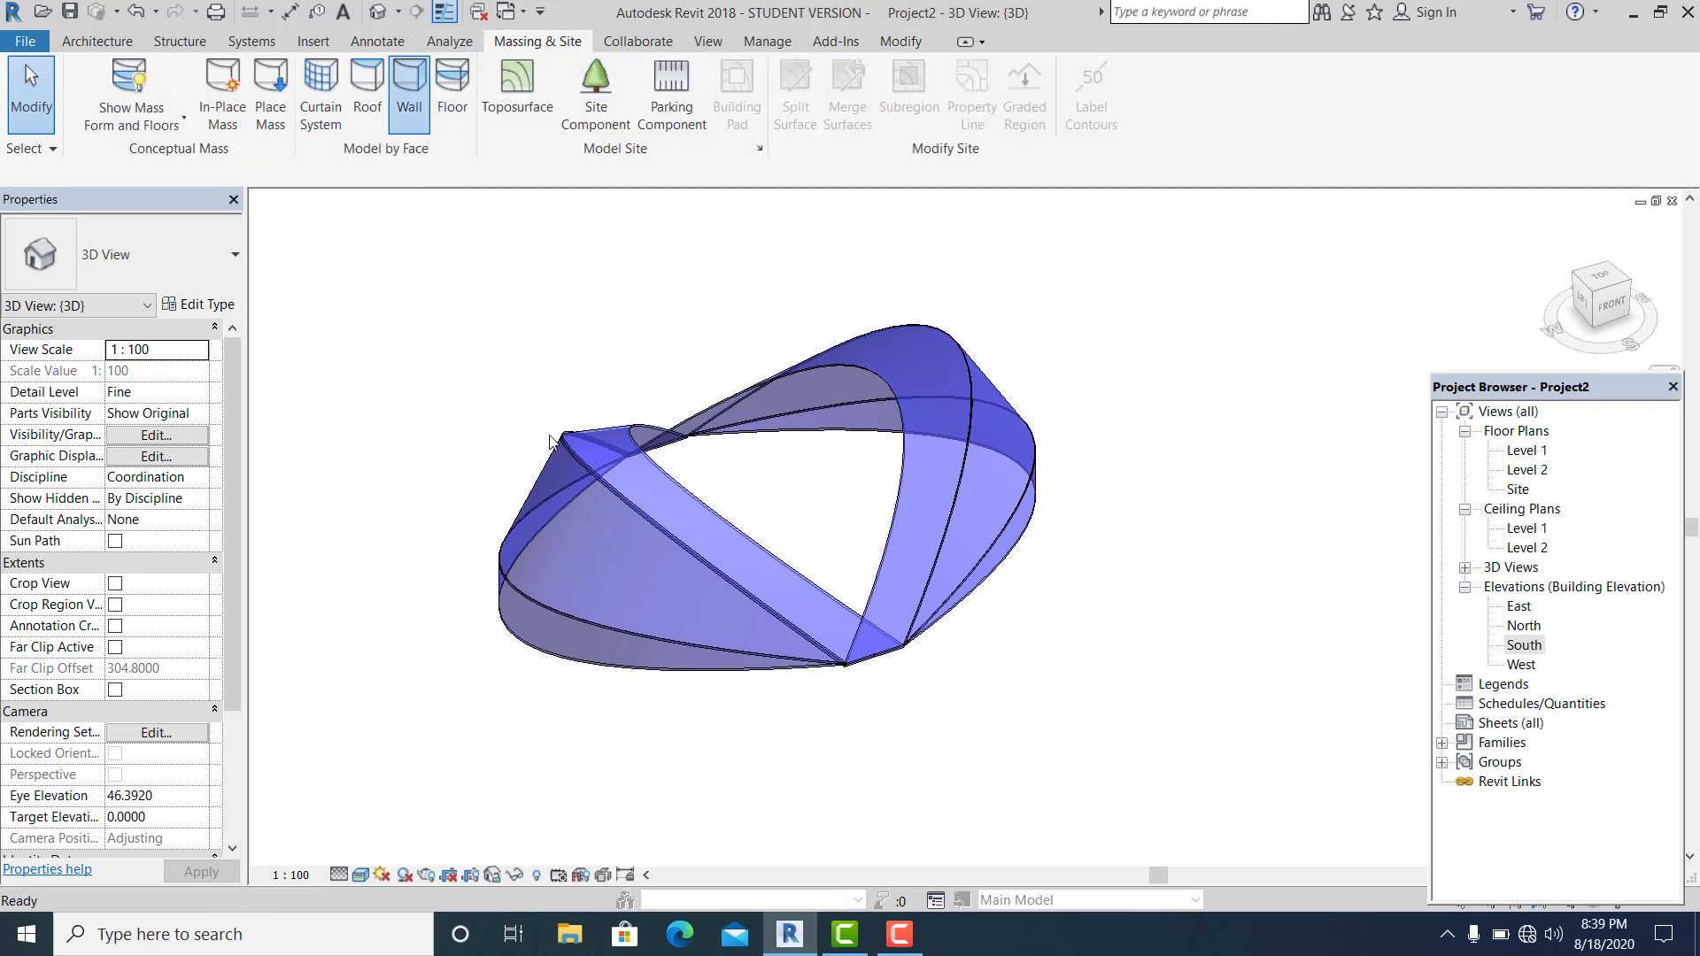
{"action": "scroll", "coordinate": [683, 542], "scroll_direction": "up", "scroll_amount": 3}
{"action": "left_click", "coordinate": [683, 545]}
{"action": "key", "text": "Escape"}
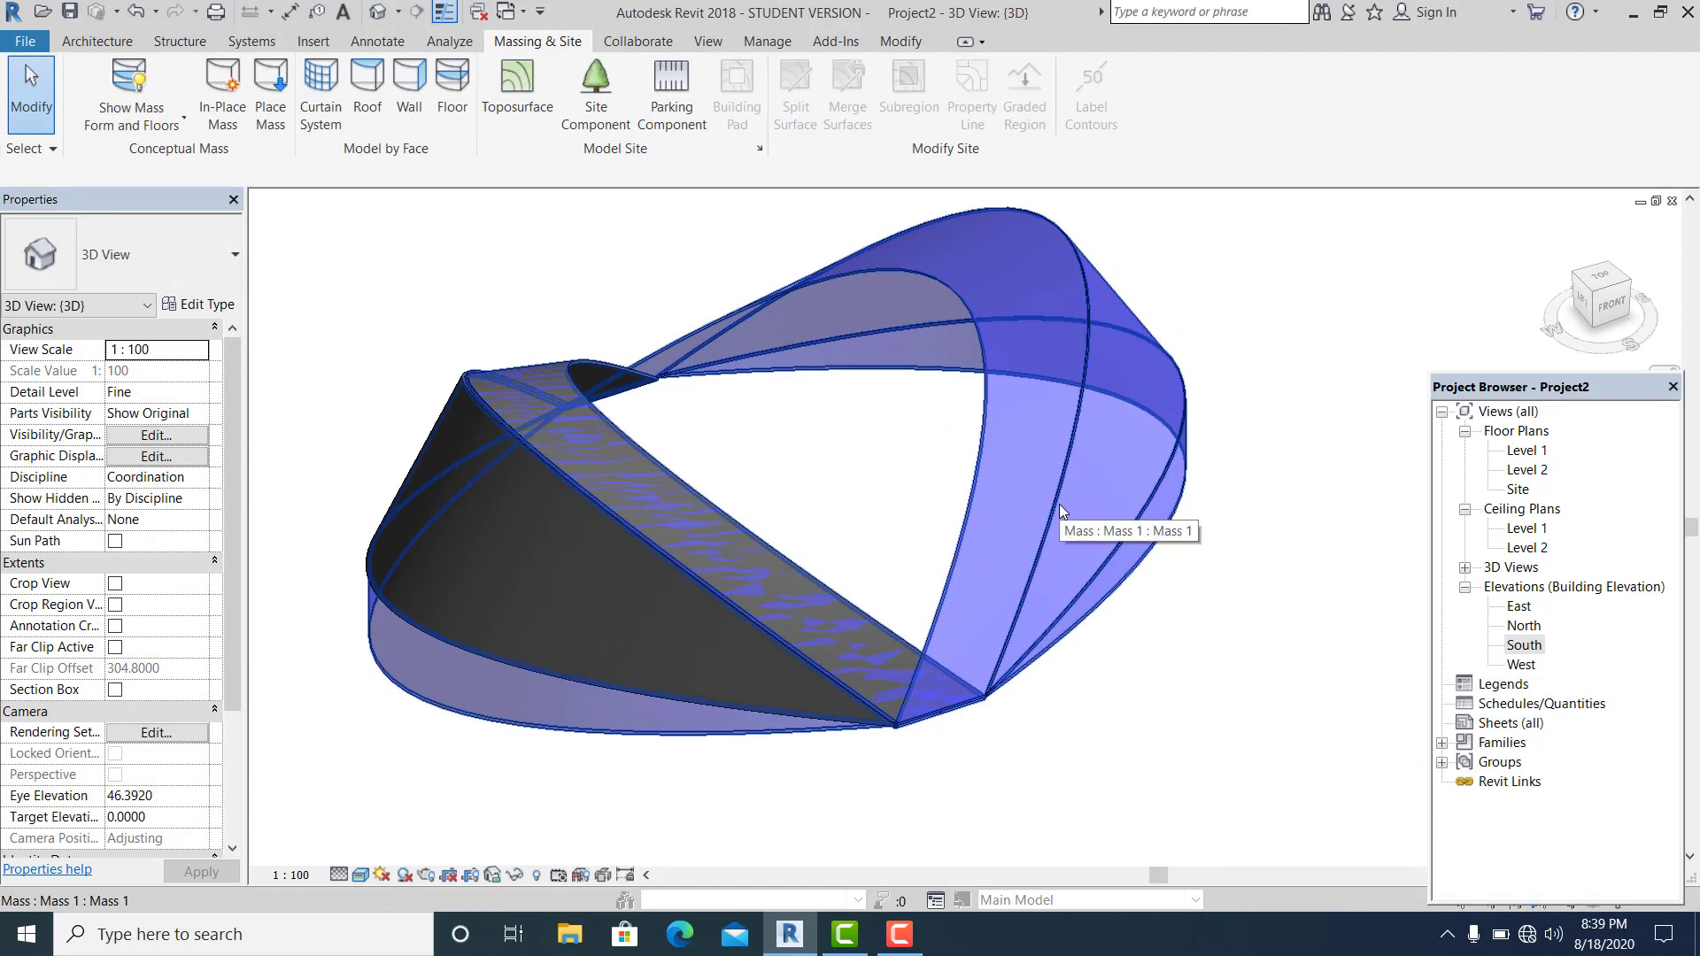
Add Generic - 8" walls by face on the mass's raised east strip and sloping outer east surface
{"action": "key", "text": "Return"}
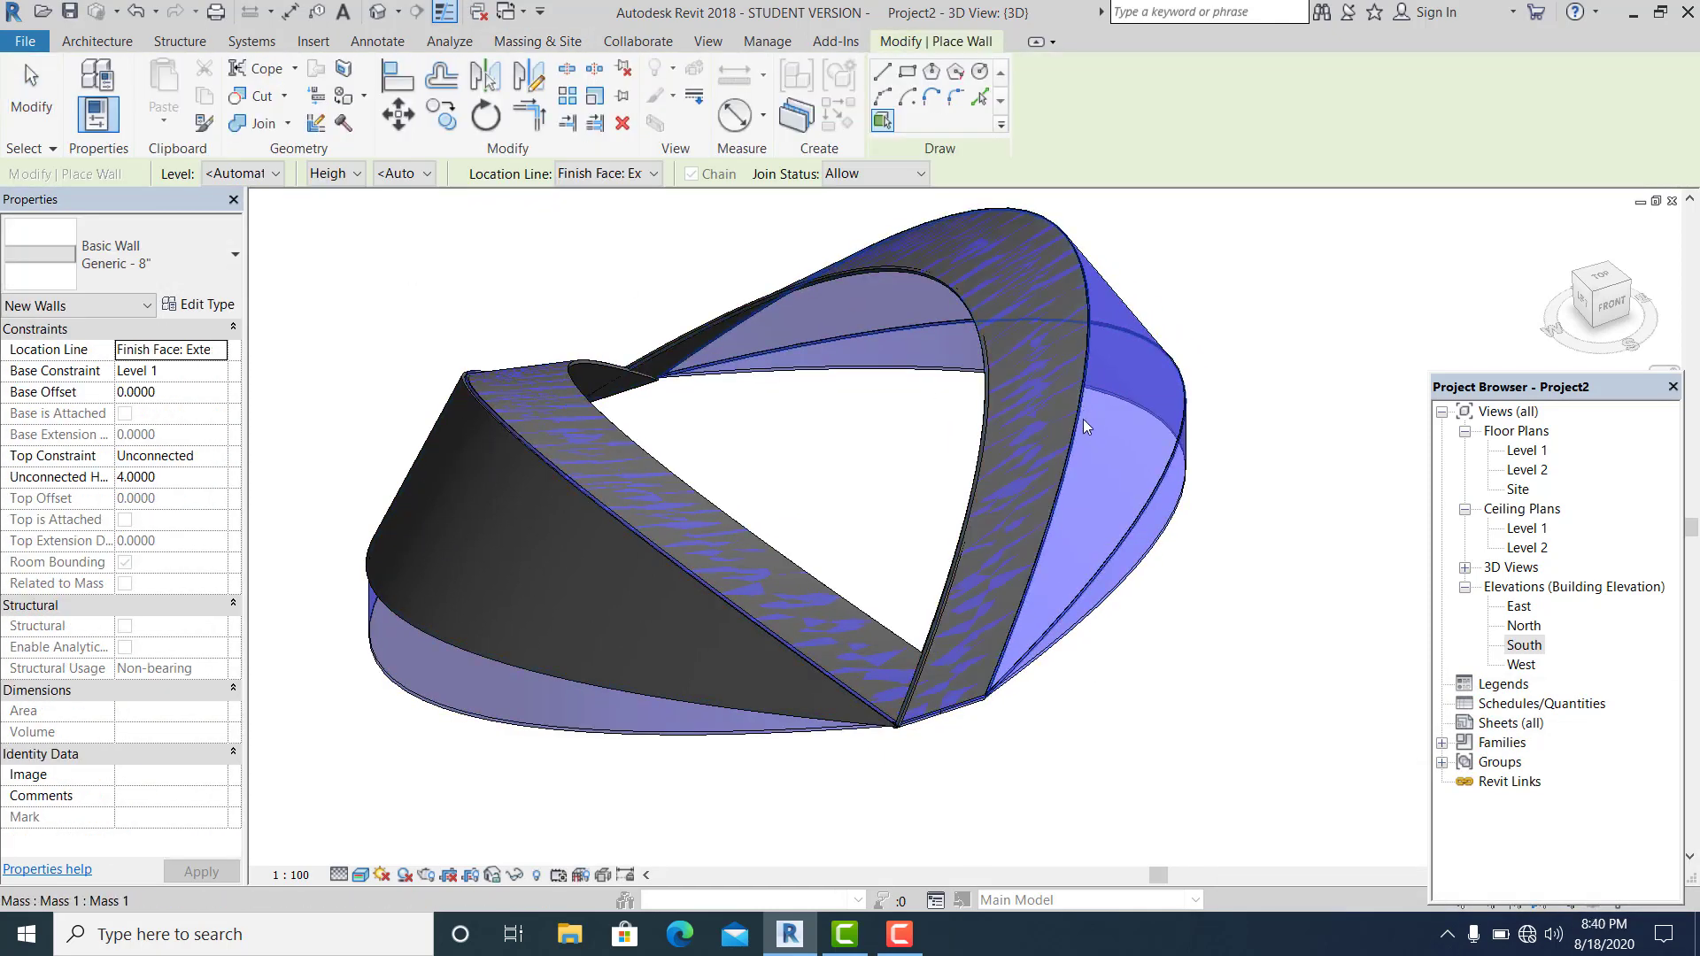
{"action": "left_click", "coordinate": [1085, 390]}
{"action": "left_click", "coordinate": [1148, 492]}
{"action": "key", "text": "Escape"}
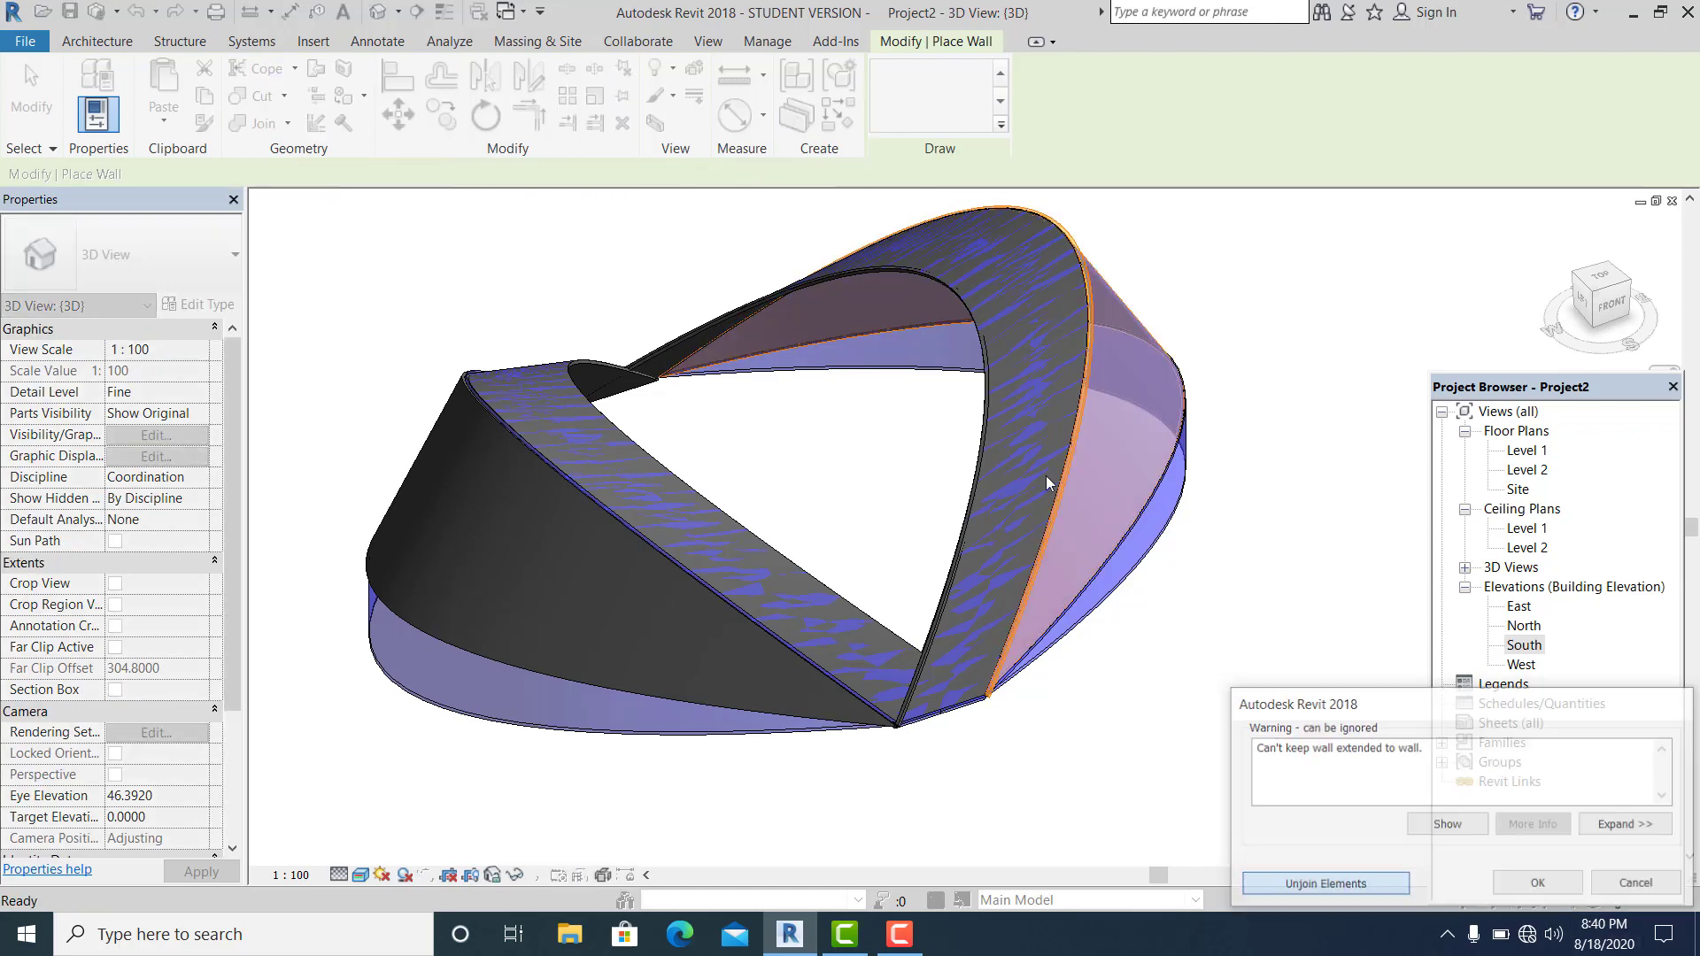
End the wall-by-face placement and examine the new walls on the mass from the front and sides
{"action": "middle_click_drag", "start_coordinate": [1048, 496], "coordinate": [1163, 522], "text": "shift"}
{"action": "left_click", "coordinate": [1163, 521]}
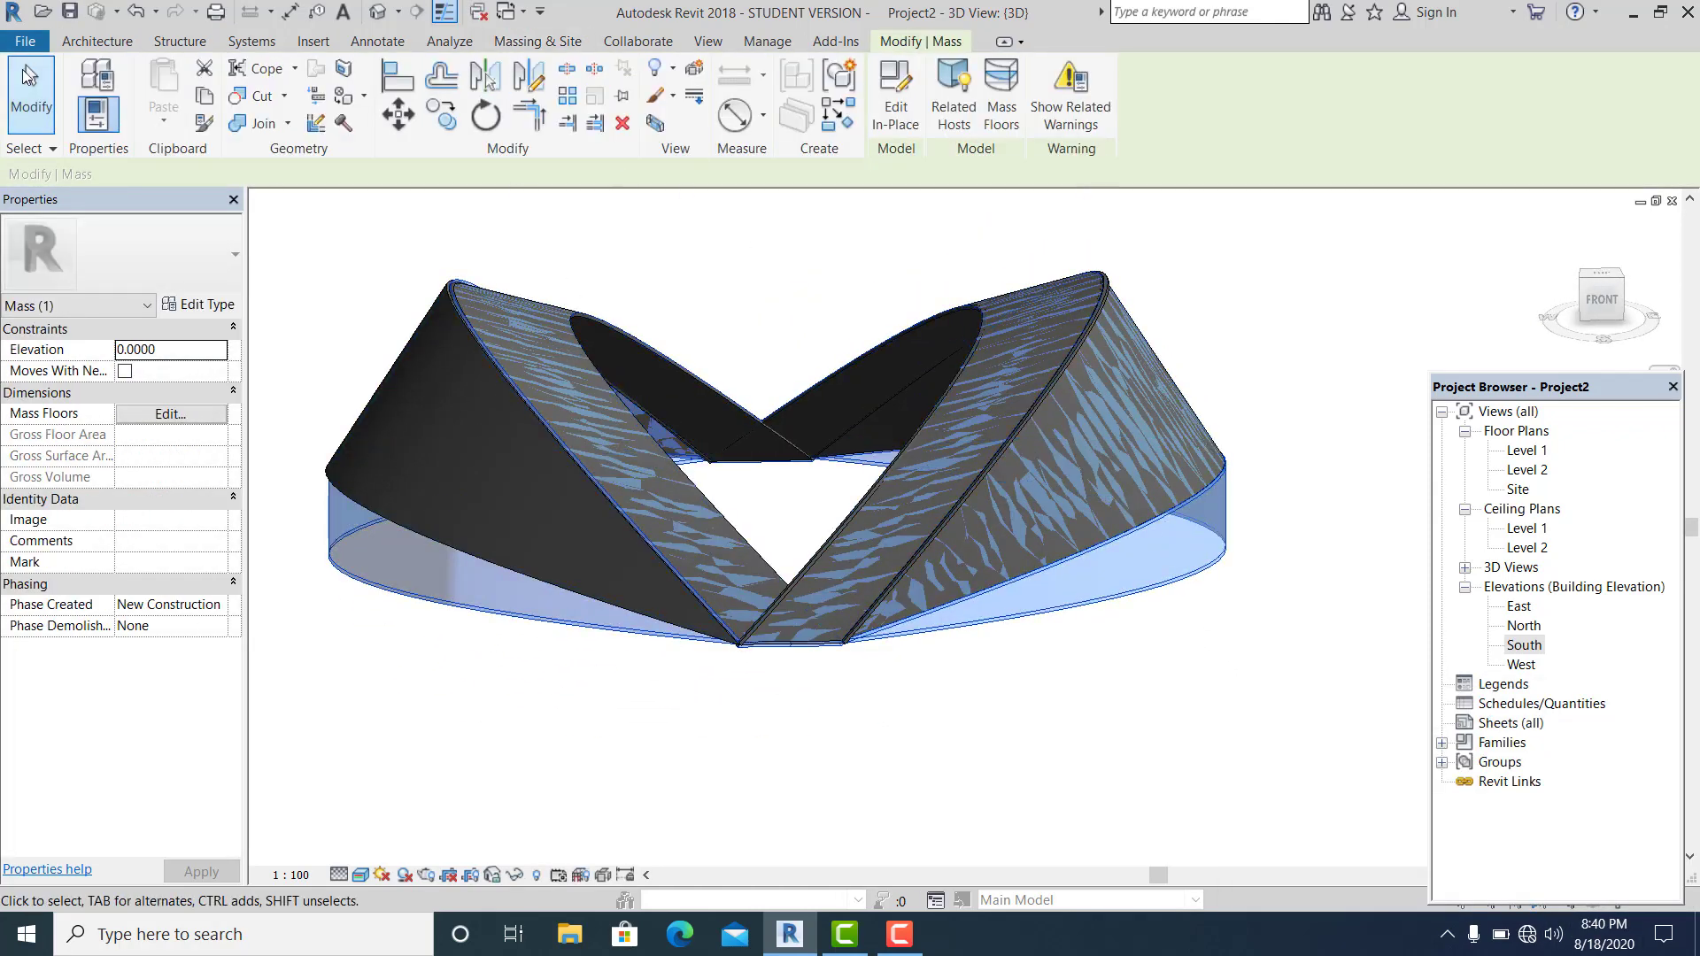
{"action": "left_click", "coordinate": [32, 94]}
{"action": "middle_click_drag", "start_coordinate": [921, 753], "coordinate": [1036, 810], "text": "shift"}
{"action": "middle_click_drag", "start_coordinate": [625, 757], "coordinate": [1087, 705], "text": "shift"}
Temporarily hide the mass in the 3D view to examine the walls on their own, and restore its visibility
{"action": "left_click", "coordinate": [1071, 627]}
{"action": "left_click", "coordinate": [515, 875]}
{"action": "left_click", "coordinate": [572, 822]}
{"action": "middle_click_drag", "start_coordinate": [914, 662], "coordinate": [1016, 667], "text": "shift"}
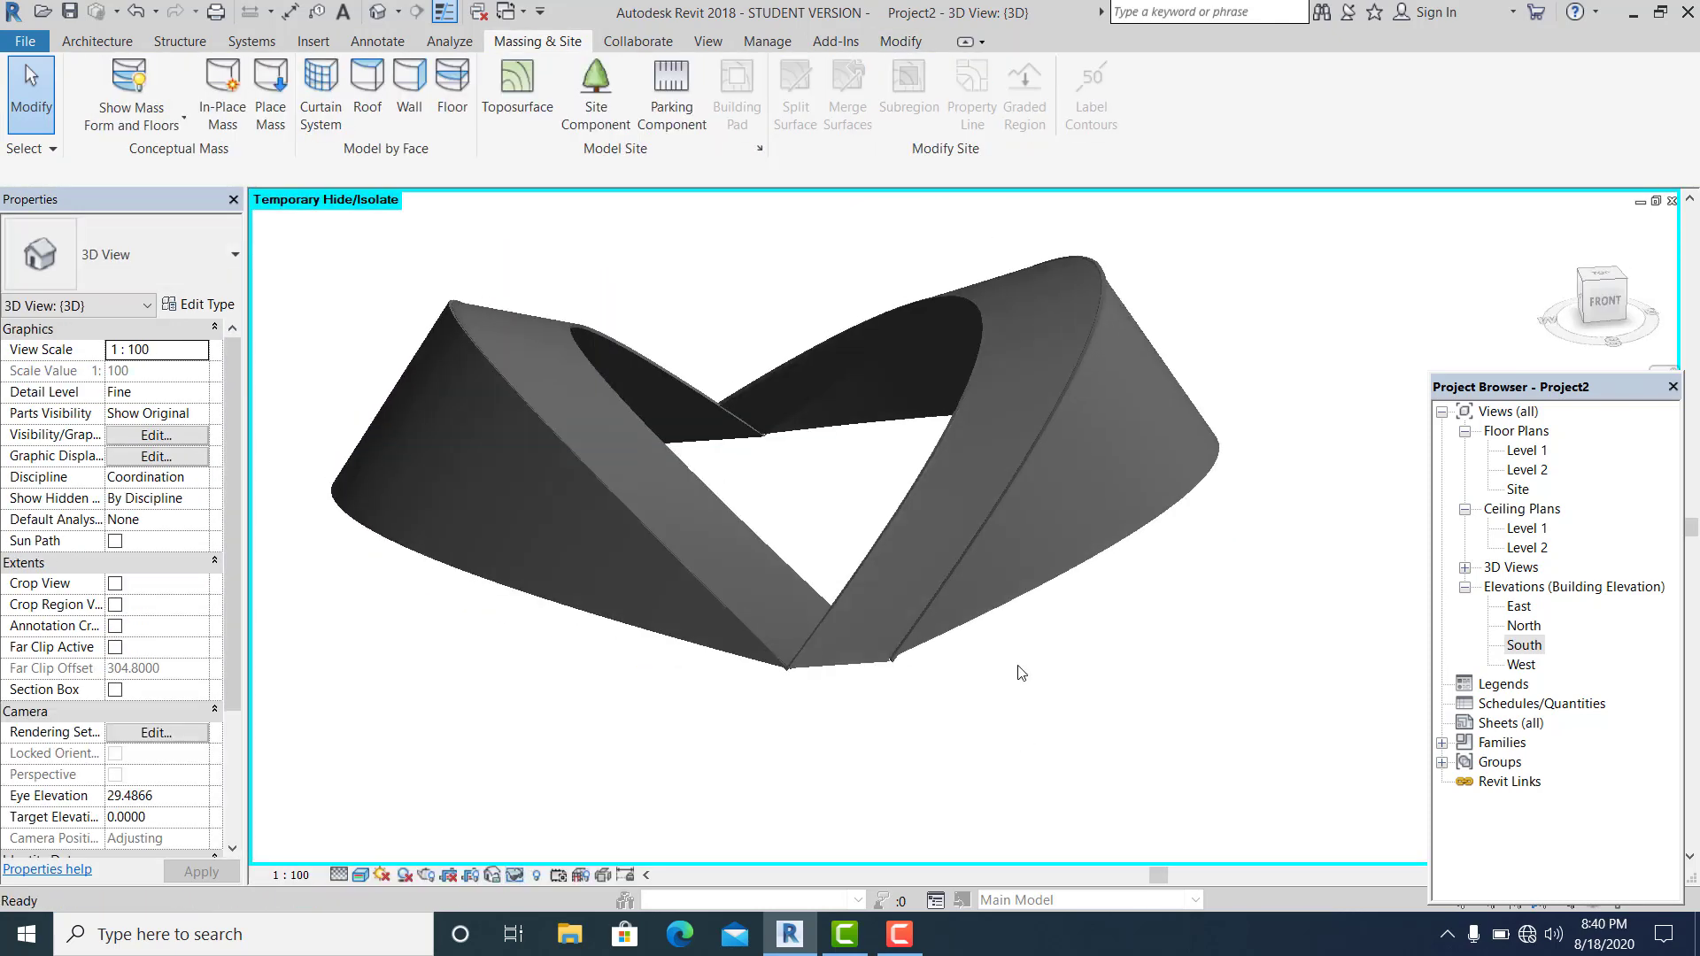
{"action": "left_click", "coordinate": [517, 875]}
{"action": "left_click", "coordinate": [567, 853]}
{"action": "middle_click_drag", "start_coordinate": [1130, 677], "coordinate": [1080, 646], "text": "shift"}
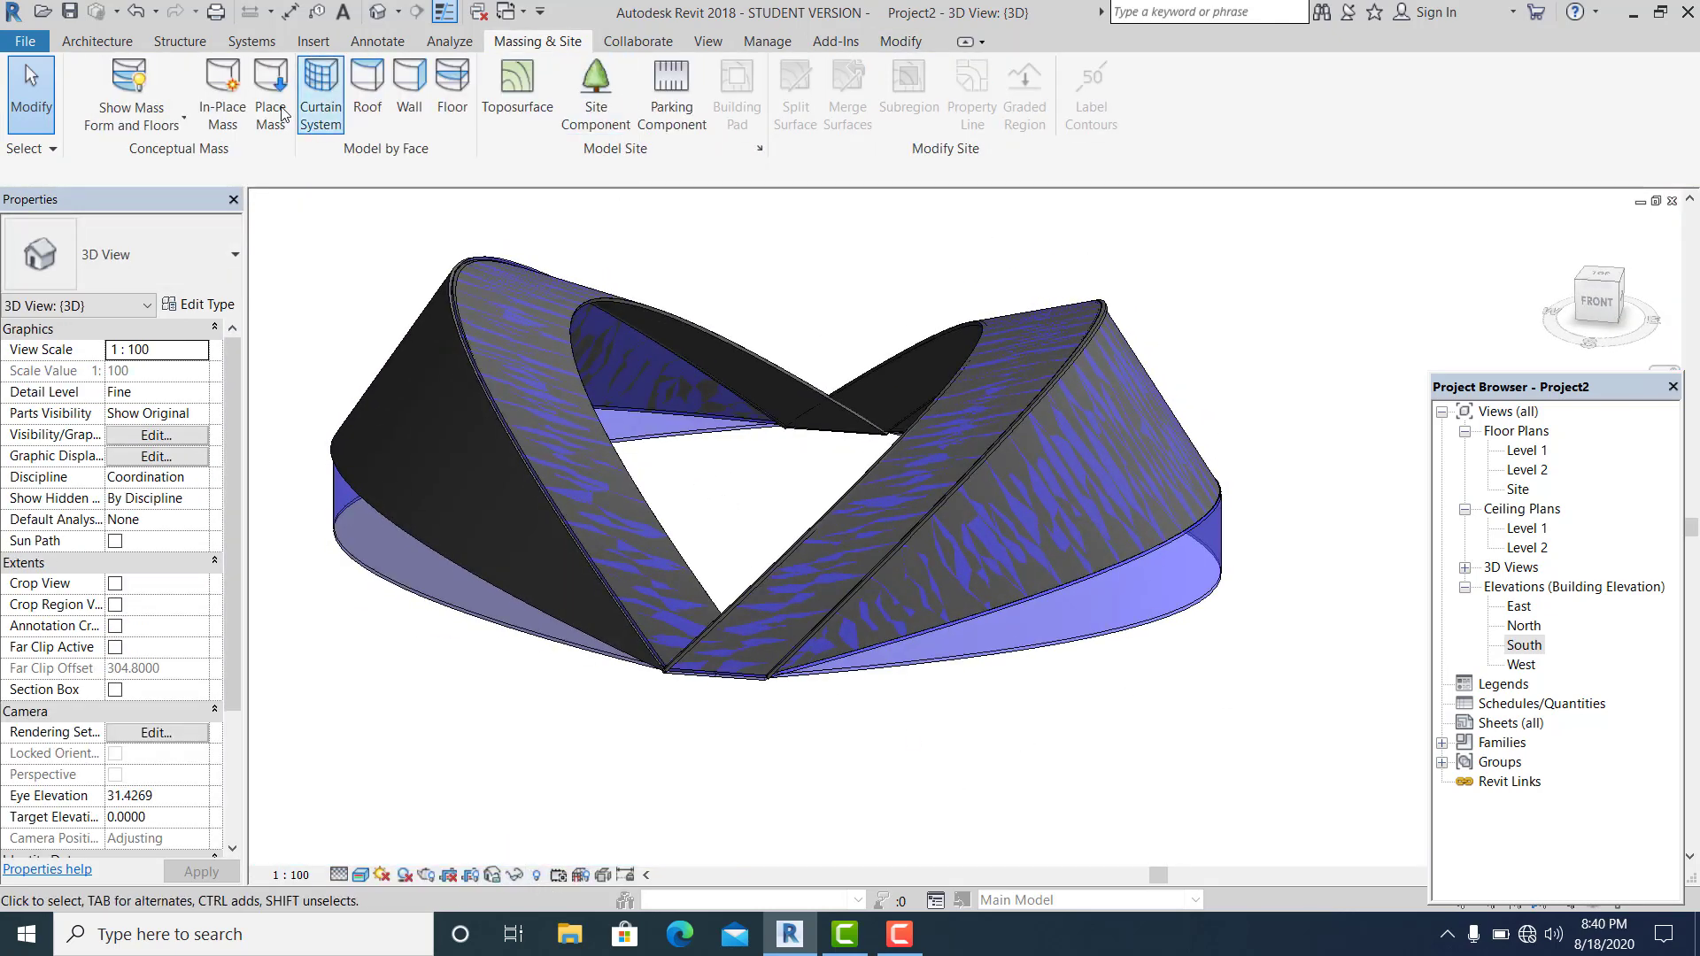
Set the interior mullions of both grids to Circular Mullion : 2.5" Circular in the 5' x 10' curtain system type
{"action": "left_click", "coordinate": [320, 89]}
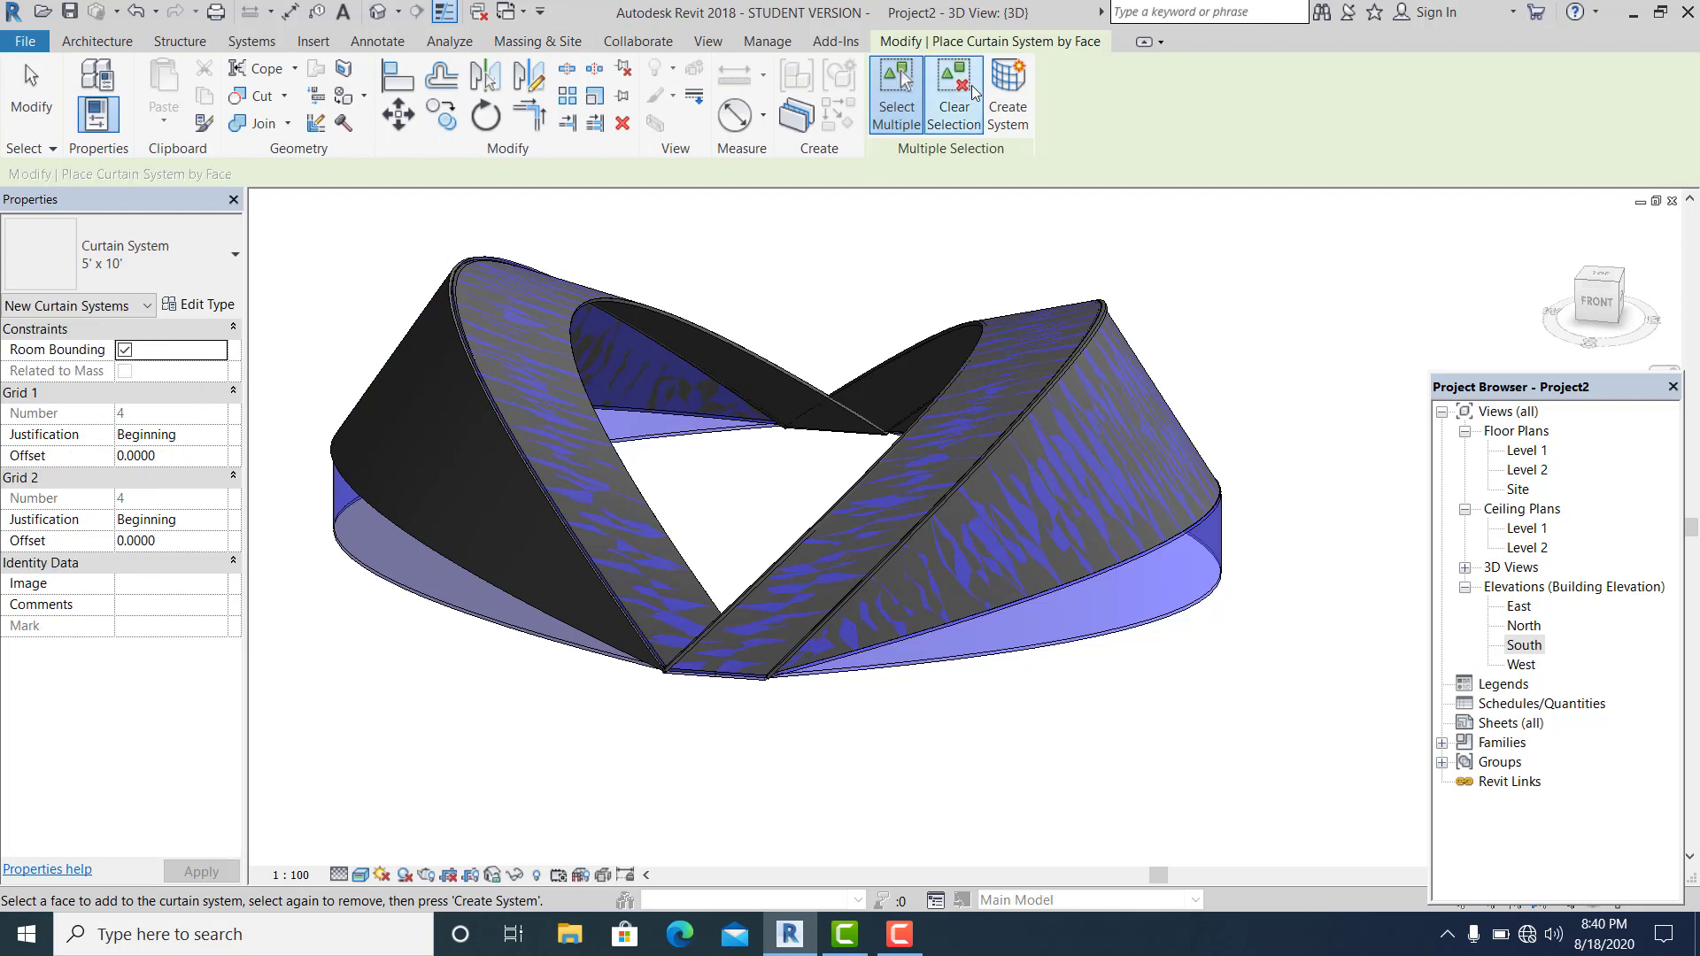
{"action": "left_click", "coordinate": [199, 303]}
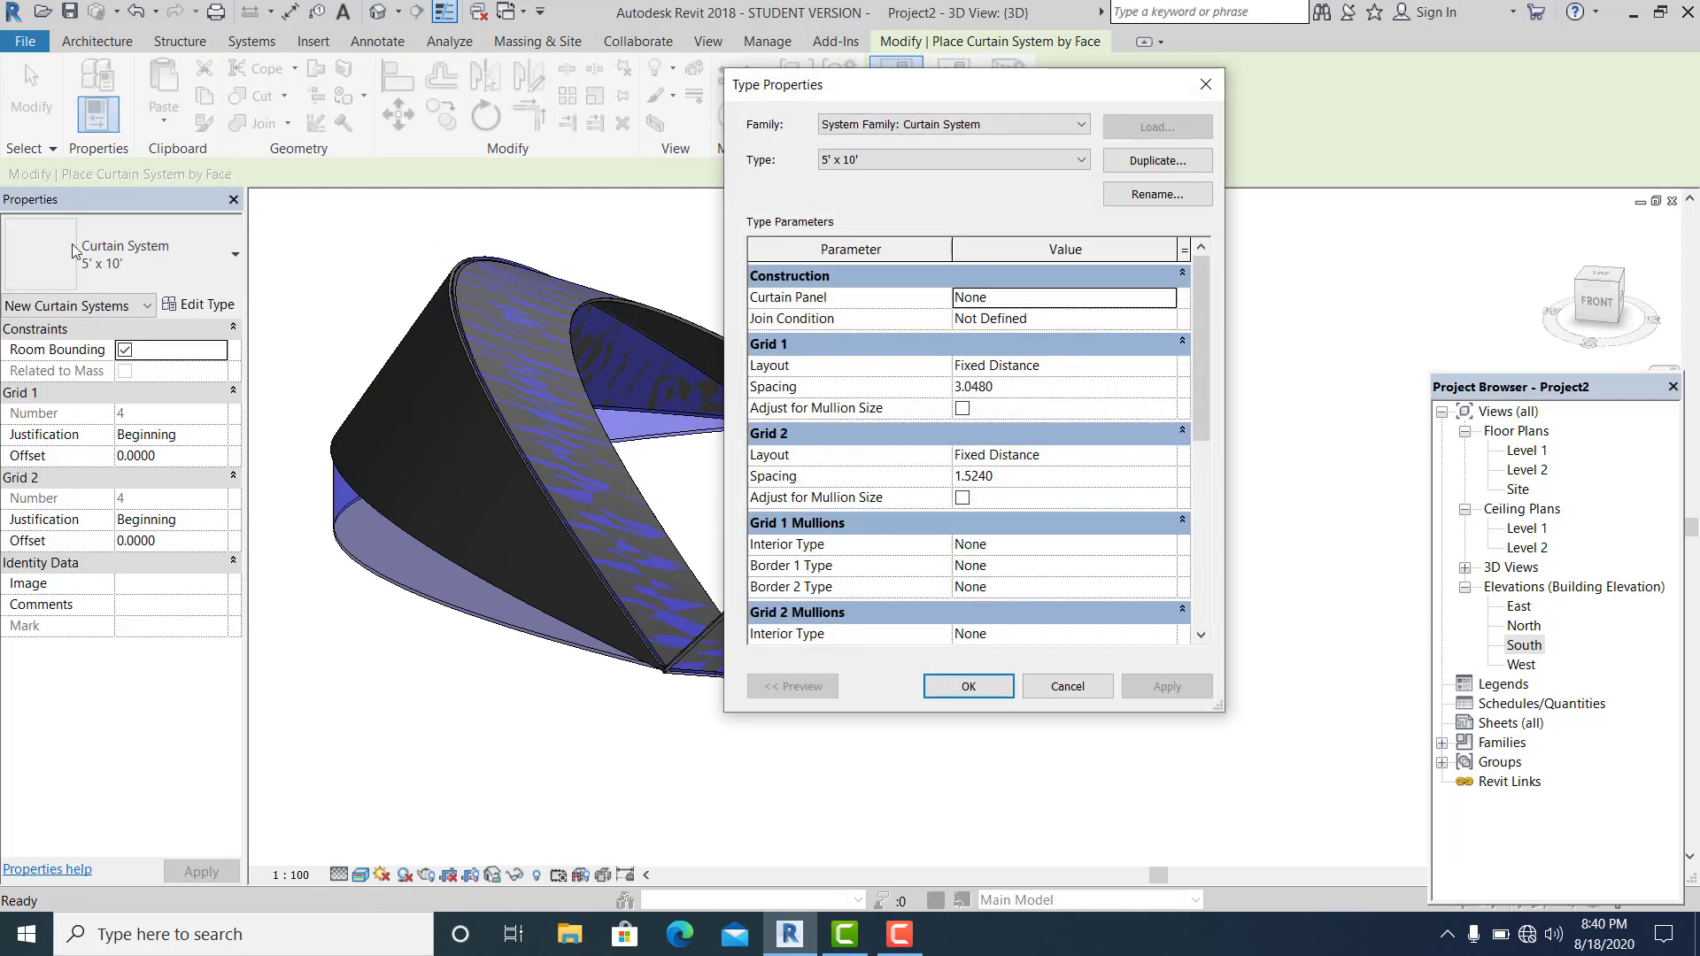
{"action": "left_click_drag", "start_coordinate": [973, 97], "coordinate": [893, 110]}
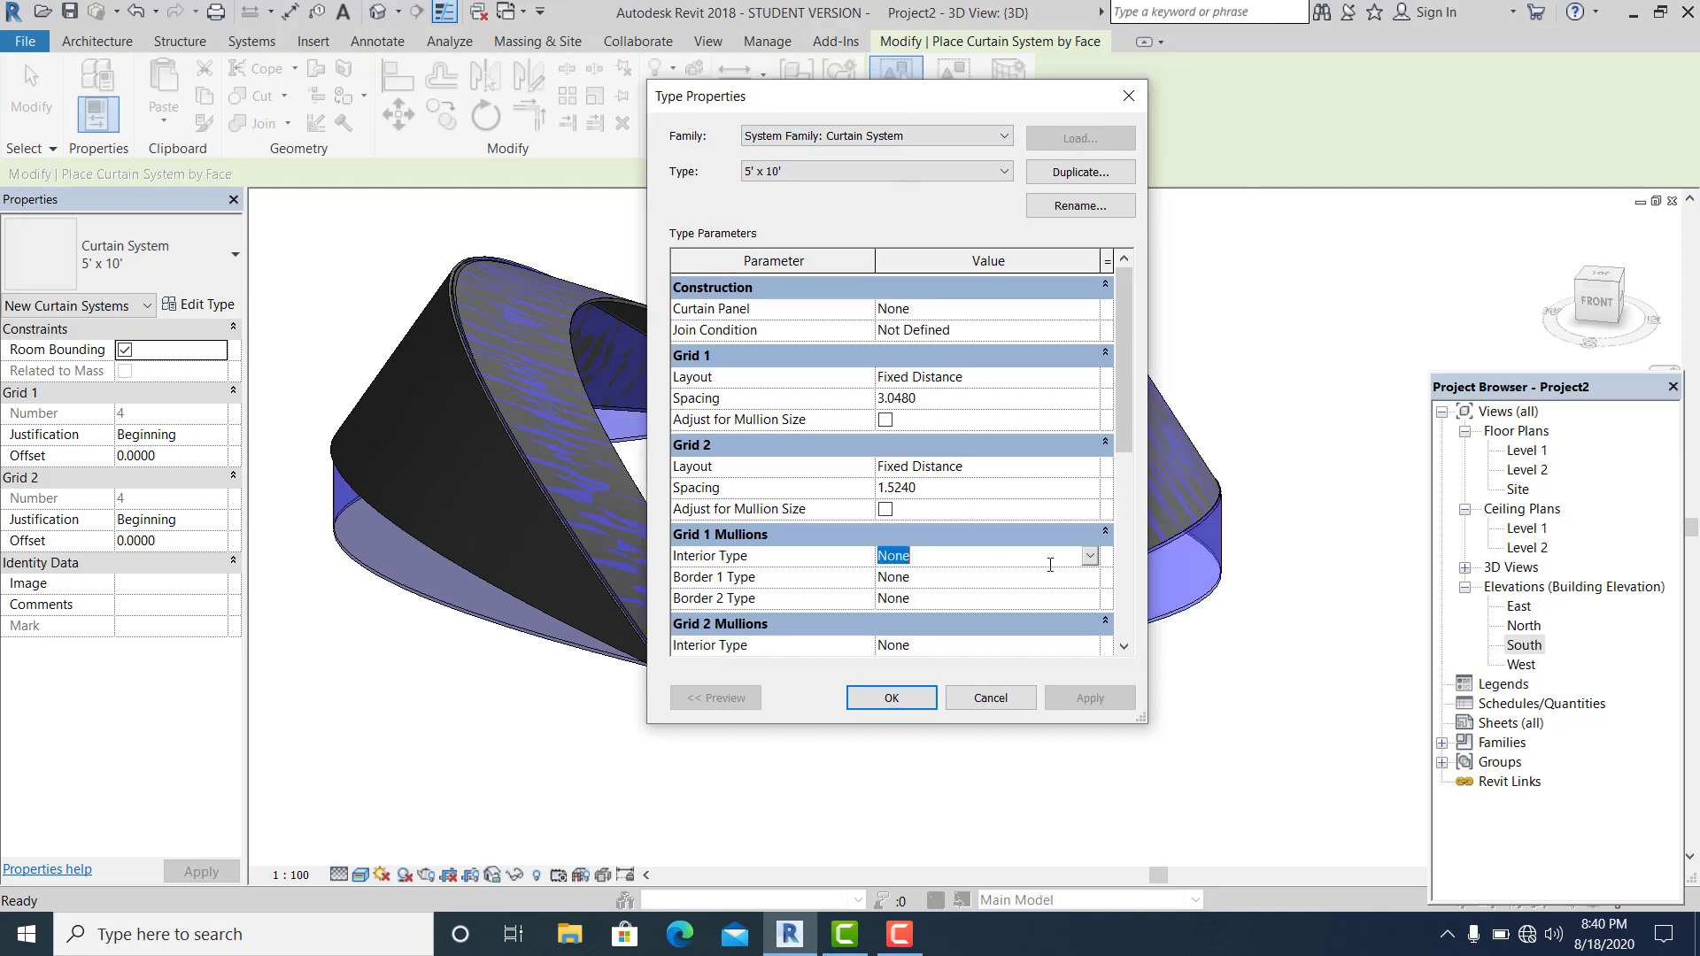
{"action": "left_click", "coordinate": [1090, 556]}
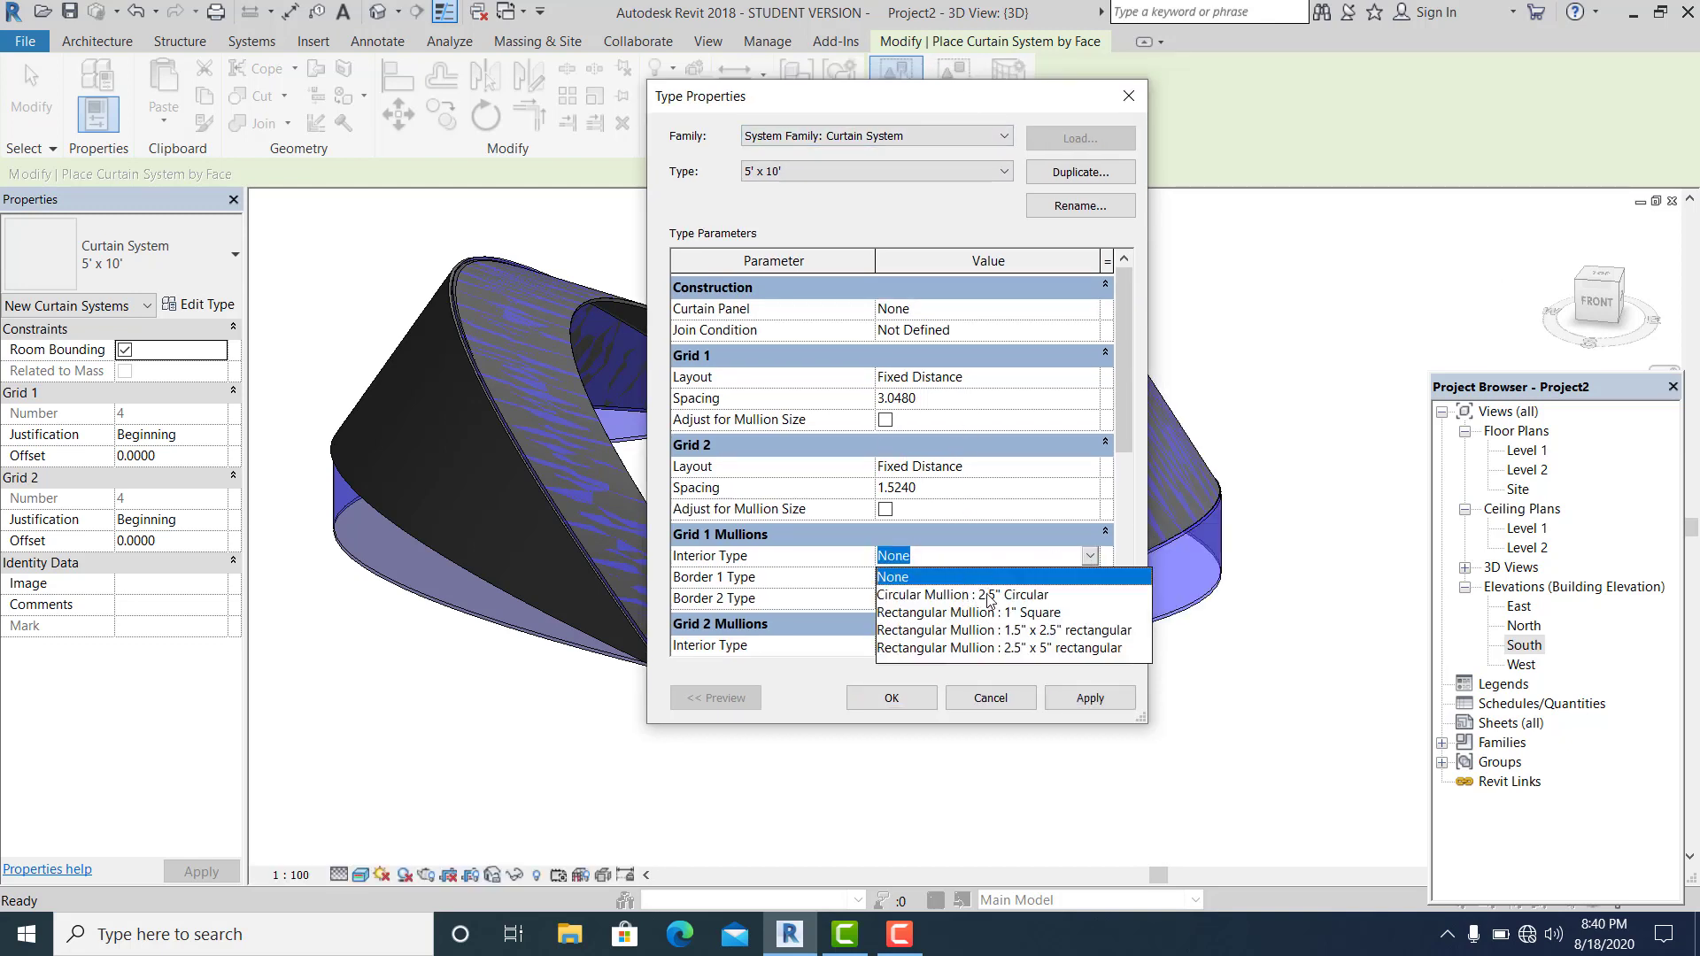
{"action": "left_click", "coordinate": [988, 596]}
{"action": "left_click_drag", "start_coordinate": [1127, 432], "coordinate": [1127, 465]}
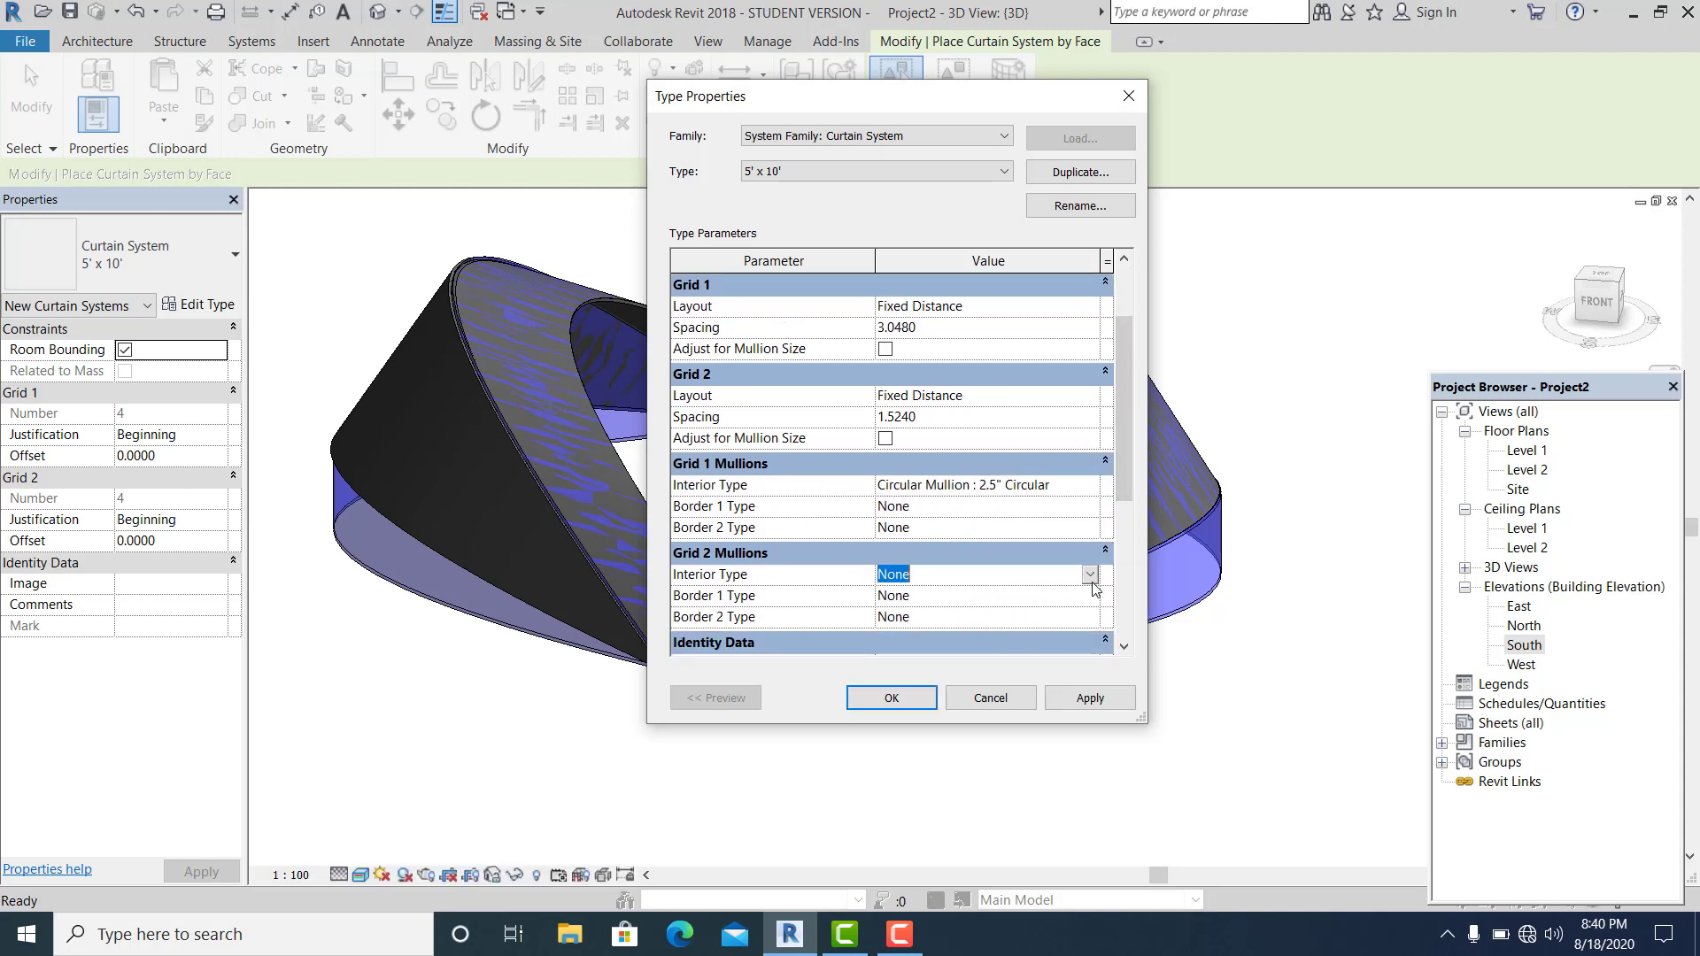
{"action": "left_click", "coordinate": [1090, 576]}
{"action": "left_click", "coordinate": [996, 615]}
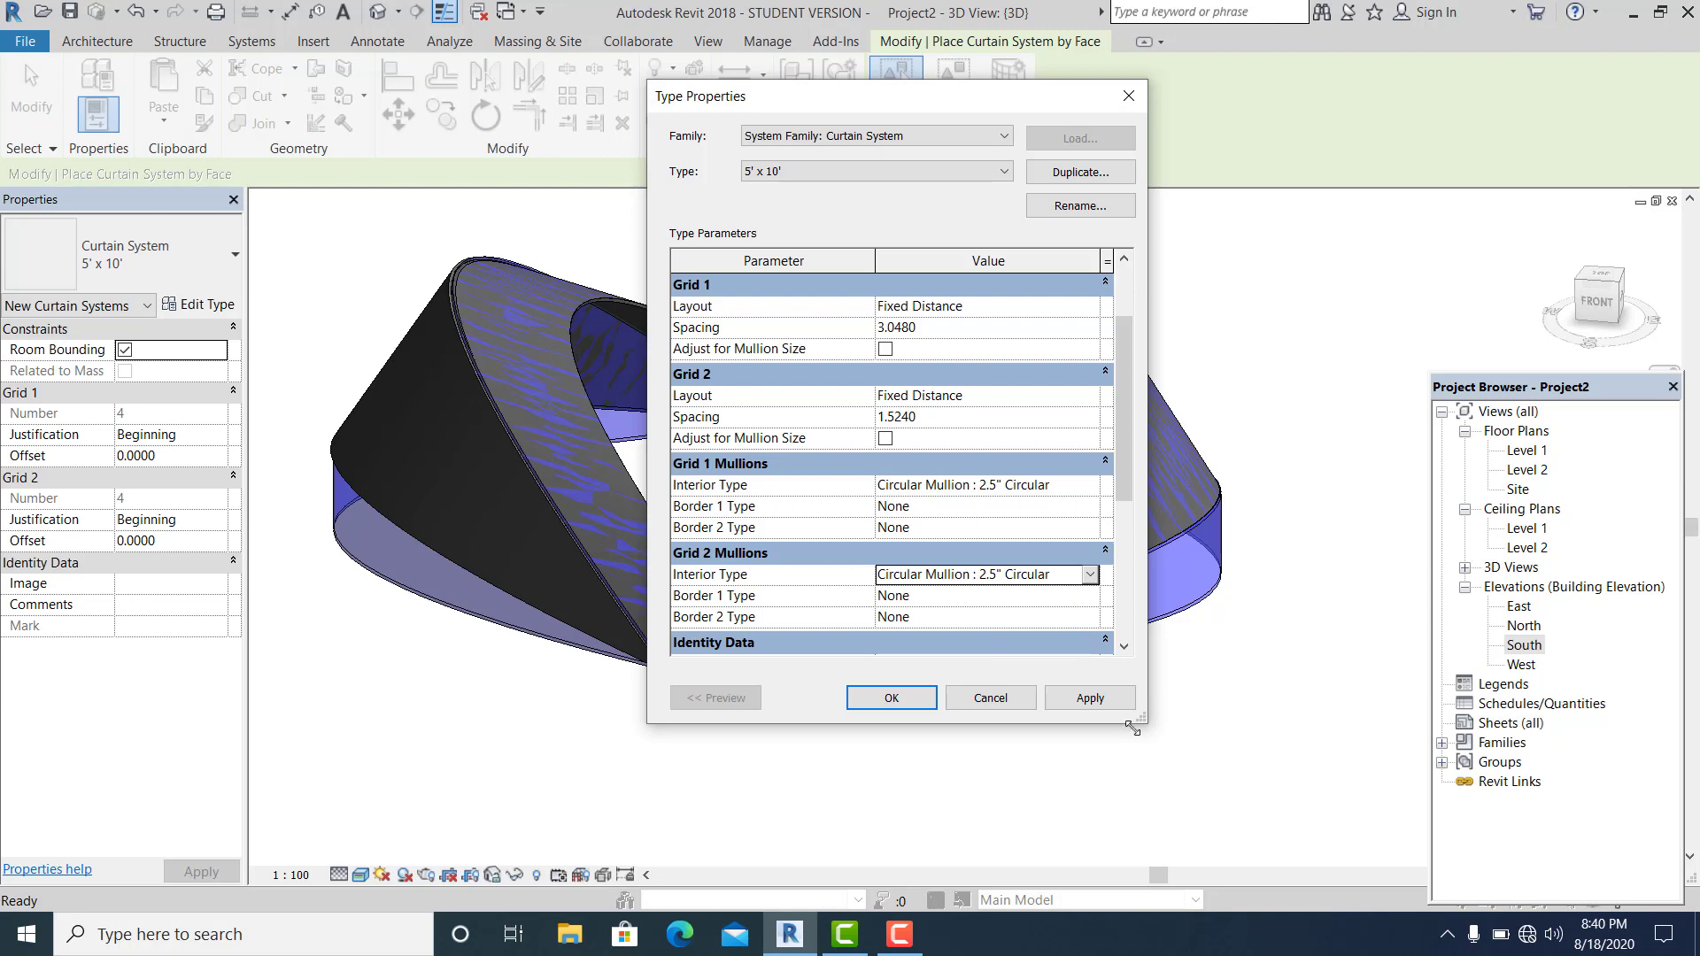
{"action": "left_click", "coordinate": [892, 698]}
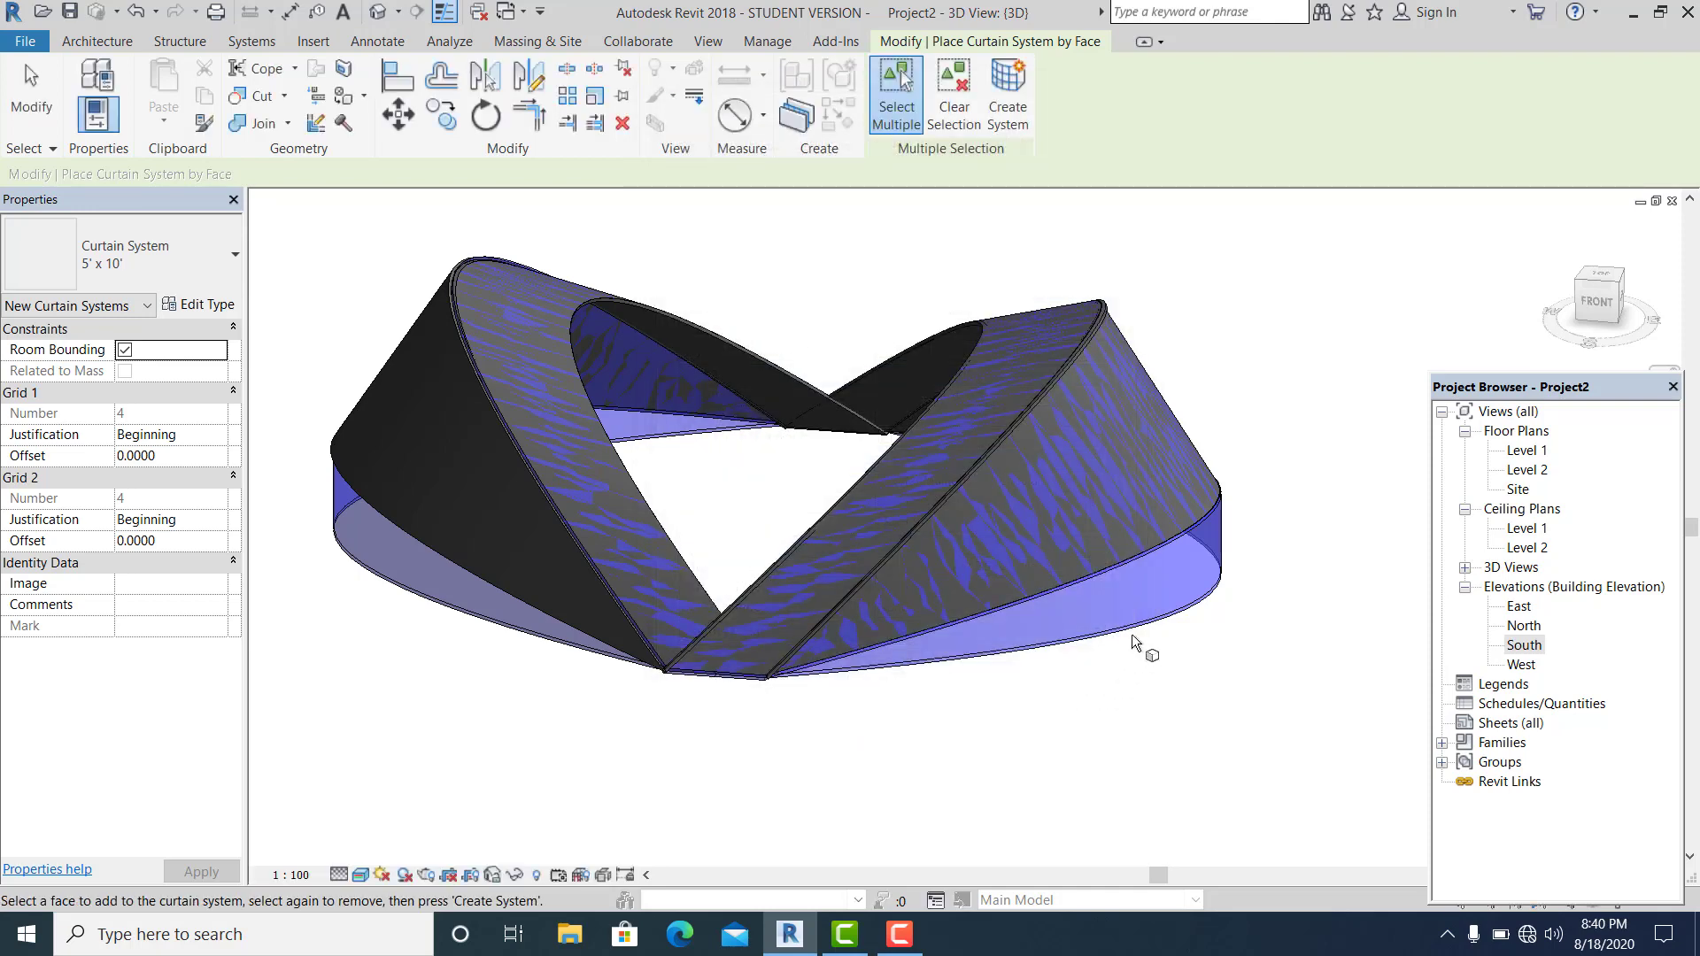
Create 5' x 10' curtain systems by face on the mass's lower vertical bands beneath the sloping walls
{"action": "left_click", "coordinate": [1169, 617]}
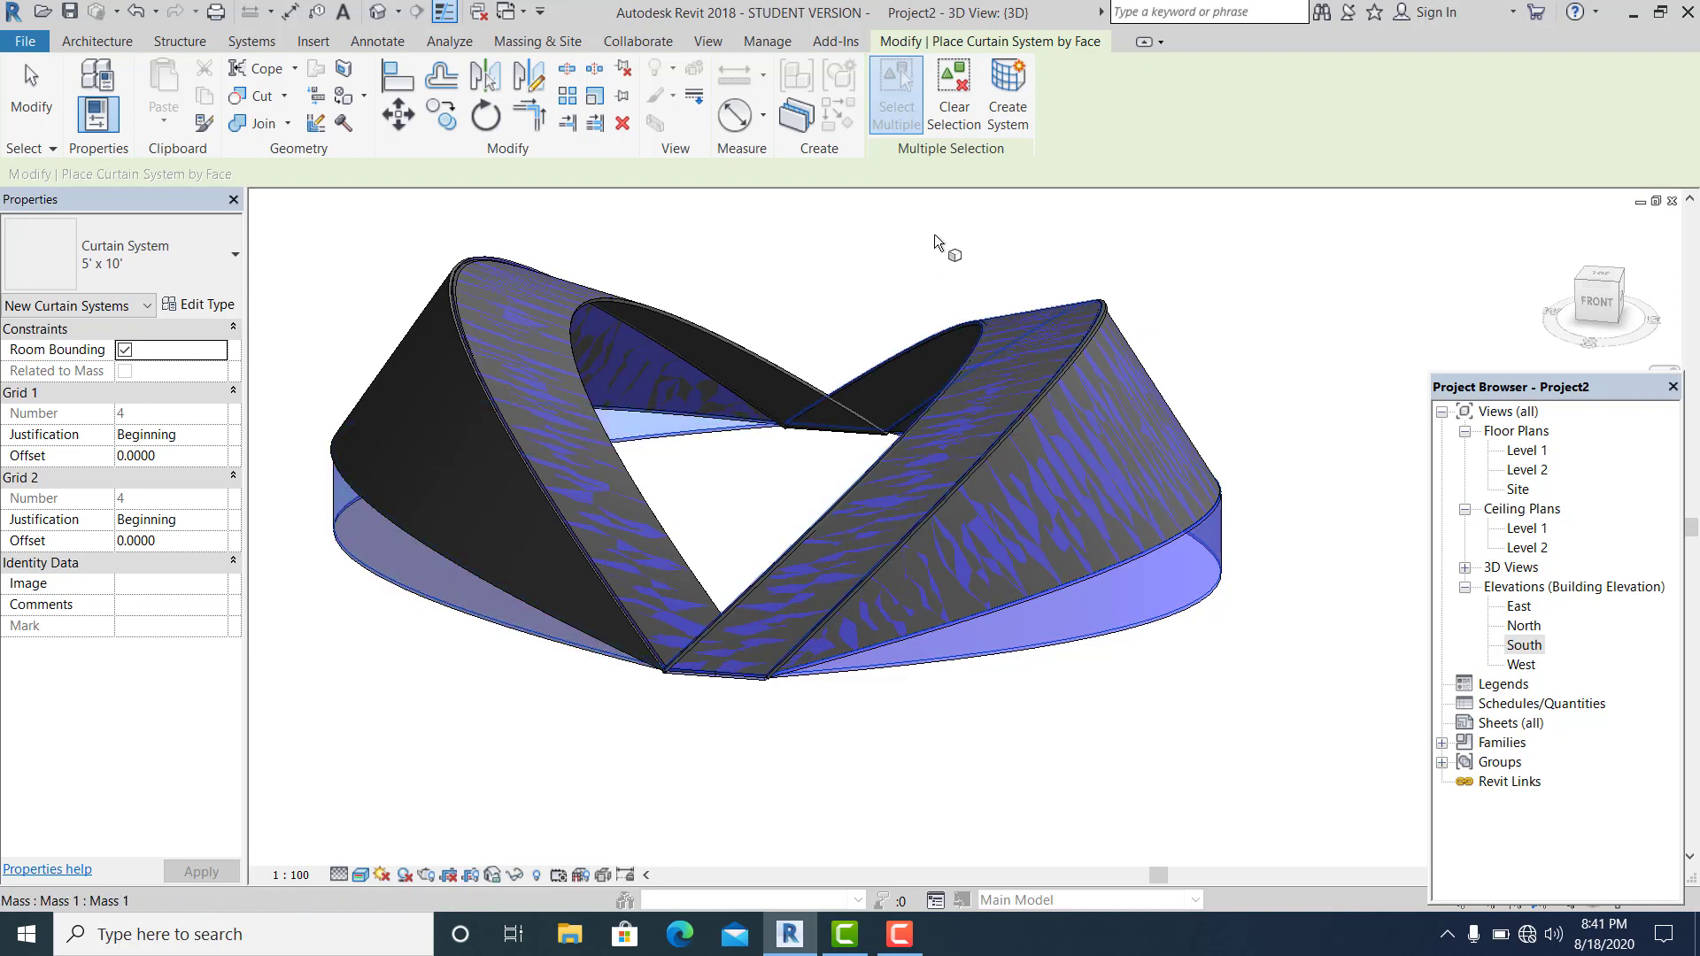
{"action": "left_click", "coordinate": [1008, 96]}
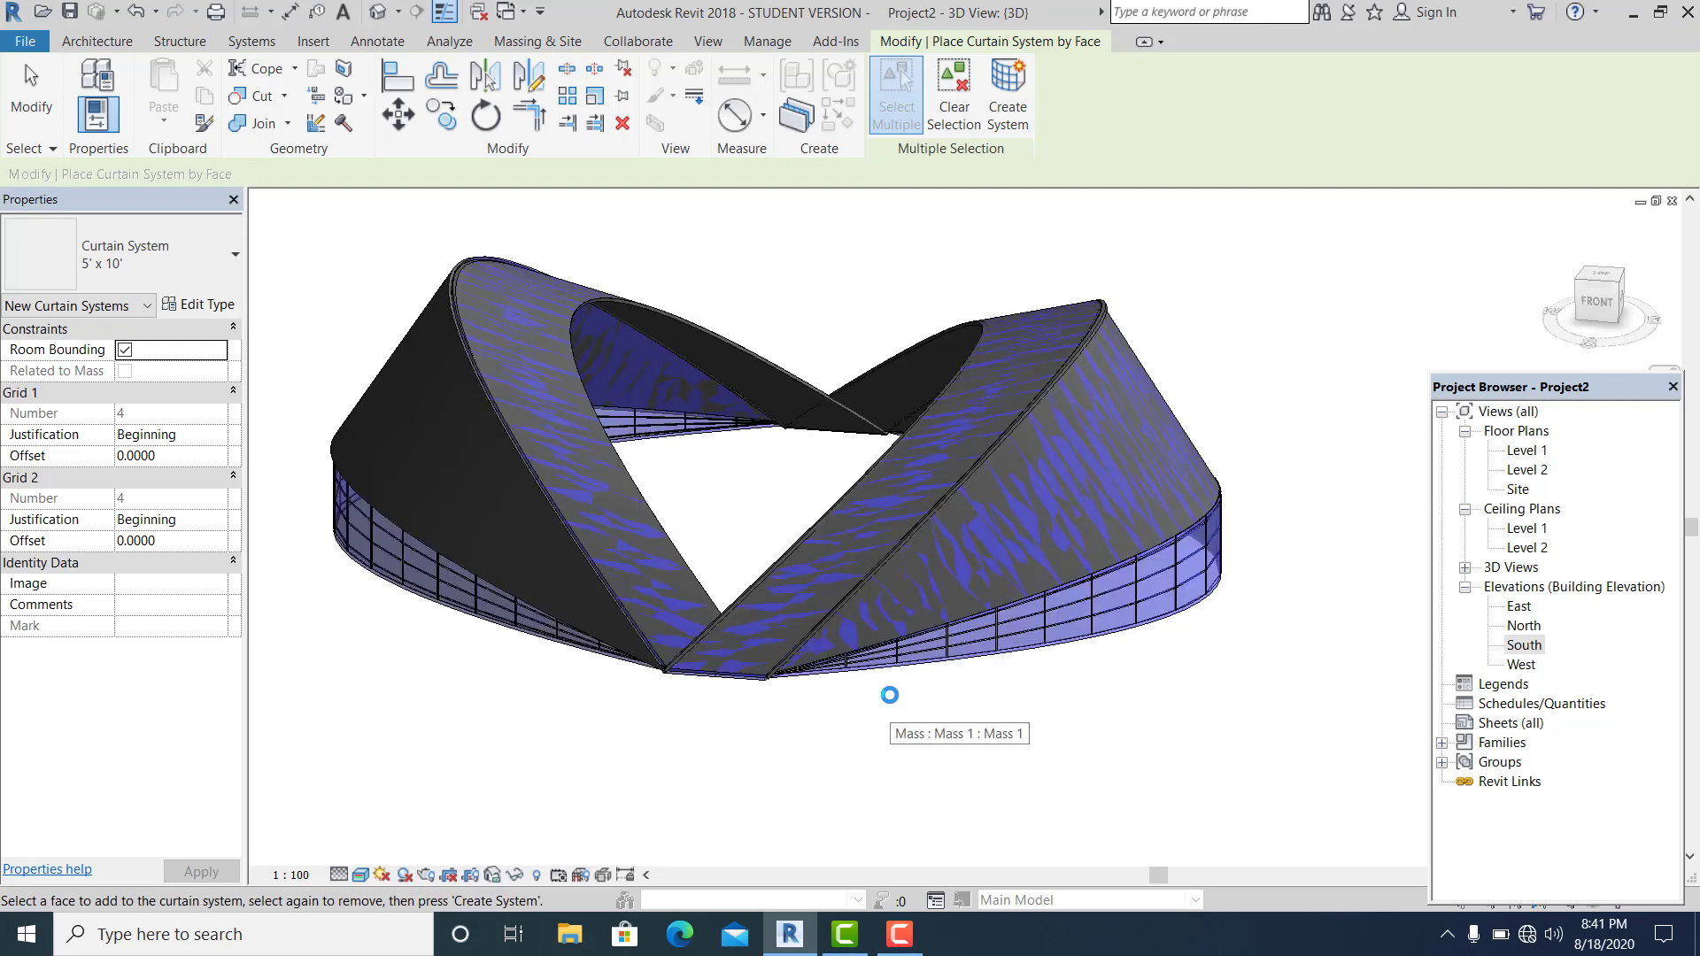
{"action": "middle_click_drag", "start_coordinate": [895, 706], "coordinate": [1245, 624], "text": "shift"}
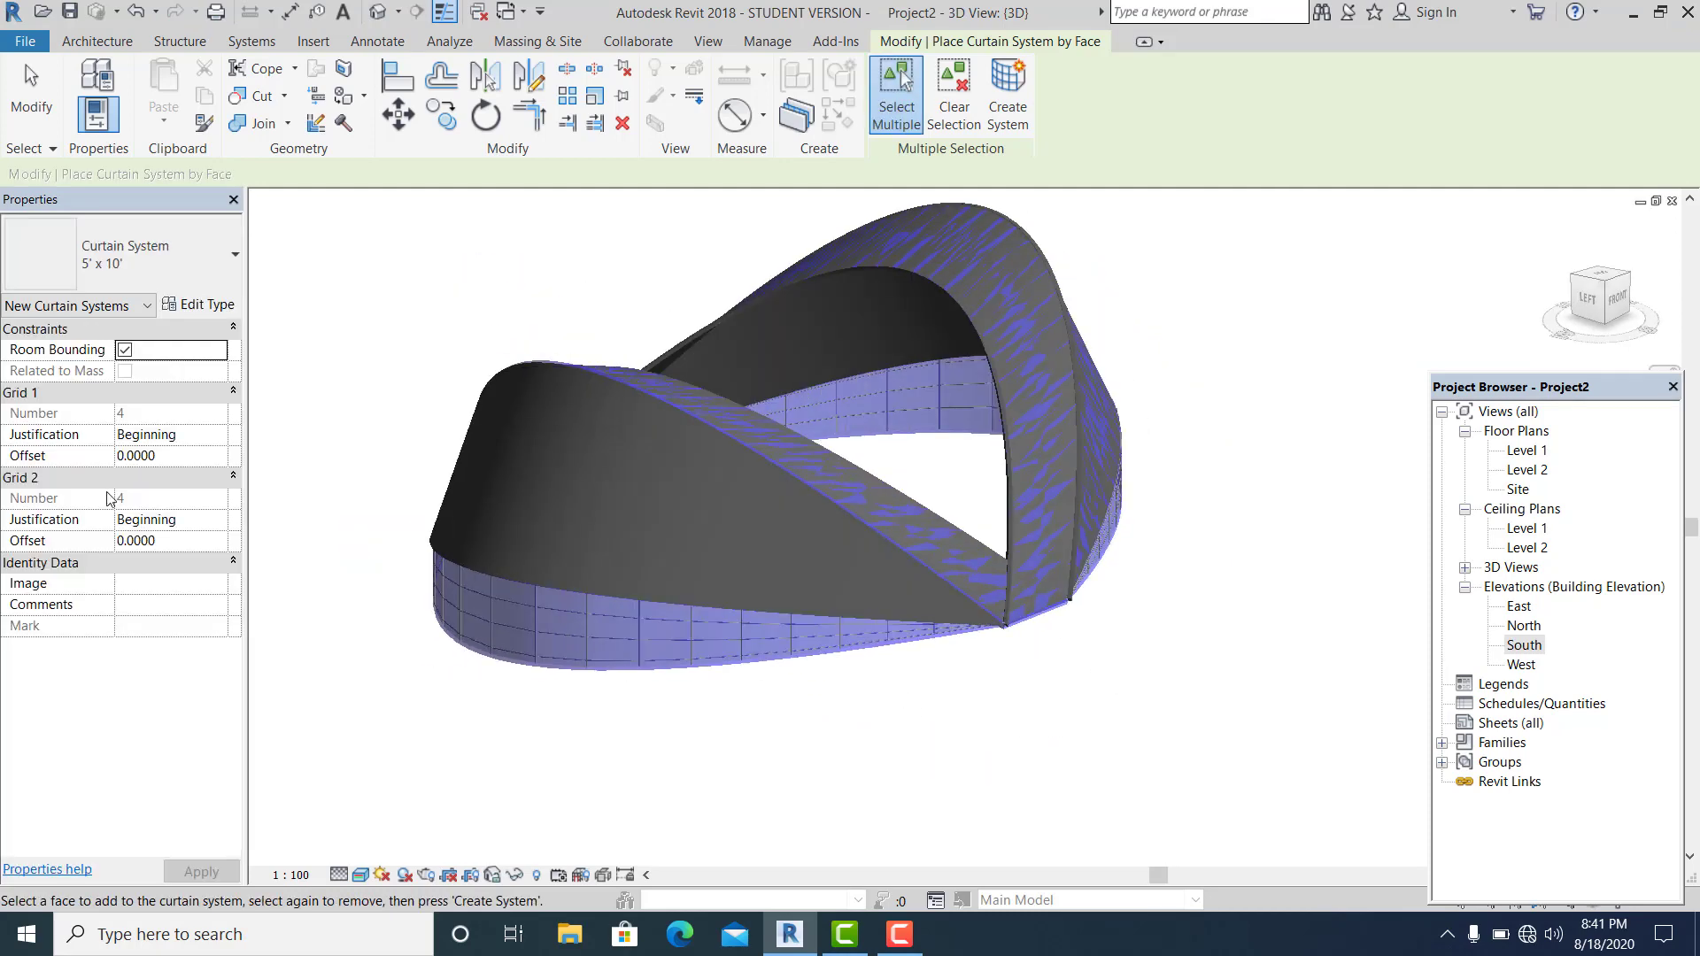
{"action": "left_click", "coordinate": [32, 108]}
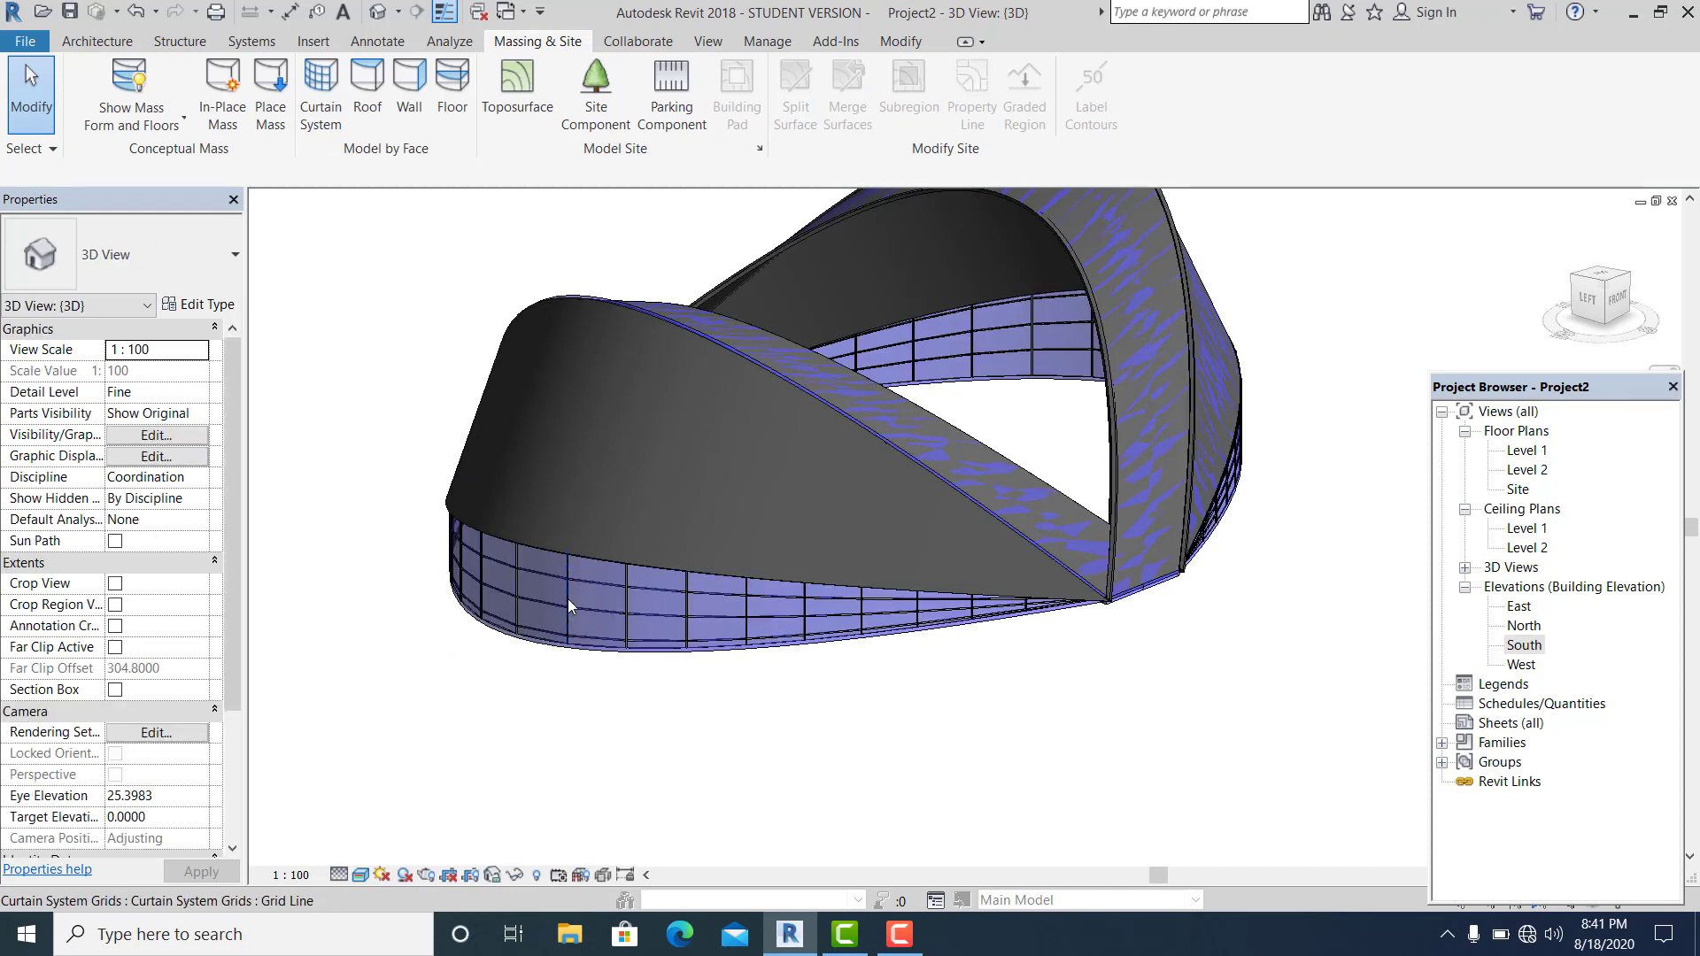
Adjust the grid spacing of the 5' x 10' curtain system type to give two rows of narrower panels
{"action": "left_click", "coordinate": [321, 89]}
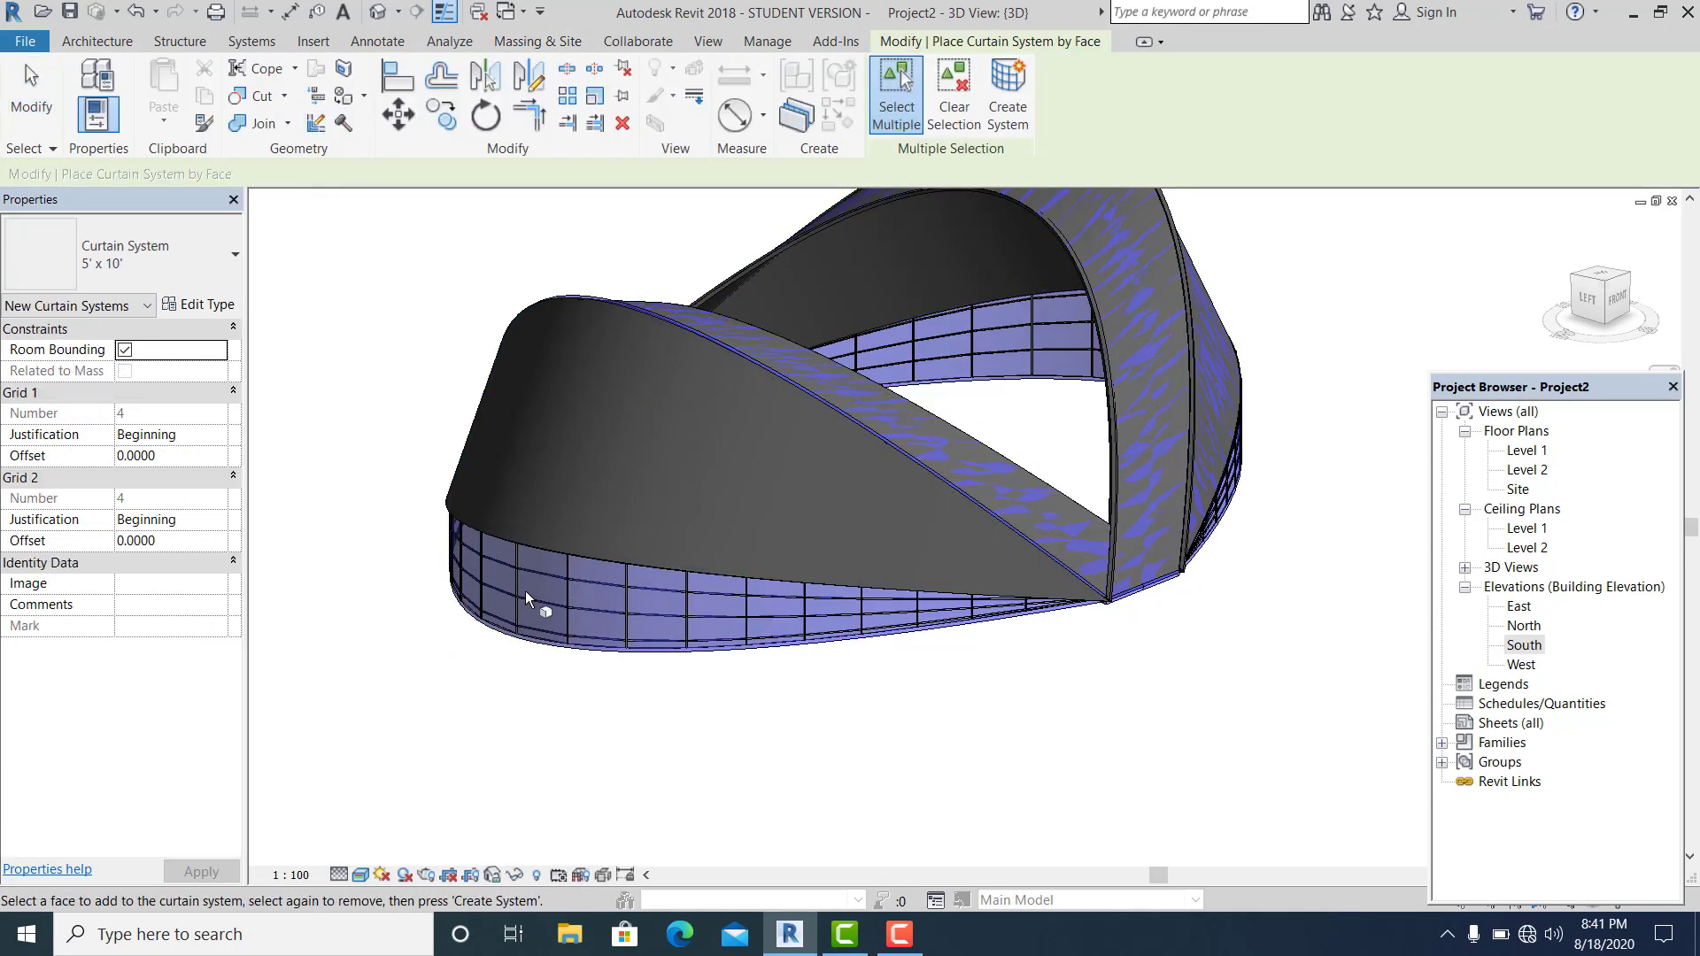
{"action": "left_click", "coordinate": [206, 310]}
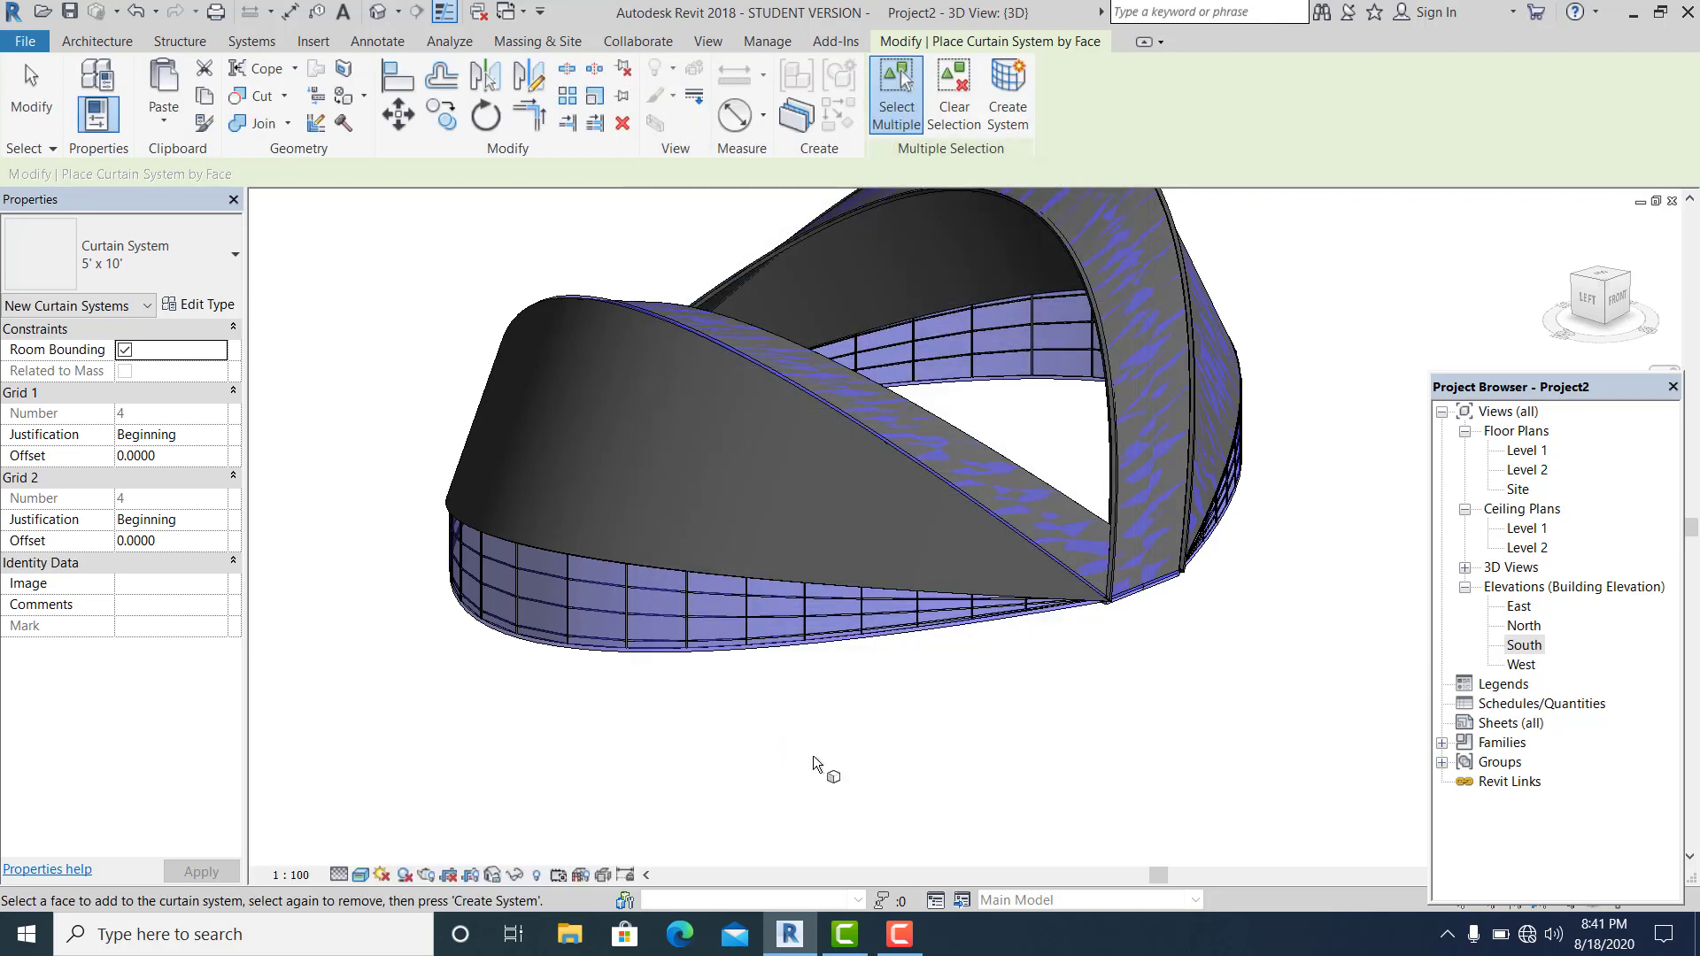
Examine the curtain panel layout along the lower bands on both sides of the building and end curtain system placement
{"action": "scroll", "coordinate": [547, 641], "scroll_direction": "up", "scroll_amount": 3}
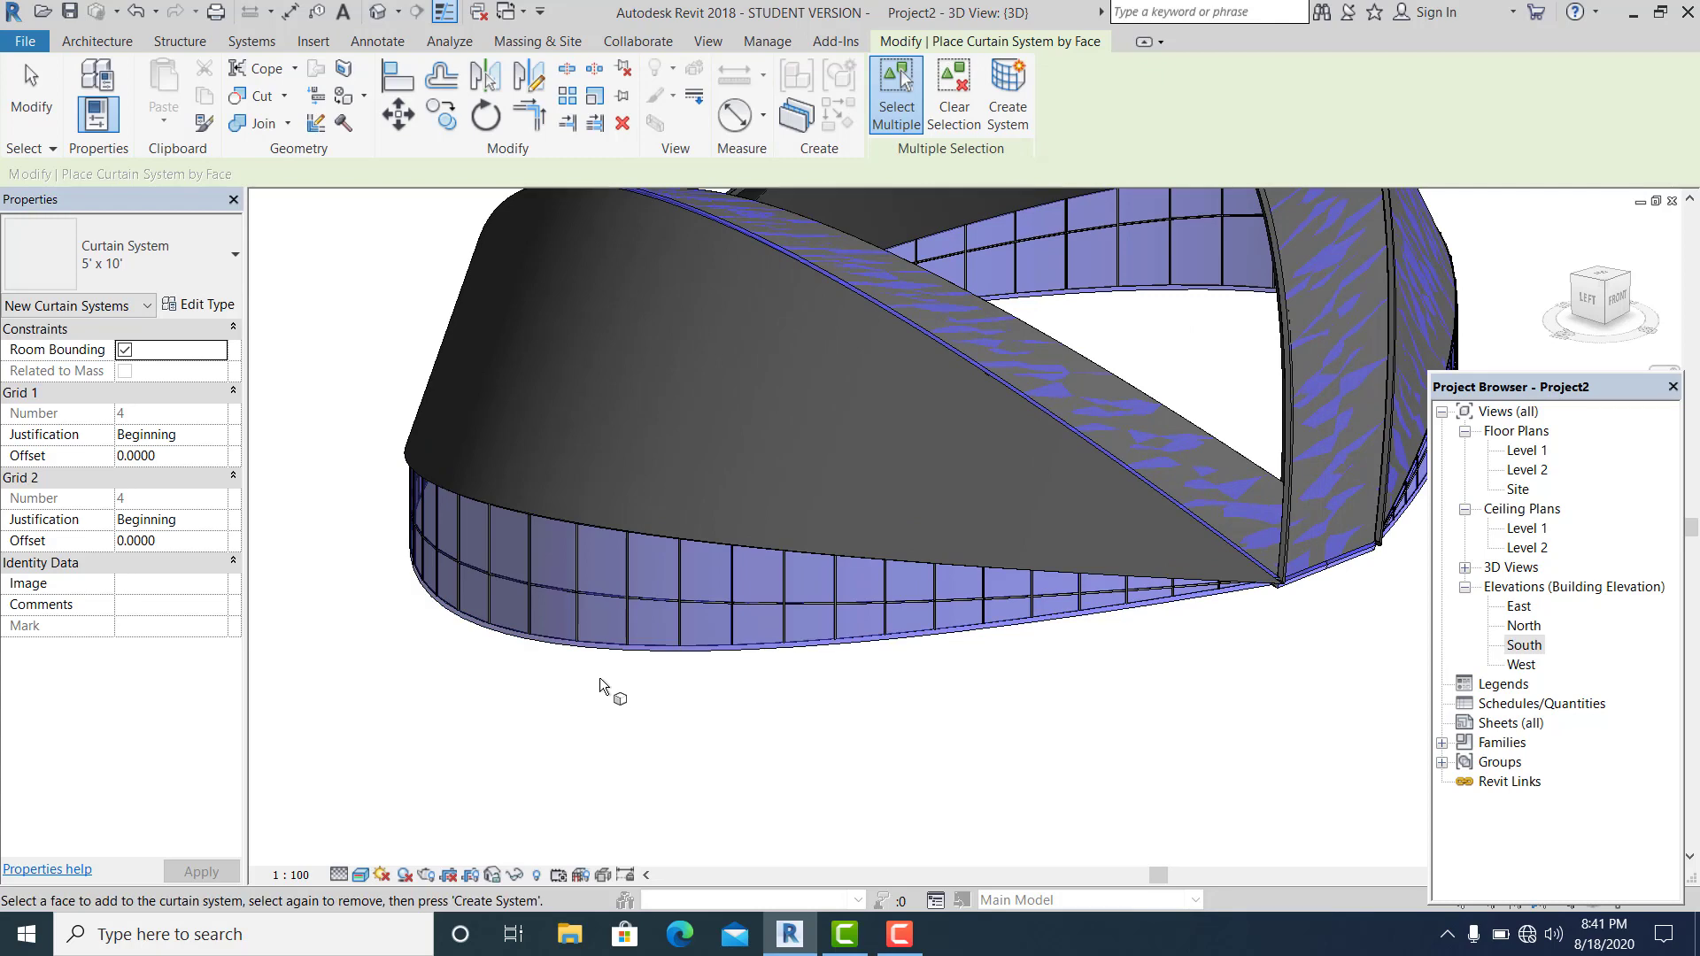
{"action": "scroll", "coordinate": [599, 678], "scroll_direction": "up", "scroll_amount": 1}
{"action": "middle_click_drag", "start_coordinate": [708, 735], "coordinate": [930, 668], "text": "shift"}
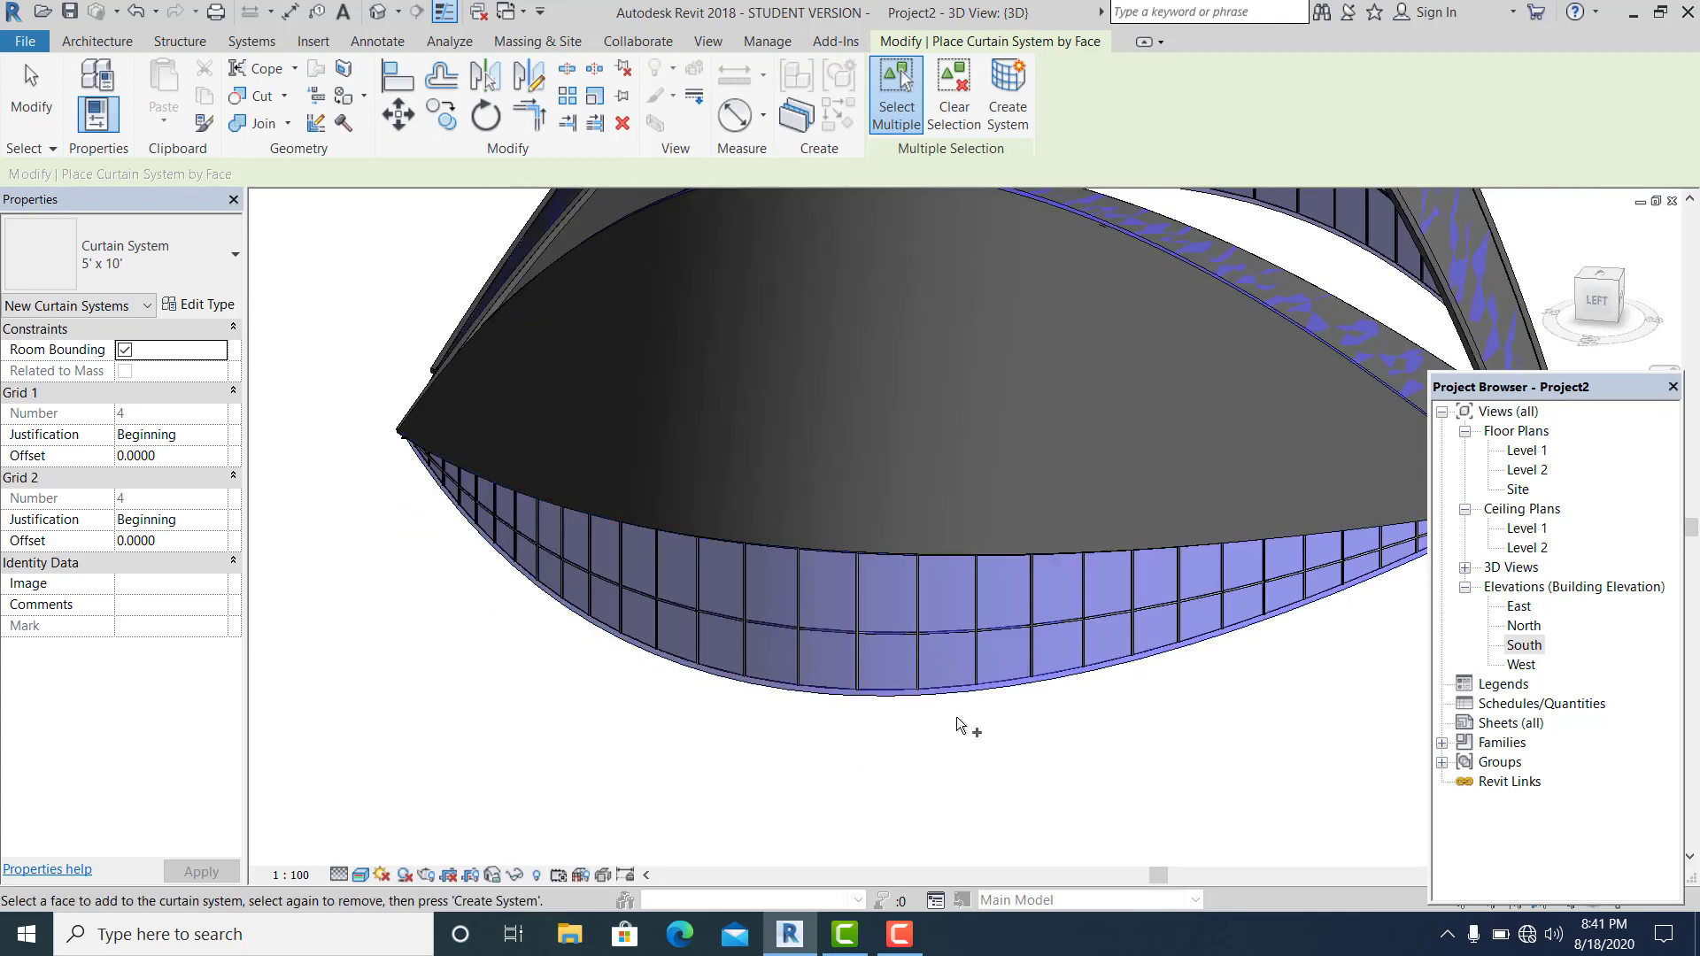
{"action": "middle_click_drag", "start_coordinate": [967, 724], "coordinate": [861, 728], "text": "shift"}
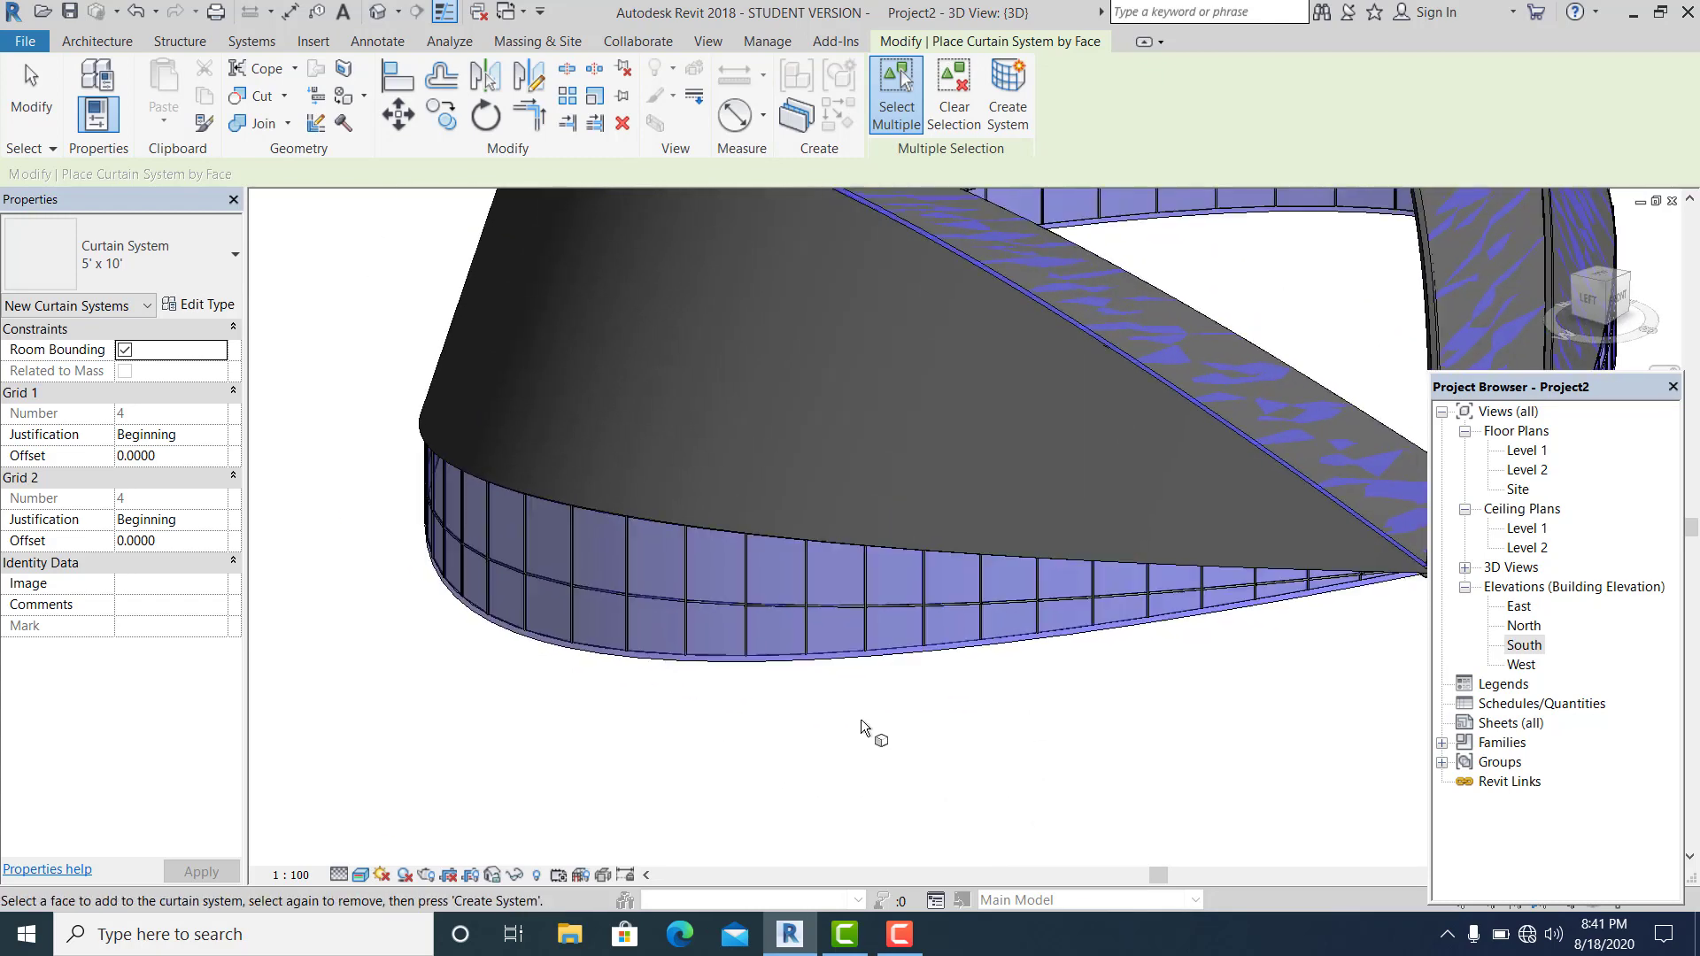
{"action": "middle_click_drag", "start_coordinate": [673, 696], "coordinate": [608, 713], "text": "shift"}
{"action": "scroll", "coordinate": [891, 773], "scroll_direction": "down", "scroll_amount": 5}
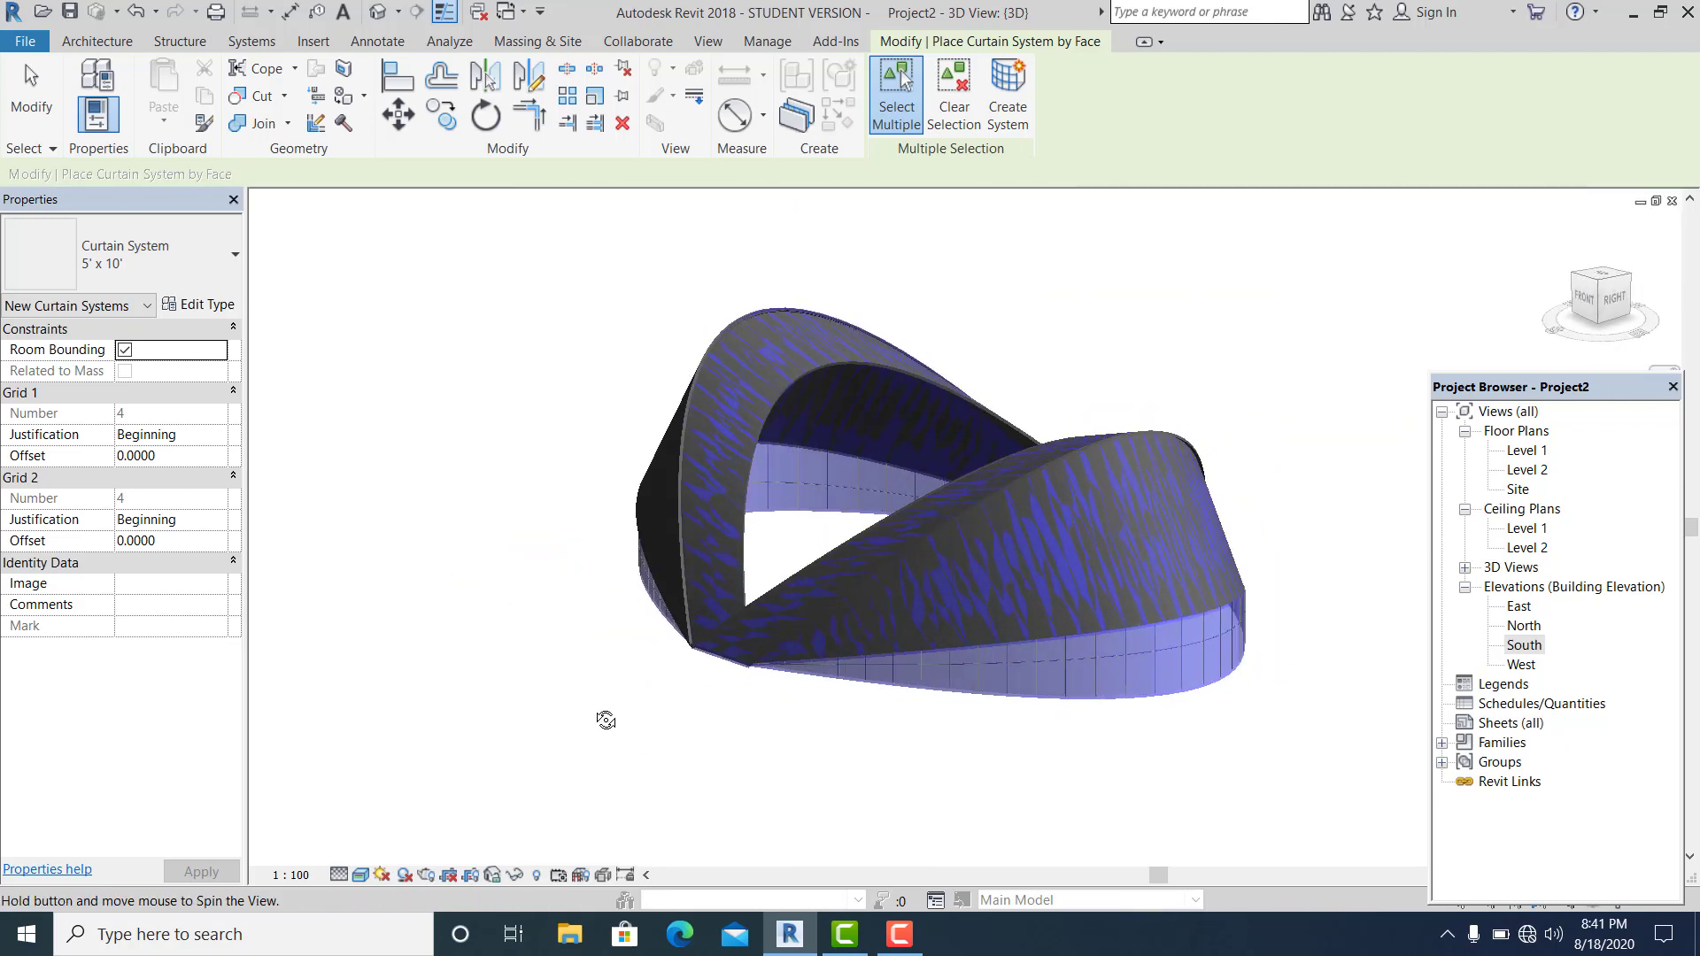
{"action": "scroll", "coordinate": [1151, 714], "scroll_direction": "up", "scroll_amount": 4}
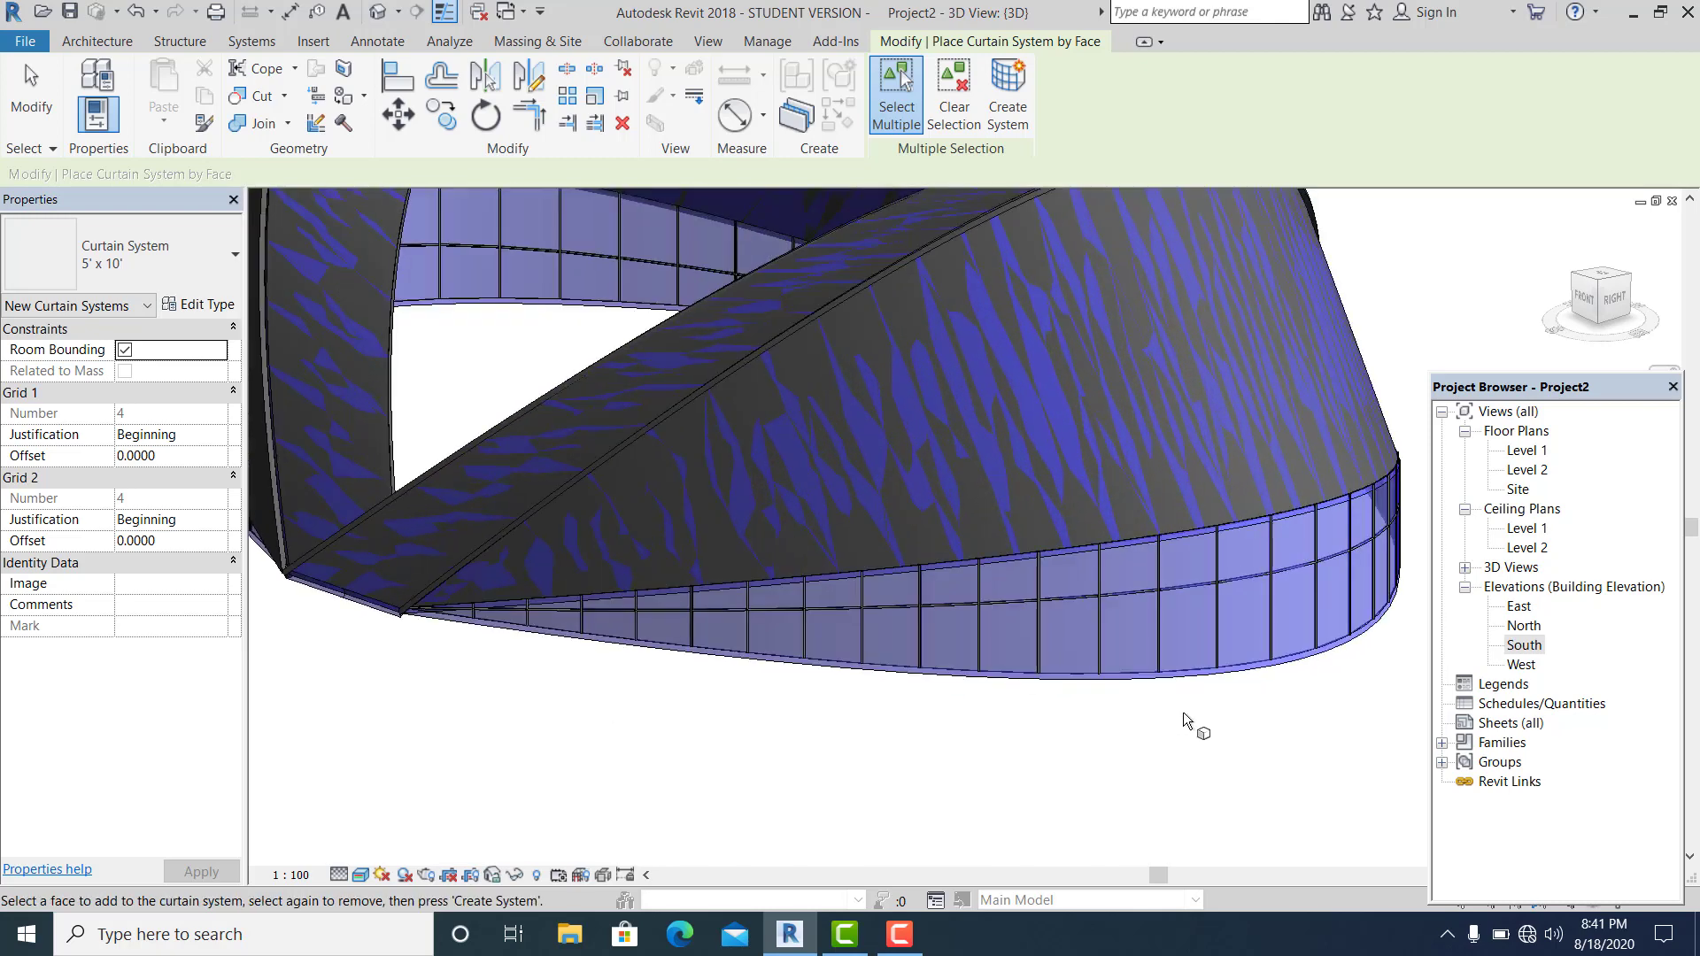
{"action": "scroll", "coordinate": [934, 714], "scroll_direction": "down", "scroll_amount": 2}
{"action": "middle_click_drag", "start_coordinate": [852, 713], "coordinate": [820, 699], "text": "shift"}
{"action": "scroll", "coordinate": [820, 700], "scroll_direction": "down", "scroll_amount": 2}
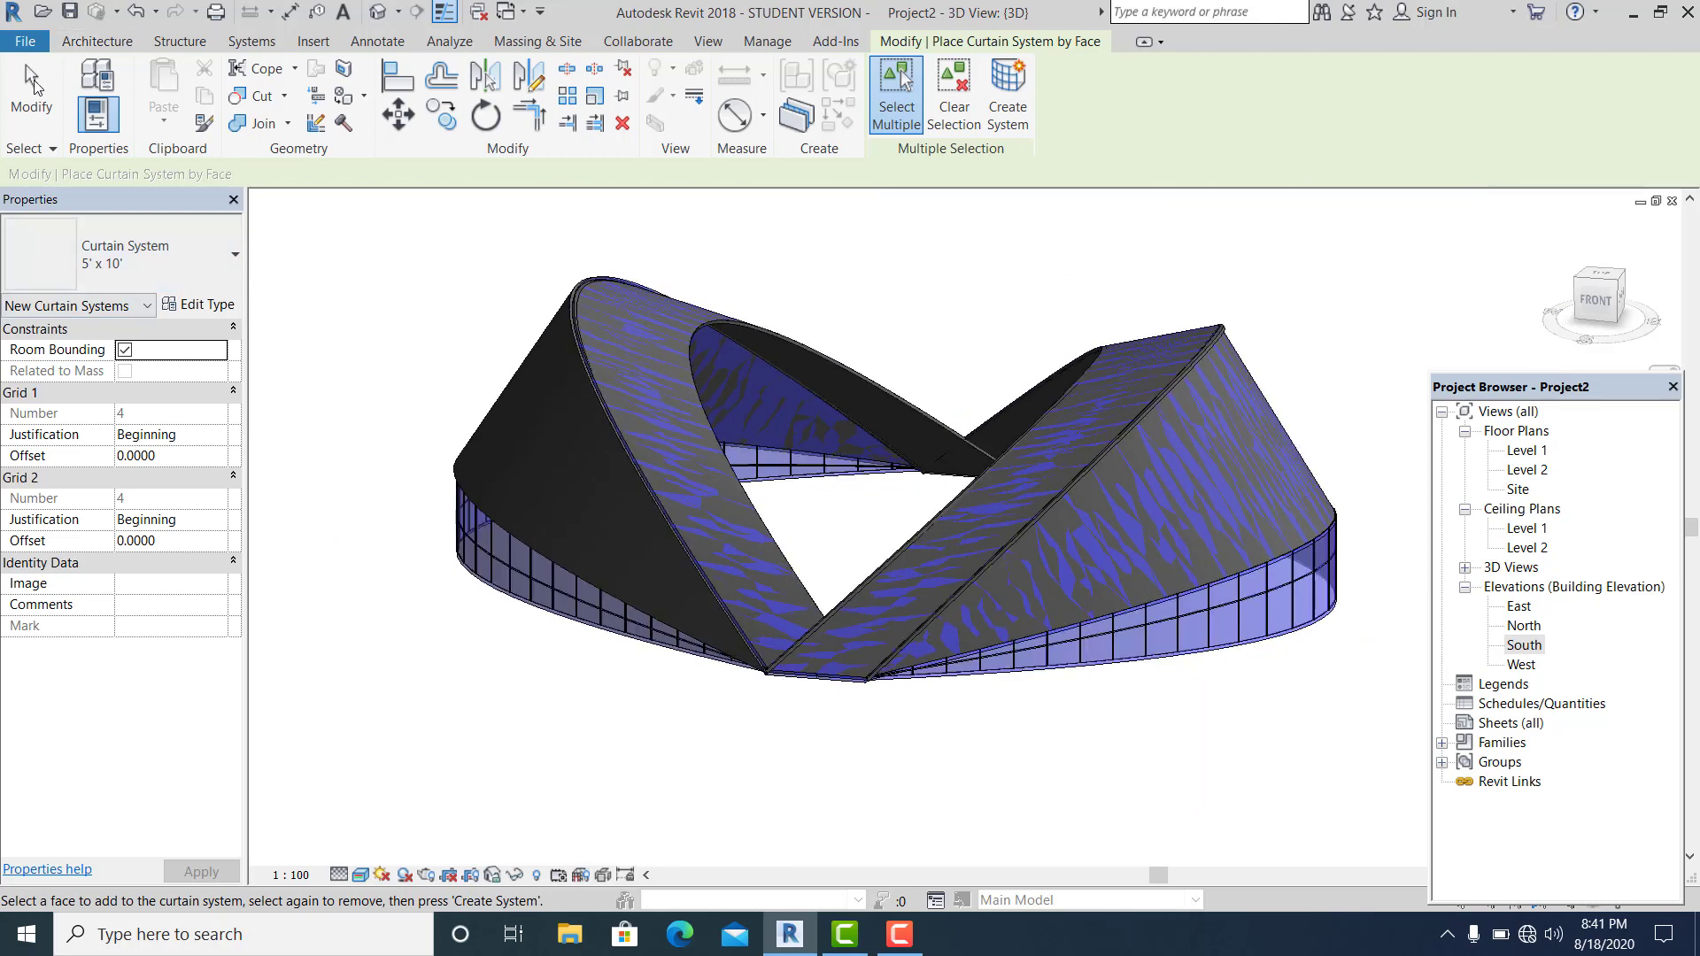
{"action": "left_click", "coordinate": [32, 92]}
Search the materials for "WHITE" and assign Gypsum Wall Board to the structure layer of the Generic - 8" wall type
{"action": "left_click", "coordinate": [588, 382]}
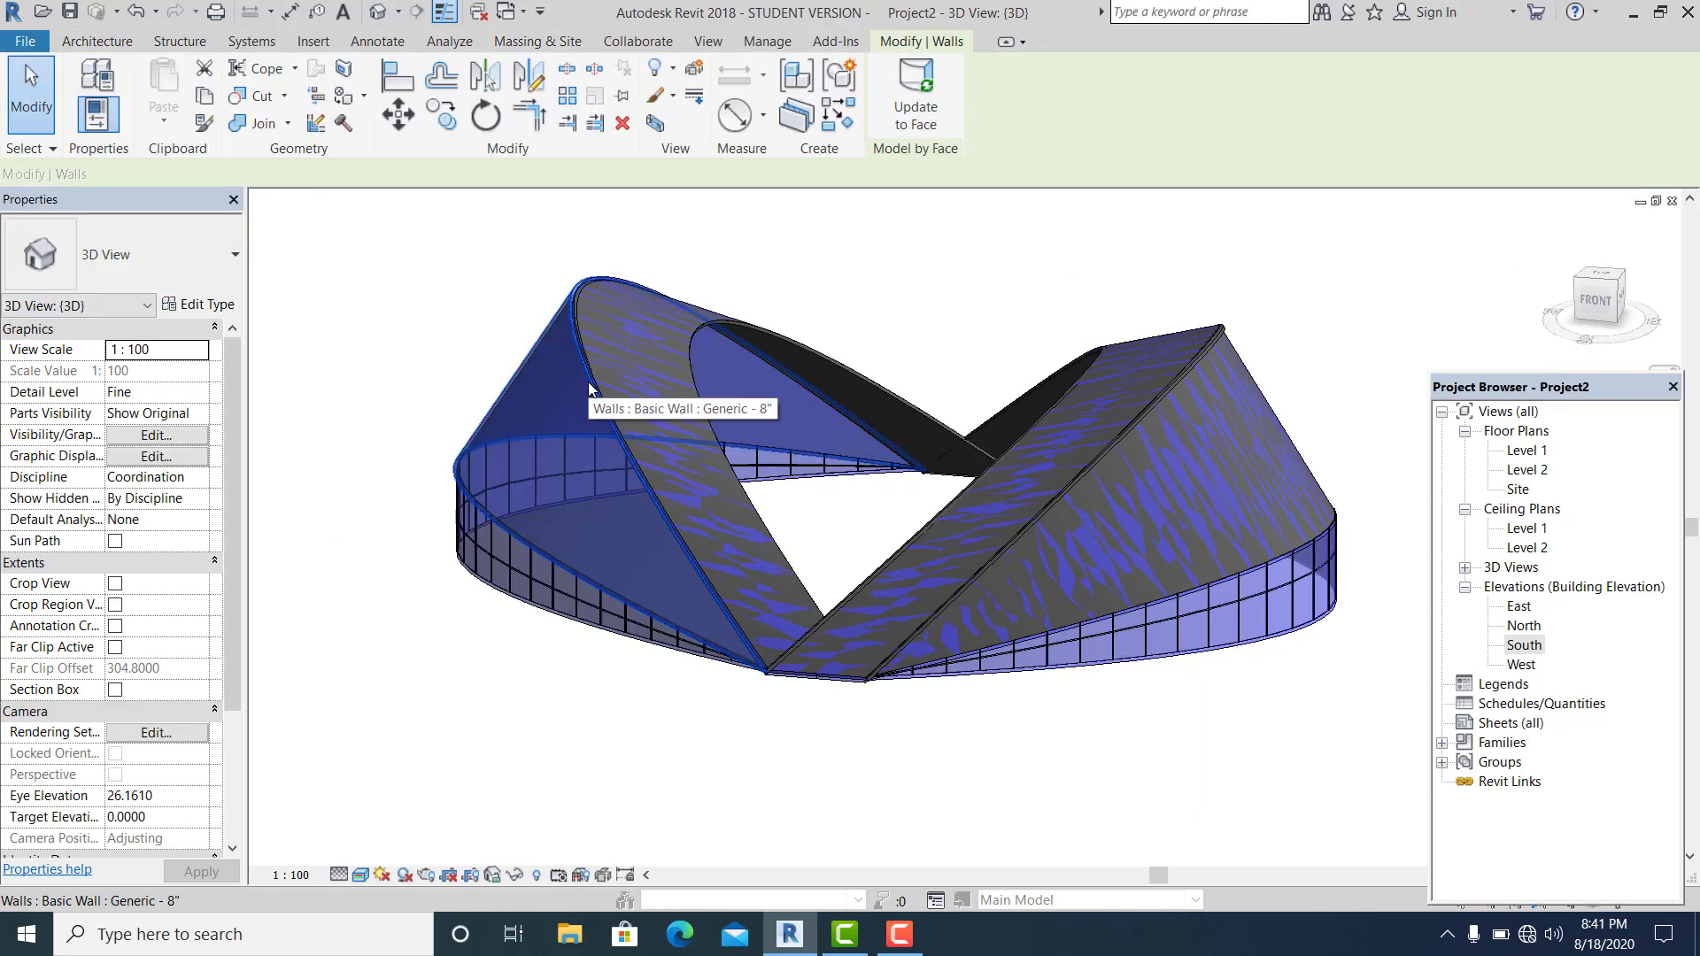
{"action": "left_click", "coordinate": [199, 306]}
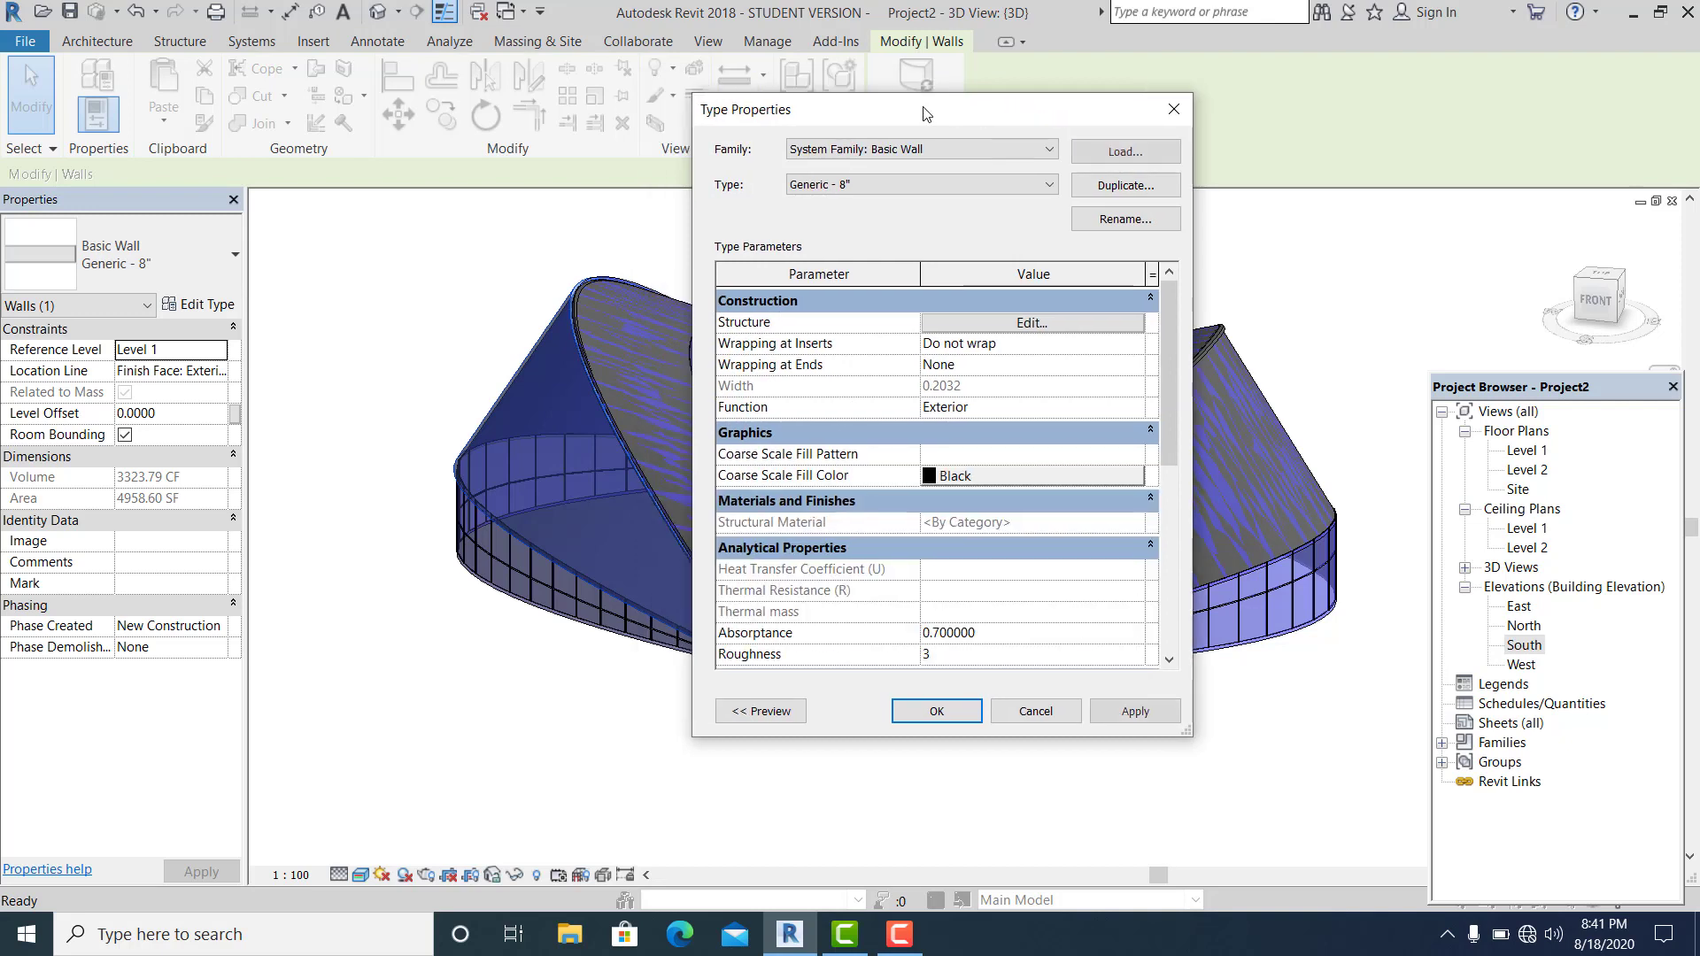
{"action": "left_click", "coordinate": [1218, 329]}
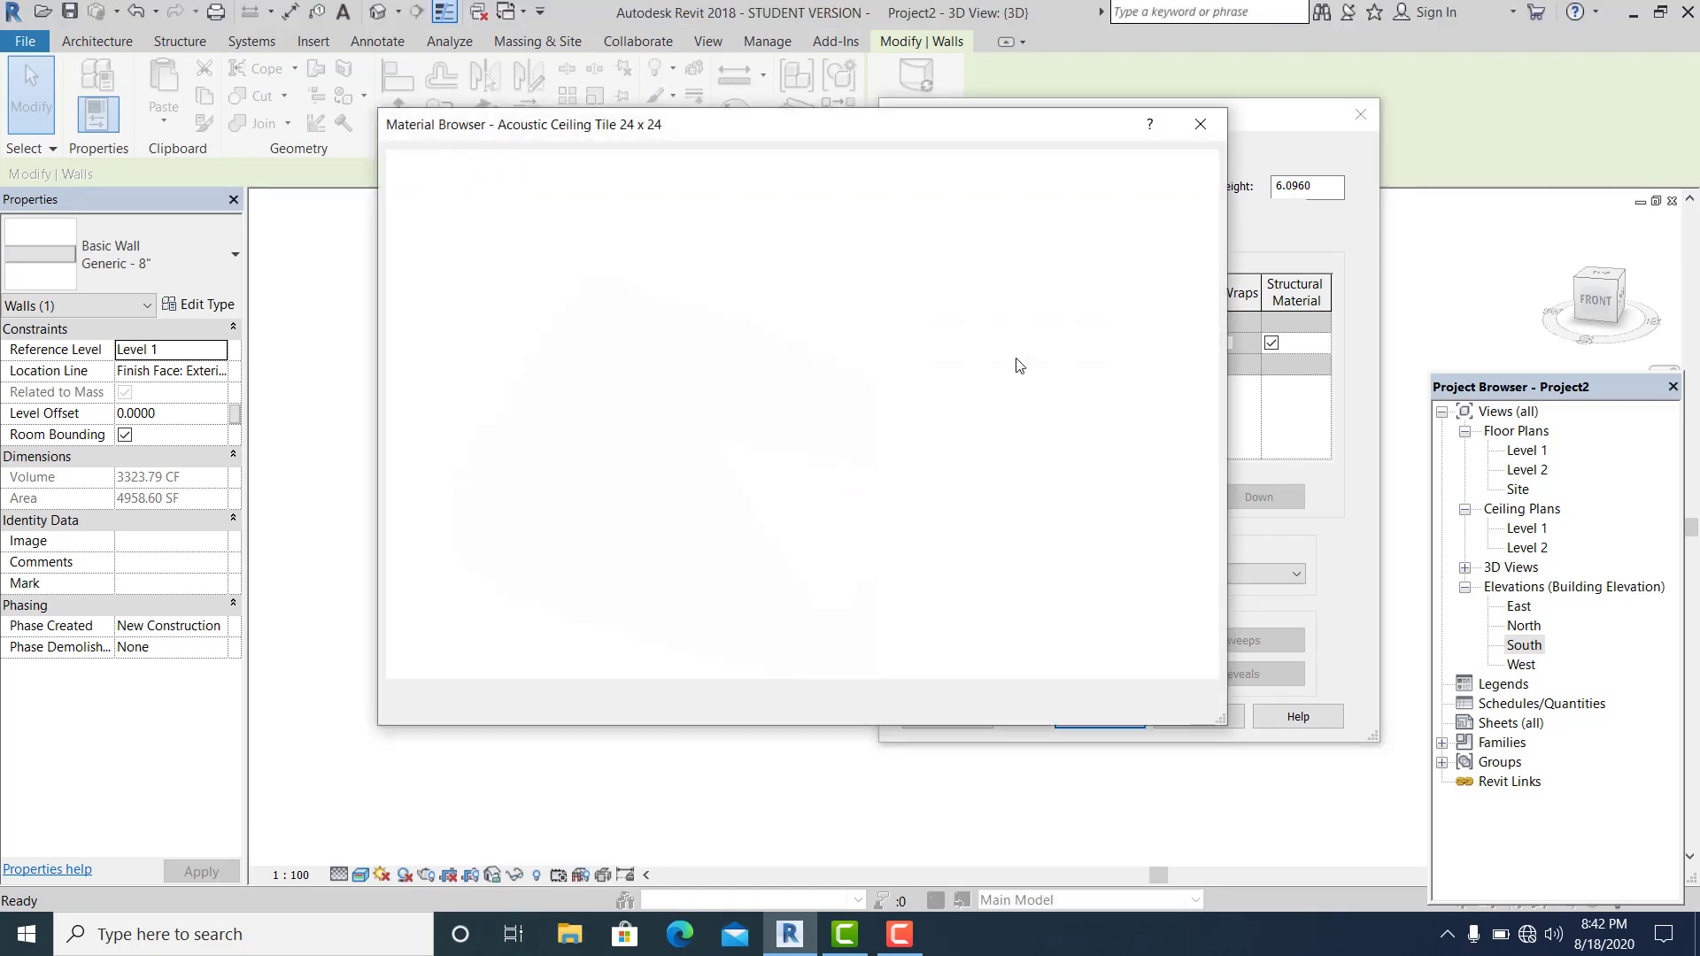
{"action": "left_click", "coordinate": [525, 167]}
{"action": "type", "text": "W"}
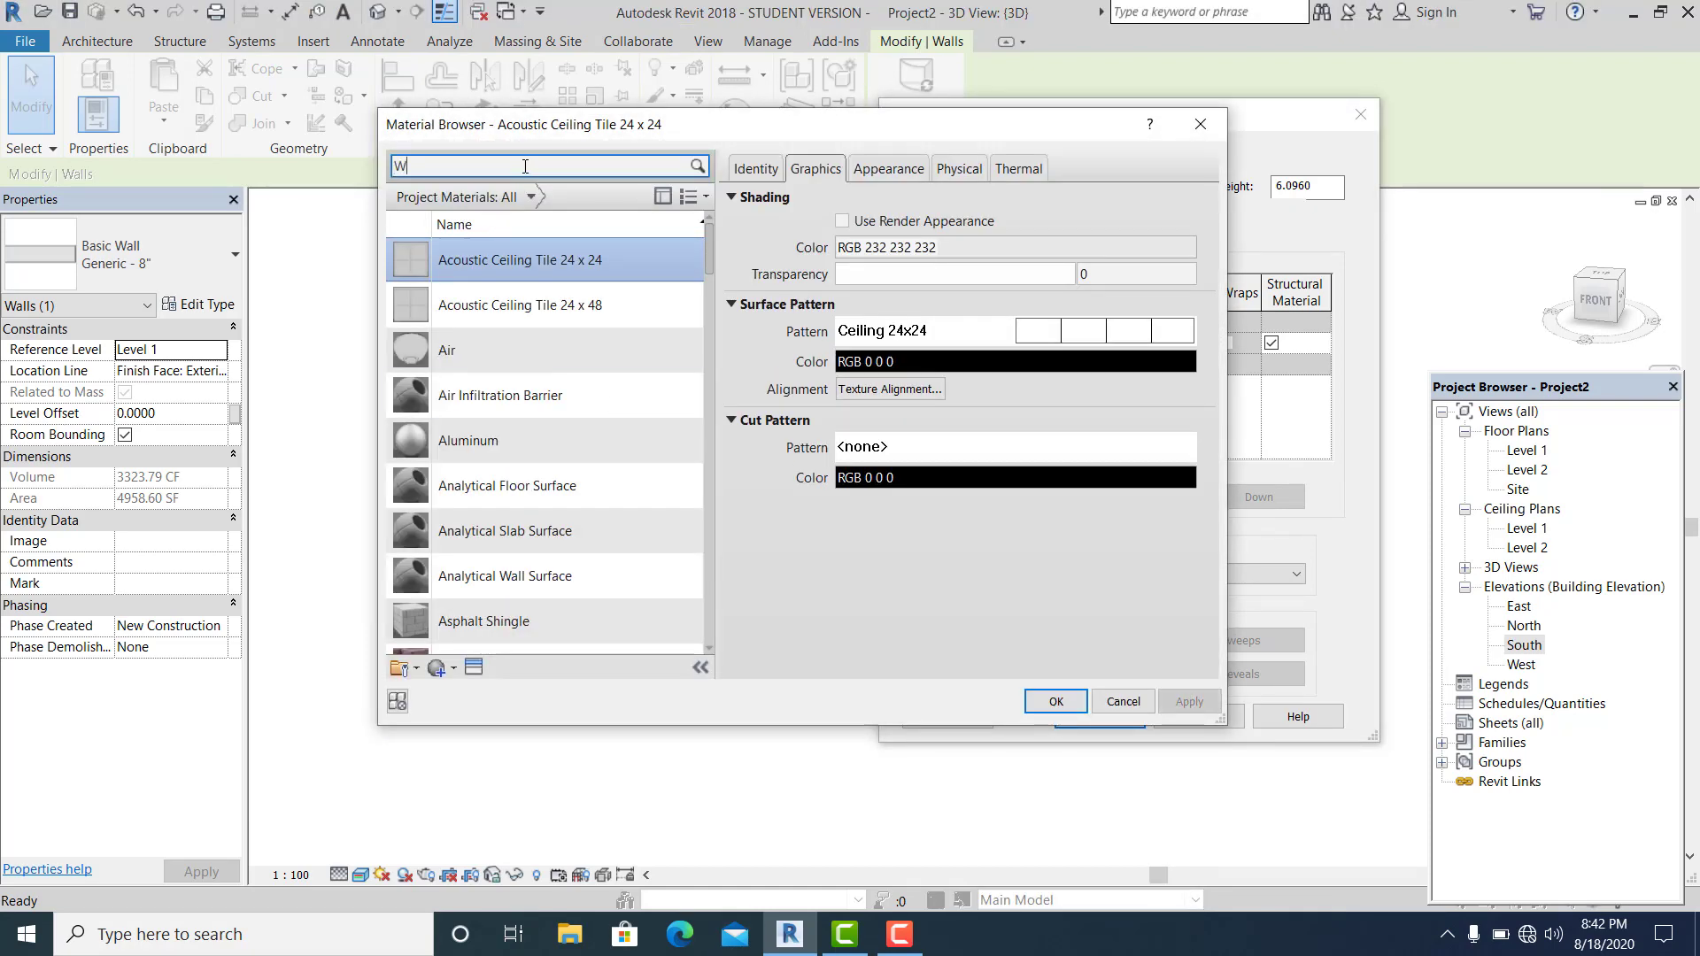
{"action": "type", "text": "HITE"}
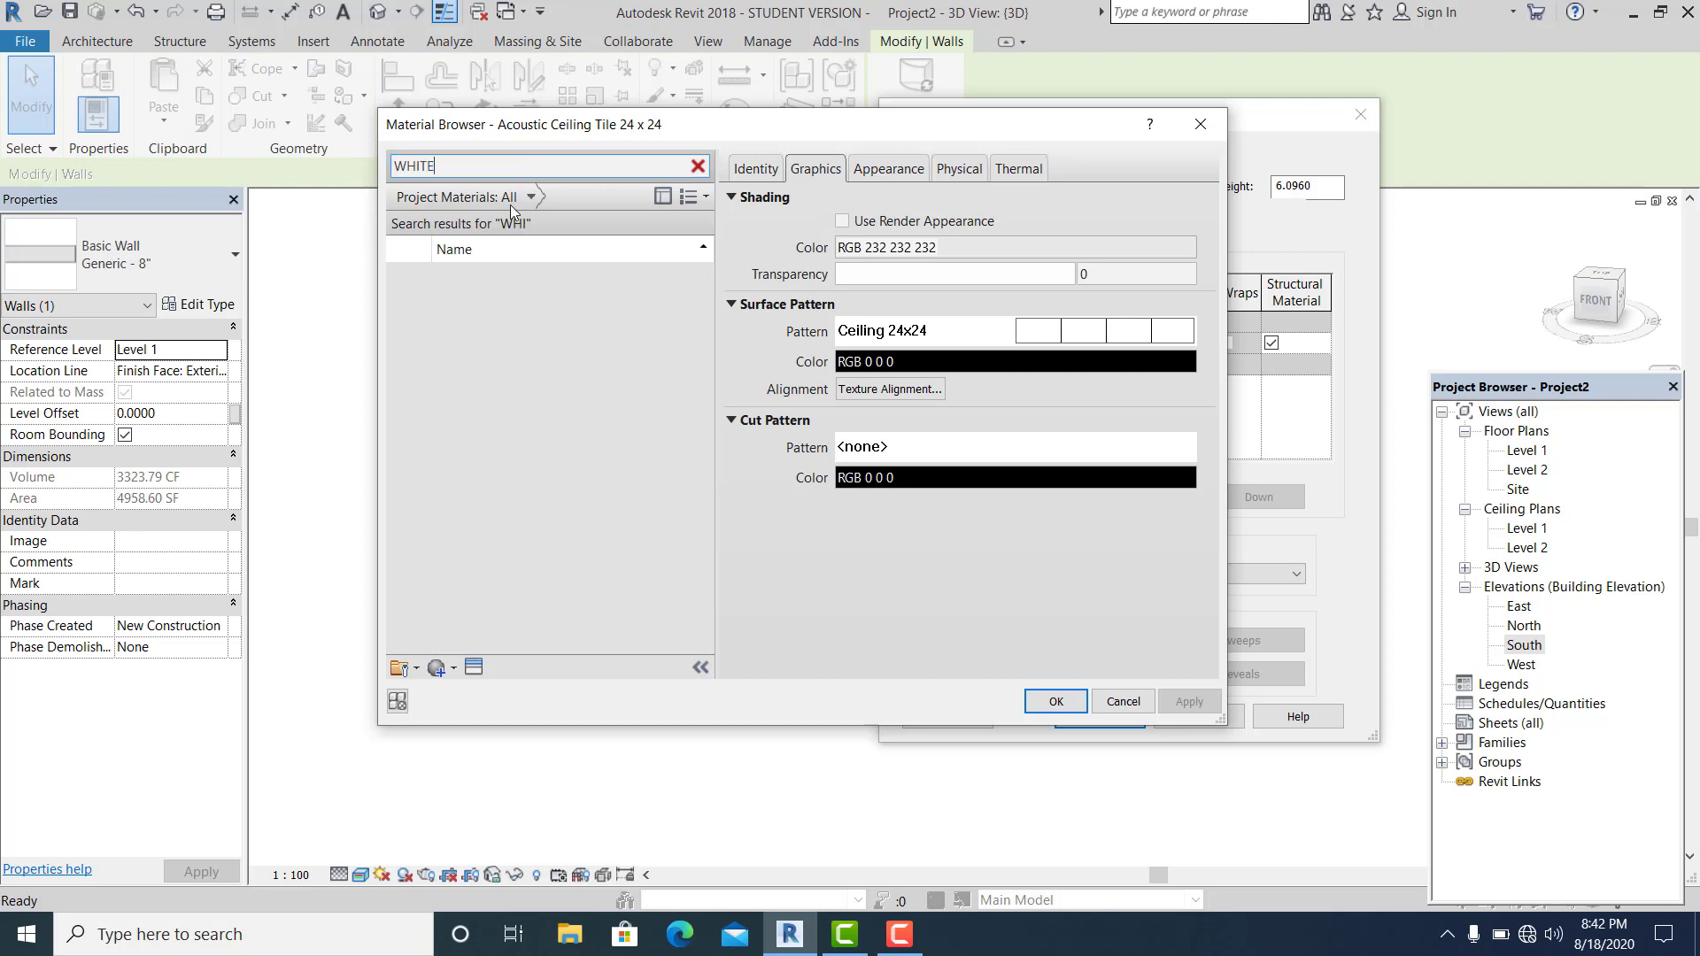
{"action": "double_click", "coordinate": [471, 427]}
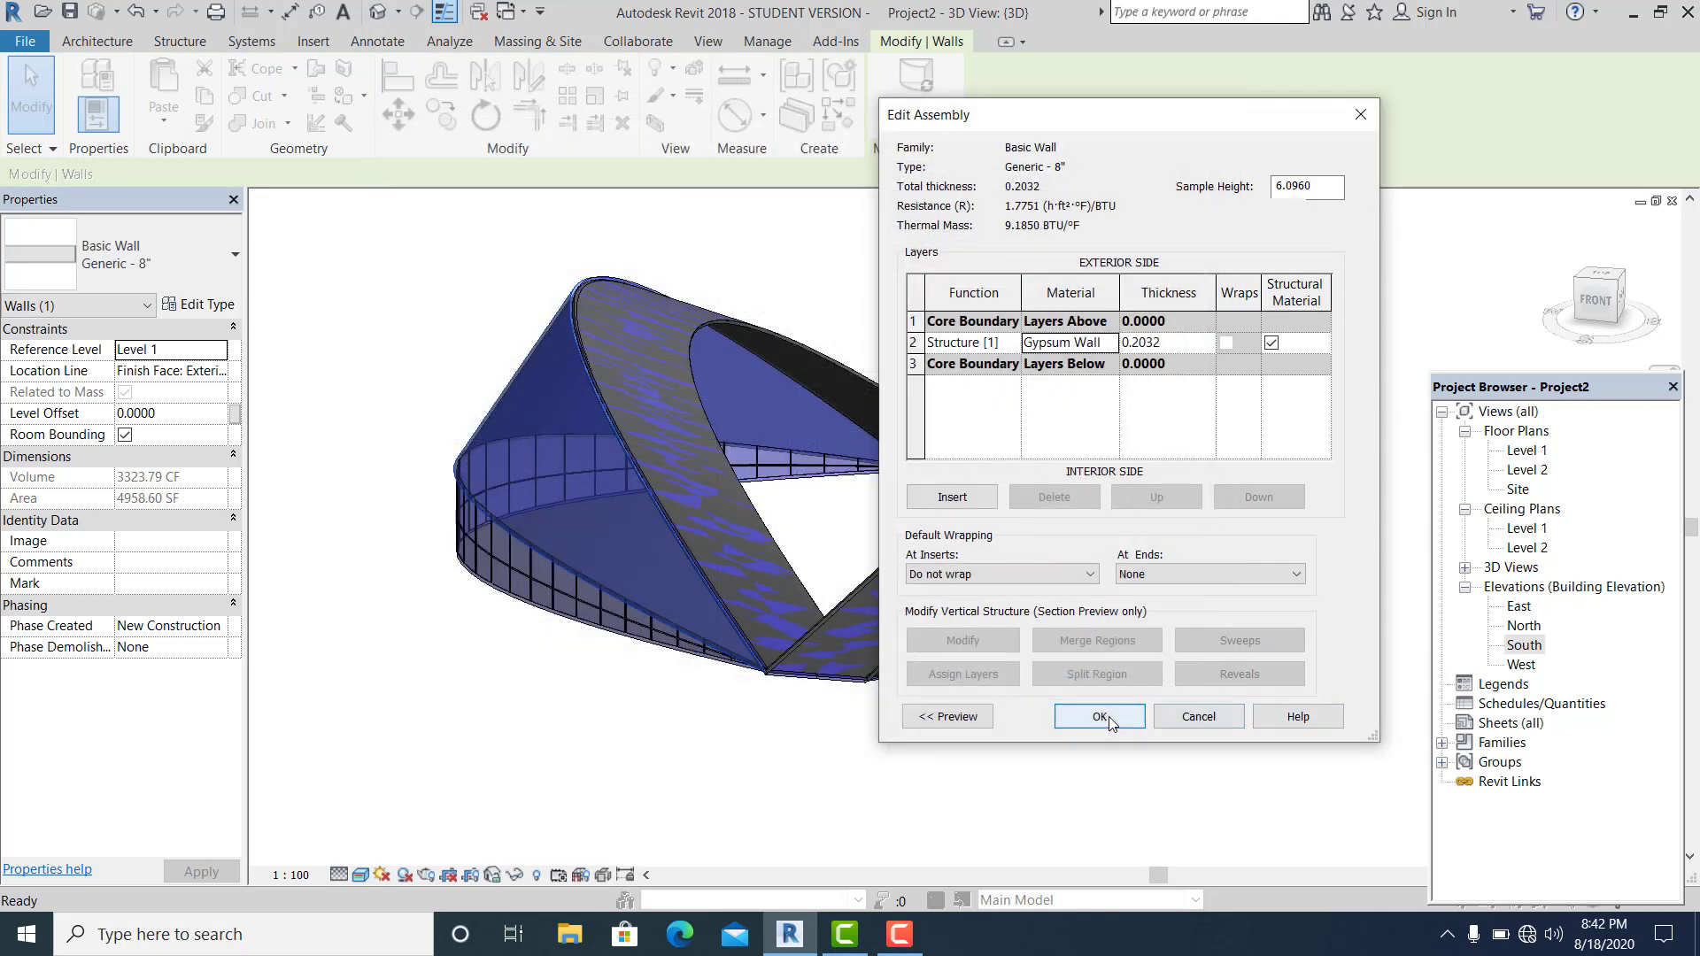
{"action": "left_click", "coordinate": [1101, 717]}
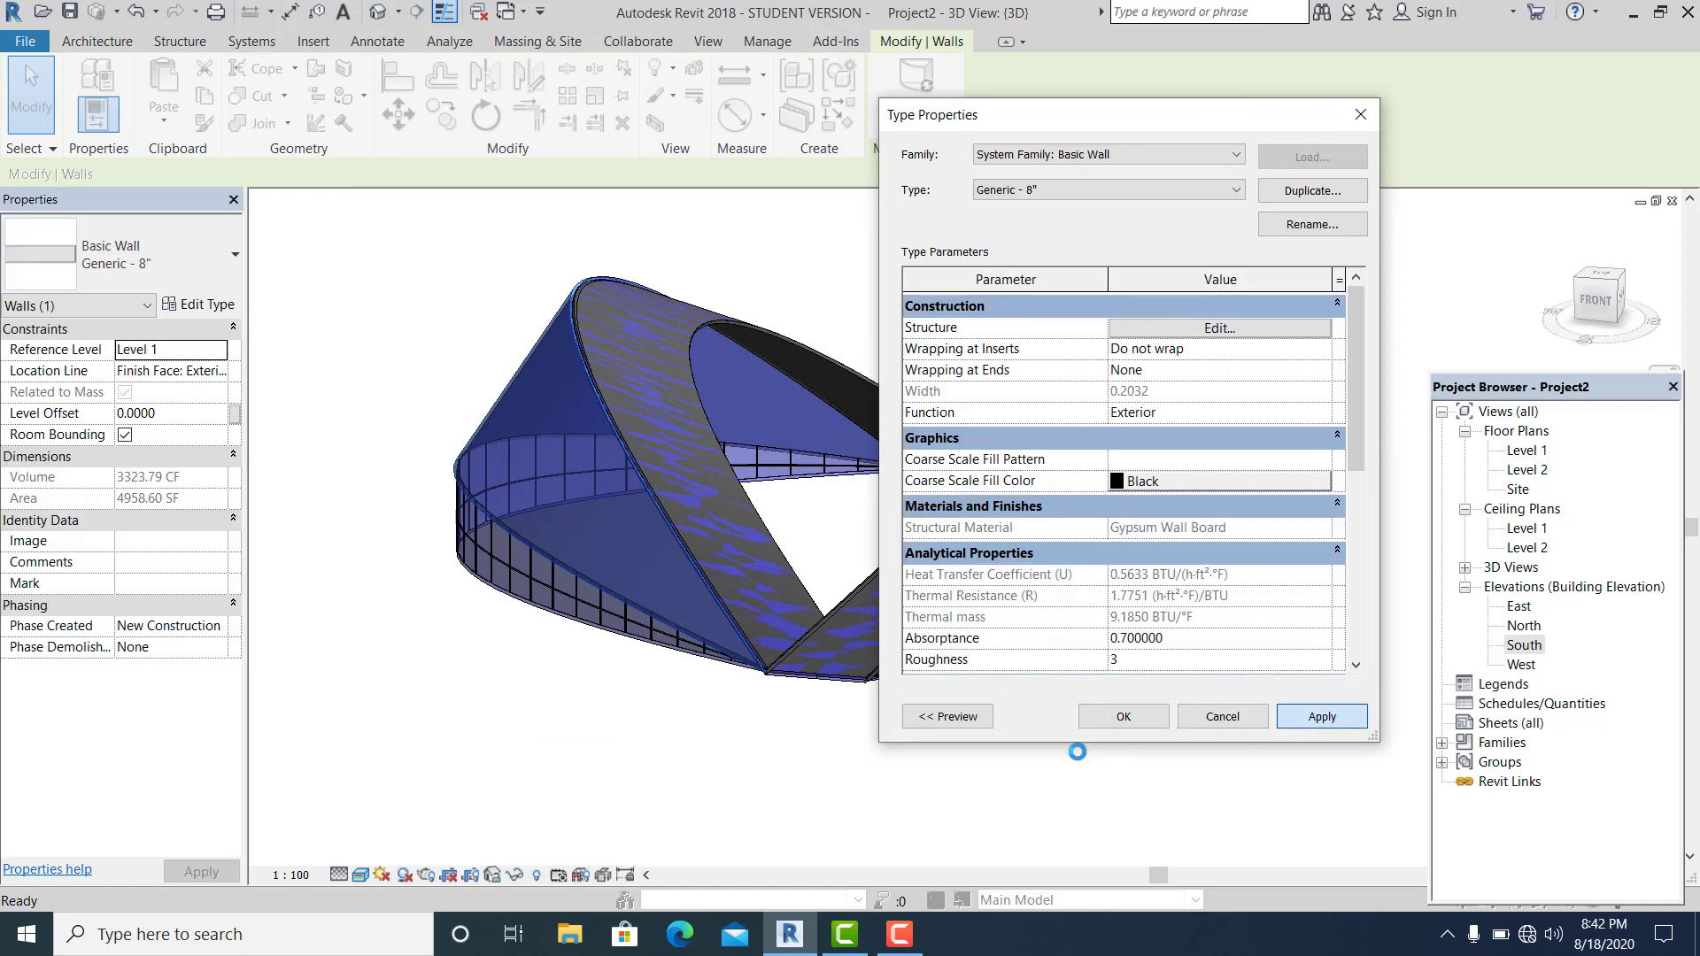
{"action": "left_click", "coordinate": [1104, 751]}
Examine the new wall material and the curtain glazing from all around the building in the 3D view
{"action": "scroll", "coordinate": [830, 673], "scroll_direction": "down", "scroll_amount": 2}
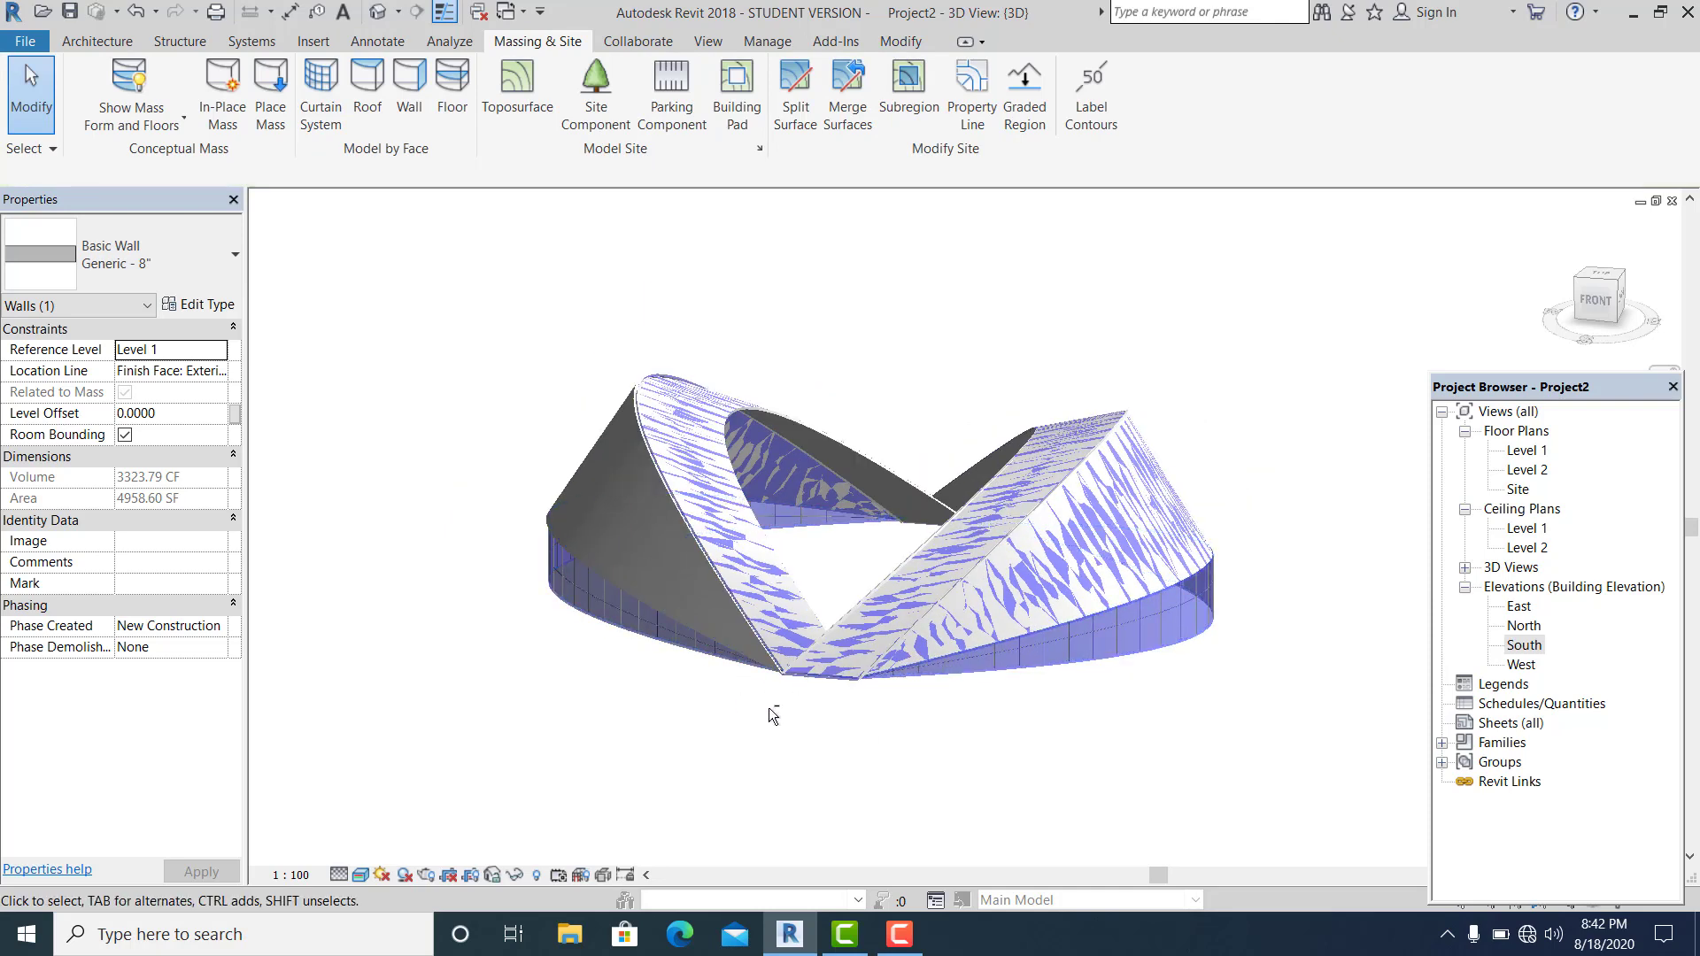
{"action": "middle_click_drag", "start_coordinate": [770, 709], "coordinate": [1103, 688], "text": "shift"}
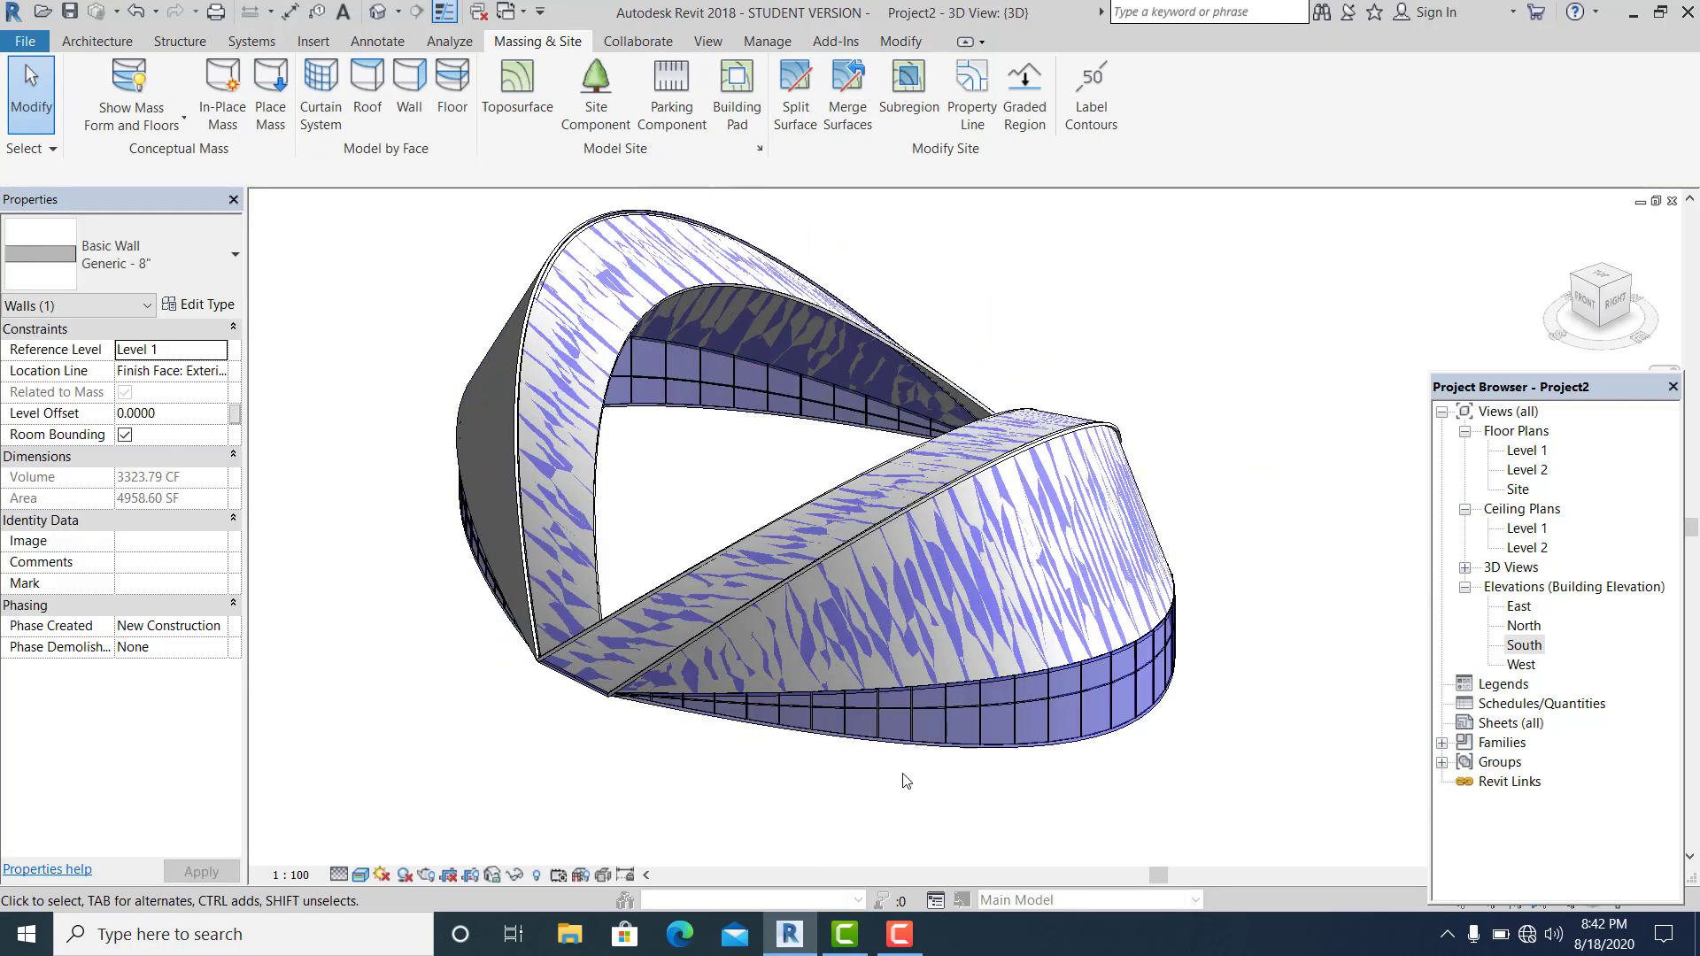
{"action": "left_click", "coordinate": [905, 780]}
{"action": "middle_click_drag", "start_coordinate": [905, 780], "coordinate": [1097, 786], "text": "shift"}
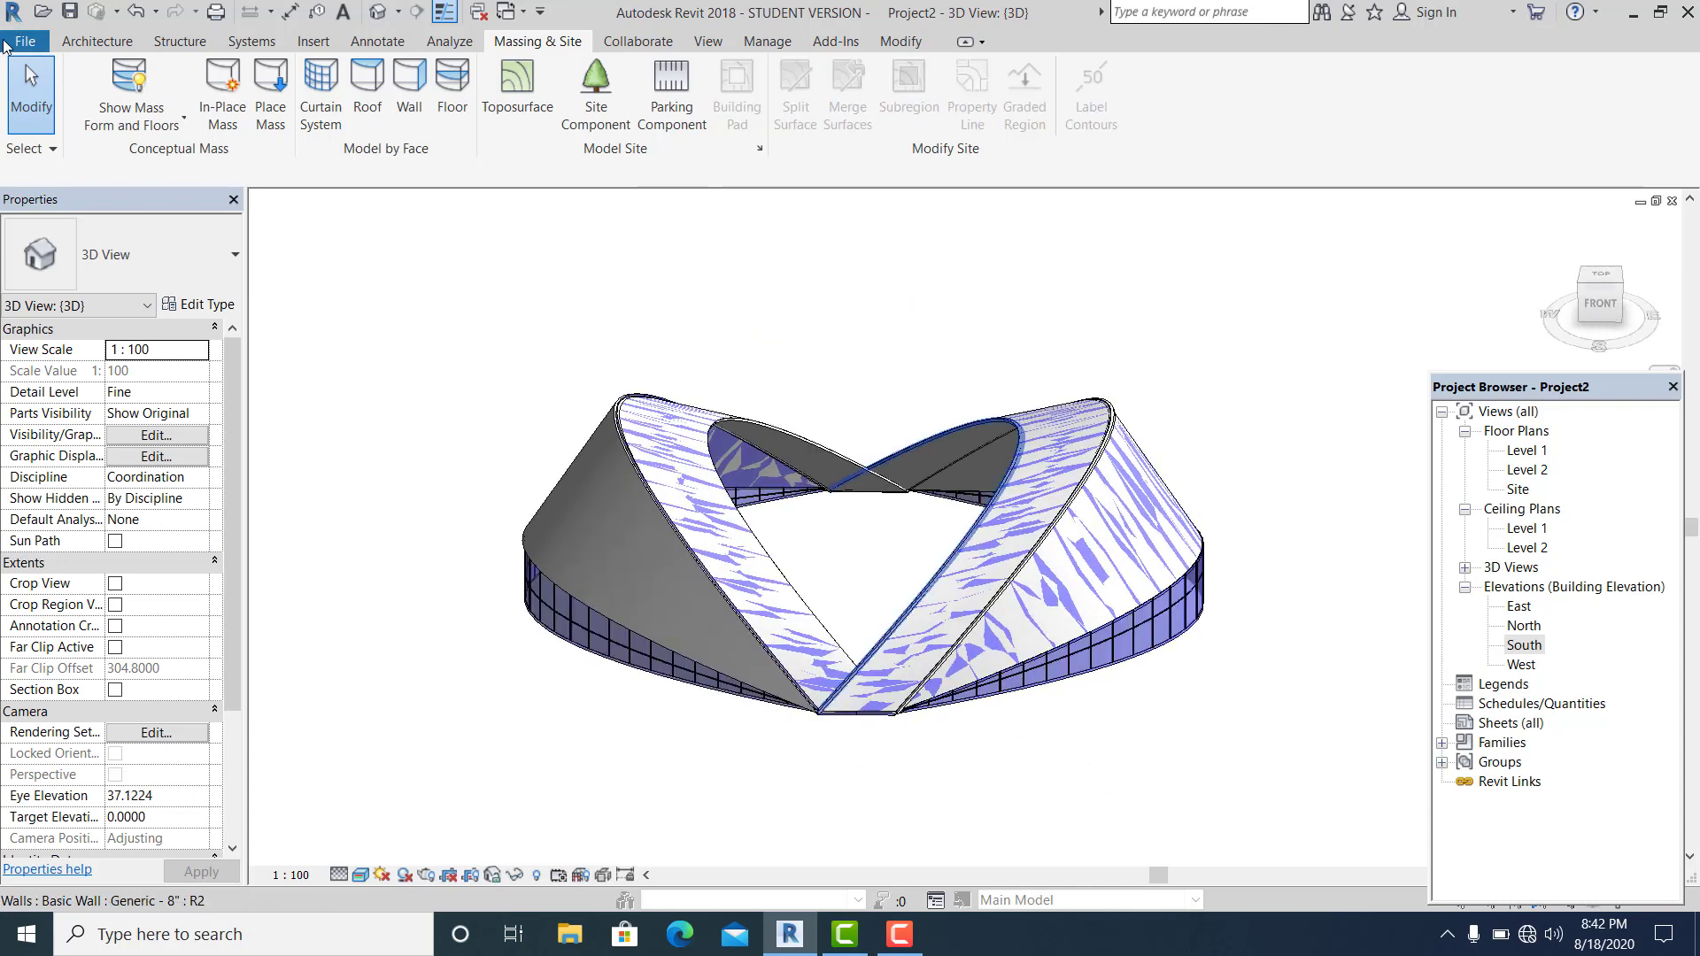
{"action": "scroll", "coordinate": [654, 452], "scroll_direction": "up", "scroll_amount": 1}
{"action": "middle_click_drag", "start_coordinate": [653, 453], "coordinate": [675, 457]}
{"action": "middle_click_drag", "start_coordinate": [643, 586], "coordinate": [1055, 661], "text": "shift"}
{"action": "scroll", "coordinate": [1050, 565], "scroll_direction": "up", "scroll_amount": 6}
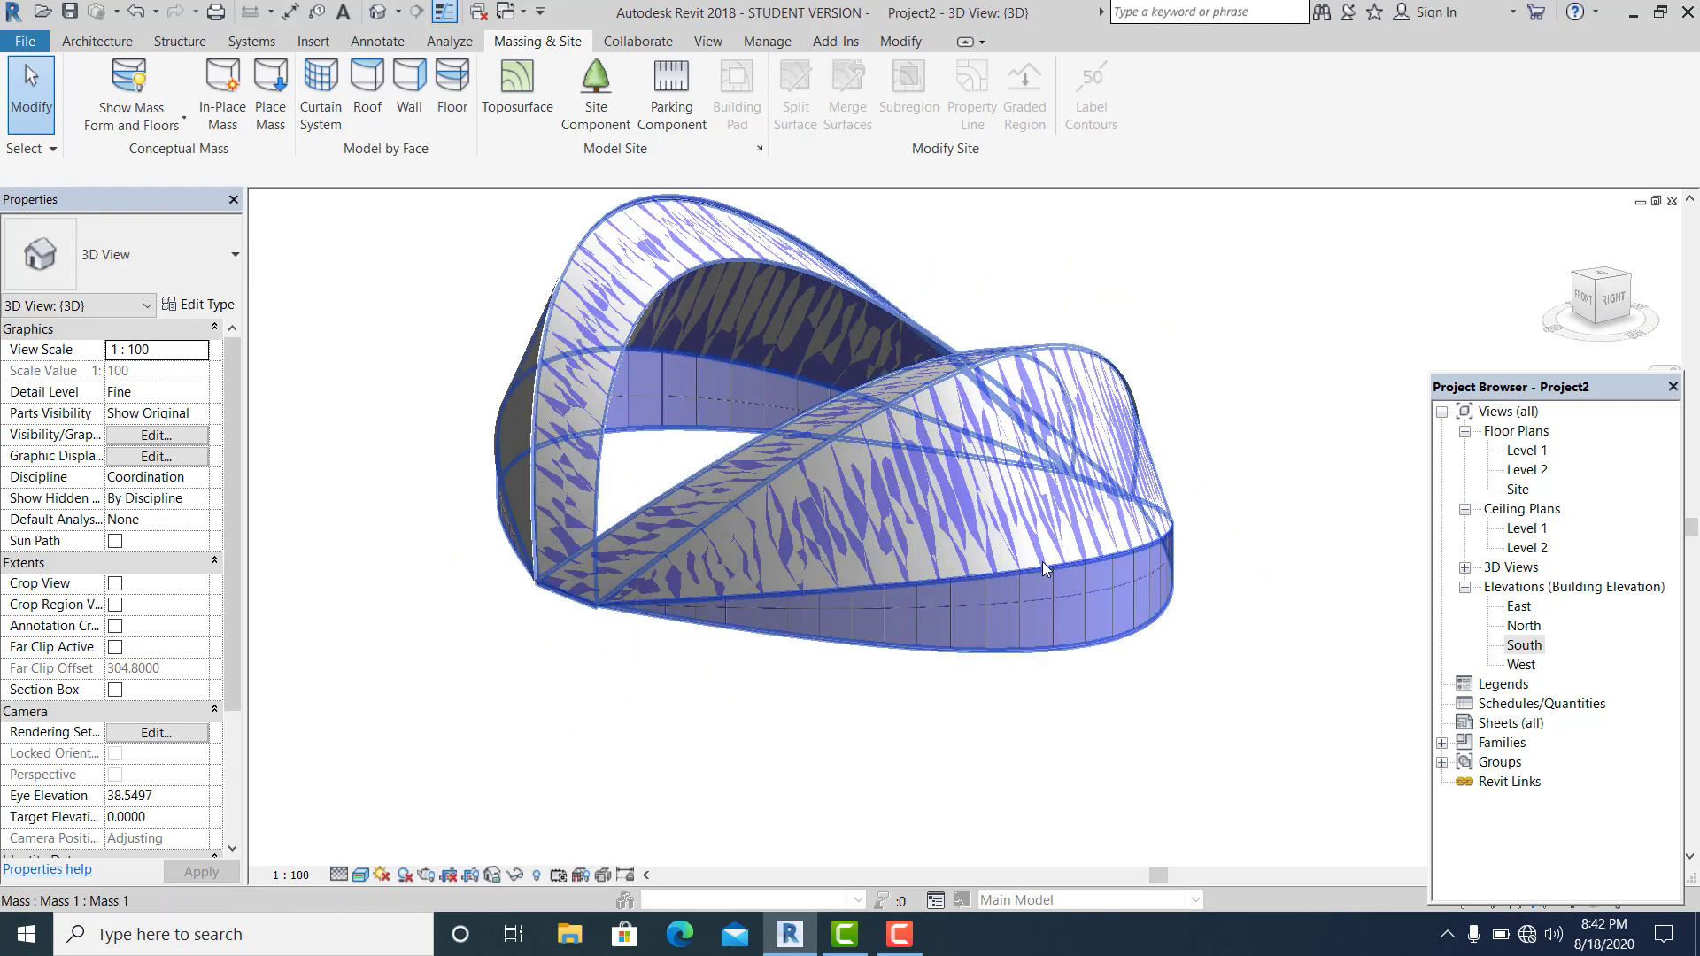
{"action": "scroll", "coordinate": [1057, 568], "scroll_direction": "down", "scroll_amount": 3}
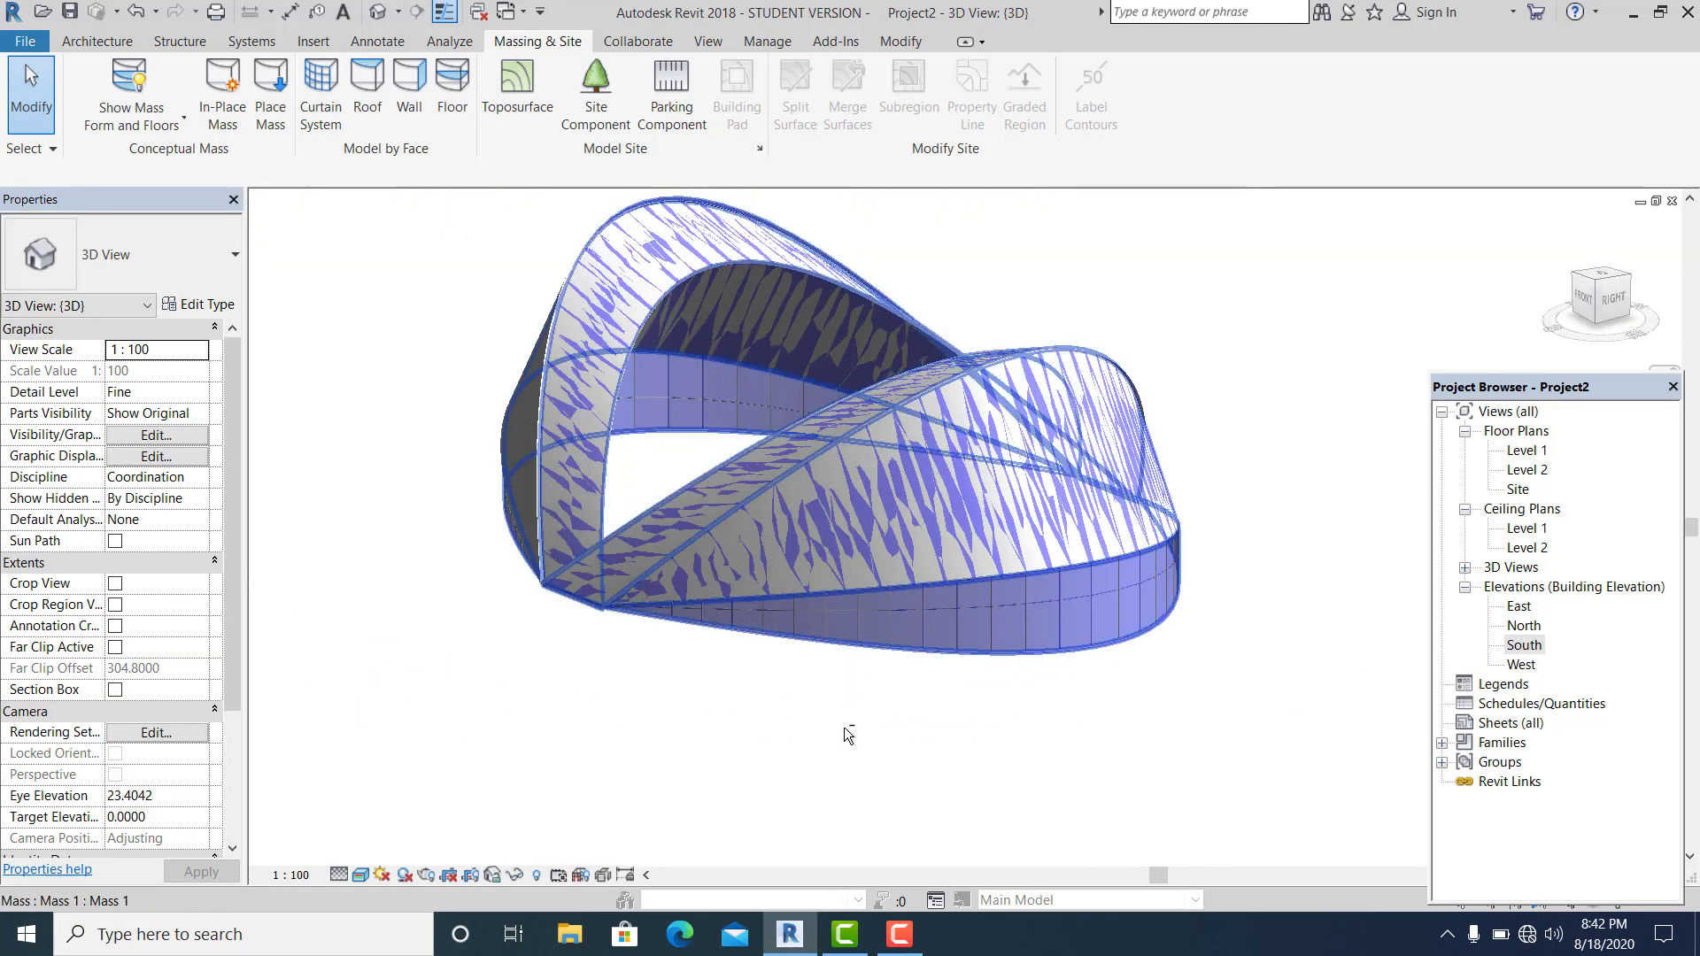
{"action": "middle_click_drag", "start_coordinate": [844, 728], "coordinate": [1200, 731], "text": "shift"}
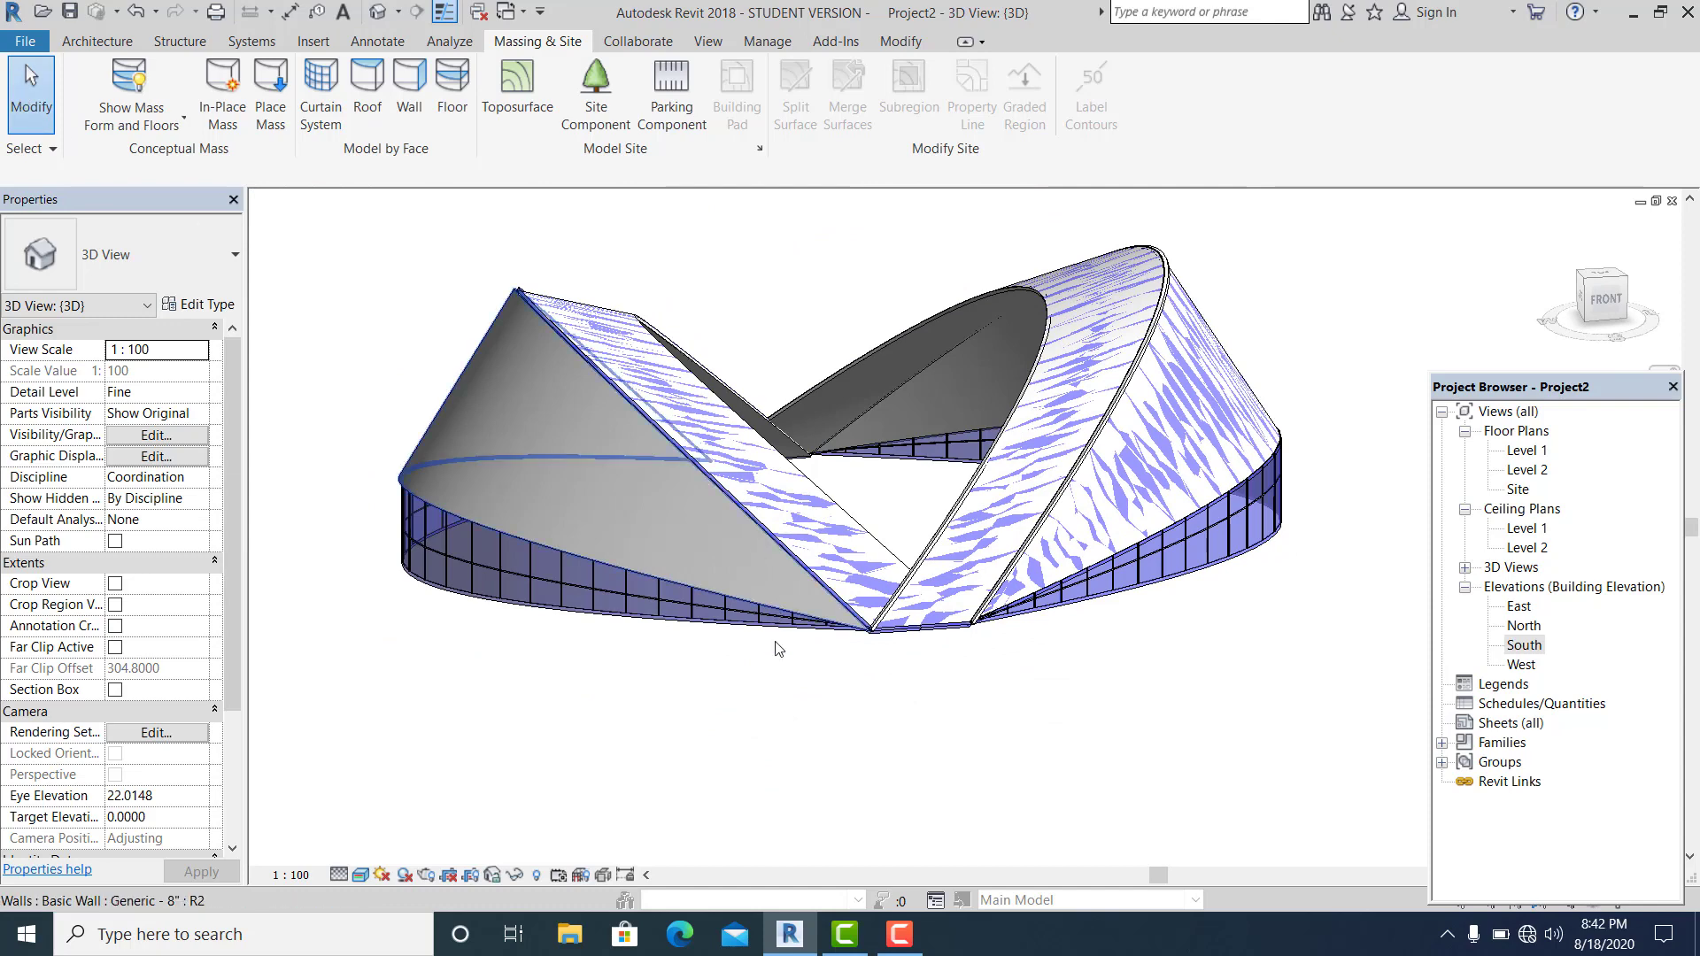
Set mass display to follow view settings and hide the Mass category in the 3D view
{"action": "mouse_move", "coordinate": [780, 671]}
{"action": "middle_mouse_down"}
{"action": "mouse_move", "coordinate": [801, 671]}
{"action": "mouse_move", "coordinate": [775, 671]}
{"action": "middle_mouse_up"}
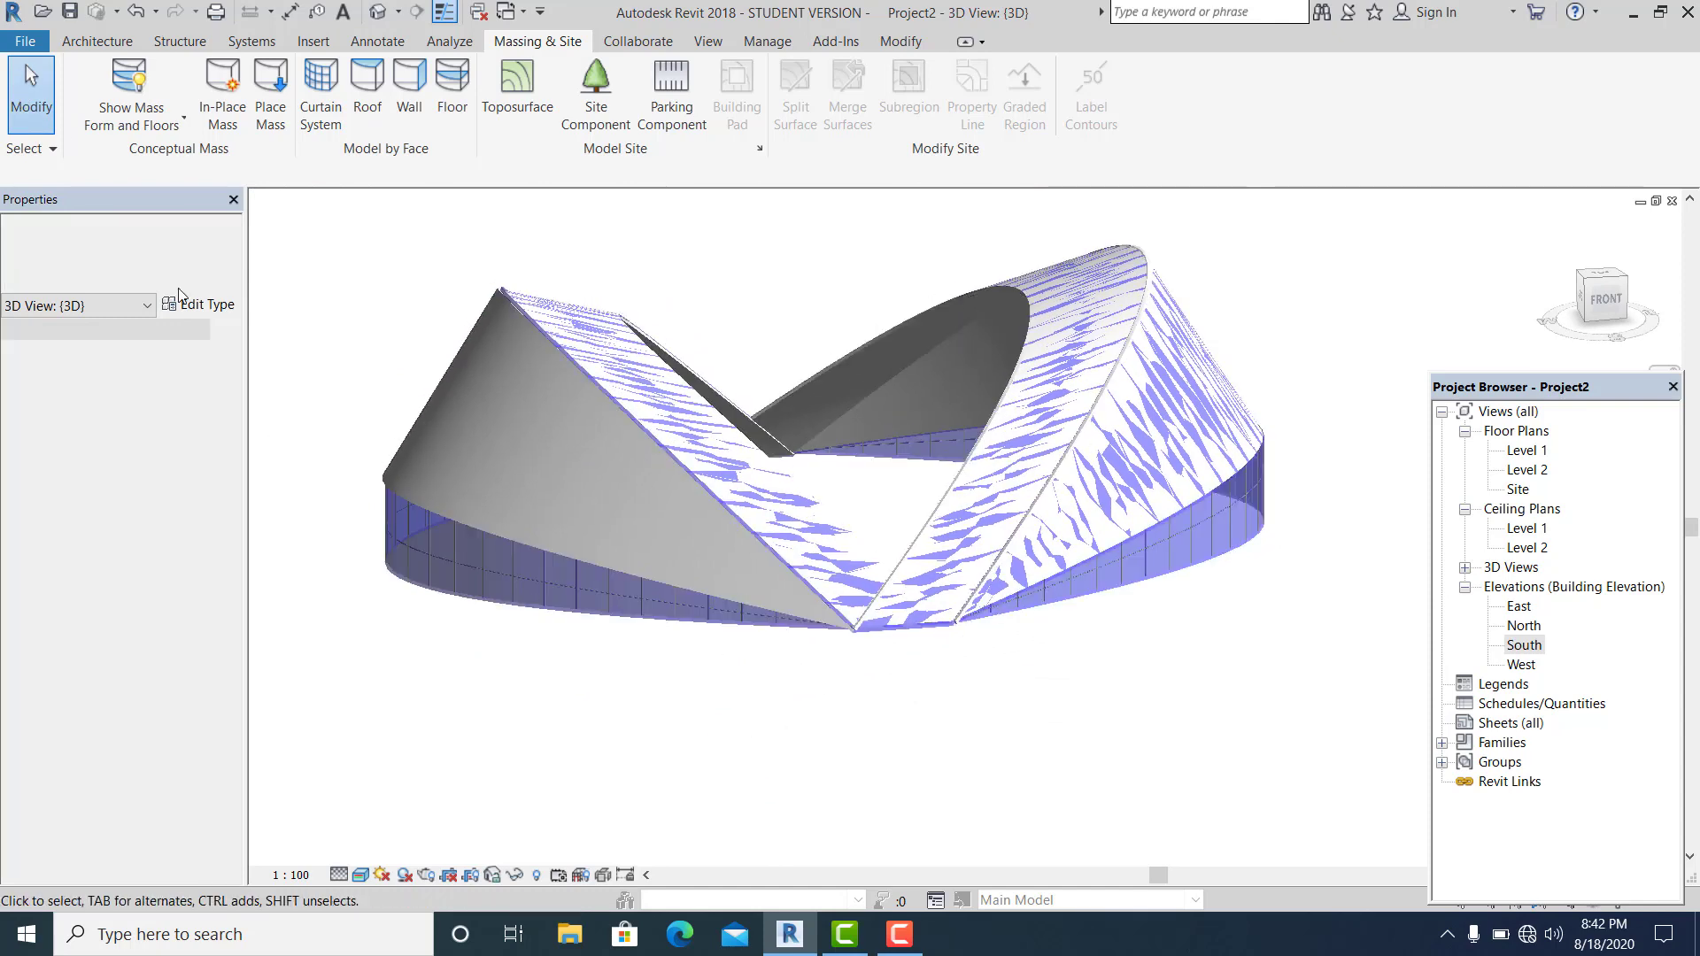
{"action": "left_click", "coordinate": [139, 108]}
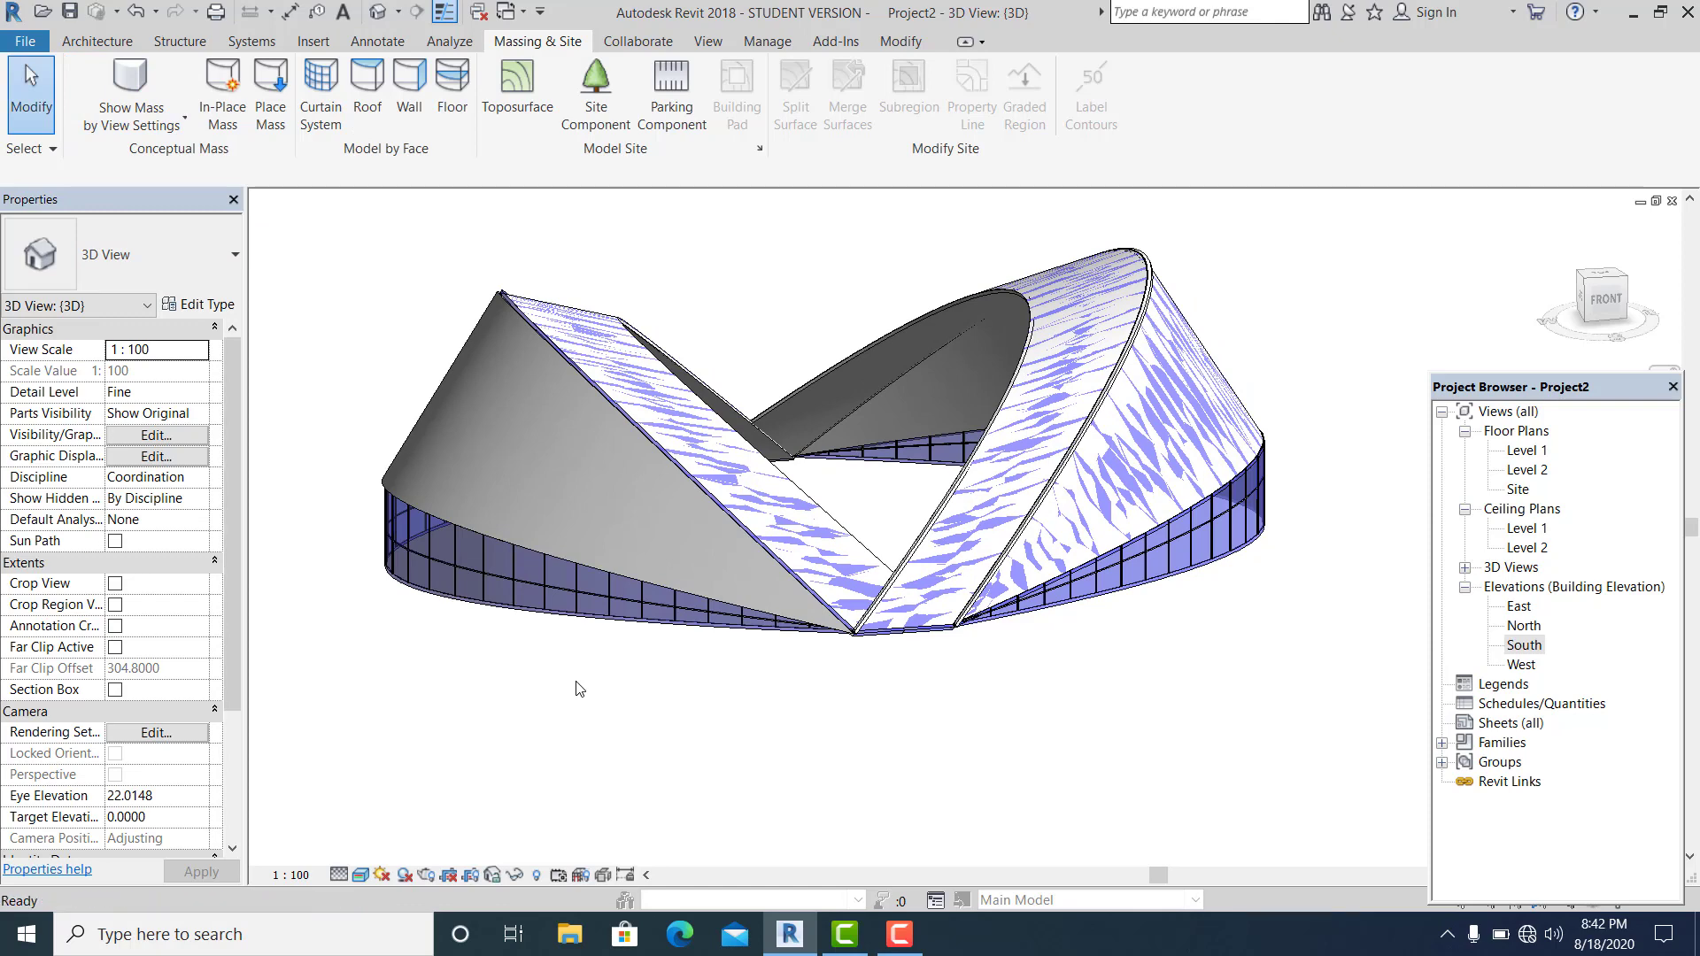
{"action": "key", "text": "v"}
{"action": "key", "text": "g"}
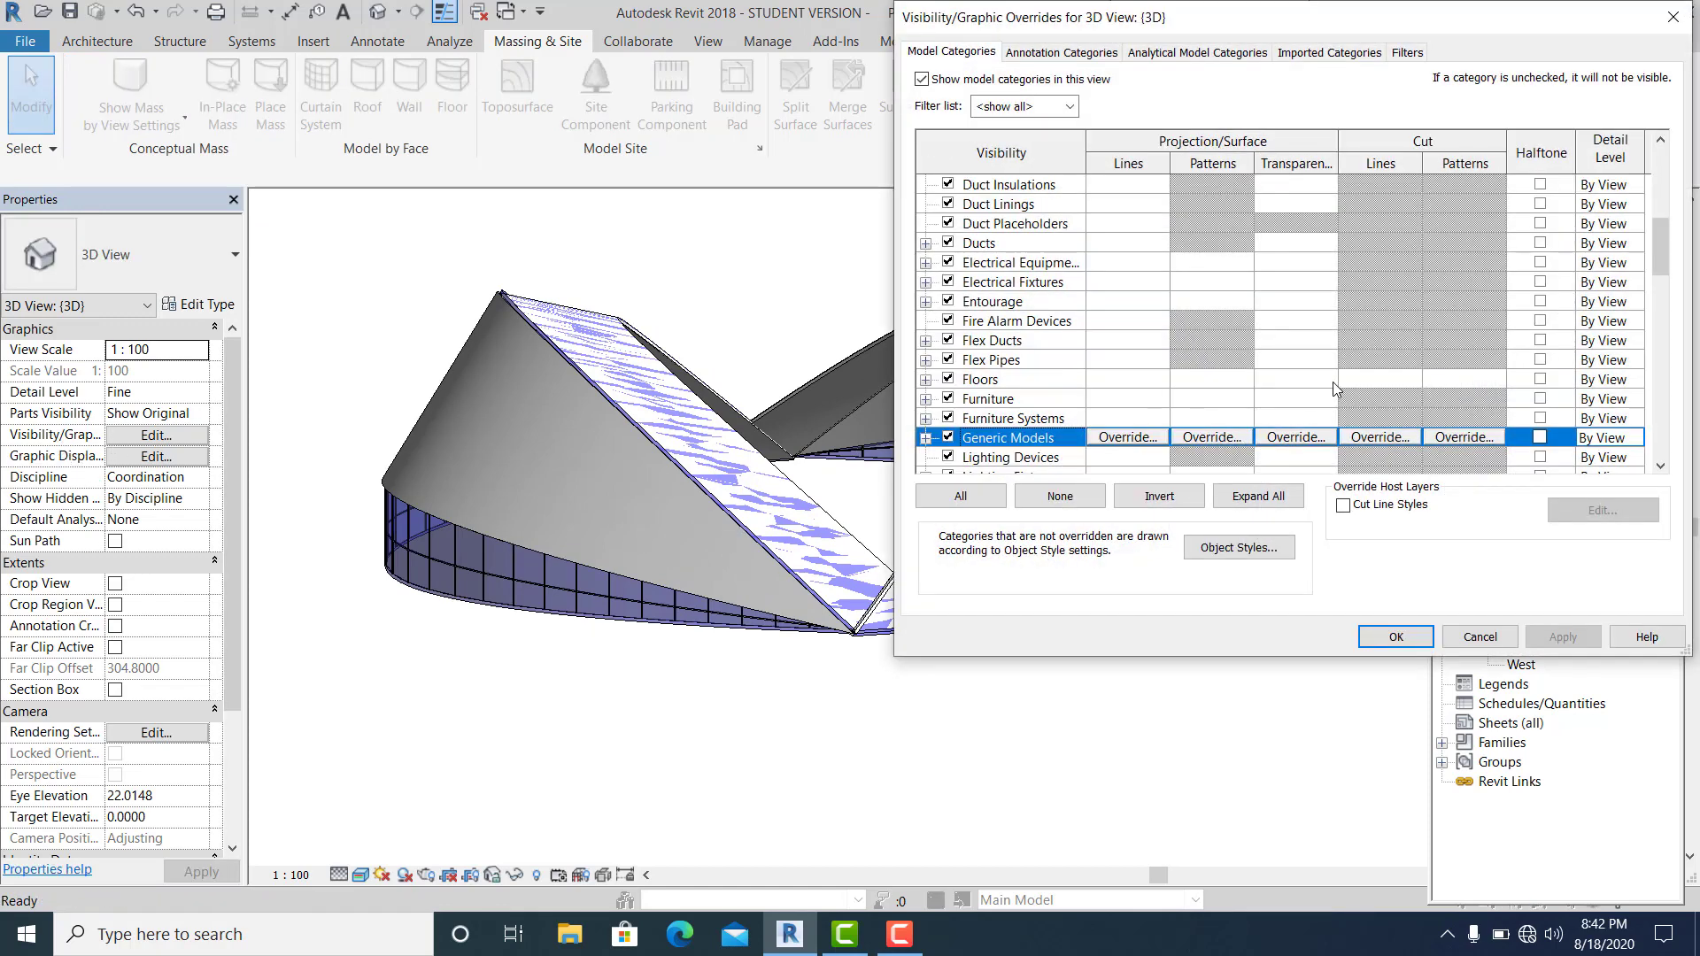
{"action": "left_click_drag", "start_coordinate": [1664, 245], "coordinate": [1663, 294]}
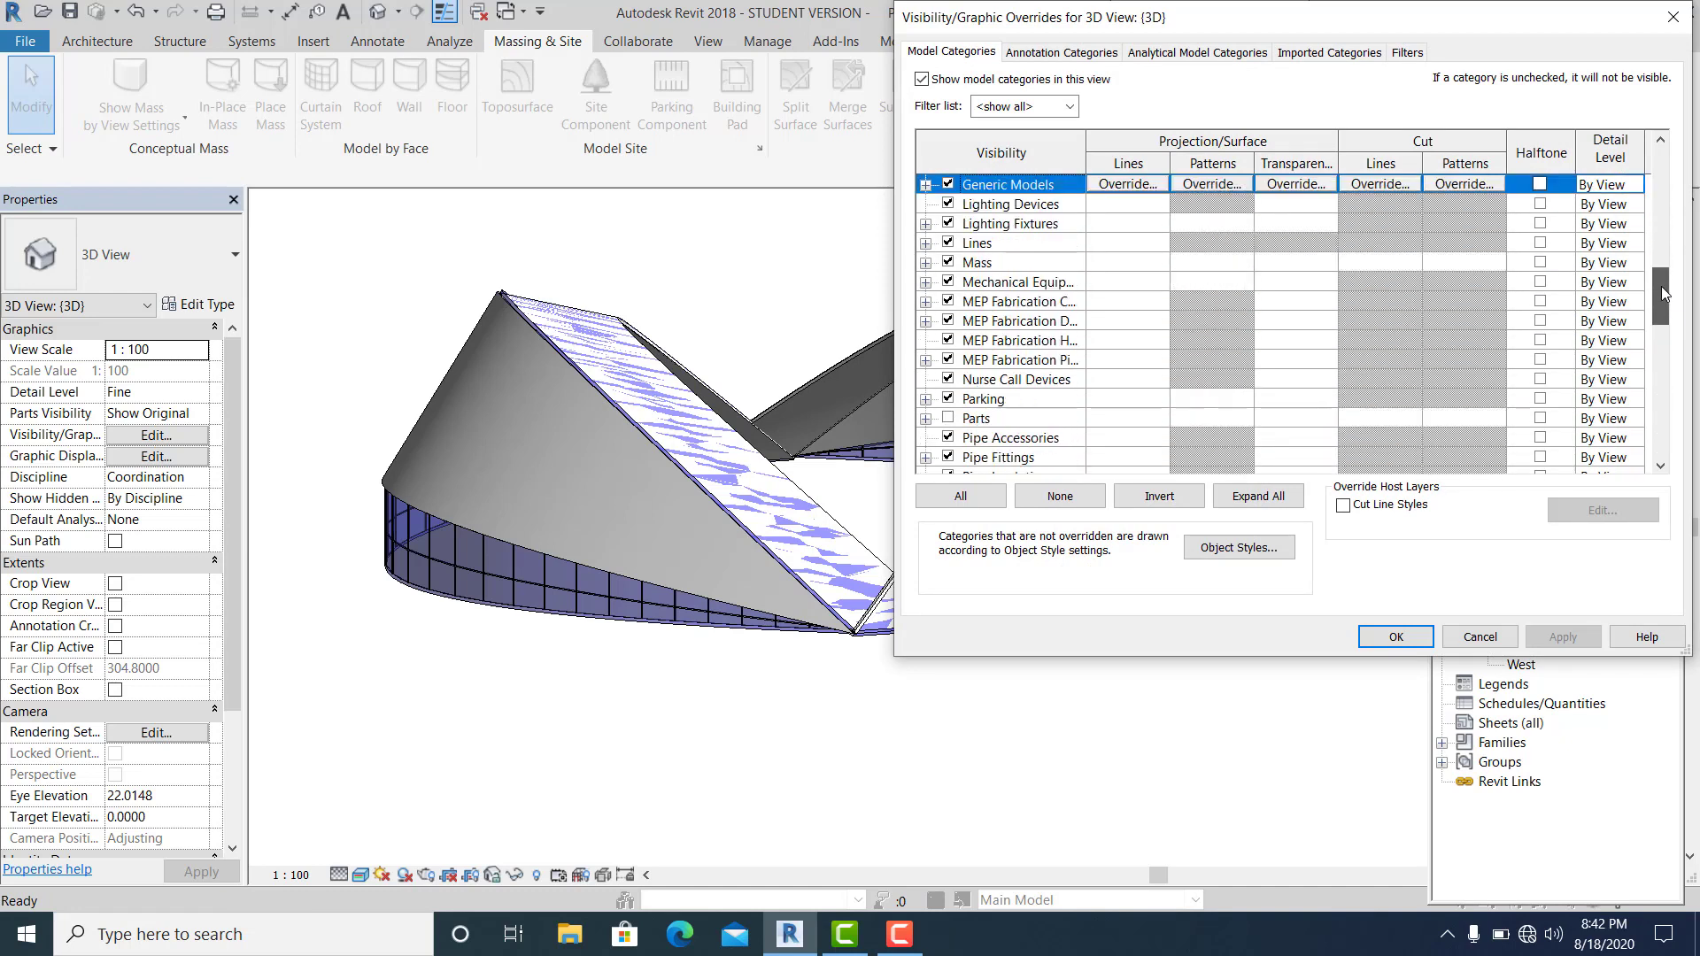
{"action": "left_click", "coordinate": [949, 262]}
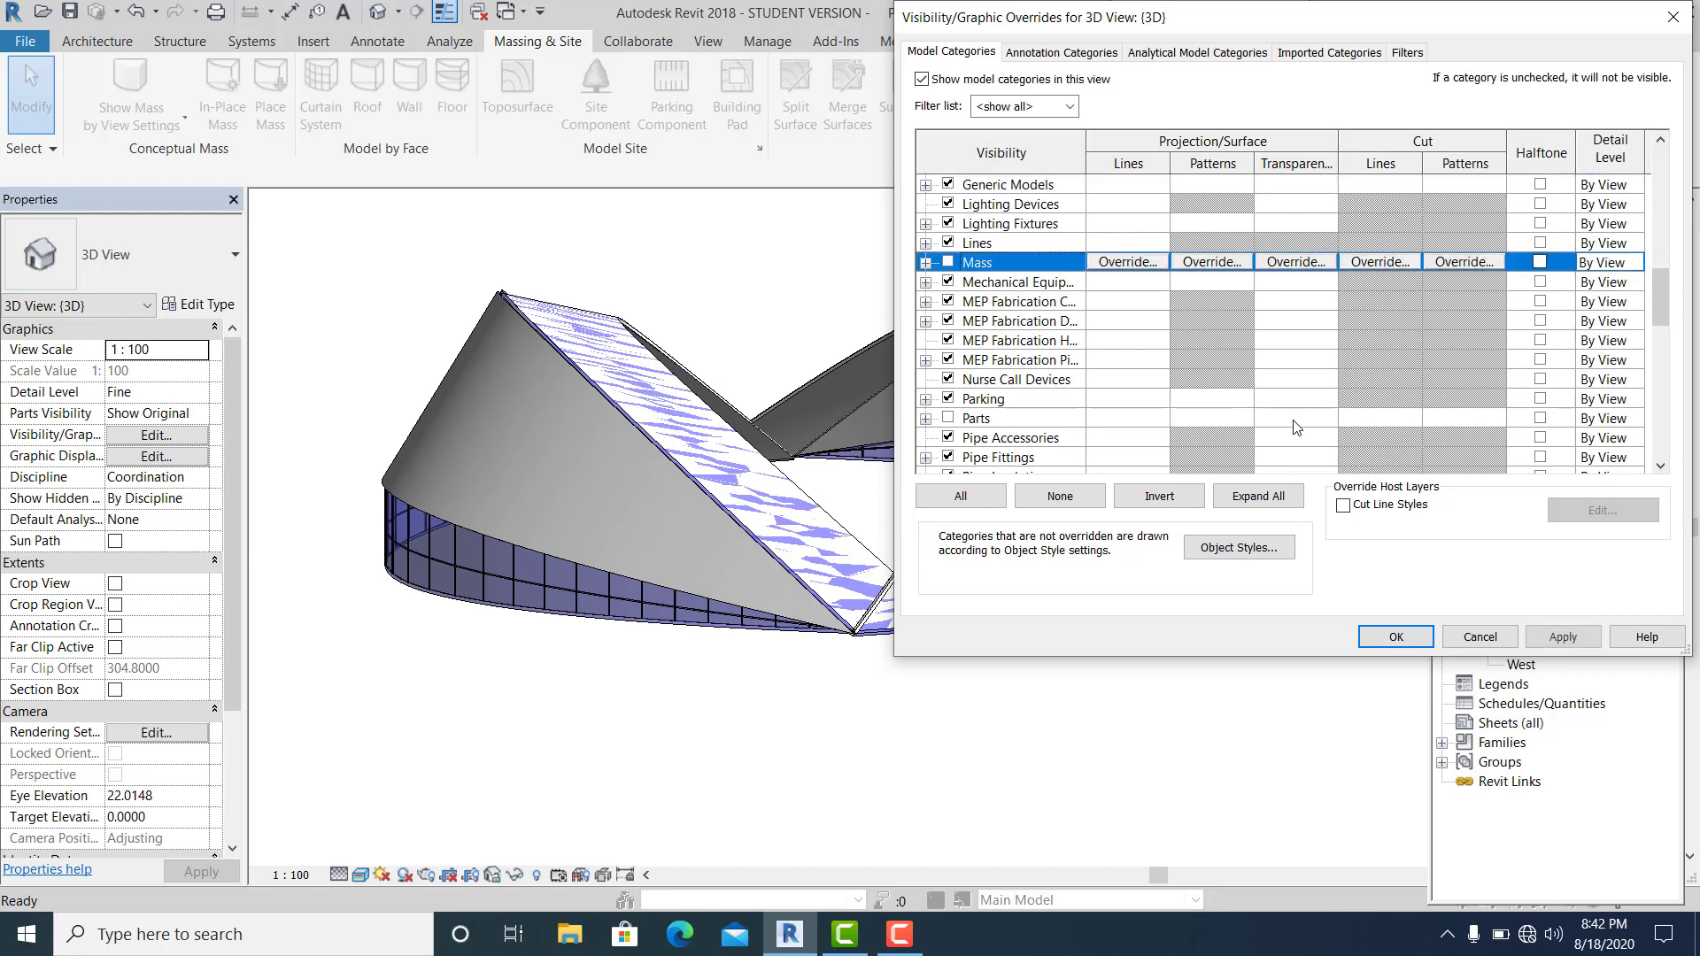
{"action": "left_click", "coordinate": [1594, 636]}
{"action": "left_click", "coordinate": [1397, 636]}
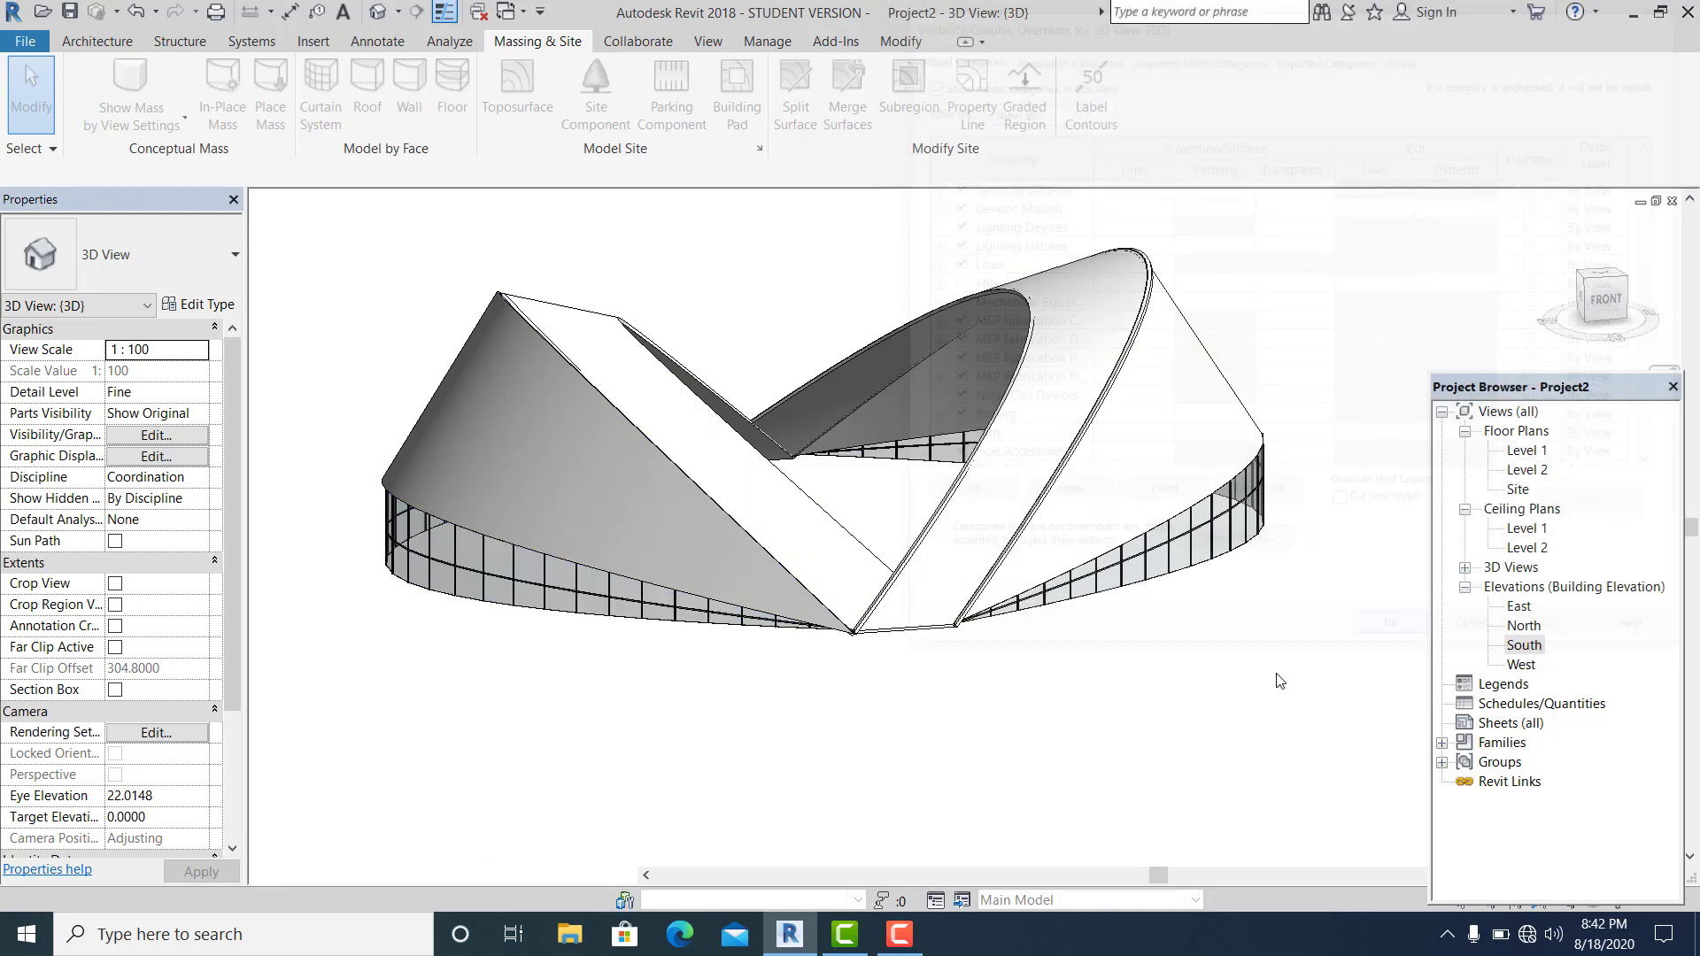
Examine the building's walls and curtain glazing from several sides with the mass hidden
{"action": "middle_click_drag", "start_coordinate": [989, 473], "coordinate": [325, 806], "text": "shift"}
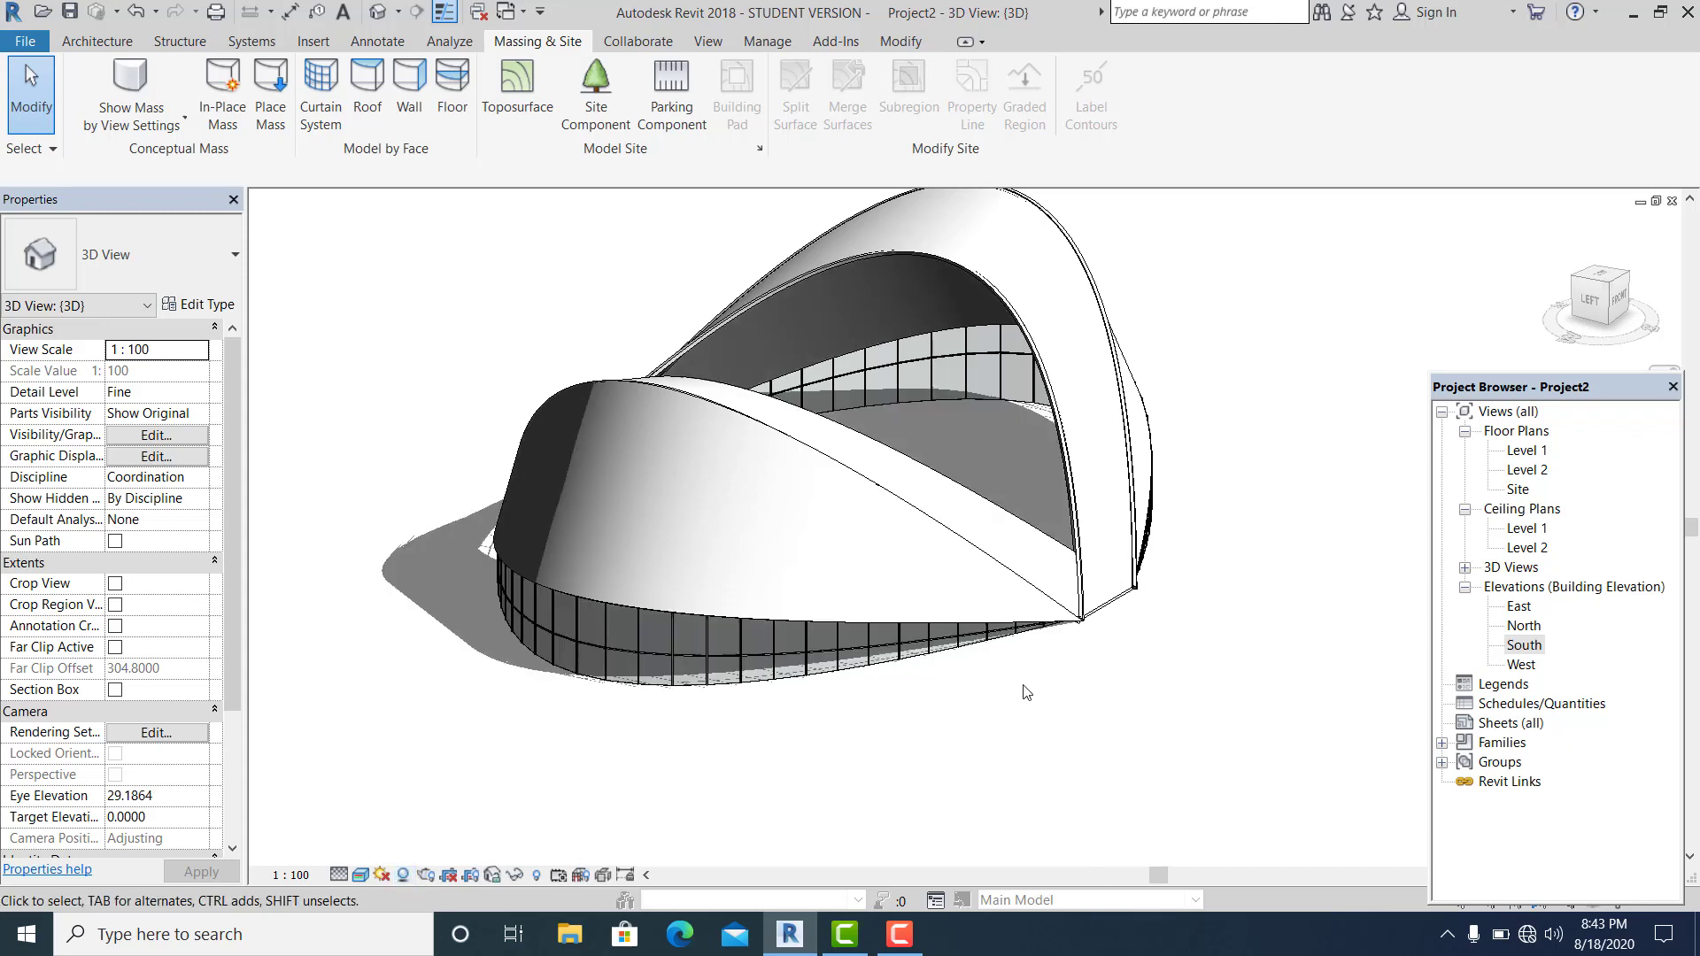
{"action": "middle_click_drag", "start_coordinate": [1026, 692], "coordinate": [942, 600], "text": "shift"}
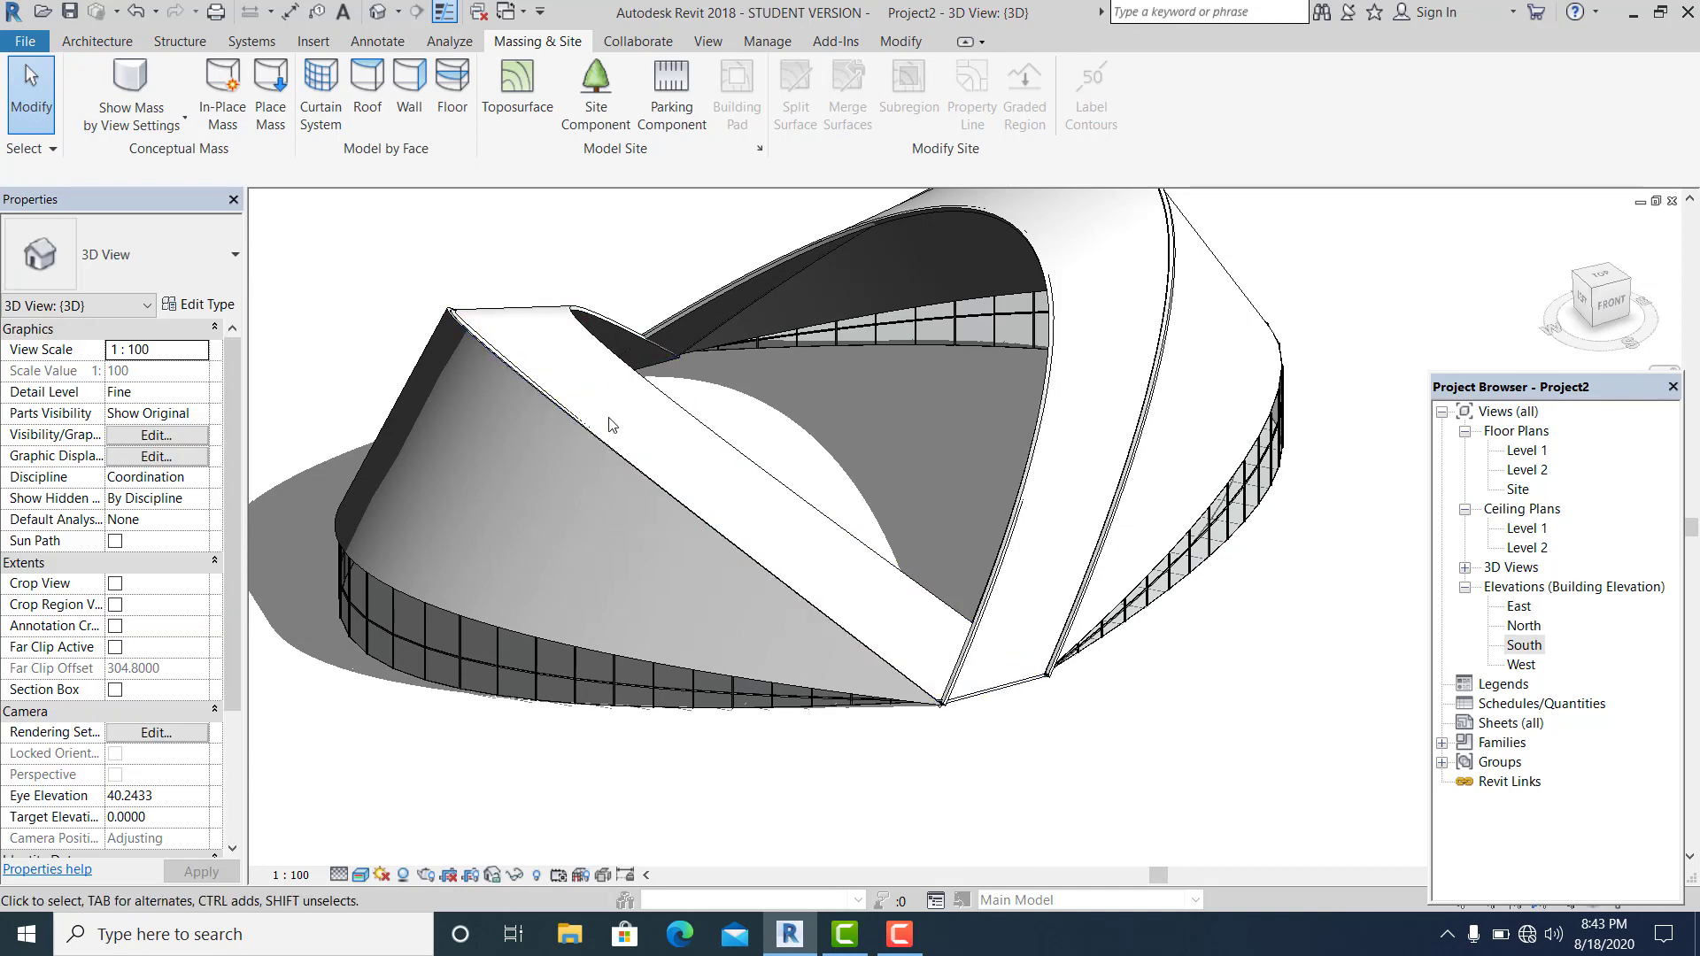
{"action": "middle_click_drag", "start_coordinate": [609, 425], "coordinate": [824, 688], "text": "shift"}
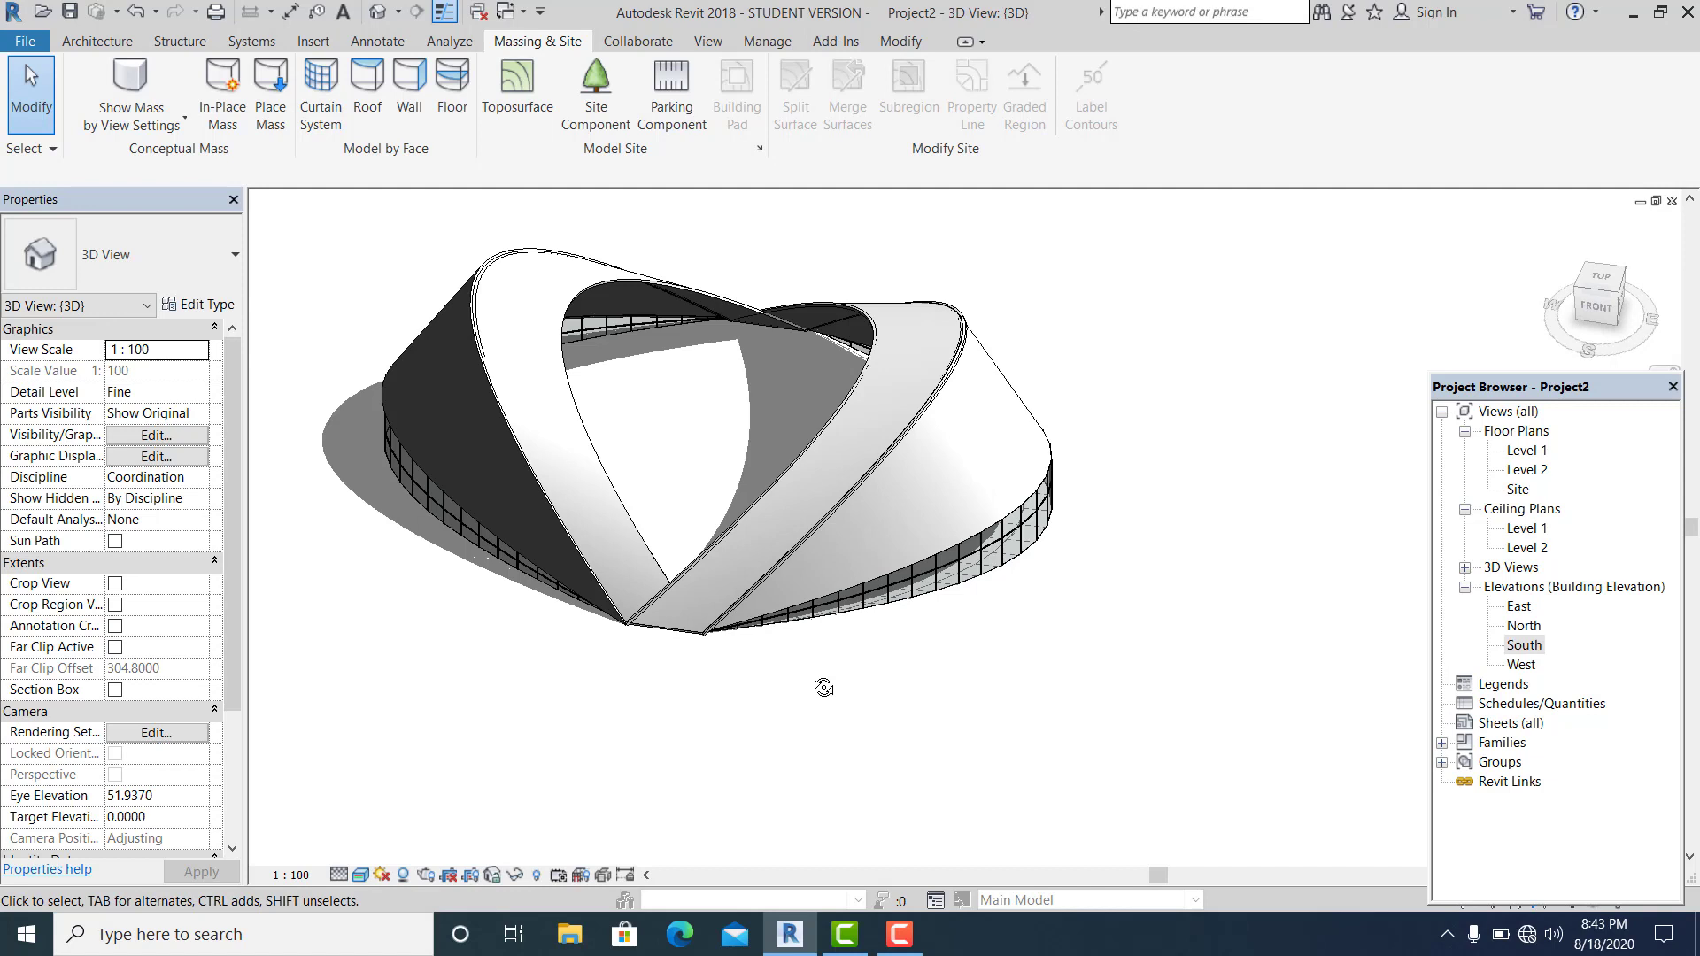
{"action": "middle_click_drag", "start_coordinate": [1112, 577], "coordinate": [1539, 472], "text": "shift"}
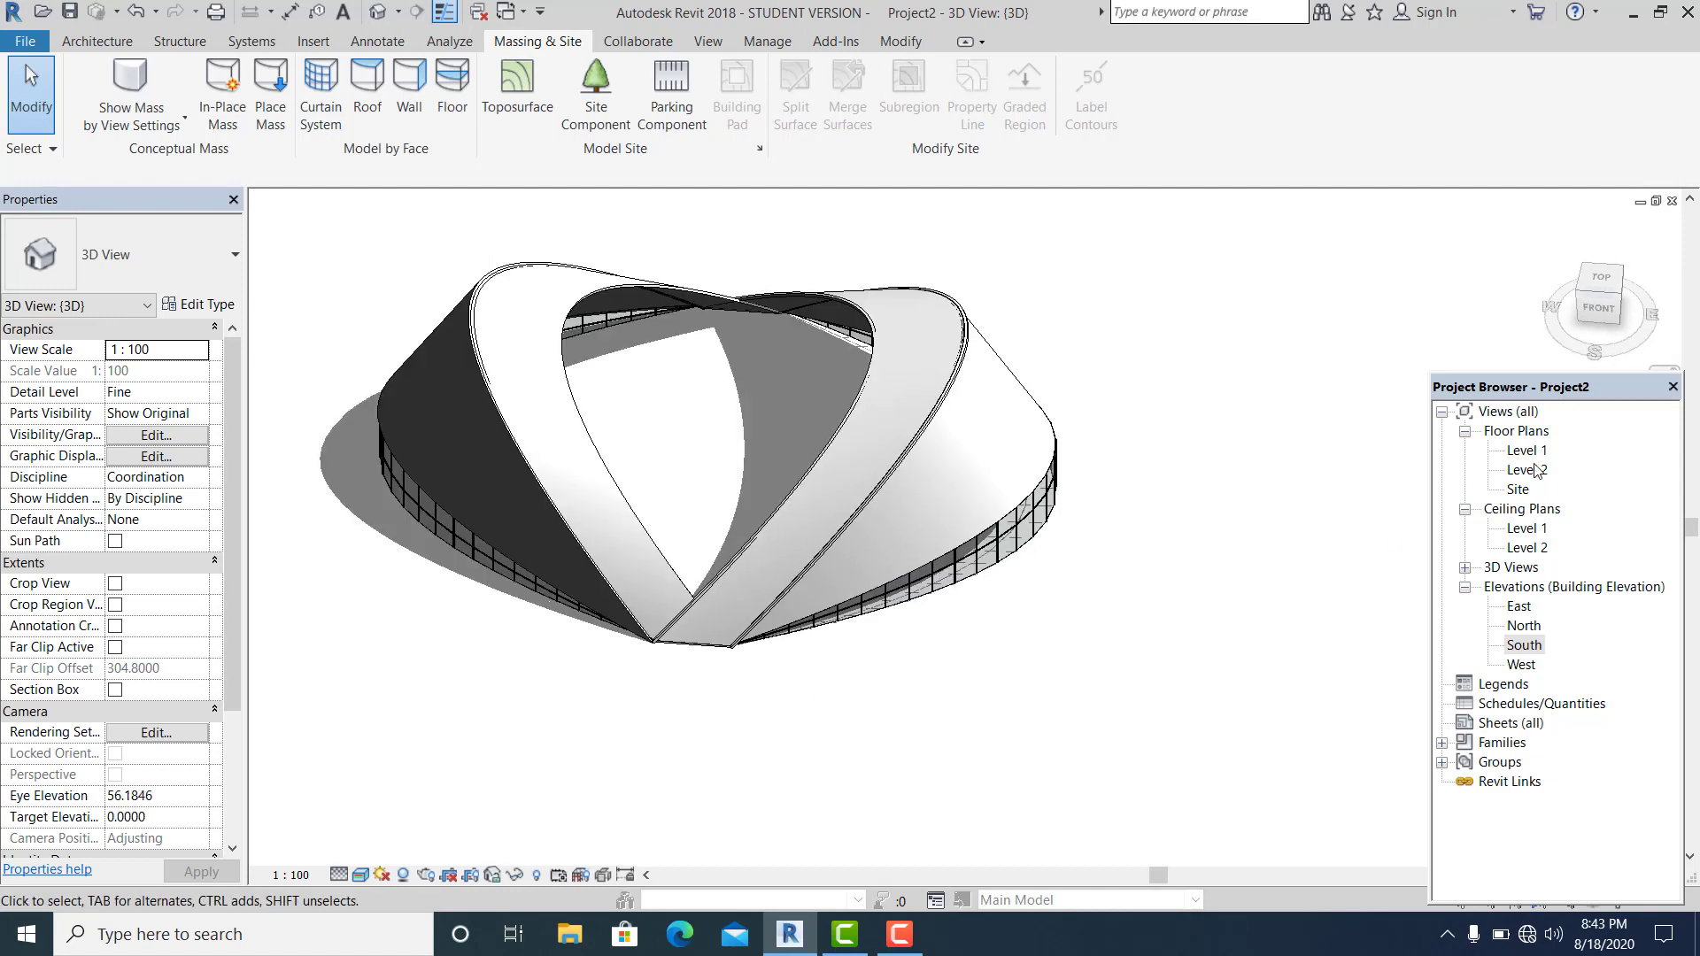
Open the Site floor plan and start a Generic - 12" floor on Level 1, picking the outer east curve as boundary
{"action": "left_click", "coordinate": [1518, 489]}
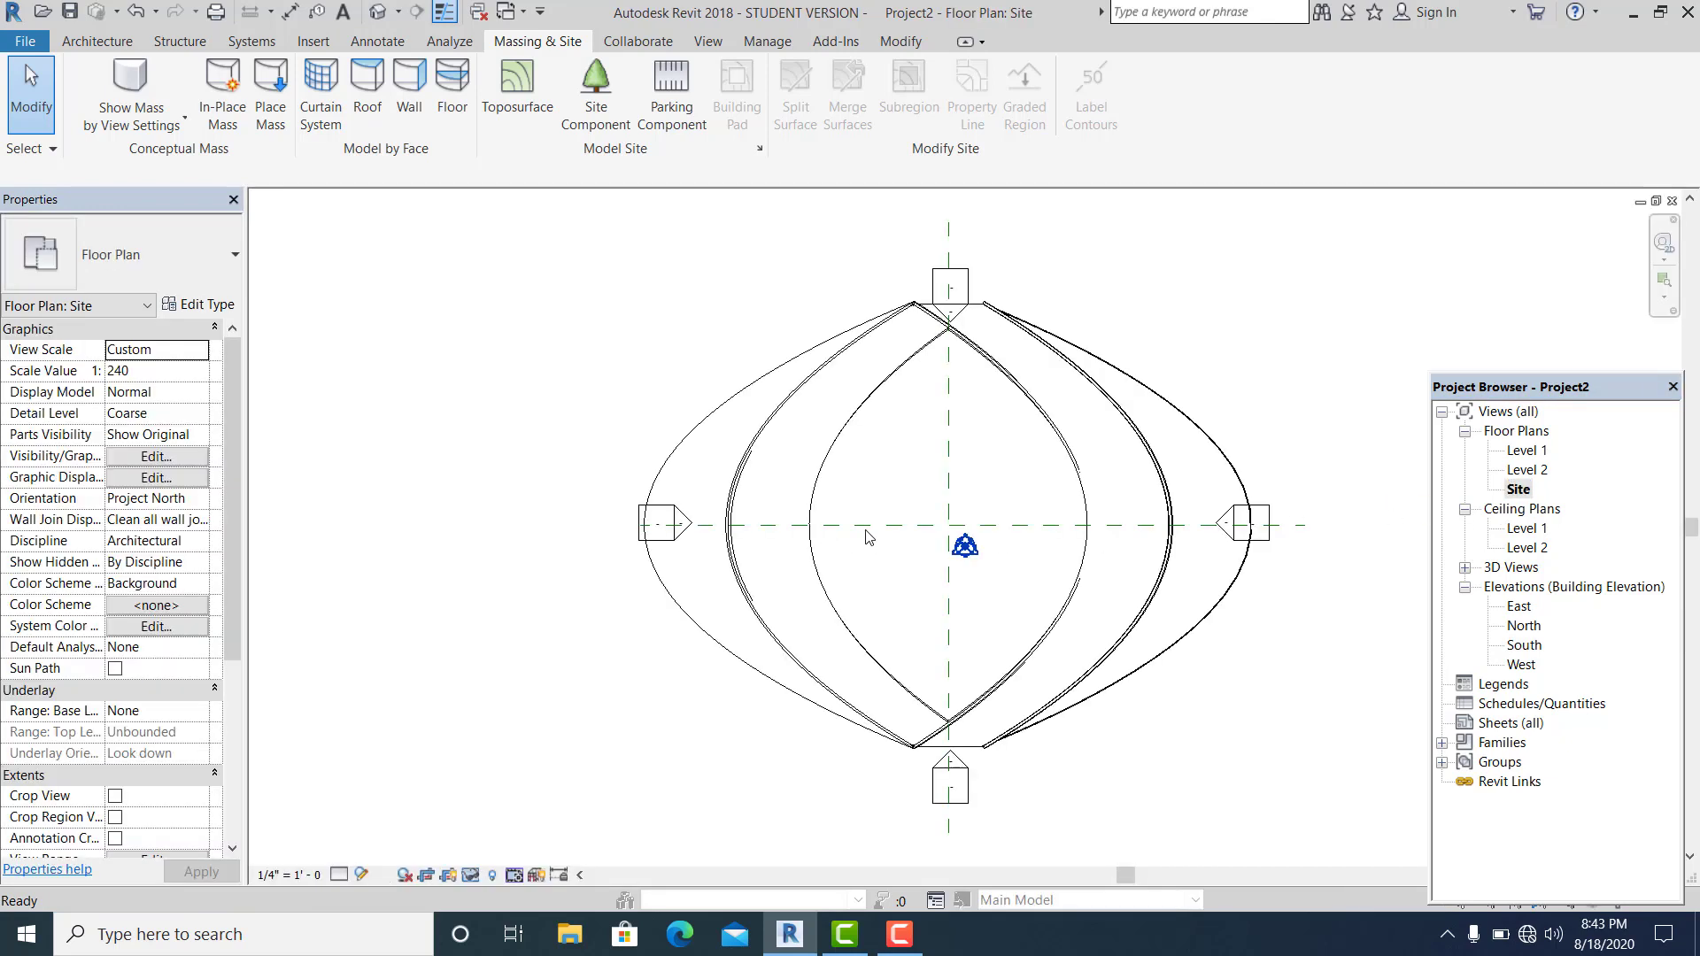
{"action": "scroll", "coordinate": [863, 529], "scroll_direction": "down", "scroll_amount": 2}
{"action": "scroll", "coordinate": [816, 489], "scroll_direction": "up", "scroll_amount": 2}
{"action": "middle_click_drag", "start_coordinate": [802, 481], "coordinate": [789, 481]}
{"action": "scroll", "coordinate": [790, 481], "scroll_direction": "up", "scroll_amount": 3}
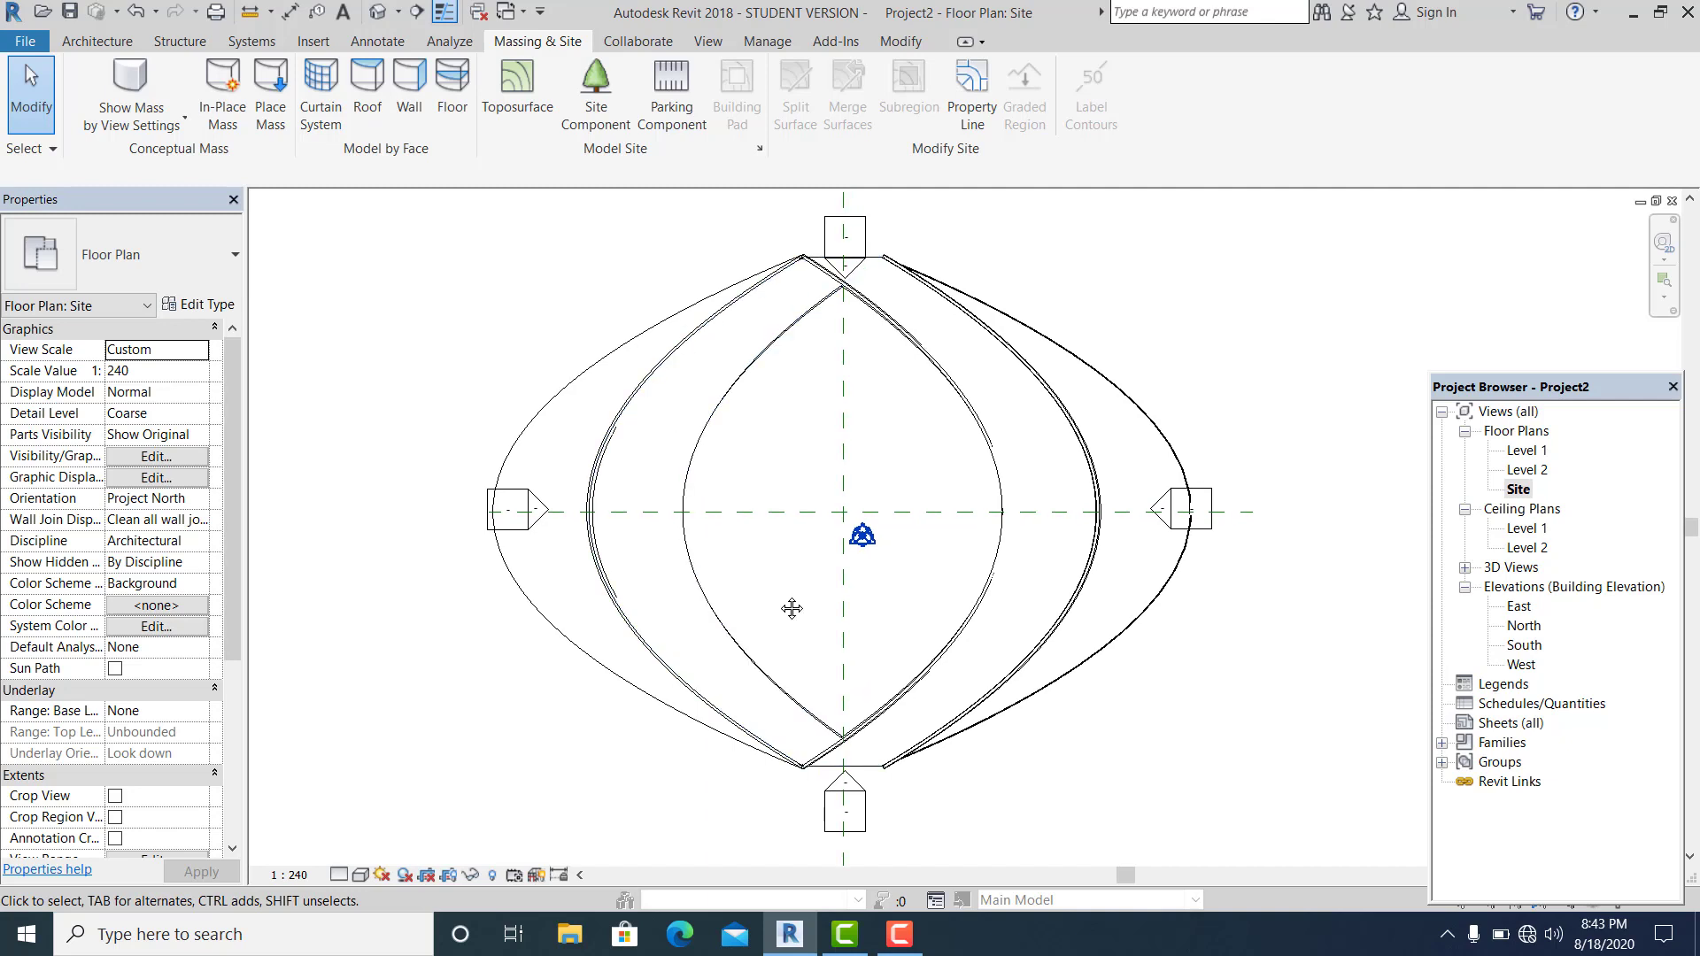
{"action": "left_click", "coordinate": [104, 44]}
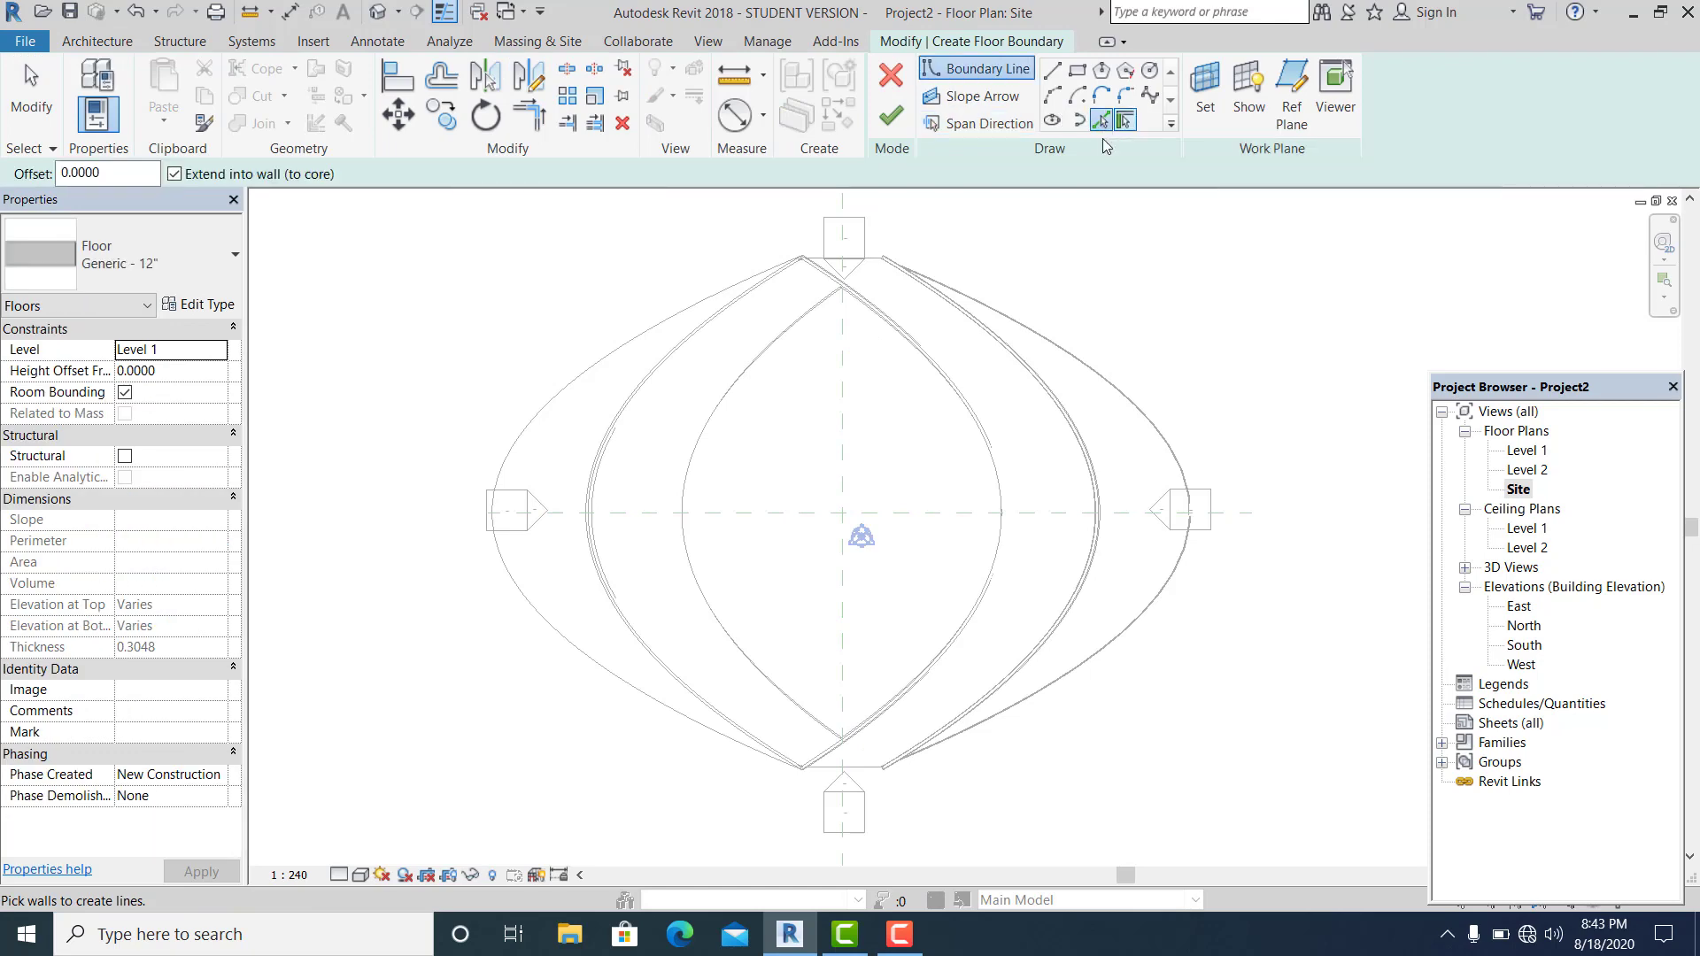
{"action": "left_click", "coordinate": [1101, 120]}
{"action": "left_click", "coordinate": [888, 306]}
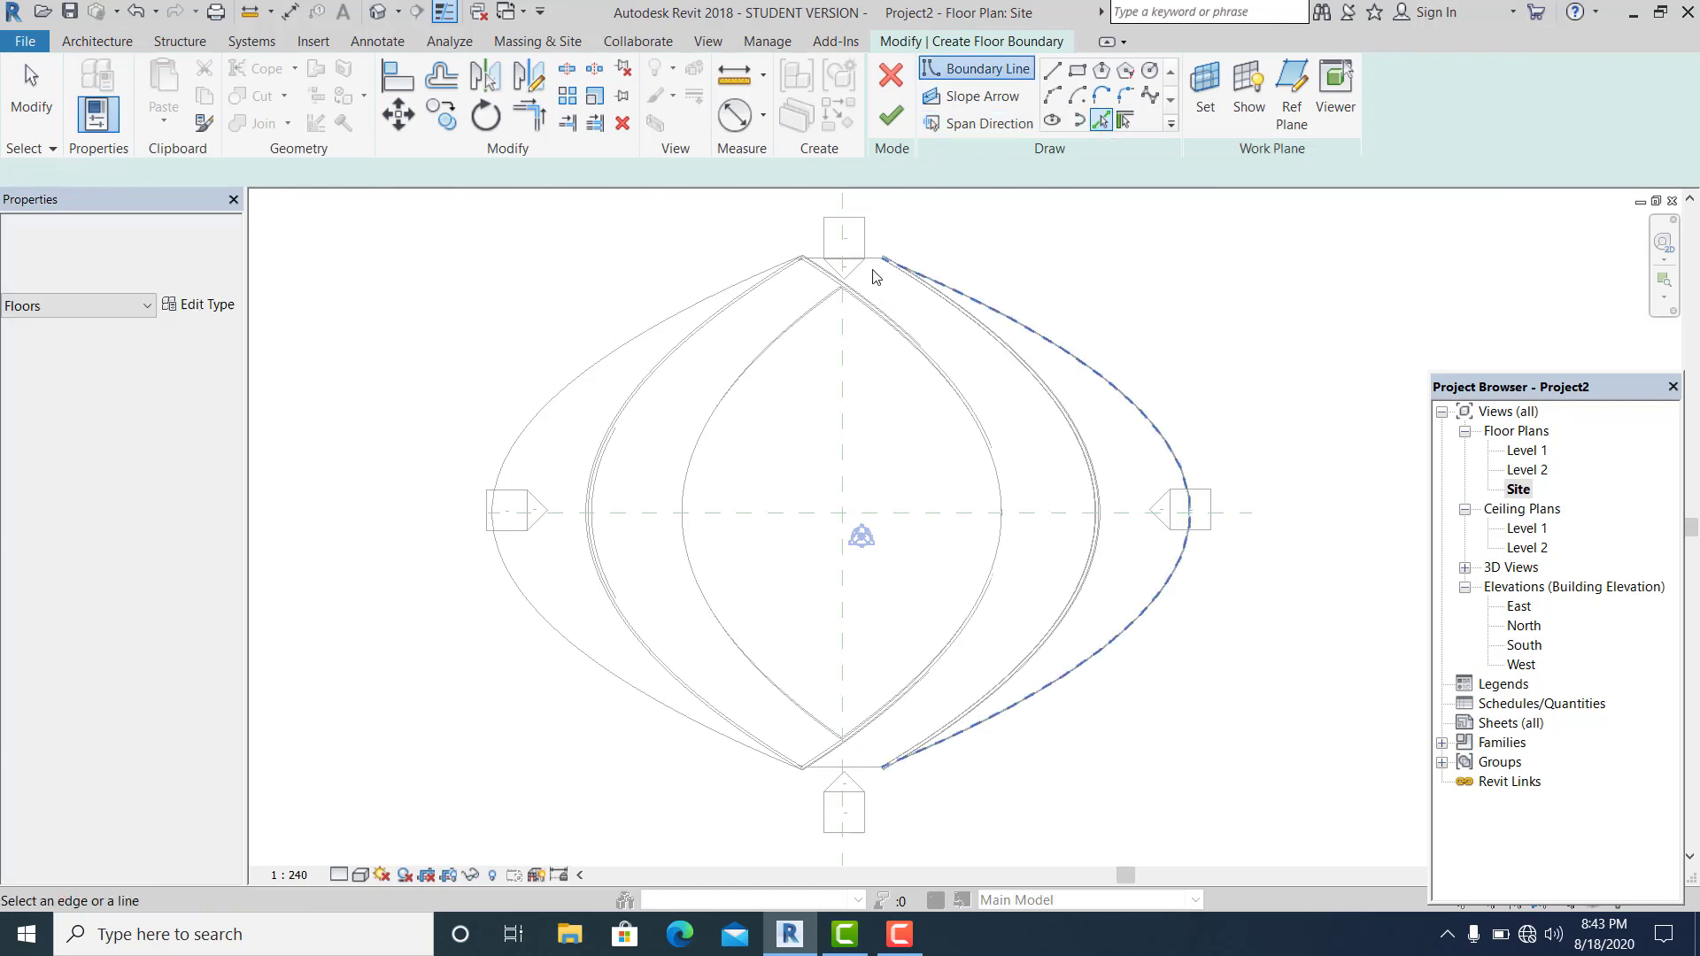
Complete the floor boundary from the short north edge, the outer west curve and the short south edge
{"action": "scroll", "coordinate": [875, 257], "scroll_direction": "up", "scroll_amount": 3}
{"action": "scroll", "coordinate": [874, 245], "scroll_direction": "up", "scroll_amount": 5}
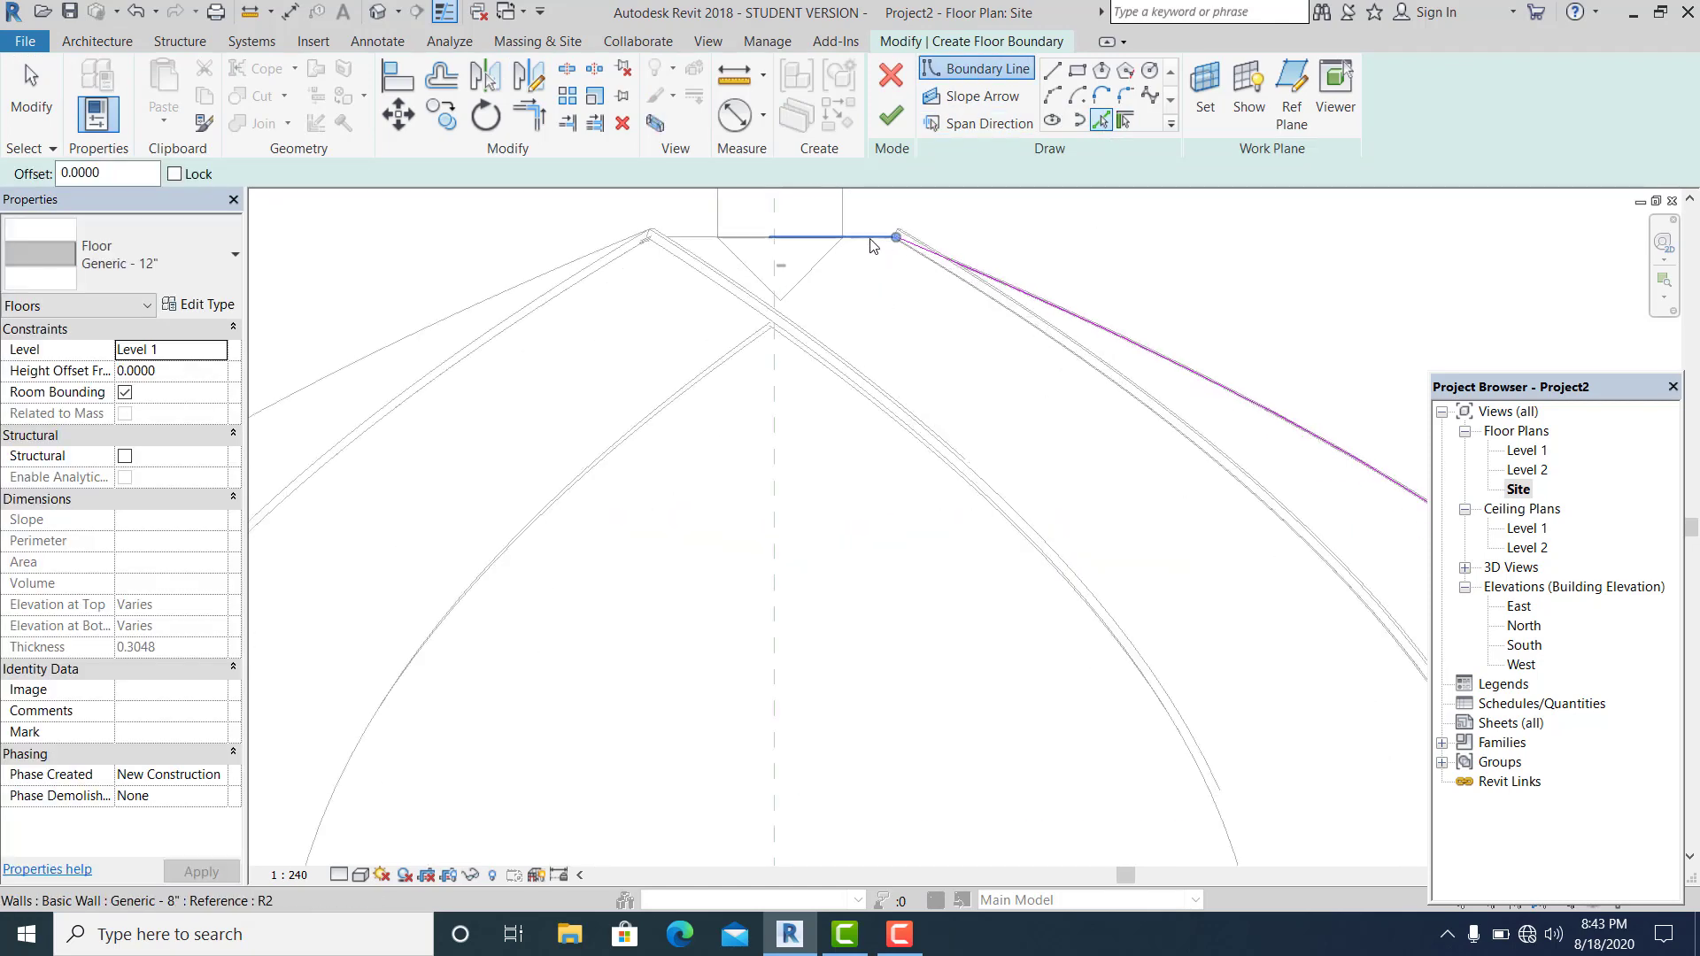
{"action": "scroll", "coordinate": [801, 305], "scroll_direction": "down", "scroll_amount": 6}
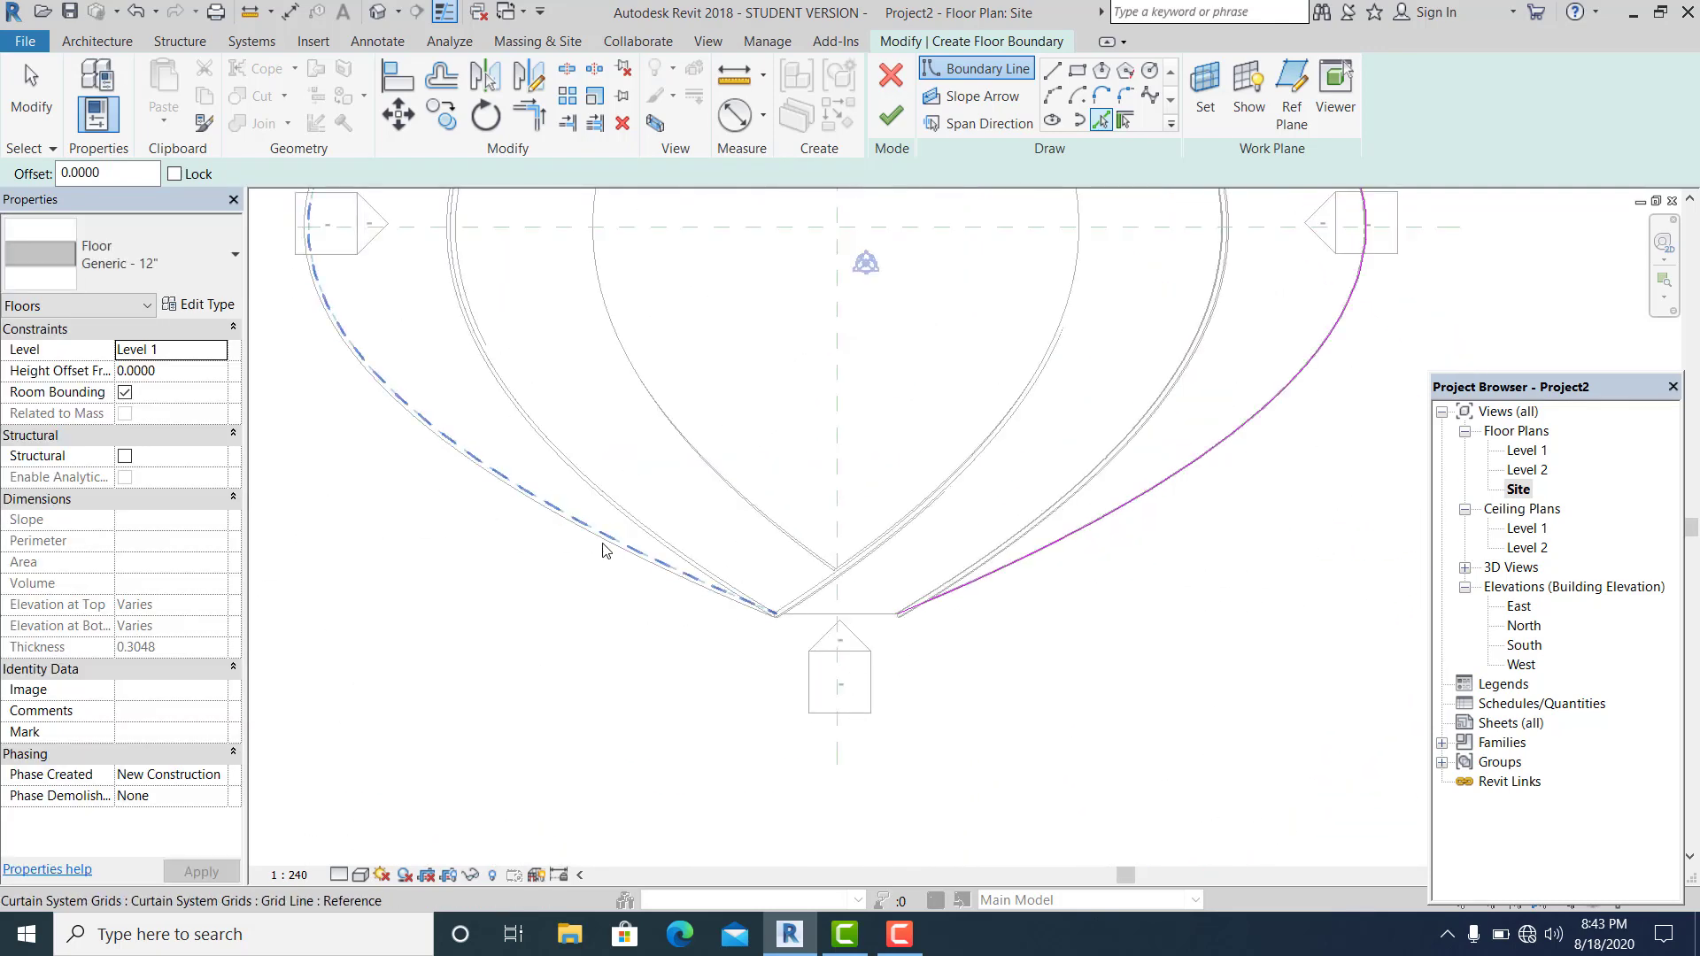
{"action": "left_click", "coordinate": [602, 550]}
{"action": "scroll", "coordinate": [860, 610], "scroll_direction": "up", "scroll_amount": 2}
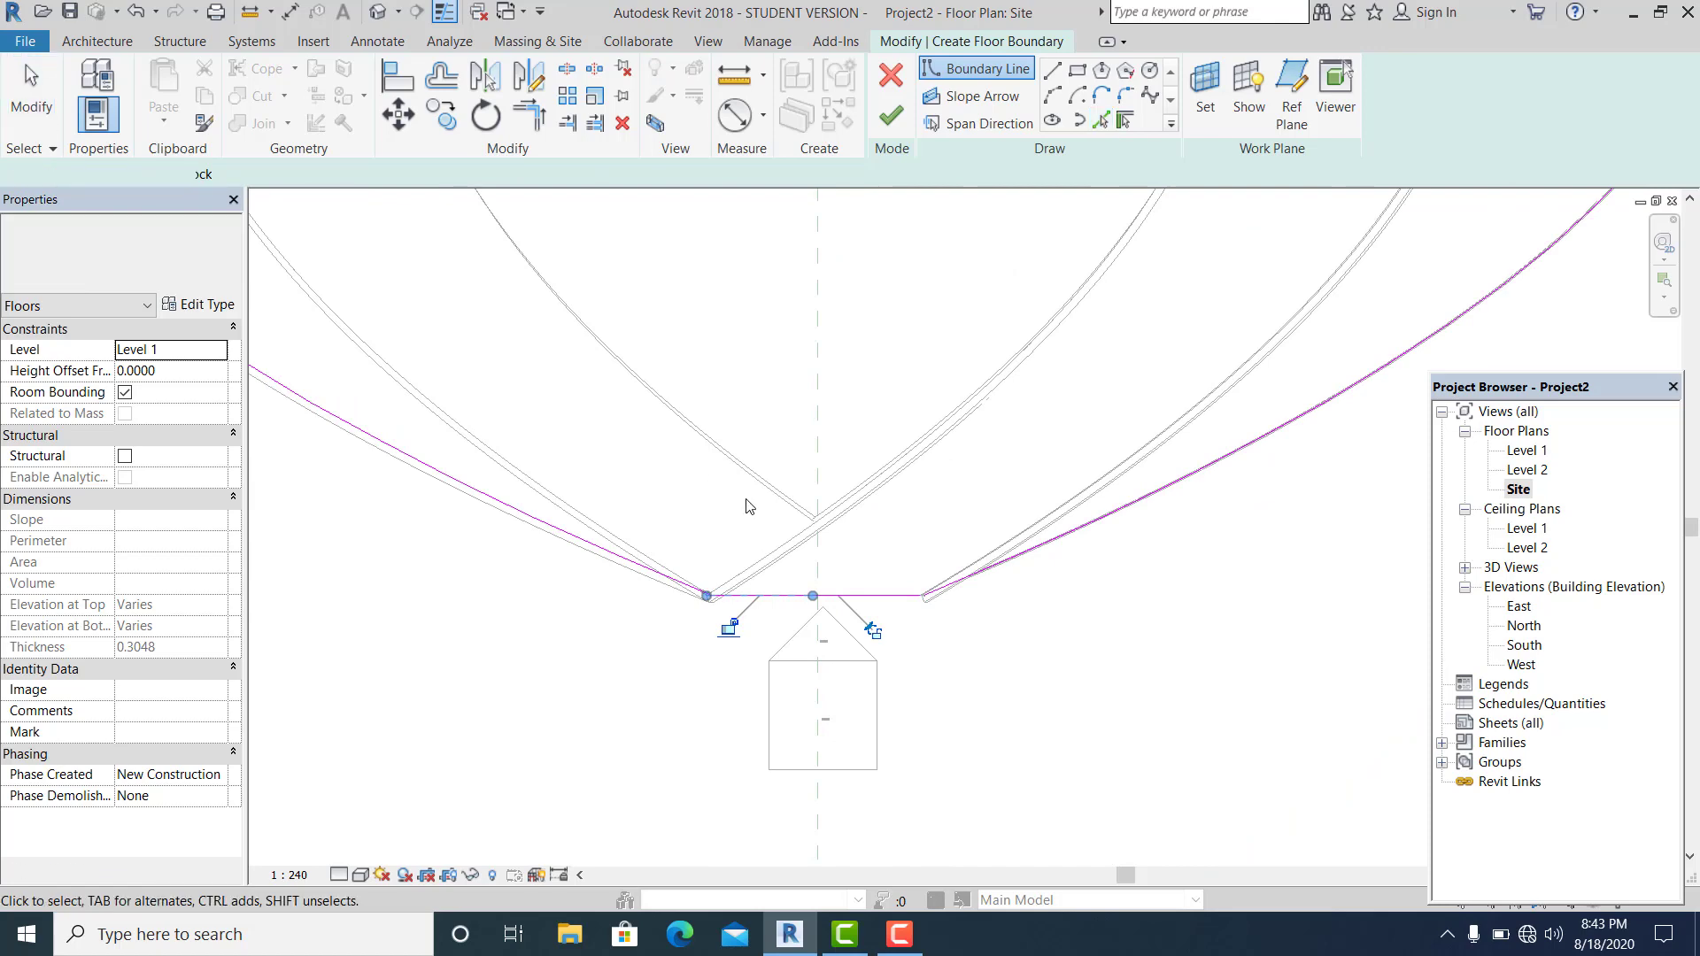
{"action": "scroll", "coordinate": [749, 391], "scroll_direction": "down", "scroll_amount": 2}
Try to finish the floor sketch and return to editing its boundary
{"action": "left_click", "coordinate": [891, 115]}
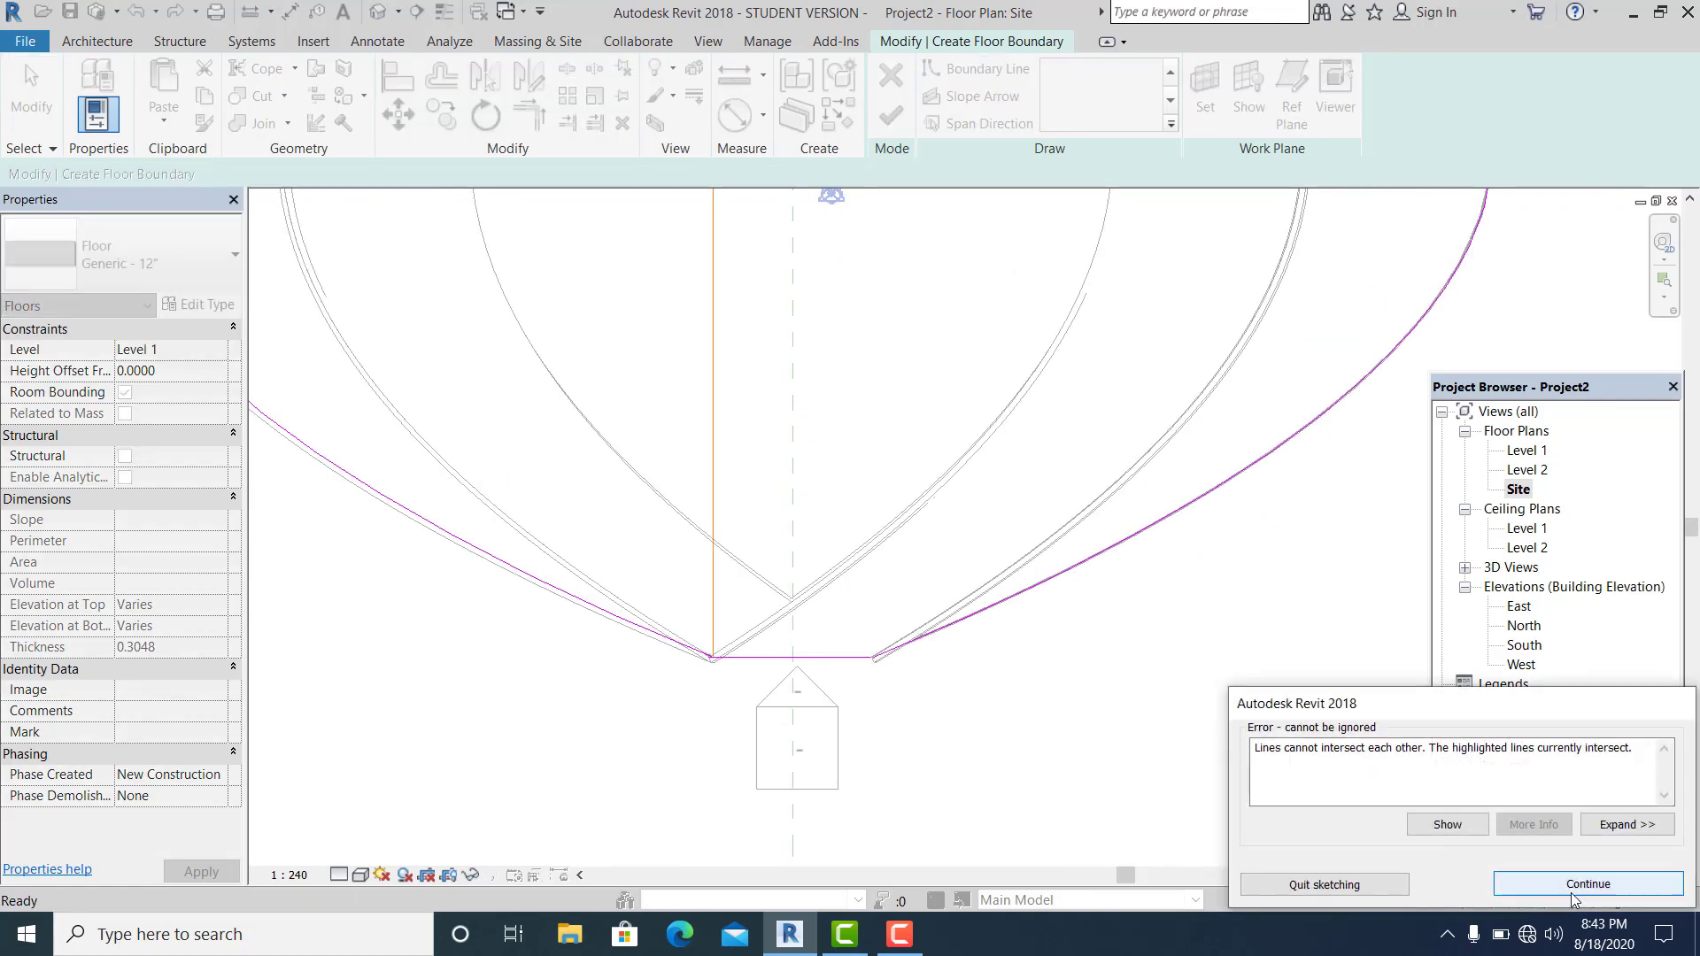
{"action": "middle_click_drag", "start_coordinate": [1003, 218], "coordinate": [929, 623]}
{"action": "scroll", "coordinate": [930, 620], "scroll_direction": "down", "scroll_amount": 1}
{"action": "middle_click_drag", "start_coordinate": [744, 203], "coordinate": [746, 123]}
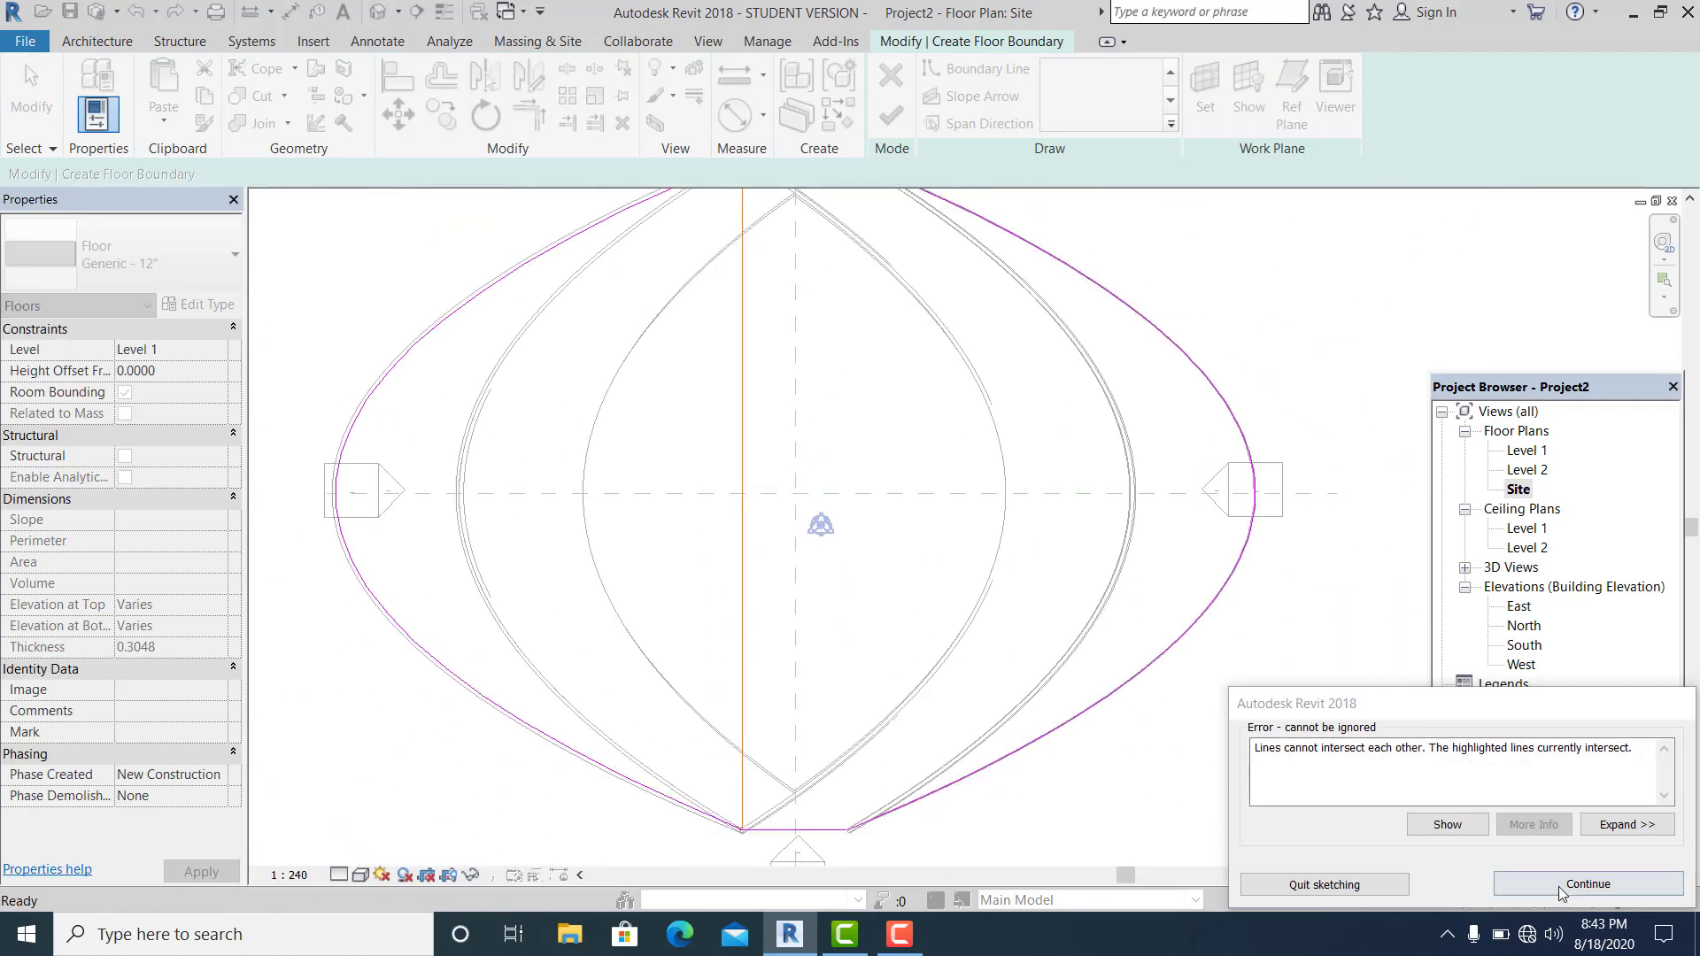
{"action": "left_click", "coordinate": [1560, 888]}
Shorten the west end of the north boundary line to meet the end of the west curve
{"action": "middle_click_drag", "start_coordinate": [786, 397], "coordinate": [773, 651]}
{"action": "scroll", "coordinate": [730, 427], "scroll_direction": "up", "scroll_amount": 5}
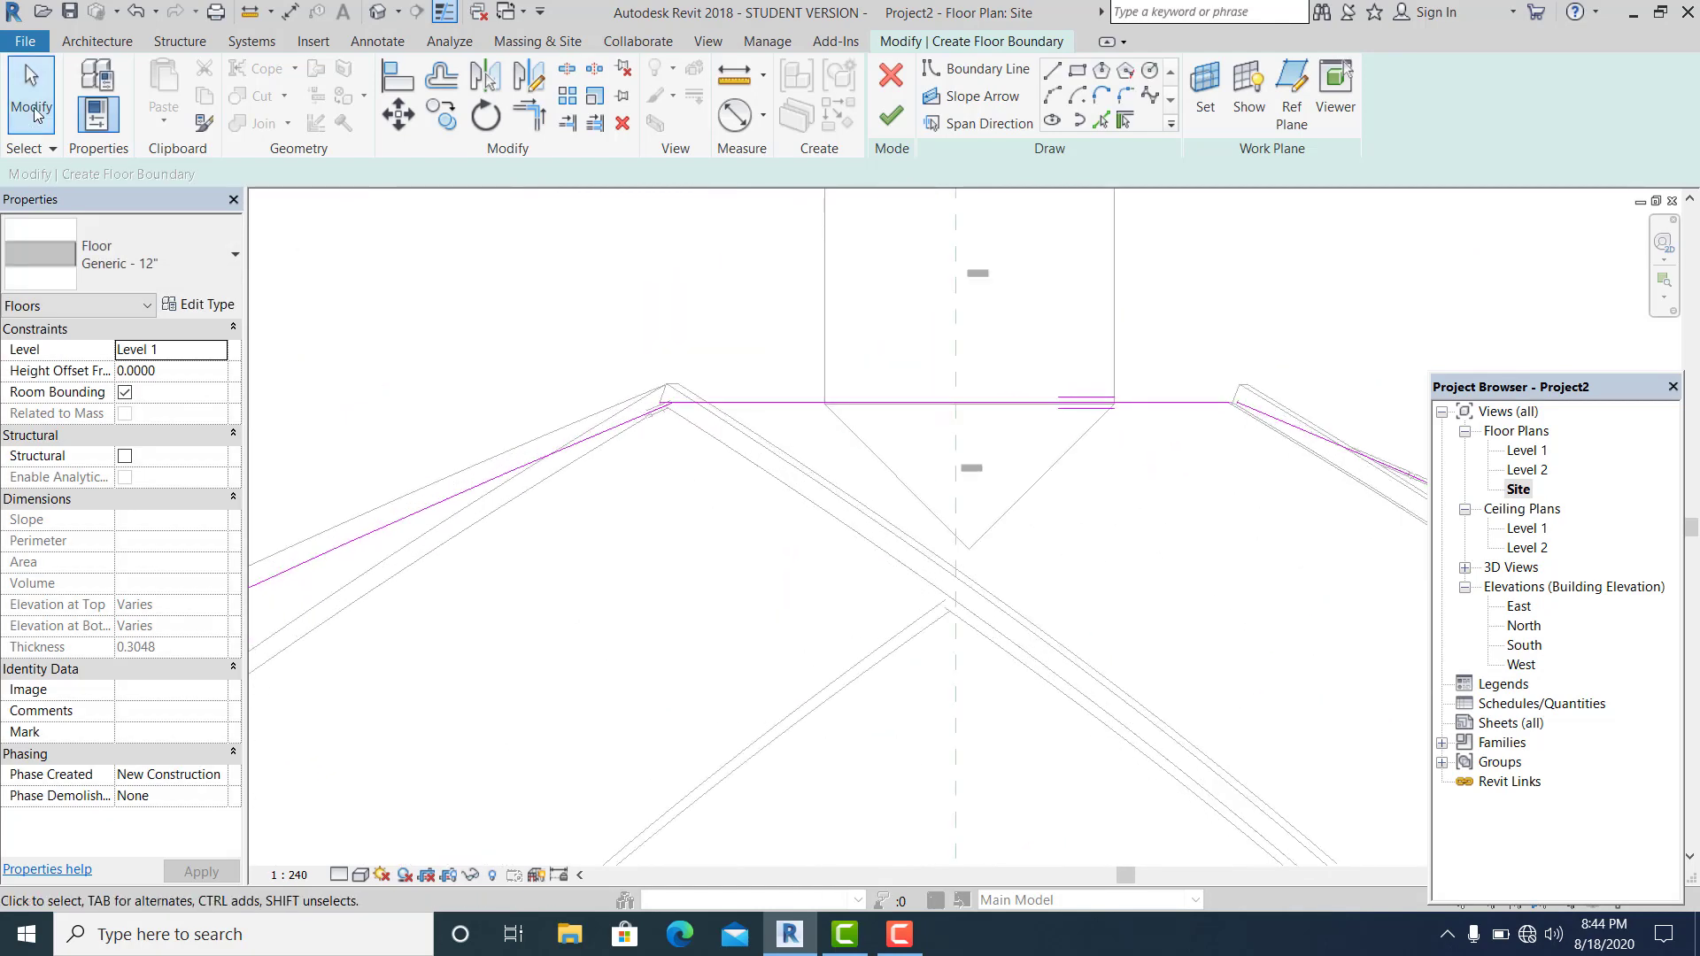
{"action": "scroll", "coordinate": [681, 365], "scroll_direction": "up", "scroll_amount": 4}
{"action": "left_click", "coordinate": [574, 322]}
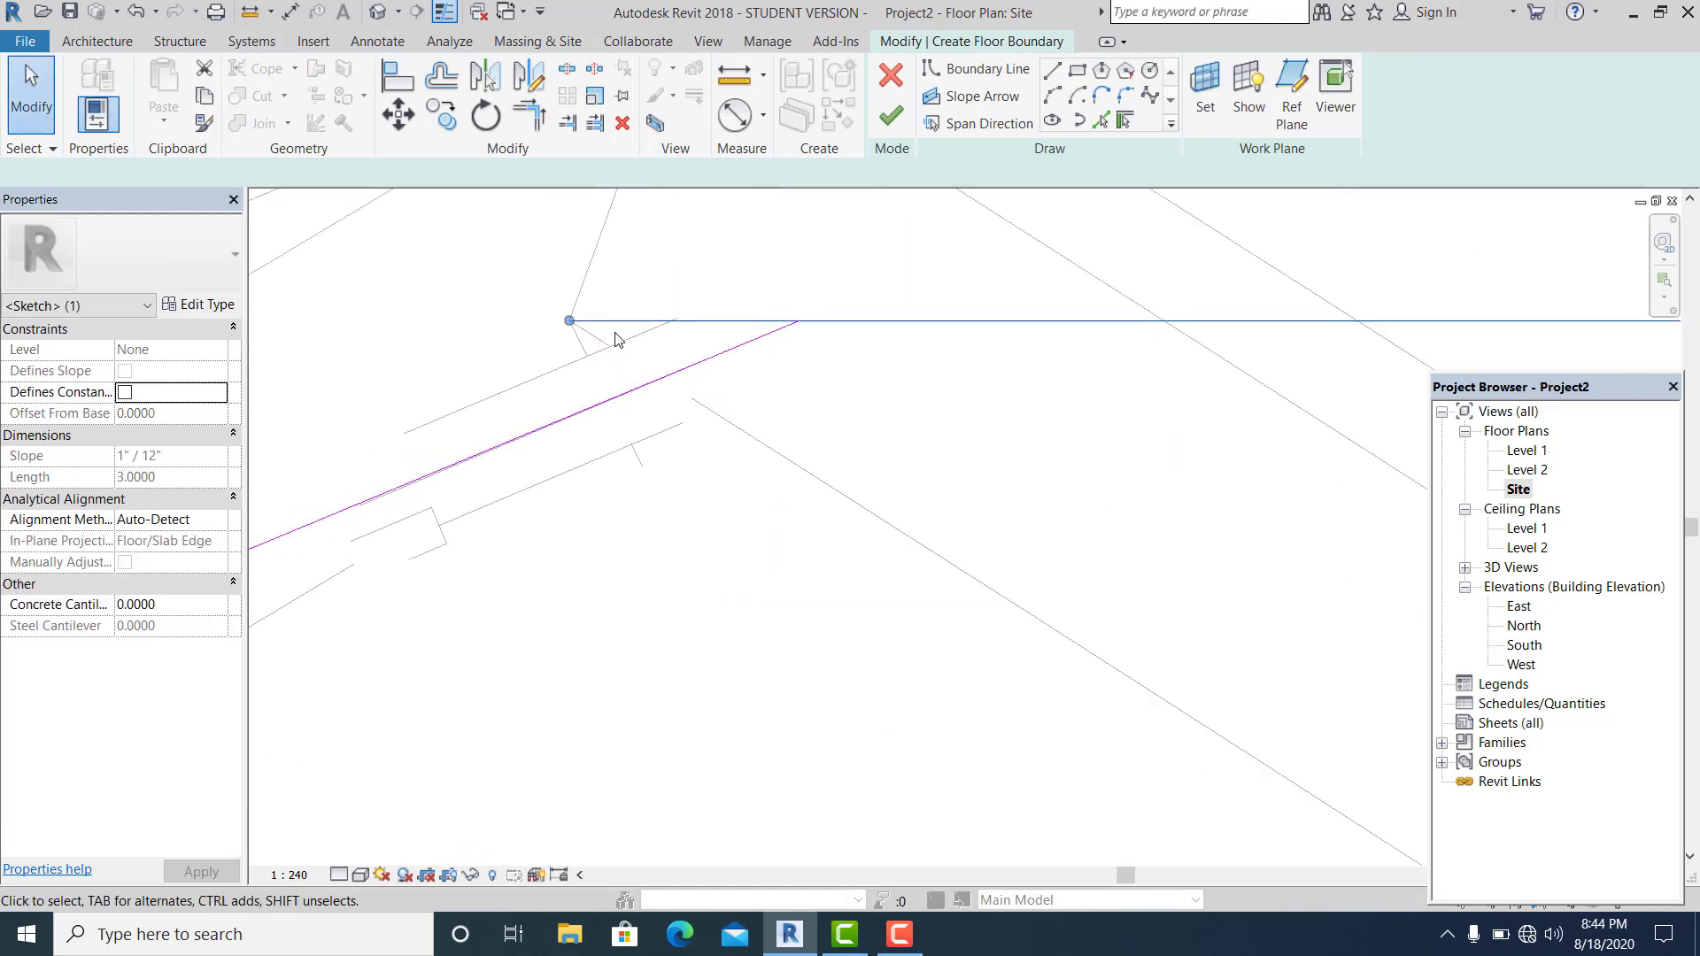
{"action": "left_click_drag", "start_coordinate": [782, 327], "coordinate": [798, 320]}
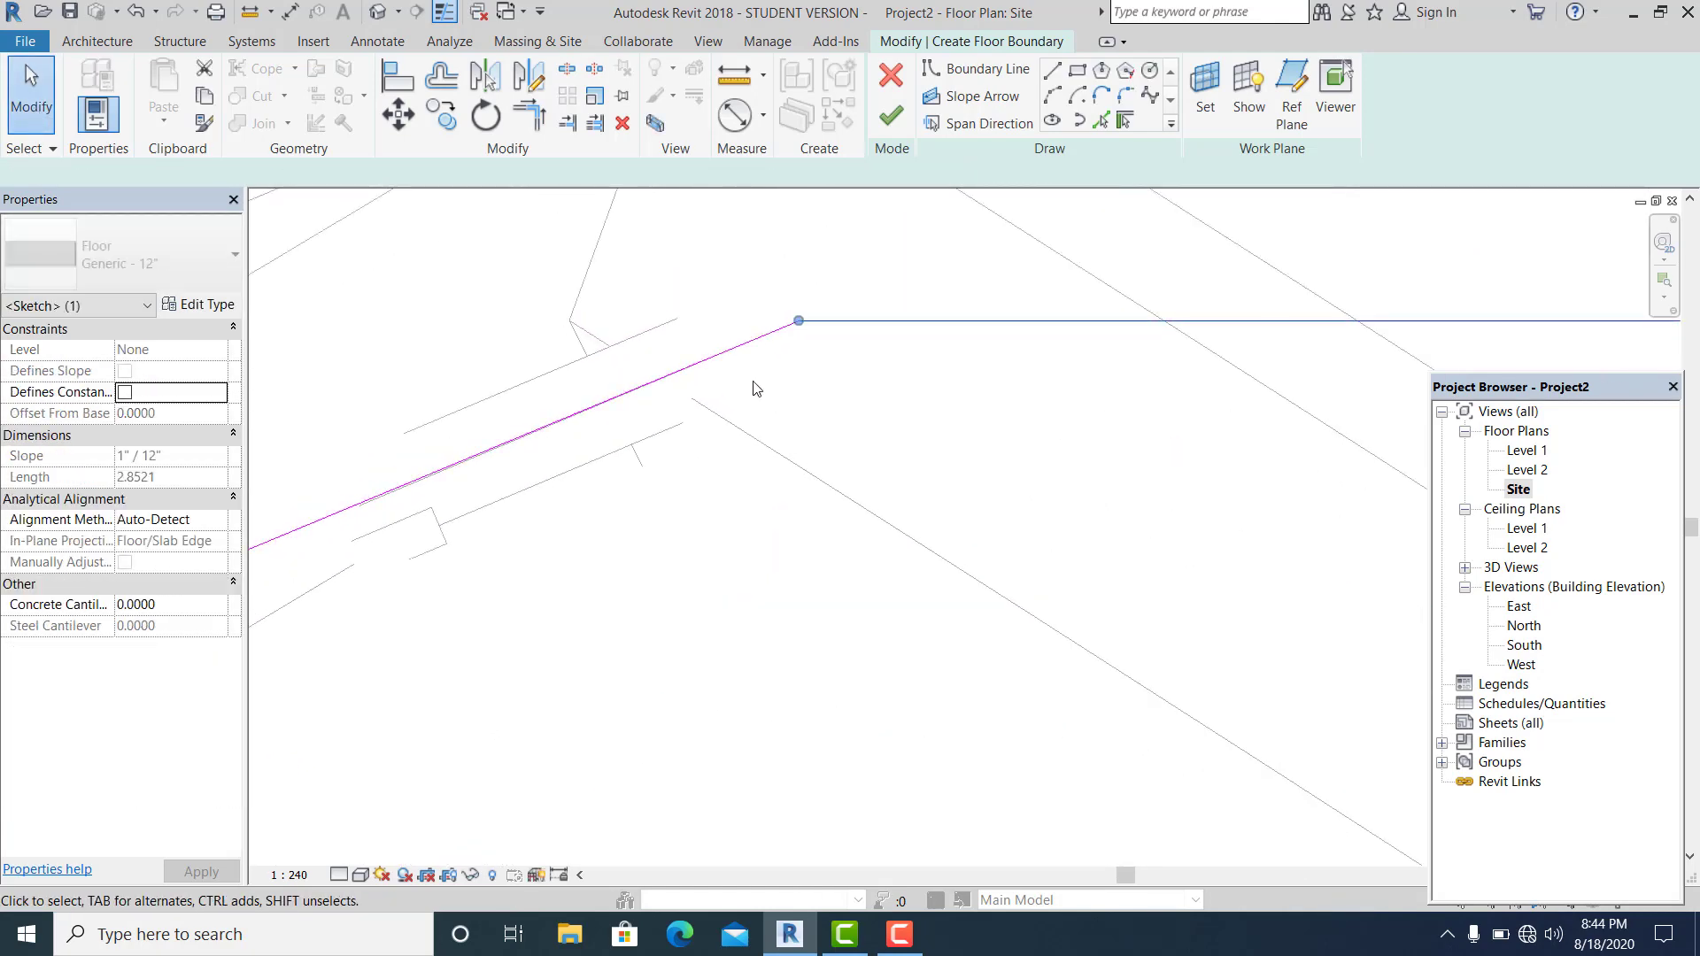
{"action": "left_click", "coordinate": [752, 387]}
Extend the east end of the north boundary line to meet the end of the east curve
{"action": "scroll", "coordinate": [680, 434], "scroll_direction": "down", "scroll_amount": 7}
{"action": "middle_click_drag", "start_coordinate": [1027, 513], "coordinate": [343, 375]}
{"action": "scroll", "coordinate": [1124, 319], "scroll_direction": "up", "scroll_amount": 2}
{"action": "scroll", "coordinate": [831, 287], "scroll_direction": "up", "scroll_amount": 5}
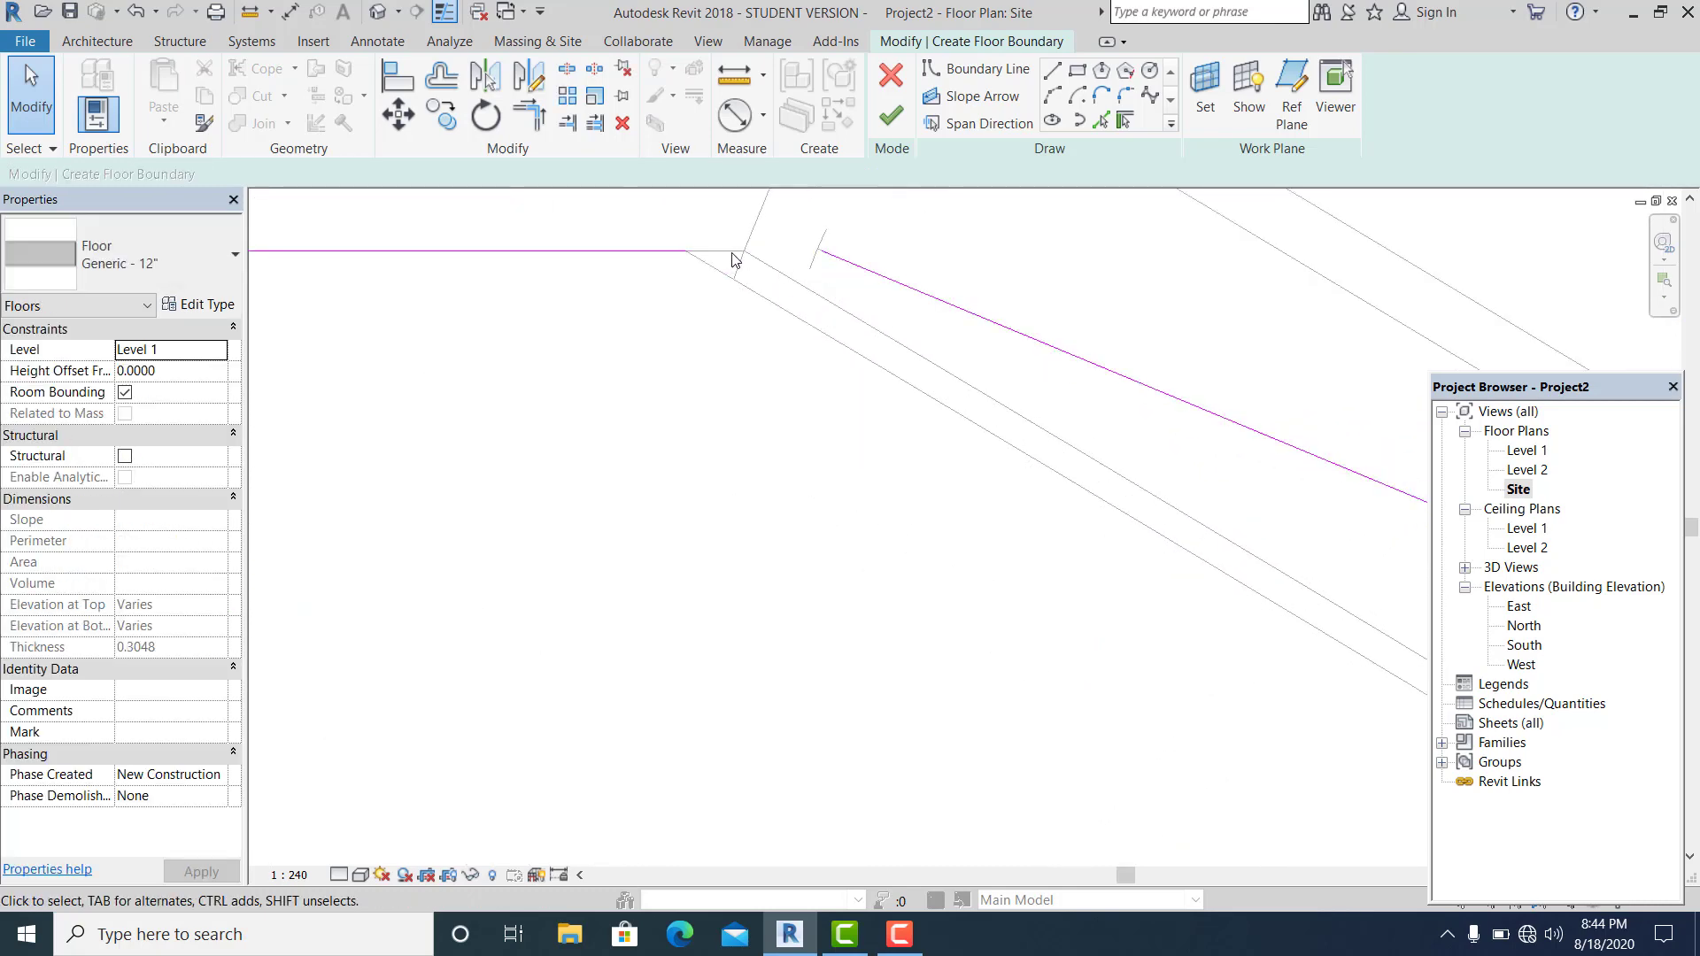
{"action": "left_click_drag", "start_coordinate": [680, 252], "coordinate": [821, 252]}
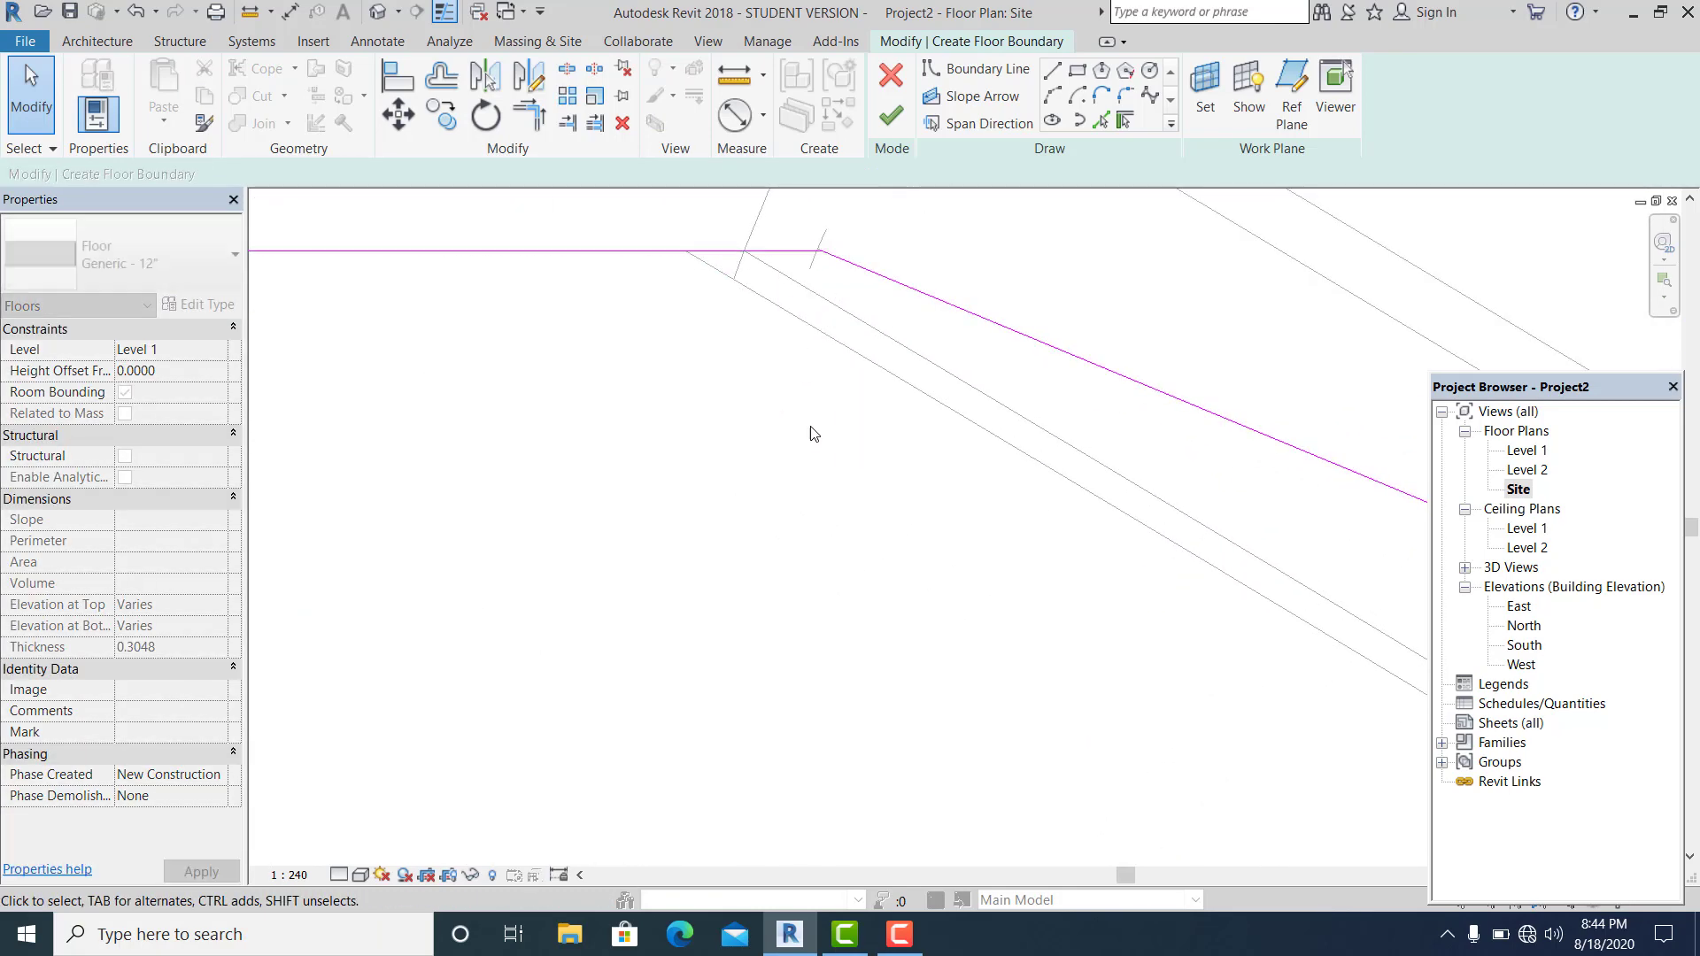
Extend the east end of the south boundary line to meet the end of the east curve
{"action": "scroll", "coordinate": [822, 439], "scroll_direction": "down", "scroll_amount": 5}
{"action": "scroll", "coordinate": [845, 473], "scroll_direction": "down", "scroll_amount": 4}
{"action": "scroll", "coordinate": [842, 694], "scroll_direction": "up", "scroll_amount": 5}
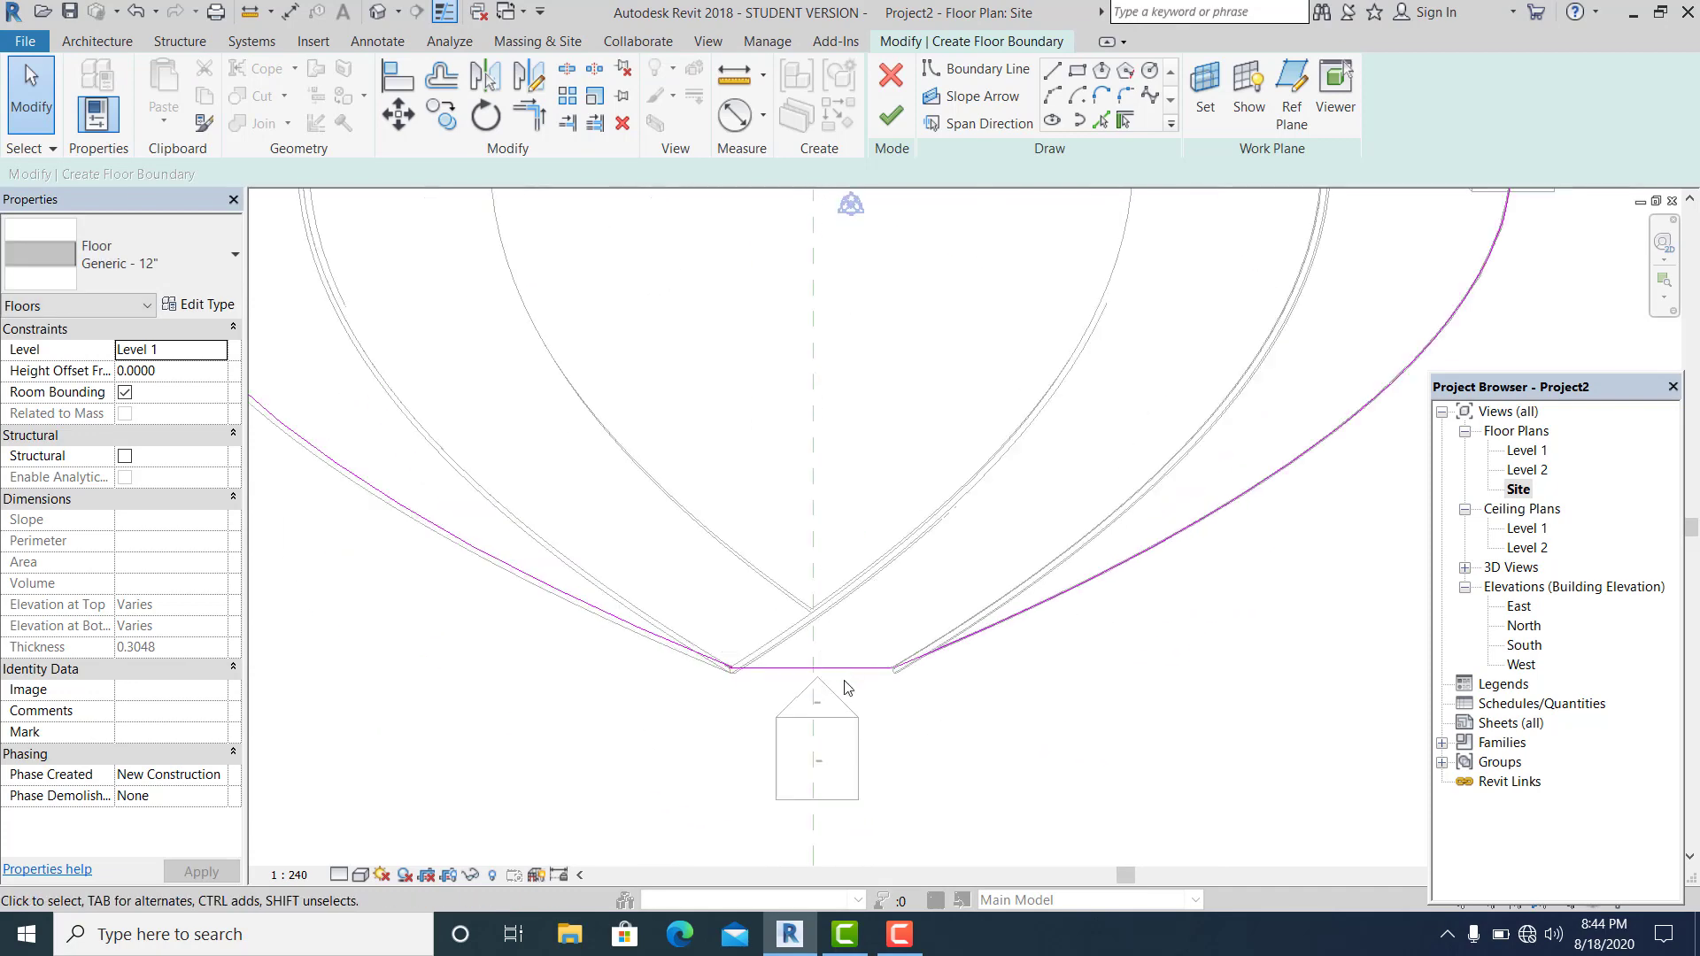
{"action": "left_click", "coordinate": [1054, 603]}
{"action": "scroll", "coordinate": [1184, 604], "scroll_direction": "up", "scroll_amount": 4}
{"action": "left_click_drag", "start_coordinate": [1133, 601], "coordinate": [1185, 605]}
{"action": "left_click", "coordinate": [960, 691]}
Shorten the west end of the south boundary line to meet the west curve and finish the floor
{"action": "scroll", "coordinate": [960, 691], "scroll_direction": "down", "scroll_amount": 2}
{"action": "middle_click_drag", "start_coordinate": [691, 648], "coordinate": [1188, 629]}
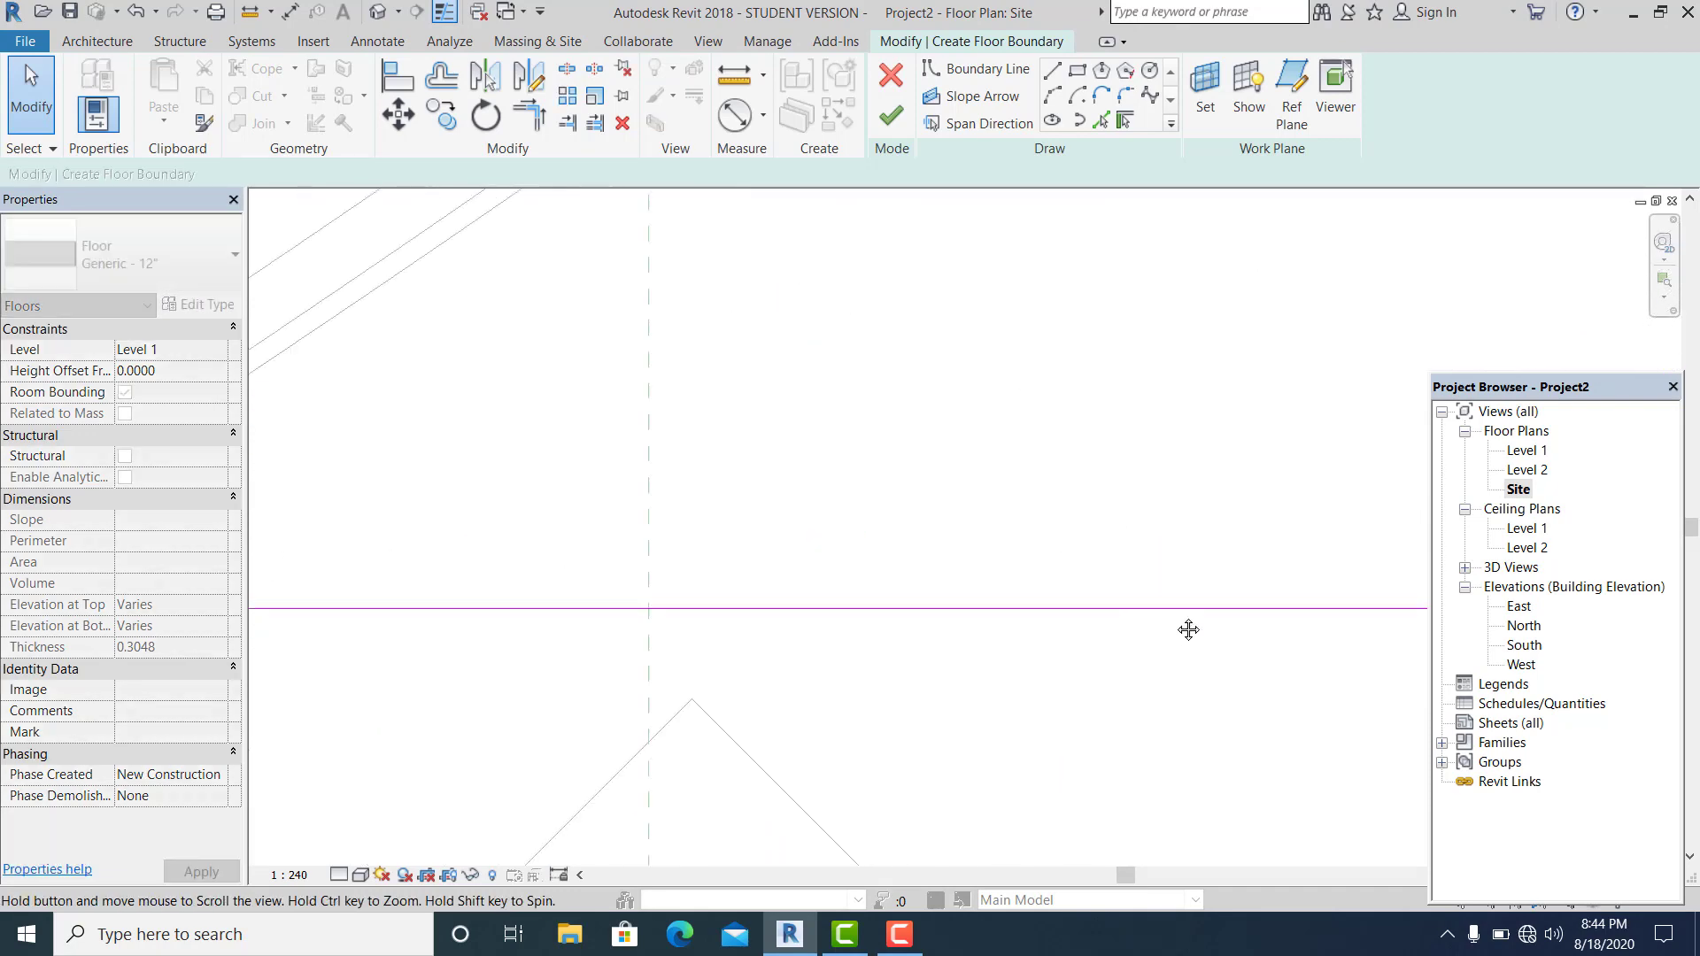
{"action": "middle_click_drag", "start_coordinate": [649, 630], "coordinate": [1576, 534]}
{"action": "scroll", "coordinate": [704, 518], "scroll_direction": "up", "scroll_amount": 5}
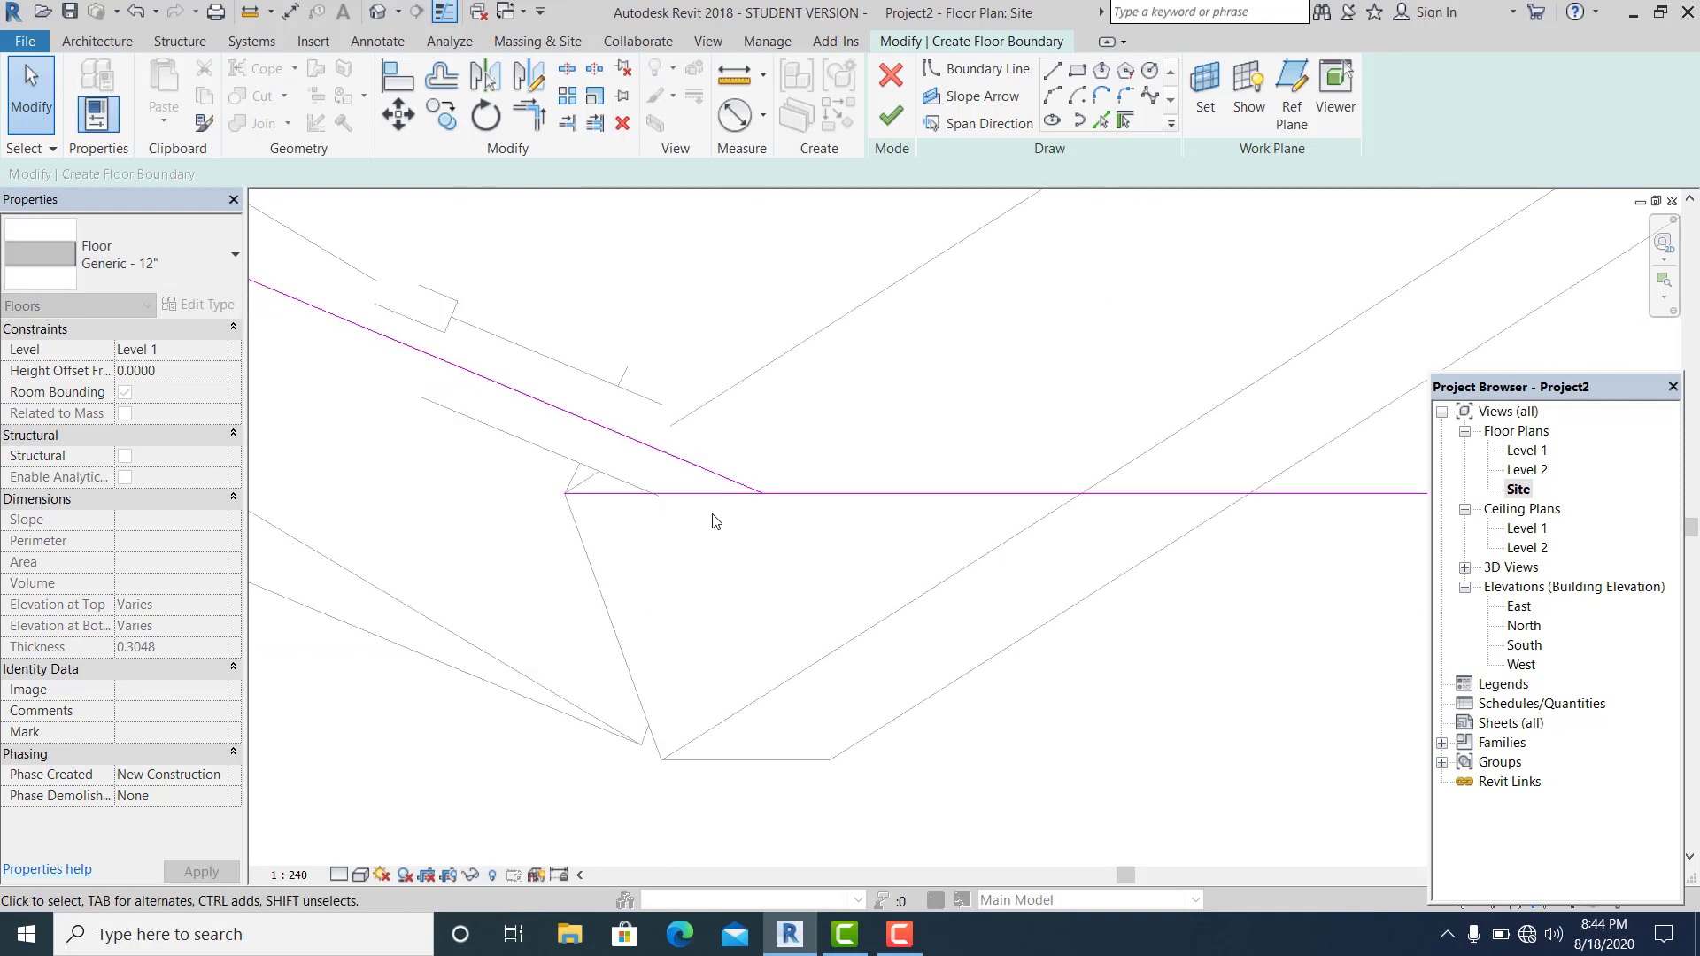
{"action": "left_click", "coordinate": [536, 487]}
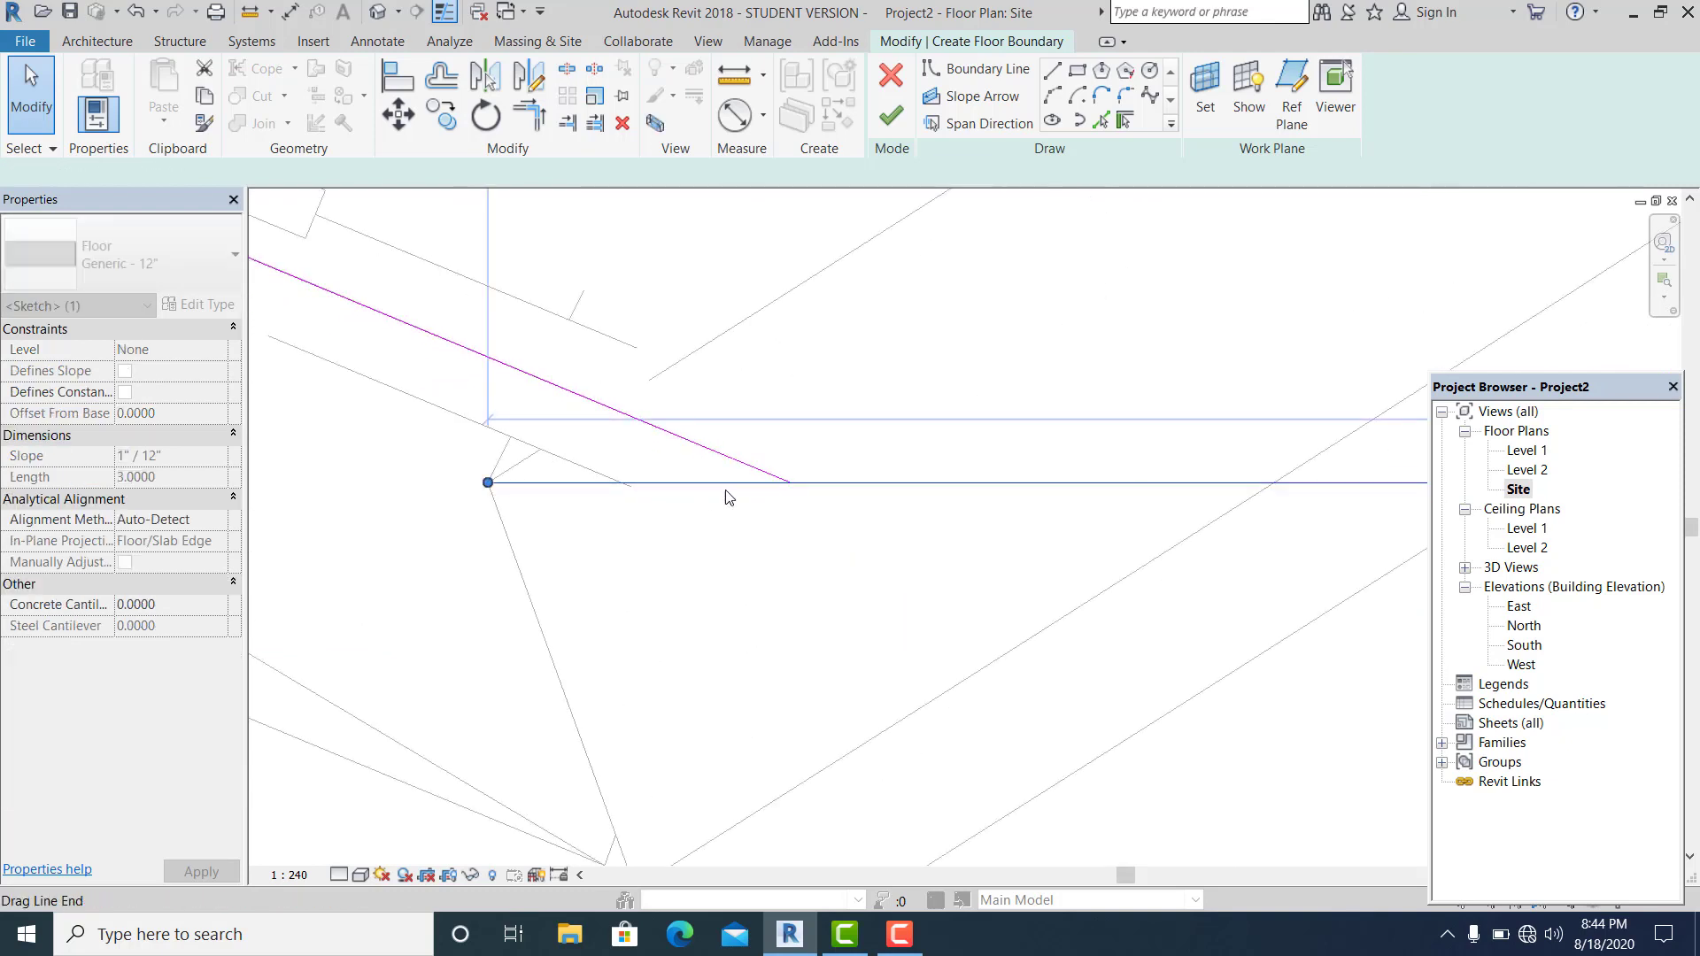
{"action": "left_click_drag", "start_coordinate": [785, 485], "coordinate": [787, 482]}
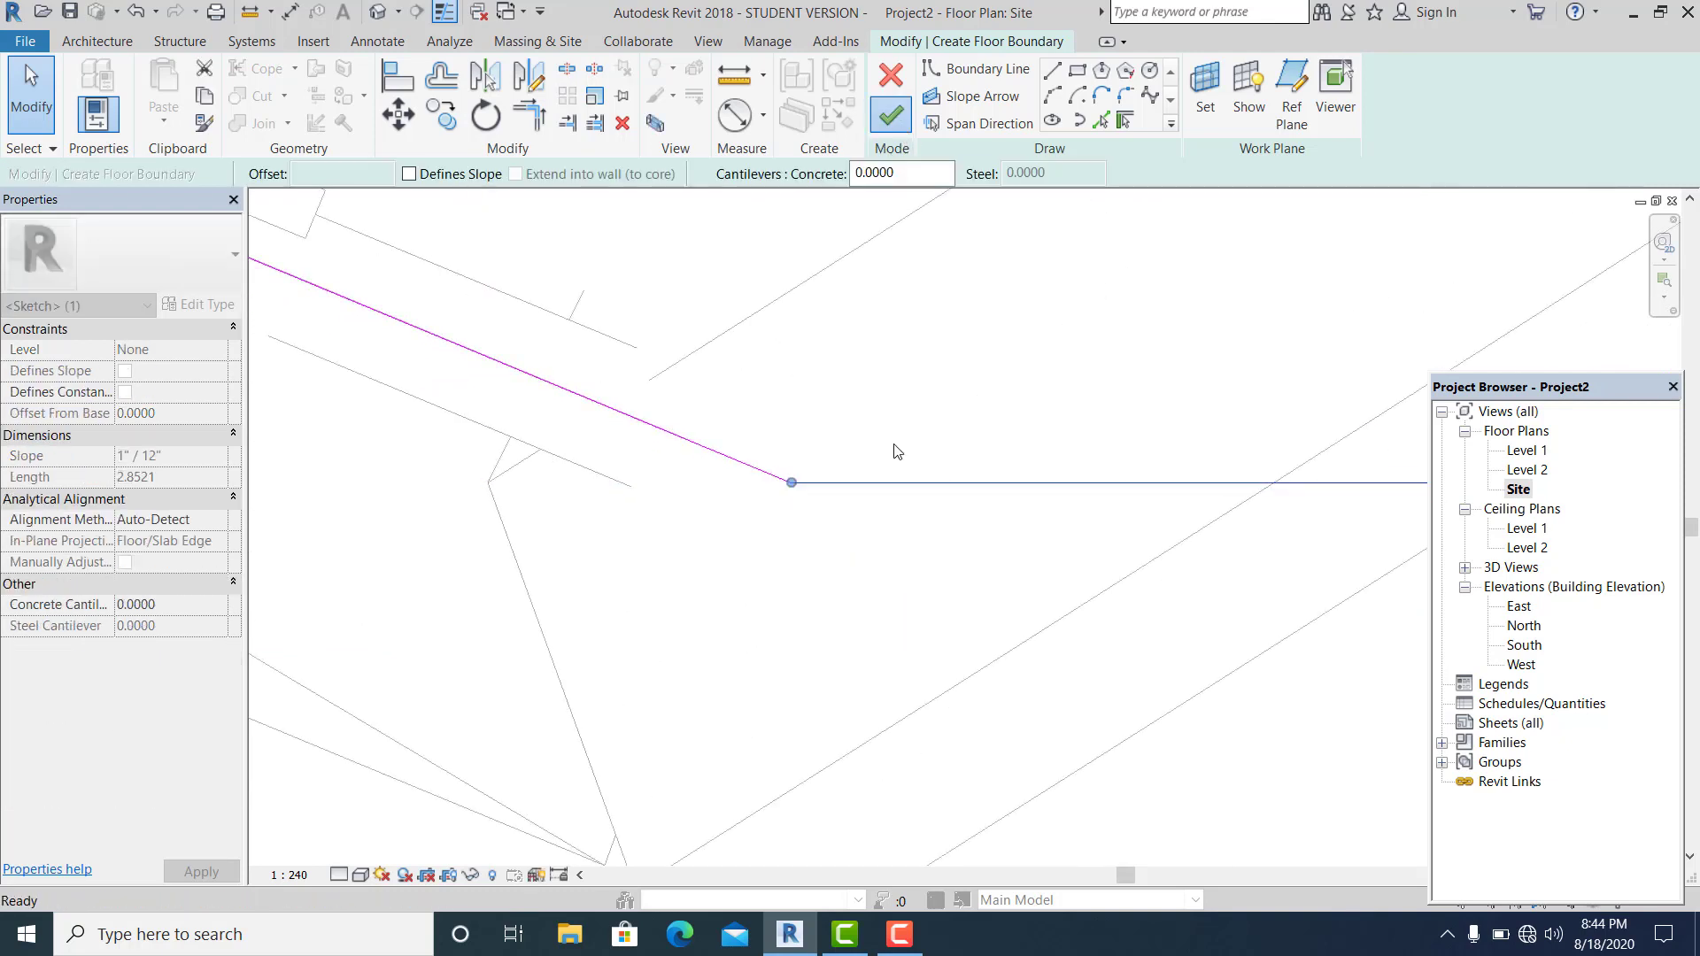
{"action": "left_click", "coordinate": [747, 555]}
Return to the 3D view and select the new floor at the building's base to inspect it
{"action": "scroll", "coordinate": [745, 556], "scroll_direction": "down", "scroll_amount": 4}
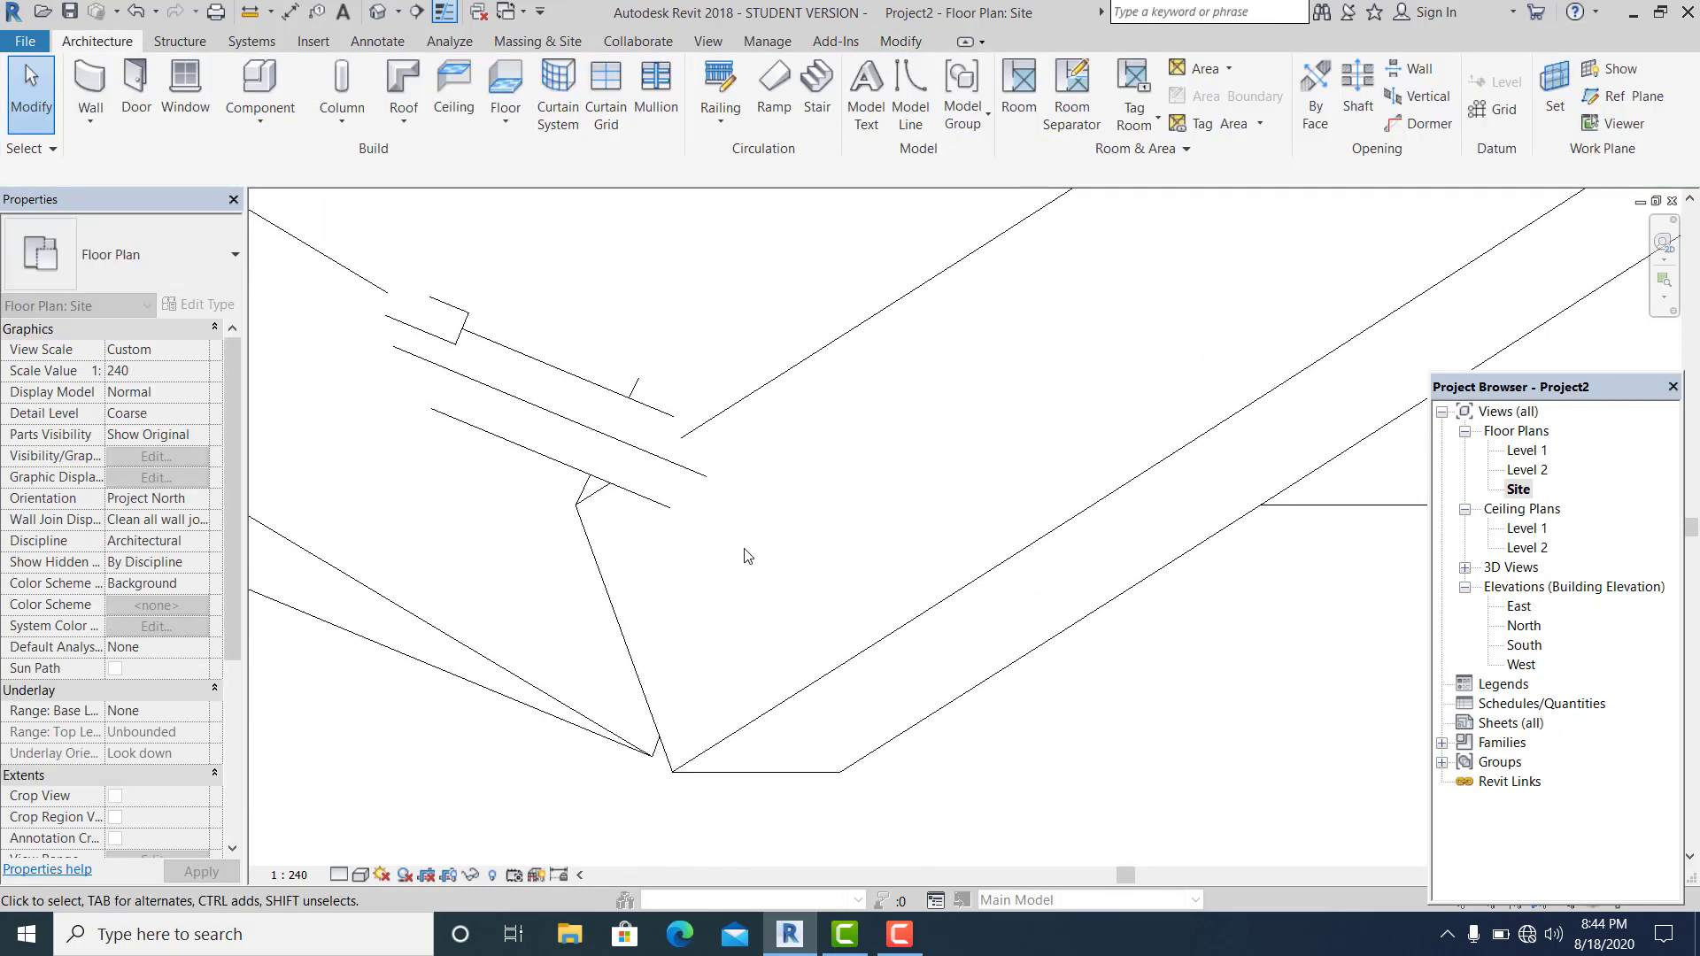
{"action": "scroll", "coordinate": [743, 557], "scroll_direction": "down", "scroll_amount": 5}
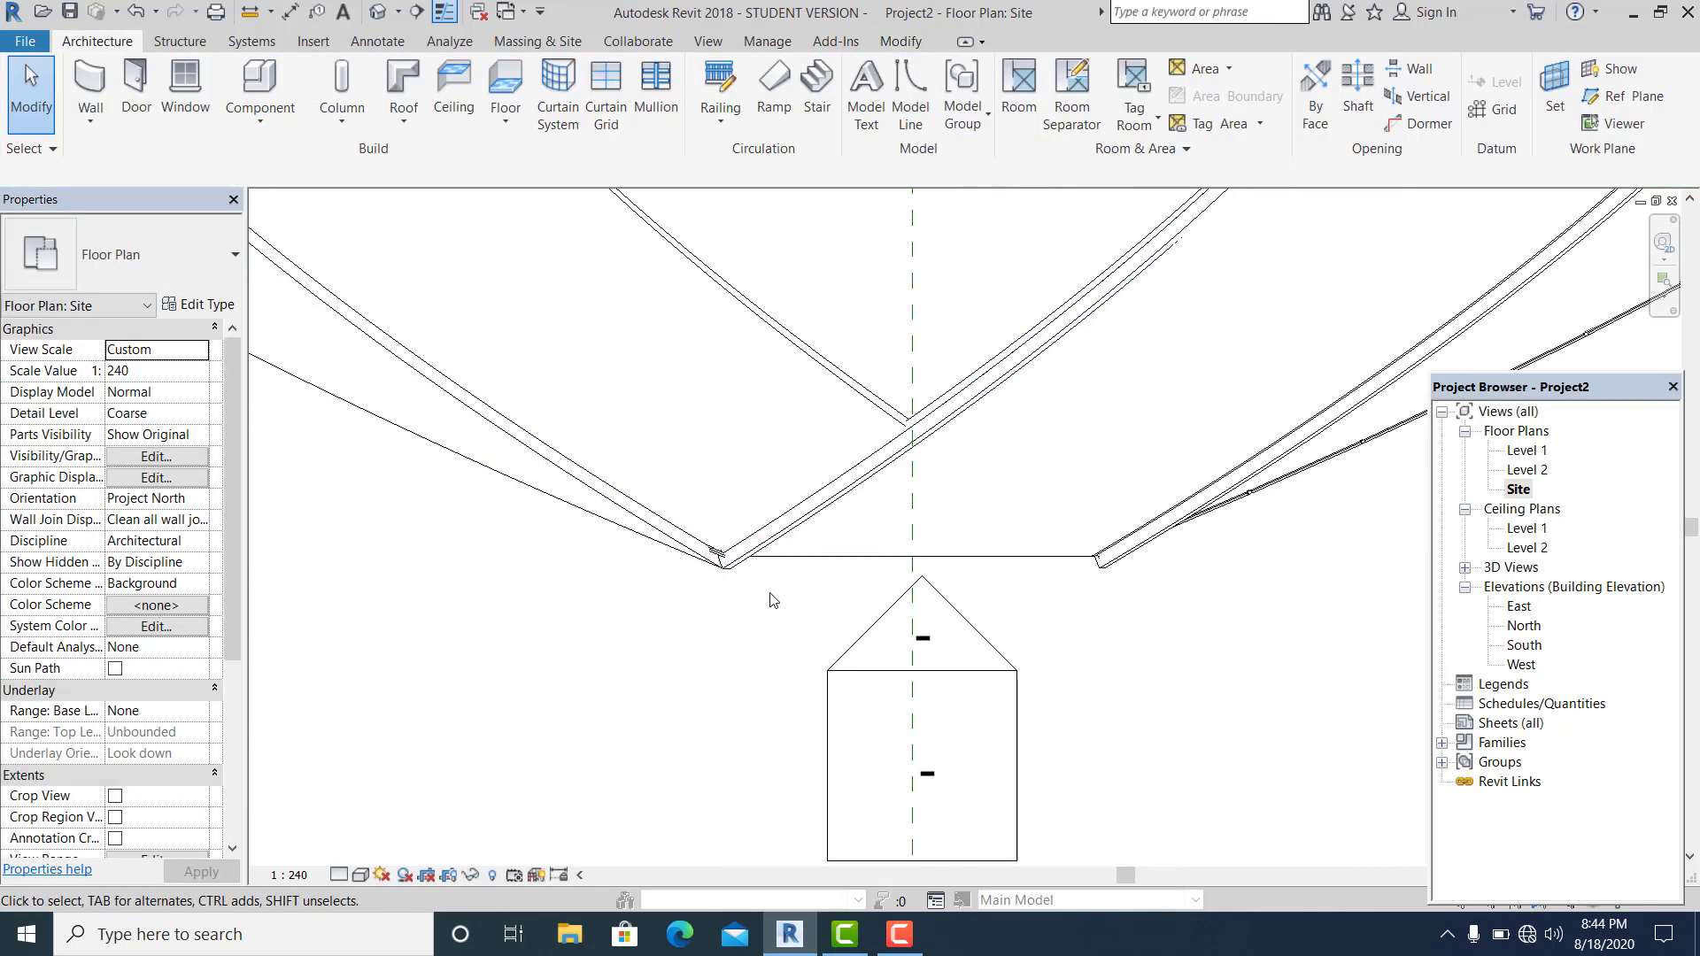
{"action": "scroll", "coordinate": [771, 601], "scroll_direction": "down", "scroll_amount": 3}
{"action": "scroll", "coordinate": [742, 603], "scroll_direction": "up", "scroll_amount": 1}
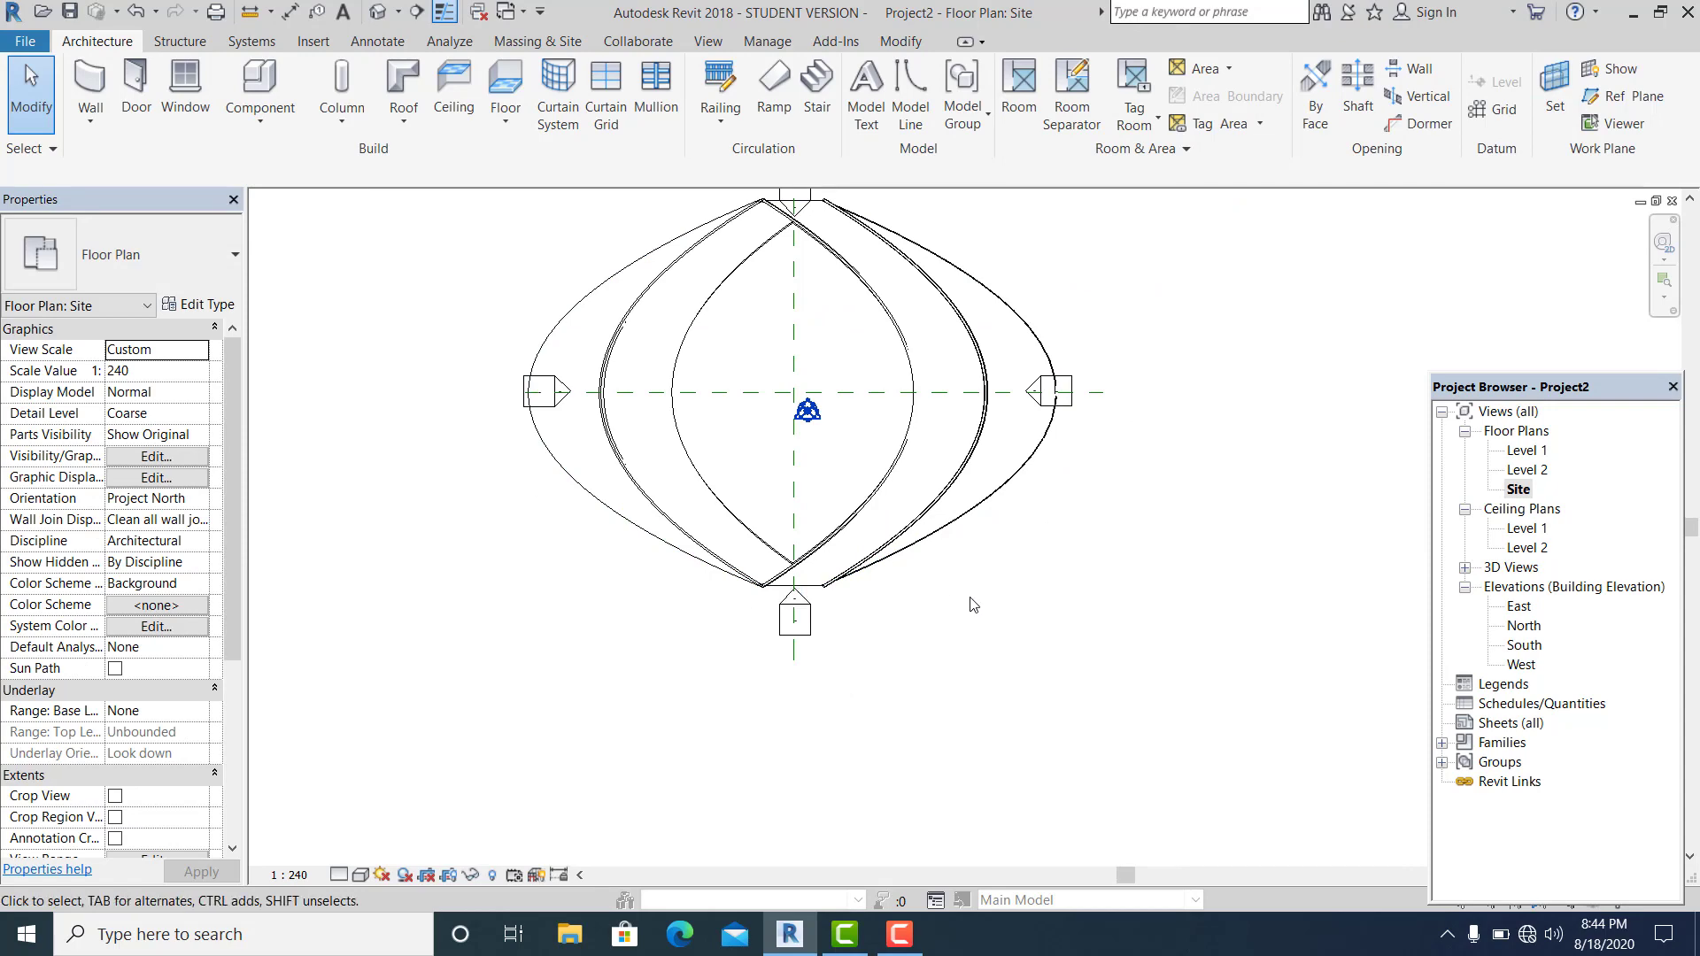
{"action": "left_click", "coordinate": [387, 12]}
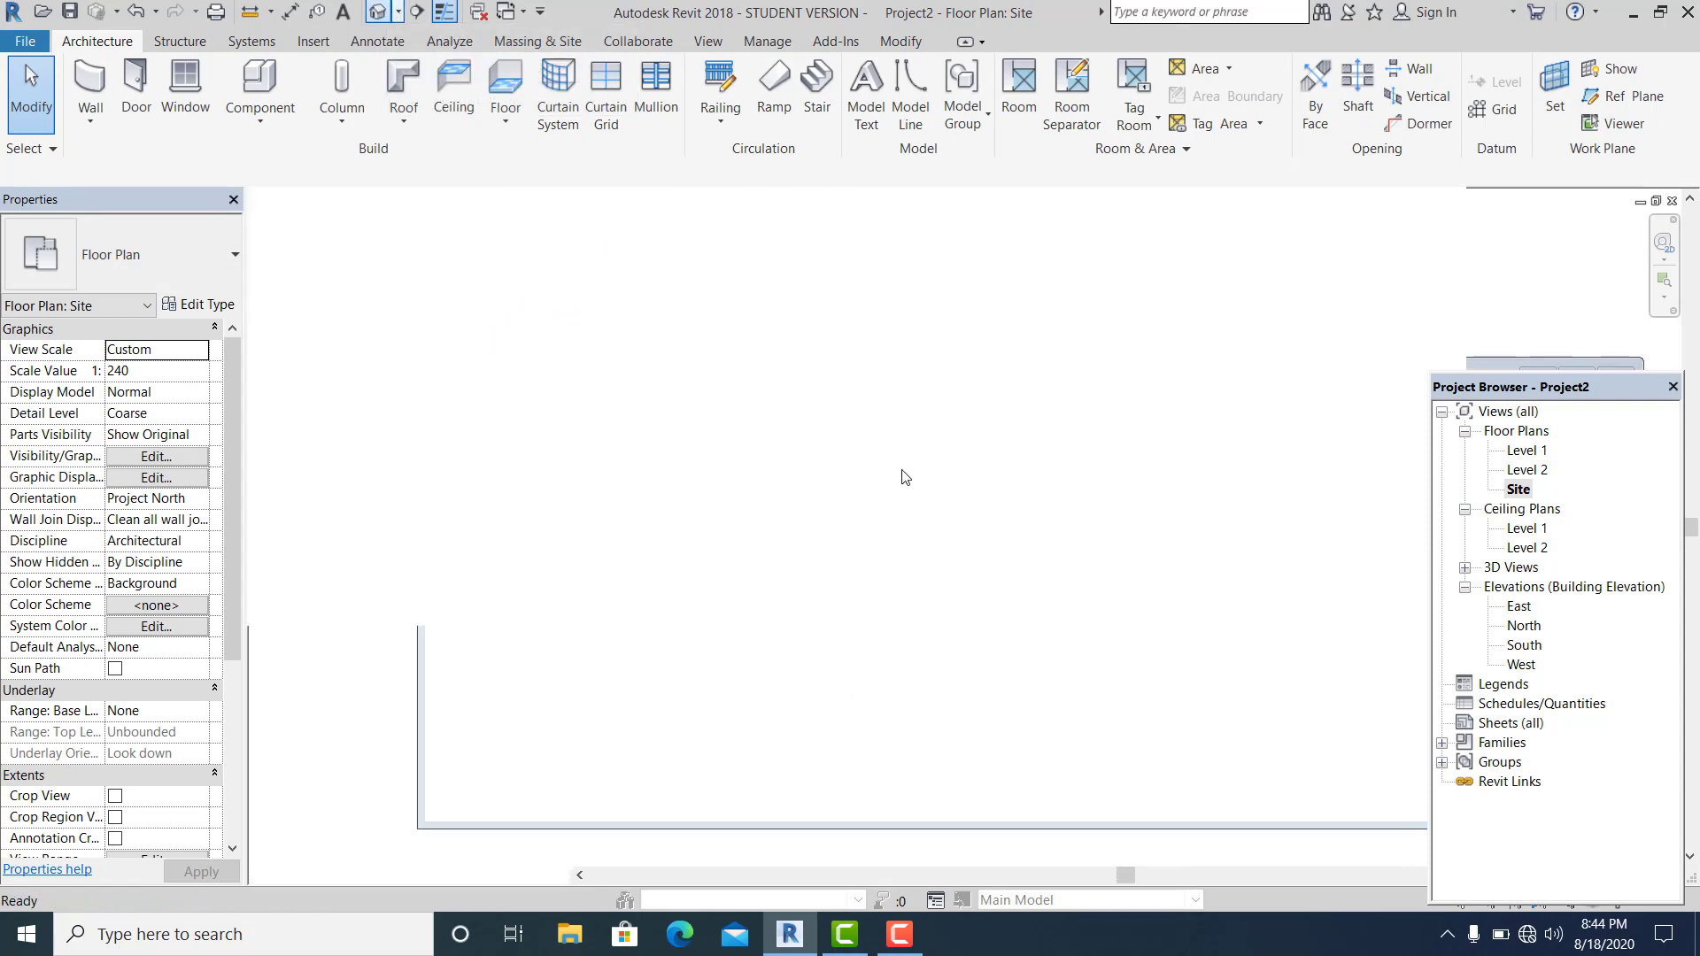
{"action": "middle_click_drag", "start_coordinate": [921, 519], "coordinate": [726, 646], "text": "shift"}
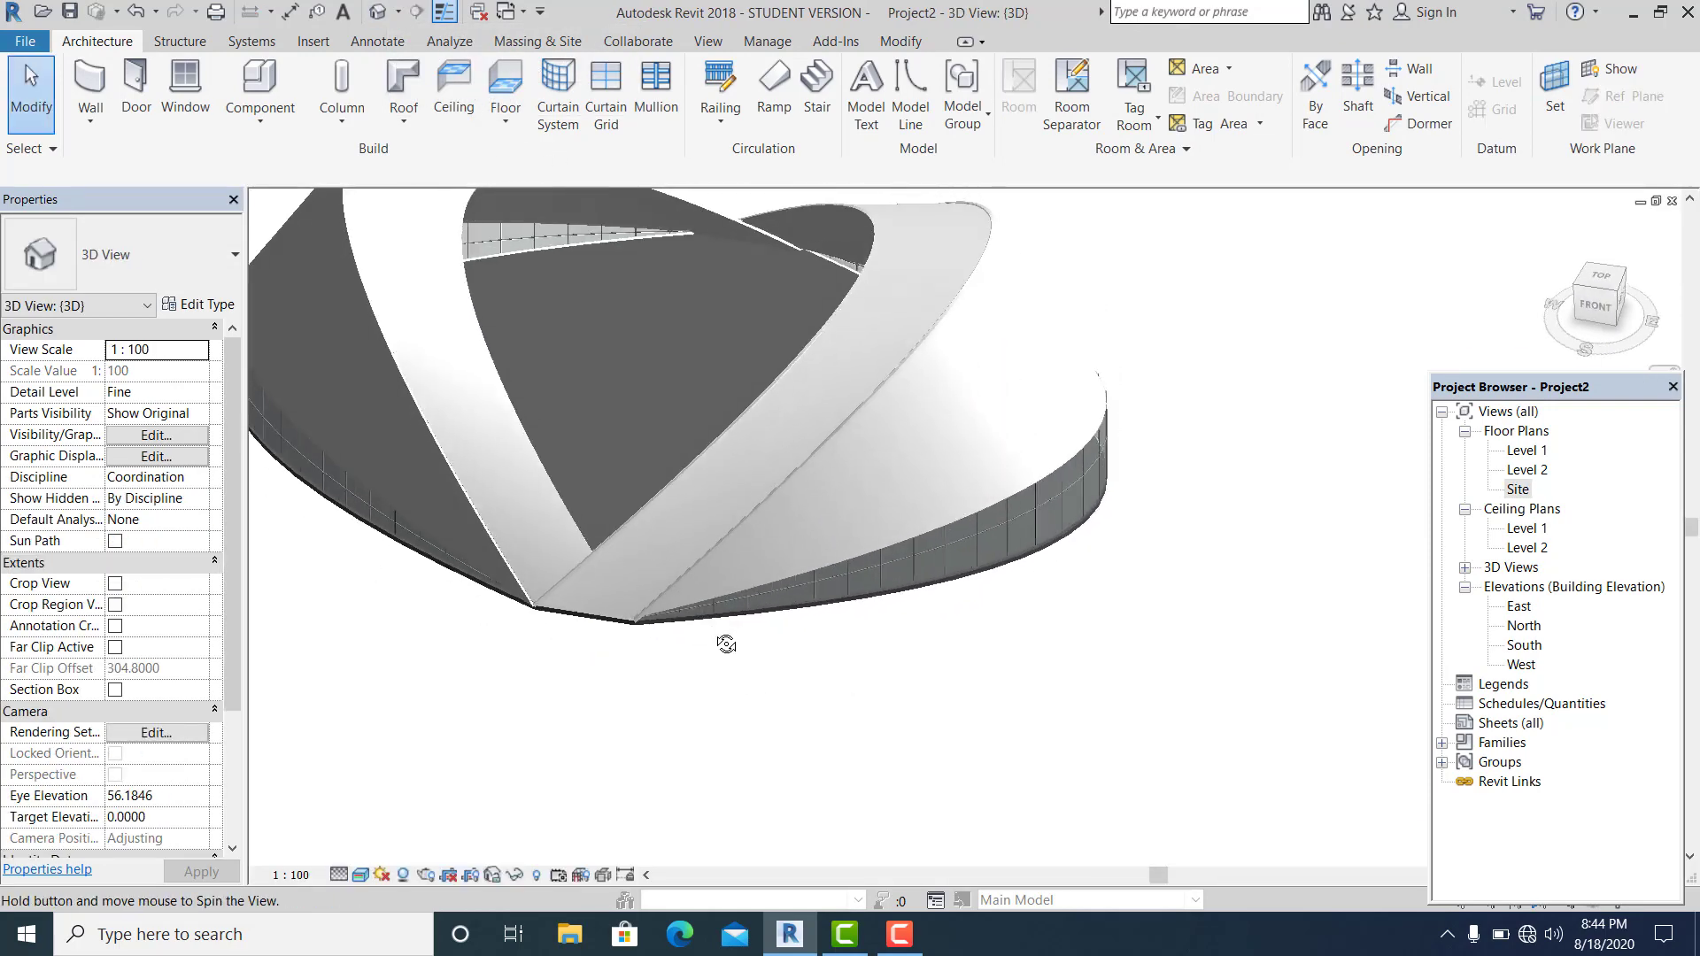
{"action": "scroll", "coordinate": [828, 657], "scroll_direction": "up", "scroll_amount": 2}
{"action": "left_click", "coordinate": [868, 589]}
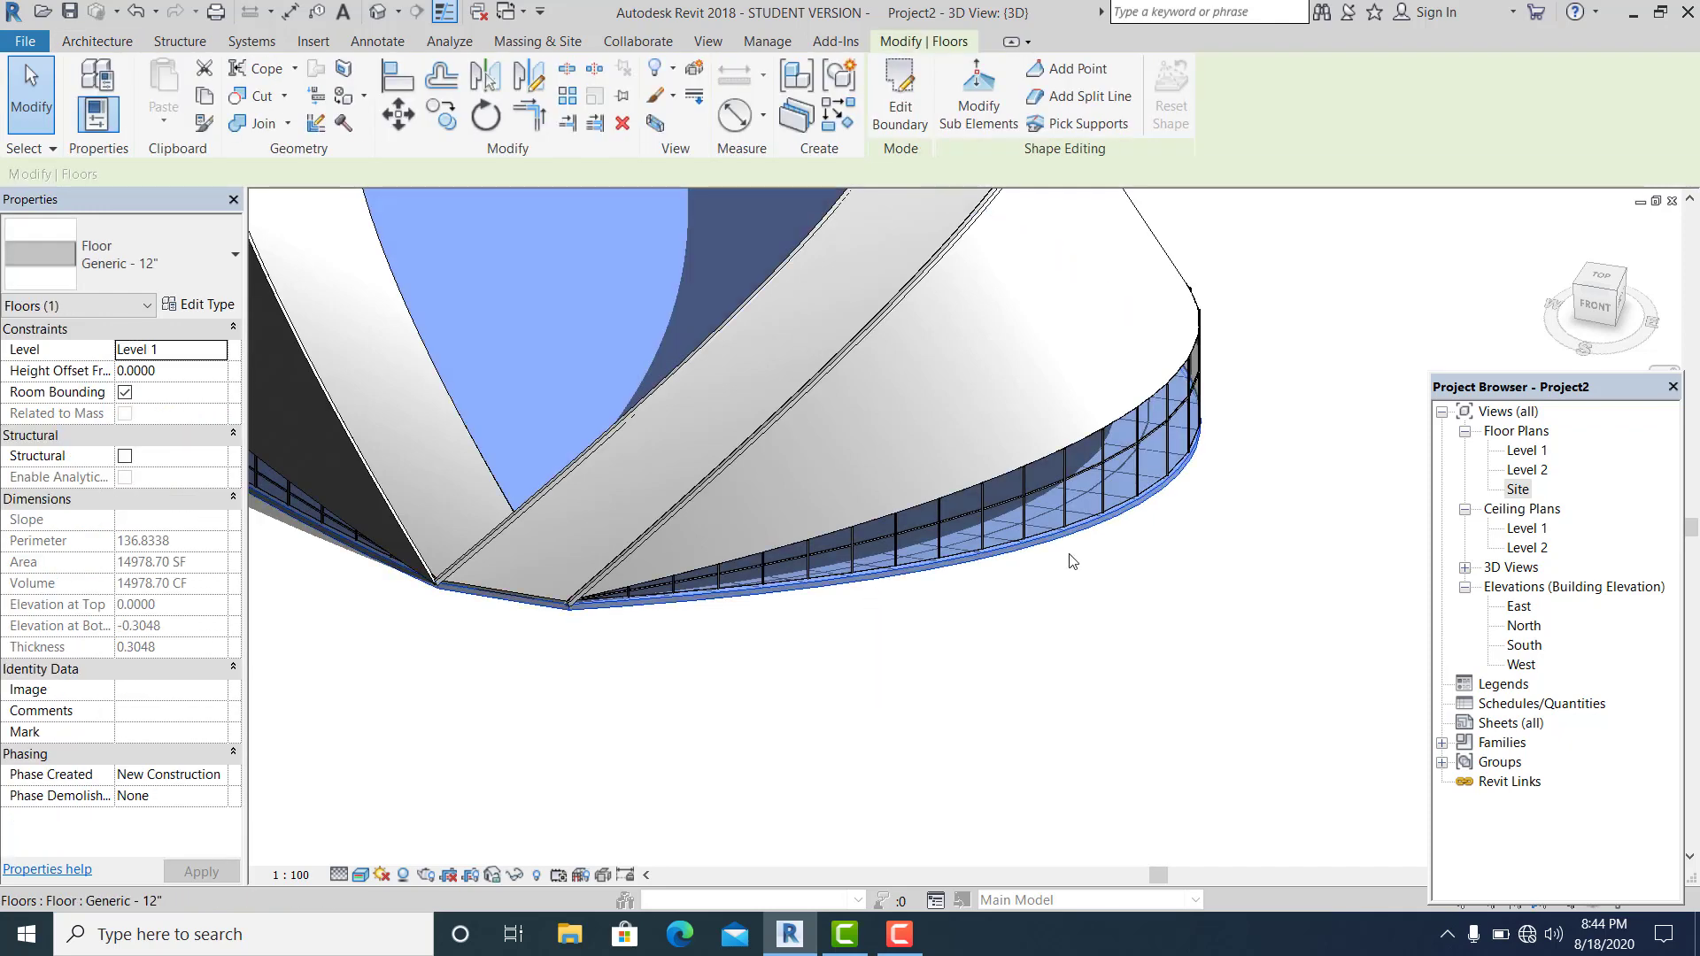
Edit the Generic - 12" floor type's structure and create a new material named MAT for its structural layer
{"action": "left_click", "coordinate": [200, 306]}
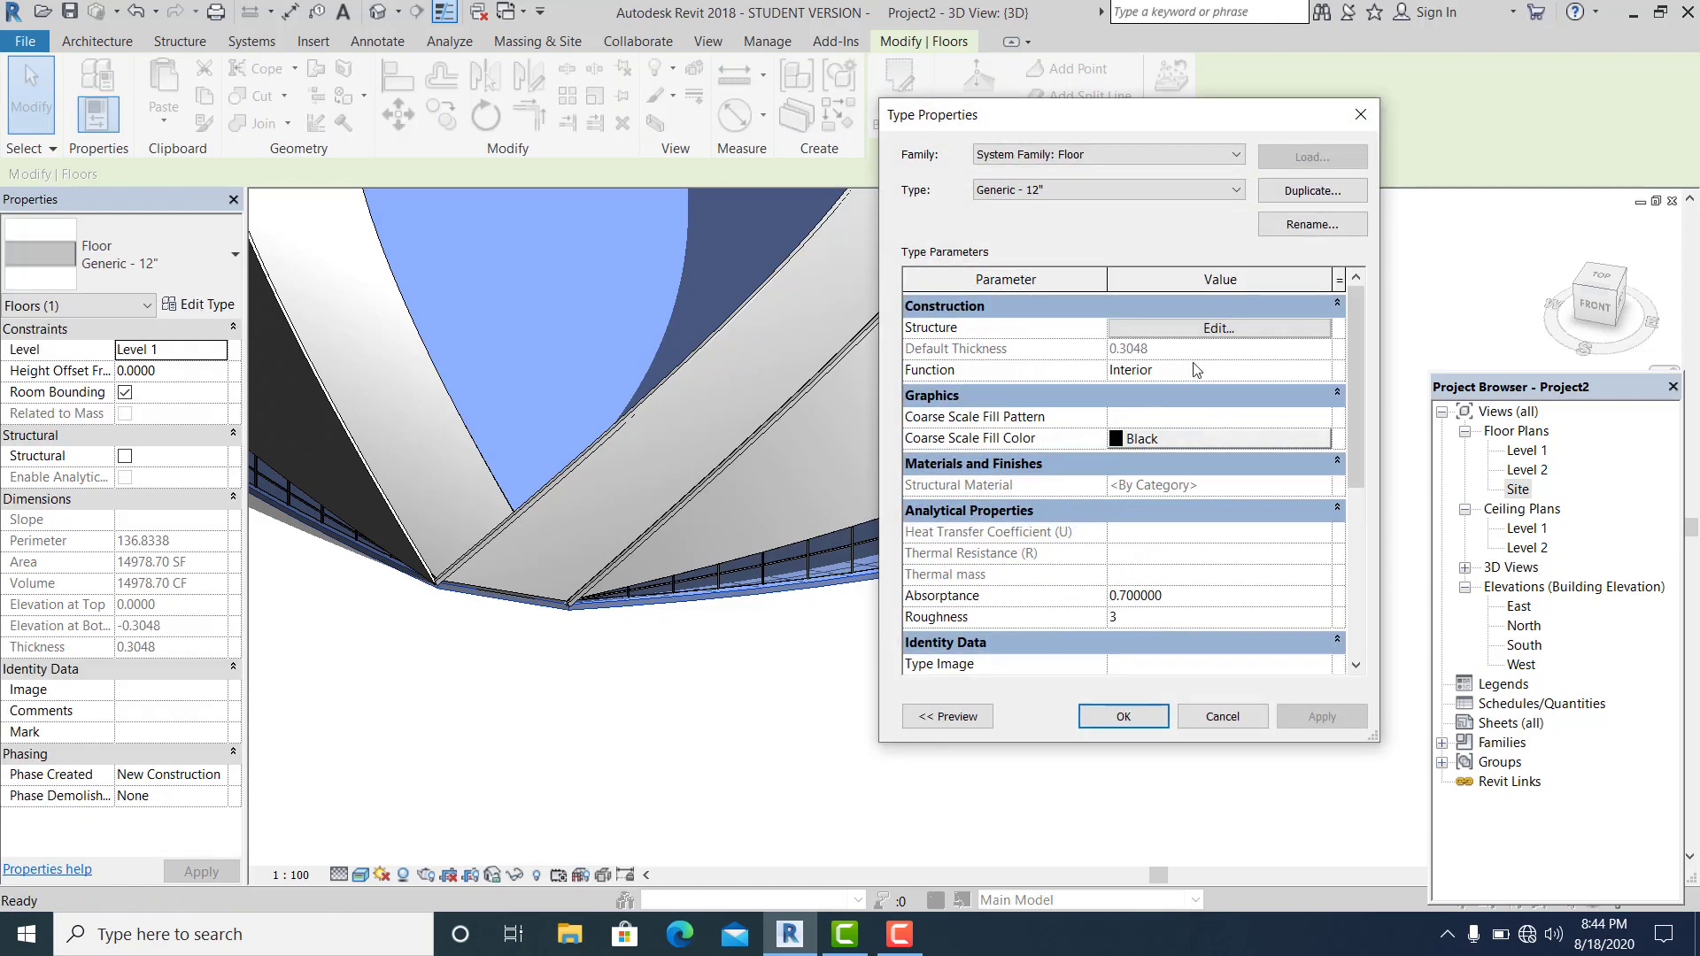
{"action": "left_click", "coordinate": [1220, 328]}
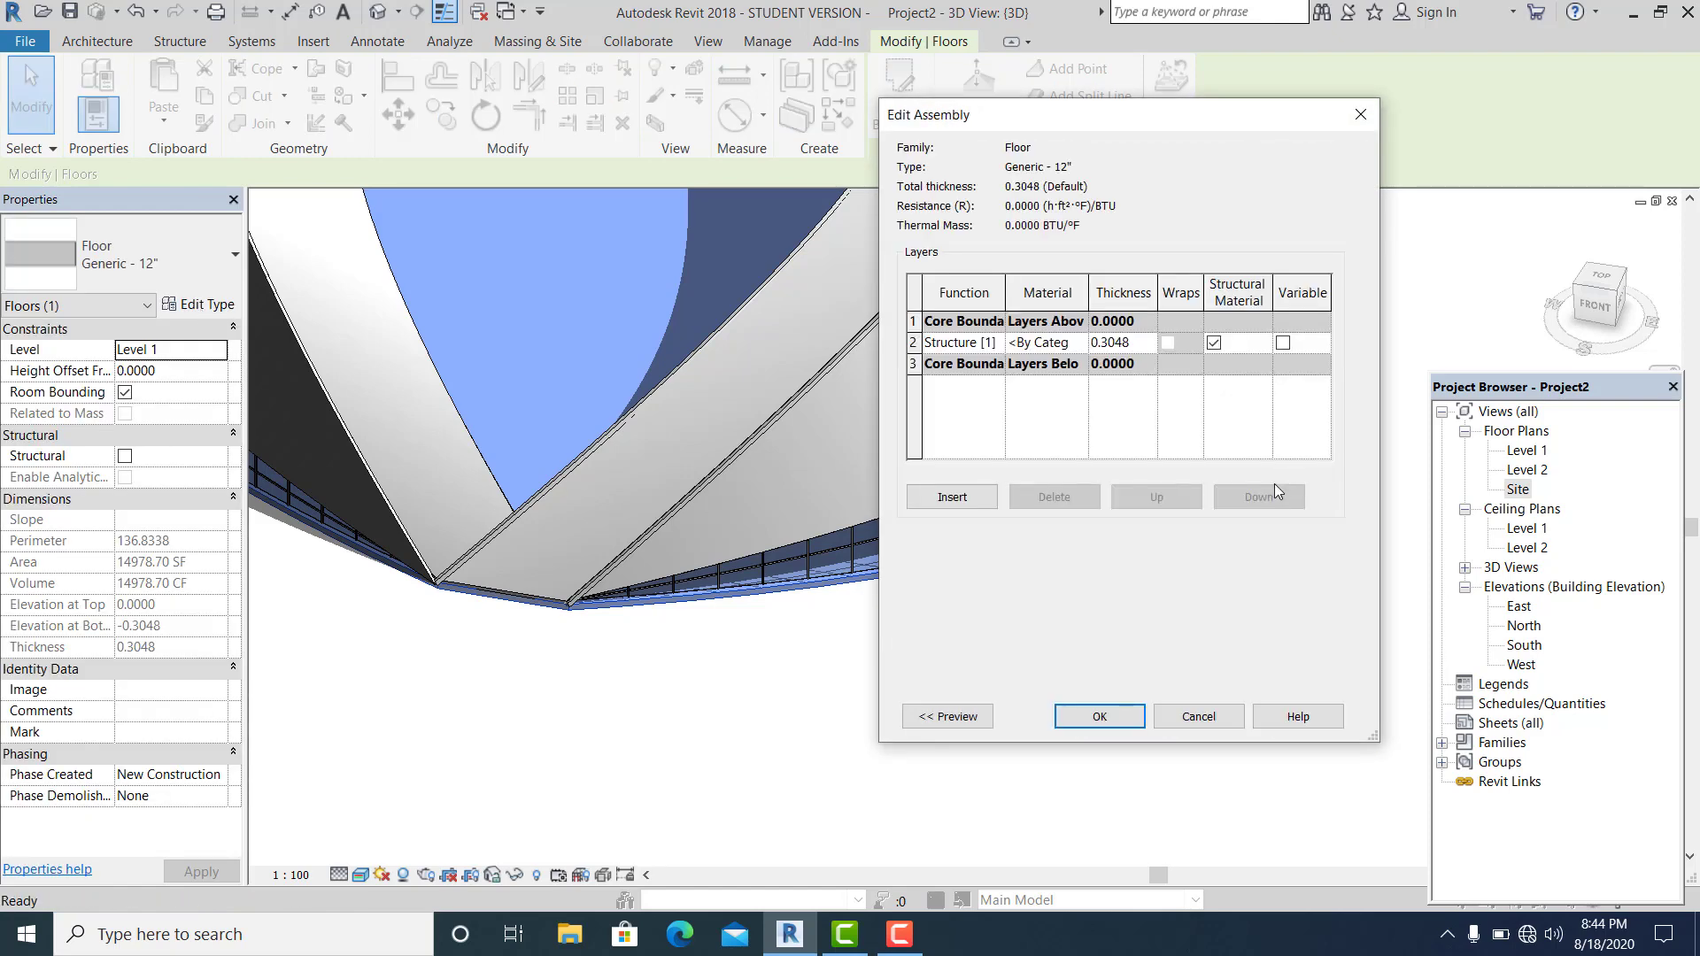
{"action": "left_click", "coordinate": [1080, 342]}
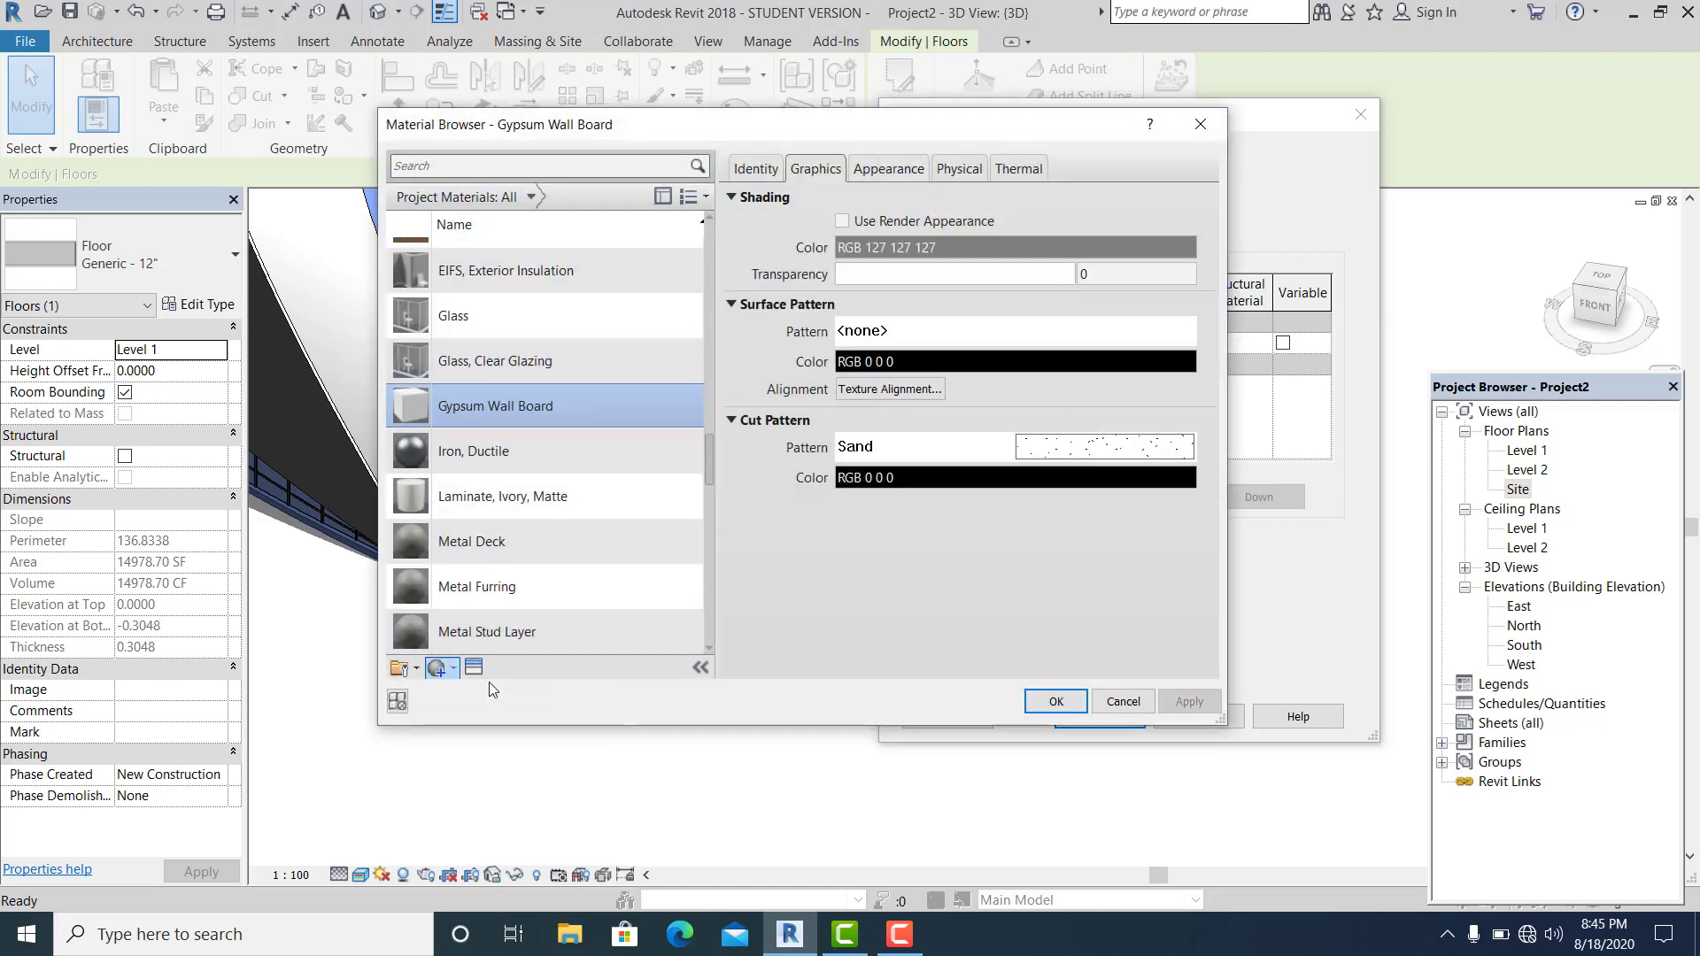
{"action": "left_click", "coordinate": [437, 668]}
{"action": "right_click", "coordinate": [485, 449]}
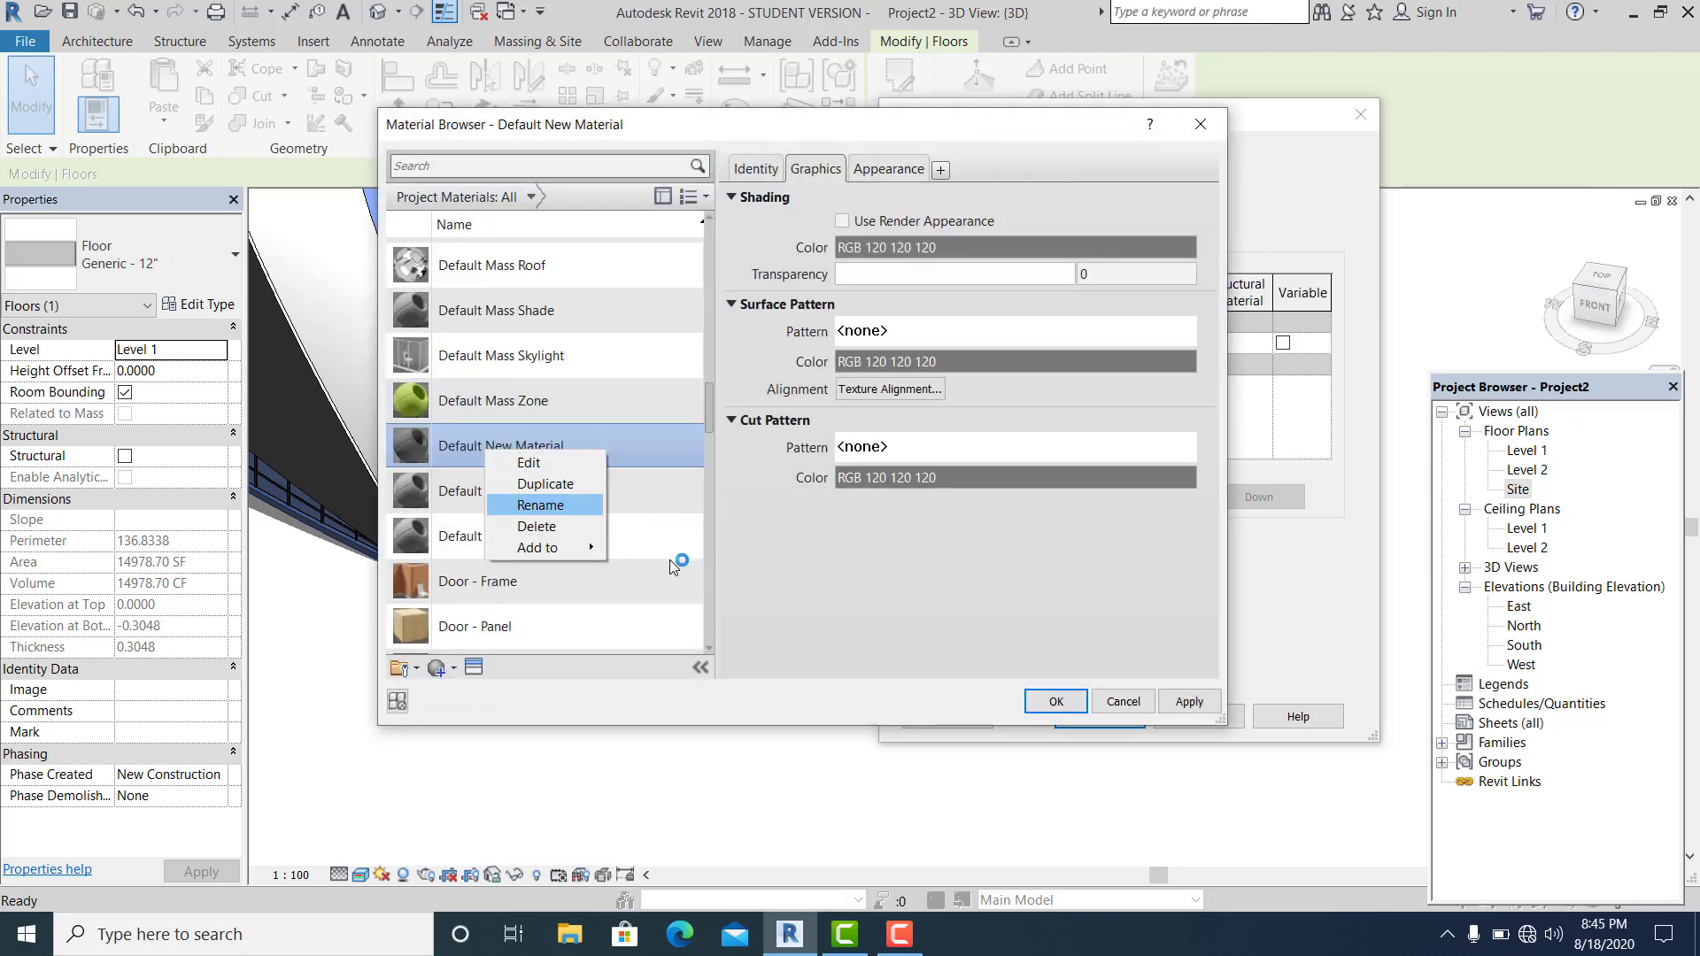
{"action": "key", "text": "Return"}
{"action": "type", "text": "MAT"}
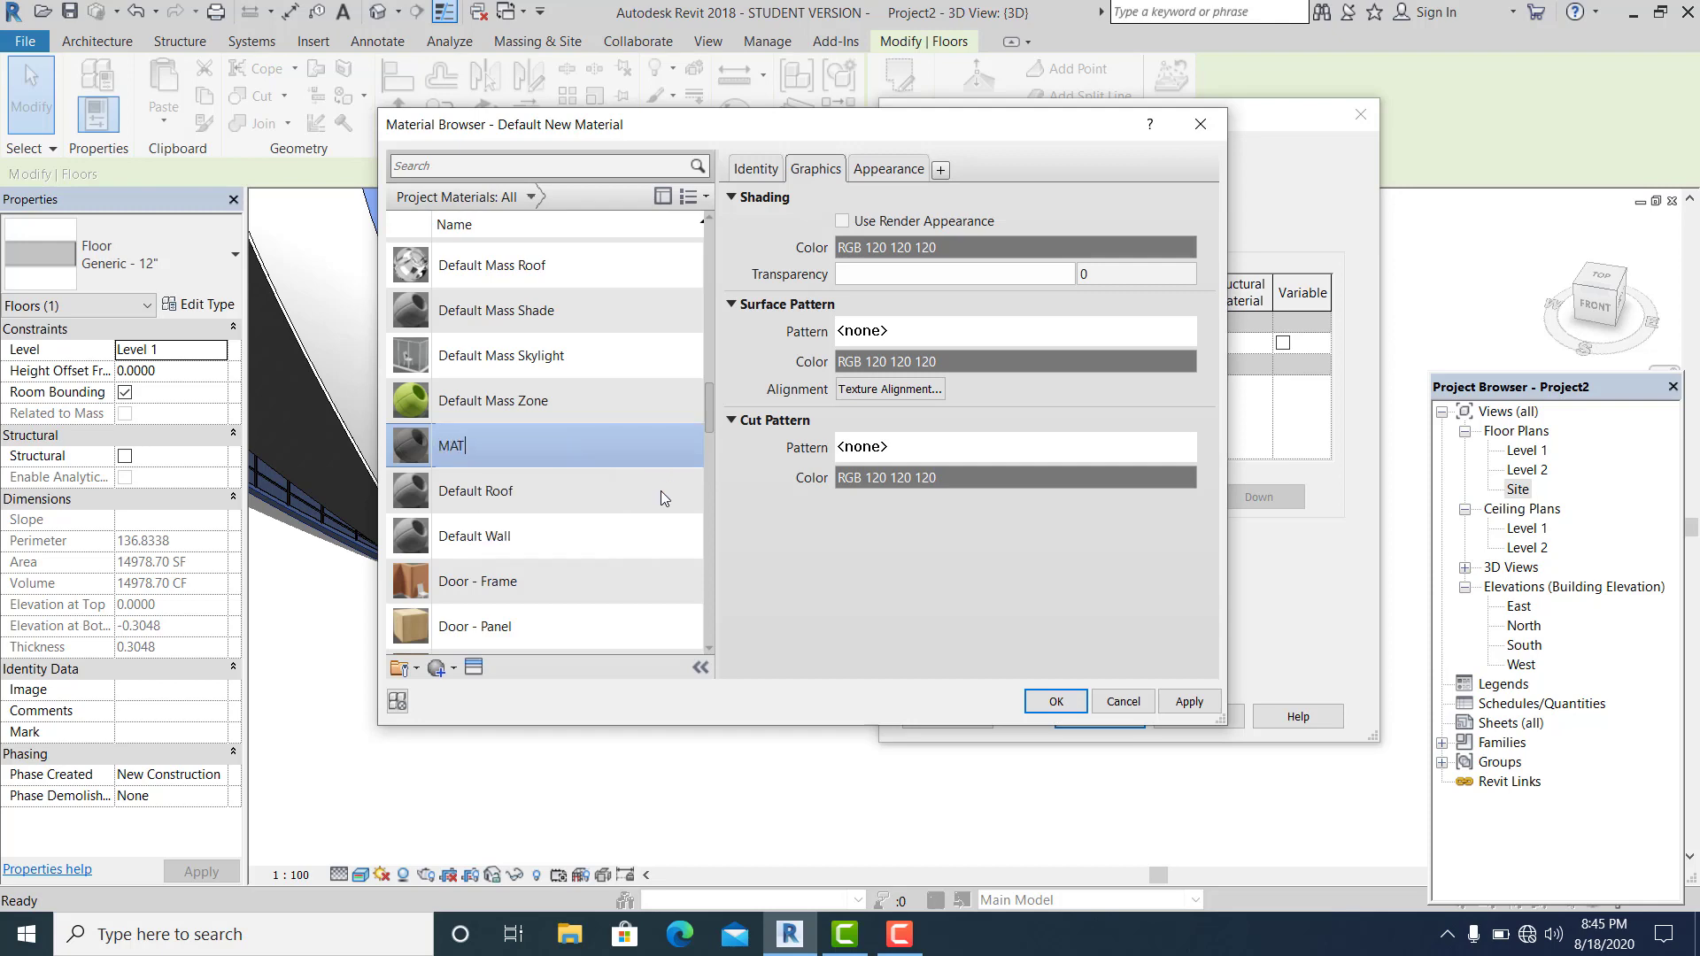
Give MAT the Flagstone - Light Pink appearance from the Flooring library and apply it to the floor type's structure
{"action": "left_click", "coordinate": [889, 170]}
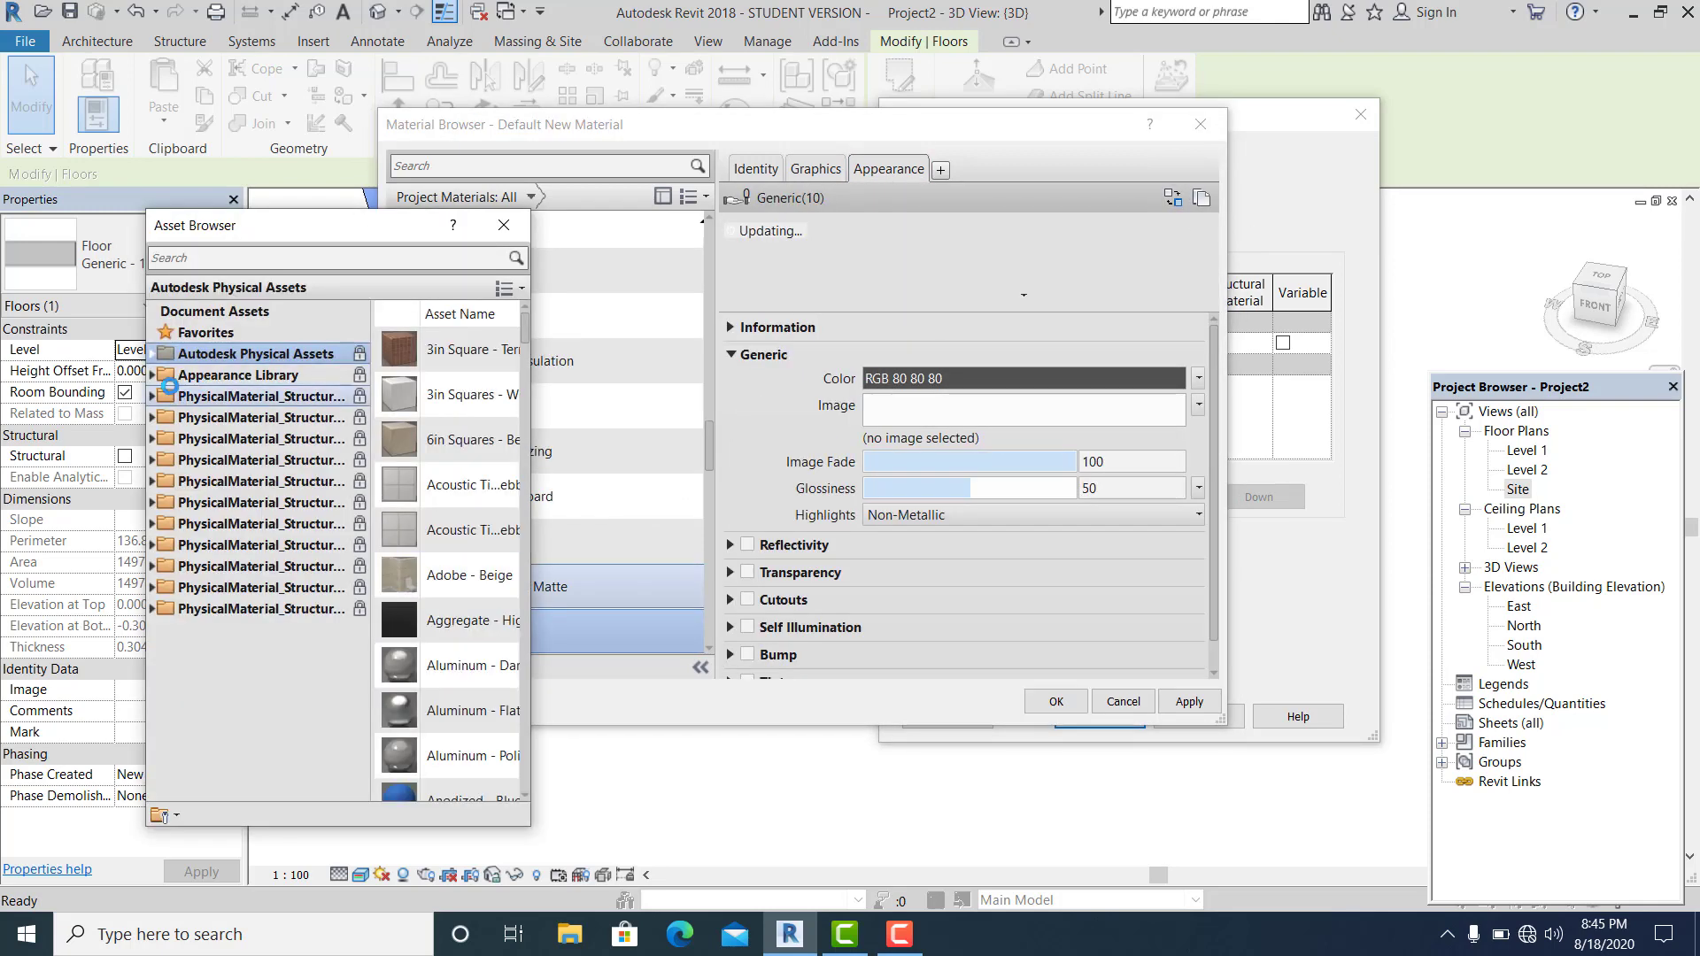
{"action": "left_click", "coordinate": [158, 376]}
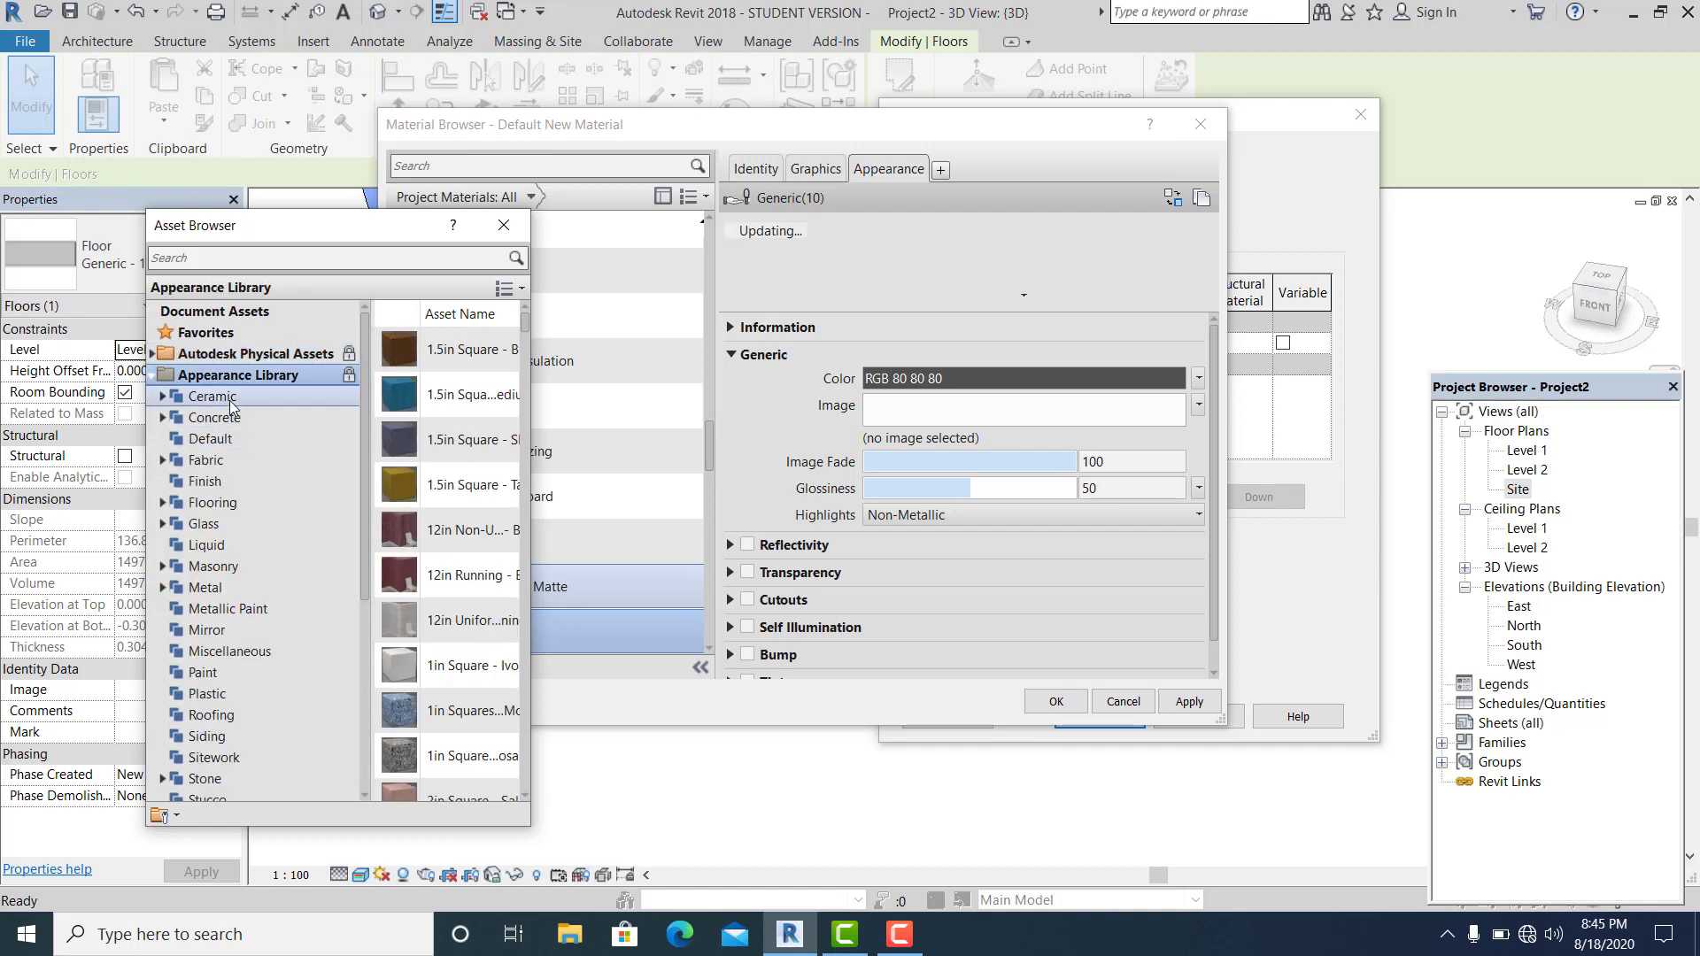
{"action": "double_click", "coordinate": [232, 501]}
{"action": "scroll", "coordinate": [469, 656], "scroll_direction": "down", "scroll_amount": 5}
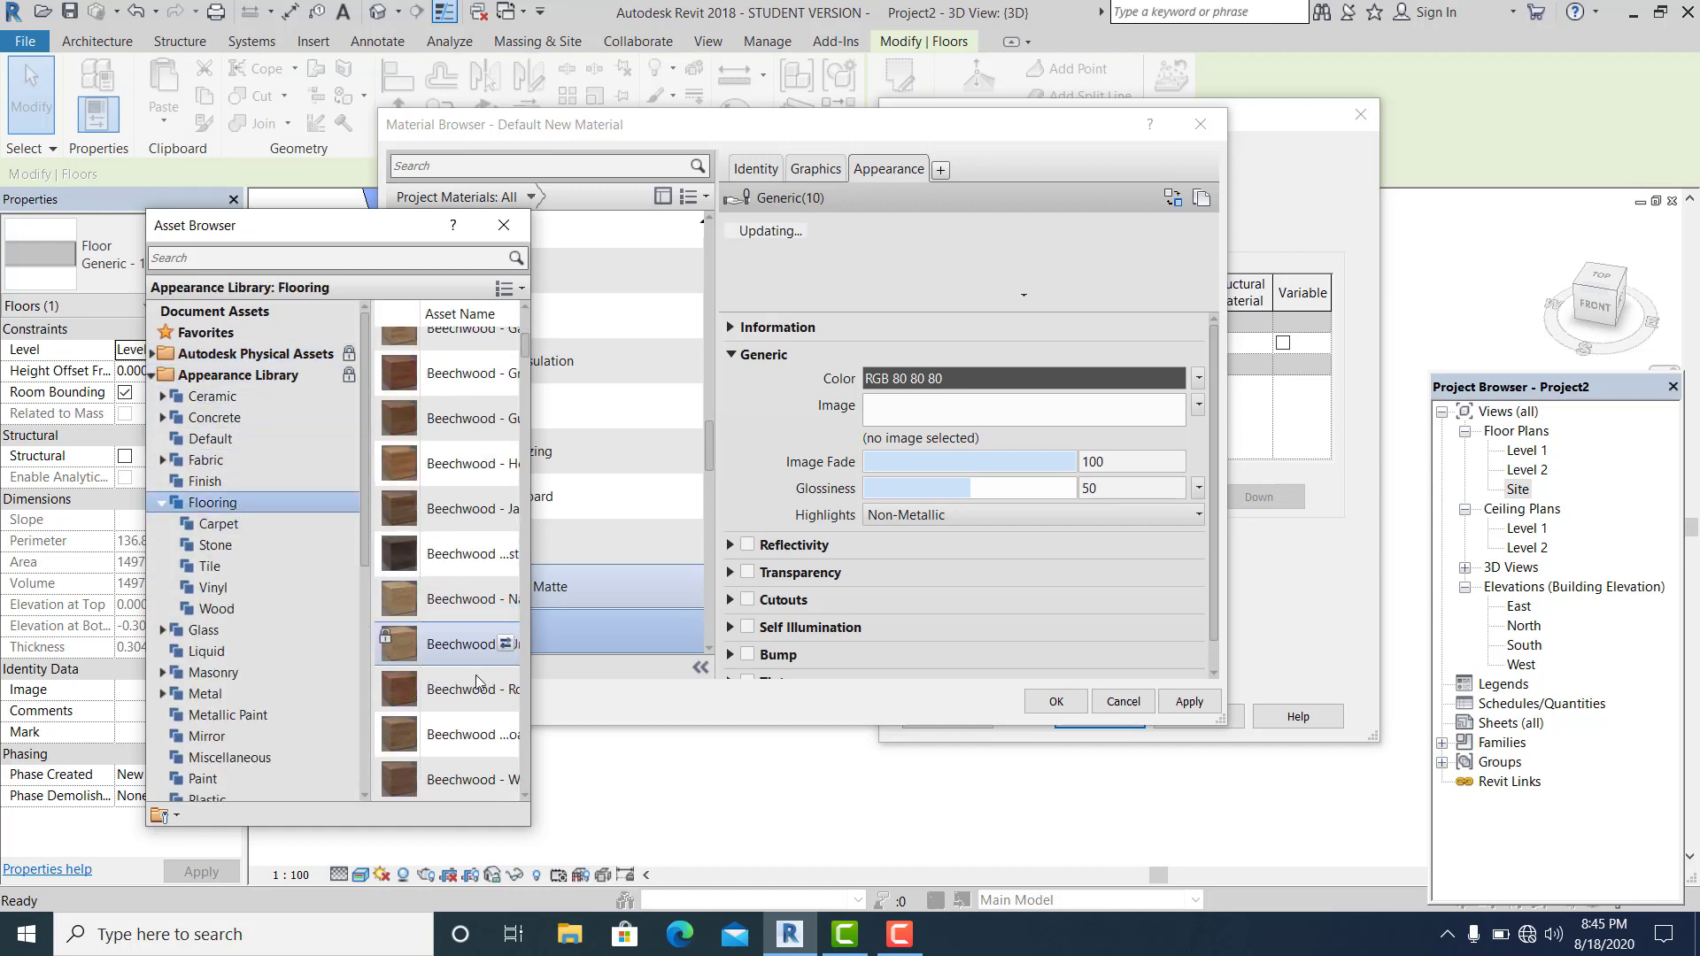
{"action": "scroll", "coordinate": [470, 611], "scroll_direction": "down", "scroll_amount": 3}
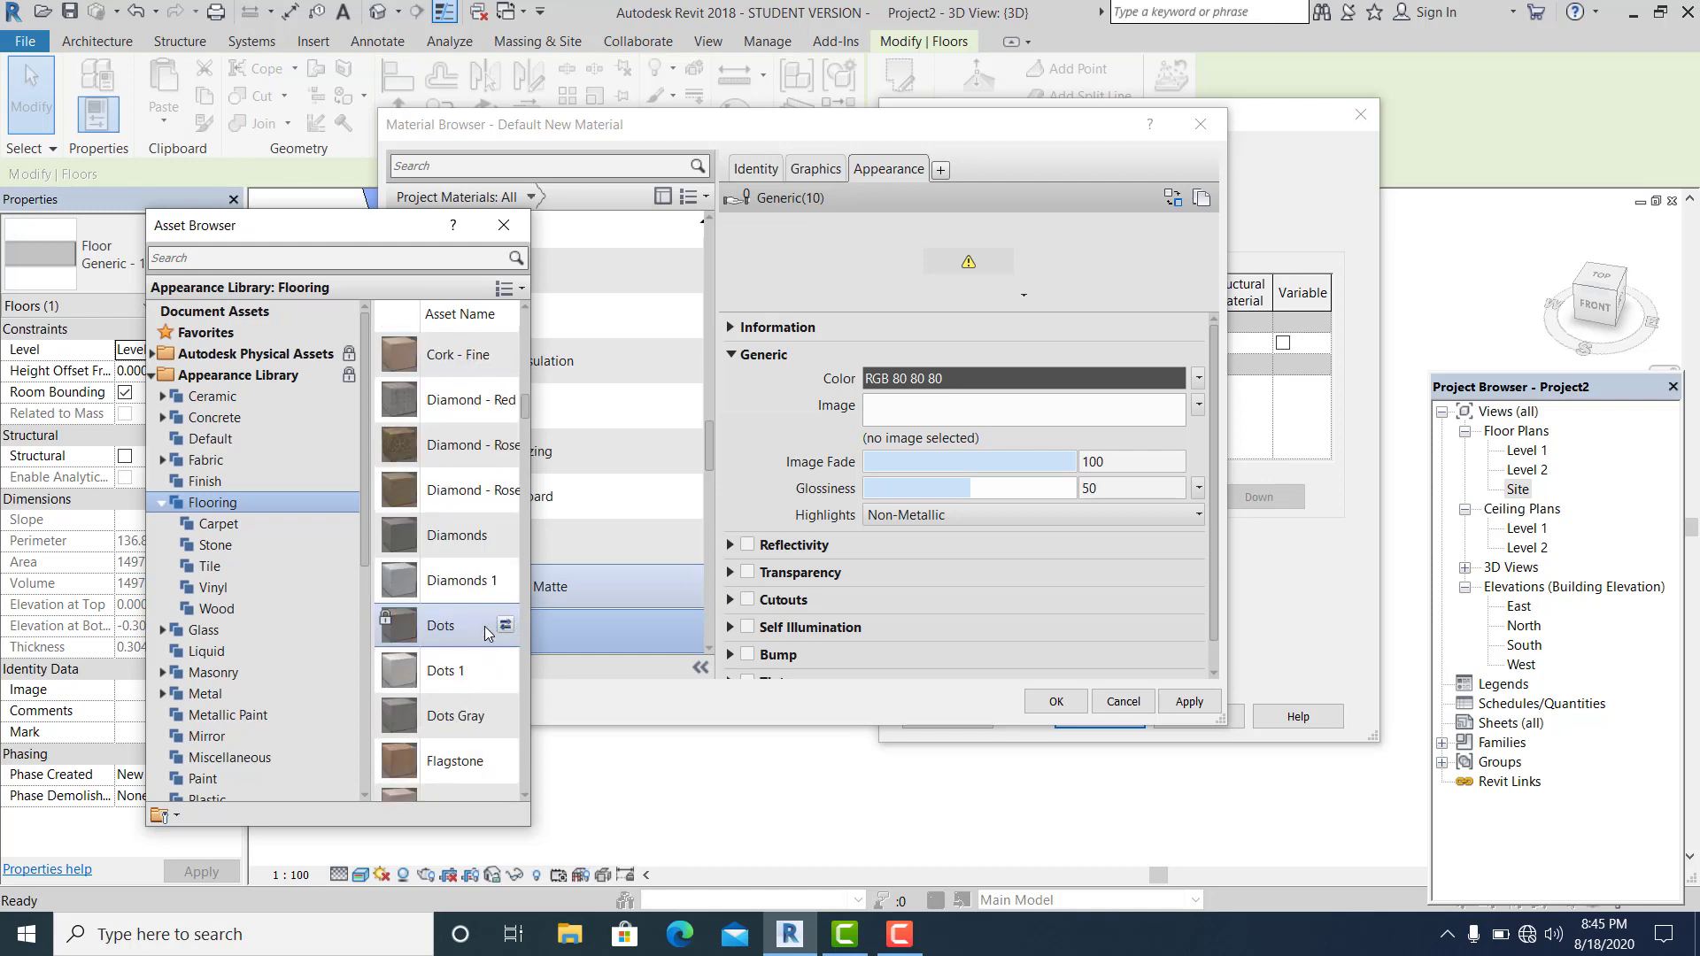
{"action": "scroll", "coordinate": [486, 700], "scroll_direction": "down", "scroll_amount": 2}
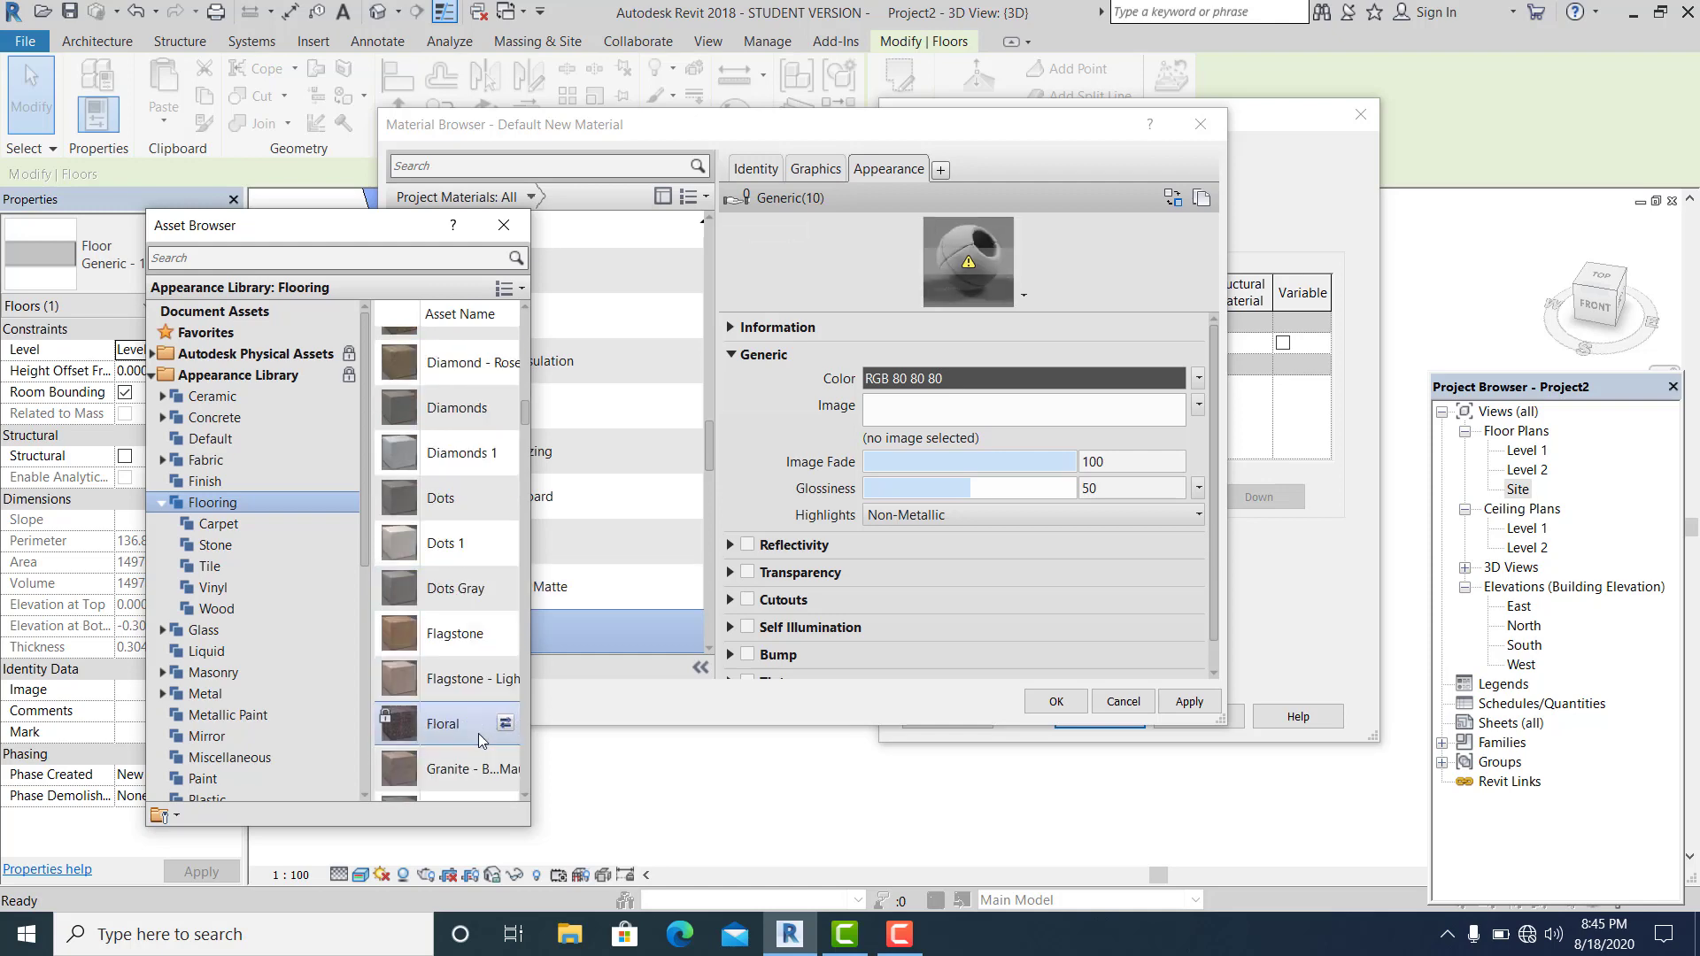
{"action": "double_click", "coordinate": [477, 684]}
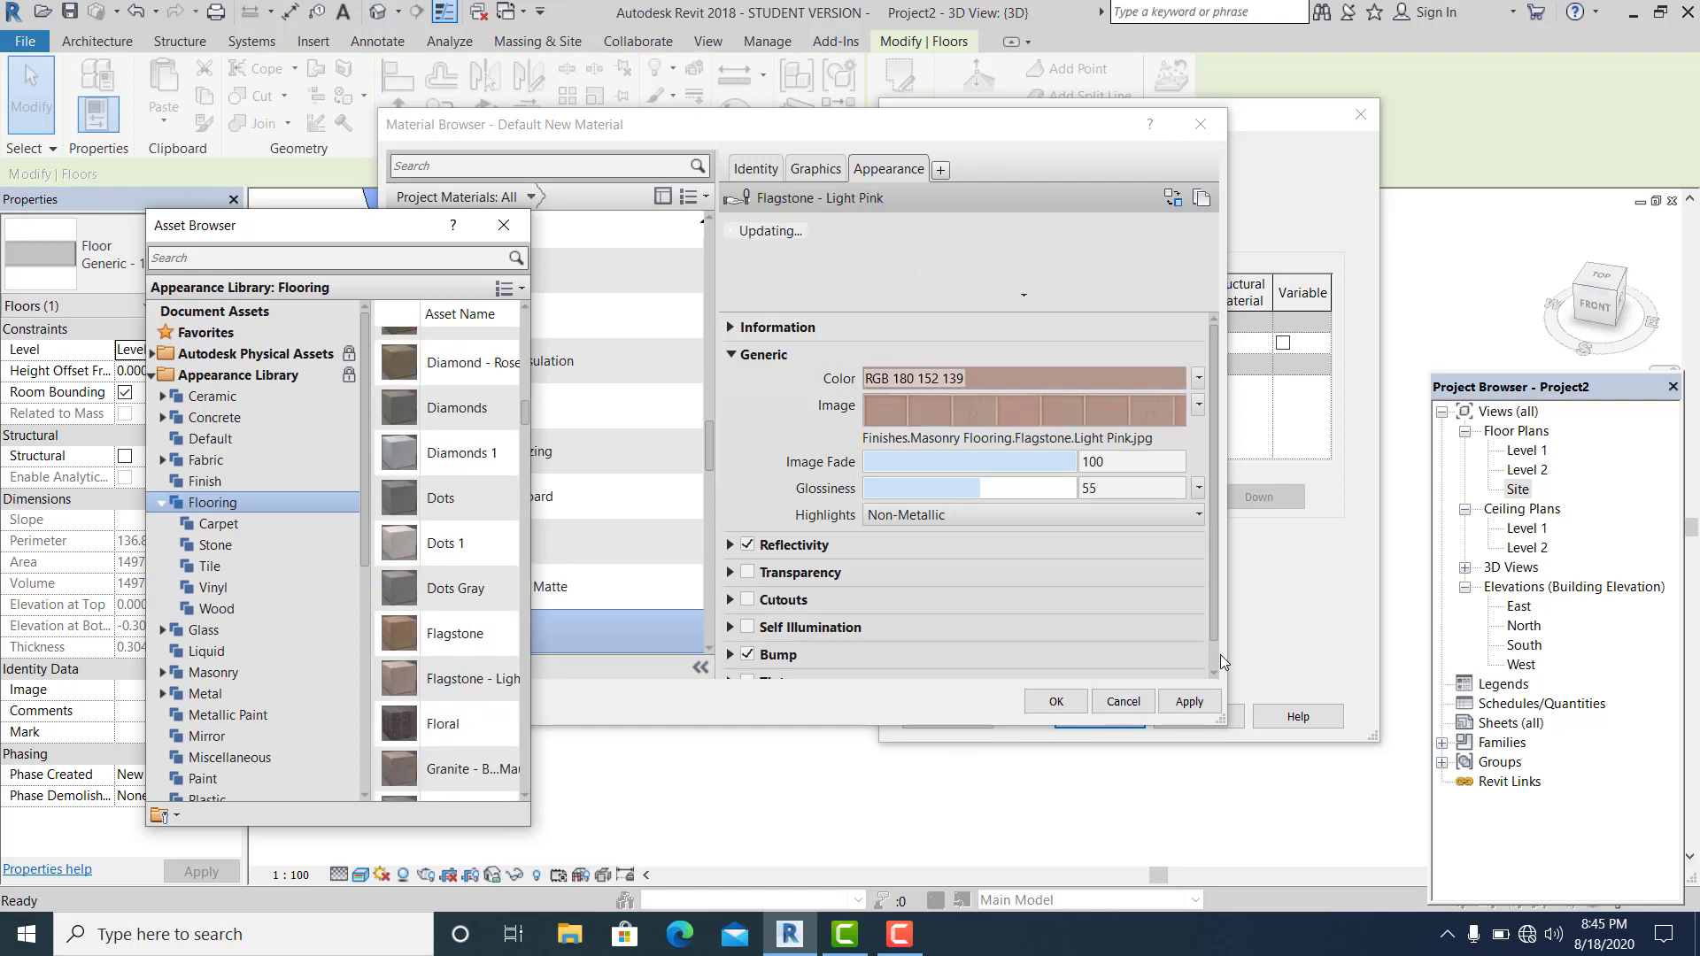
{"action": "left_click", "coordinate": [1189, 702]}
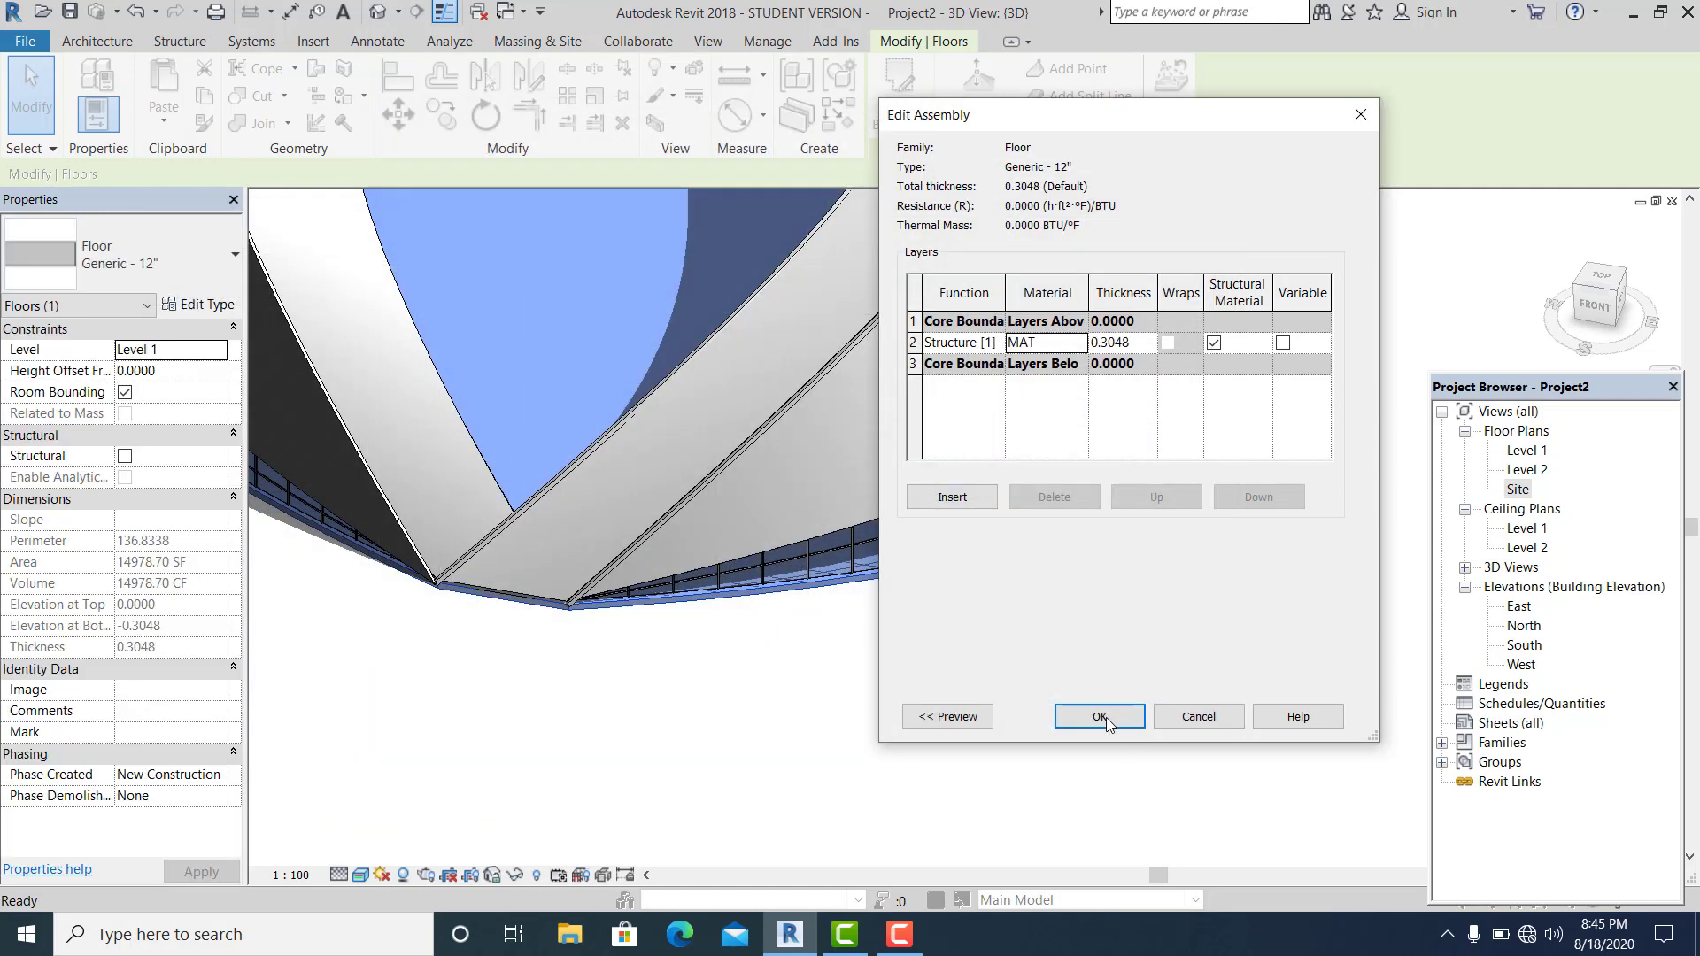
{"action": "left_click", "coordinate": [1098, 718]}
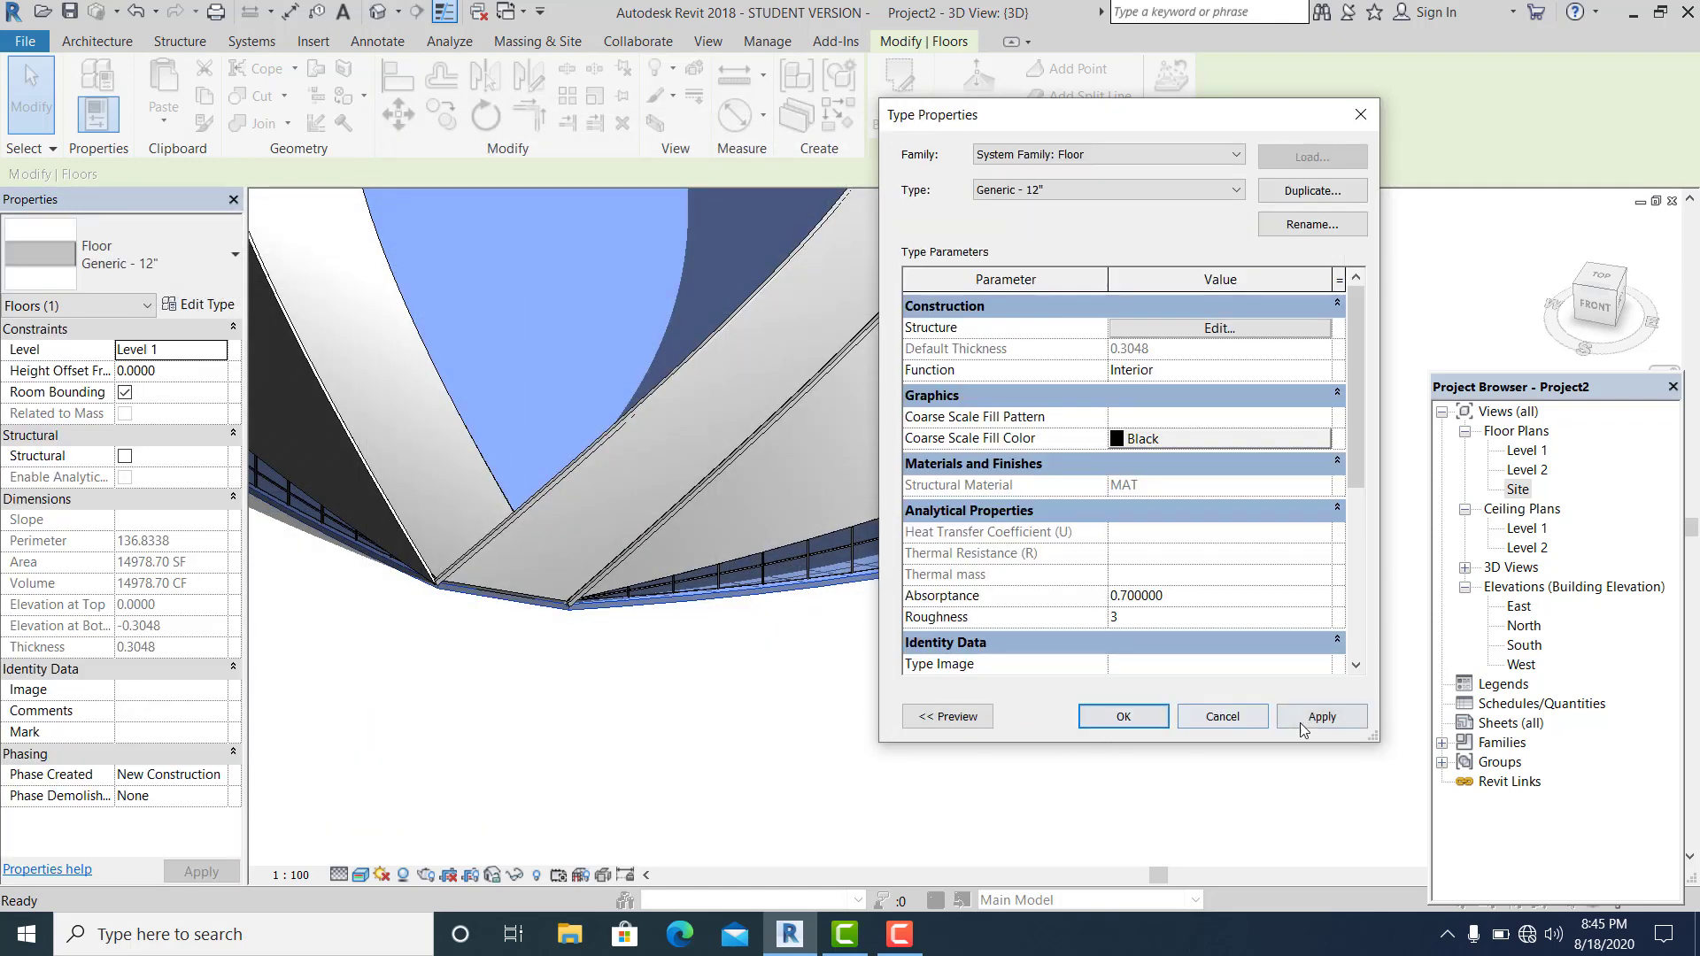
{"action": "left_click", "coordinate": [1121, 717]}
{"action": "left_click", "coordinate": [930, 729]}
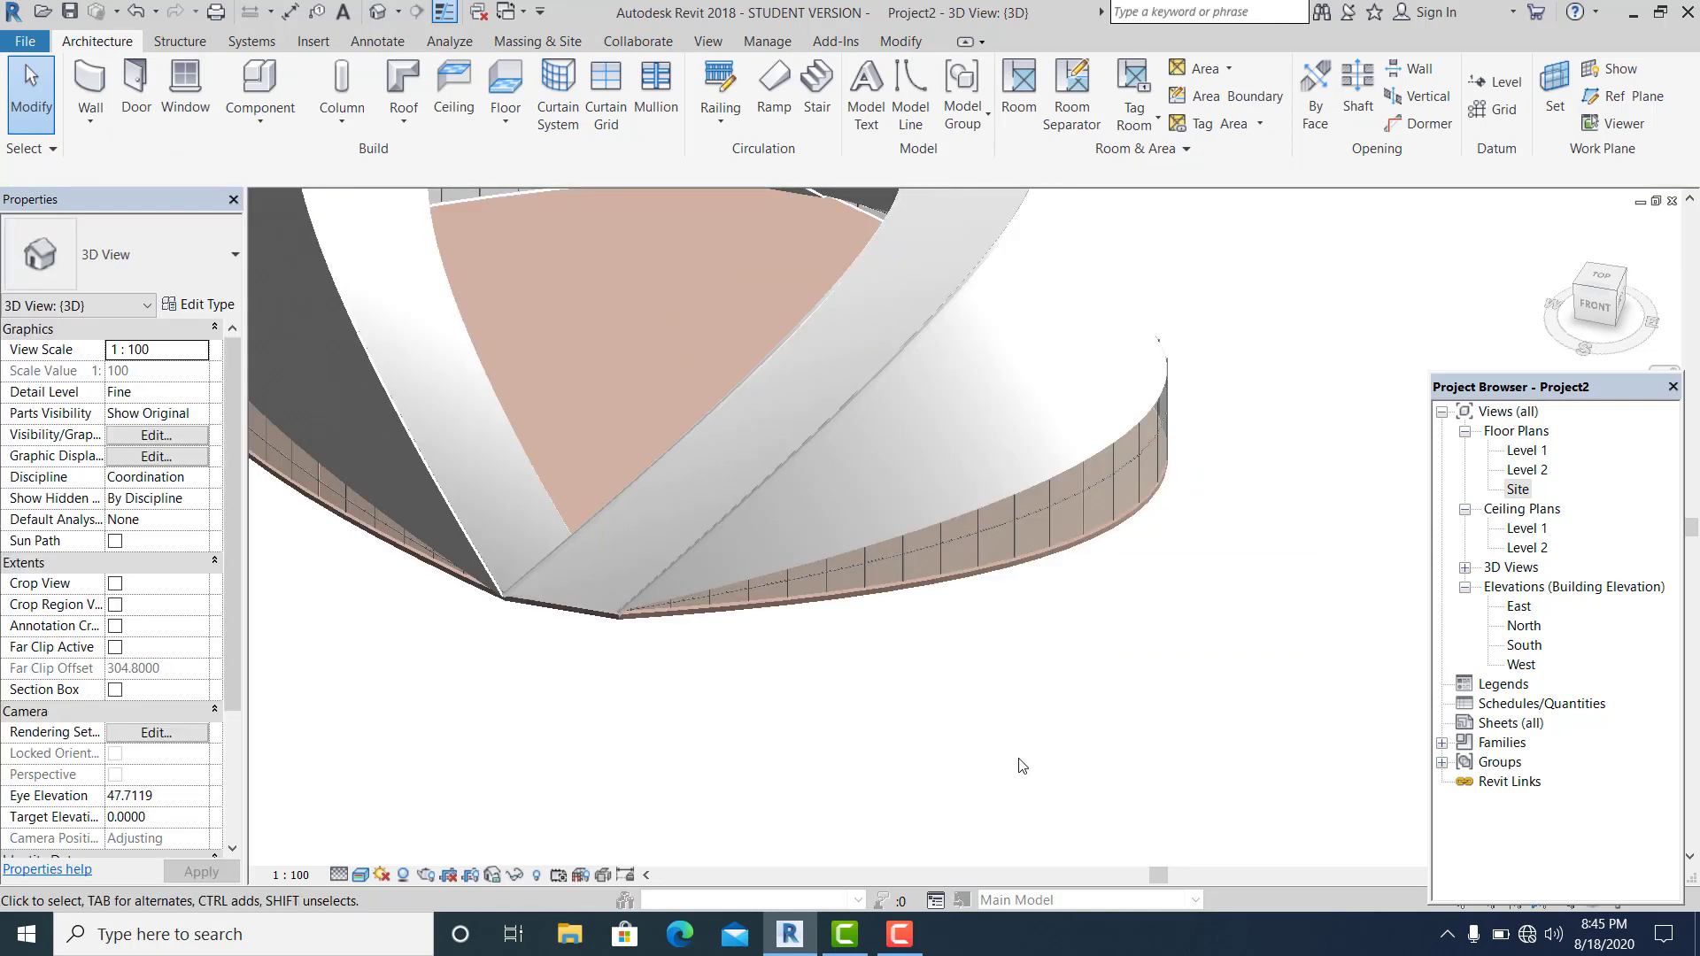
Open the South elevation and set its detail level to Fine and its visual style to Wireframe
{"action": "scroll", "coordinate": [1009, 764], "scroll_direction": "down", "scroll_amount": 3}
{"action": "middle_click_drag", "start_coordinate": [989, 773], "coordinate": [693, 689], "text": "shift"}
{"action": "scroll", "coordinate": [693, 689], "scroll_direction": "up", "scroll_amount": 2}
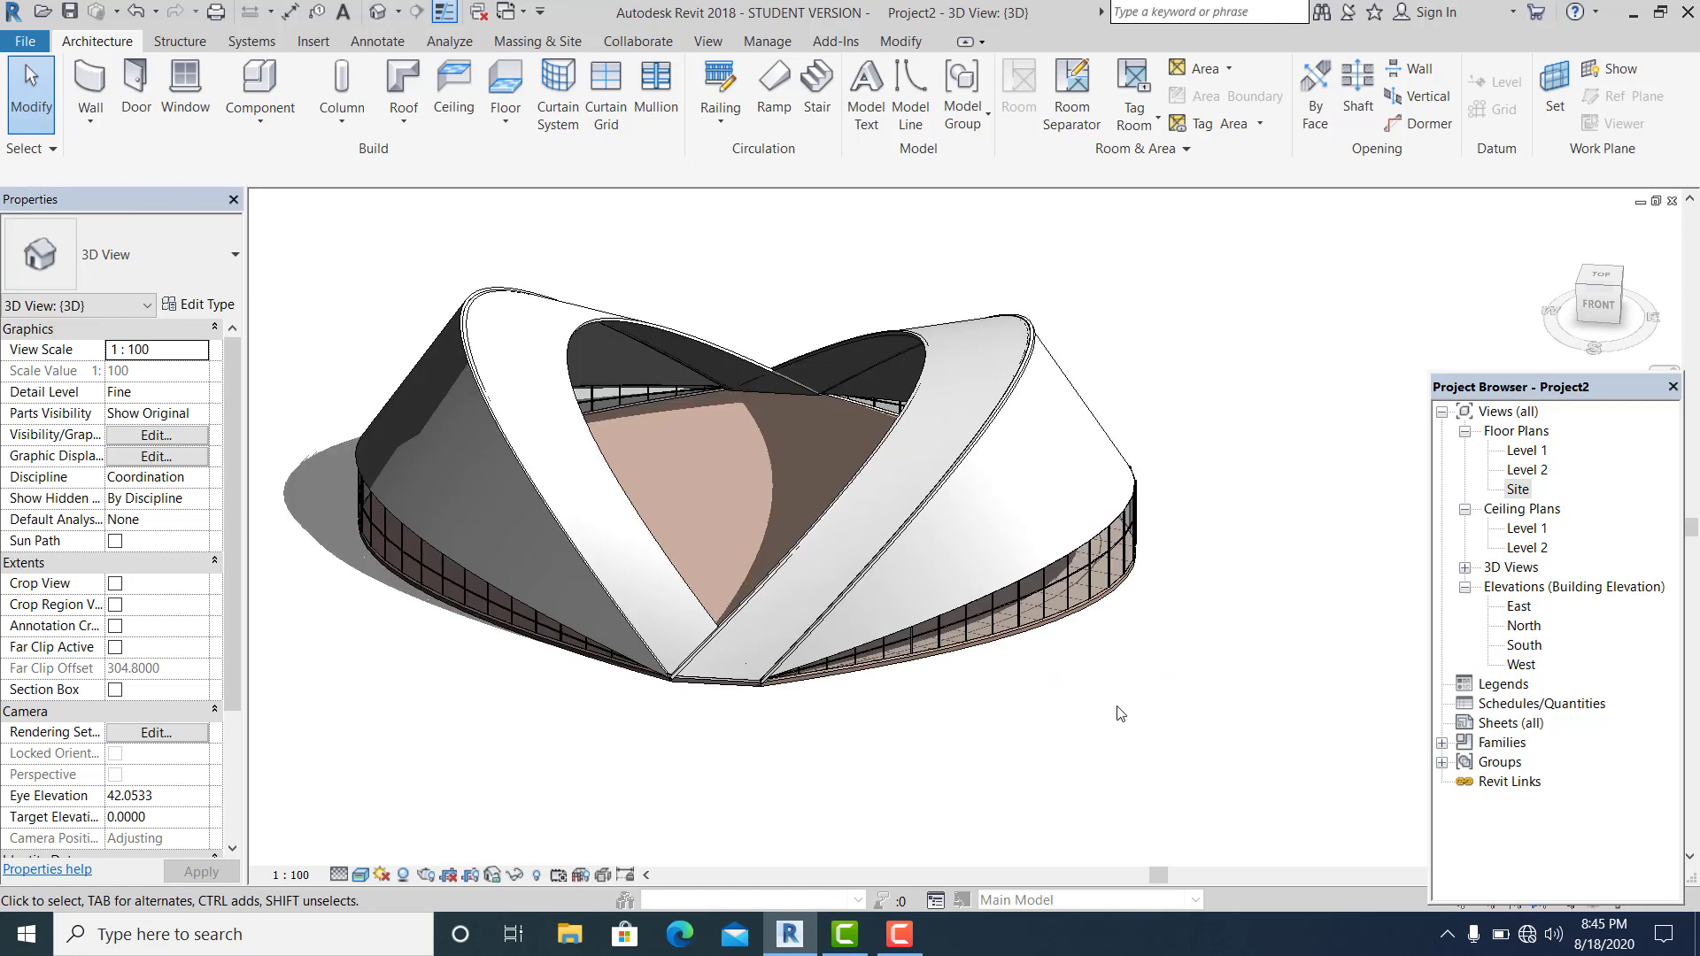
{"action": "double_click", "coordinate": [1525, 646]}
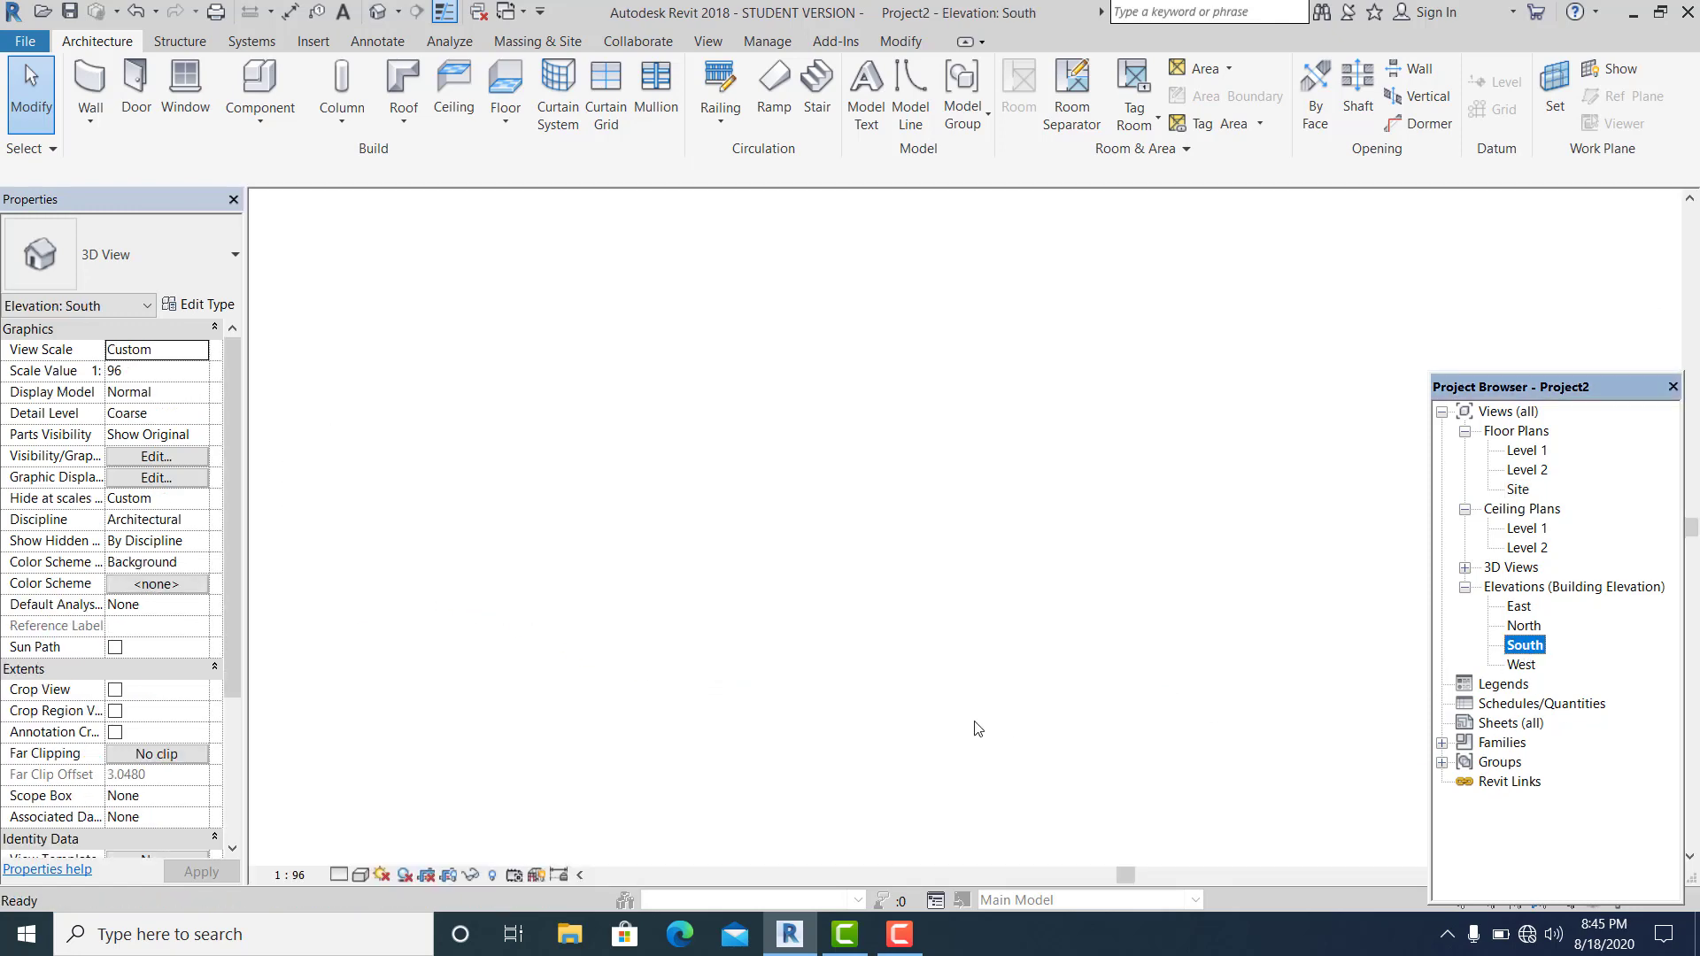
{"action": "scroll", "coordinate": [652, 709], "scroll_direction": "down", "scroll_amount": 1}
{"action": "scroll", "coordinate": [652, 708], "scroll_direction": "up", "scroll_amount": 5}
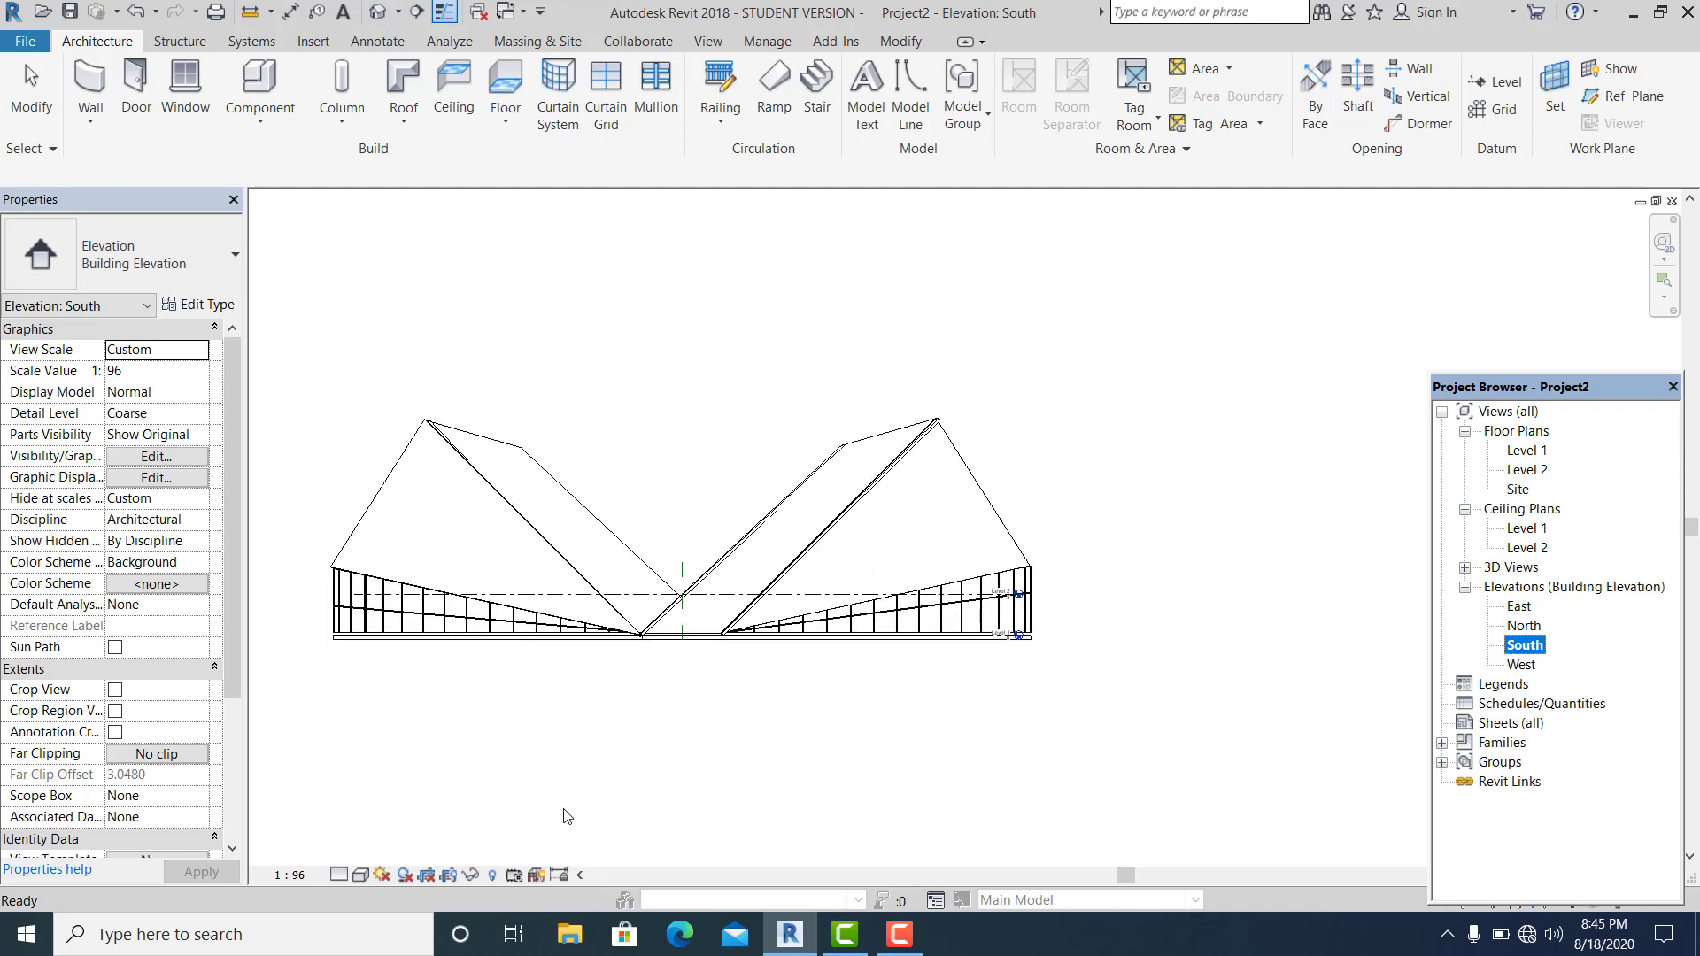
{"action": "left_click", "coordinate": [346, 878]}
{"action": "left_click", "coordinate": [370, 852]}
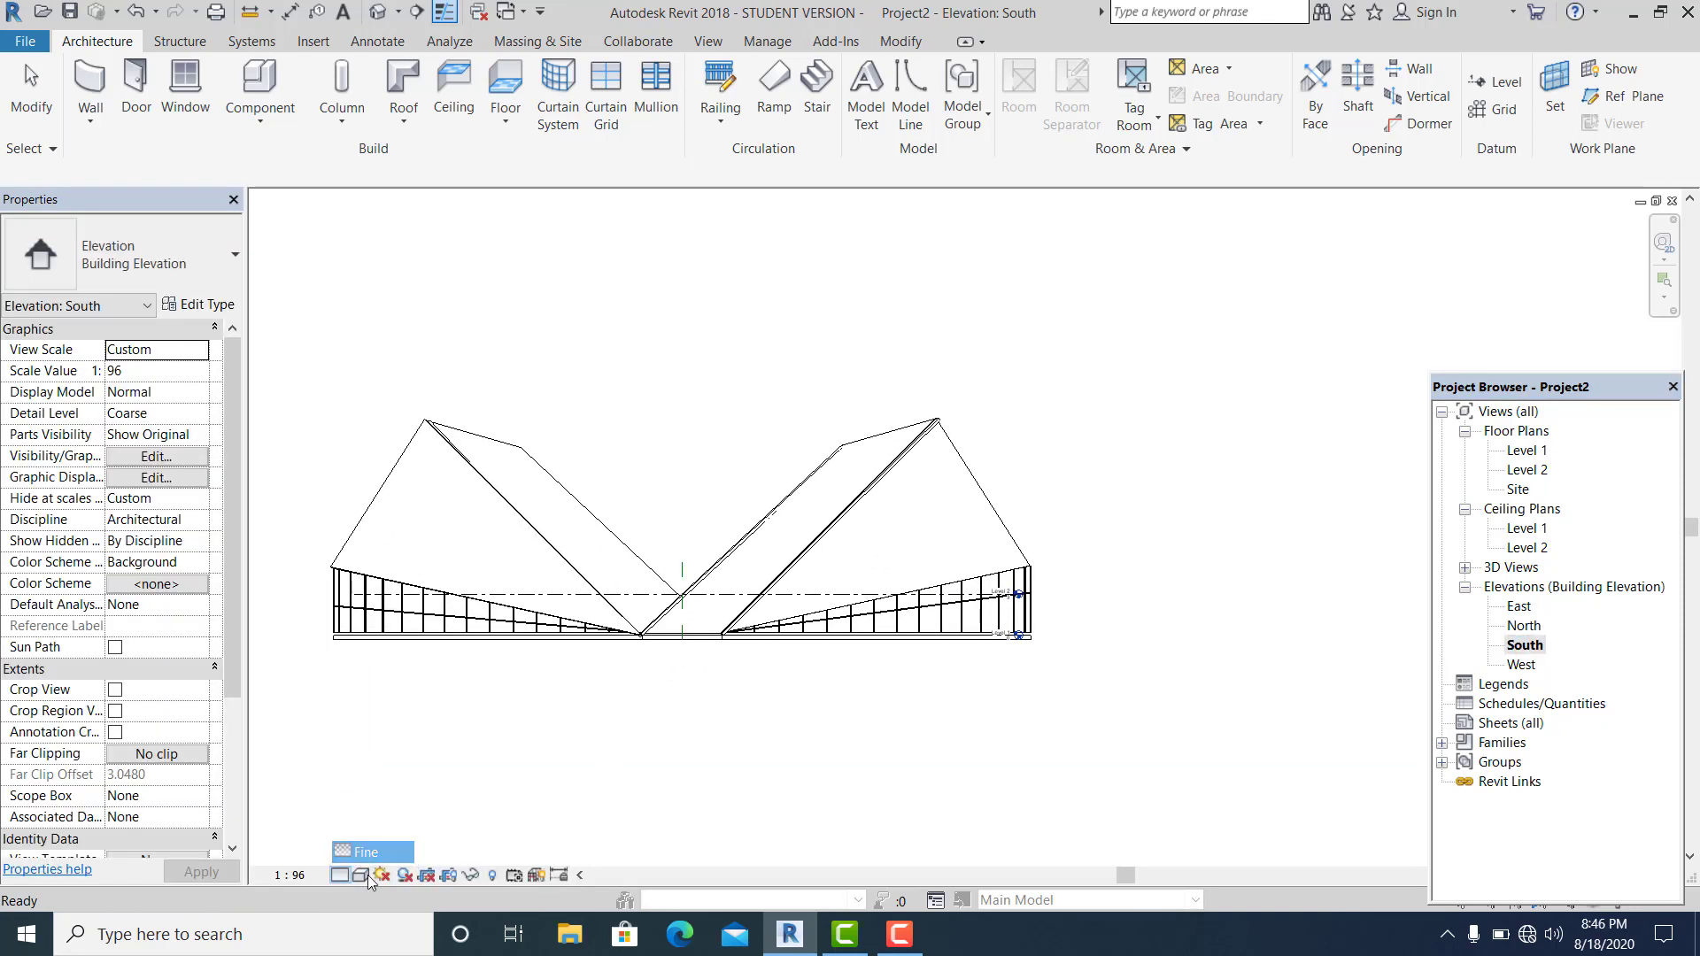
{"action": "left_click", "coordinate": [361, 876]}
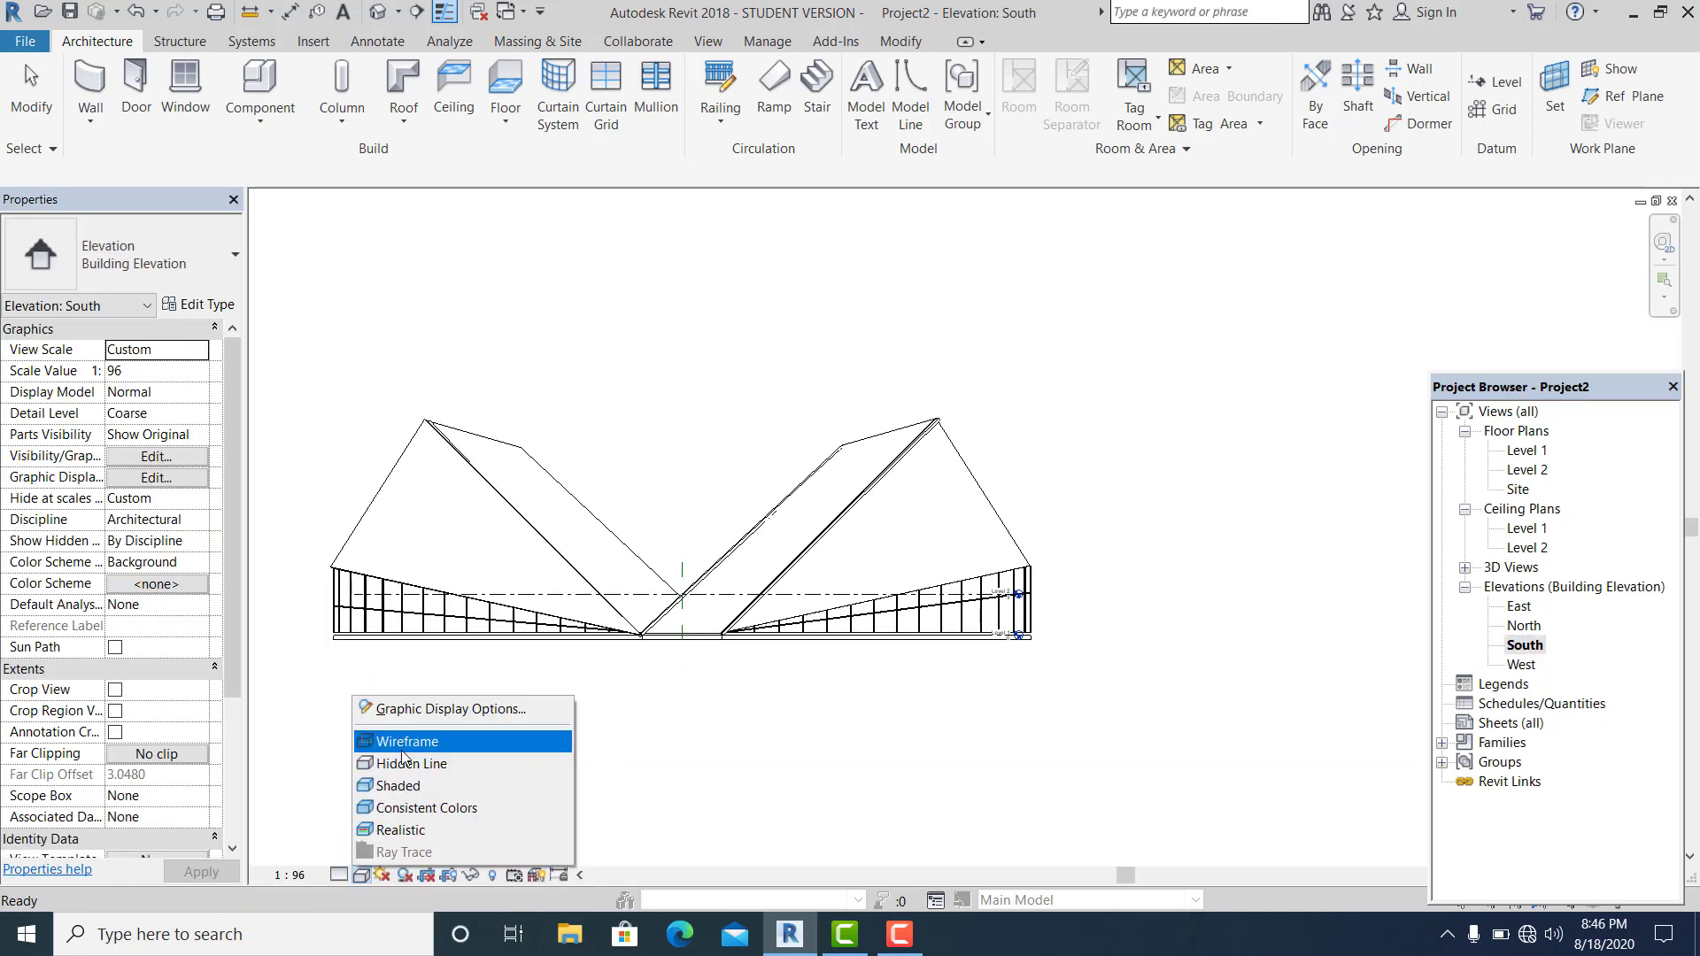
{"action": "left_click", "coordinate": [403, 744]}
Extend the east ends of the Level 1 and Level 2 lines beyond the building so their heads clear the curtain system
{"action": "scroll", "coordinate": [841, 658], "scroll_direction": "up", "scroll_amount": 3}
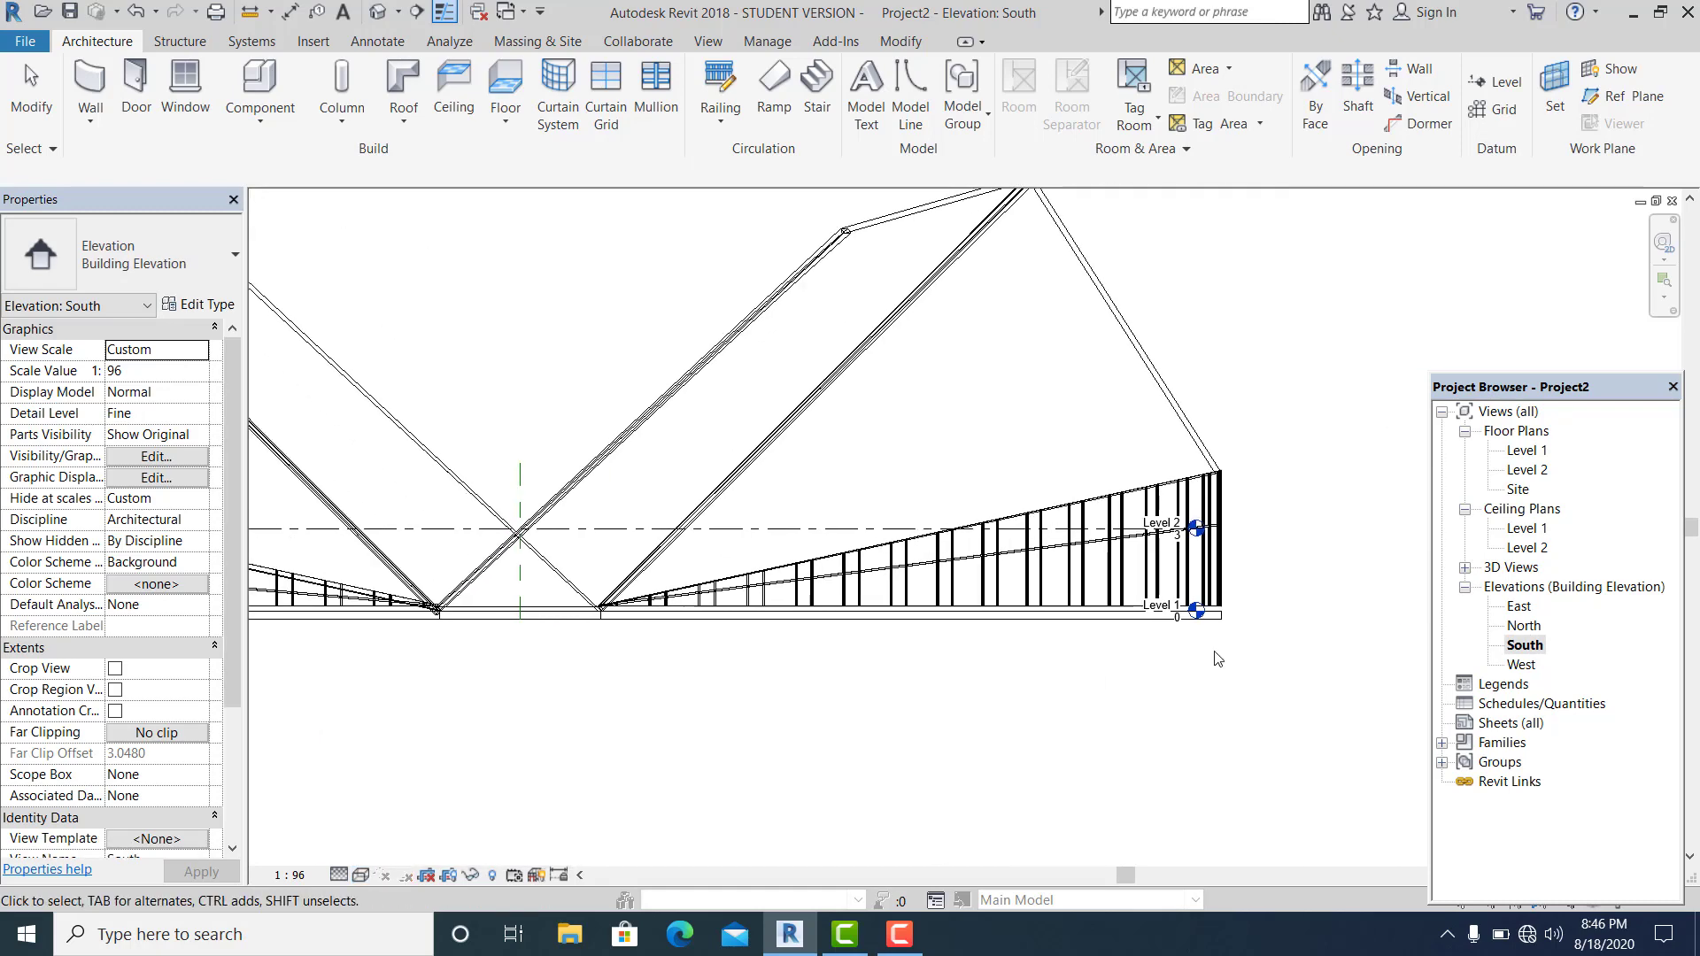
{"action": "scroll", "coordinate": [1177, 636], "scroll_direction": "up", "scroll_amount": 2}
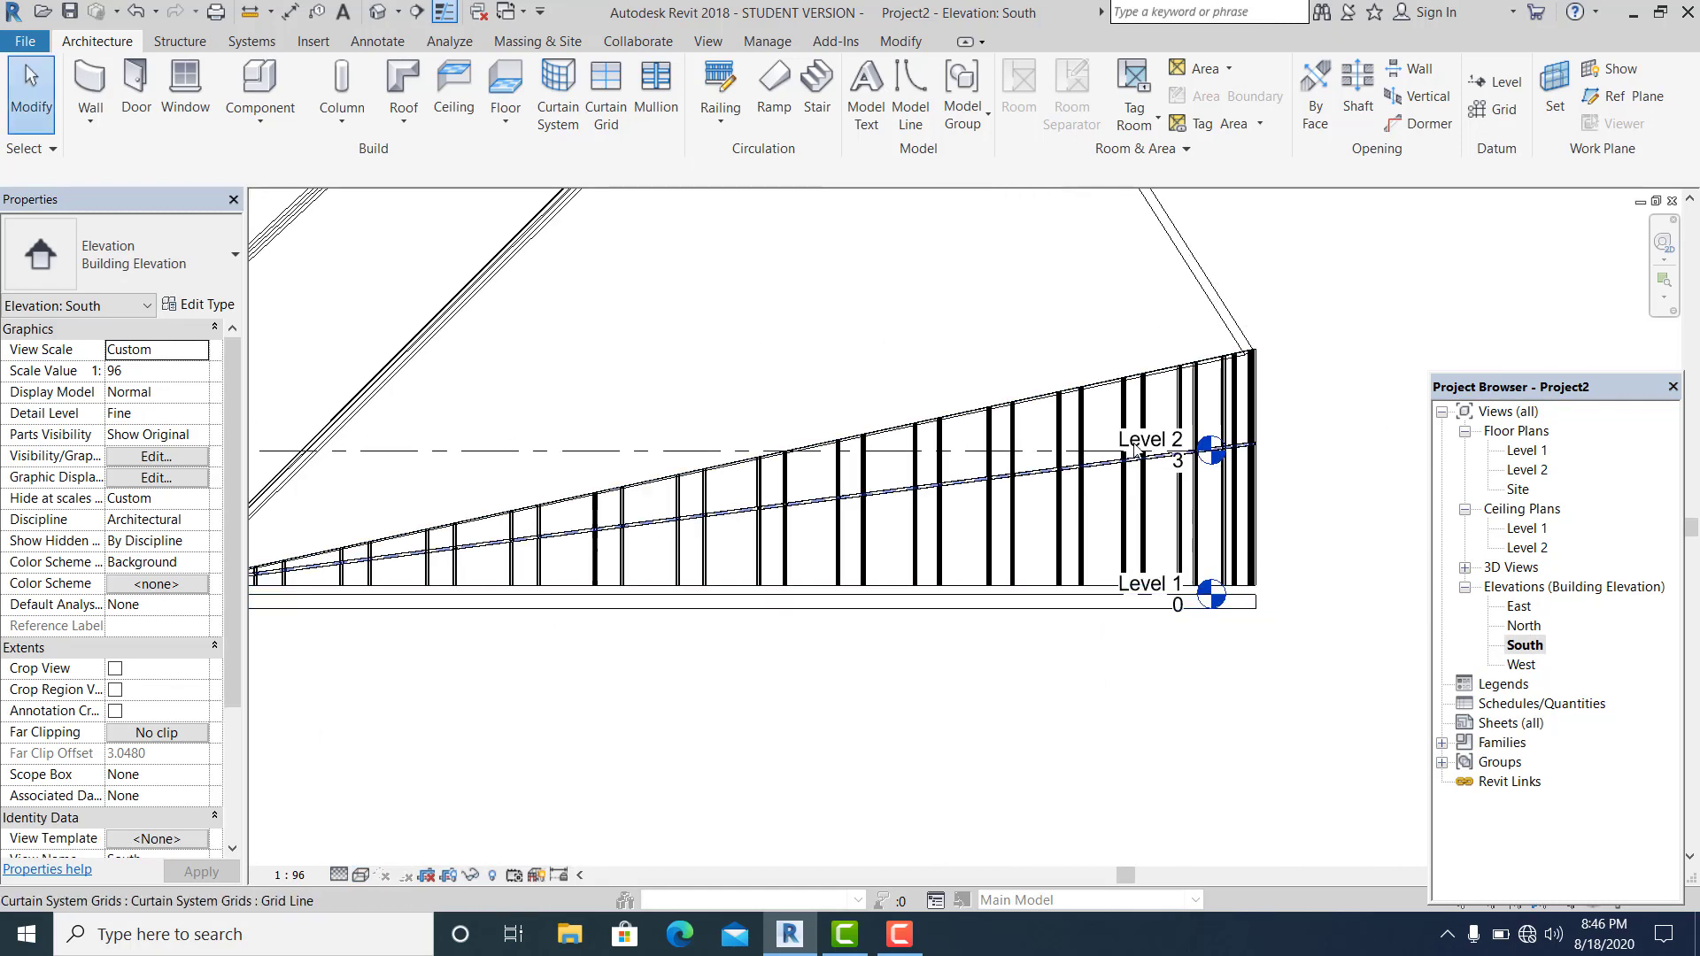
{"action": "left_click", "coordinate": [1162, 578]}
{"action": "middle_click_drag", "start_coordinate": [1162, 578], "coordinate": [979, 579]}
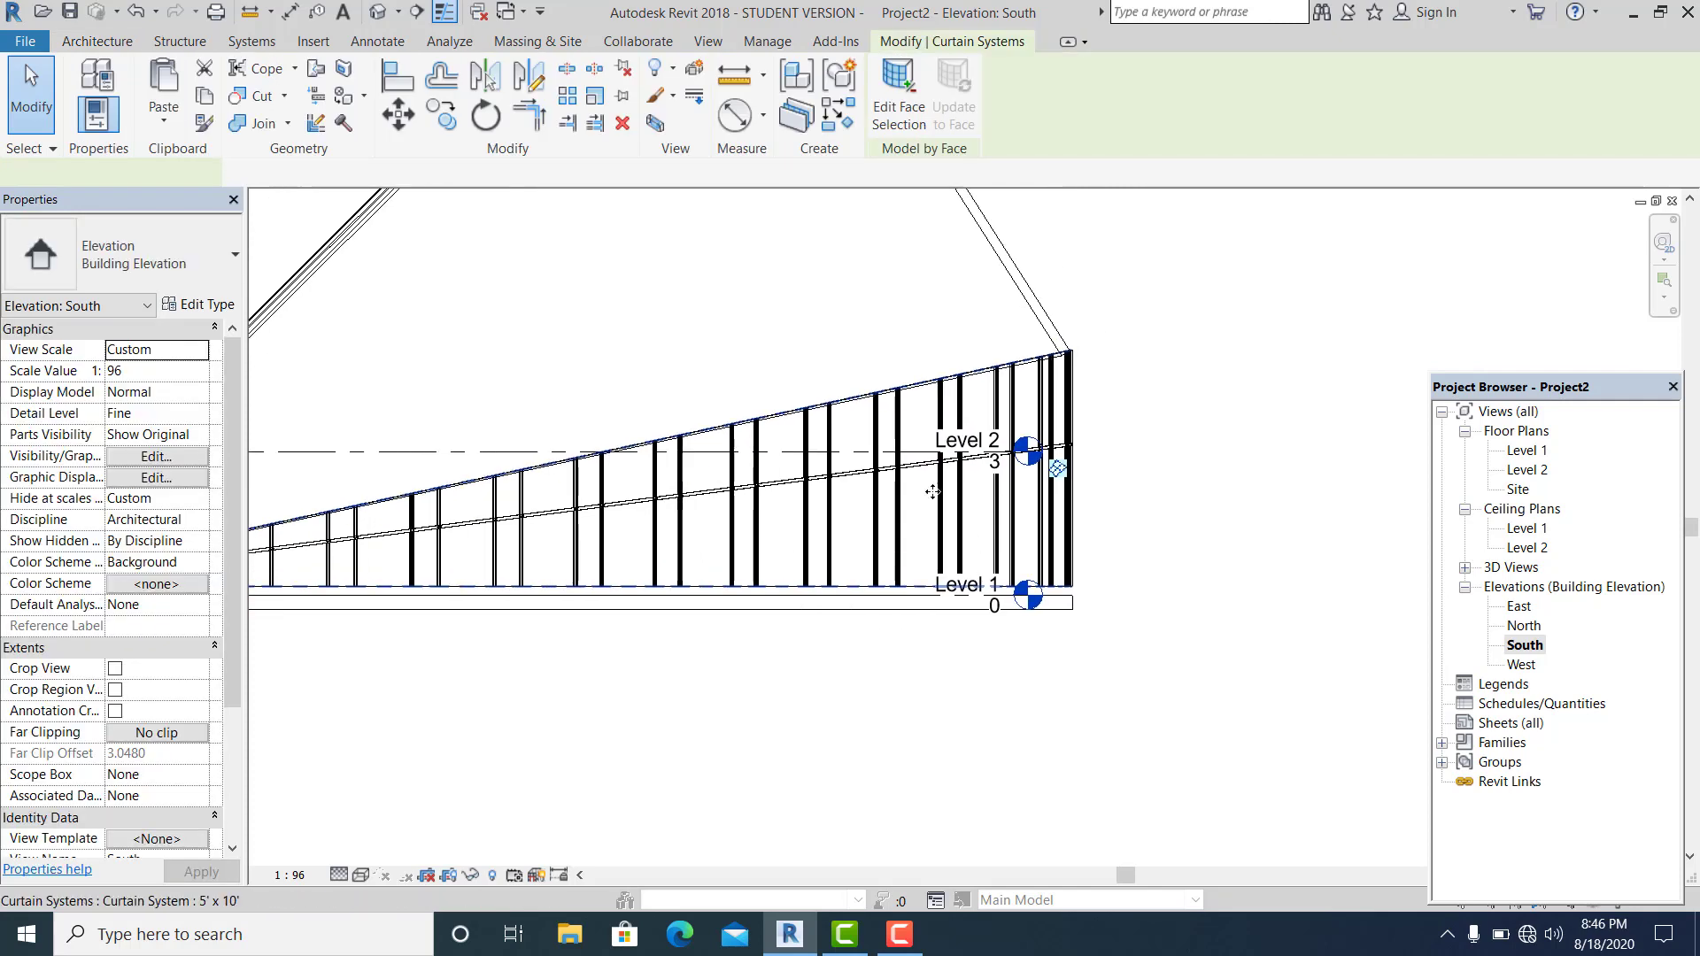
{"action": "left_click", "coordinate": [942, 464]}
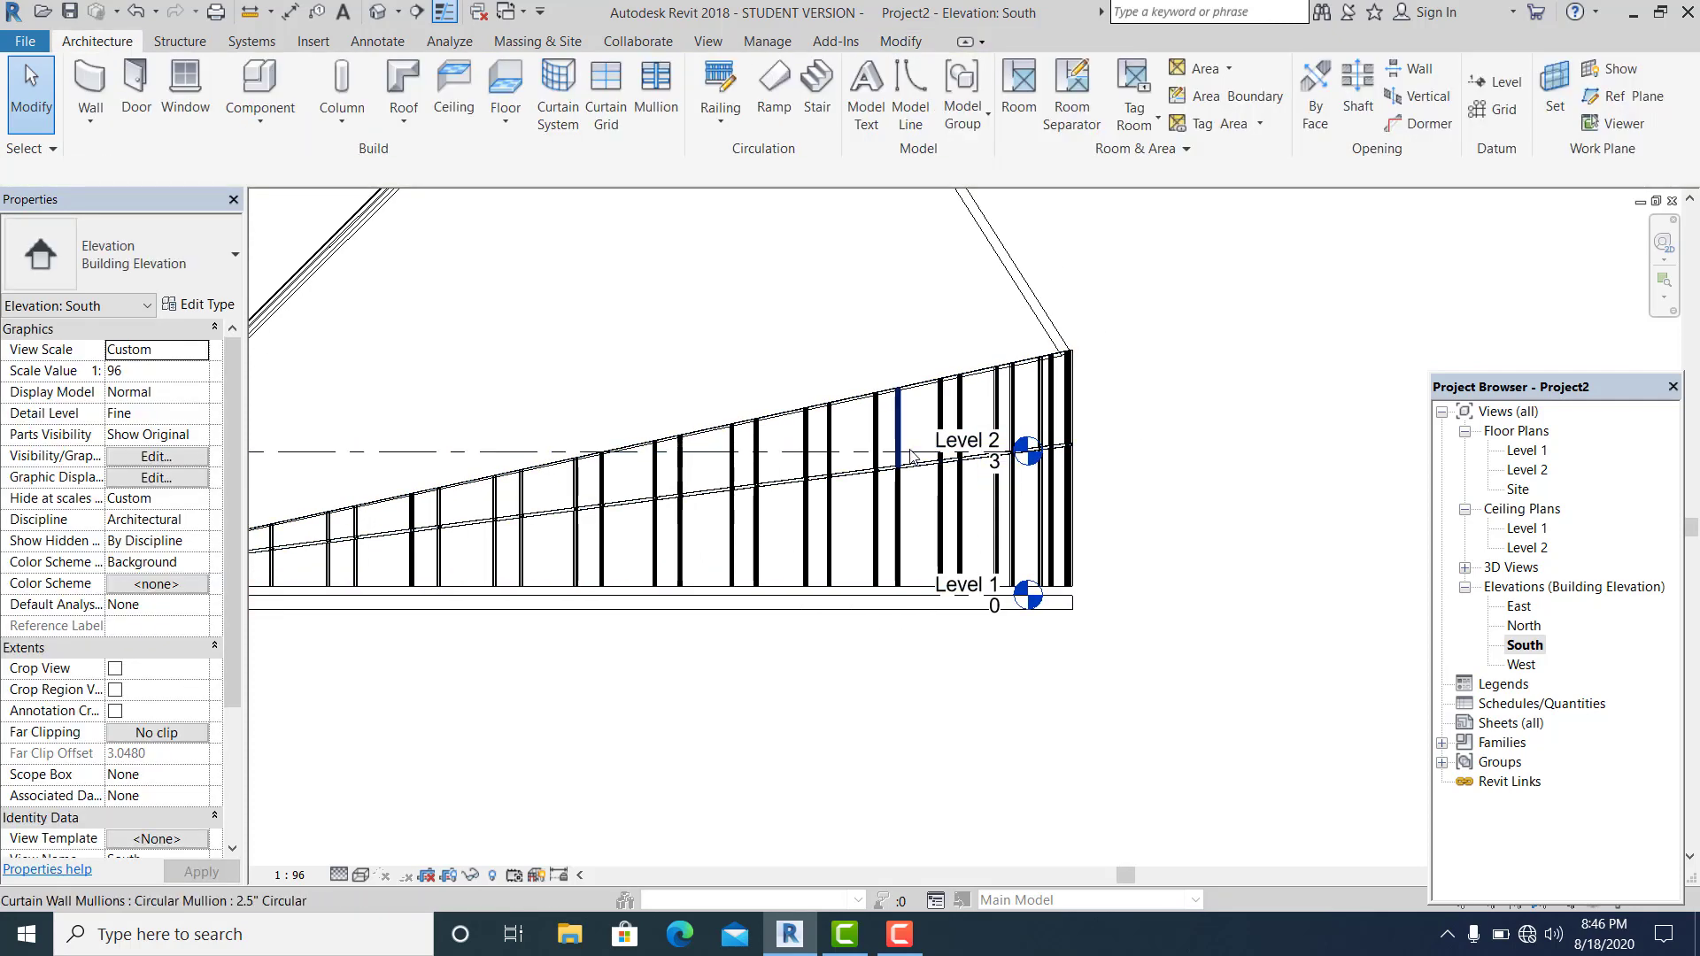
{"action": "left_click", "coordinate": [1034, 476]}
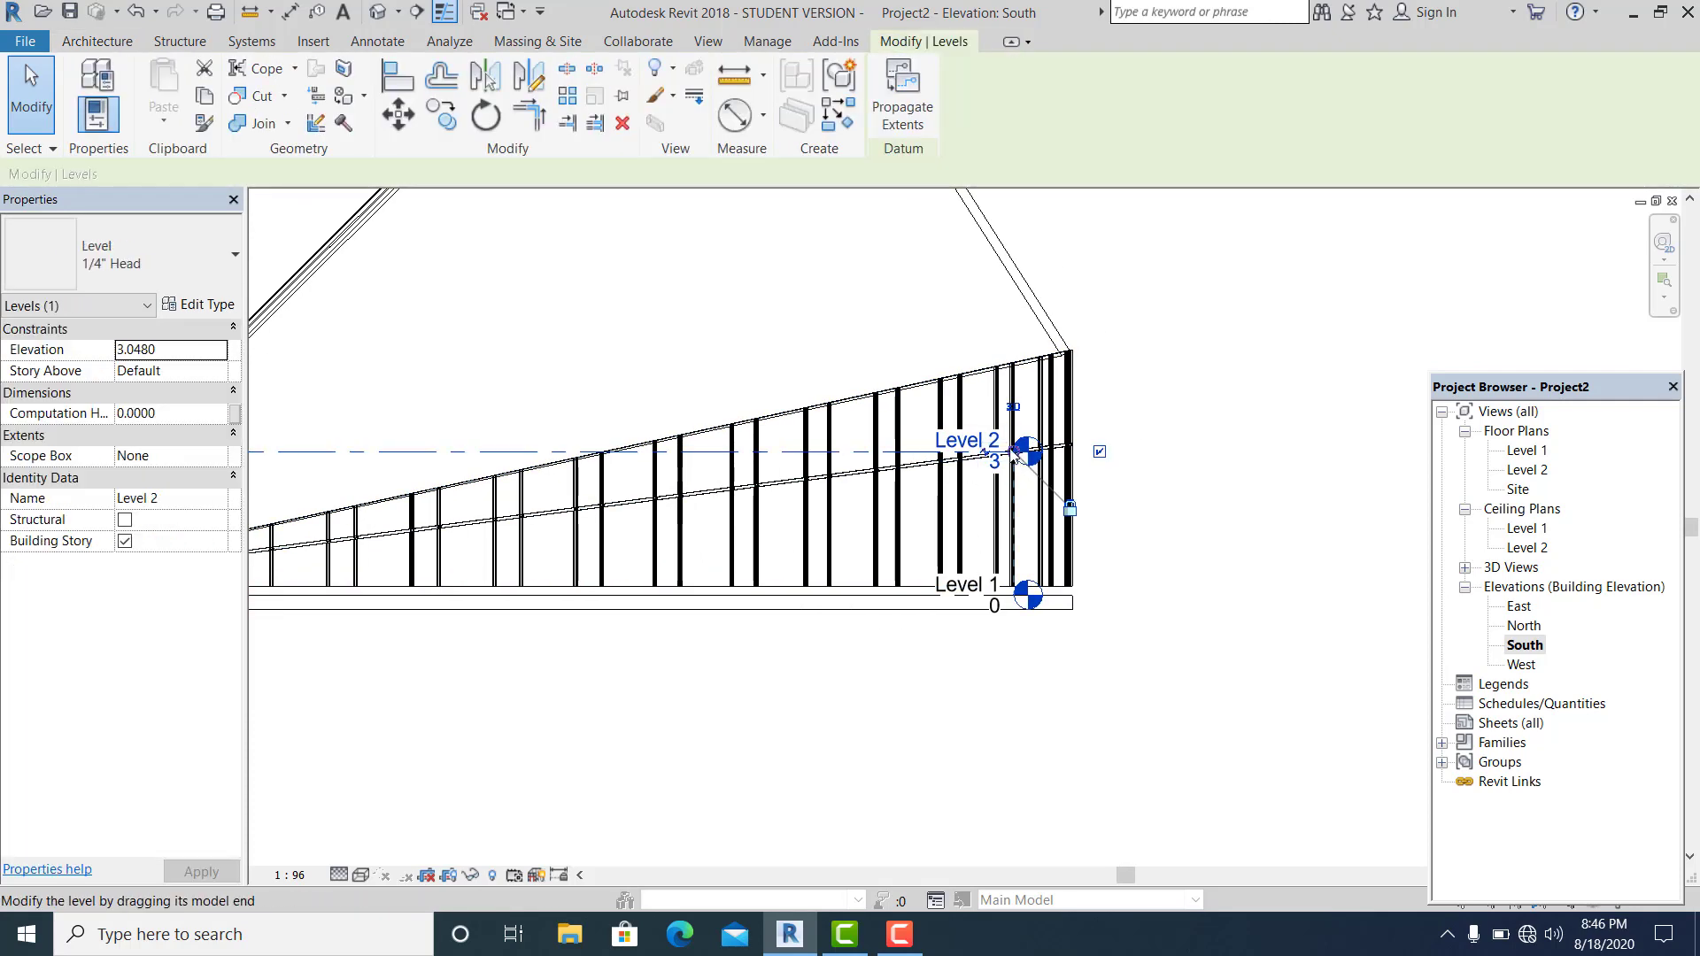
{"action": "left_click_drag", "start_coordinate": [1334, 457], "coordinate": [1330, 454]}
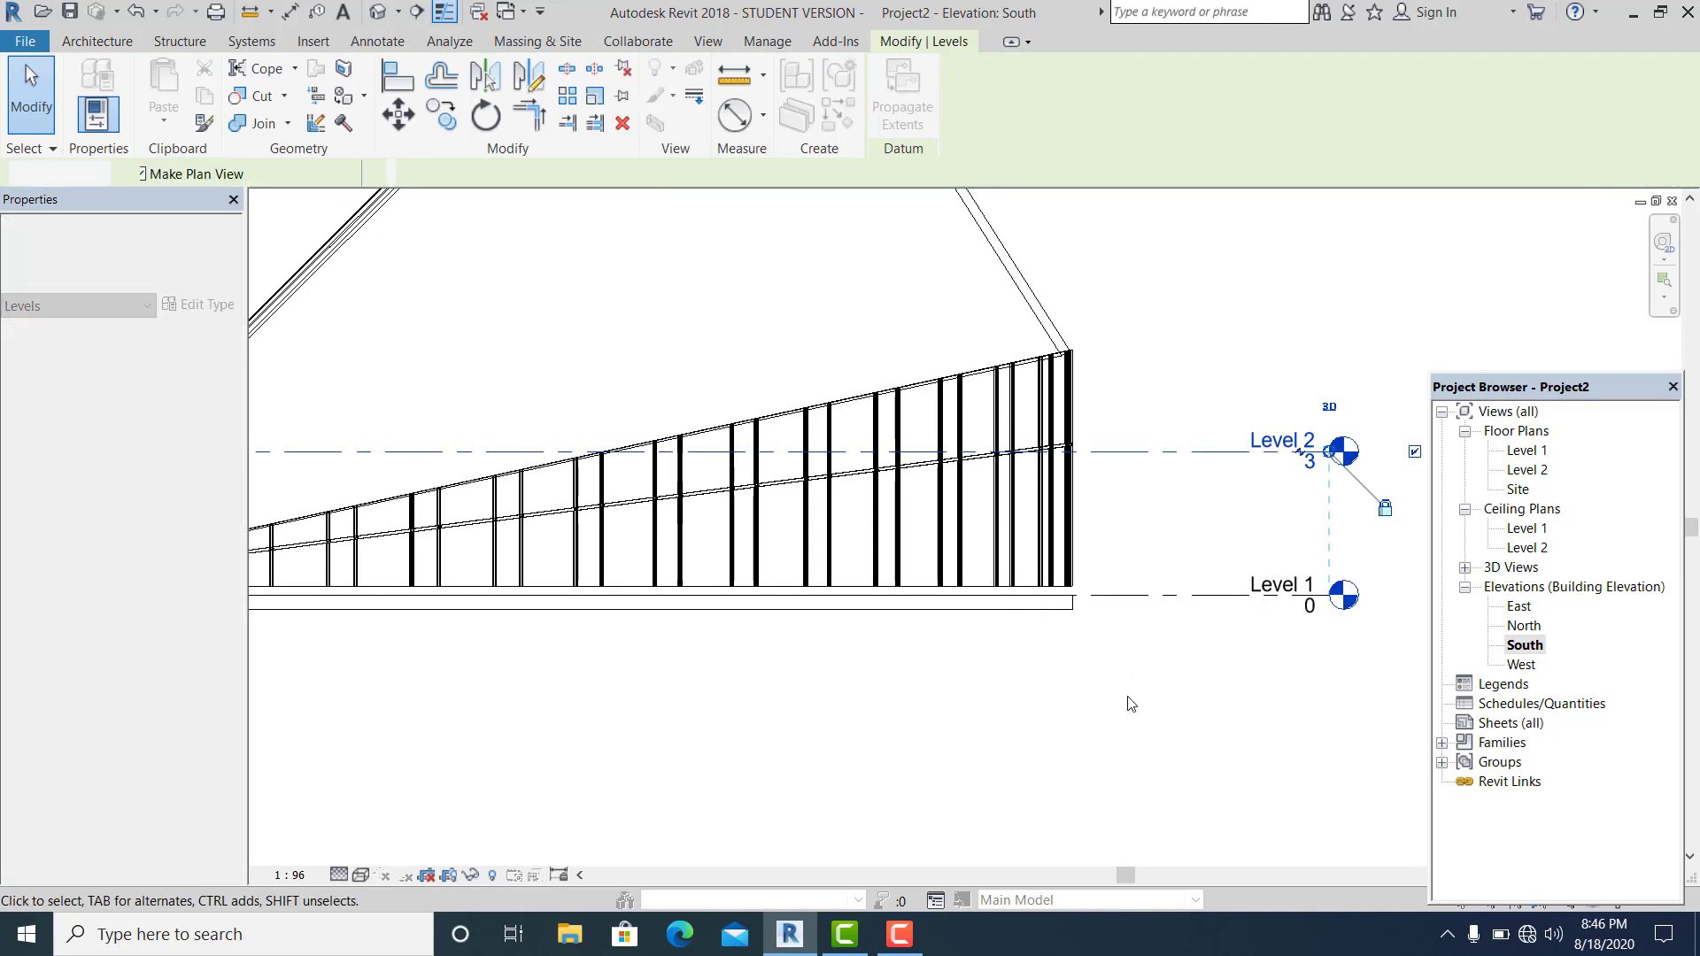
{"action": "left_click", "coordinate": [1131, 702]}
Create a level similar to Level 1, about 0.8 m below it, spanning from the building's west end to the existing level heads
{"action": "scroll", "coordinate": [1120, 702], "scroll_direction": "down", "scroll_amount": 1}
{"action": "scroll", "coordinate": [1098, 713], "scroll_direction": "up", "scroll_amount": 1}
{"action": "left_click", "coordinate": [1150, 588]}
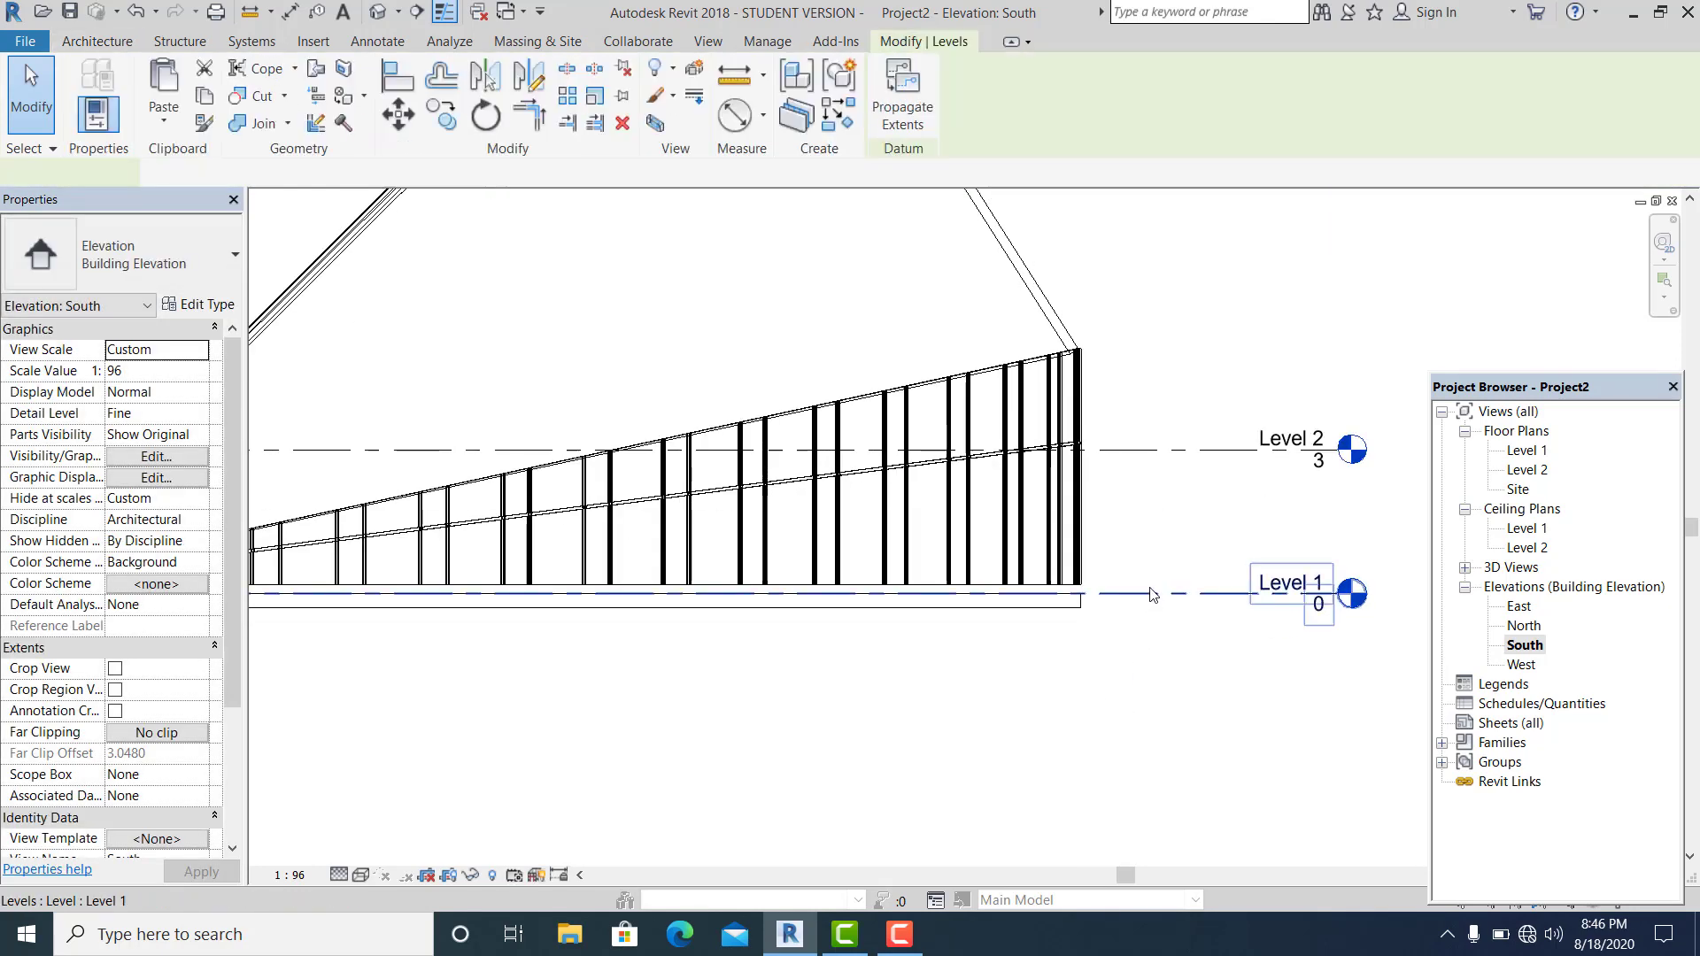
{"action": "right_click", "coordinate": [1149, 588]}
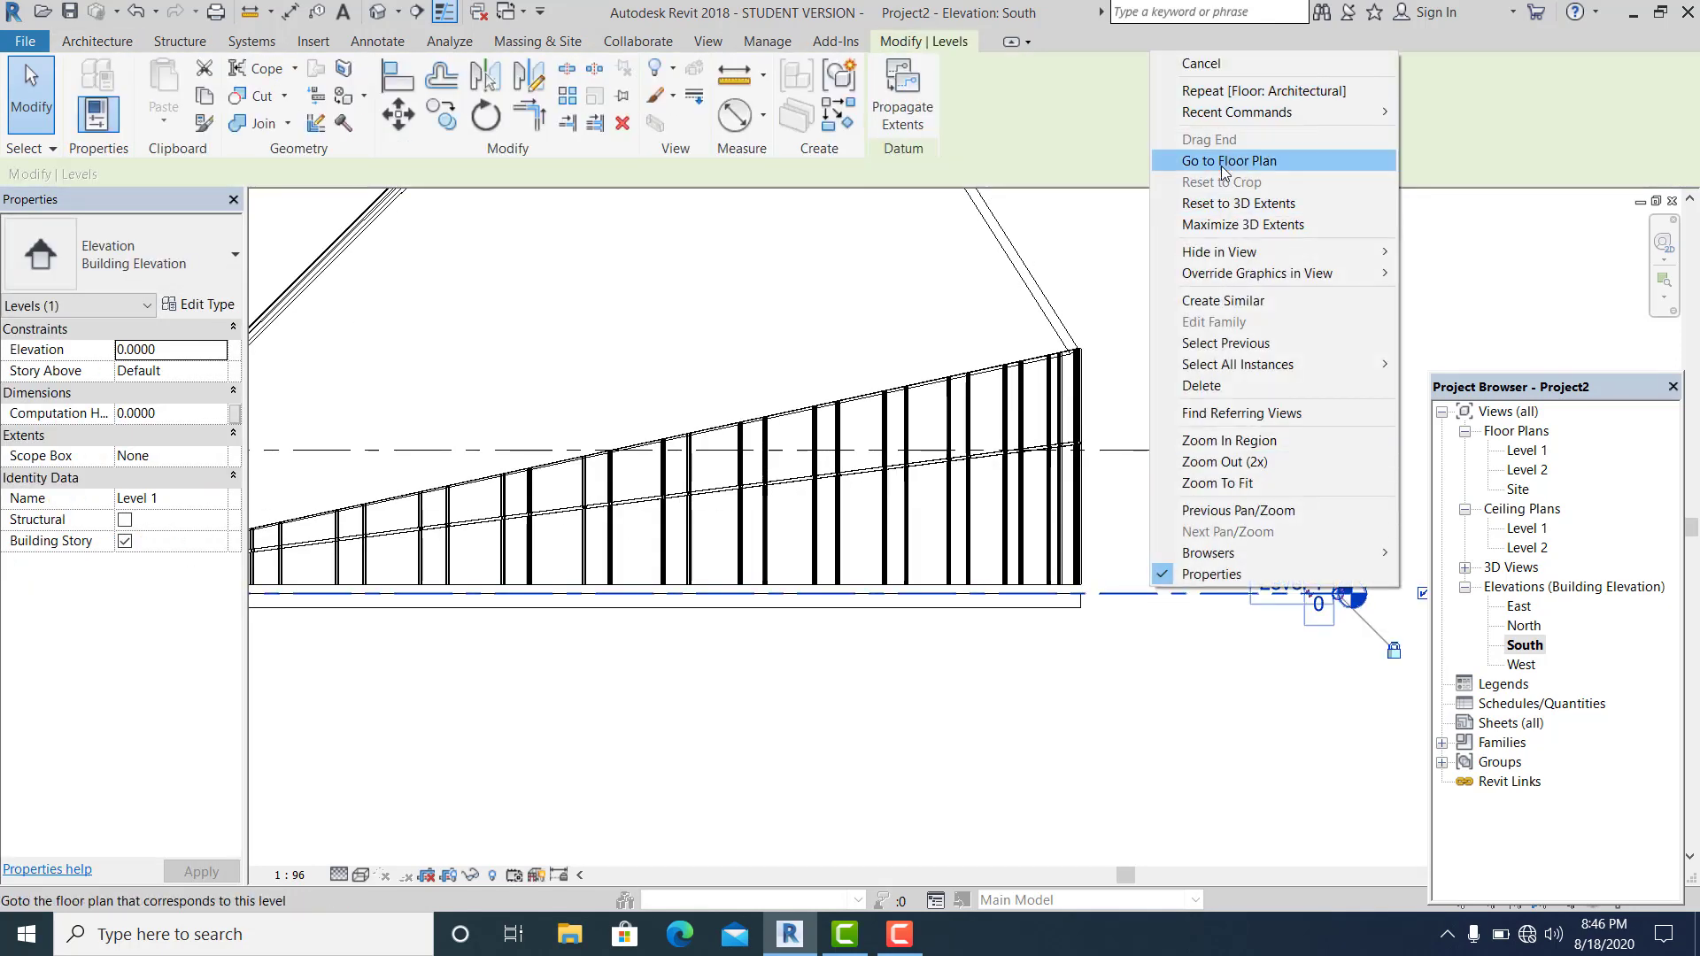
{"action": "left_click", "coordinate": [1223, 300]}
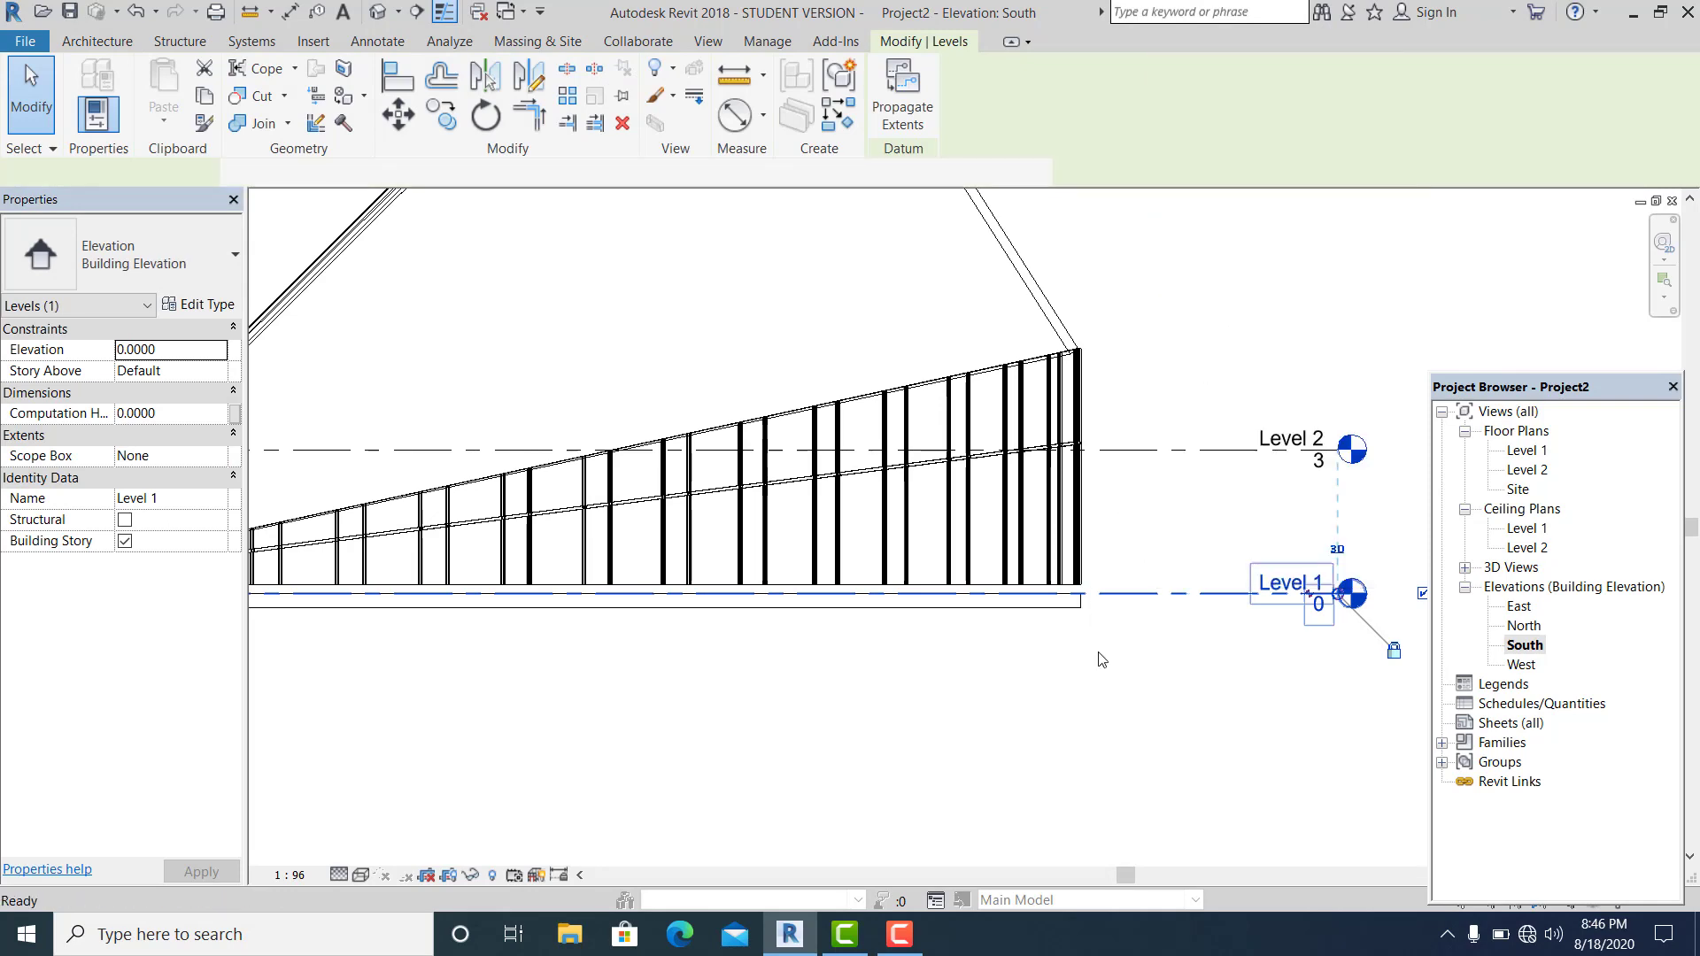
{"action": "scroll", "coordinate": [1098, 651], "scroll_direction": "down", "scroll_amount": 2}
{"action": "scroll", "coordinate": [1093, 668], "scroll_direction": "down", "scroll_amount": 2}
{"action": "scroll", "coordinate": [658, 626], "scroll_direction": "up", "scroll_amount": 2}
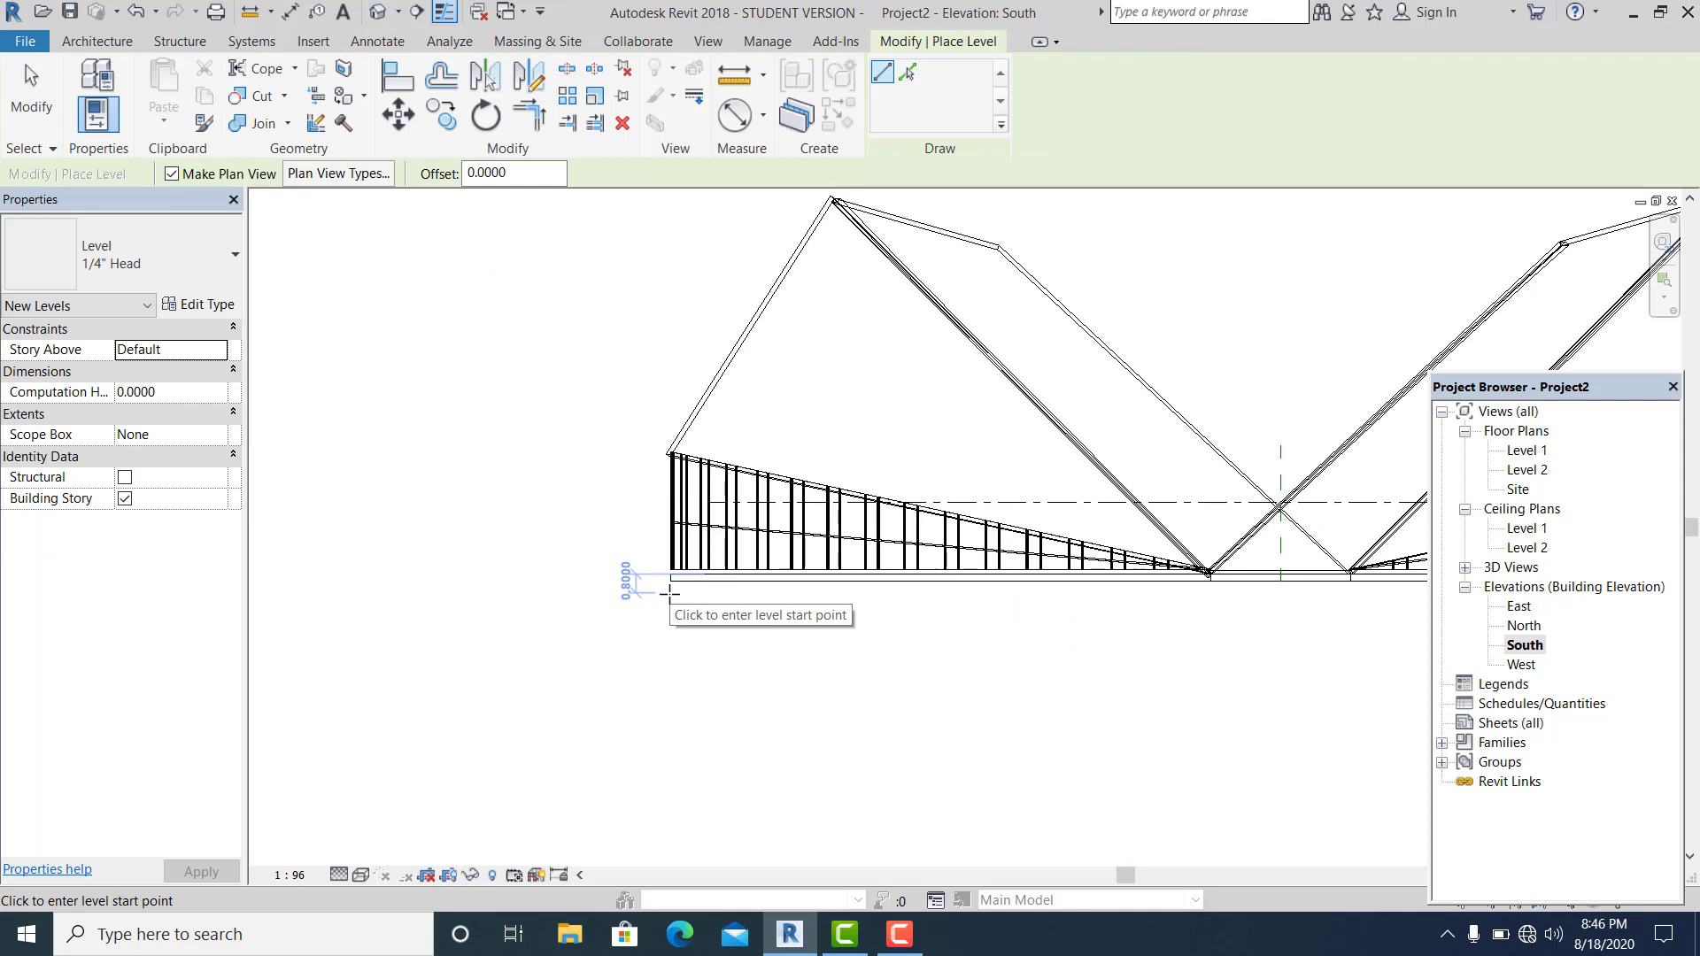
{"action": "left_click", "coordinate": [657, 595]}
{"action": "scroll", "coordinate": [682, 614], "scroll_direction": "down", "scroll_amount": 2}
{"action": "scroll", "coordinate": [1020, 678], "scroll_direction": "up", "scroll_amount": 2}
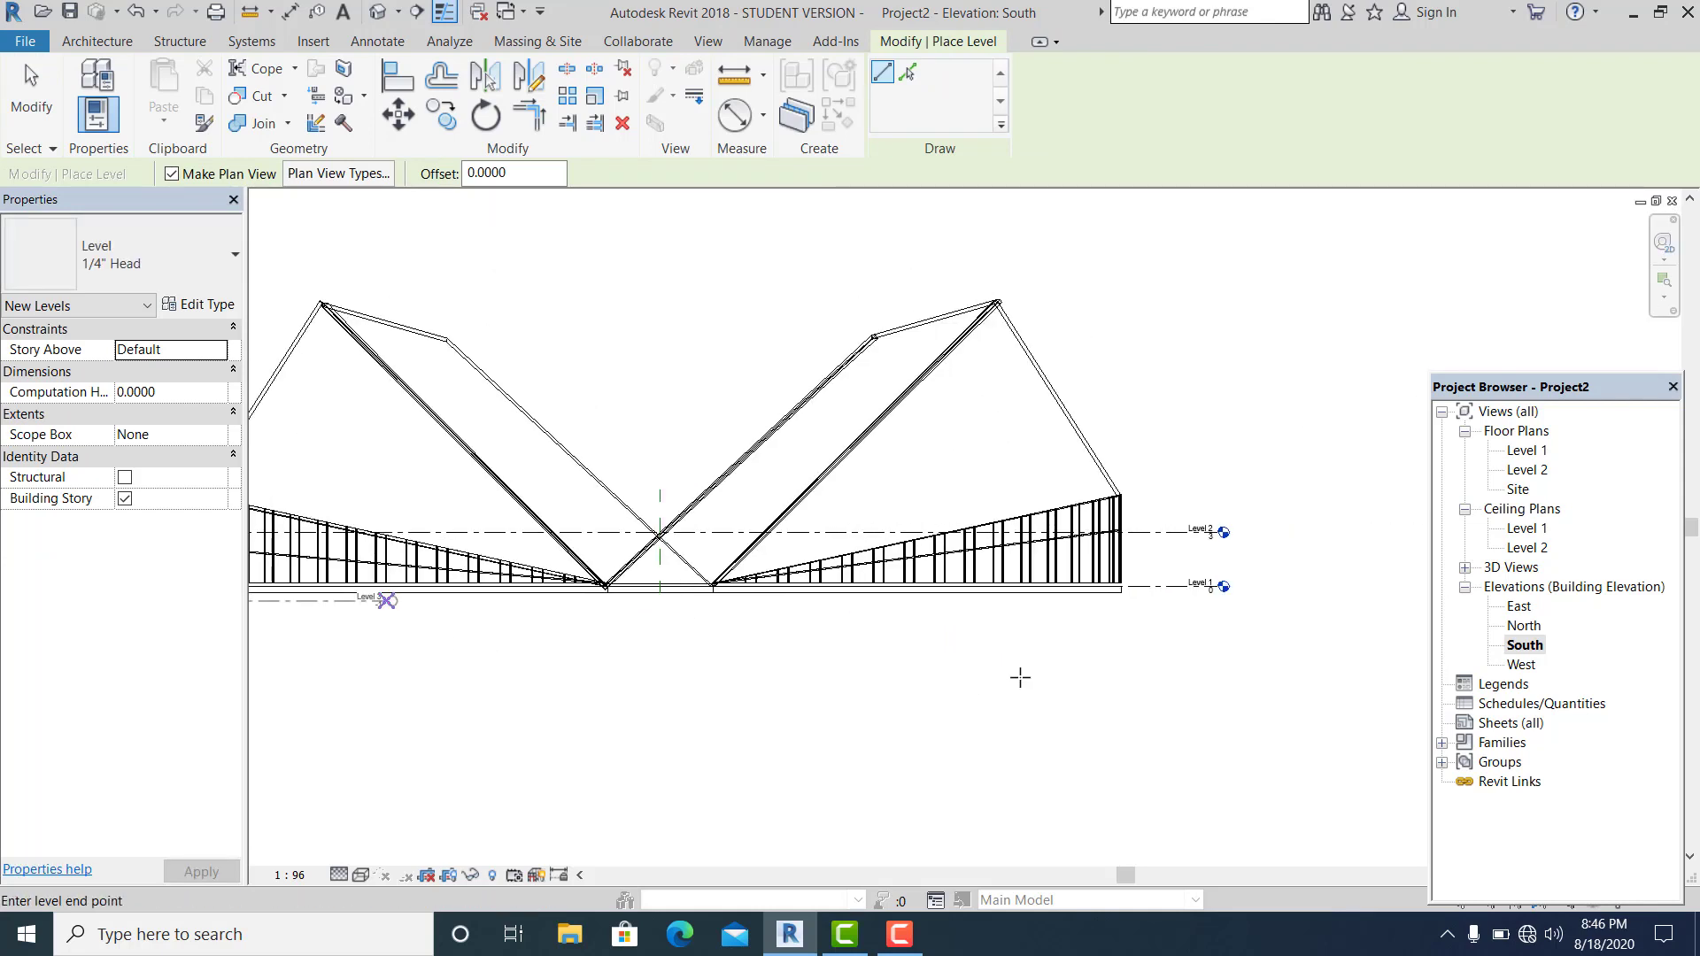
{"action": "left_click", "coordinate": [1217, 651]}
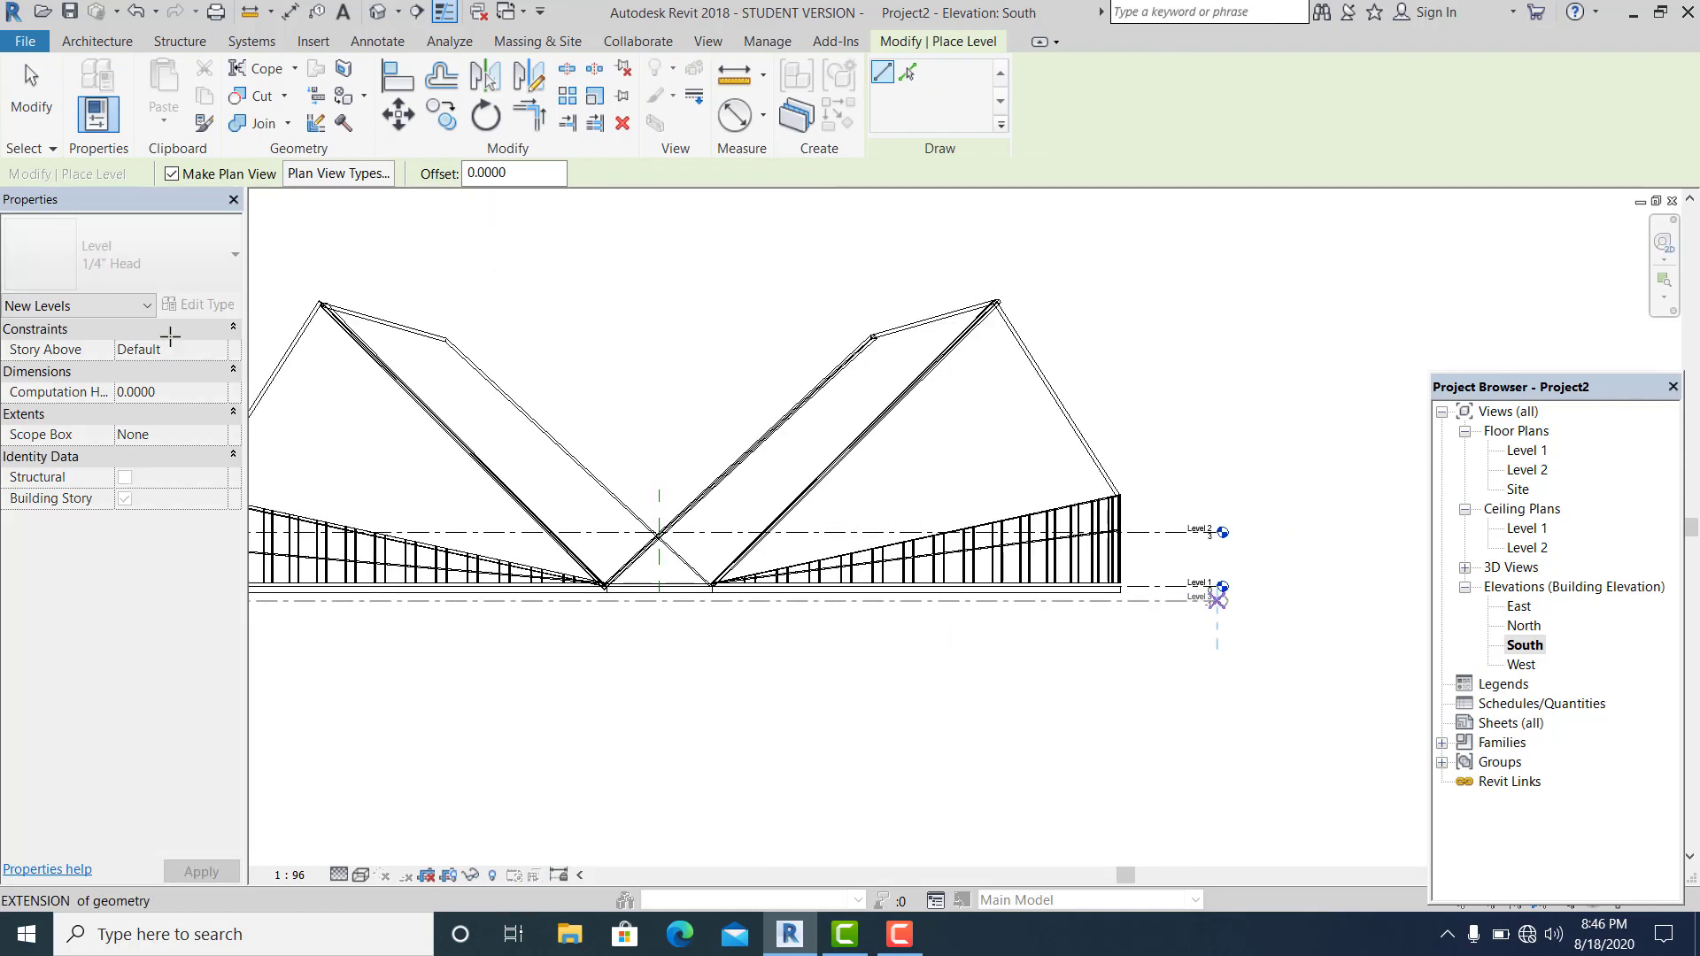
{"action": "left_click", "coordinate": [32, 93]}
Select the floor at the building's west end to check its distance from the new level below
{"action": "scroll", "coordinate": [565, 568], "scroll_direction": "up", "scroll_amount": 5}
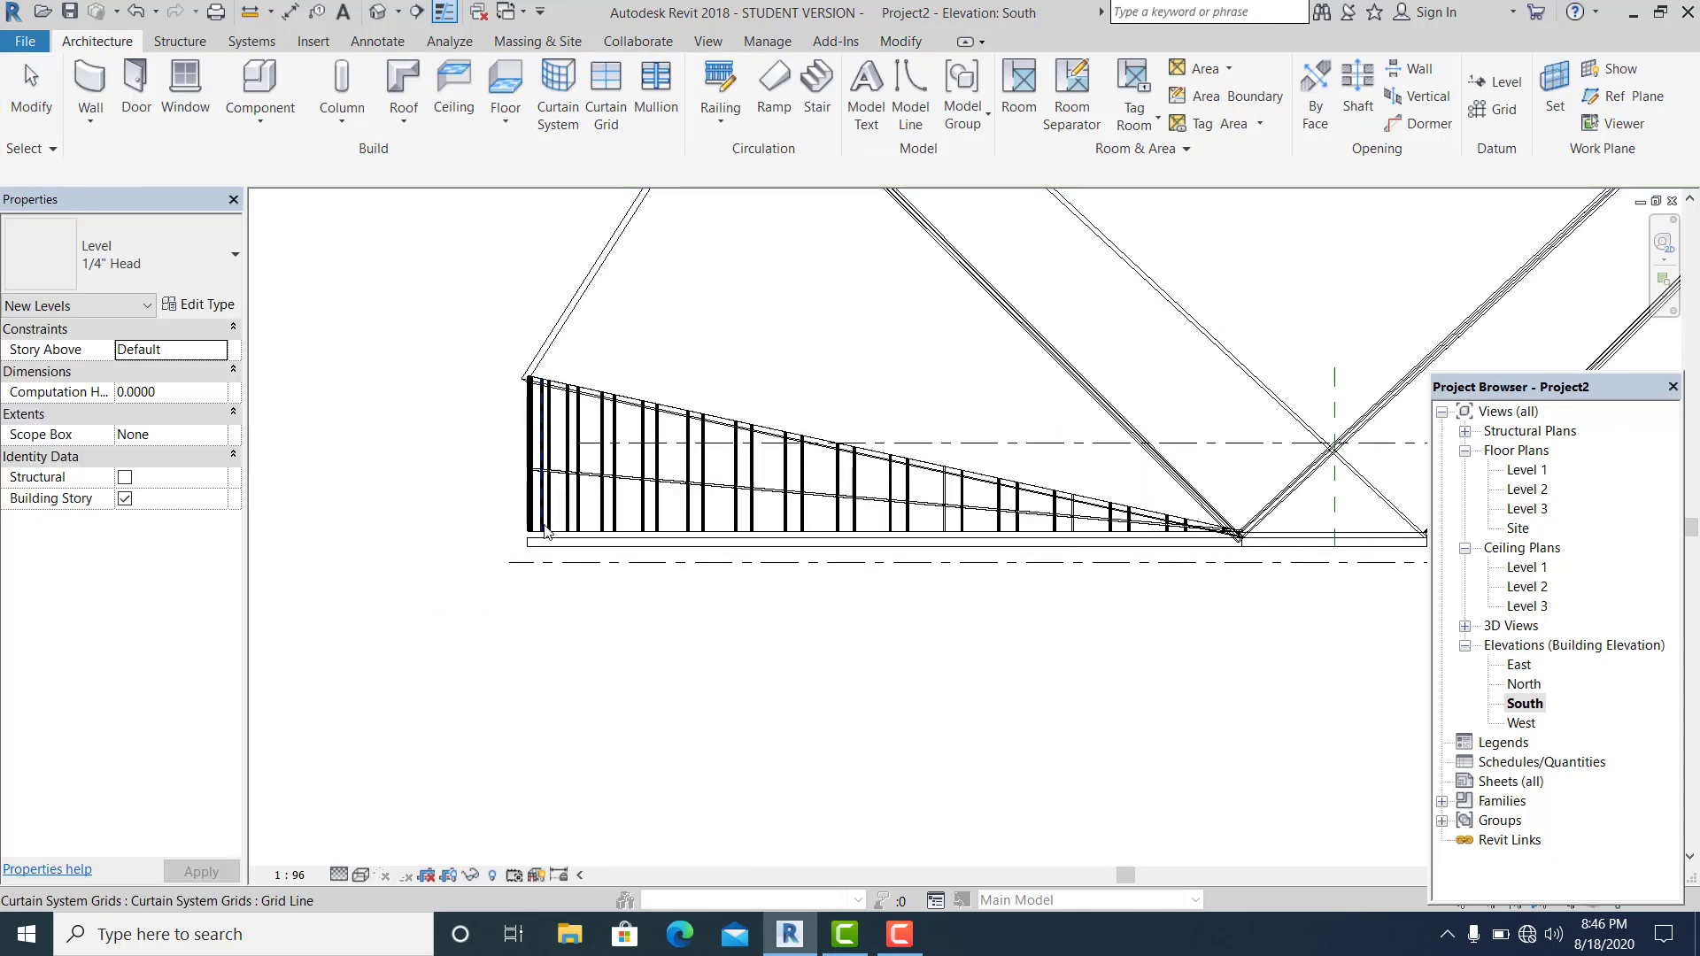
{"action": "scroll", "coordinate": [571, 576], "scroll_direction": "up", "scroll_amount": 3}
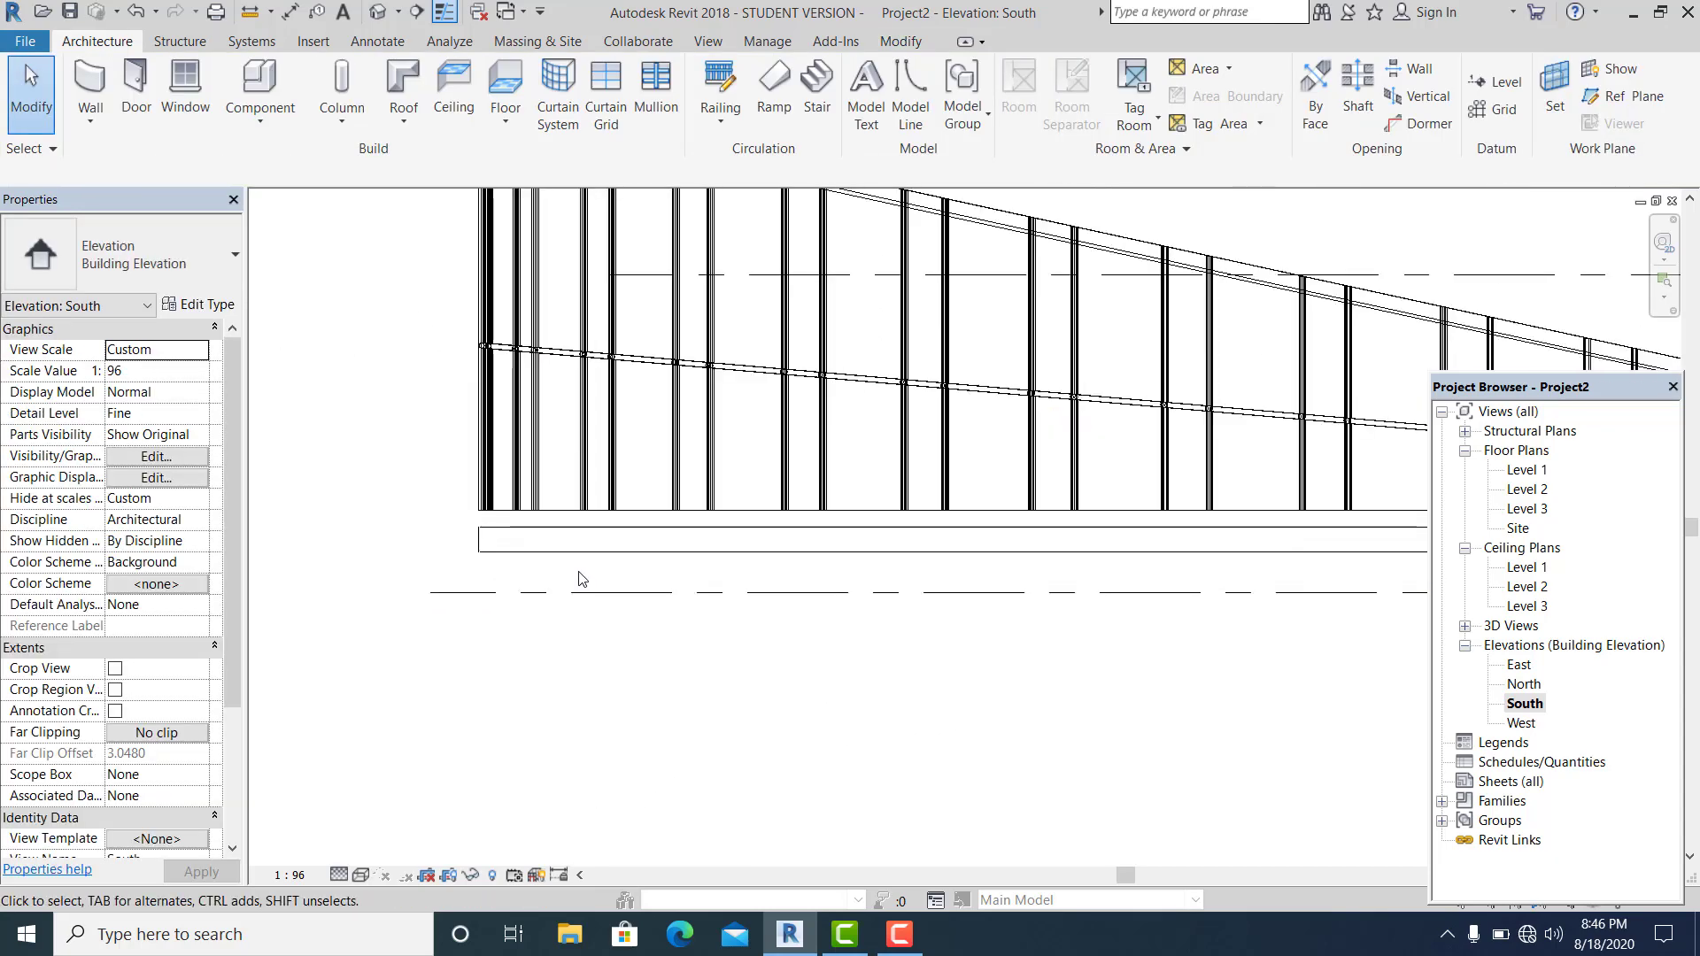
{"action": "left_click", "coordinate": [489, 547]}
{"action": "scroll", "coordinate": [469, 607], "scroll_direction": "down", "scroll_amount": 2}
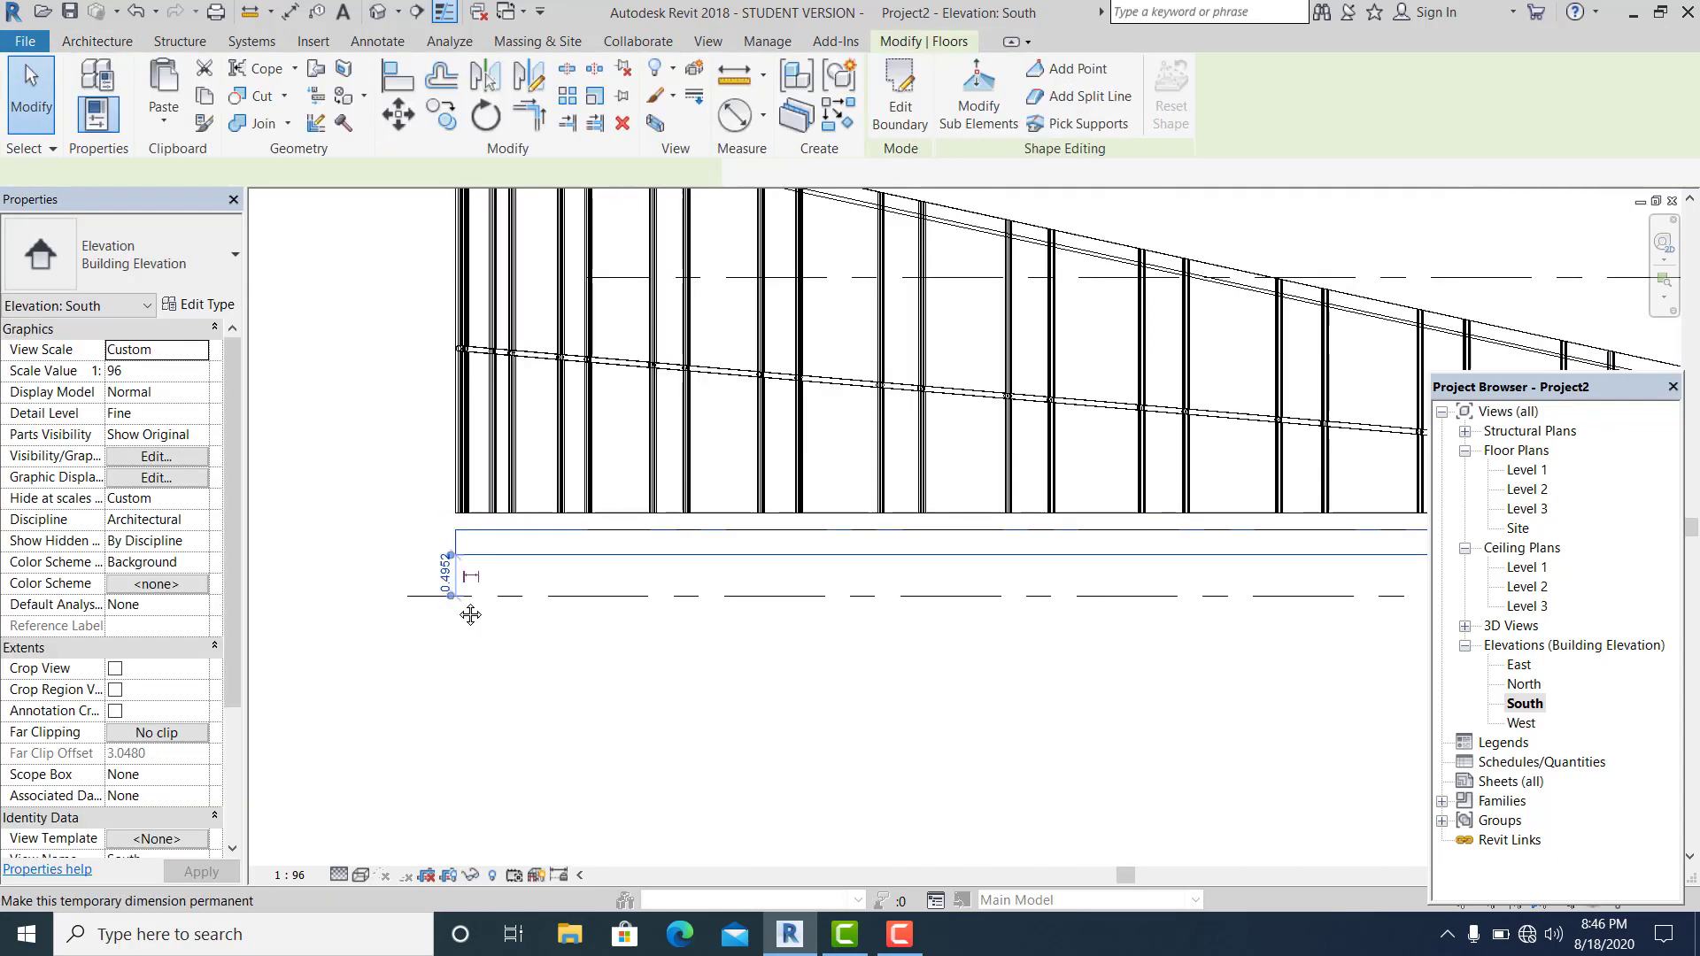
{"action": "left_click", "coordinate": [478, 659]}
{"action": "scroll", "coordinate": [479, 571], "scroll_direction": "up", "scroll_amount": 1}
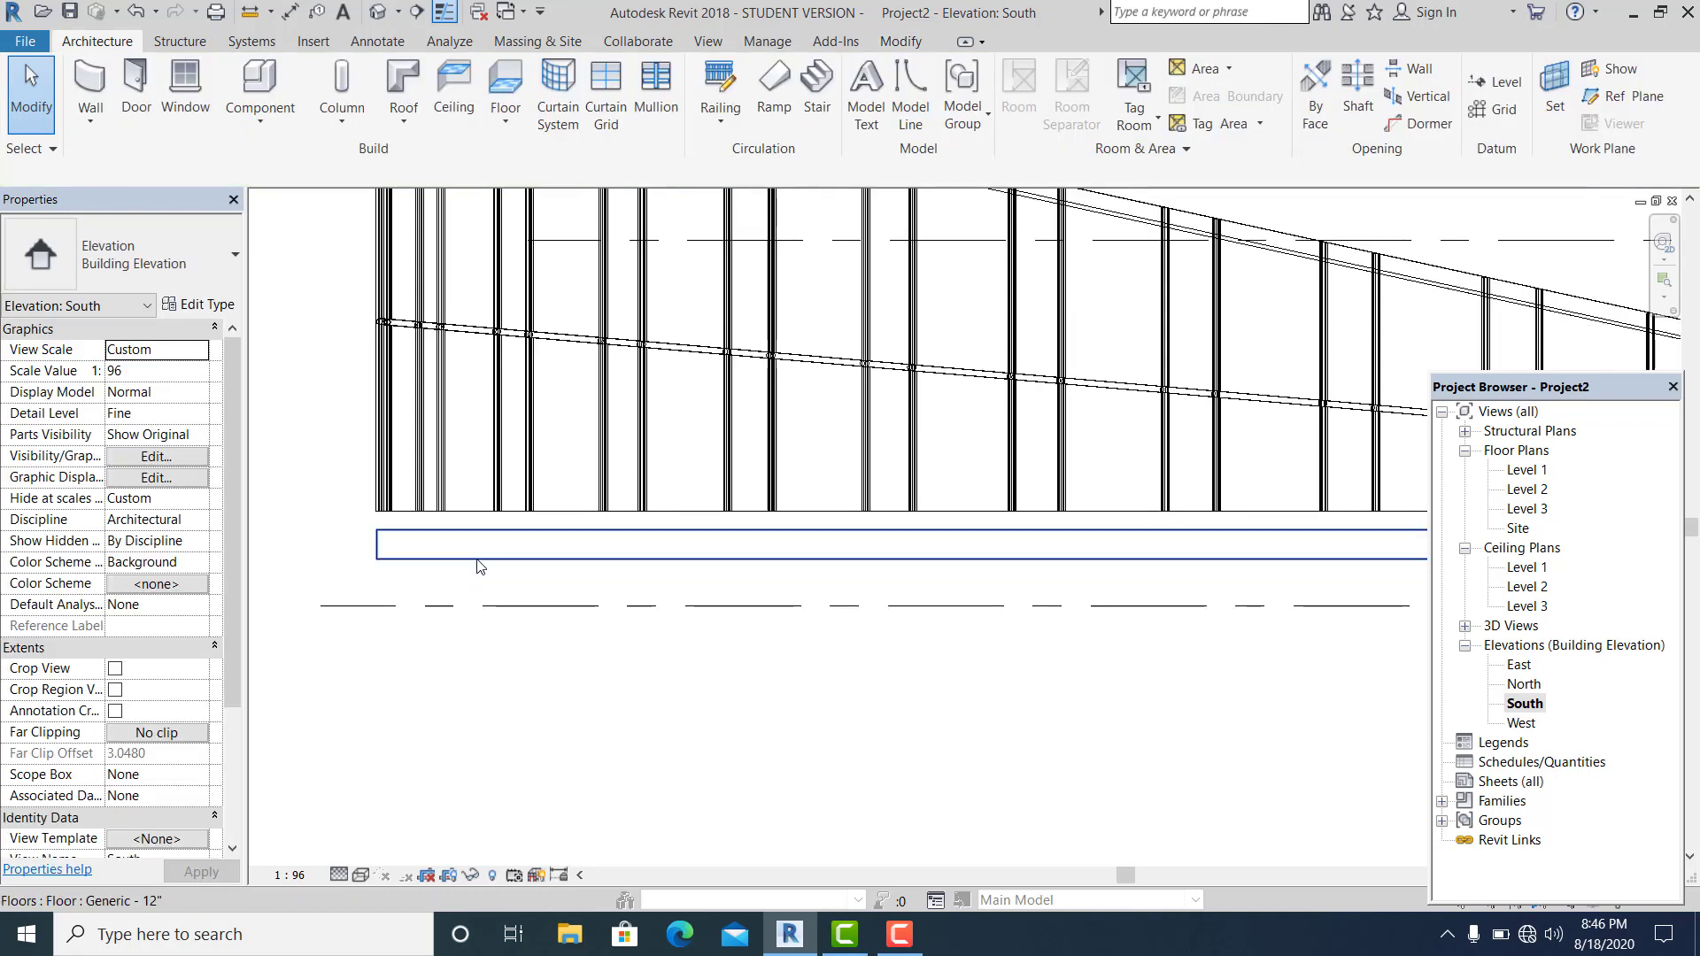
Set the new lower level's distance below Level 1 to 0.3048 m
{"action": "left_click", "coordinate": [462, 607]}
{"action": "scroll", "coordinate": [498, 646], "scroll_direction": "down", "scroll_amount": 1}
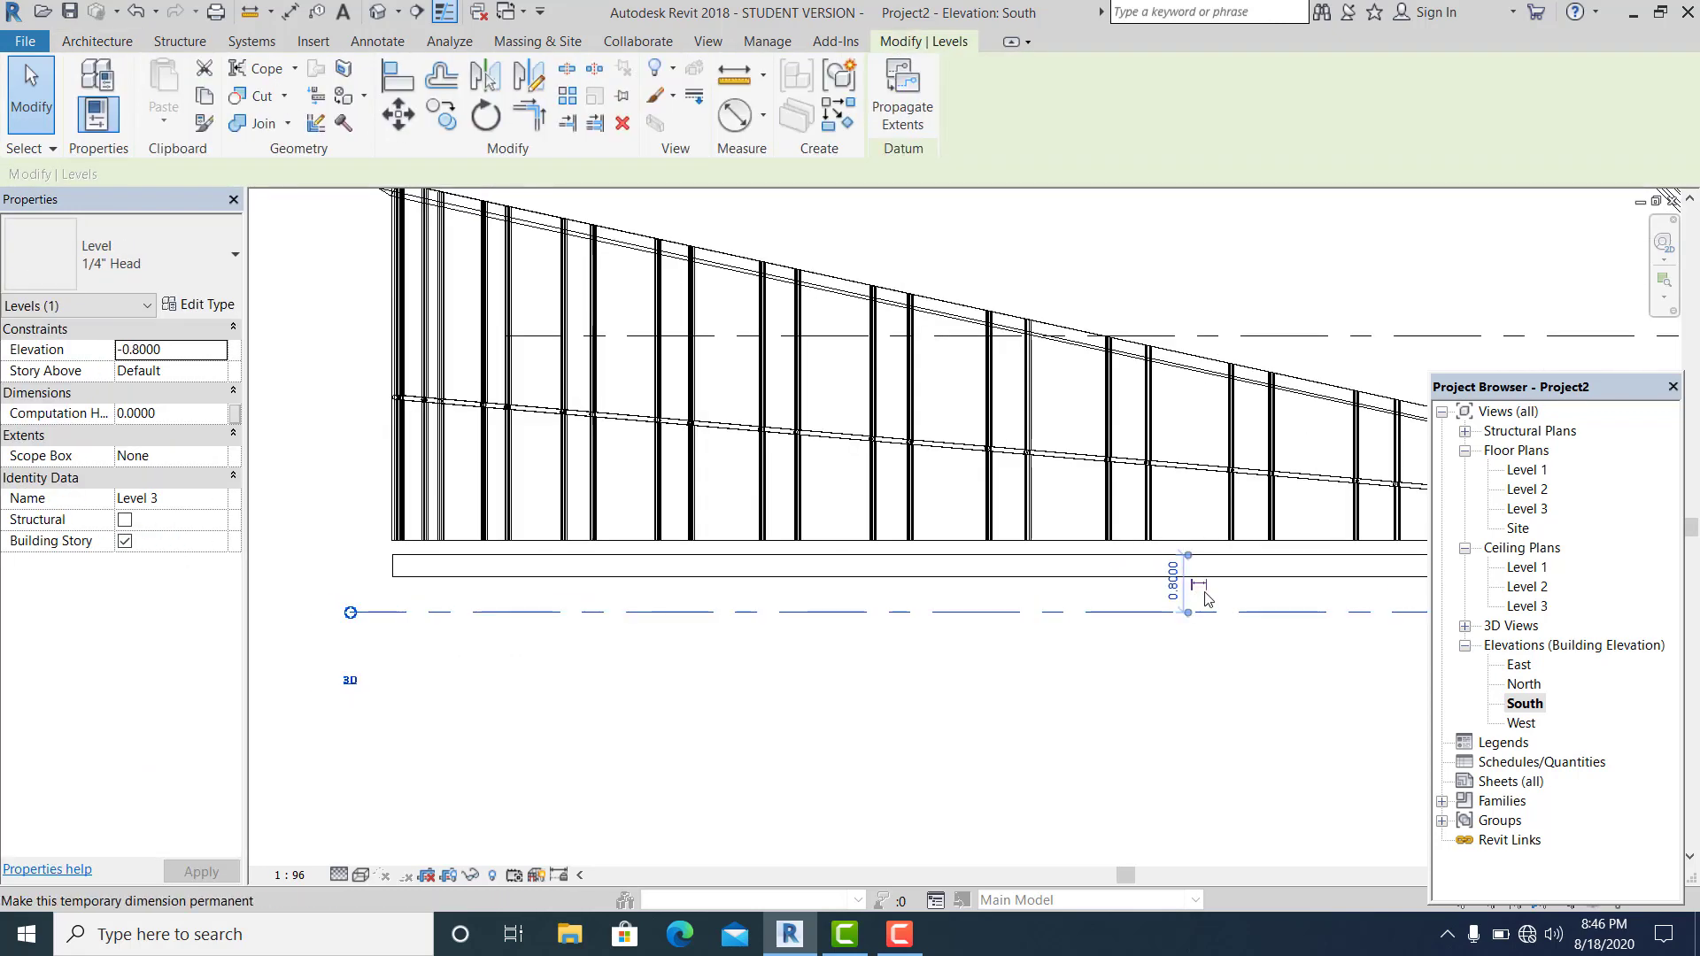
{"action": "scroll", "coordinate": [1204, 599], "scroll_direction": "up", "scroll_amount": 3}
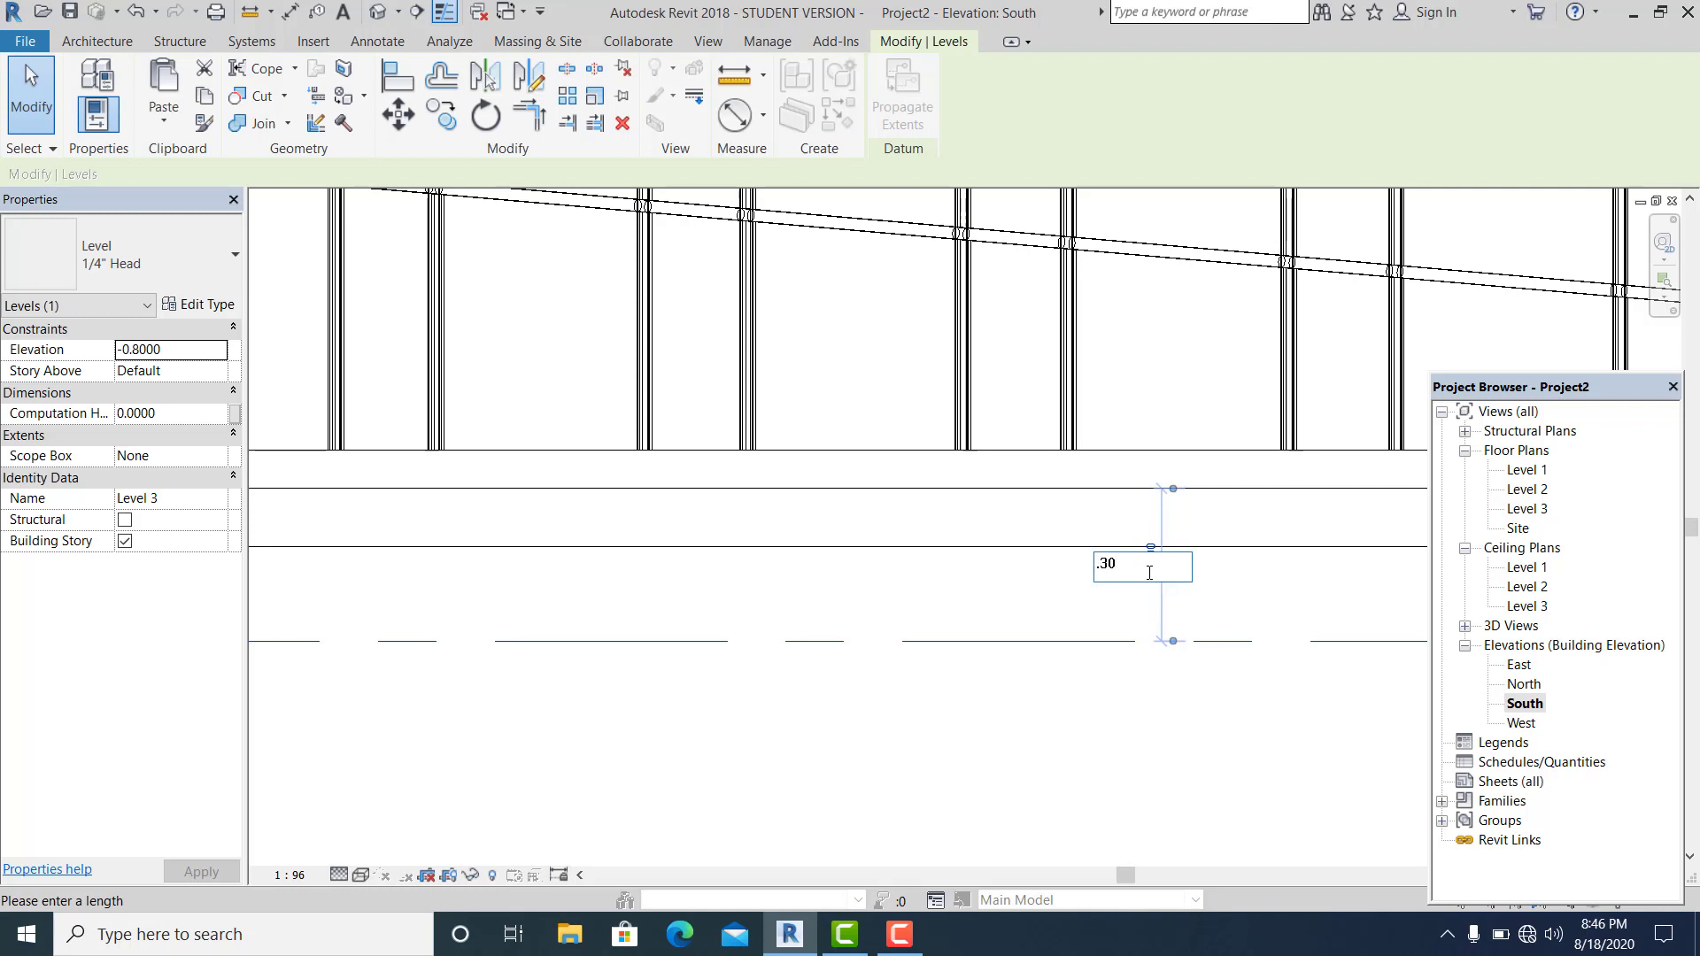
{"action": "key", "text": "Return"}
{"action": "left_click", "coordinate": [889, 682]}
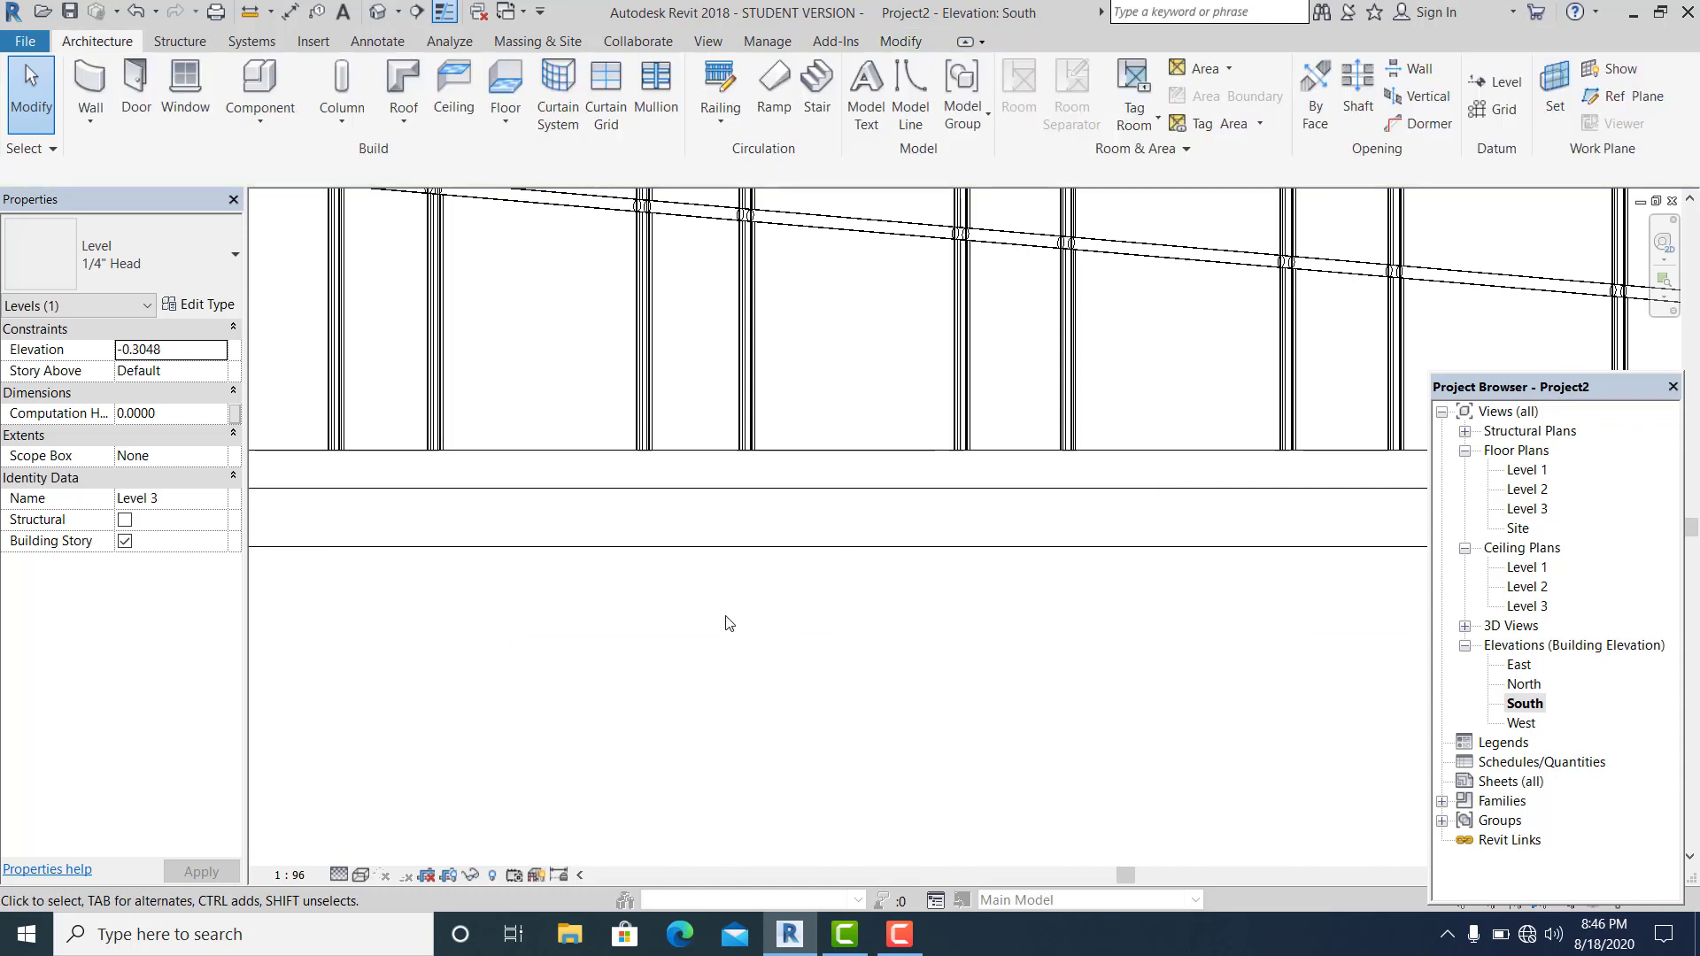
Inspect the curtain system's base and the floor at the building's west end against the adjusted lower level
{"action": "scroll", "coordinate": [726, 618], "scroll_direction": "down", "scroll_amount": 1}
{"action": "middle_click_drag", "start_coordinate": [726, 619], "coordinate": [1382, 805]}
{"action": "middle_click_drag", "start_coordinate": [985, 617], "coordinate": [1328, 652]}
{"action": "middle_click_drag", "start_coordinate": [837, 593], "coordinate": [1437, 513]}
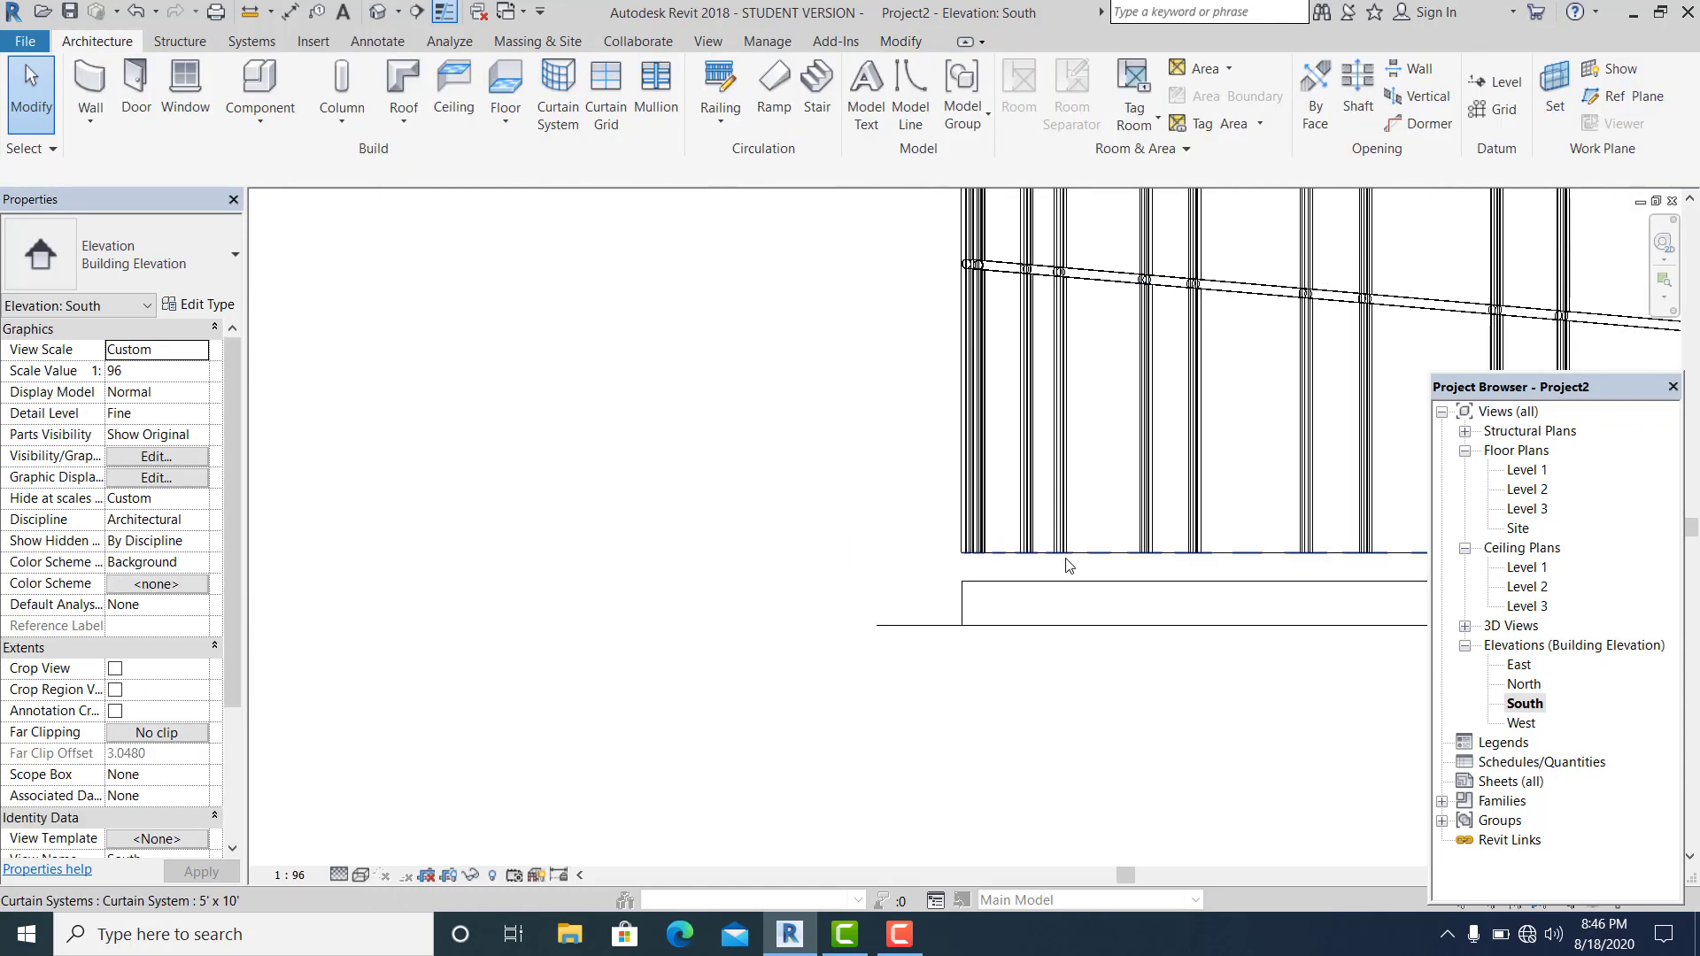
{"action": "scroll", "coordinate": [1066, 565], "scroll_direction": "up", "scroll_amount": 2}
{"action": "left_click", "coordinate": [942, 556]}
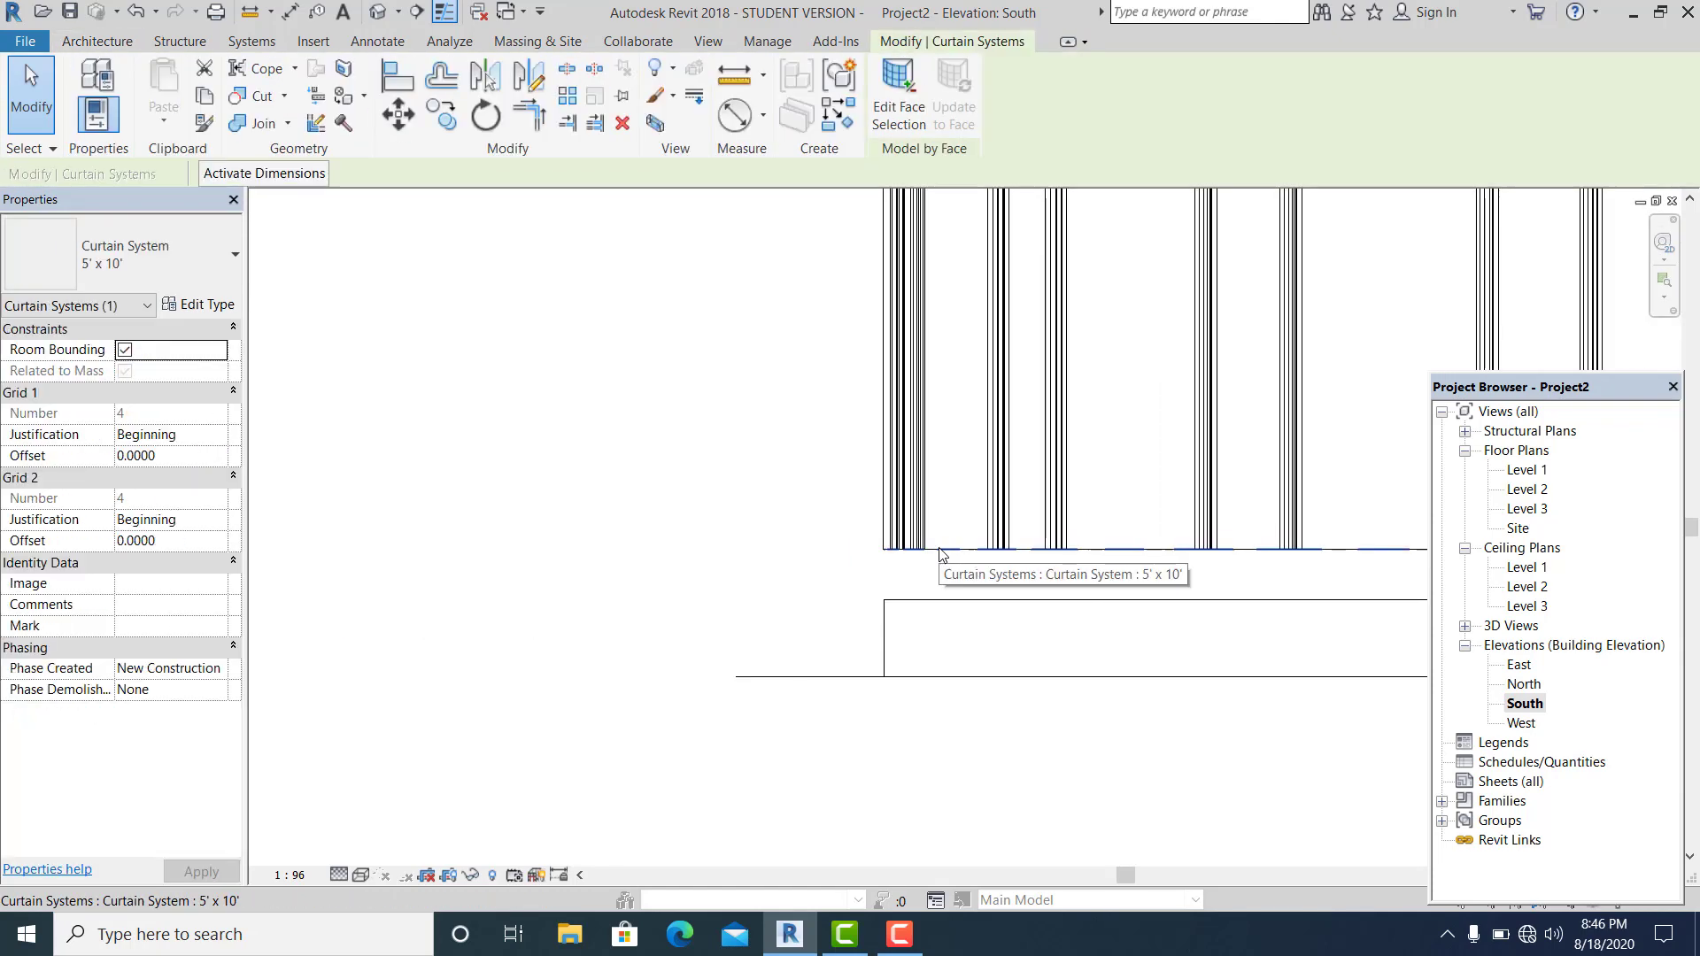
{"action": "middle_click_drag", "start_coordinate": [942, 555], "coordinate": [777, 542]}
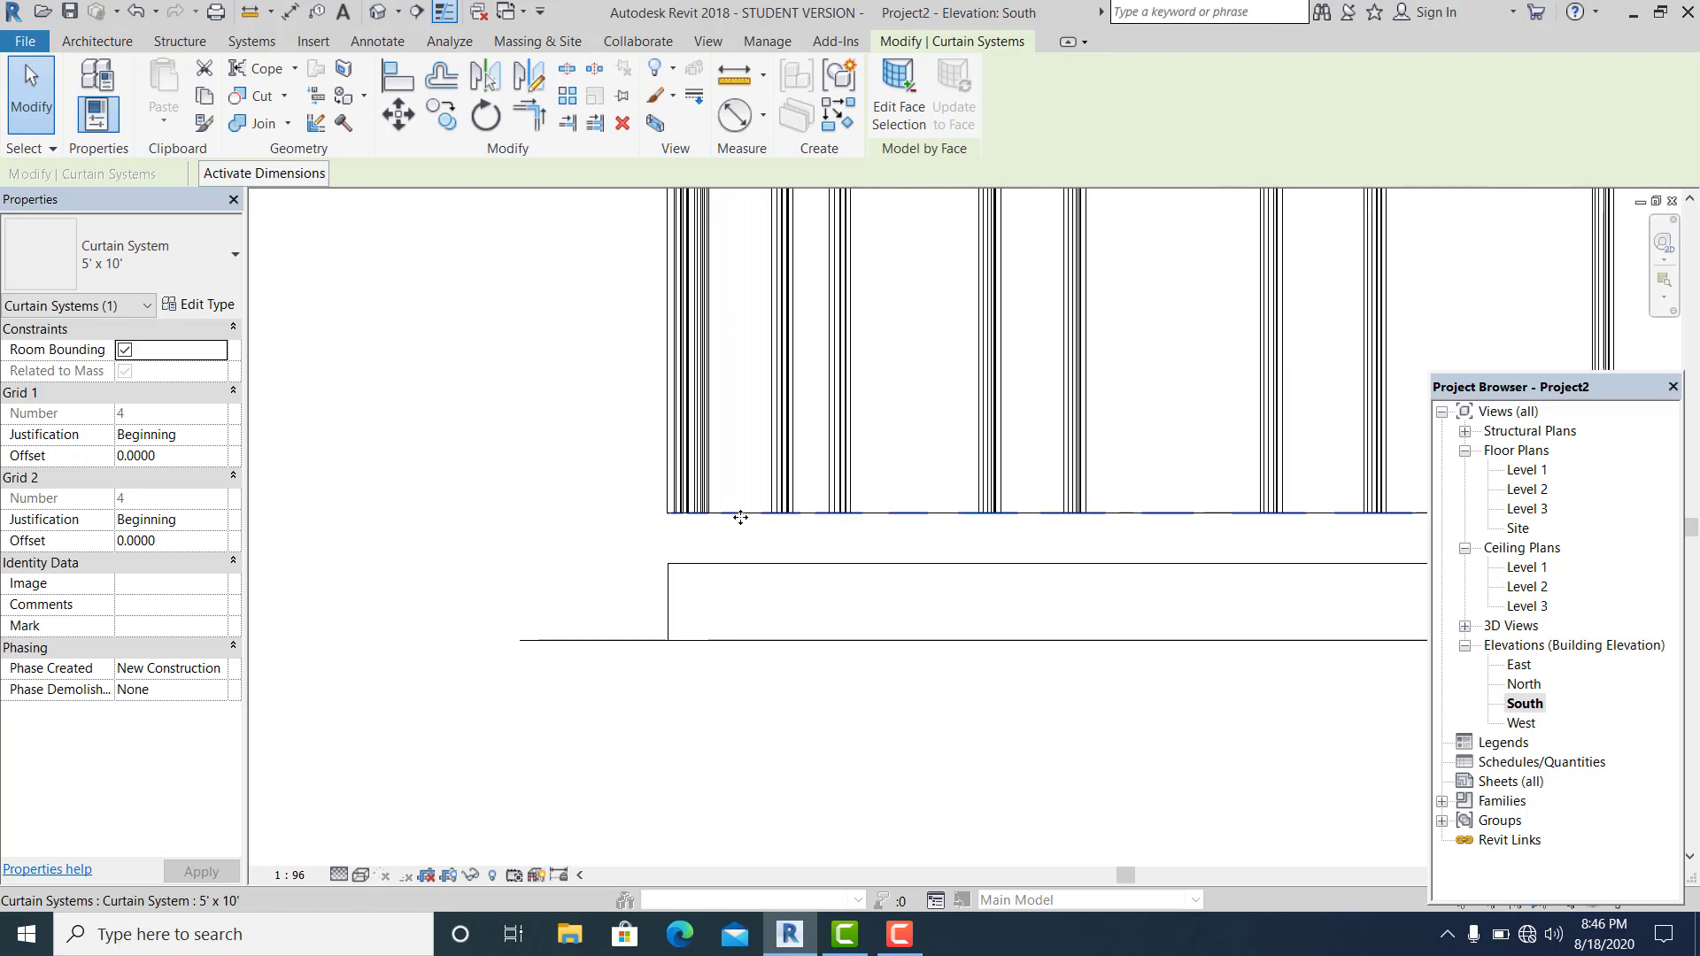
{"action": "left_click", "coordinate": [744, 528]}
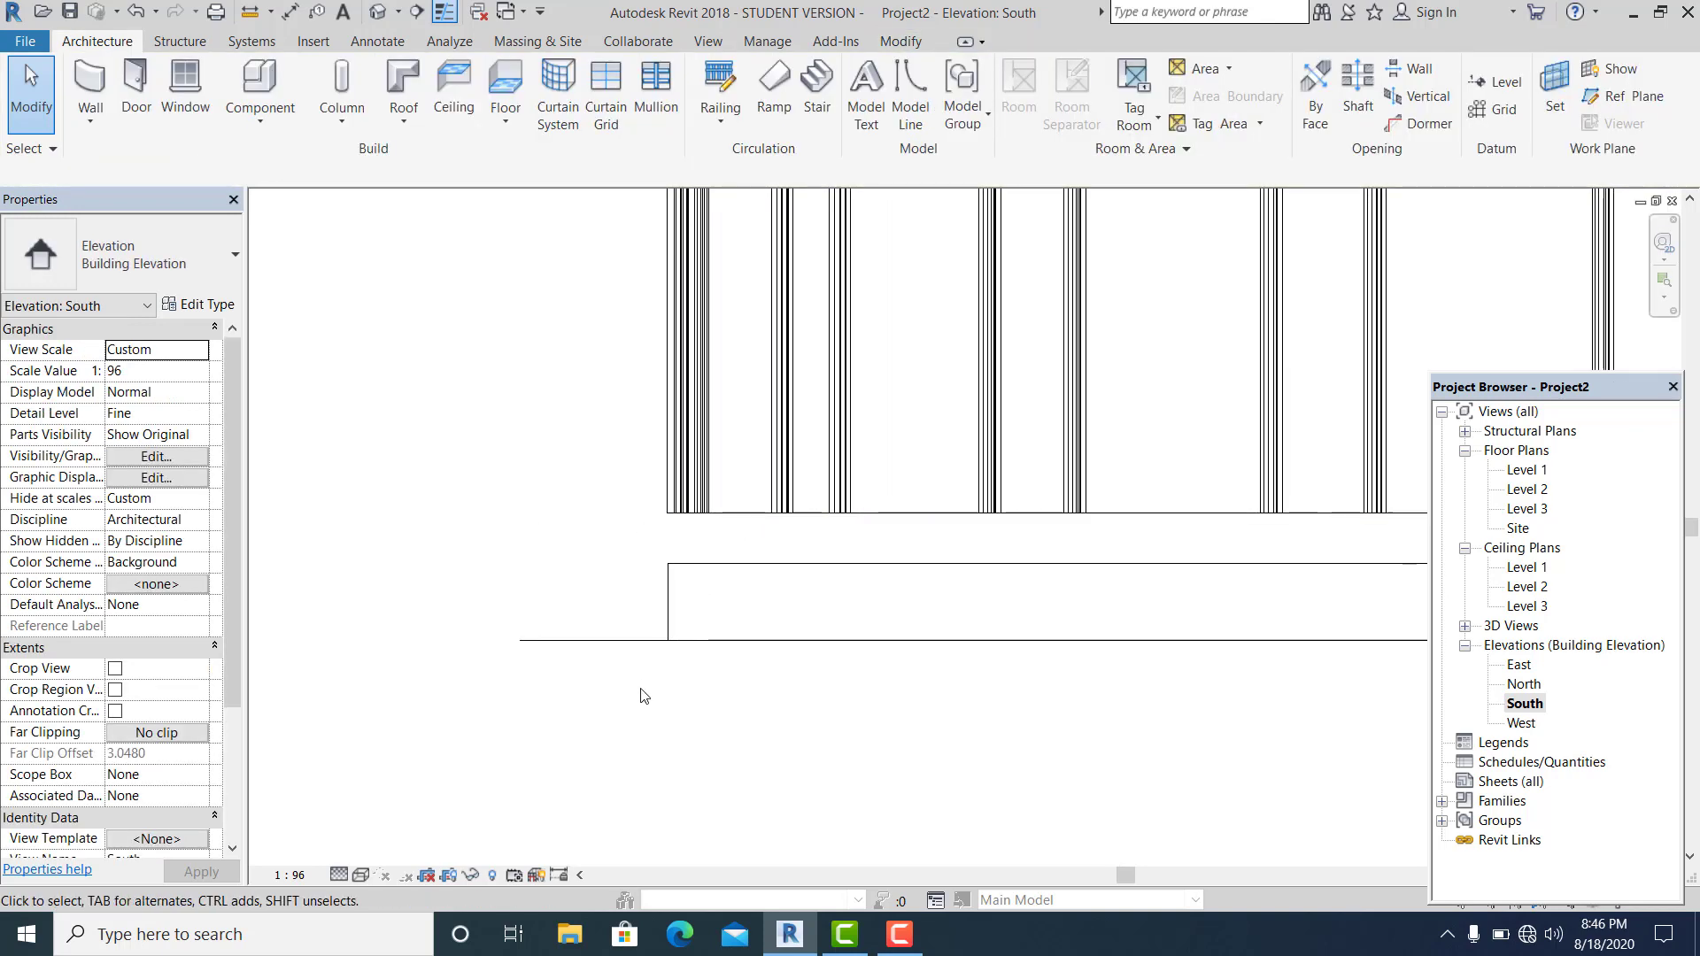
Add an elbow to the Level 3 line at its east head so its label clears the Level 1 label
{"action": "middle_click_drag", "start_coordinate": [544, 657], "coordinate": [320, 616]}
{"action": "scroll", "coordinate": [540, 656], "scroll_direction": "down", "scroll_amount": 6}
{"action": "middle_click_drag", "start_coordinate": [580, 619], "coordinate": [288, 609]}
{"action": "scroll", "coordinate": [567, 629], "scroll_direction": "down", "scroll_amount": 1}
{"action": "middle_click_drag", "start_coordinate": [585, 633], "coordinate": [451, 631]}
{"action": "scroll", "coordinate": [450, 632], "scroll_direction": "down", "scroll_amount": 3}
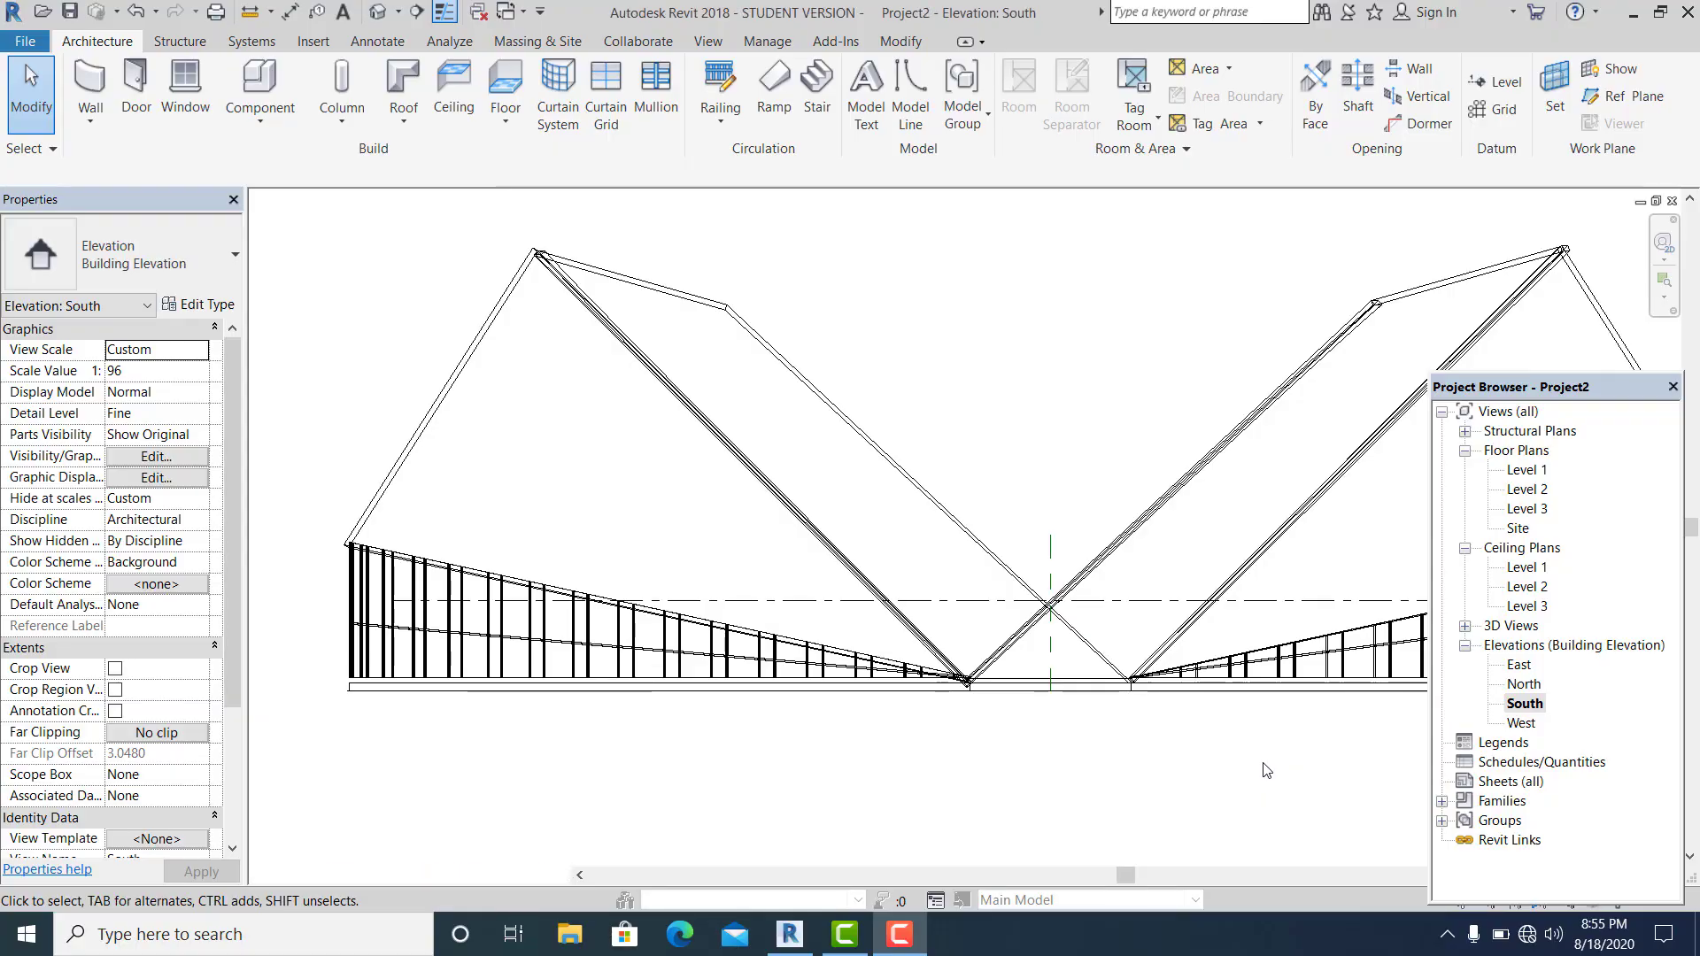
{"action": "scroll", "coordinate": [1063, 734], "scroll_direction": "up", "scroll_amount": 2}
{"action": "middle_click_drag", "start_coordinate": [969, 724], "coordinate": [733, 685]}
{"action": "scroll", "coordinate": [955, 705], "scroll_direction": "down", "scroll_amount": 1}
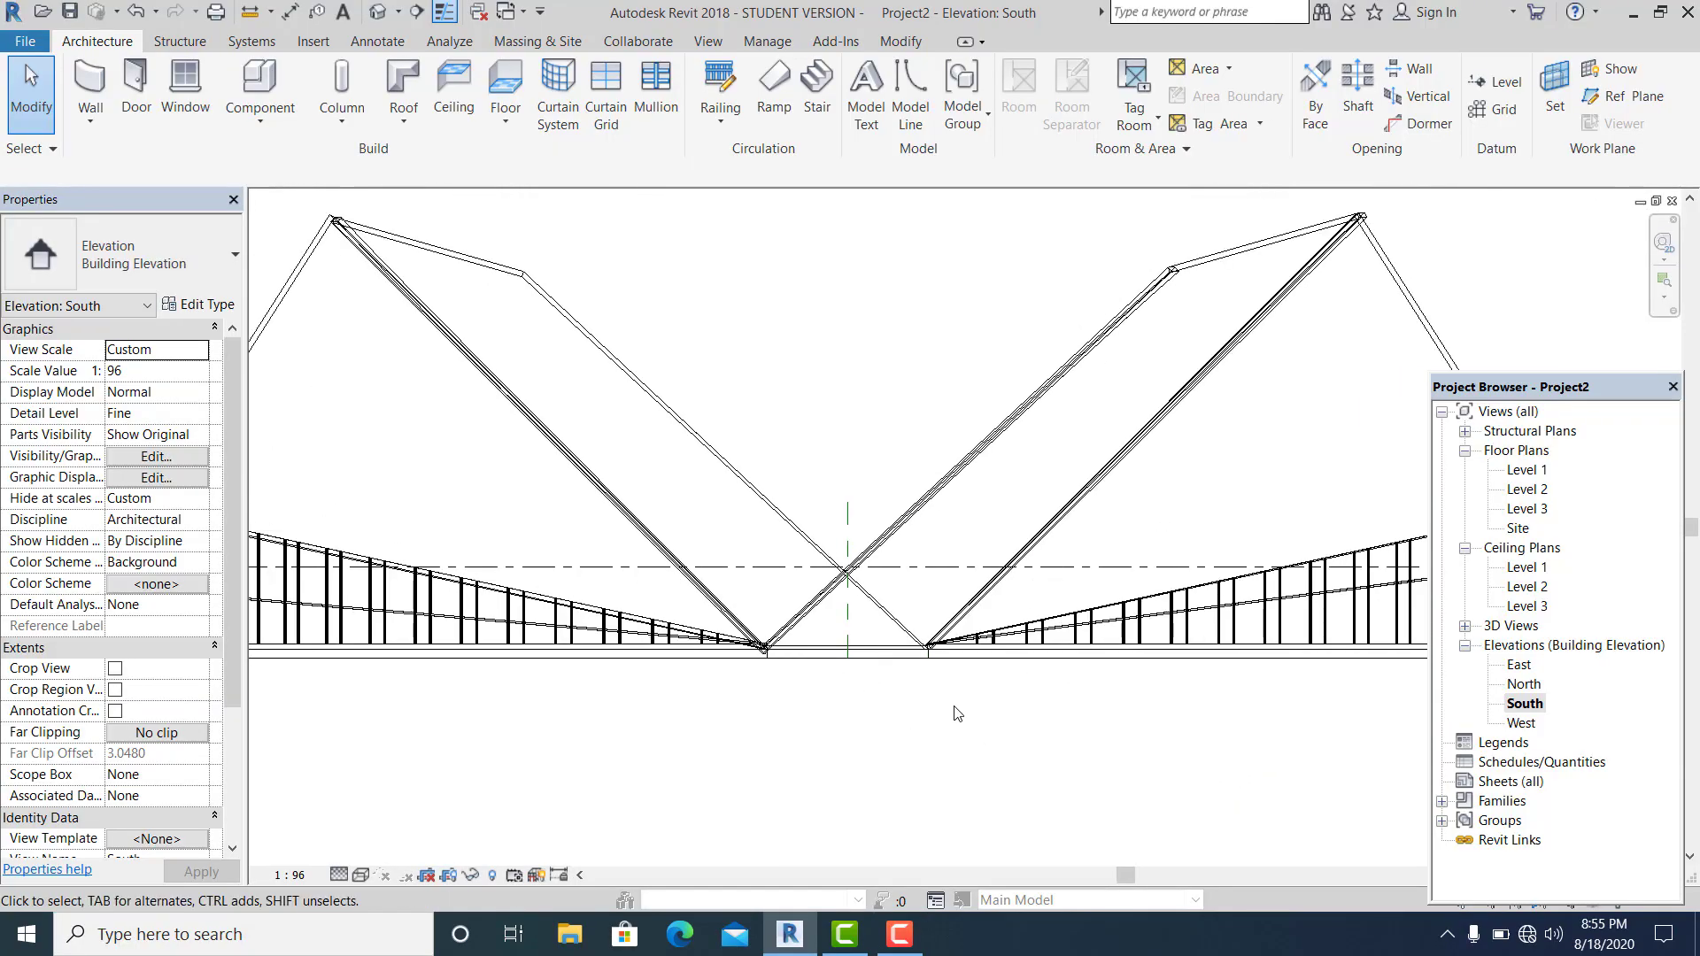
{"action": "middle_click_drag", "start_coordinate": [1021, 726], "coordinate": [721, 767]}
{"action": "middle_click_drag", "start_coordinate": [1228, 729], "coordinate": [987, 751]}
{"action": "scroll", "coordinate": [1074, 716], "scroll_direction": "up", "scroll_amount": 1}
{"action": "scroll", "coordinate": [1076, 722], "scroll_direction": "up", "scroll_amount": 4}
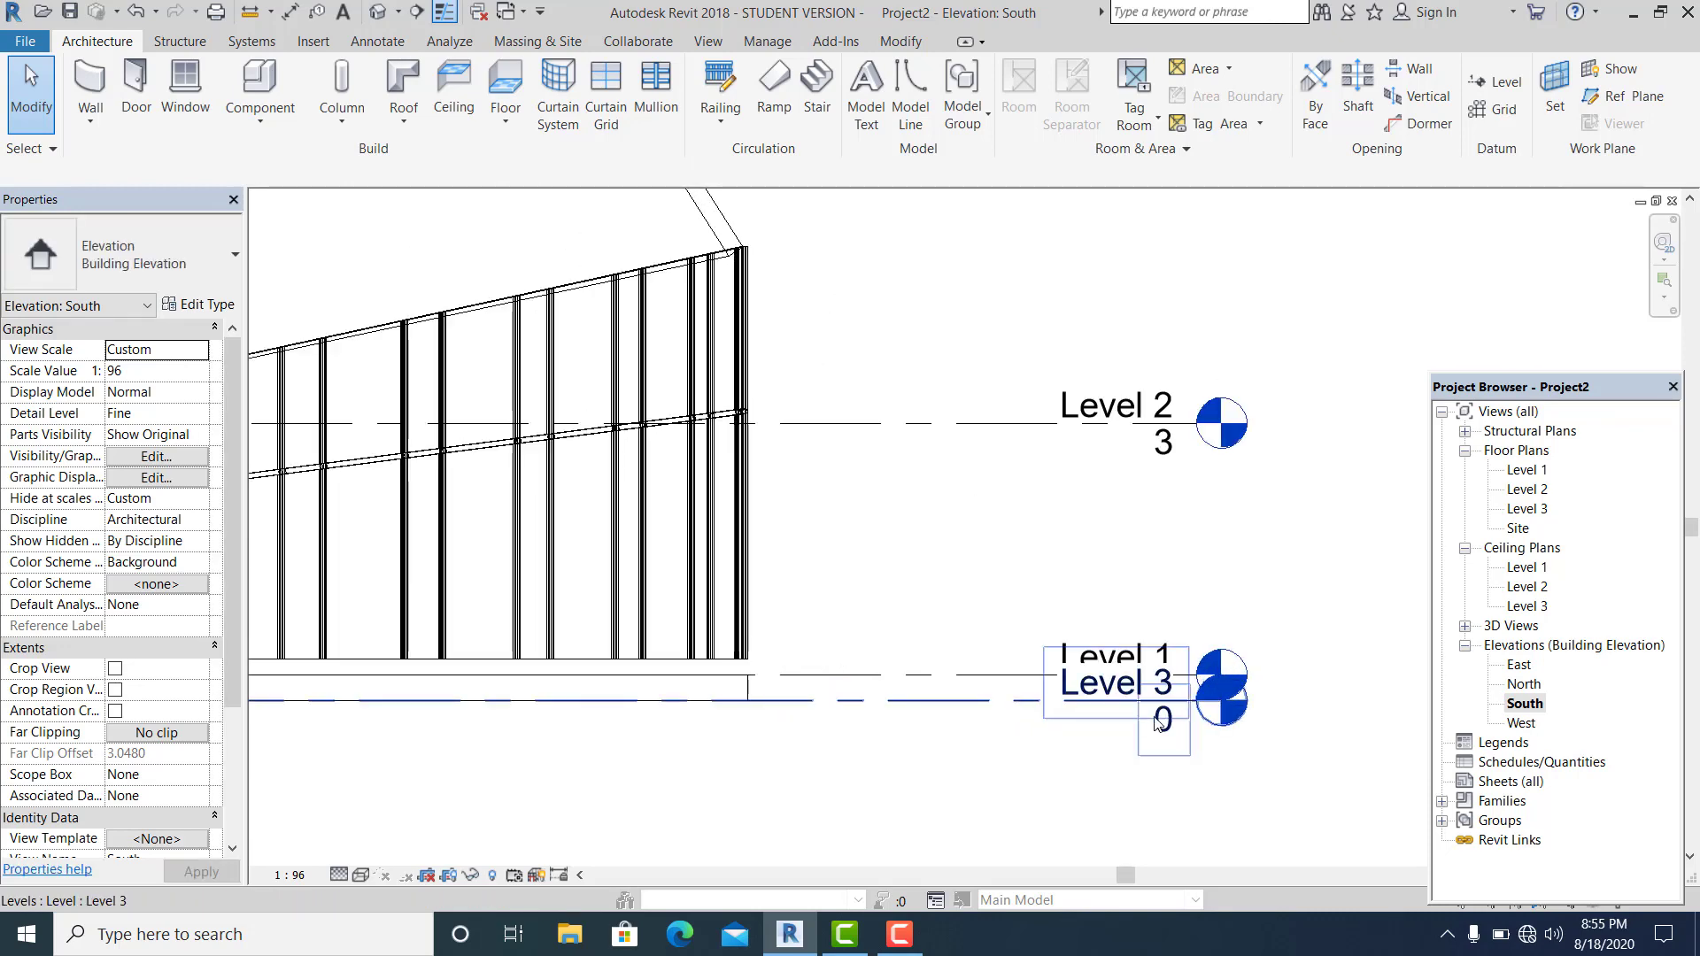
{"action": "left_click", "coordinate": [1158, 722]}
{"action": "scroll", "coordinate": [1158, 722], "scroll_direction": "up", "scroll_amount": 2}
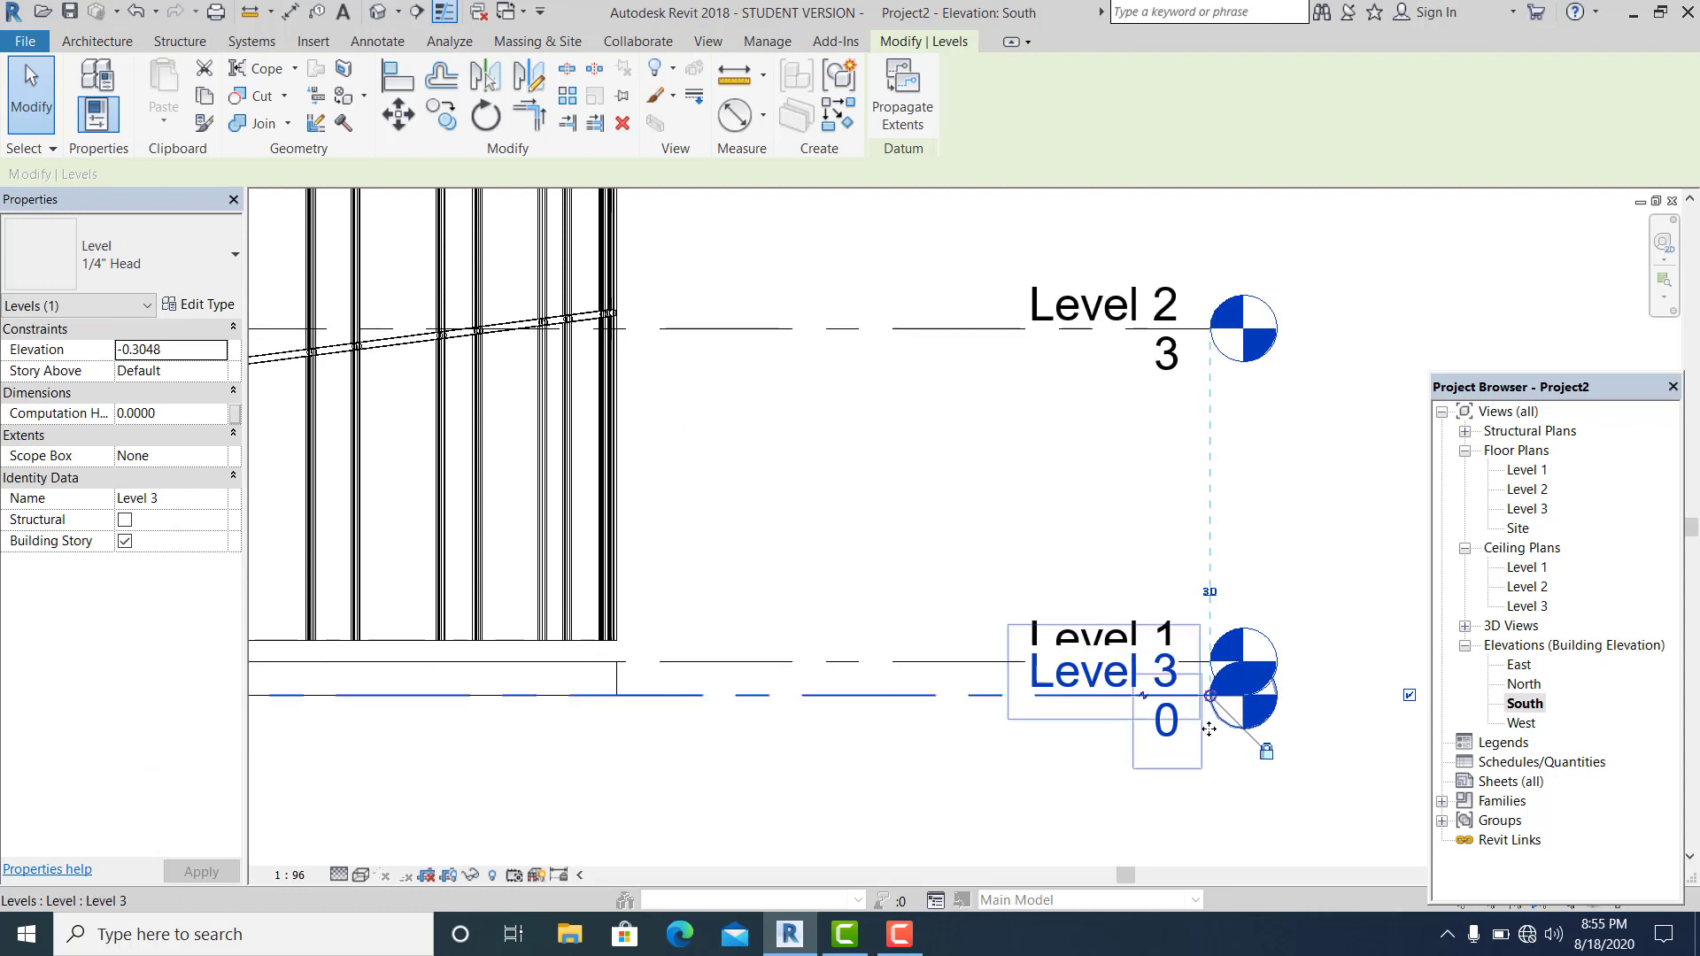
{"action": "left_click", "coordinate": [1144, 699]}
{"action": "middle_click_drag", "start_coordinate": [1068, 750], "coordinate": [1066, 661]}
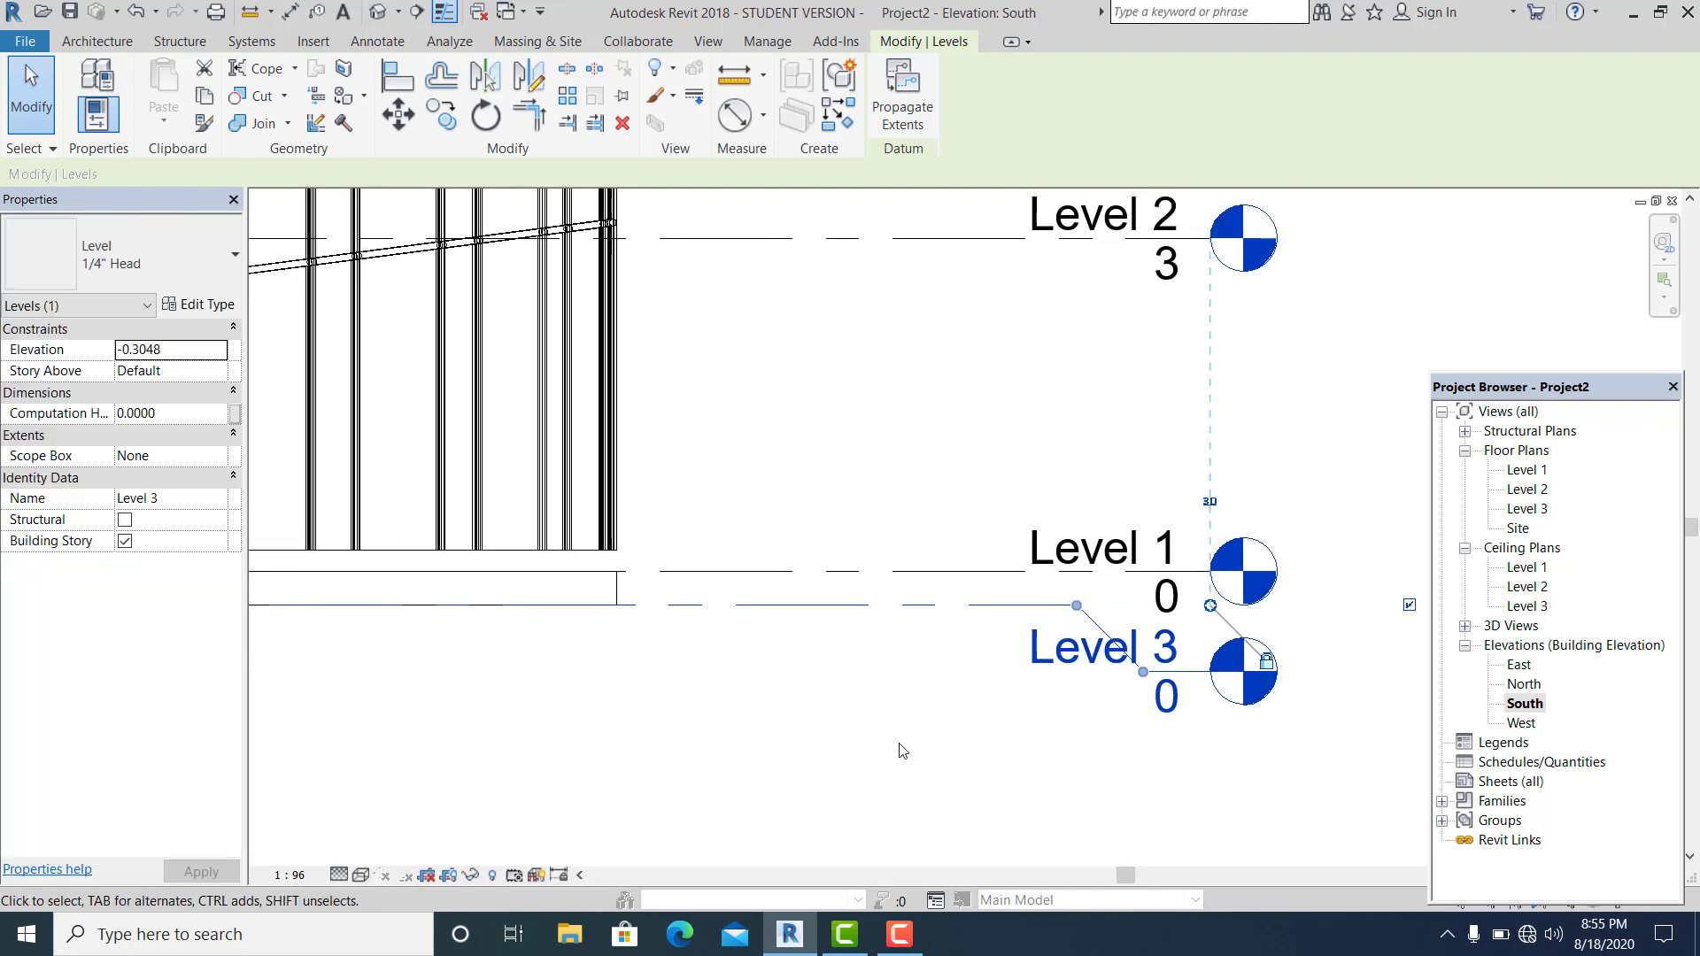
Rename Level 3 as NG-1 and rename its corresponding views as well
{"action": "left_click", "coordinate": [899, 750]}
{"action": "double_click", "coordinate": [1095, 665]}
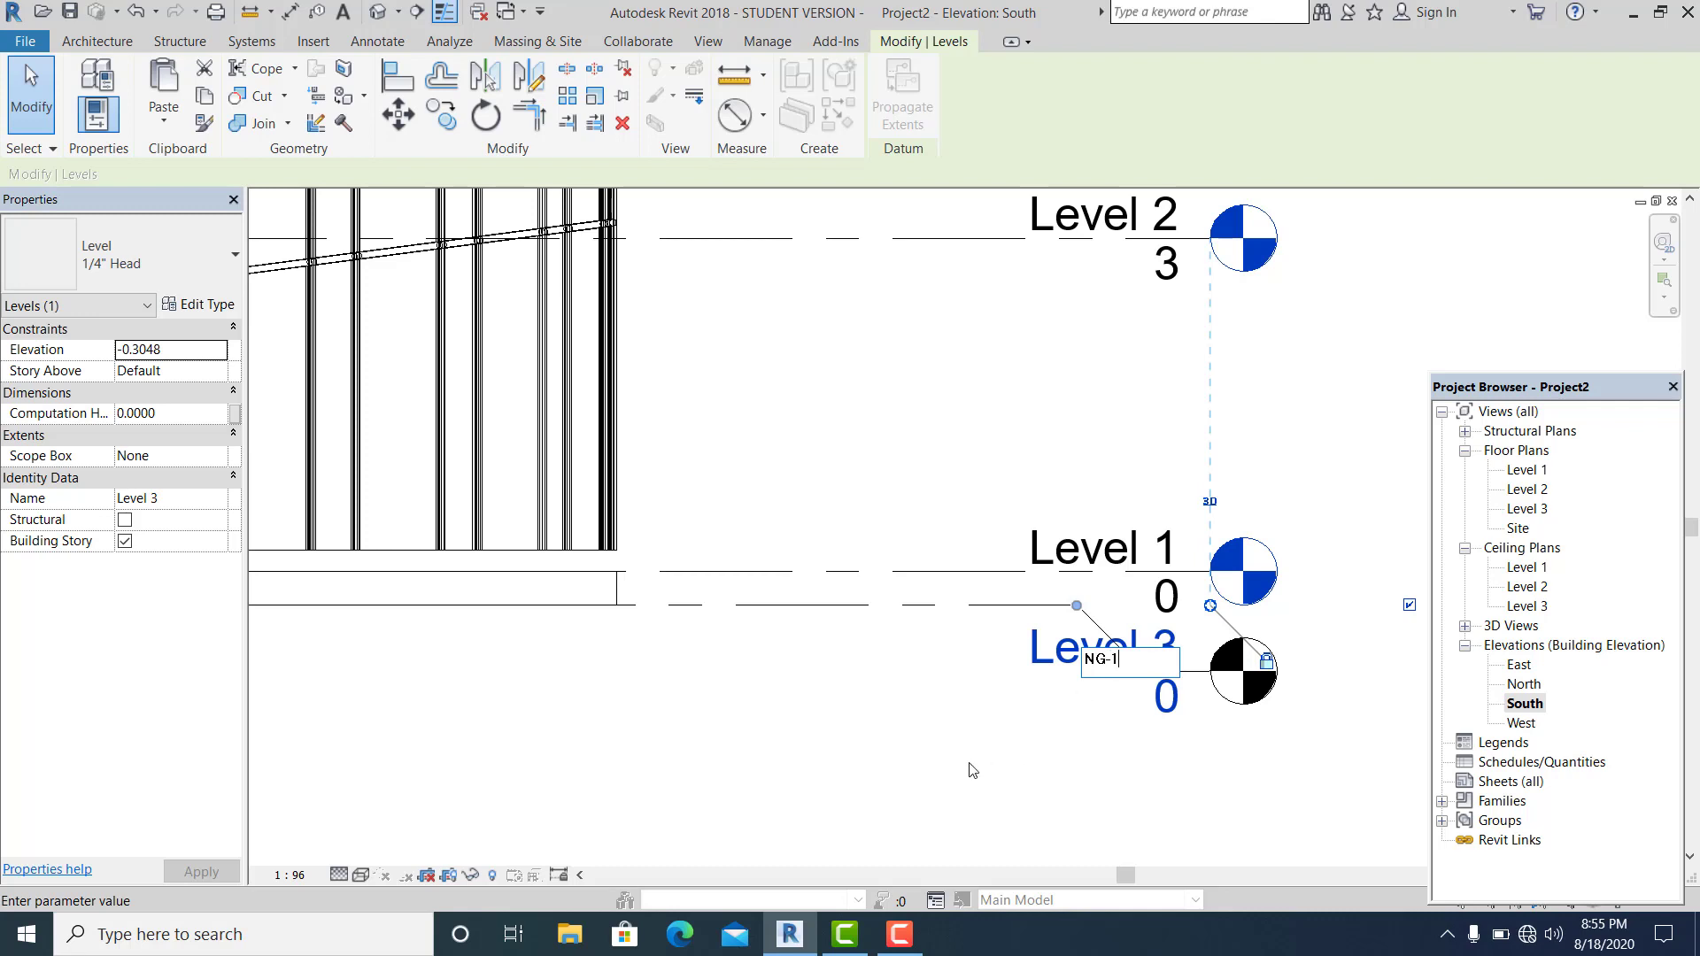
{"action": "left_click", "coordinate": [903, 481]}
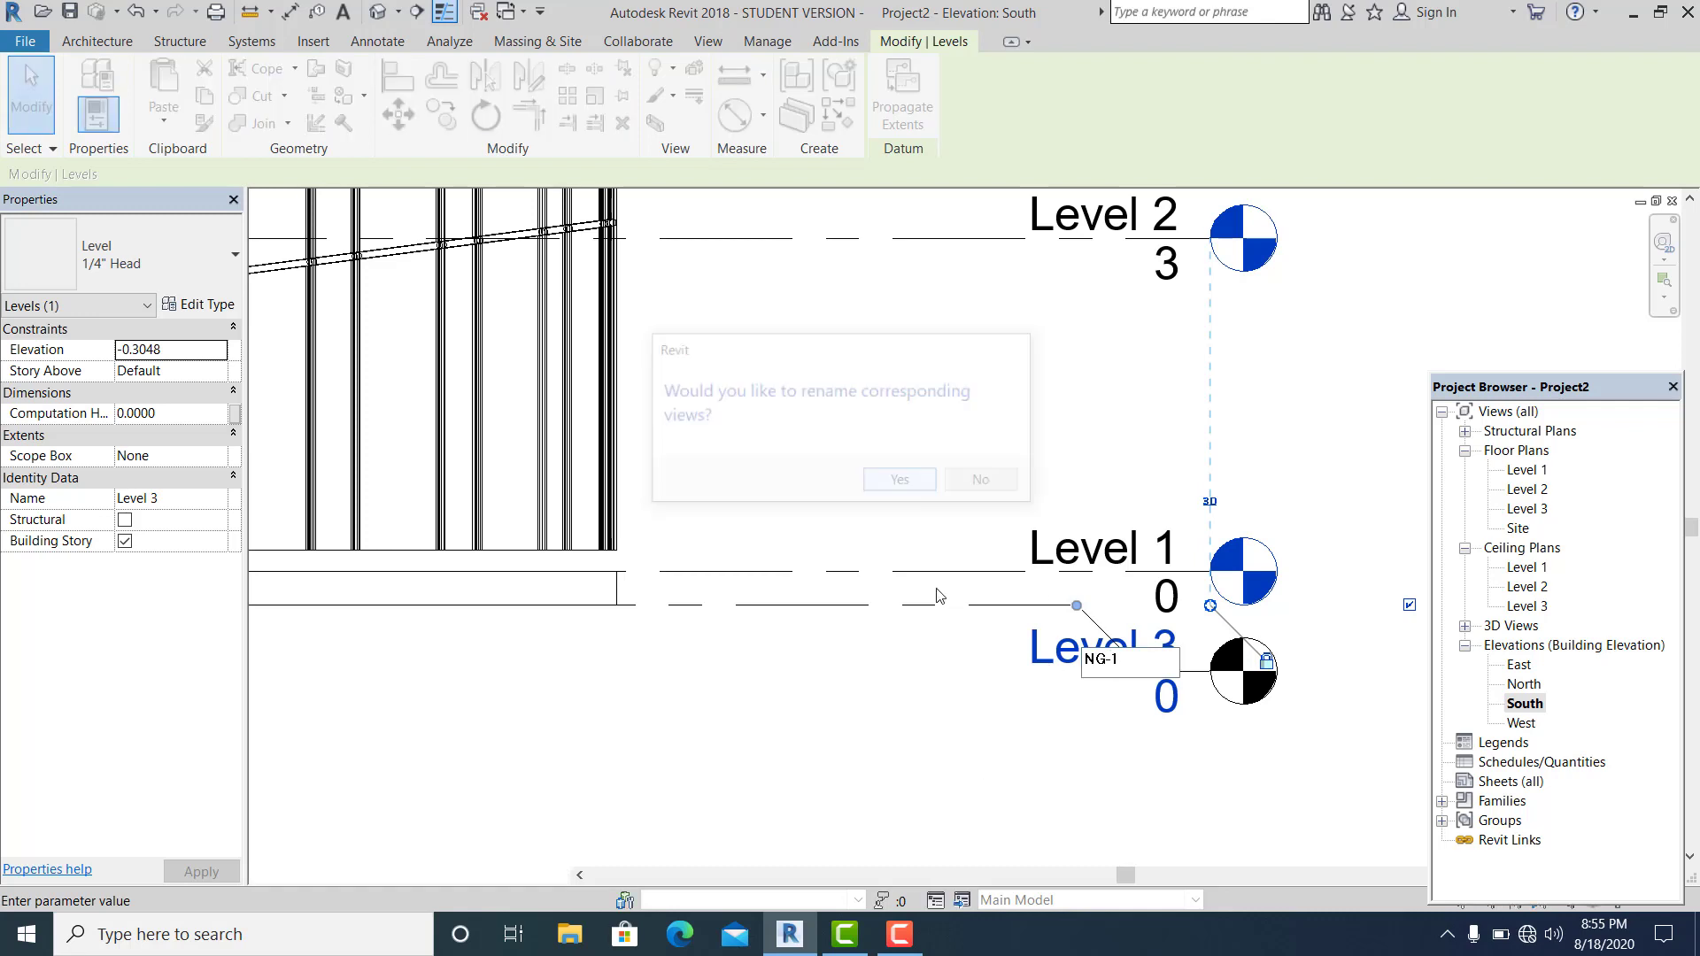
{"action": "left_click", "coordinate": [1036, 748]}
Check the renamed level along the east side of the South elevation and review the Level 1 floor plan
{"action": "scroll", "coordinate": [1014, 739], "scroll_direction": "down", "scroll_amount": 1}
{"action": "scroll", "coordinate": [898, 737], "scroll_direction": "down", "scroll_amount": 4}
{"action": "middle_click_drag", "start_coordinate": [912, 664], "coordinate": [1191, 684]}
{"action": "scroll", "coordinate": [1028, 645], "scroll_direction": "down", "scroll_amount": 3}
{"action": "middle_click_drag", "start_coordinate": [1028, 645], "coordinate": [1123, 595]}
{"action": "middle_click_drag", "start_coordinate": [1050, 676], "coordinate": [1608, 636]}
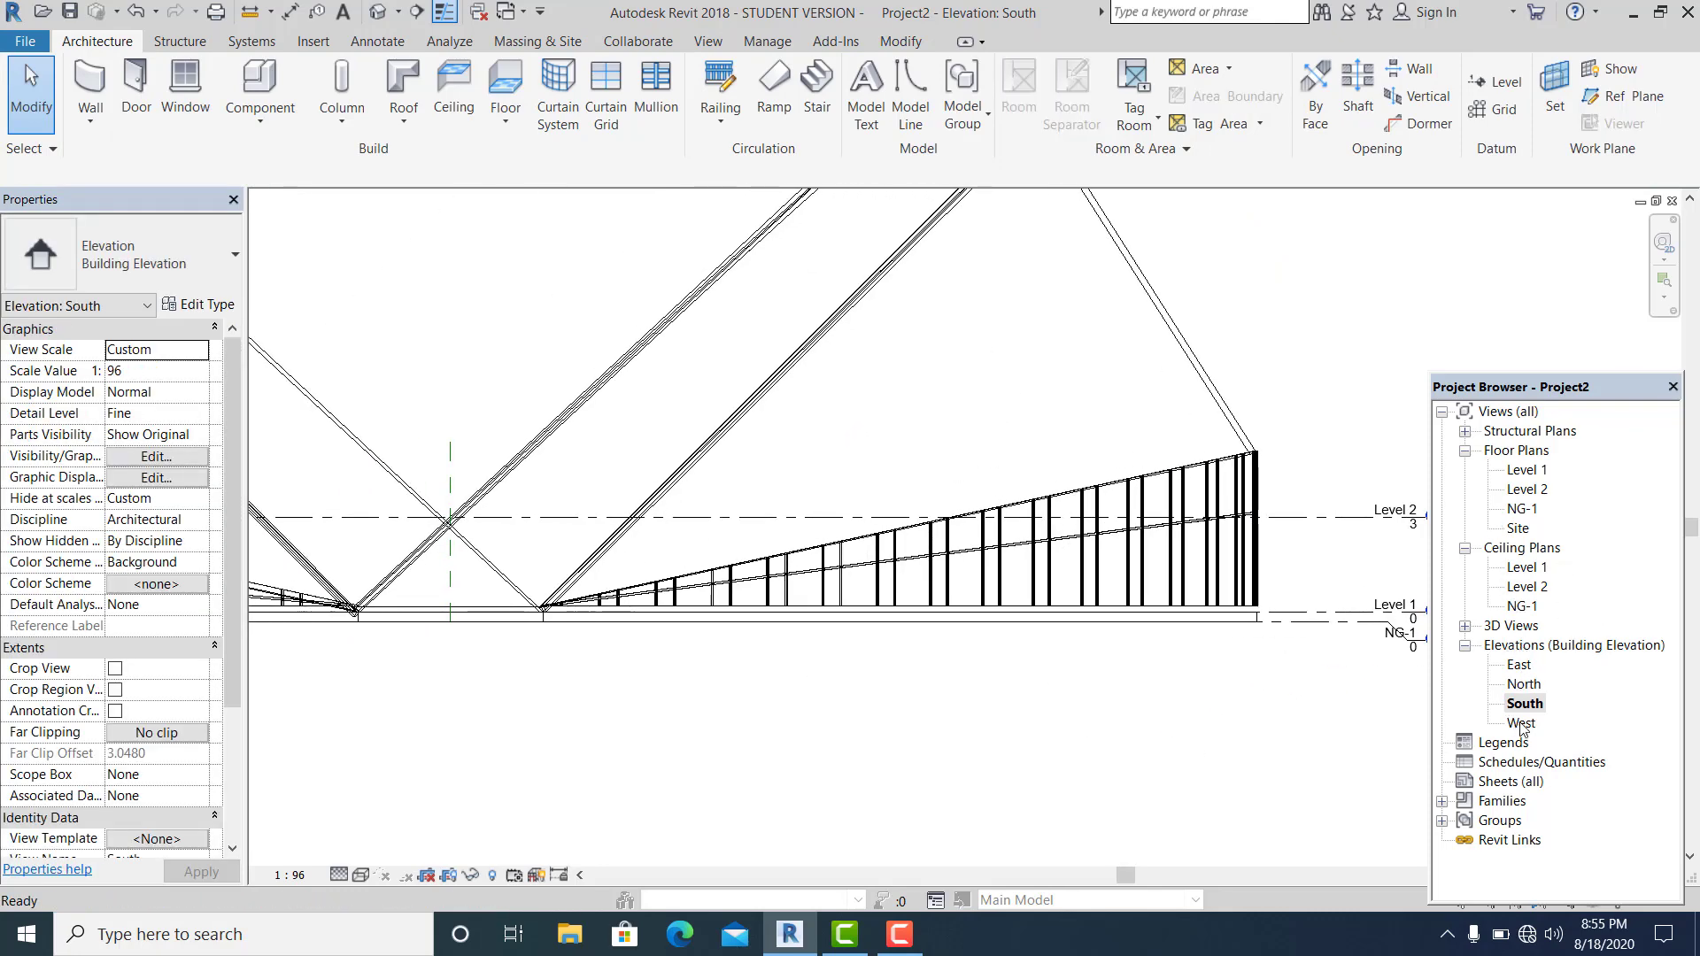
{"action": "double_click", "coordinate": [1523, 474]}
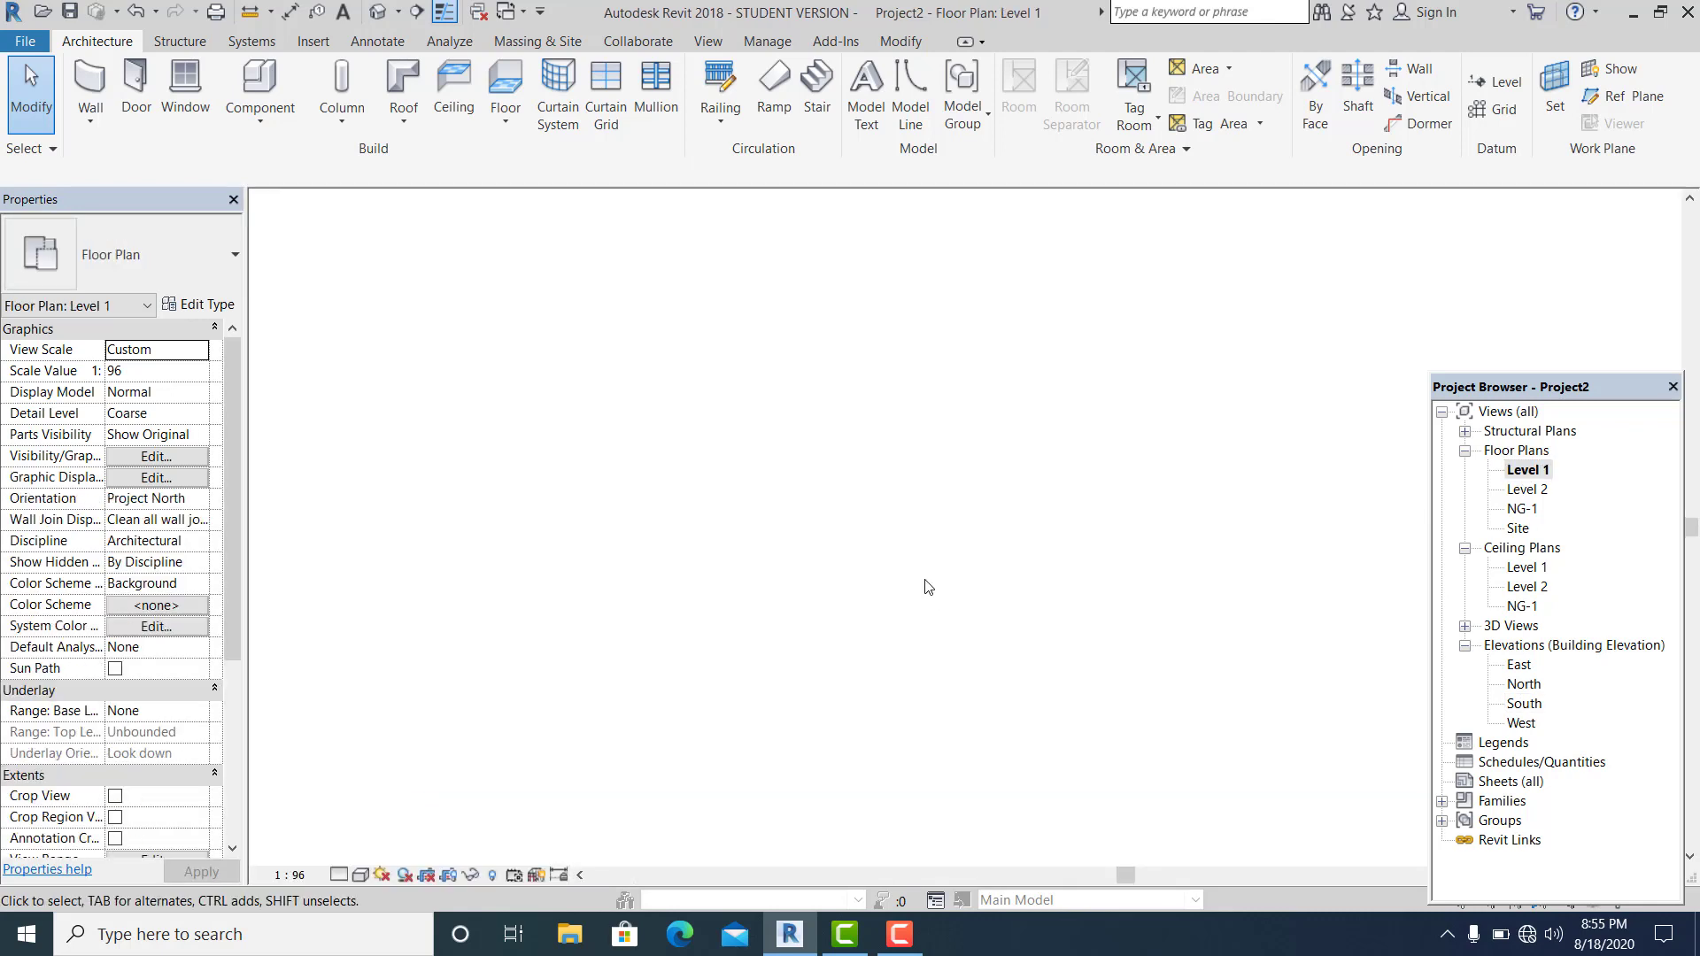
{"action": "scroll", "coordinate": [806, 602], "scroll_direction": "down", "scroll_amount": 2}
{"action": "middle_click_drag", "start_coordinate": [834, 601], "coordinate": [875, 551]}
{"action": "scroll", "coordinate": [1001, 591], "scroll_direction": "up", "scroll_amount": 1}
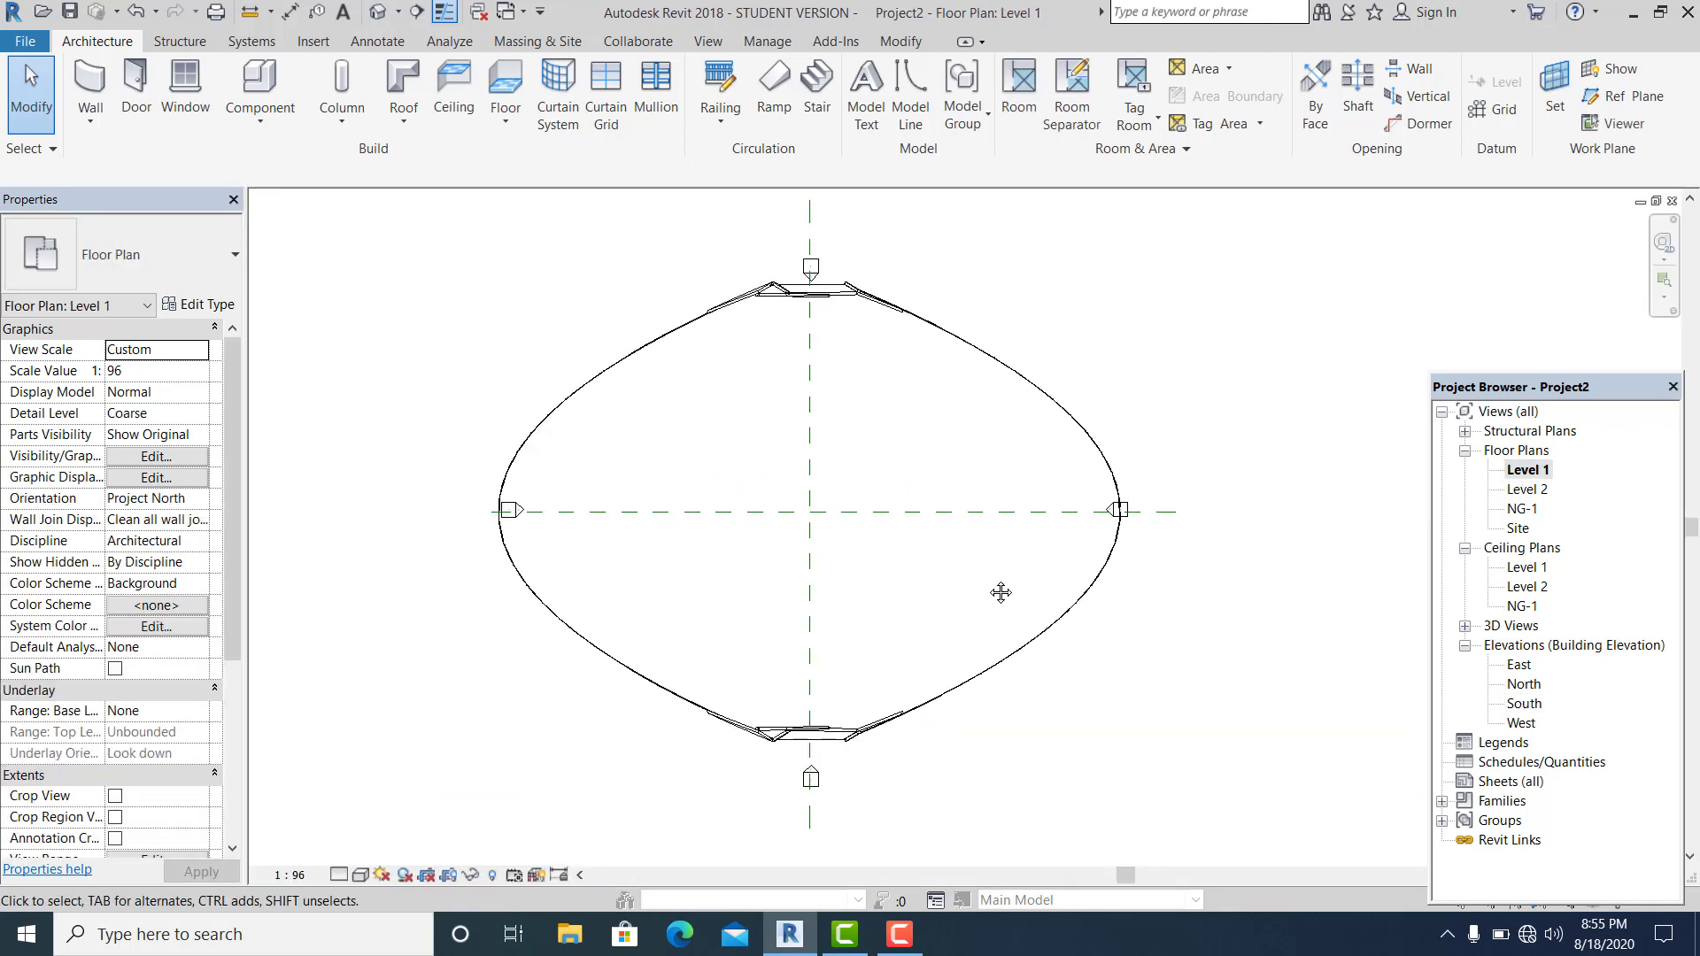
{"action": "middle_click_drag", "start_coordinate": [1001, 592], "coordinate": [988, 591]}
Open the NG-1 floor plan and start a floor boundary sketch there
{"action": "double_click", "coordinate": [1523, 509]}
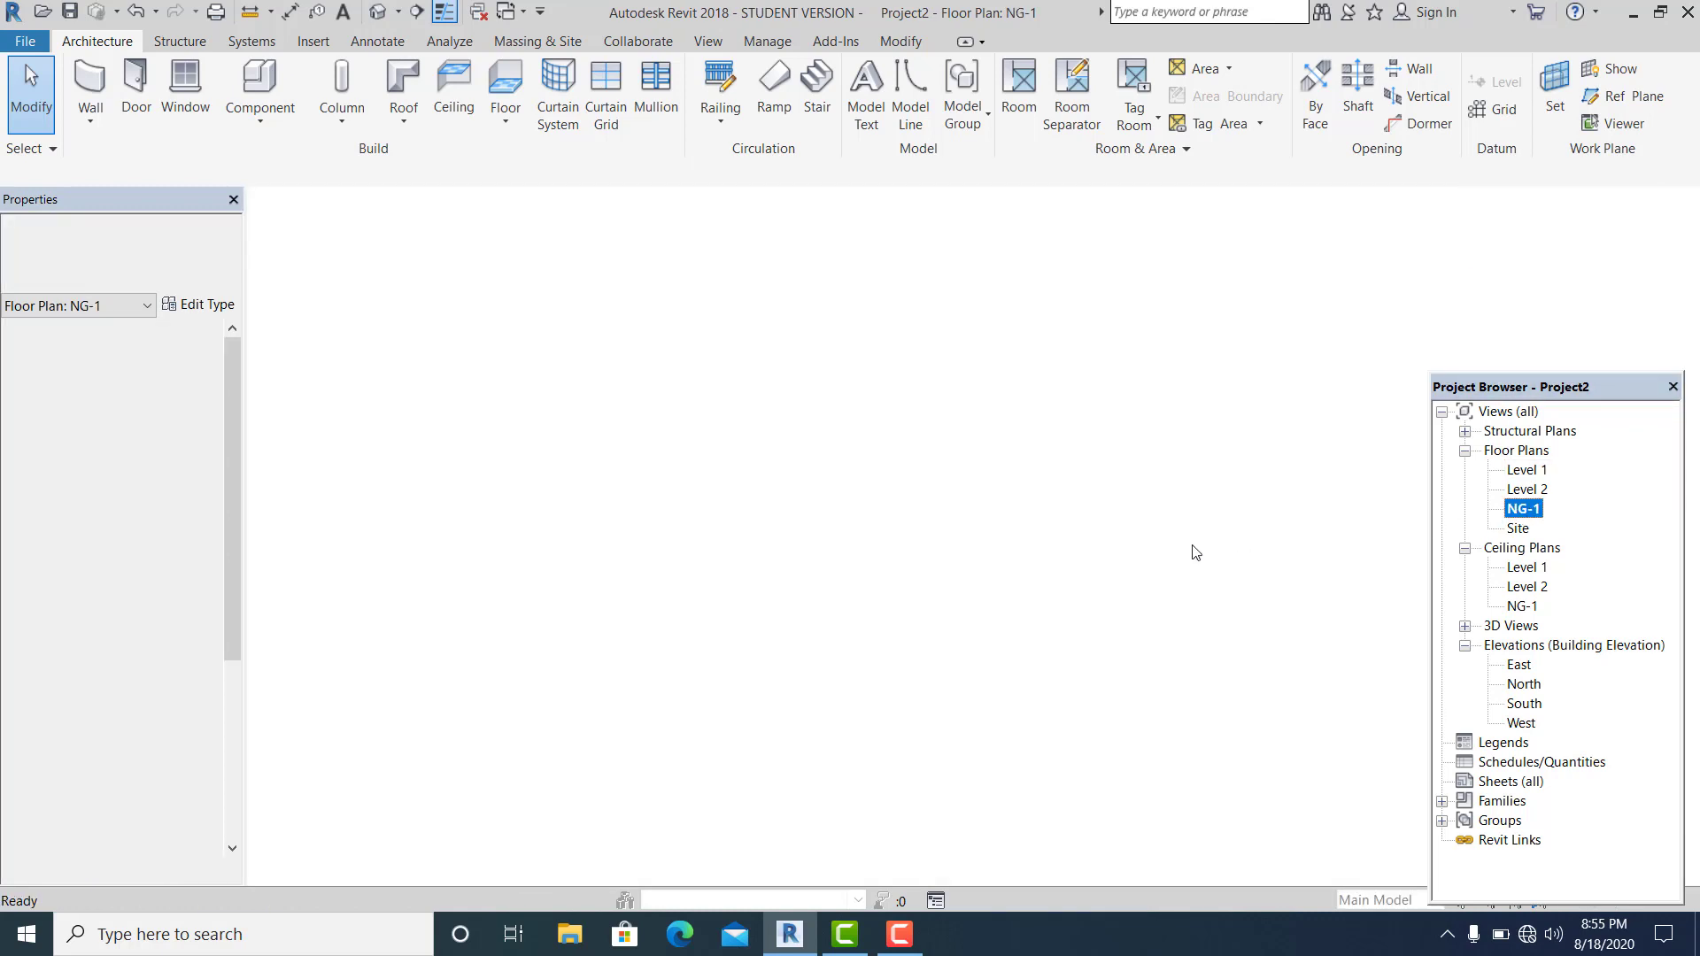
{"action": "scroll", "coordinate": [869, 527], "scroll_direction": "up", "scroll_amount": 3}
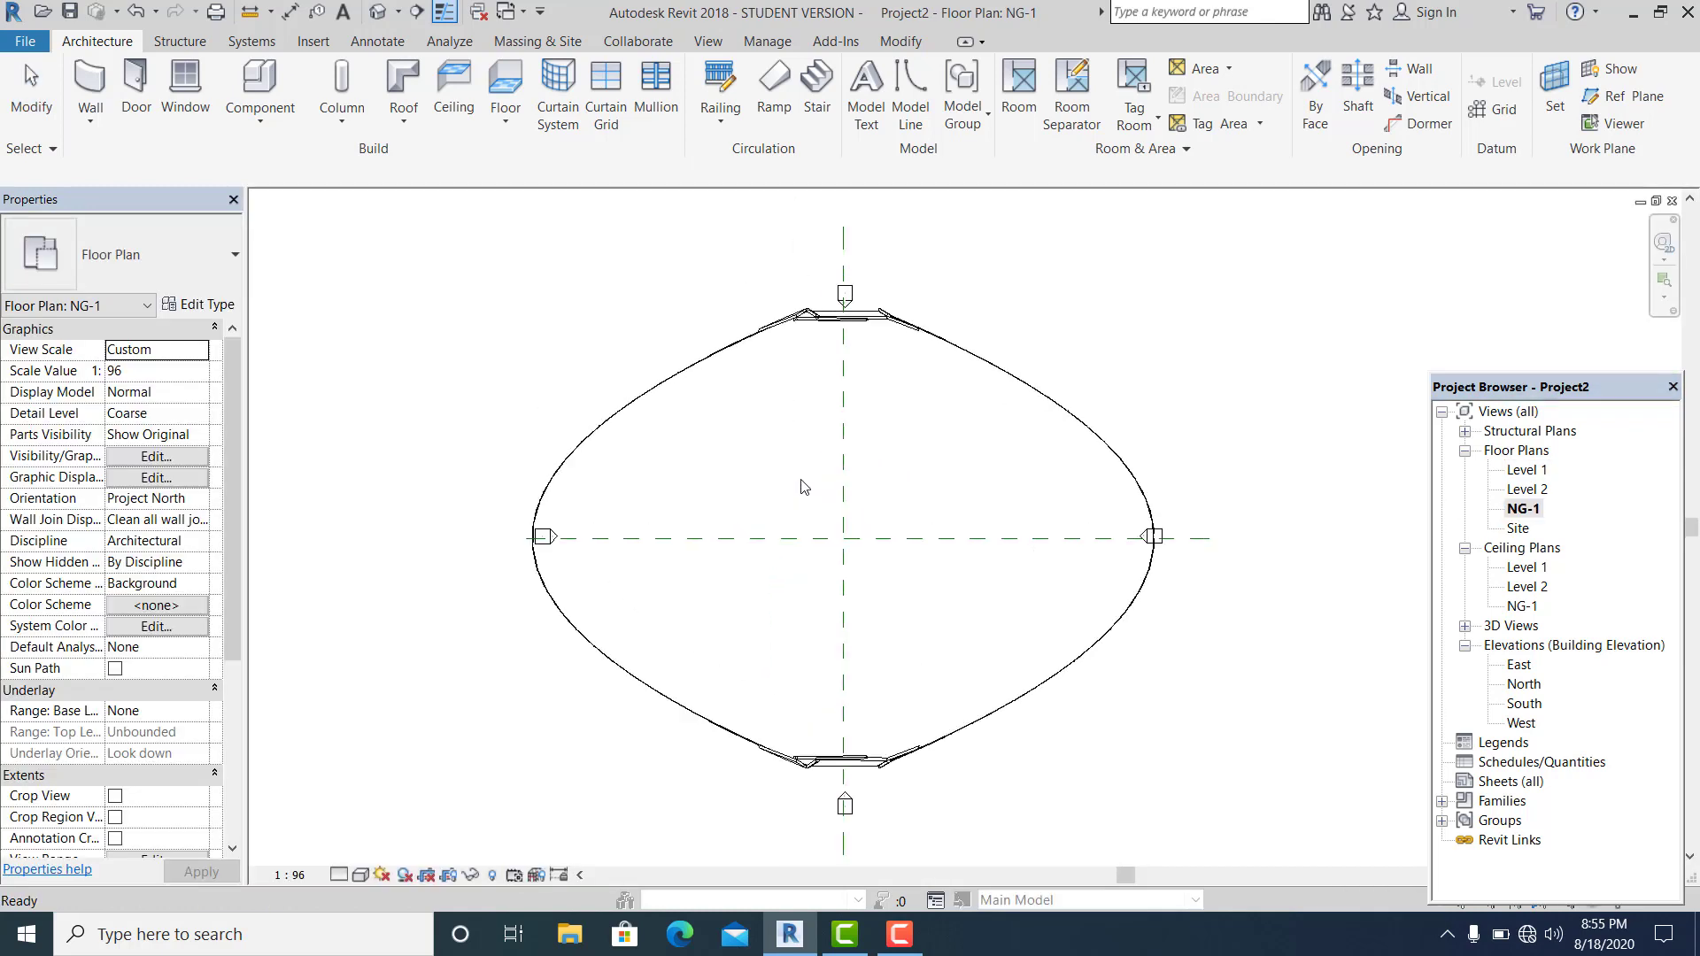
{"action": "middle_click_drag", "start_coordinate": [805, 486], "coordinate": [712, 405]}
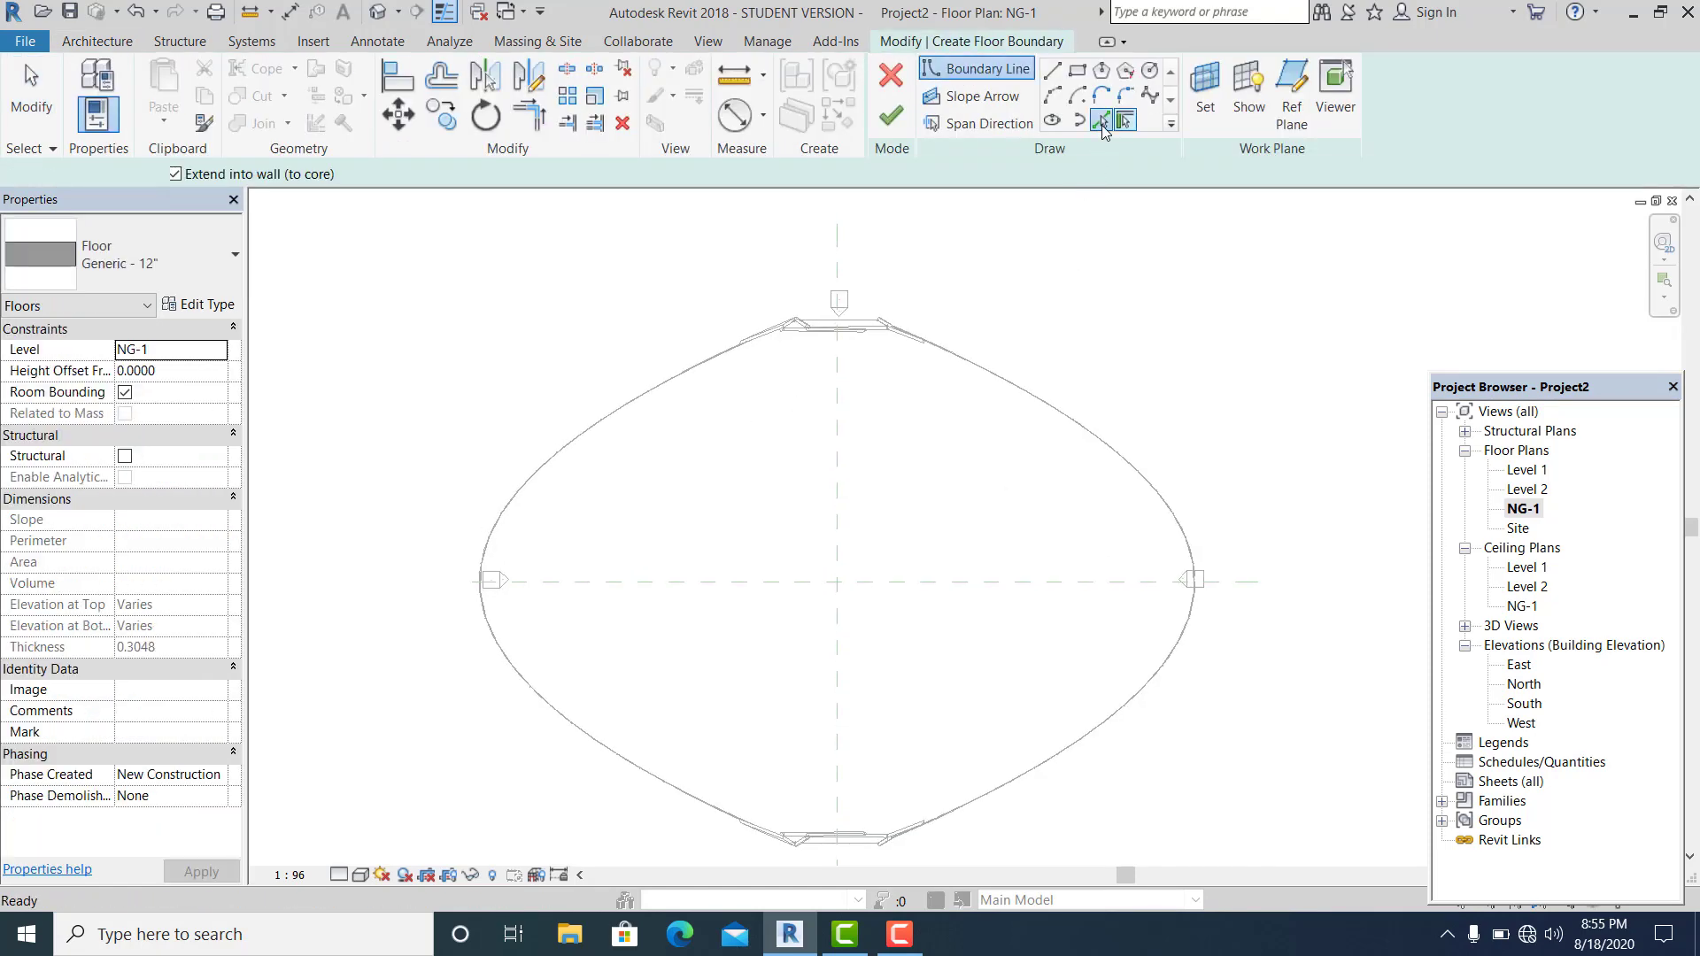
Create floor boundary lines offset 0.8 m outward from the curved curtain system edges and the straight north and south floor edges
{"action": "left_click_drag", "start_coordinate": [119, 170], "coordinate": [22, 166]}
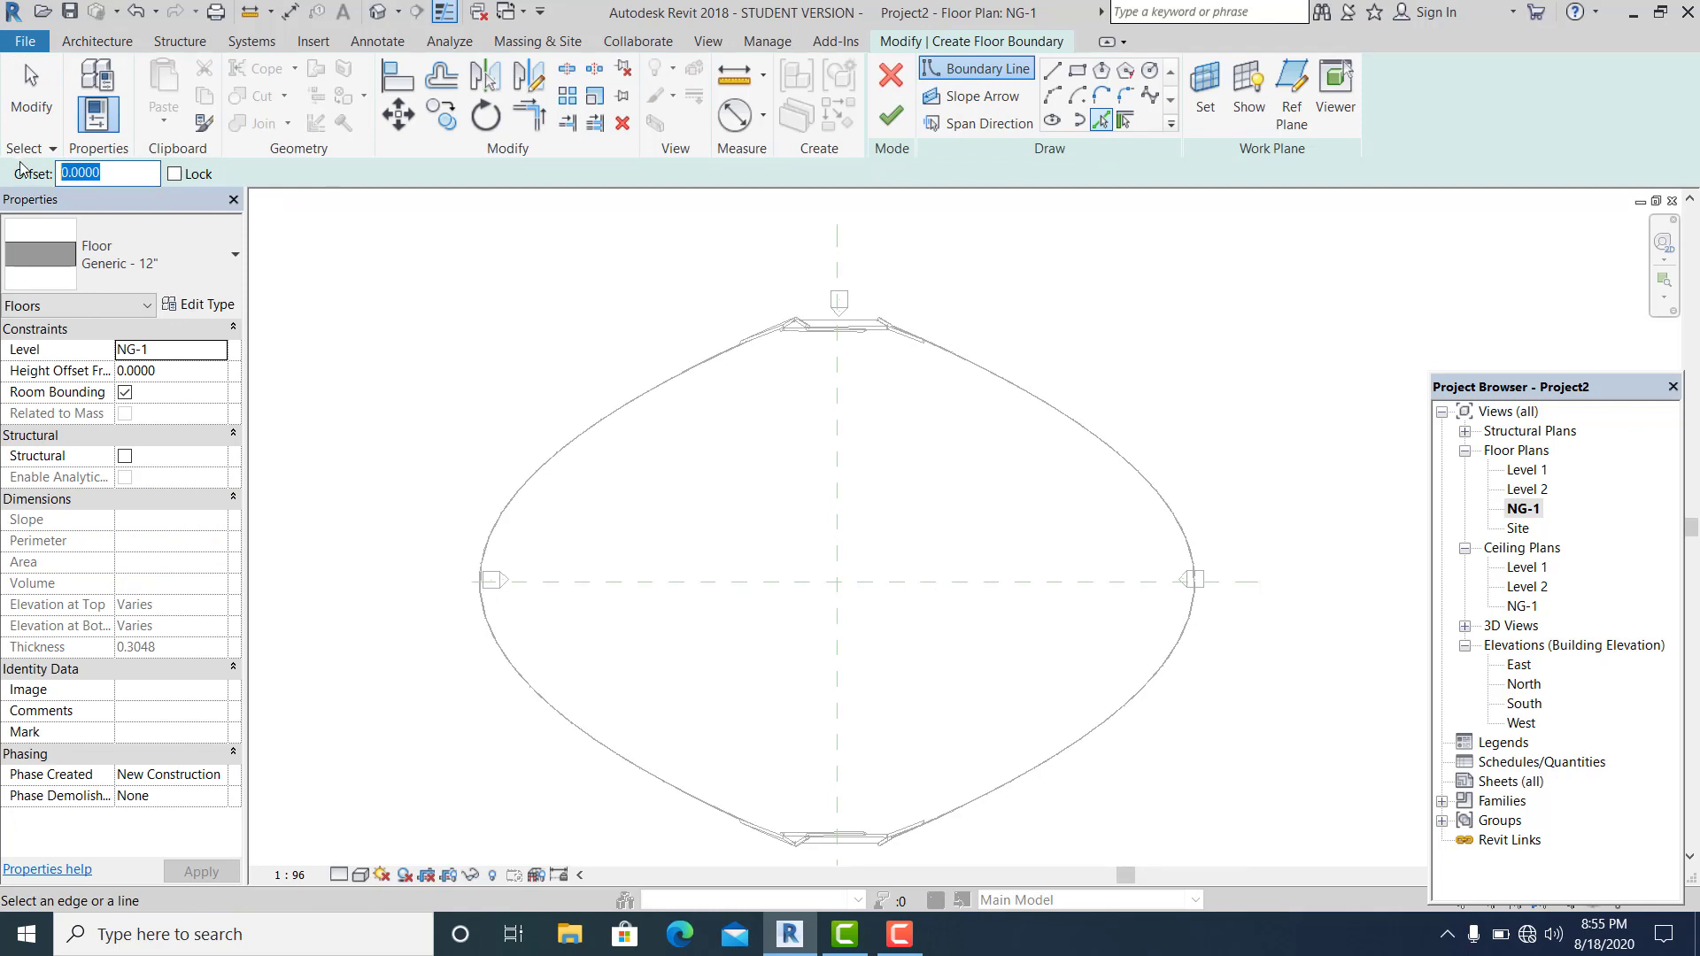
{"action": "type", "text": ".0.2"}
{"action": "key", "text": "Return"}
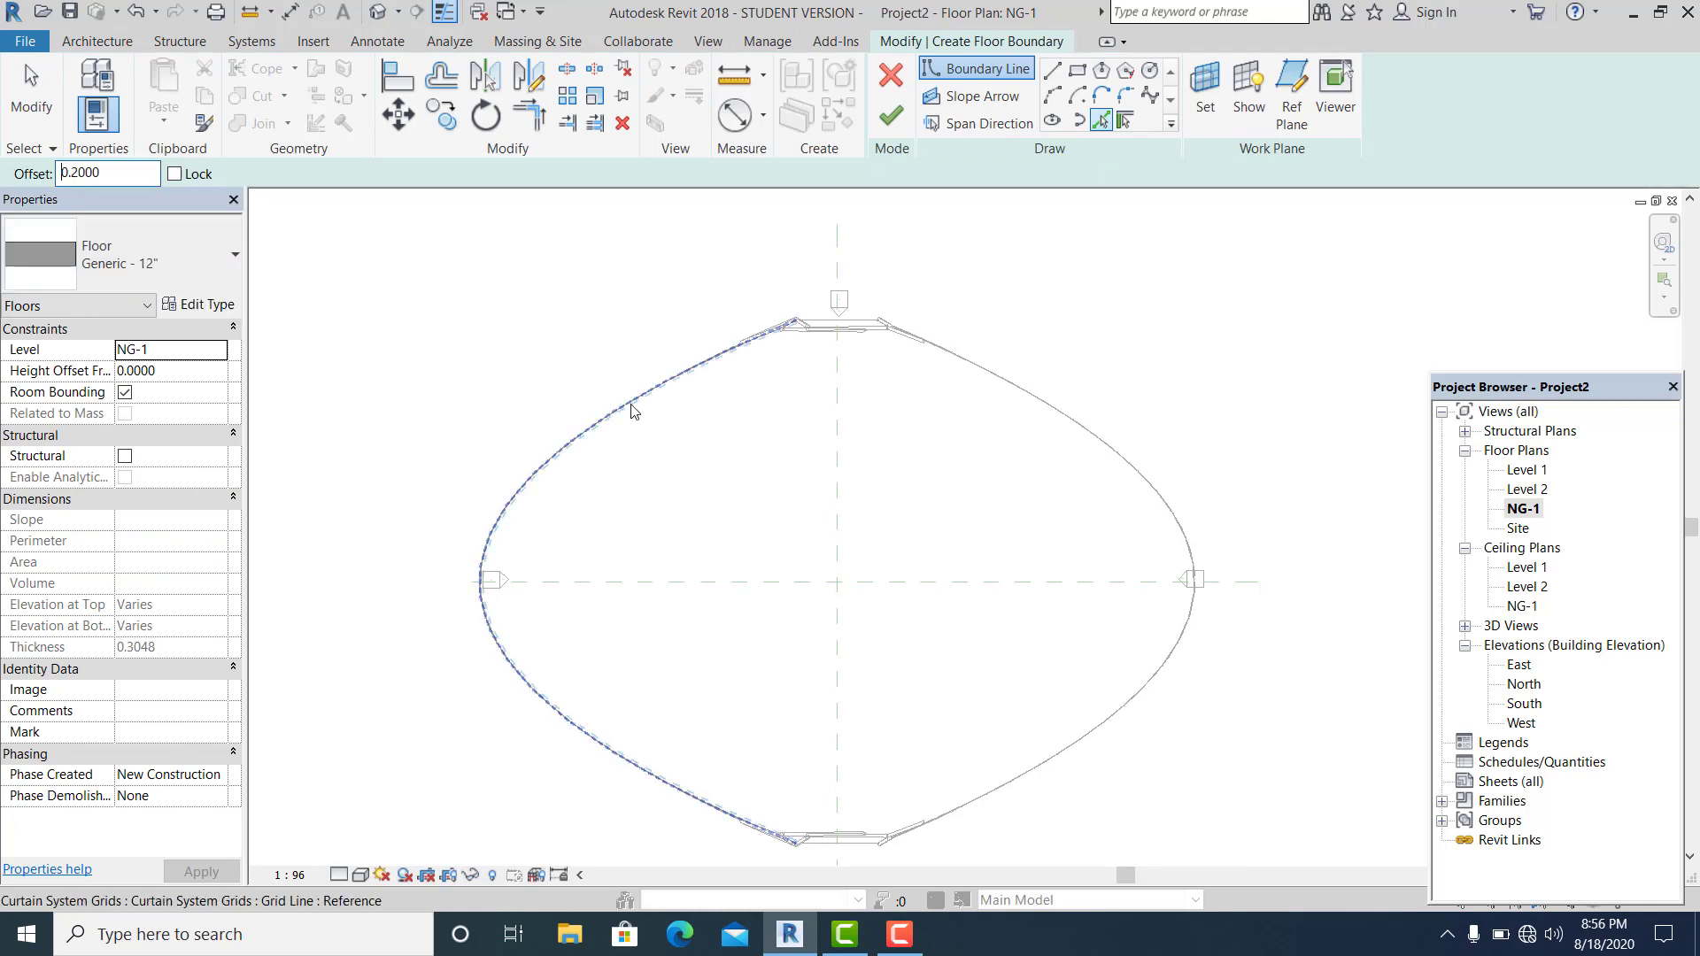
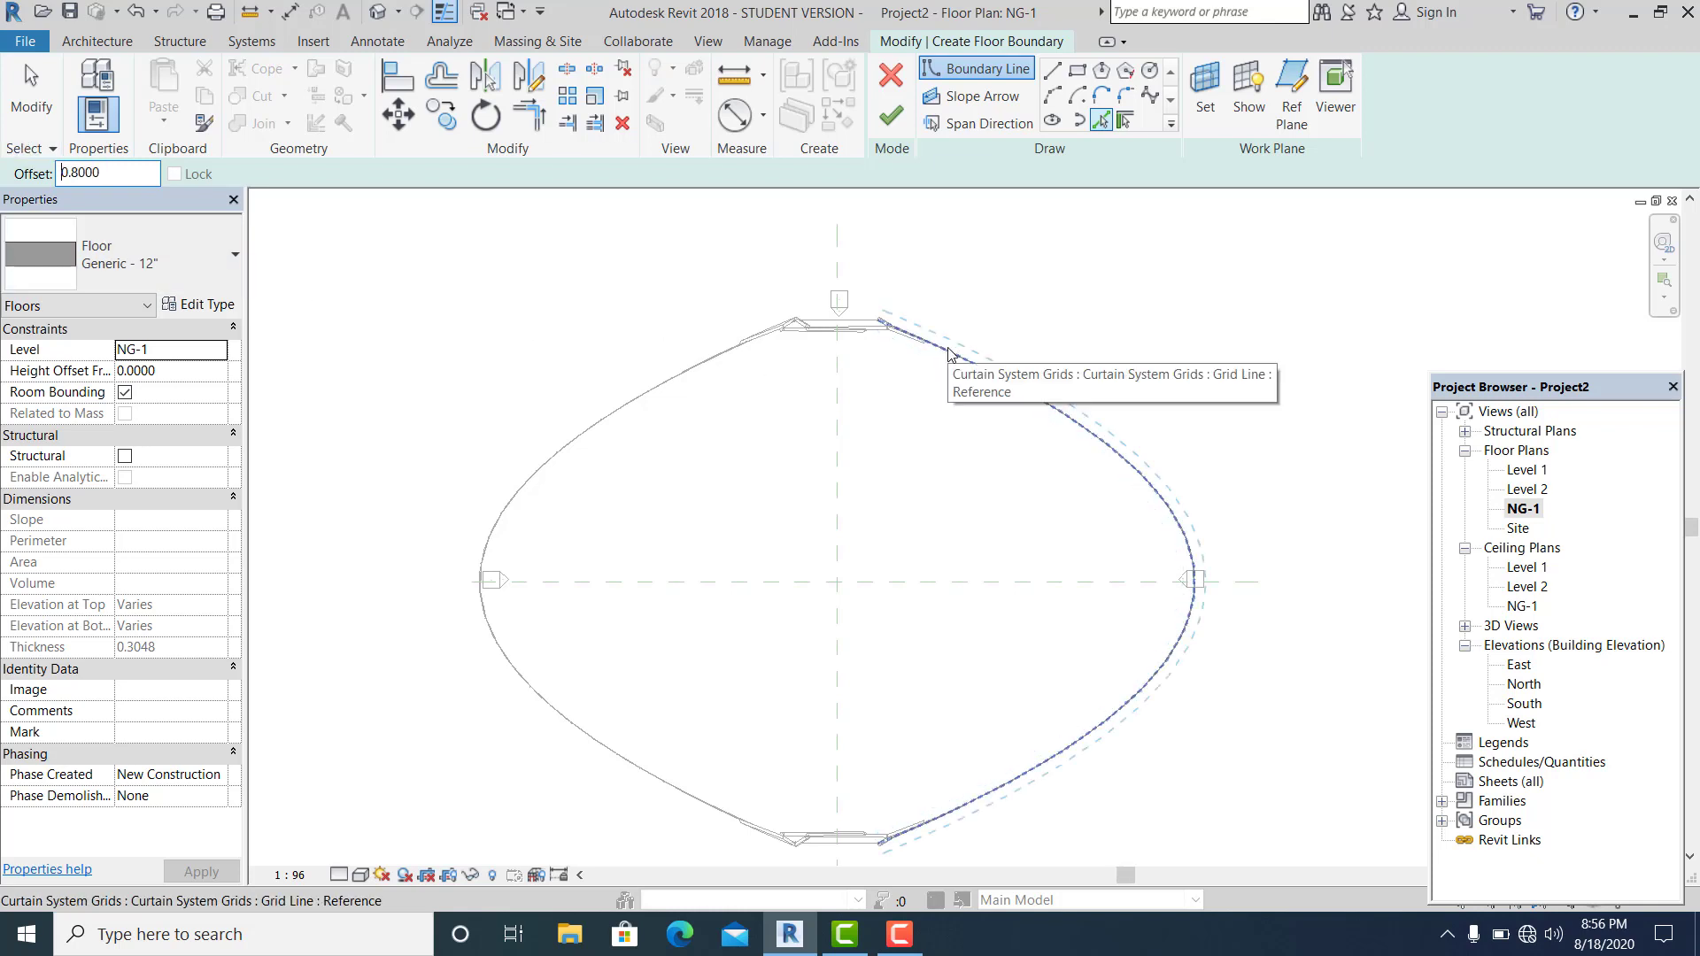
{"action": "left_click", "coordinate": [950, 353]}
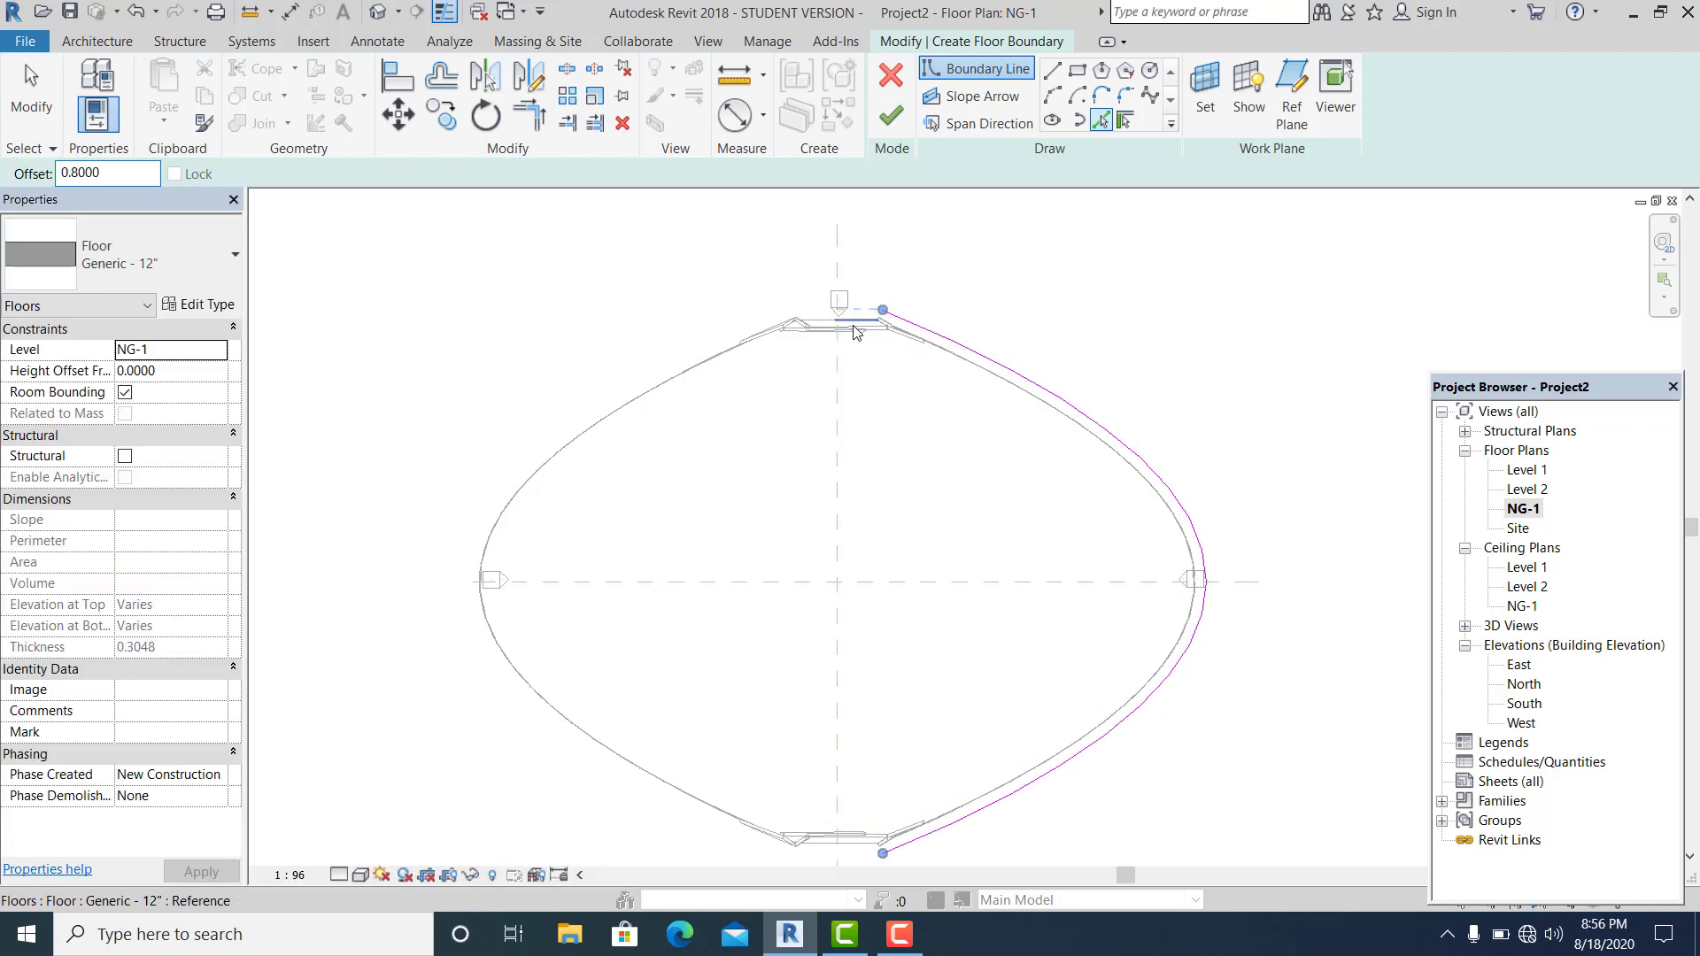
{"action": "scroll", "coordinate": [881, 306], "scroll_direction": "up", "scroll_amount": 2}
{"action": "left_click", "coordinate": [848, 319]}
{"action": "left_click", "coordinate": [809, 316]}
{"action": "left_click", "coordinate": [711, 351]}
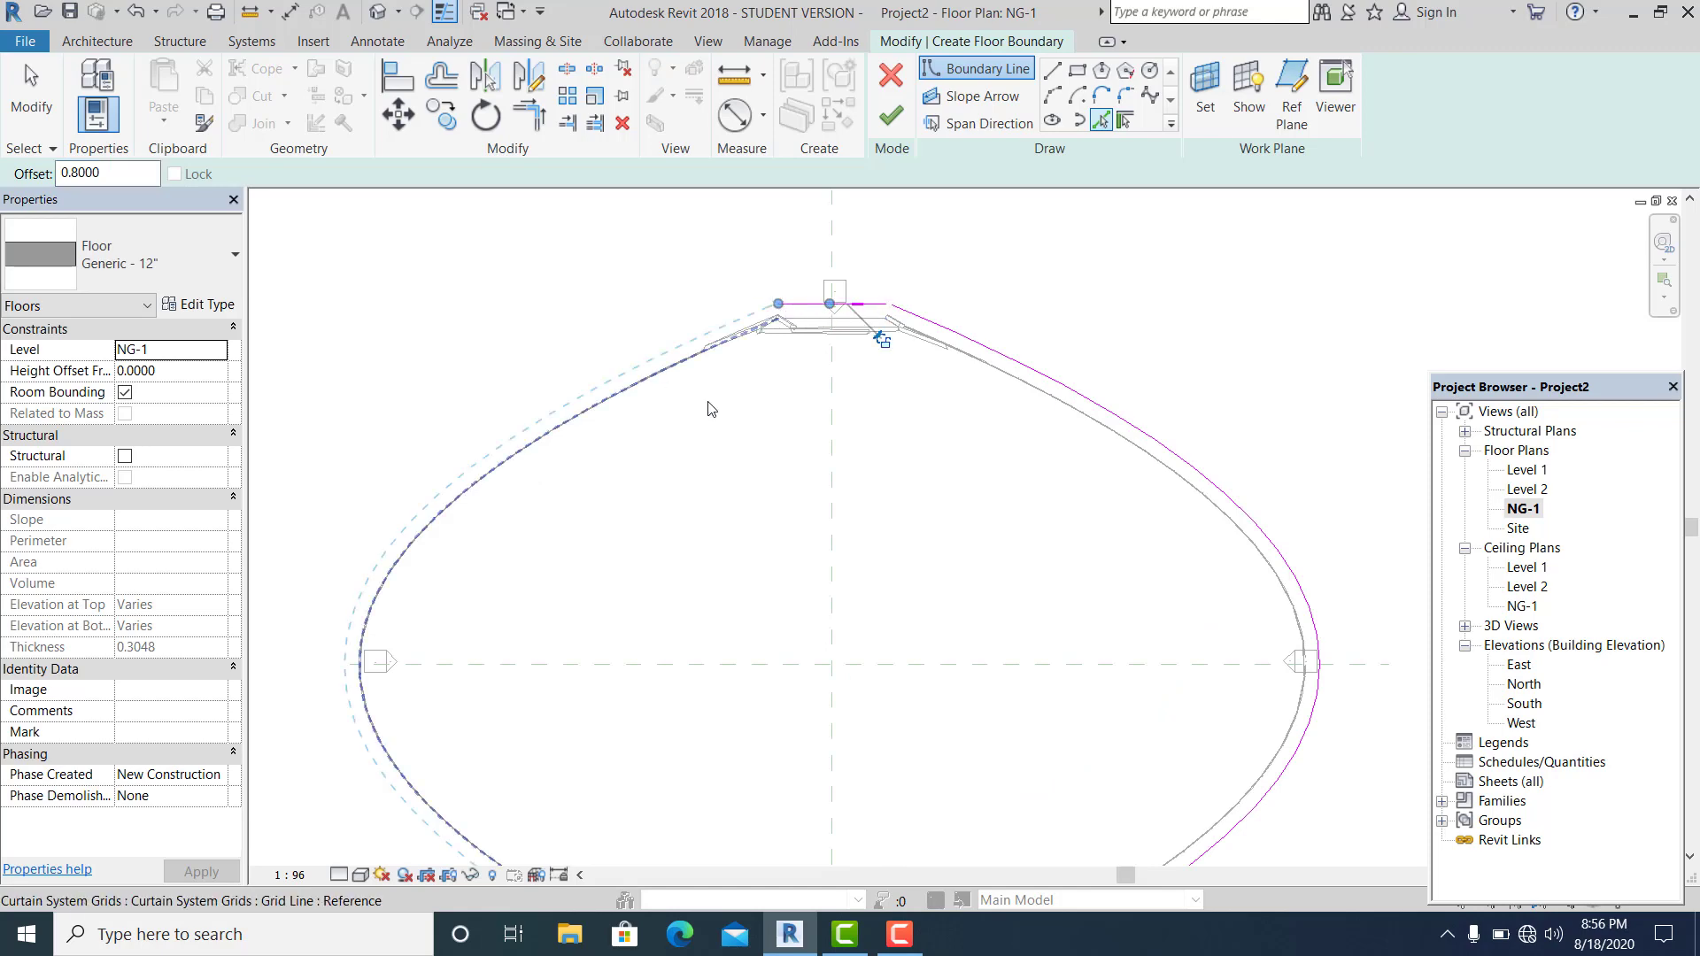
{"action": "middle_click_drag", "start_coordinate": [982, 633], "coordinate": [938, 455]}
{"action": "scroll", "coordinate": [883, 844], "scroll_direction": "up", "scroll_amount": 1}
{"action": "middle_click_drag", "start_coordinate": [959, 740], "coordinate": [1033, 606]}
{"action": "scroll", "coordinate": [938, 582], "scroll_direction": "up", "scroll_amount": 1}
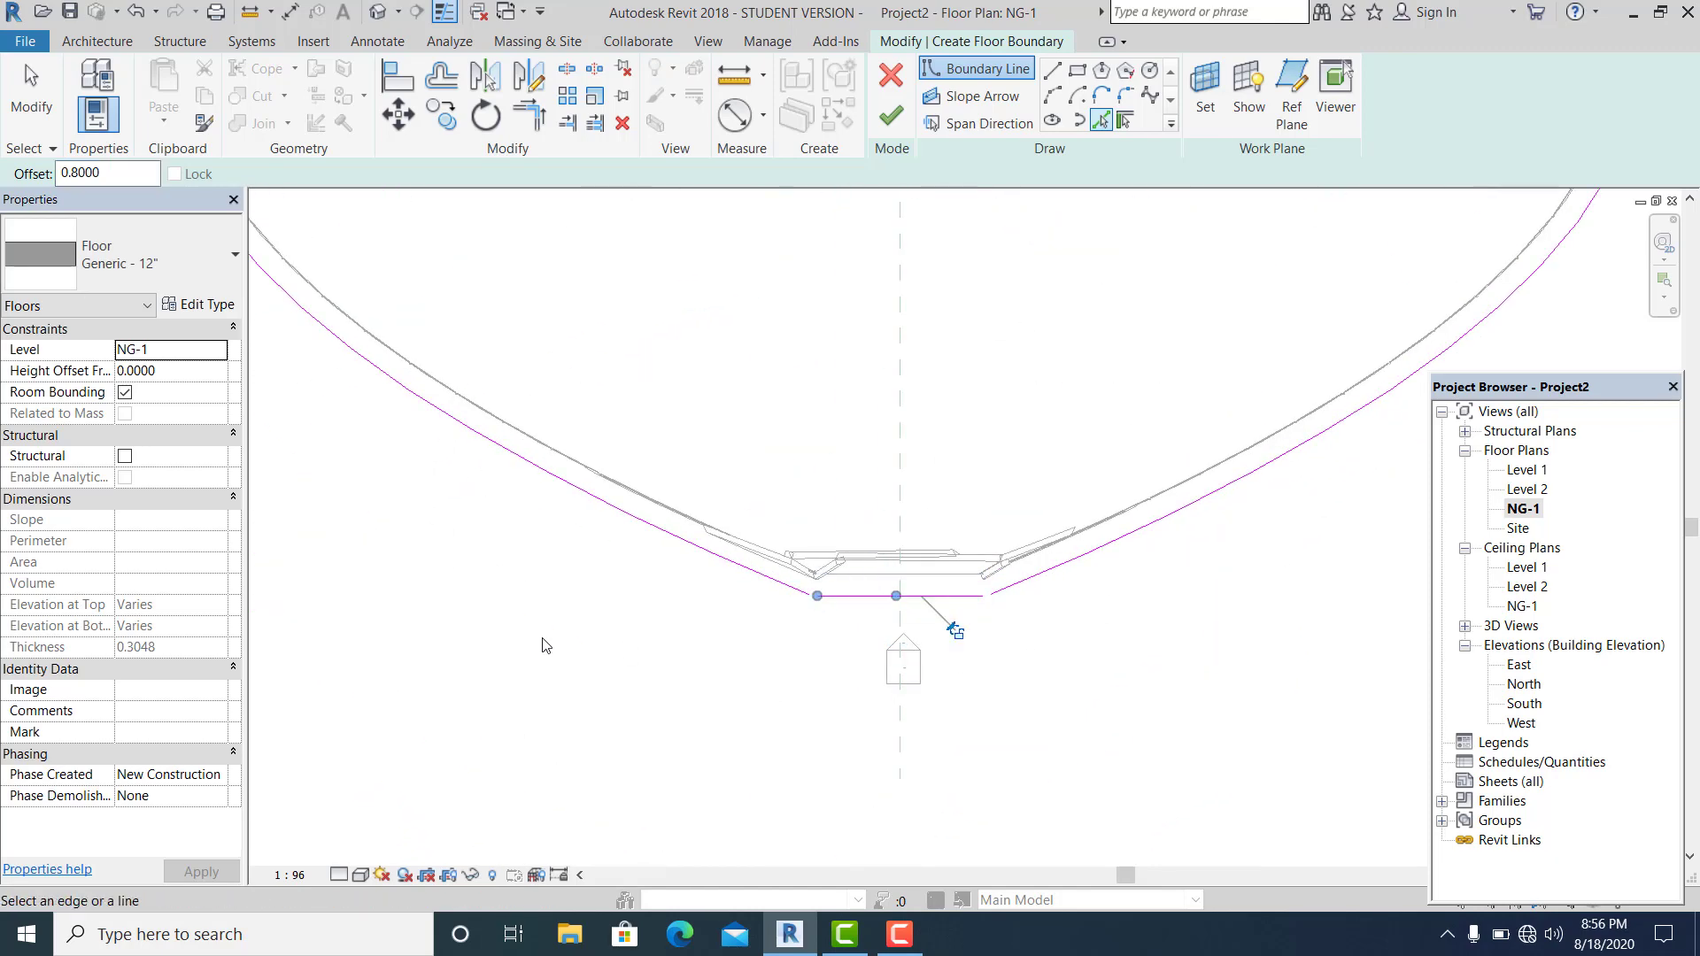
Extend the straight south boundary line westward and connect it to the curved west boundary with a short line
{"action": "scroll", "coordinate": [686, 639], "scroll_direction": "up", "scroll_amount": 3}
{"action": "key", "text": "Escape"}
{"action": "left_click", "coordinate": [961, 552]}
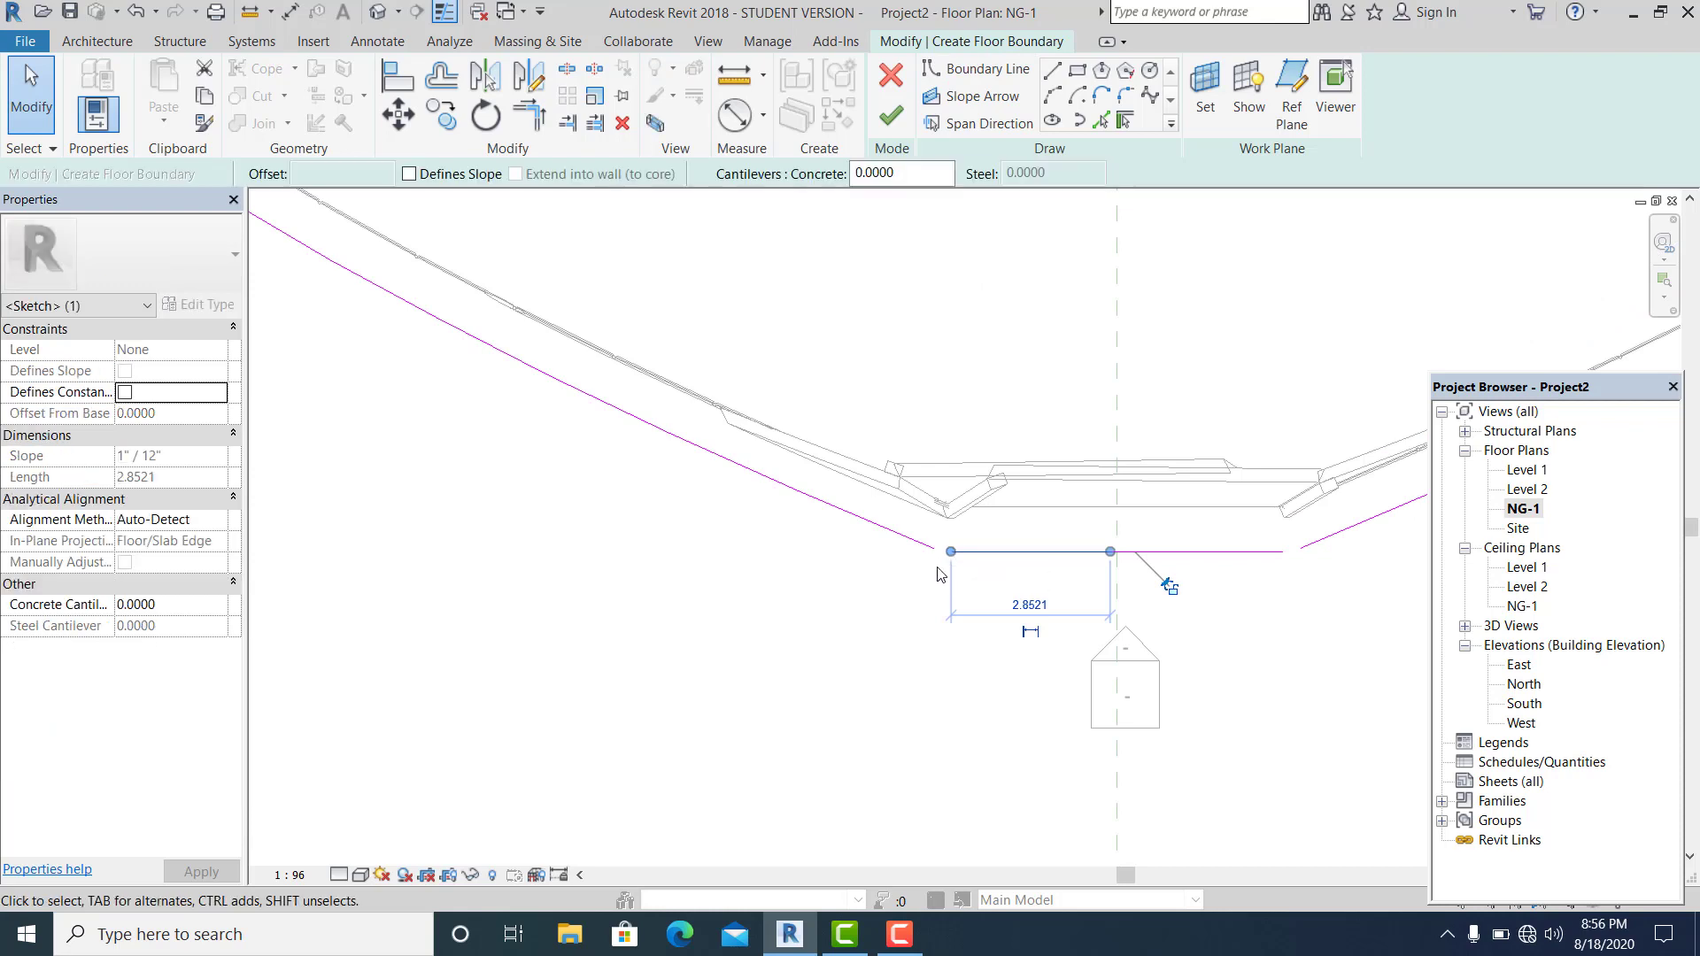
{"action": "scroll", "coordinate": [939, 574], "scroll_direction": "up", "scroll_amount": 3}
{"action": "left_click_drag", "start_coordinate": [974, 531], "coordinate": [952, 531]}
{"action": "left_click", "coordinate": [1052, 71]}
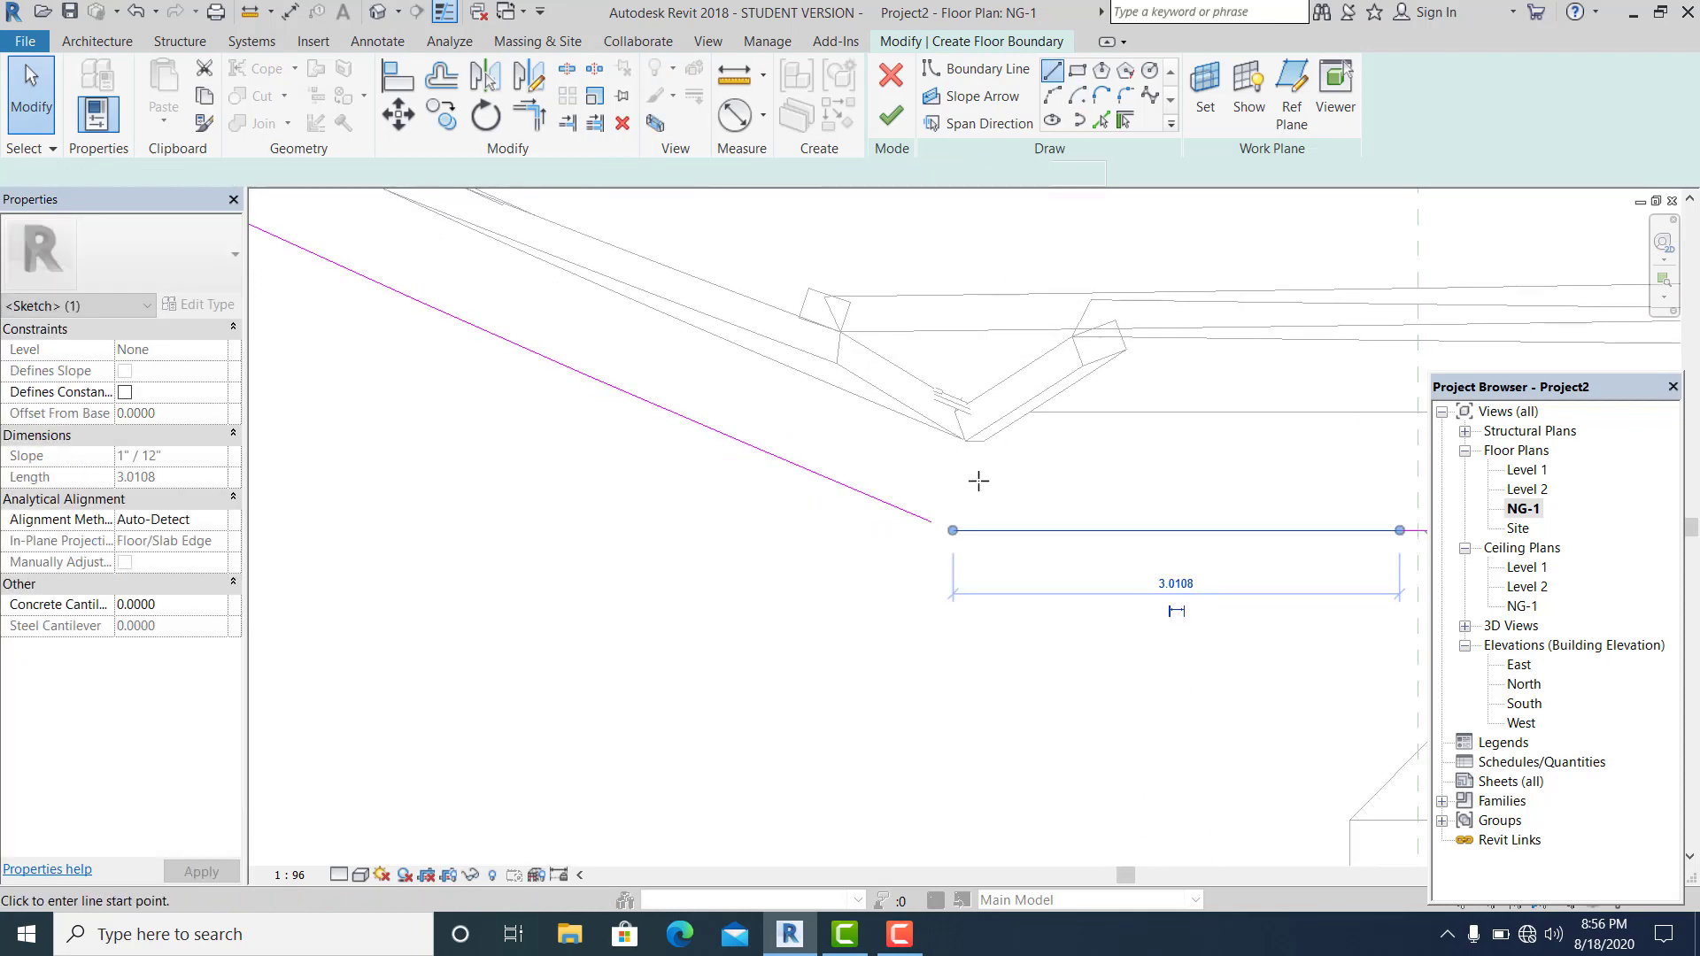
{"action": "left_click", "coordinate": [937, 523]}
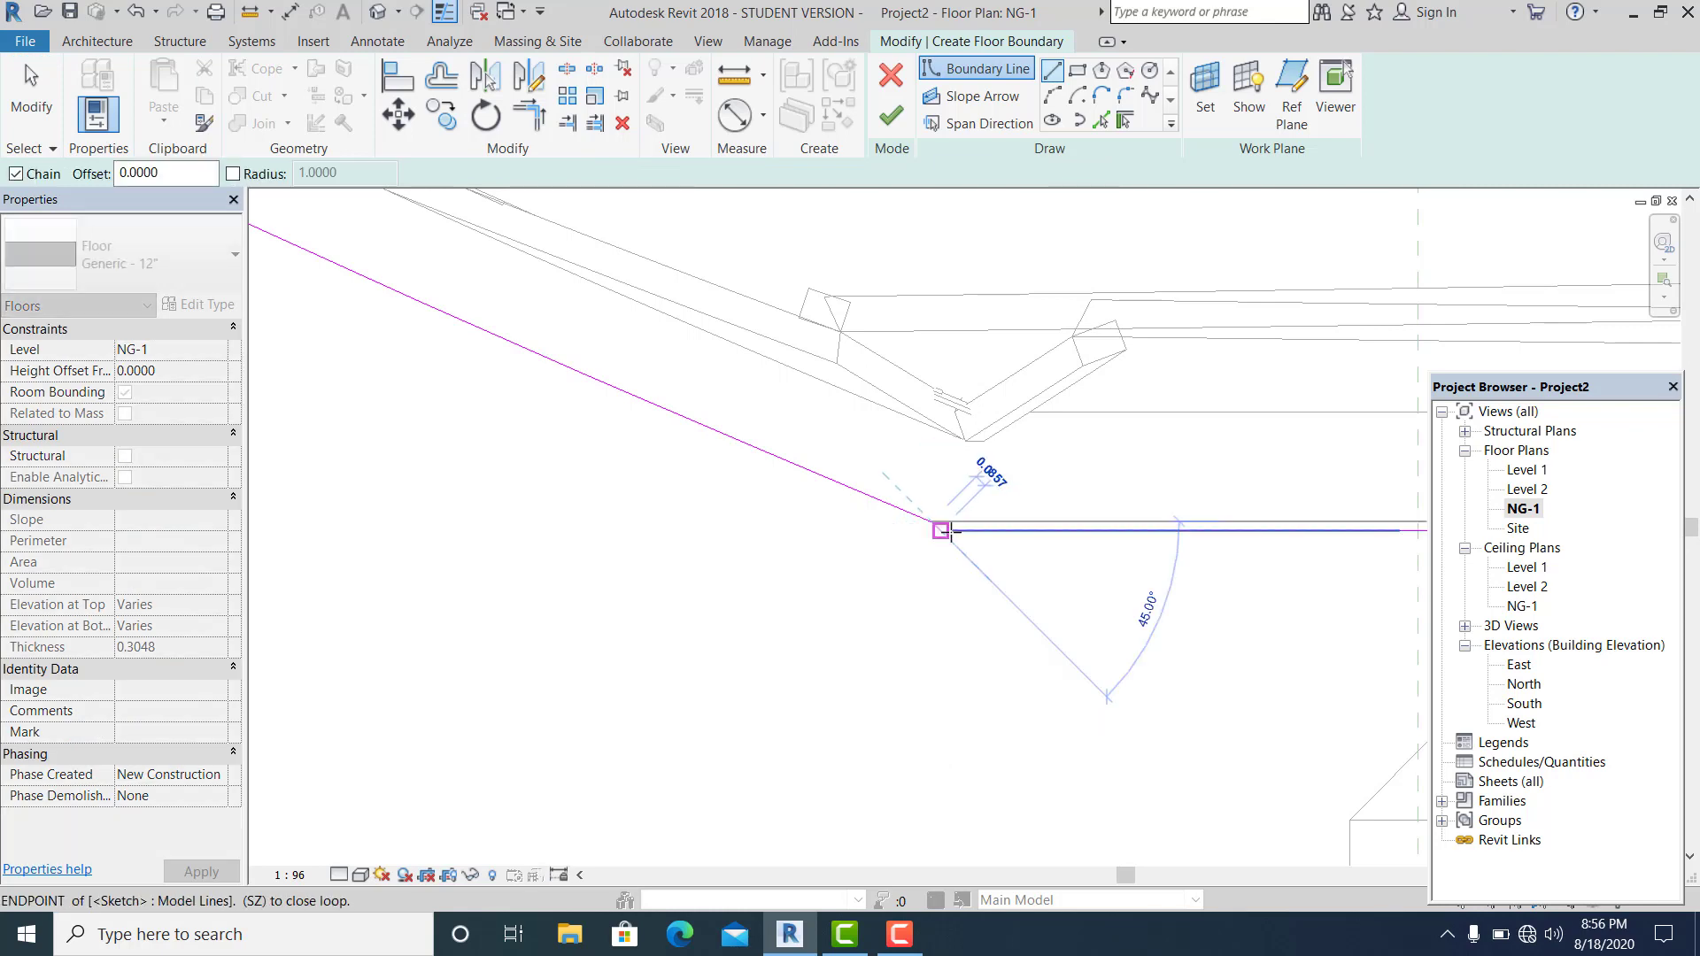
{"action": "scroll", "coordinate": [951, 529], "scroll_direction": "up", "scroll_amount": 1}
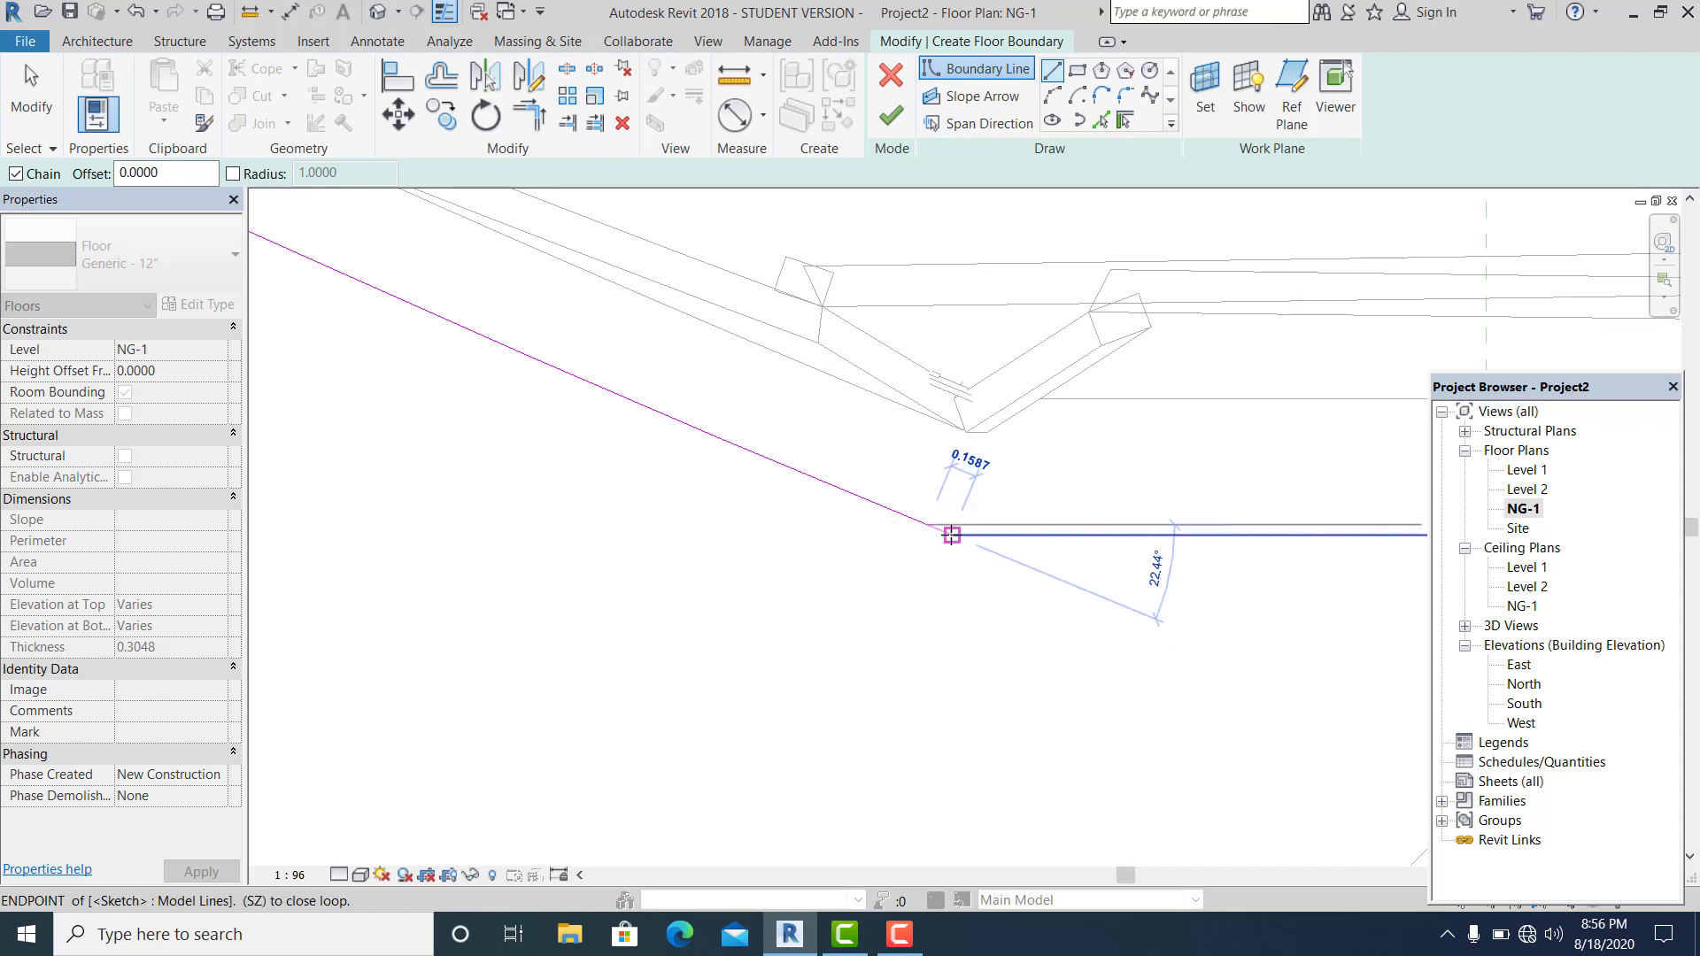
{"action": "left_click", "coordinate": [18, 115]}
Extend the straight south boundary line eastward and connect it to the curved east boundary with a short line
{"action": "scroll", "coordinate": [532, 478], "scroll_direction": "down", "scroll_amount": 4}
{"action": "middle_click_drag", "start_coordinate": [567, 603], "coordinate": [189, 600]}
{"action": "scroll", "coordinate": [266, 600], "scroll_direction": "down", "scroll_amount": 1}
{"action": "scroll", "coordinate": [971, 513], "scroll_direction": "up", "scroll_amount": 3}
{"action": "key", "text": "Escape"}
{"action": "key", "text": "Escape"}
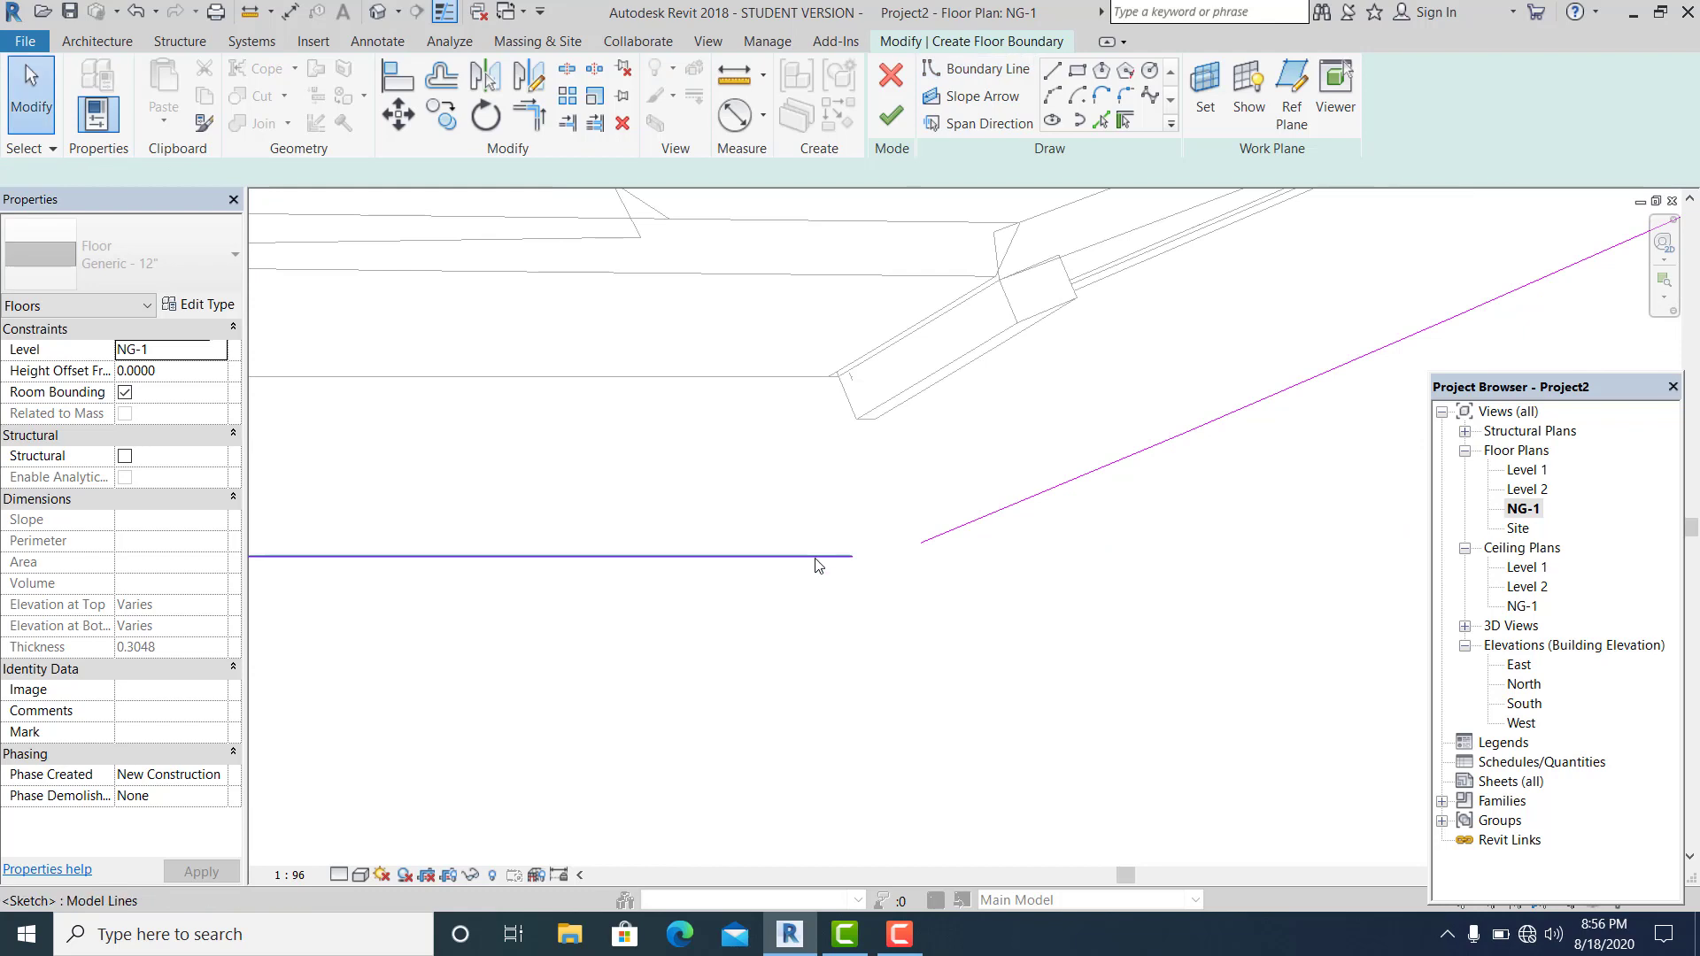
{"action": "left_click_drag", "start_coordinate": [852, 564], "coordinate": [888, 557]}
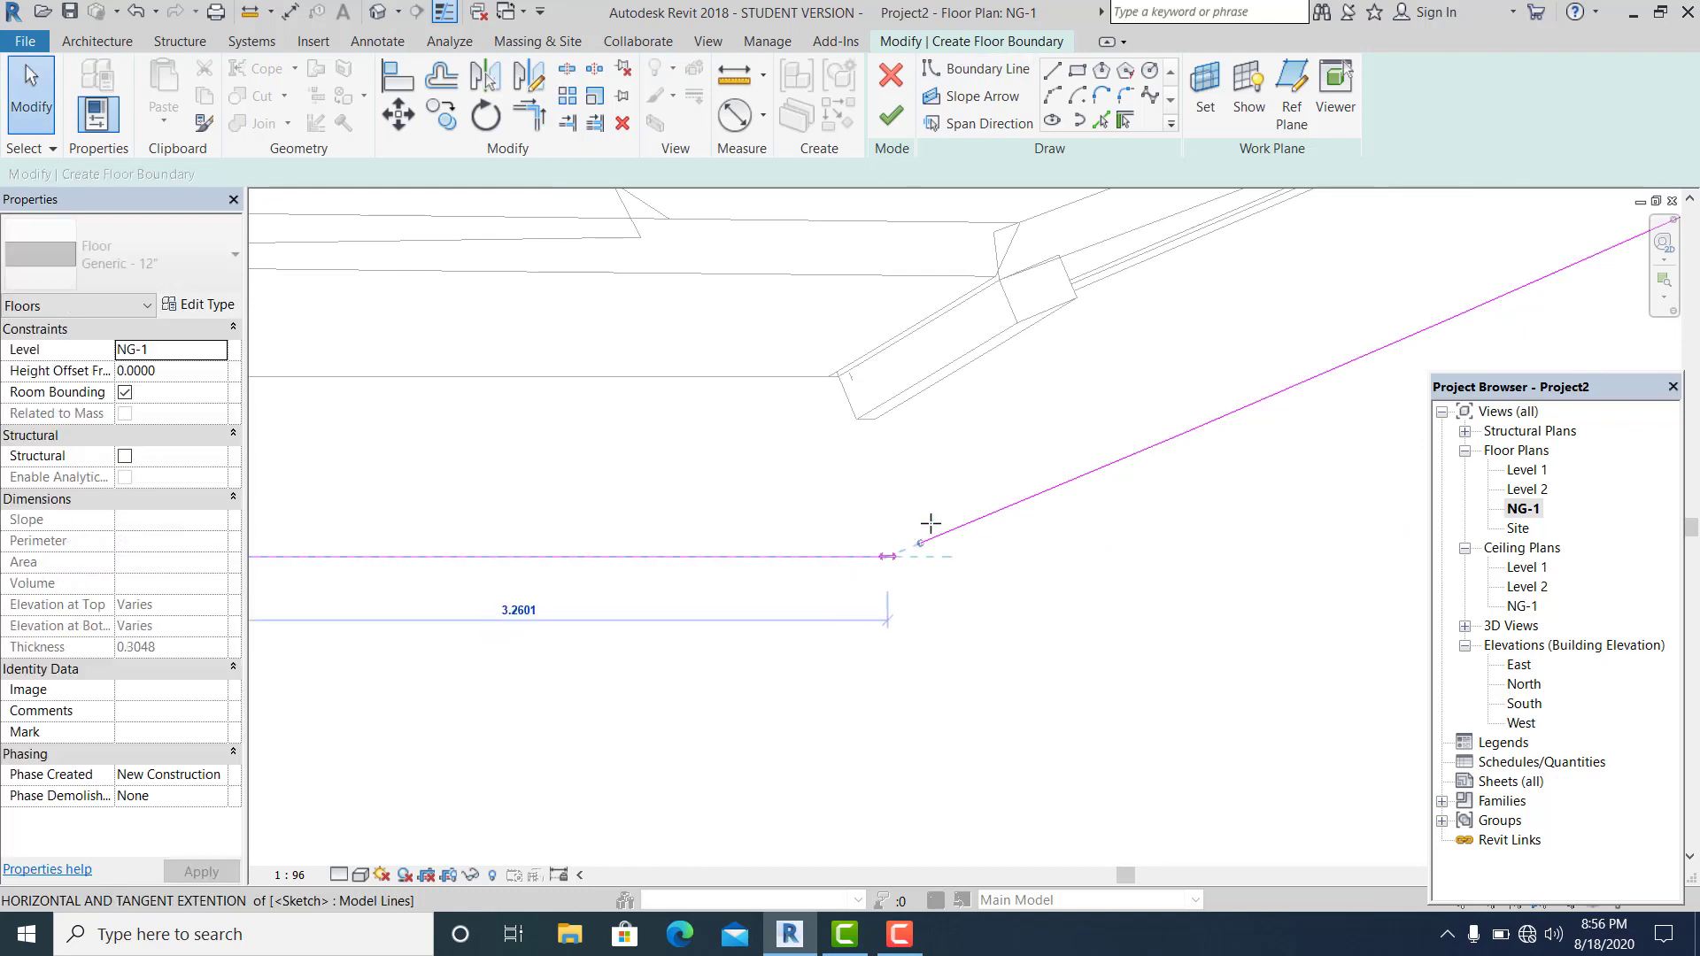
{"action": "left_click", "coordinate": [1053, 73]}
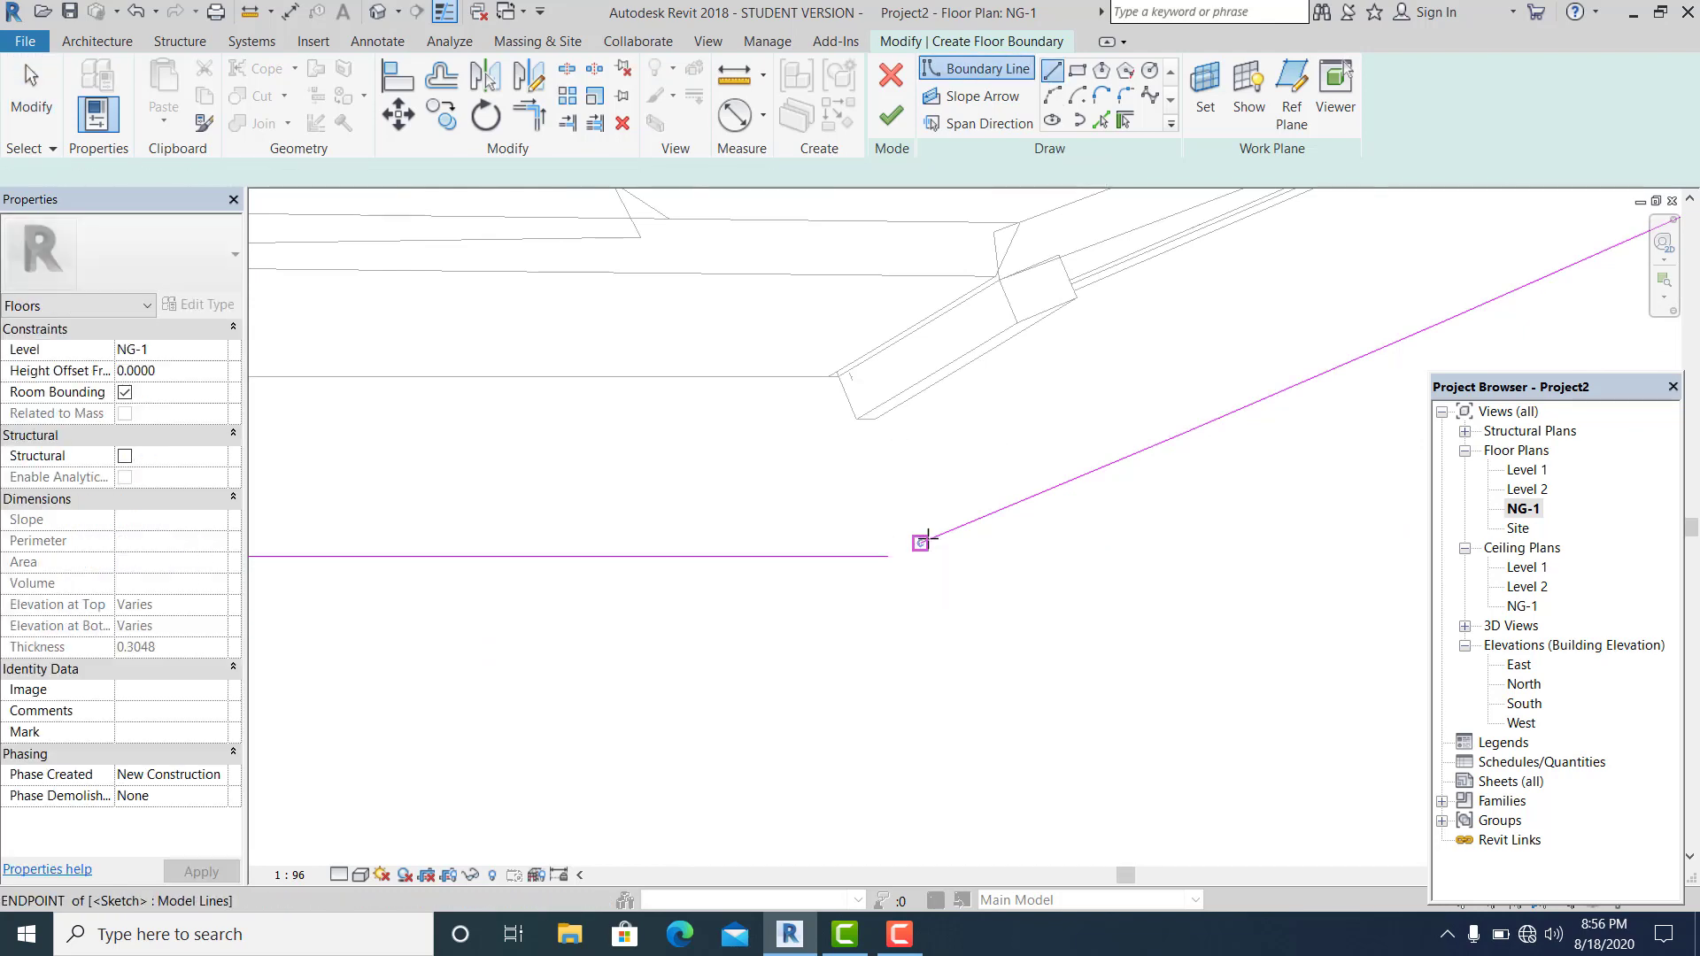
{"action": "left_click", "coordinate": [882, 557]}
{"action": "key", "text": "Escape"}
{"action": "key", "text": "Escape"}
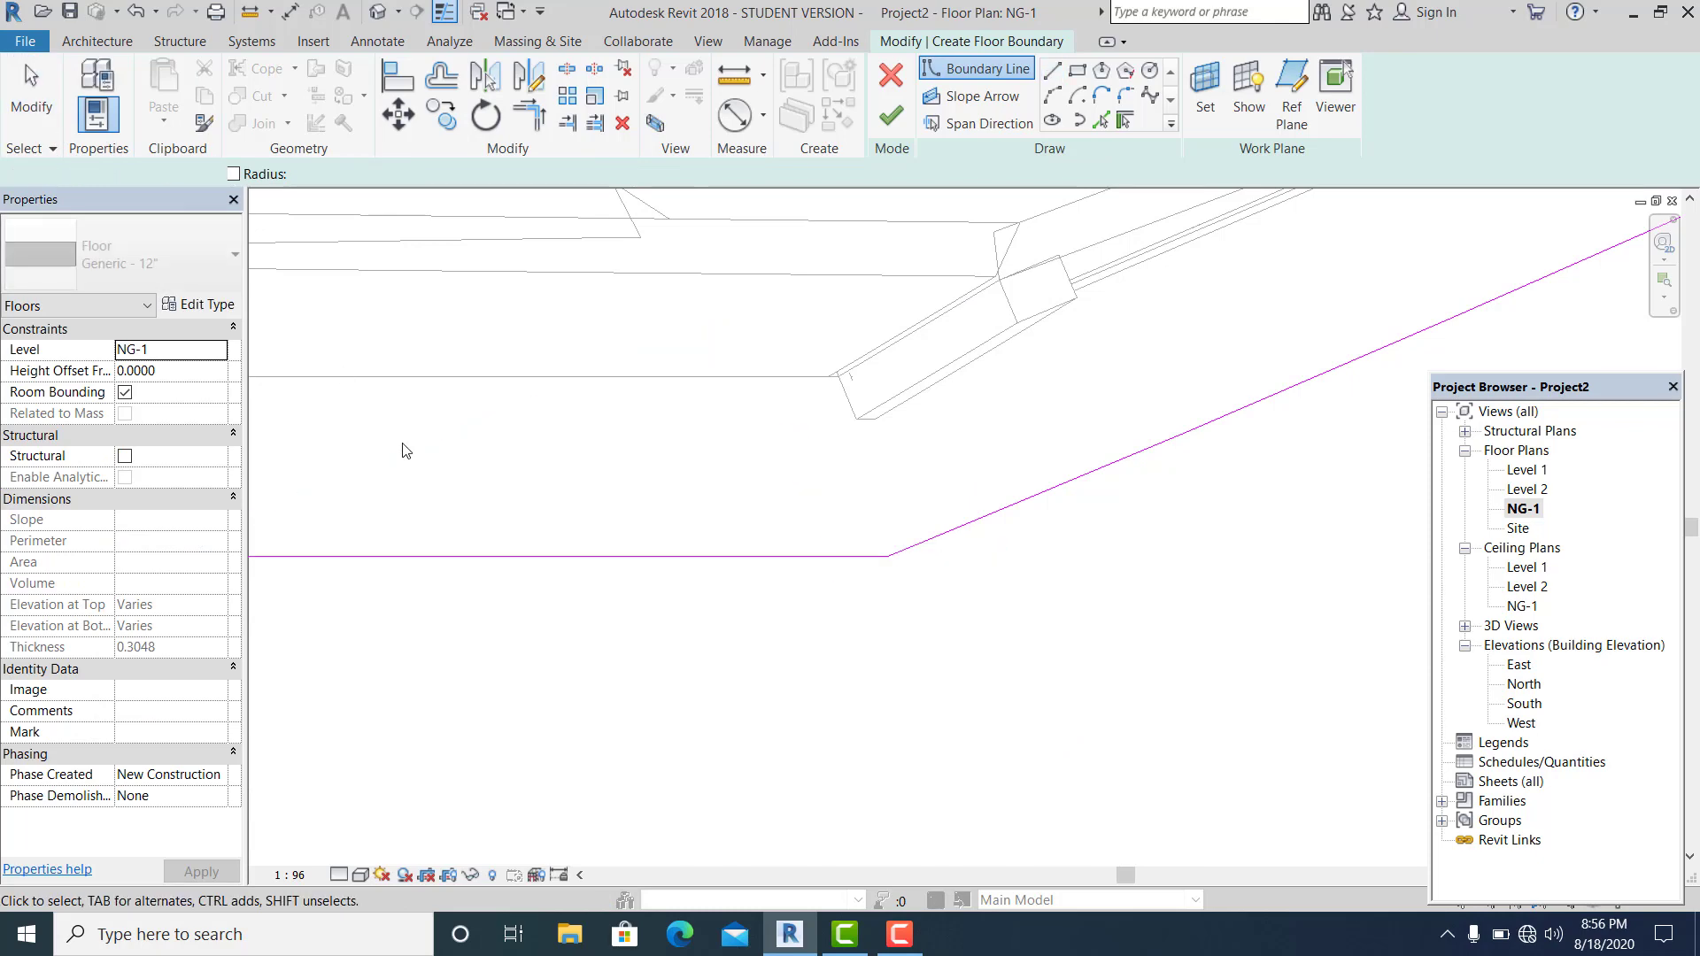
{"action": "scroll", "coordinate": [522, 500], "scroll_direction": "down", "scroll_amount": 3}
{"action": "scroll", "coordinate": [782, 655], "scroll_direction": "down", "scroll_amount": 5}
{"action": "key", "text": "Escape"}
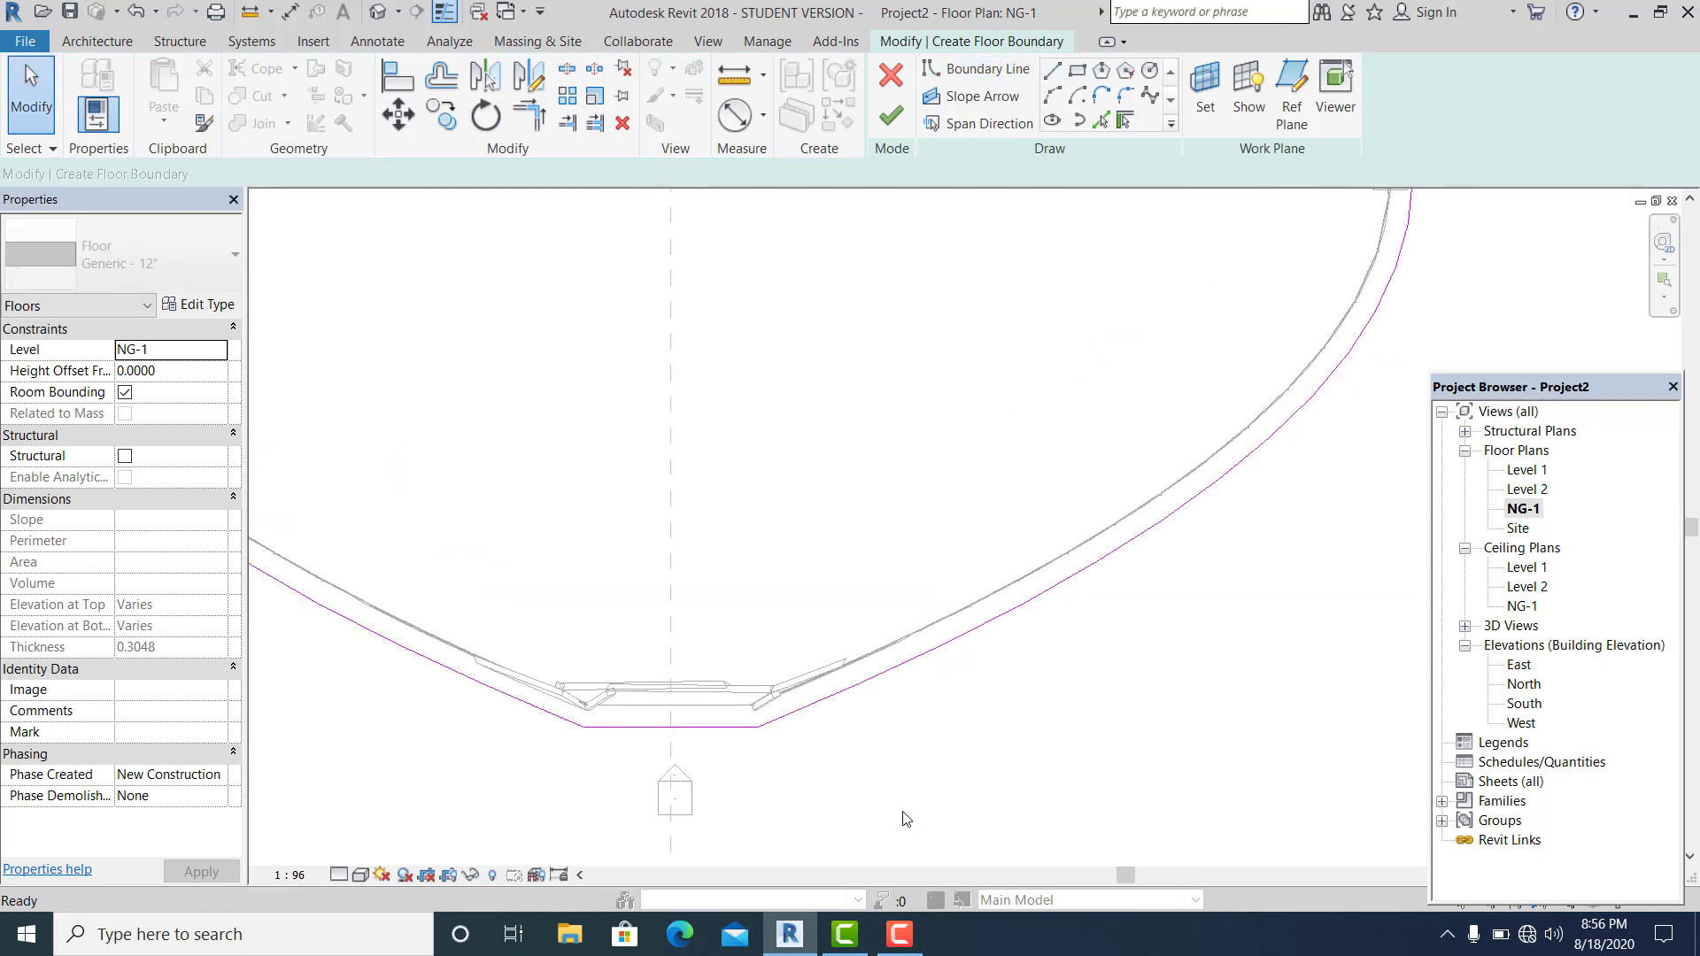
Extend the straight north boundary line eastward and connect it to the curved east boundary with a short line
{"action": "scroll", "coordinate": [865, 489], "scroll_direction": "up", "scroll_amount": 6}
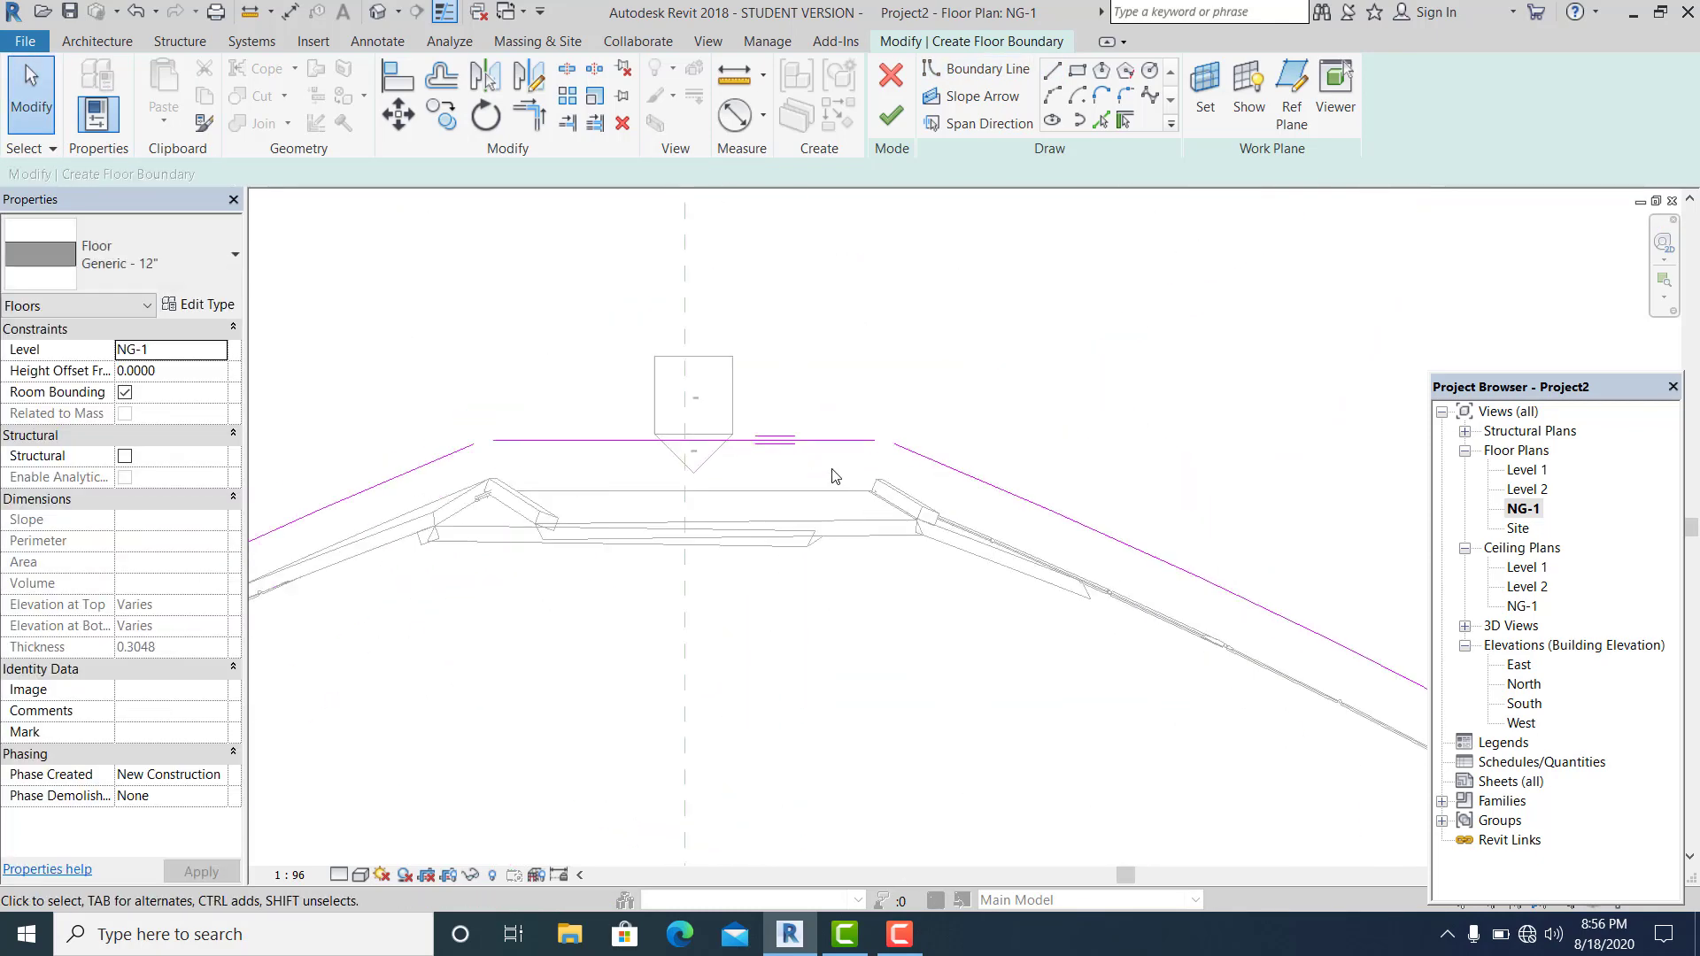
{"action": "middle_click_drag", "start_coordinate": [780, 456], "coordinate": [1015, 533]}
{"action": "left_click", "coordinate": [1169, 521]}
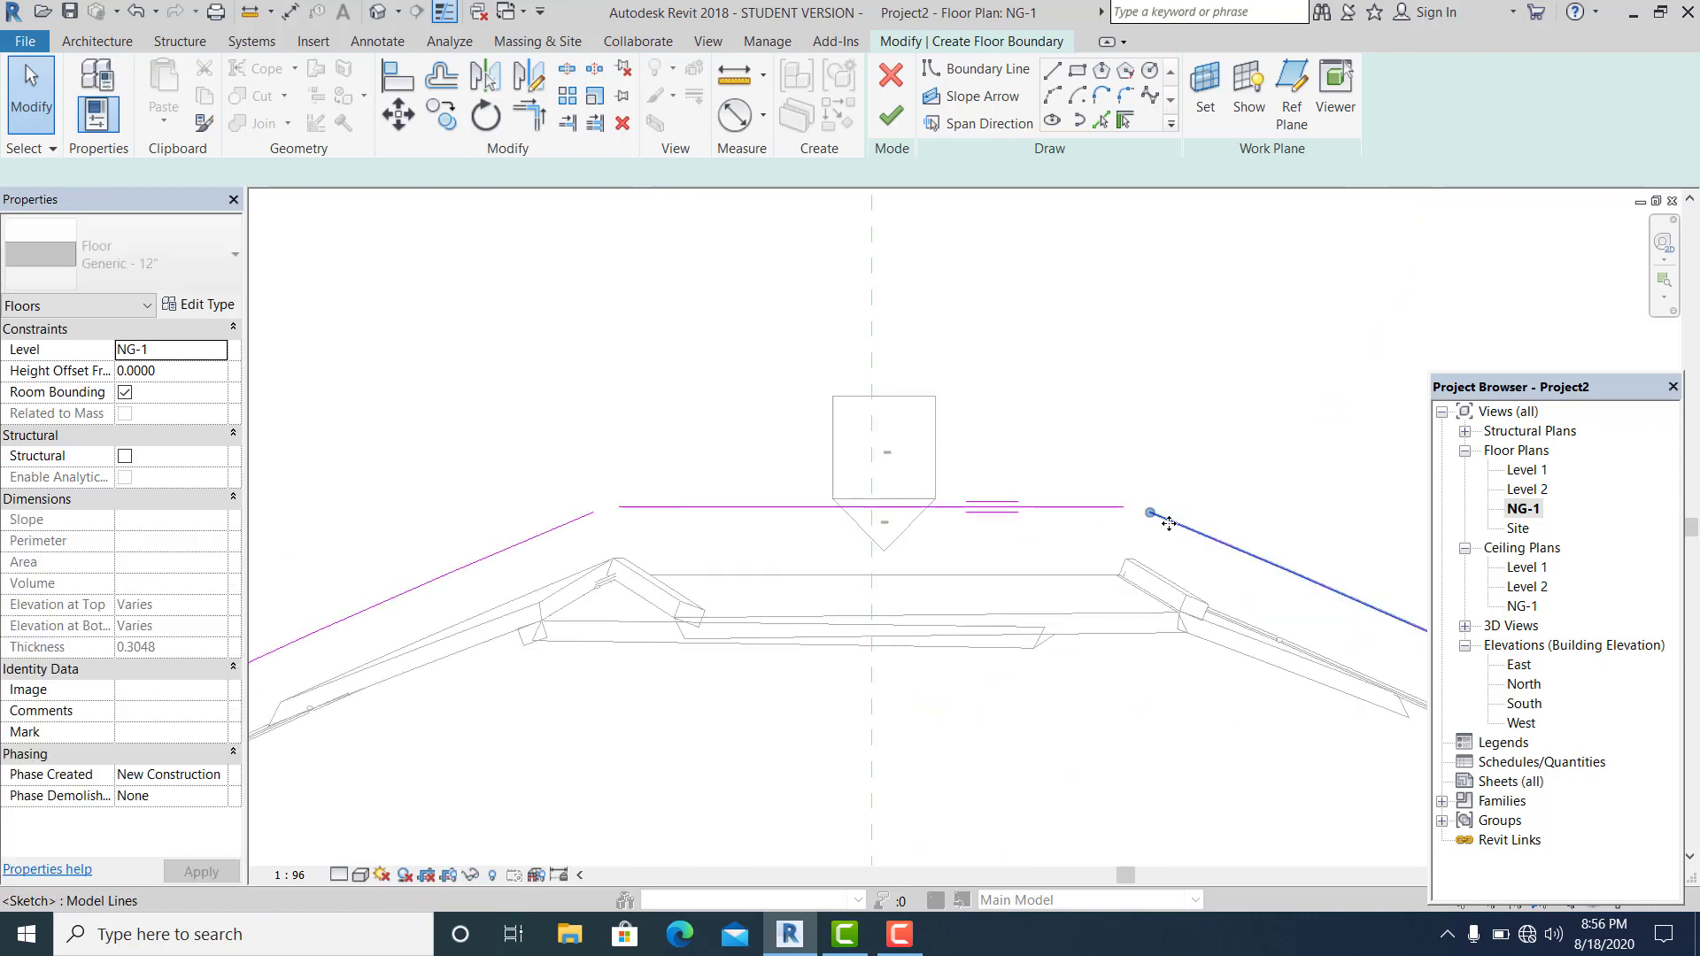
{"action": "middle_click_drag", "start_coordinate": [1173, 538], "coordinate": [1044, 454]}
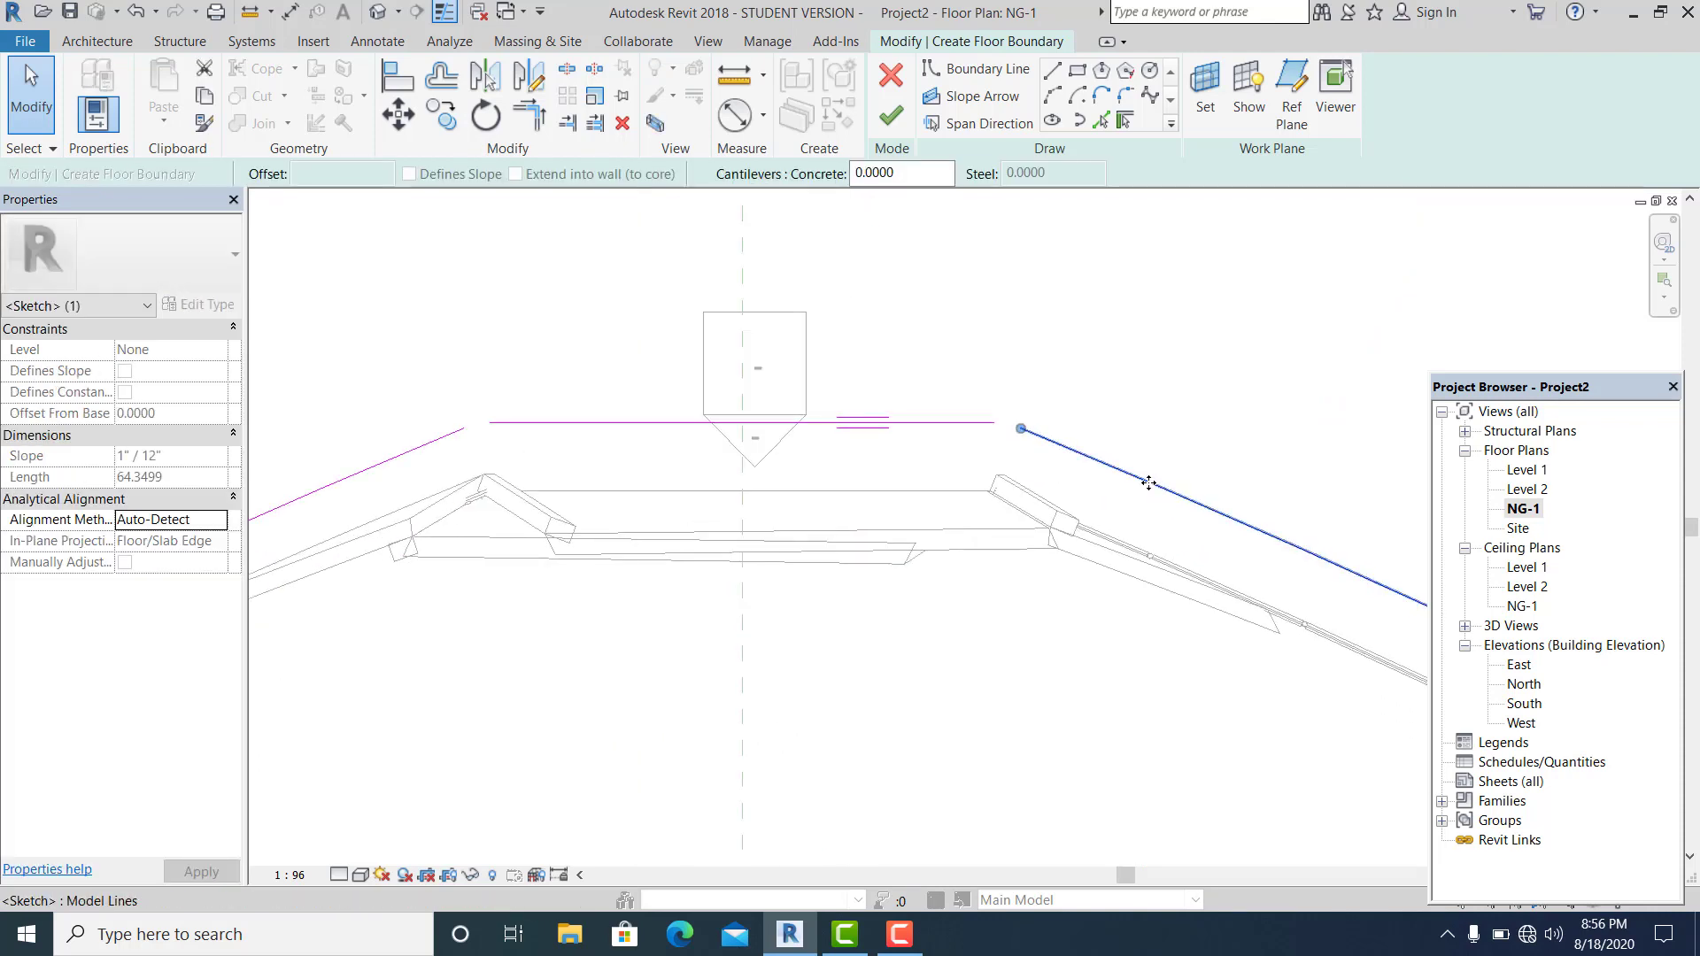
{"action": "scroll", "coordinate": [1149, 483], "scroll_direction": "down", "scroll_amount": 1}
{"action": "left_click", "coordinate": [1003, 431]}
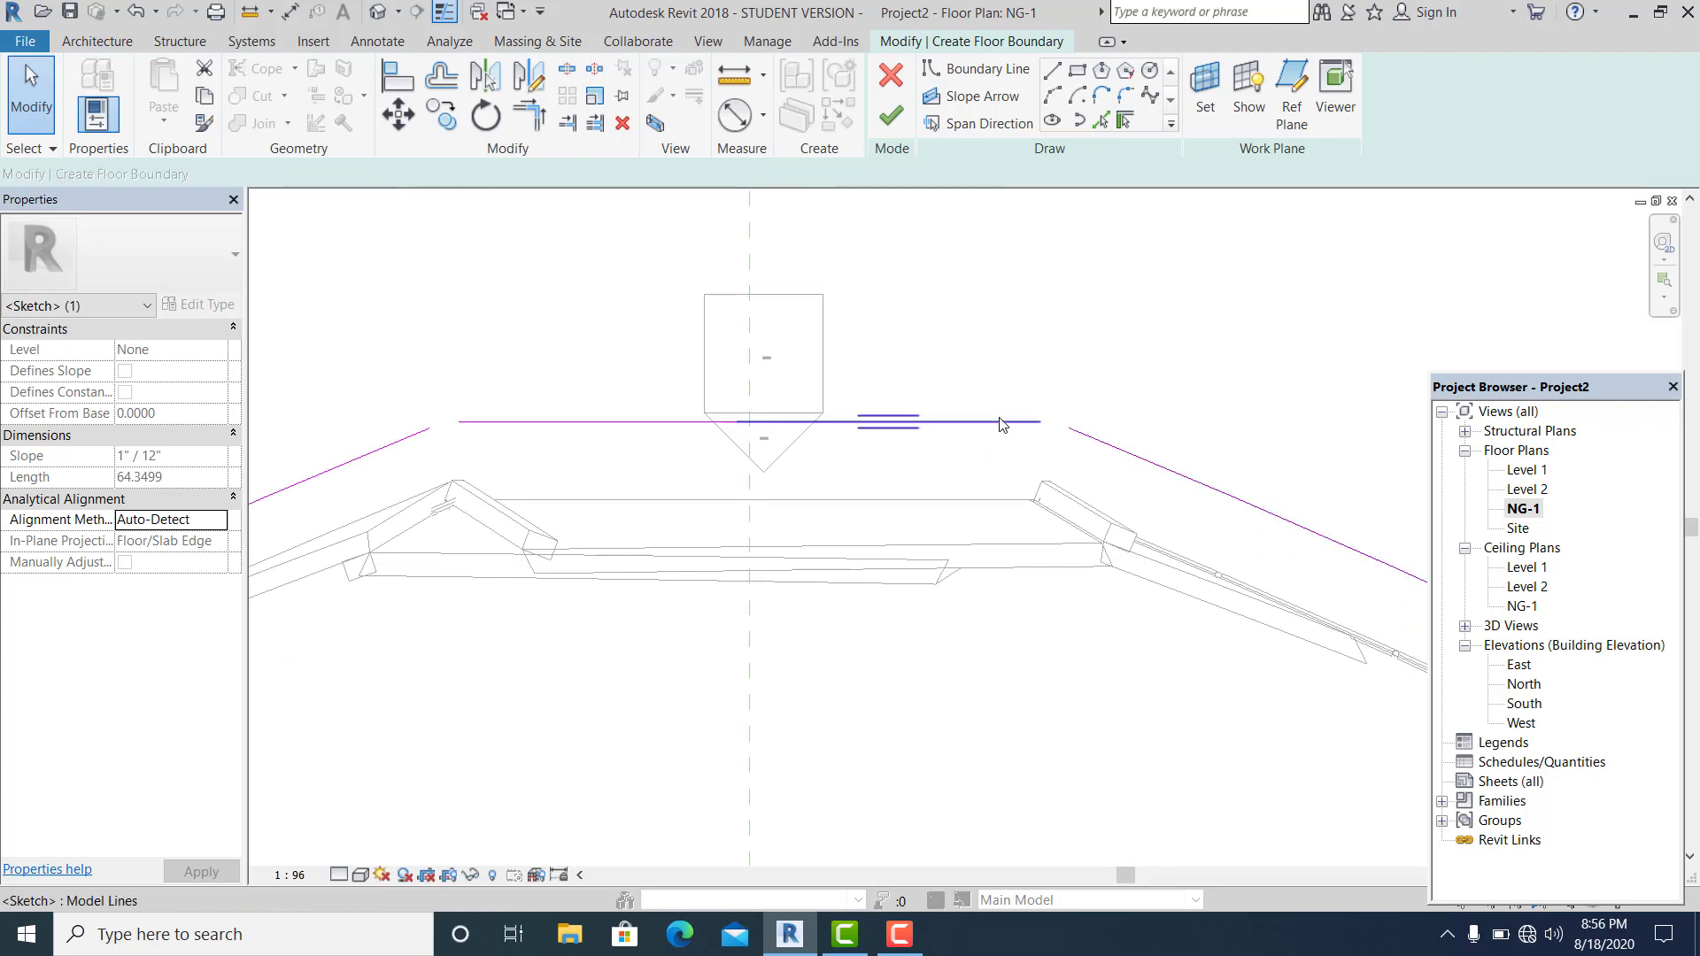
{"action": "scroll", "coordinate": [1023, 433], "scroll_direction": "up", "scroll_amount": 2}
{"action": "left_click_drag", "start_coordinate": [1046, 429], "coordinate": [1074, 422]}
{"action": "left_click", "coordinate": [1142, 318]}
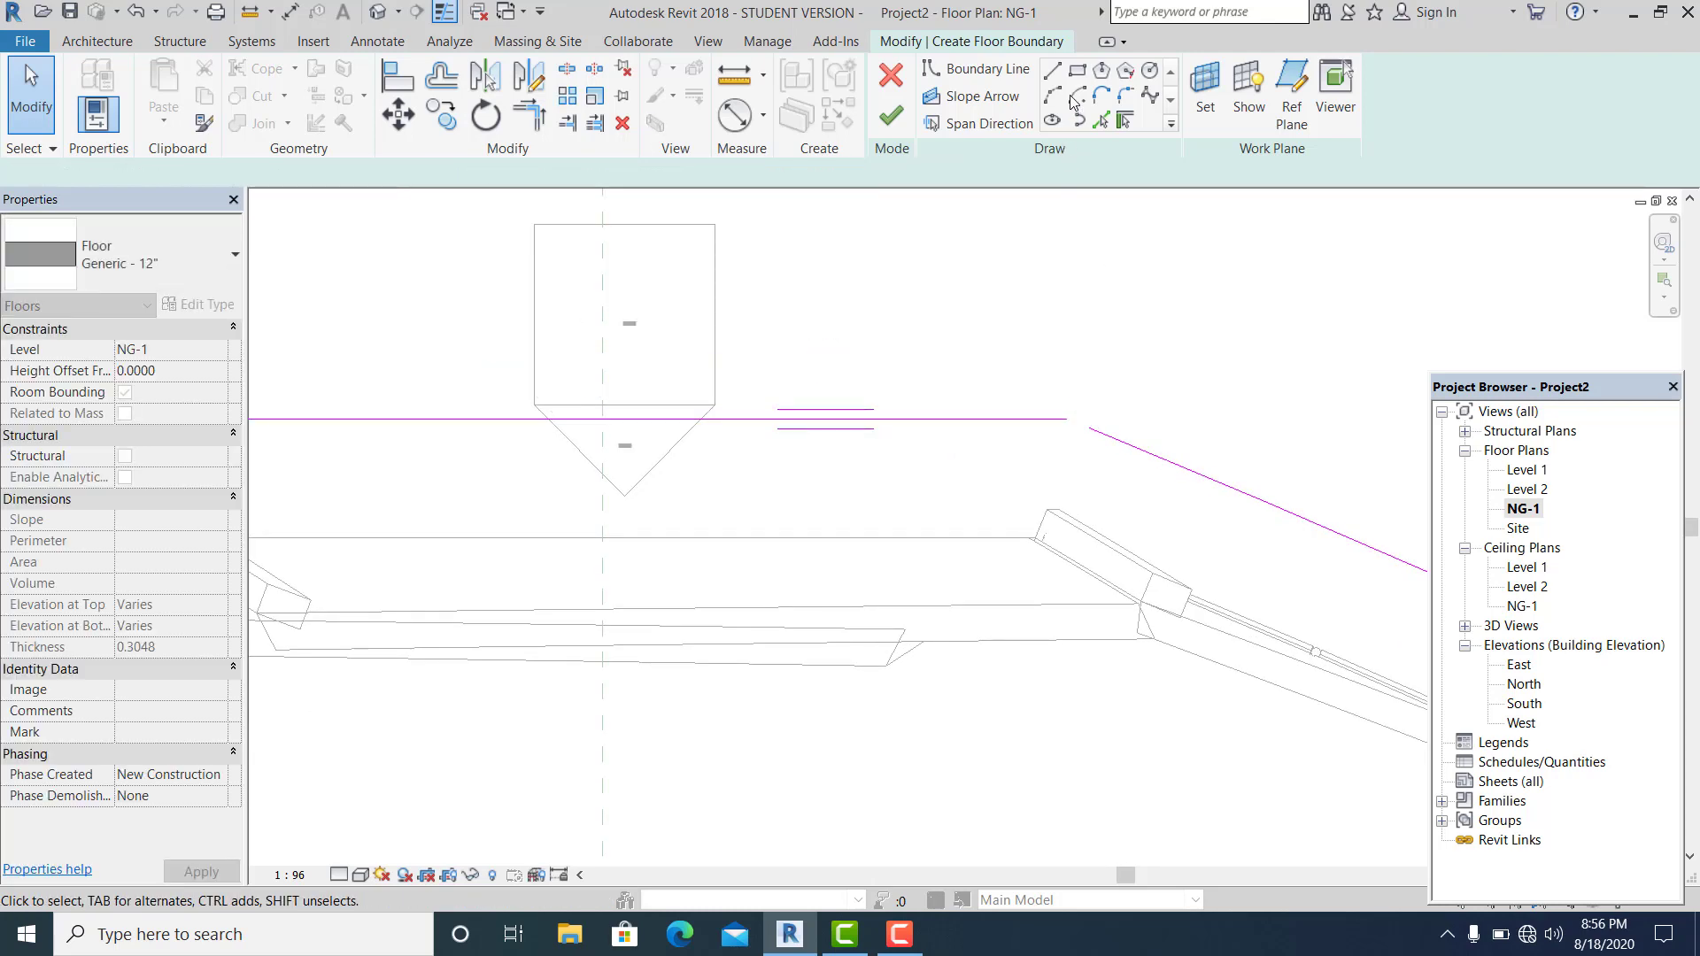
{"action": "left_click", "coordinate": [1052, 71]}
{"action": "key", "text": "Return"}
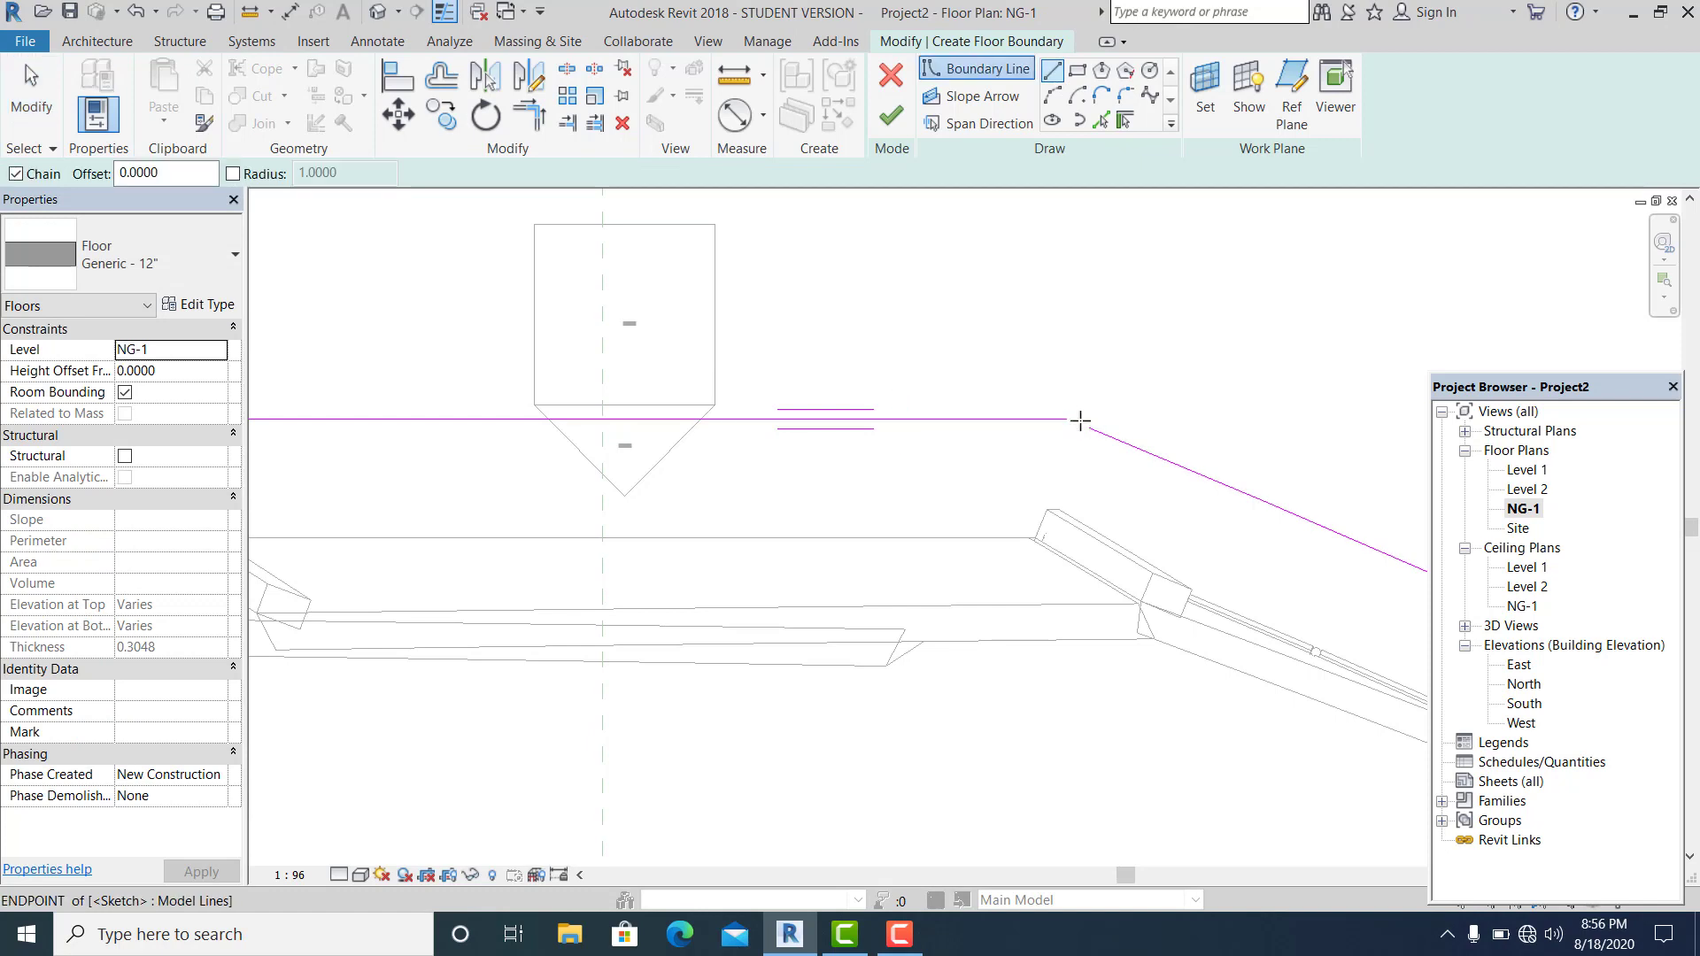
{"action": "left_click", "coordinate": [1079, 418]}
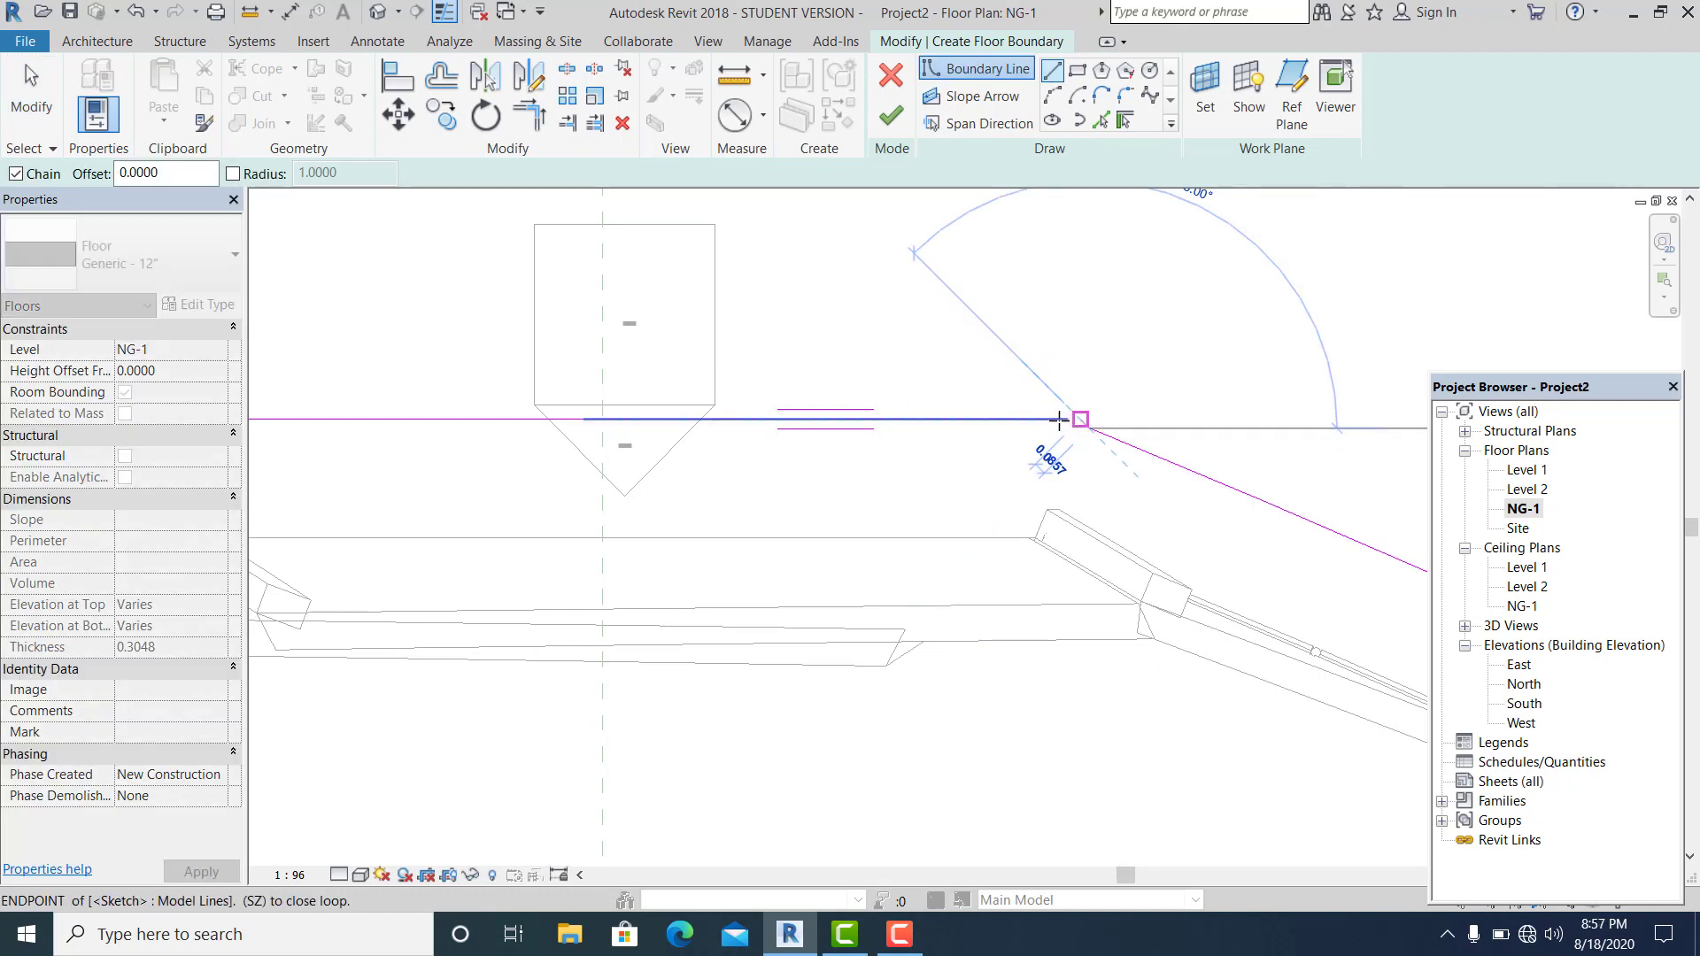
{"action": "scroll", "coordinate": [1074, 421], "scroll_direction": "up", "scroll_amount": 2}
{"action": "left_click", "coordinate": [1062, 416]}
{"action": "left_click", "coordinate": [18, 90]}
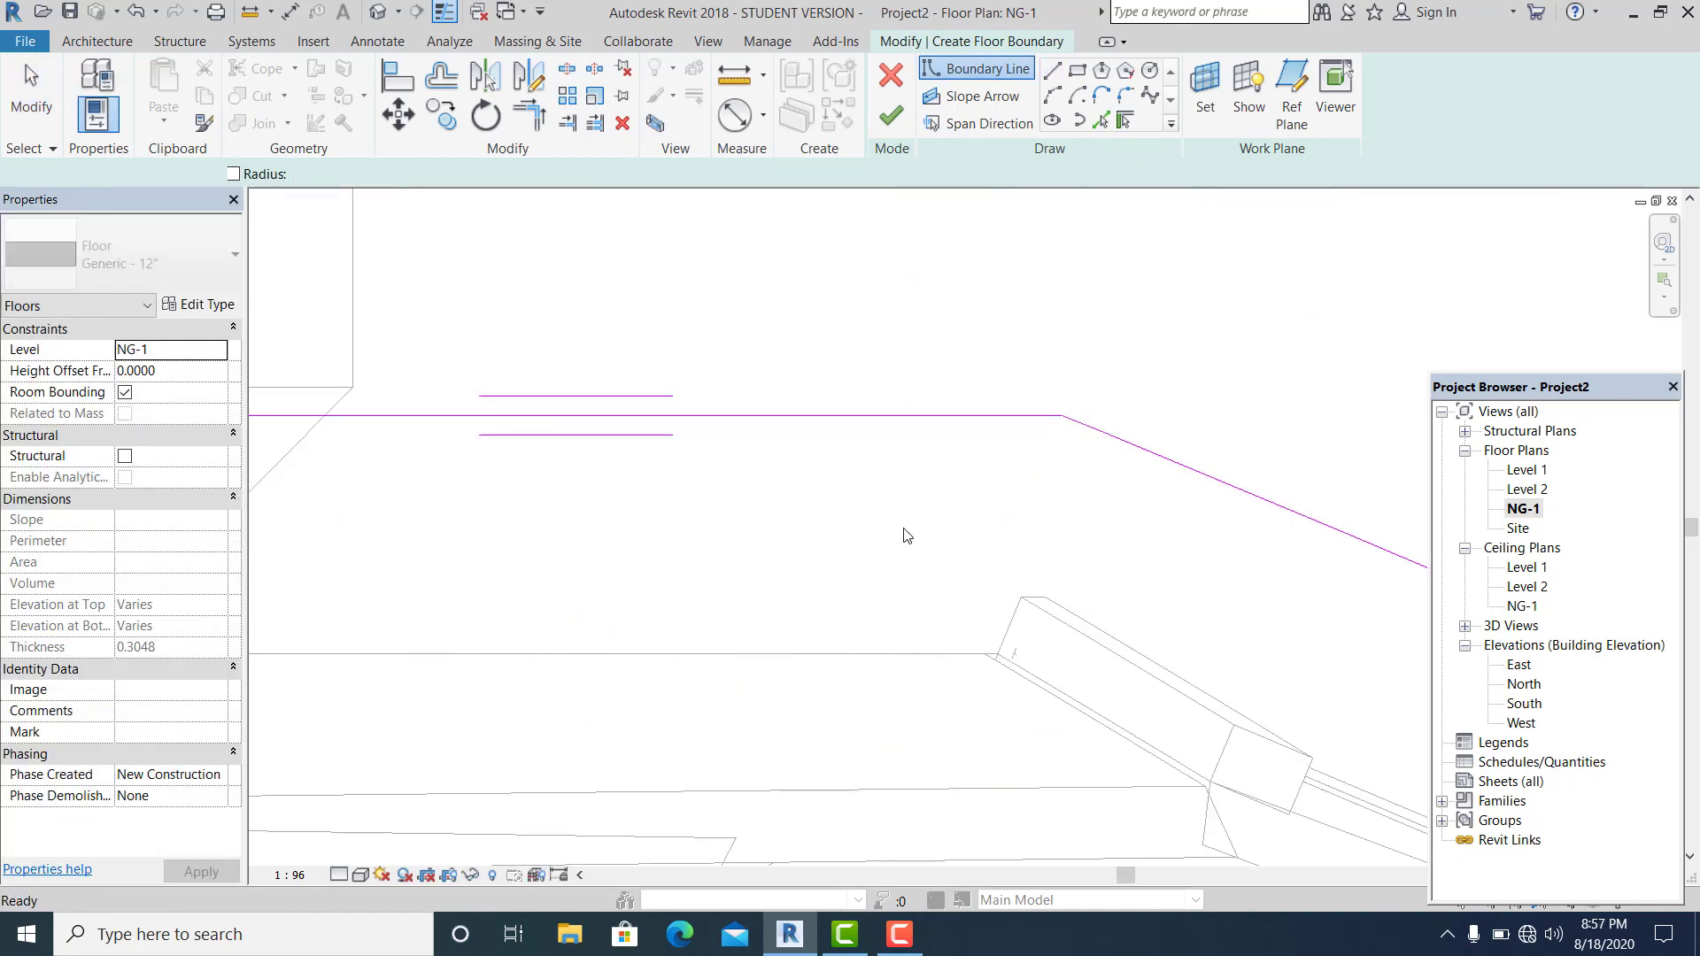
Extend the straight north boundary line westward and connect it to the curved west boundary with a short line
{"action": "scroll", "coordinate": [913, 536], "scroll_direction": "down", "scroll_amount": 3}
{"action": "middle_click_drag", "start_coordinate": [341, 537], "coordinate": [1008, 555]}
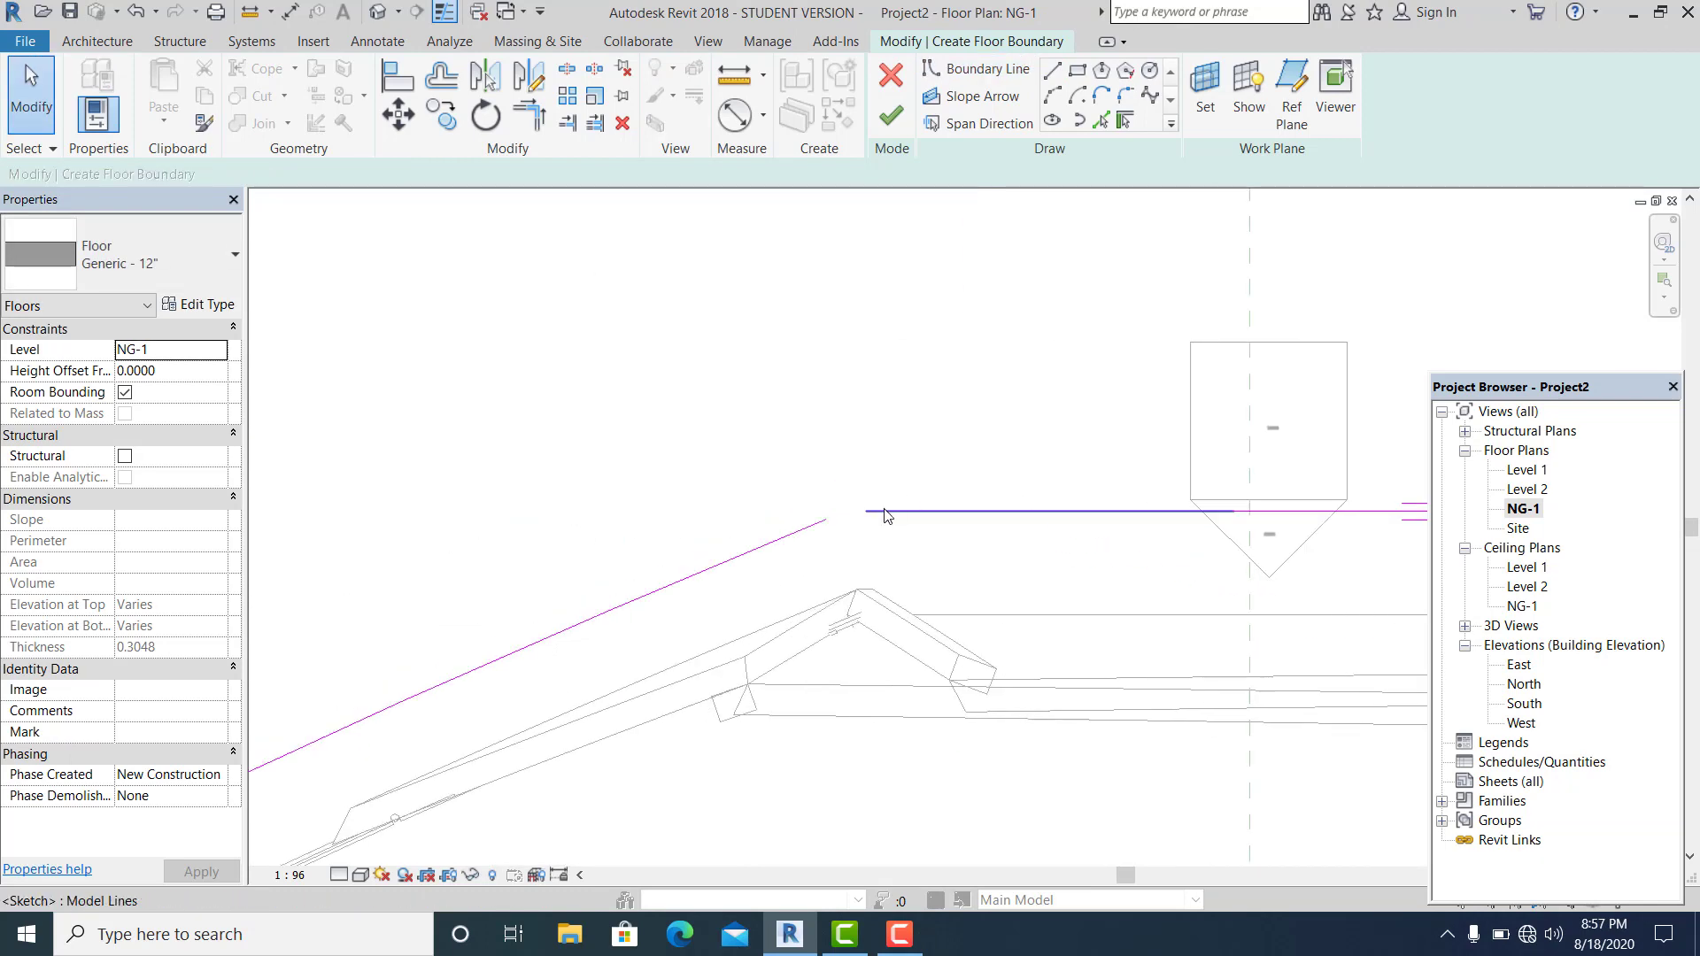
{"action": "left_click", "coordinate": [884, 512]}
{"action": "scroll", "coordinate": [890, 519], "scroll_direction": "up", "scroll_amount": 1}
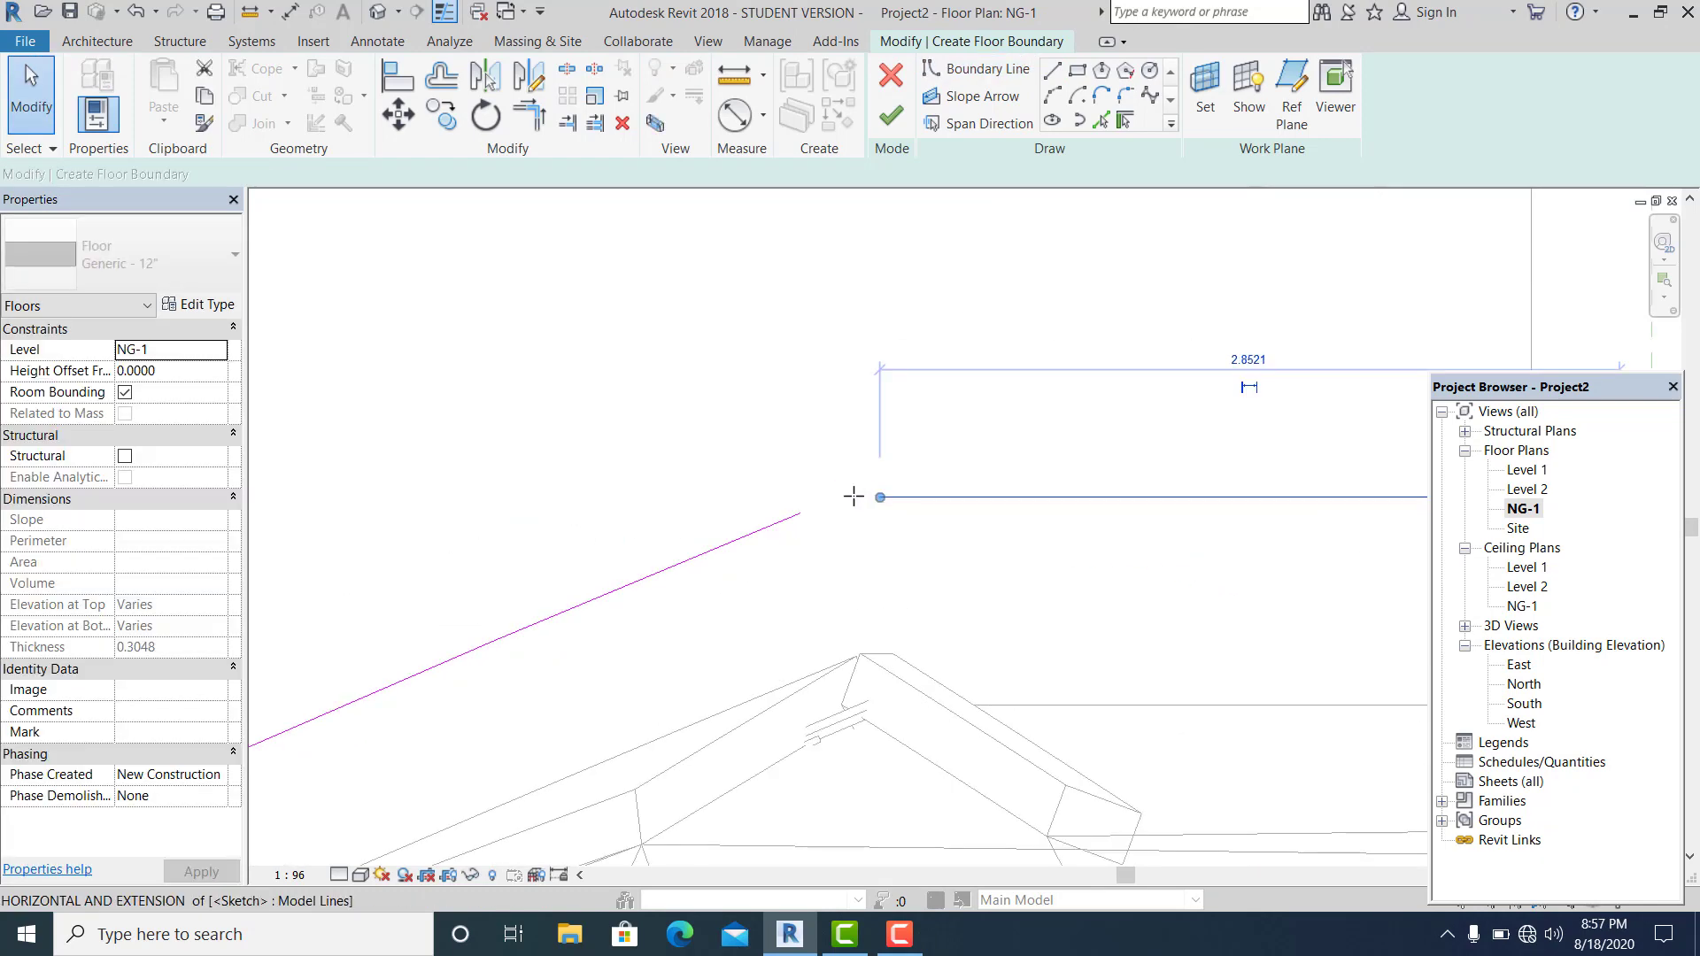
{"action": "left_click_drag", "start_coordinate": [854, 496], "coordinate": [838, 496]}
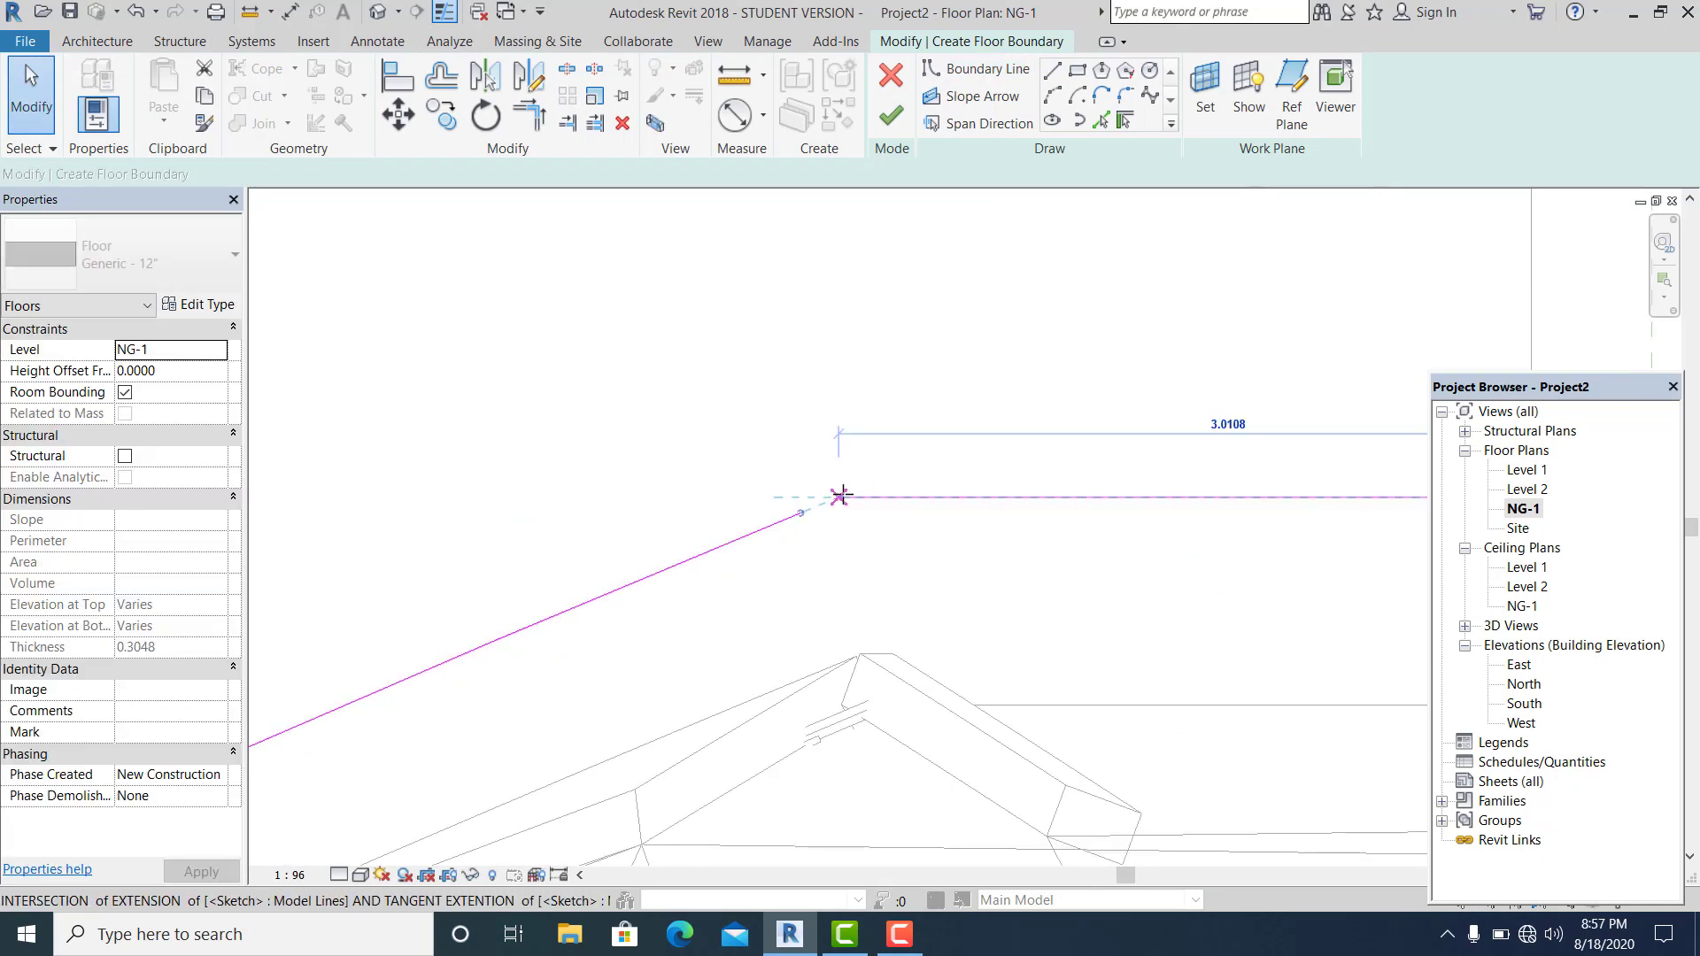
{"action": "left_click", "coordinate": [1052, 73]}
{"action": "left_click", "coordinate": [839, 497]}
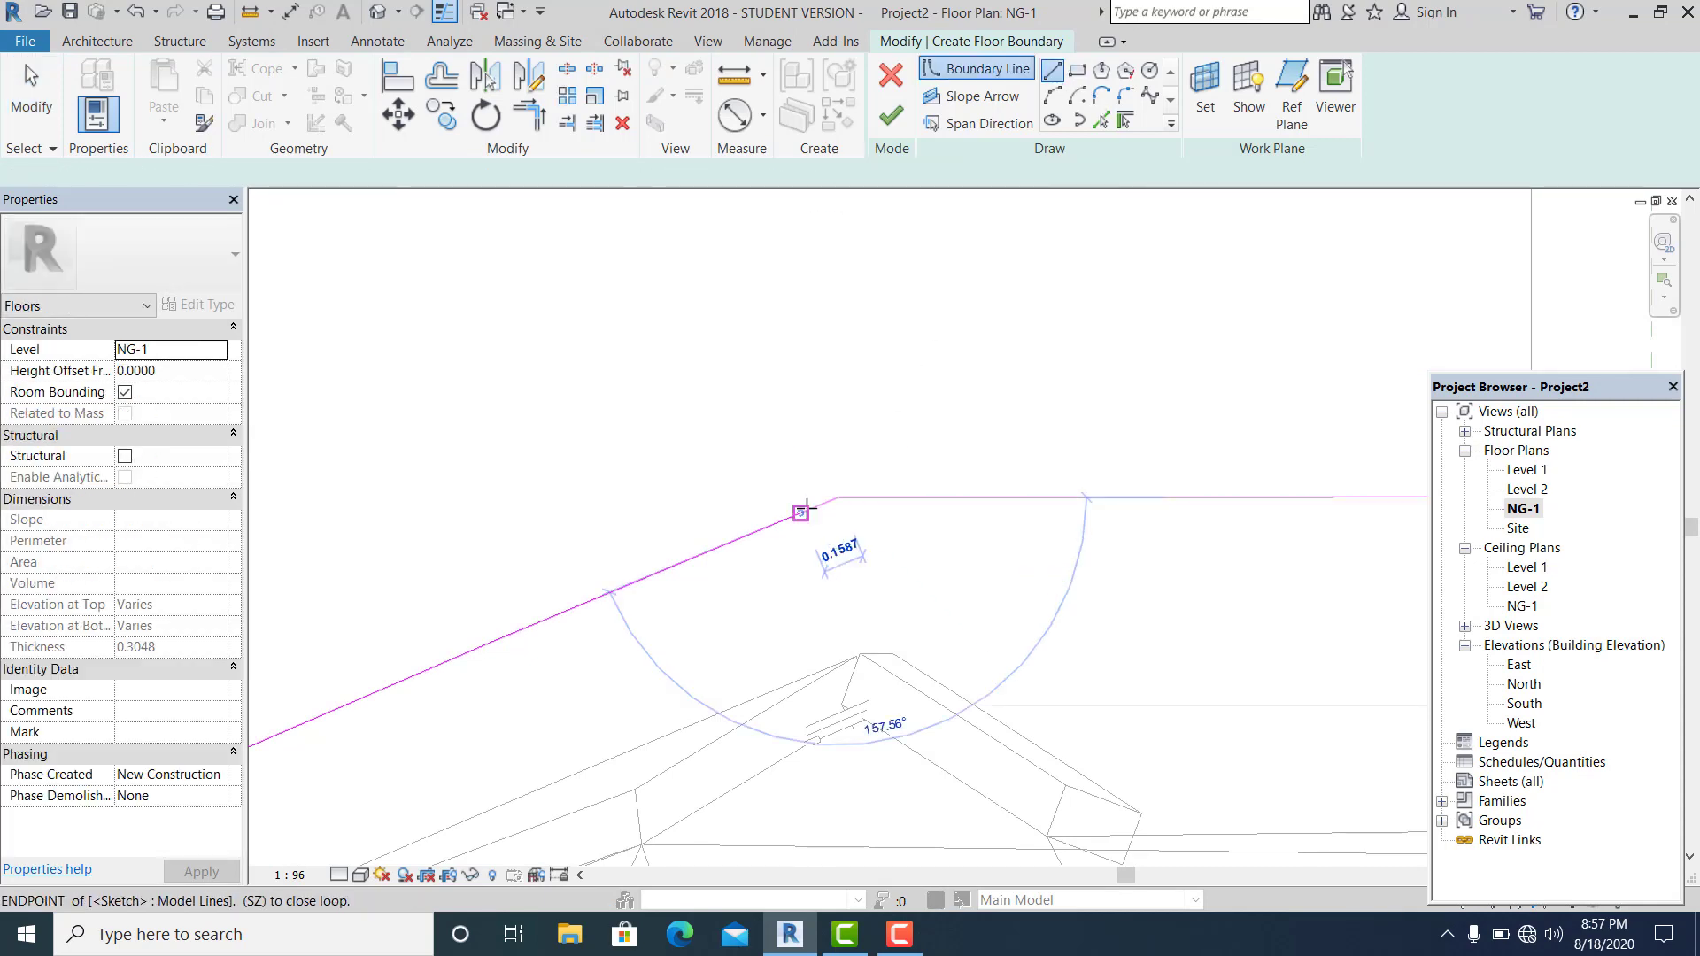
{"action": "key", "text": "Escape"}
{"action": "key", "text": "Escape"}
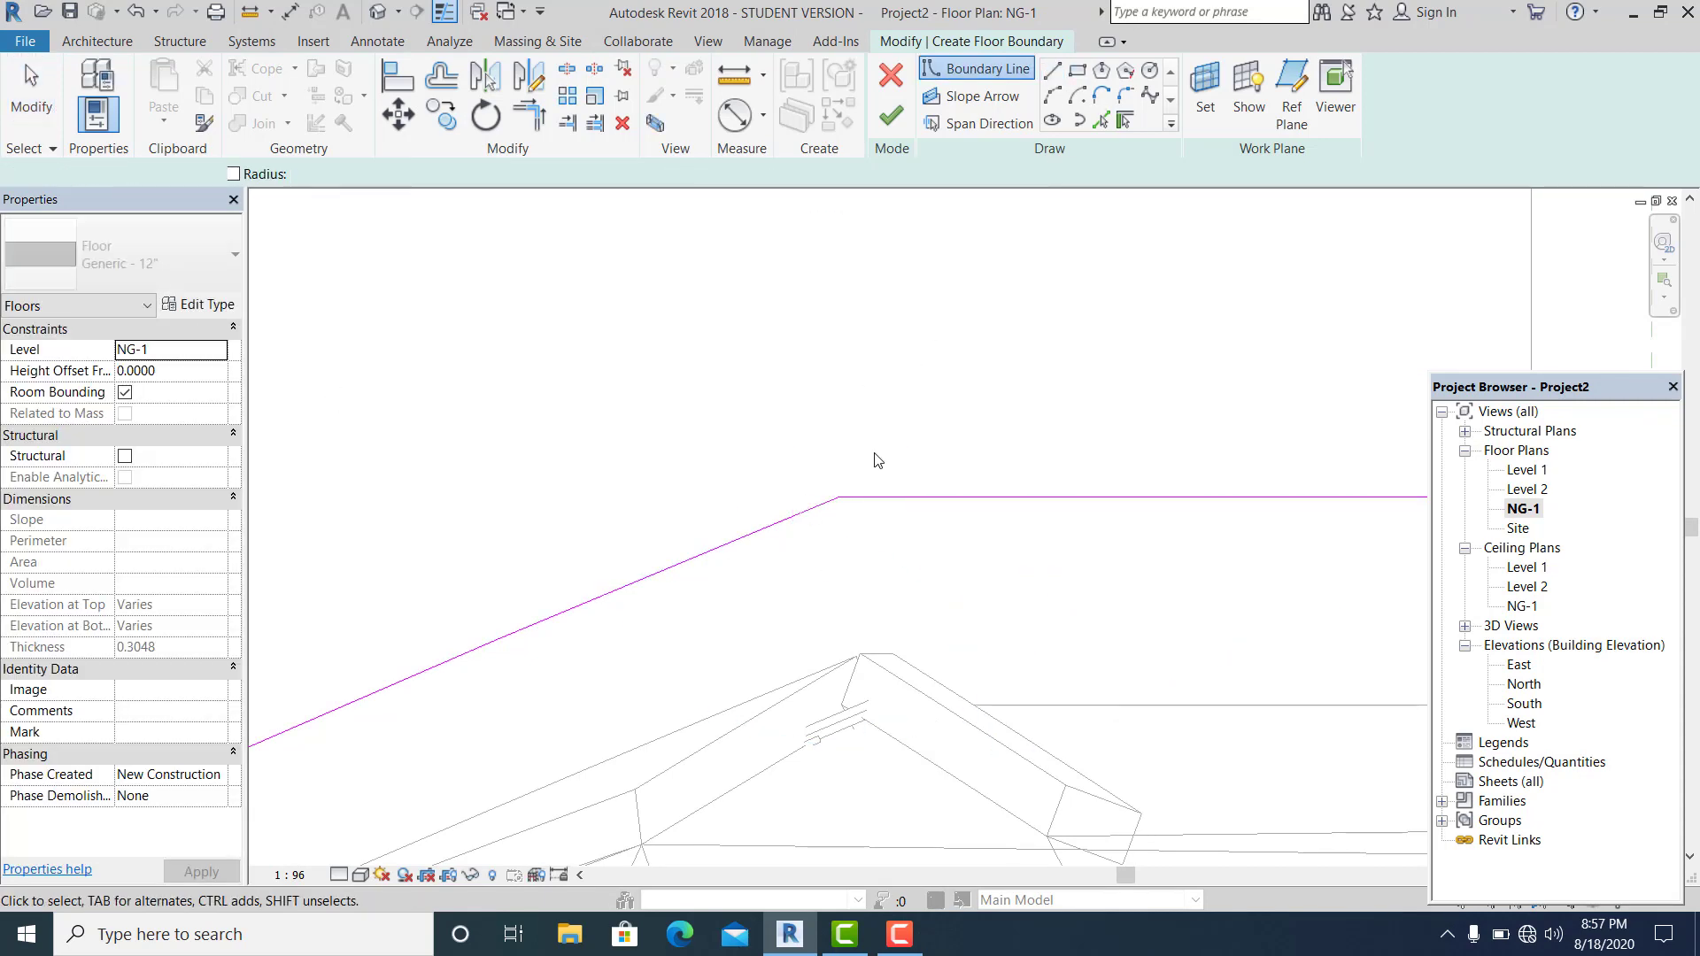
Finish the NG-1 floor sketch and view the new slab around the building base in 3D
{"action": "scroll", "coordinate": [874, 460], "scroll_direction": "down", "scroll_amount": 5}
{"action": "key", "text": "Escape"}
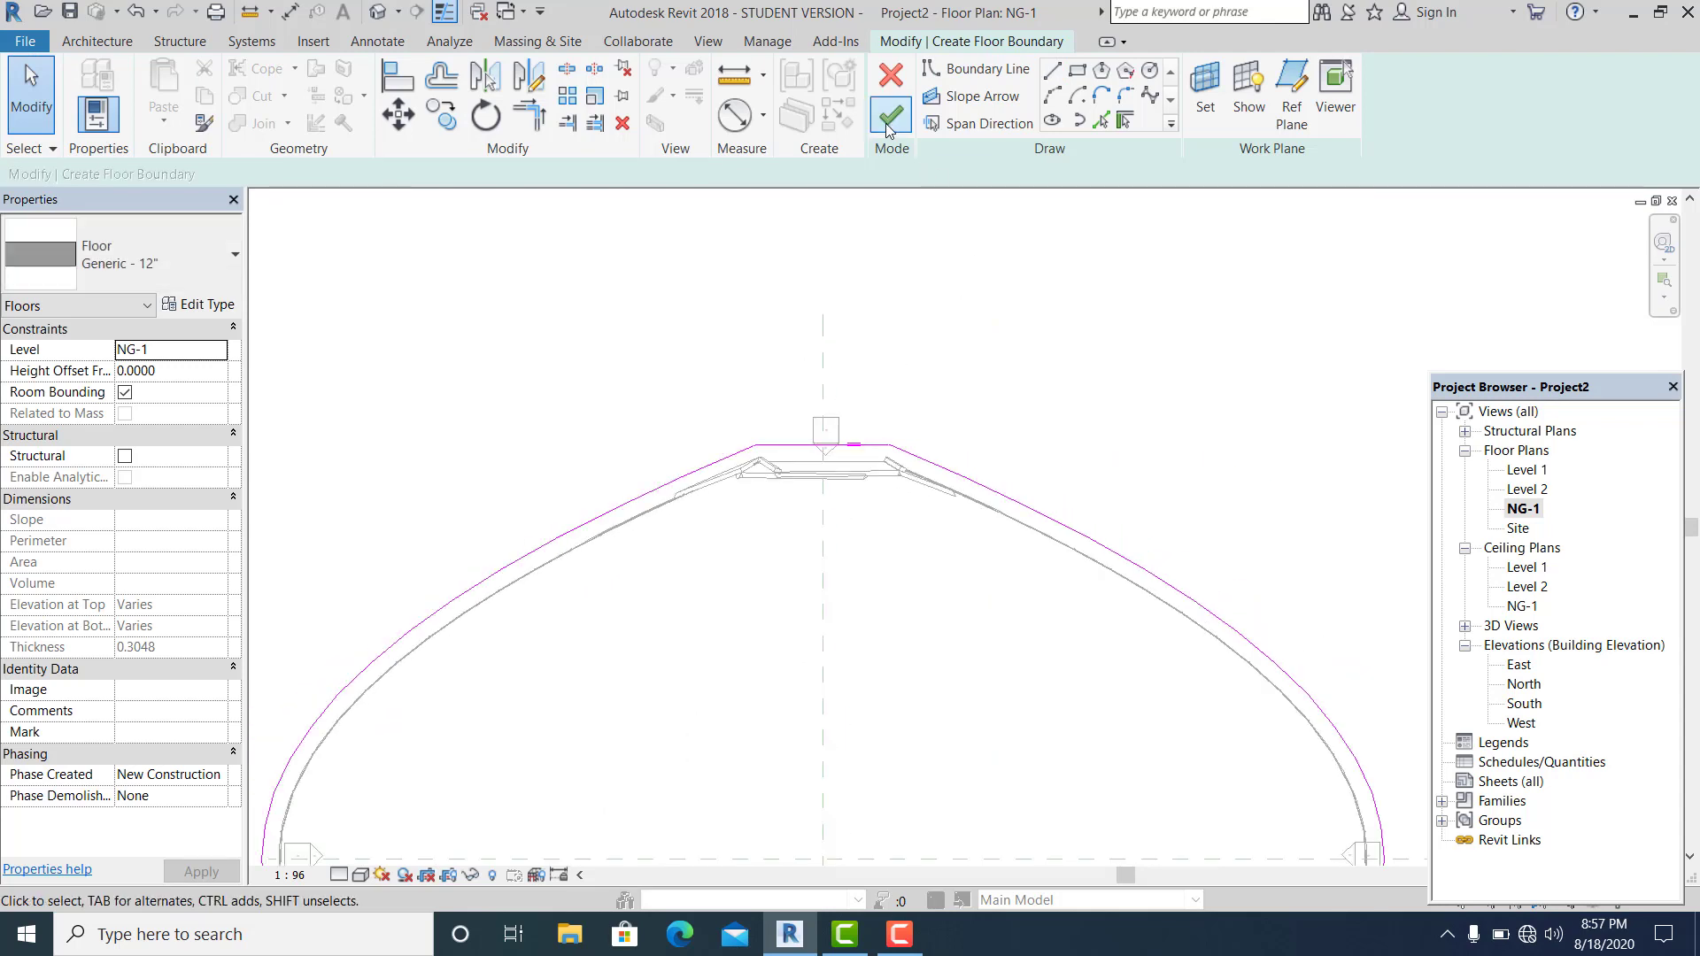
{"action": "left_click", "coordinate": [890, 118]}
{"action": "scroll", "coordinate": [930, 511], "scroll_direction": "down", "scroll_amount": 3}
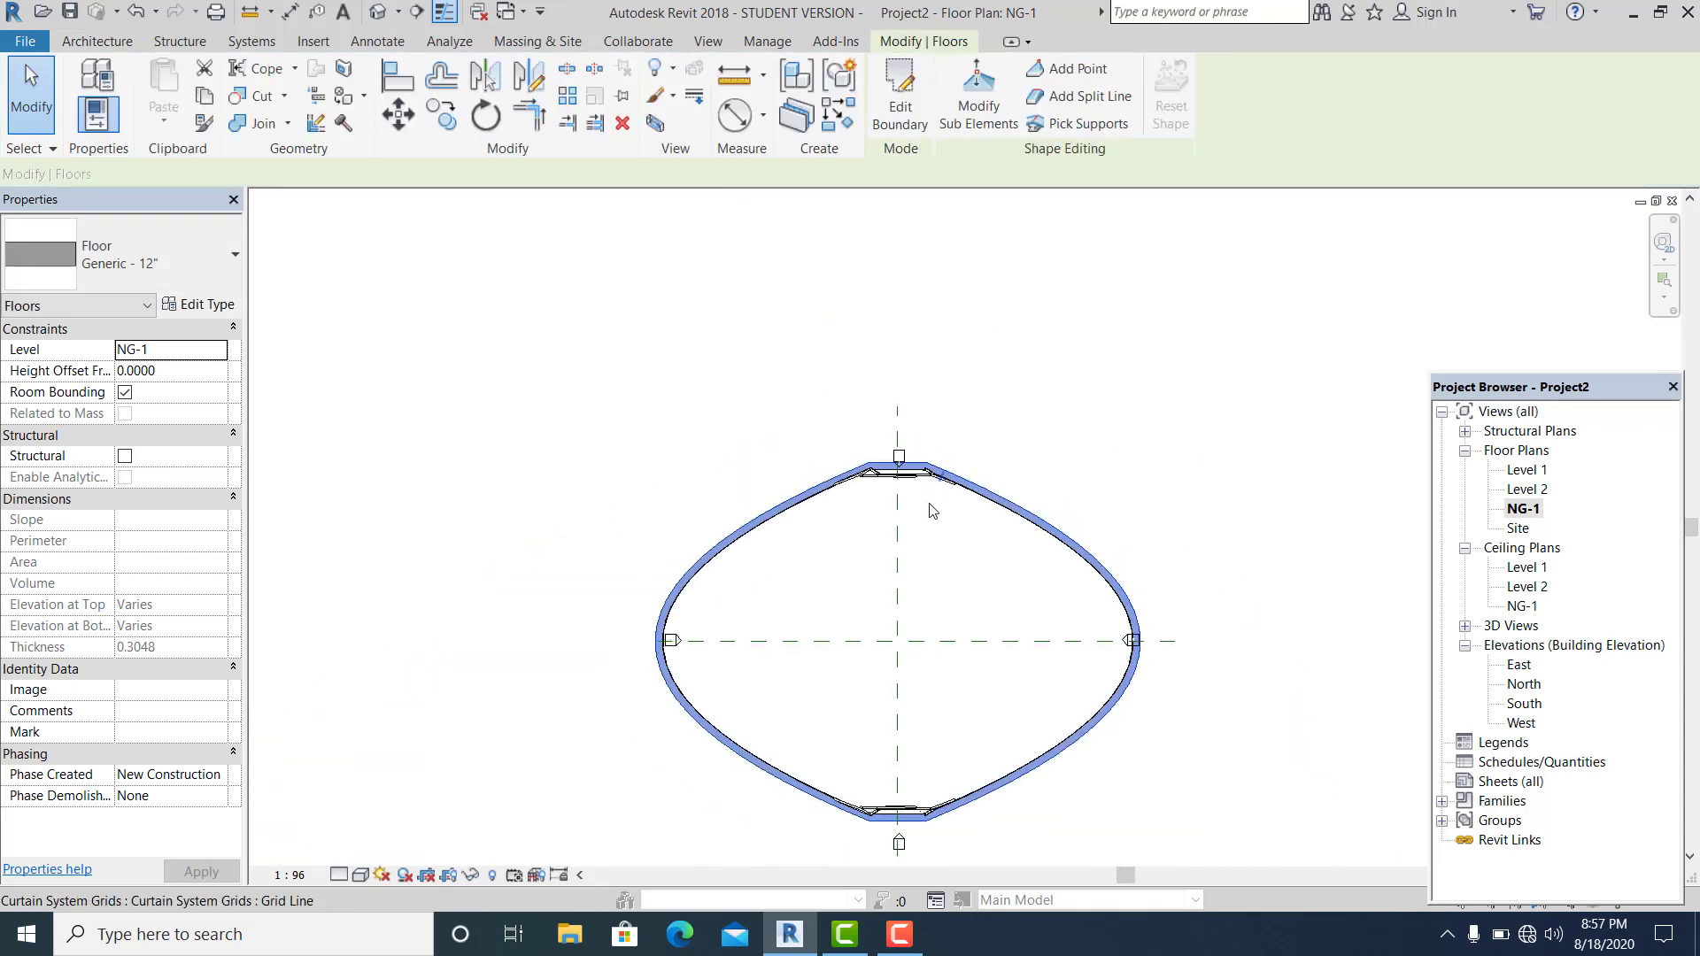
{"action": "scroll", "coordinate": [930, 511], "scroll_direction": "down", "scroll_amount": 4}
{"action": "middle_click_drag", "start_coordinate": [708, 464], "coordinate": [664, 449]}
{"action": "scroll", "coordinate": [369, 387], "scroll_direction": "up", "scroll_amount": 1}
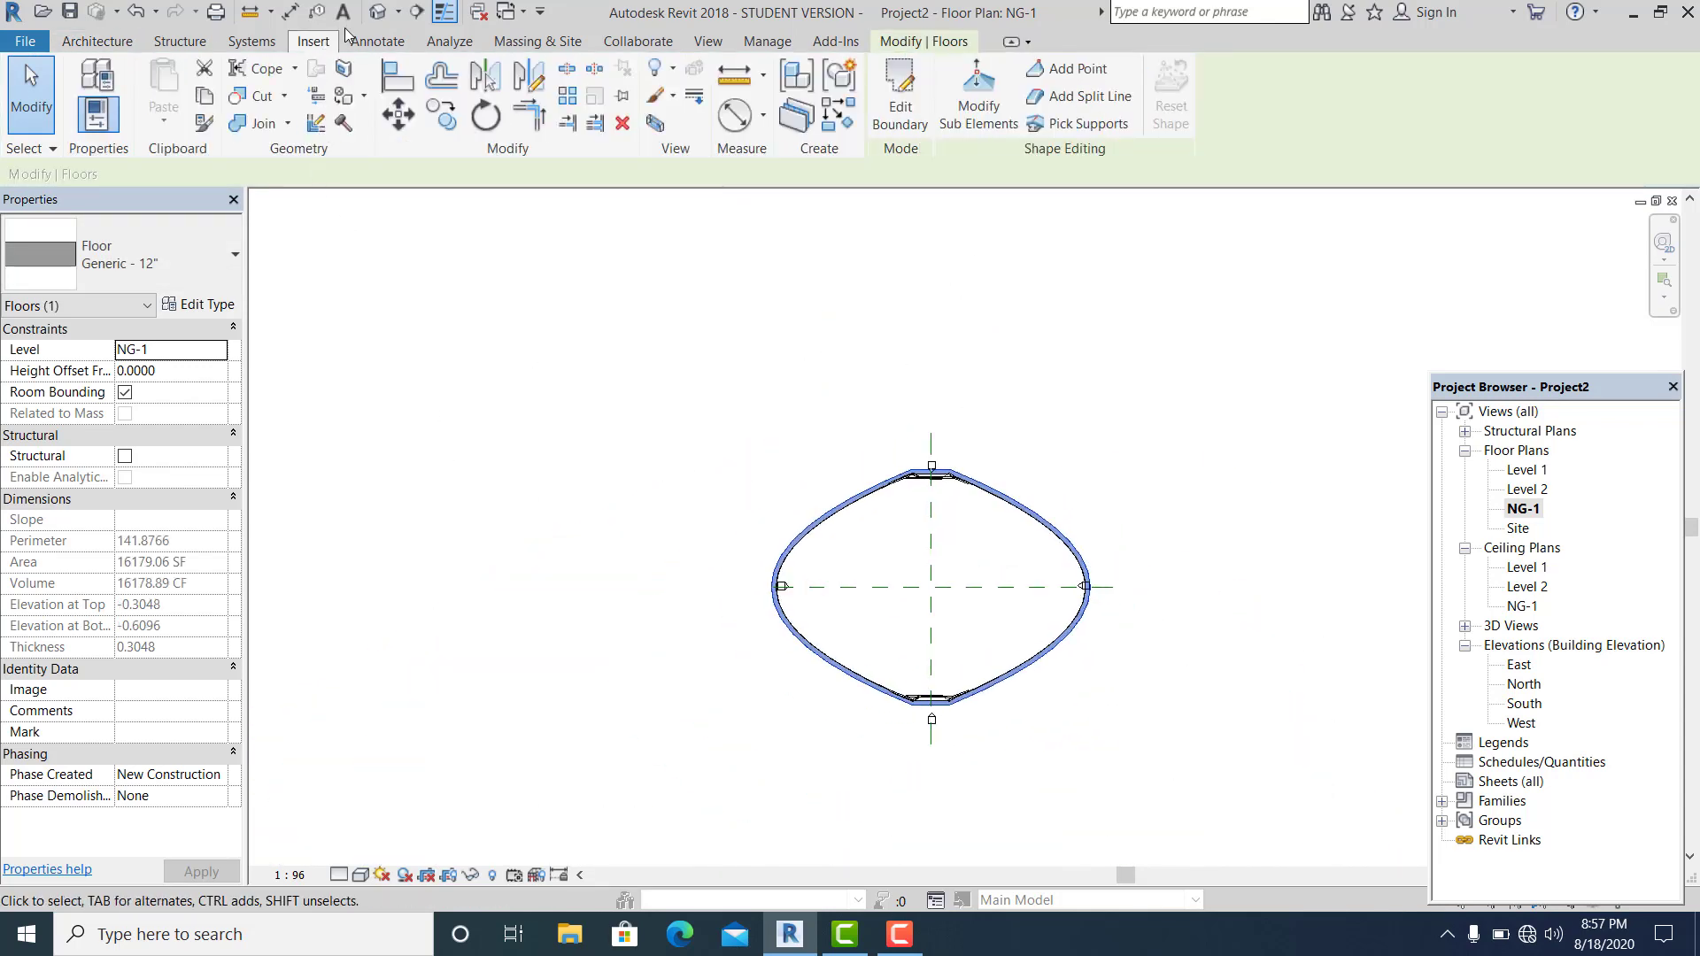
{"action": "left_click", "coordinate": [375, 16]}
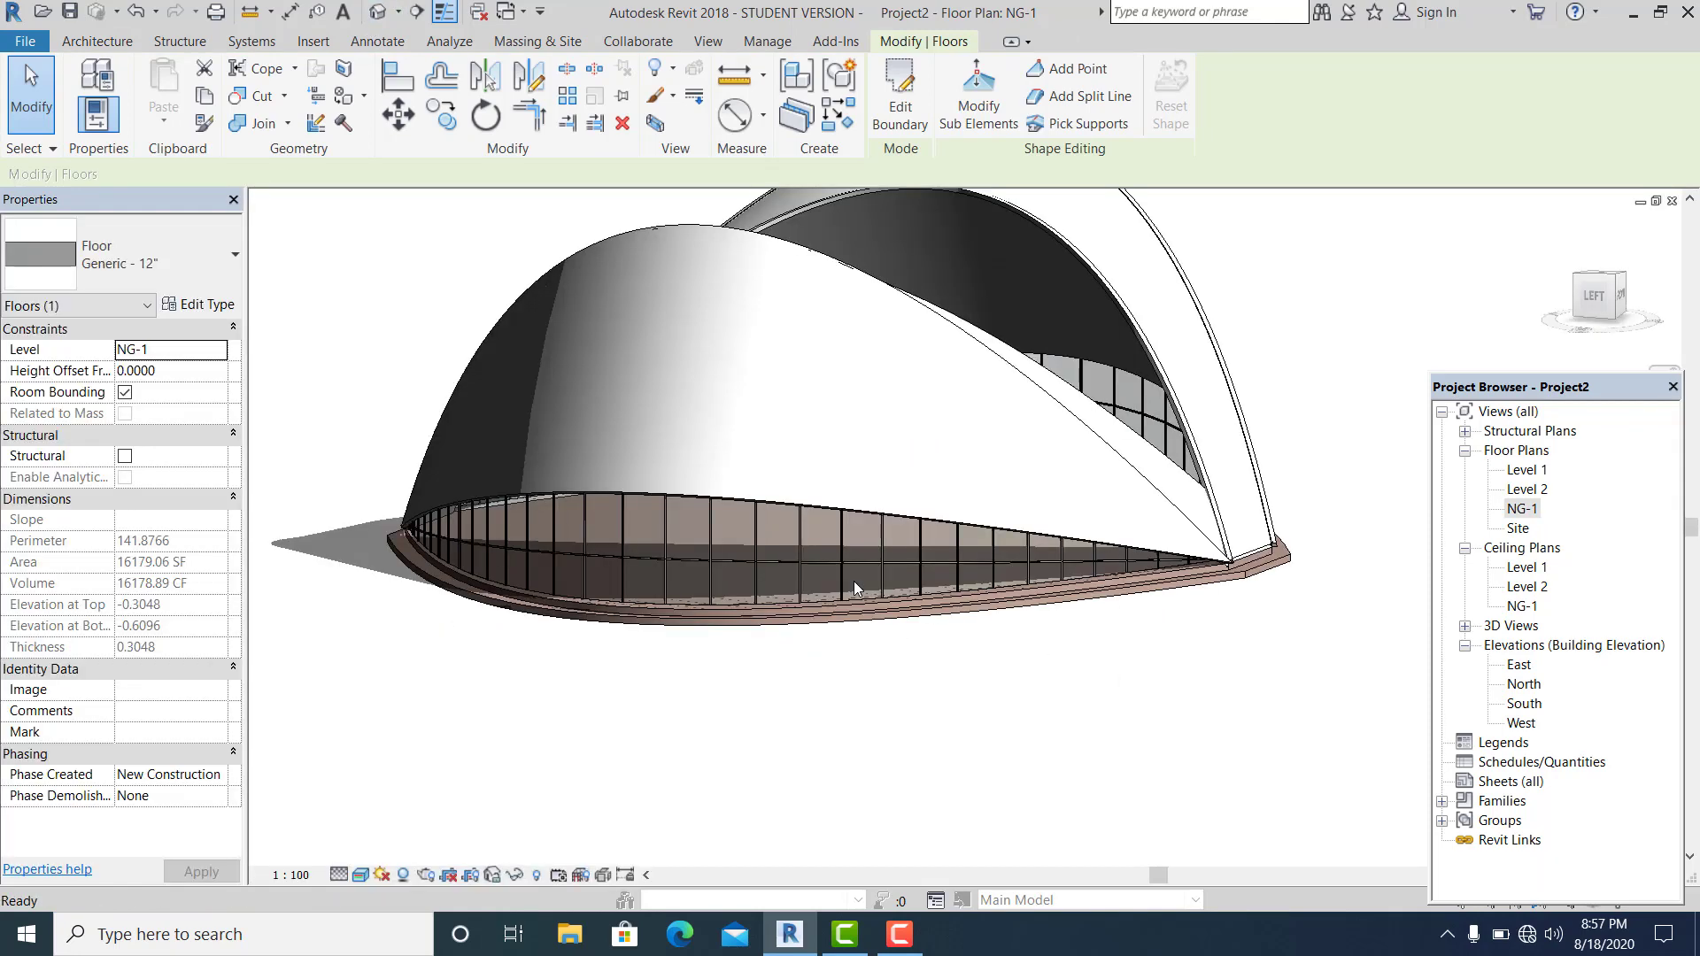
{"action": "middle_click_drag", "start_coordinate": [854, 581], "coordinate": [1010, 673], "text": "shift"}
In the South elevation, create a level similar to NG-1 and draw it below NG-1 across the full building width
{"action": "double_click", "coordinate": [1523, 704]}
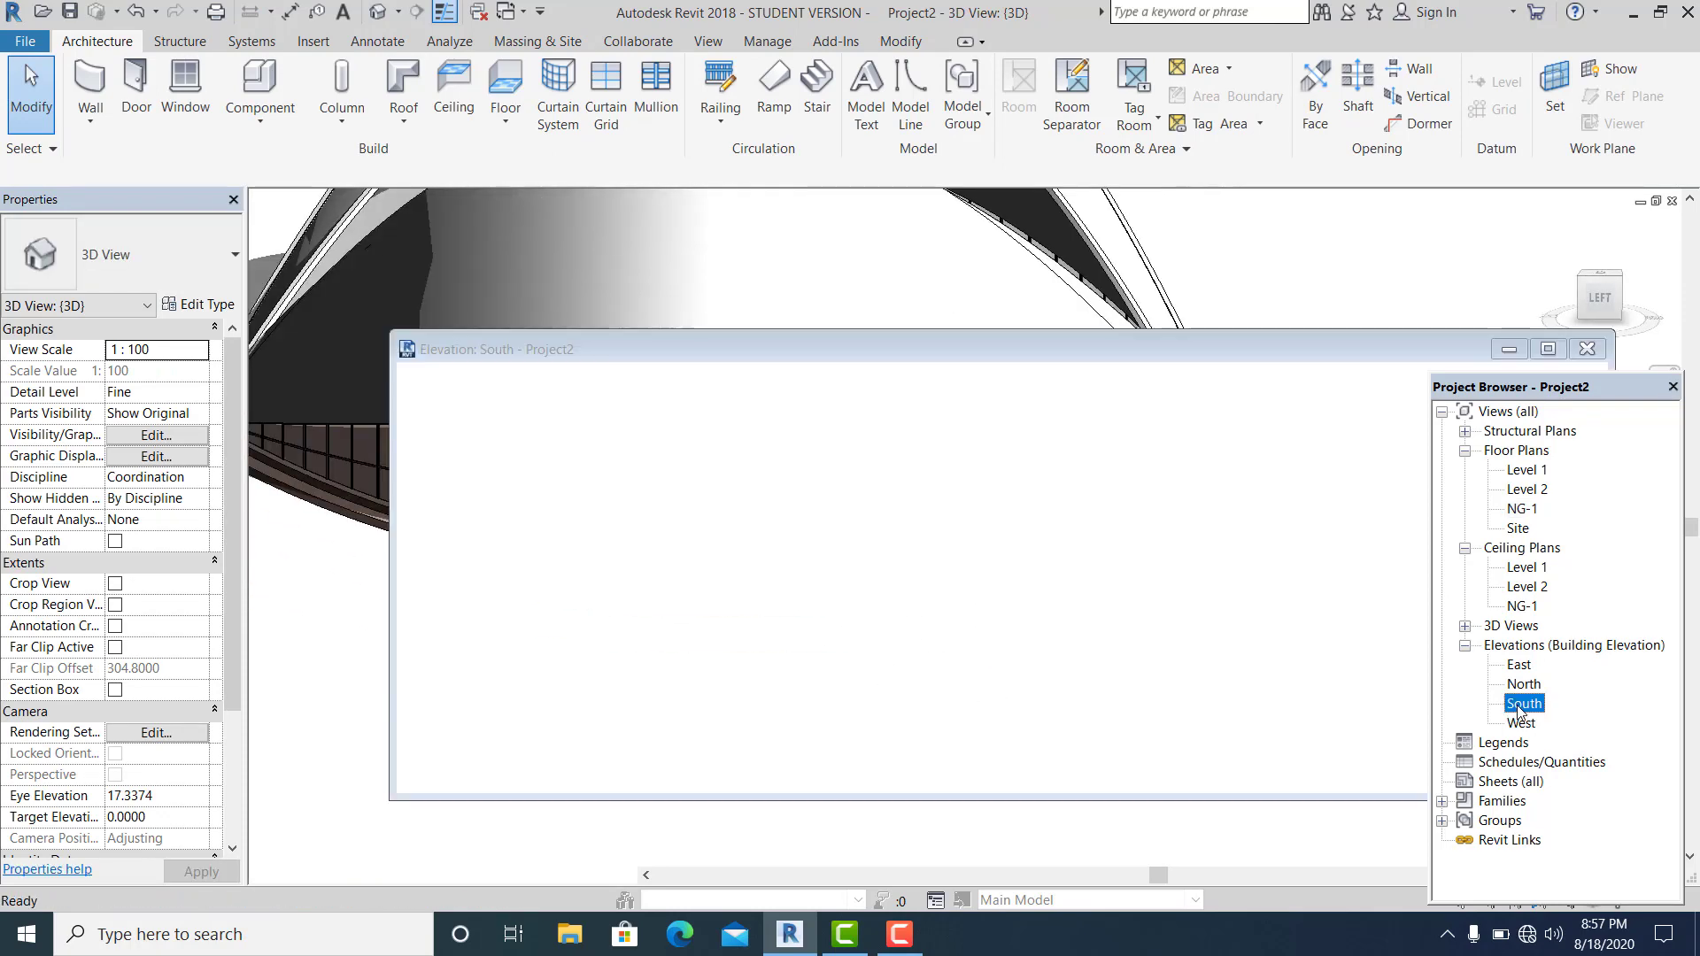
{"action": "scroll", "coordinate": [954, 660], "scroll_direction": "up", "scroll_amount": 2}
{"action": "middle_click_drag", "start_coordinate": [955, 659], "coordinate": [797, 620]}
{"action": "scroll", "coordinate": [1187, 619], "scroll_direction": "up", "scroll_amount": 2}
{"action": "middle_click_drag", "start_coordinate": [1188, 619], "coordinate": [807, 611]}
{"action": "scroll", "coordinate": [1036, 539], "scroll_direction": "up", "scroll_amount": 1}
{"action": "right_click", "coordinate": [1036, 521]}
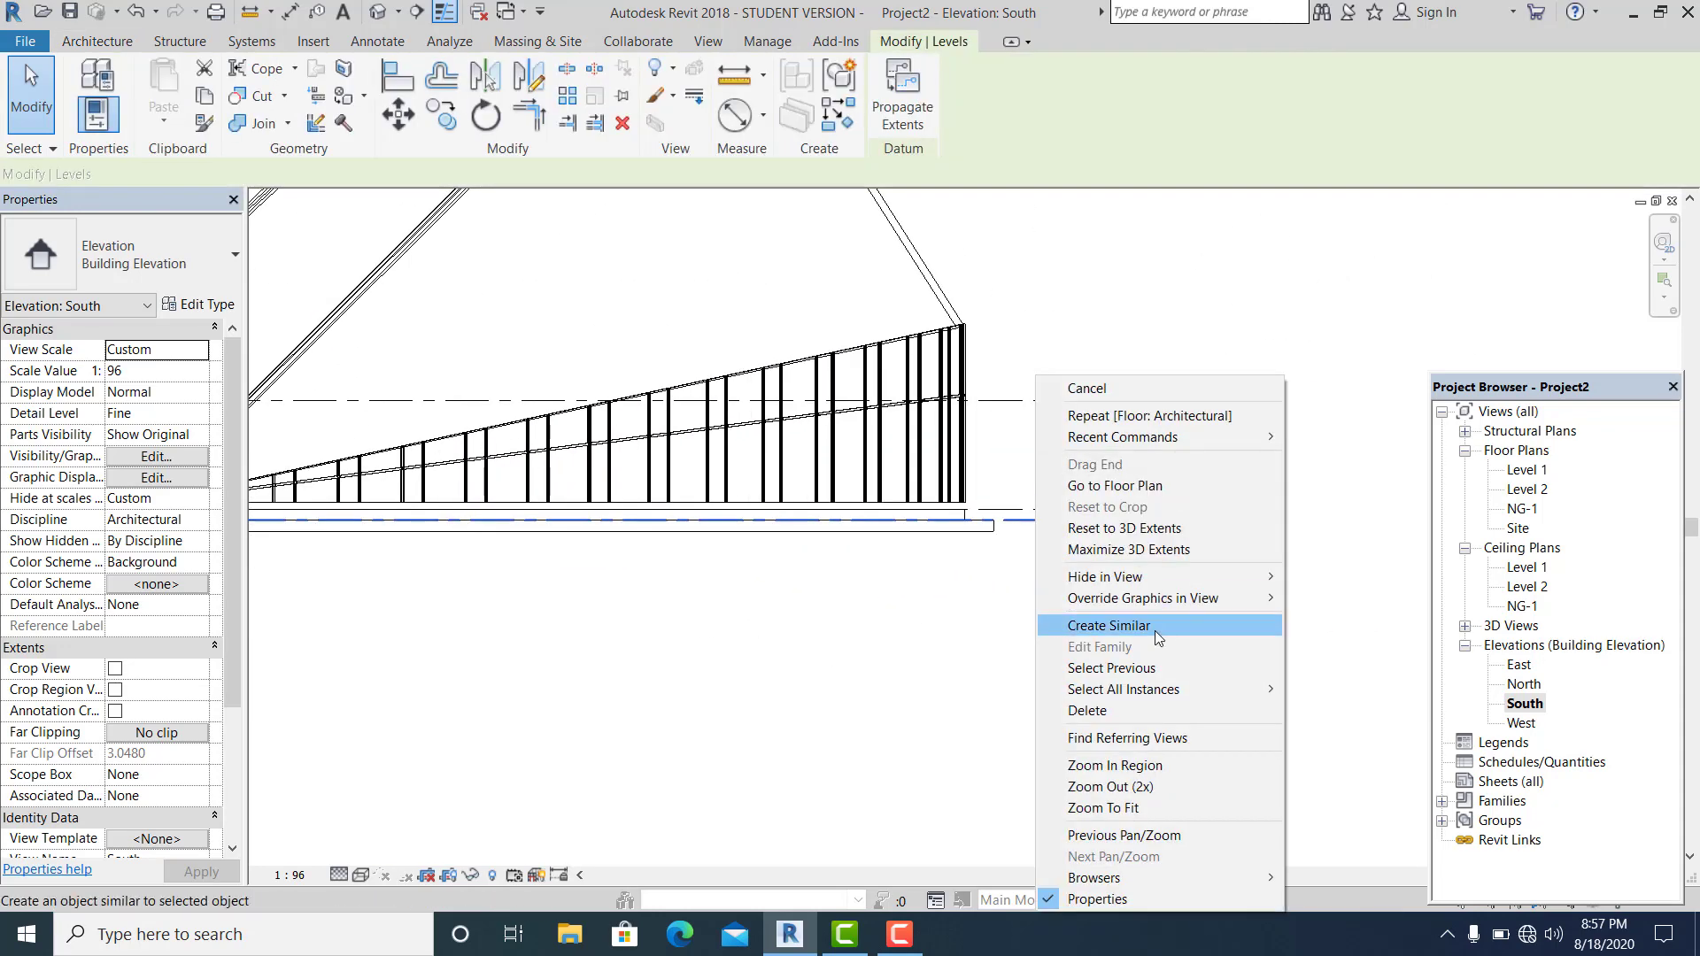
{"action": "left_click", "coordinate": [1157, 629]}
{"action": "scroll", "coordinate": [863, 595], "scroll_direction": "down", "scroll_amount": 1}
{"action": "middle_click_drag", "start_coordinate": [257, 625], "coordinate": [891, 664]}
{"action": "left_click", "coordinate": [668, 569]}
{"action": "scroll", "coordinate": [1107, 611], "scroll_direction": "down", "scroll_amount": 1}
{"action": "middle_click_drag", "start_coordinate": [1373, 655], "coordinate": [906, 619]}
{"action": "left_click", "coordinate": [1104, 596]}
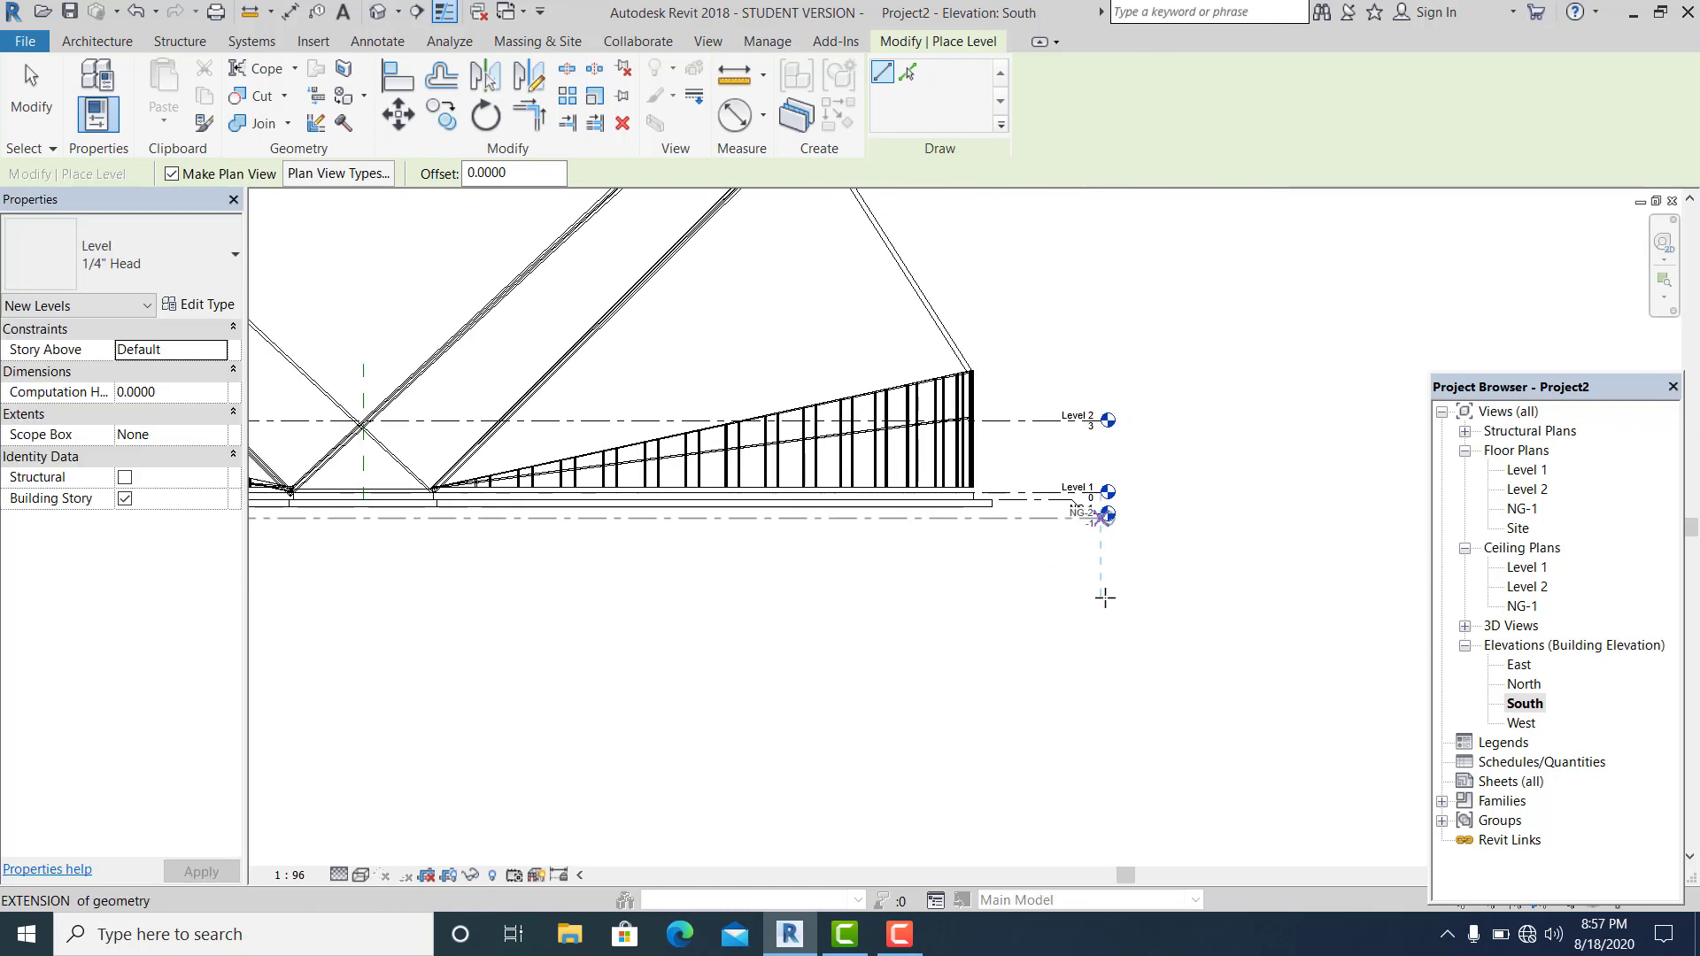
{"action": "key", "text": "Escape"}
{"action": "key", "text": "Escape"}
Add an elbow to the NG-2 level line at its level head
{"action": "scroll", "coordinate": [1019, 528], "scroll_direction": "up", "scroll_amount": 3}
{"action": "left_click", "coordinate": [1104, 507]}
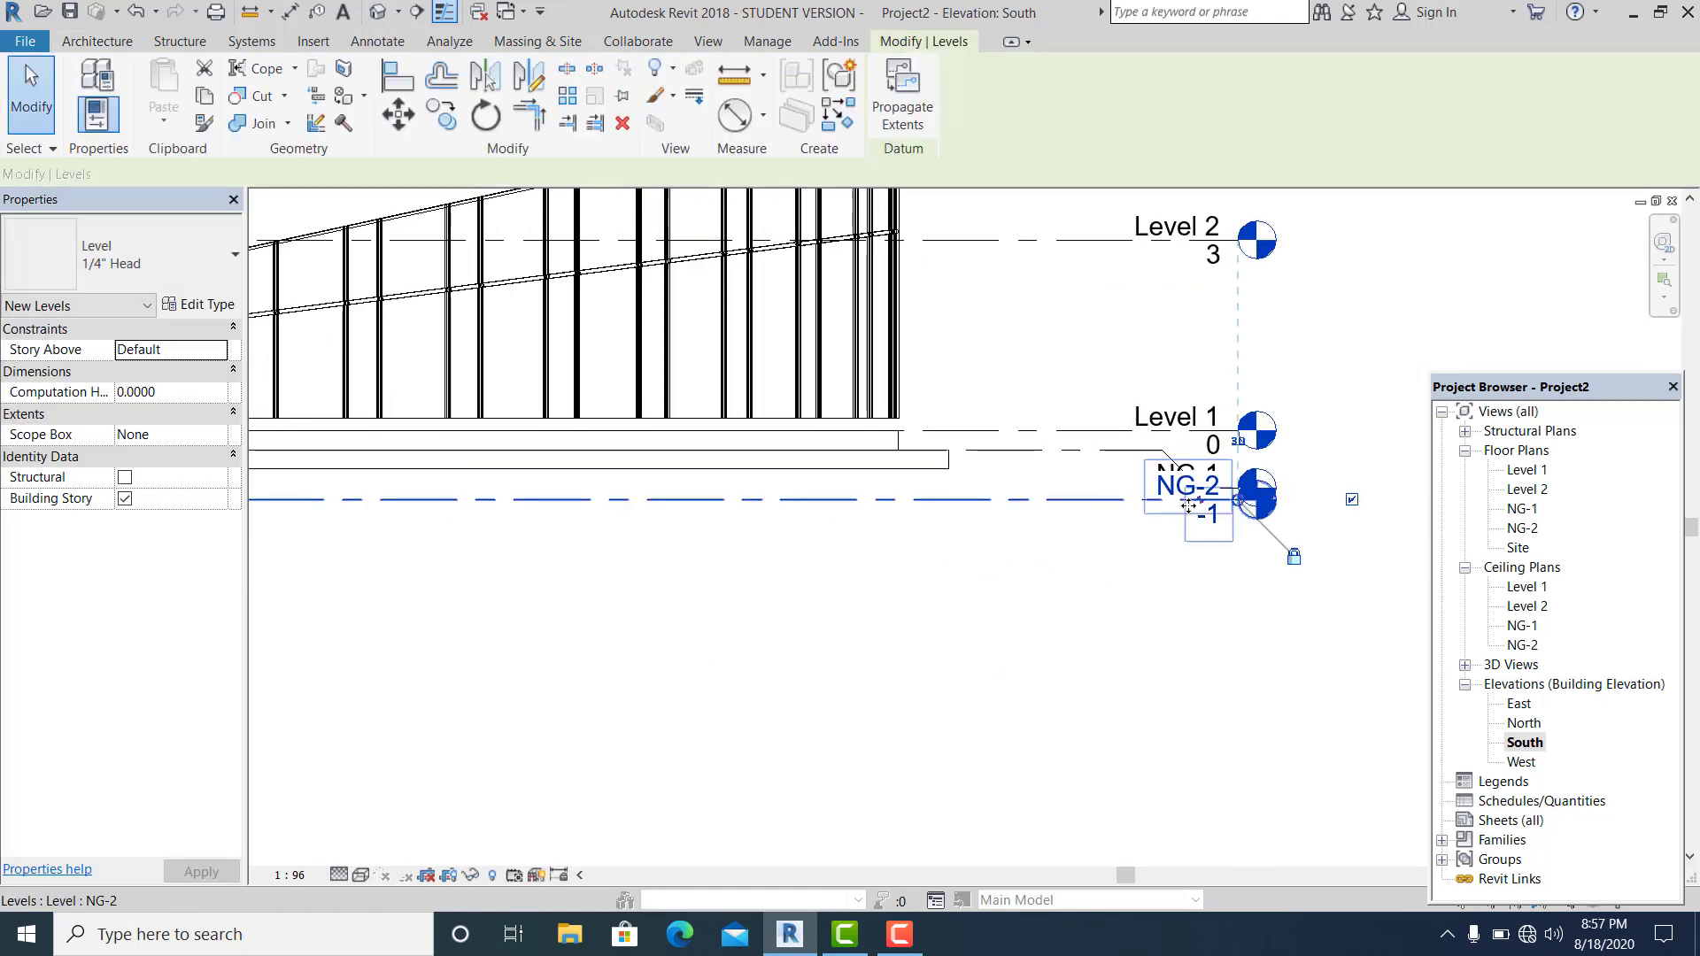
{"action": "scroll", "coordinate": [1152, 505], "scroll_direction": "up", "scroll_amount": 2}
{"action": "left_click", "coordinate": [1209, 505]}
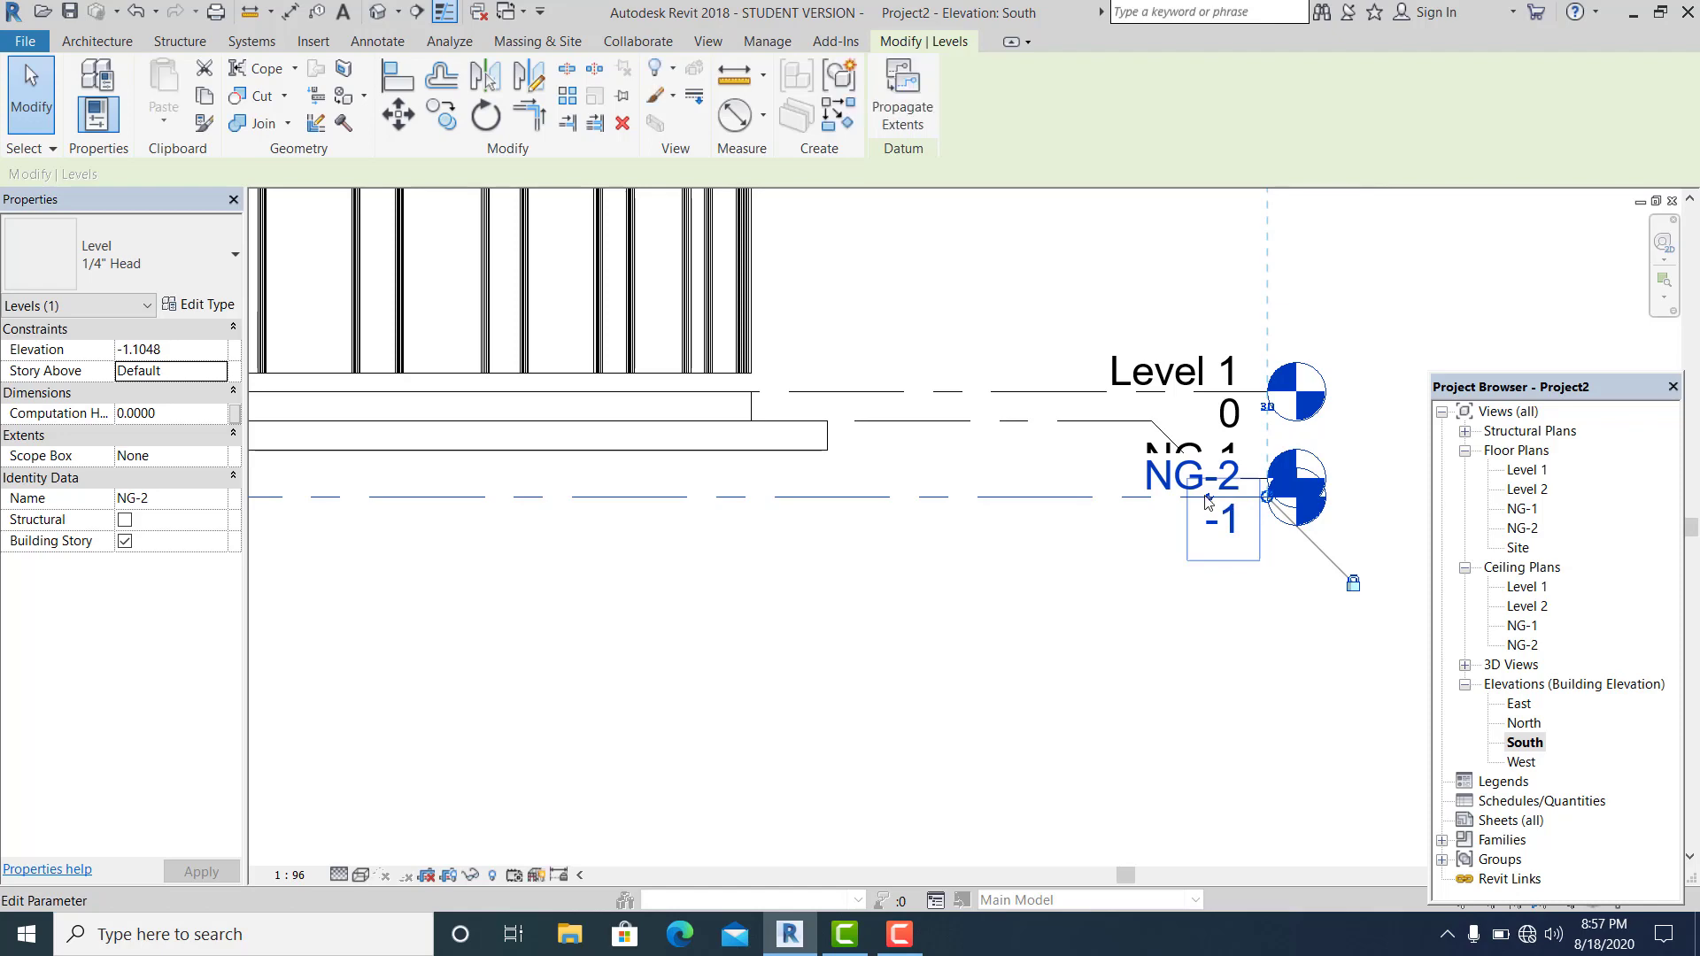
{"action": "left_click", "coordinate": [1210, 502]}
{"action": "scroll", "coordinate": [1215, 511], "scroll_direction": "up", "scroll_amount": 4}
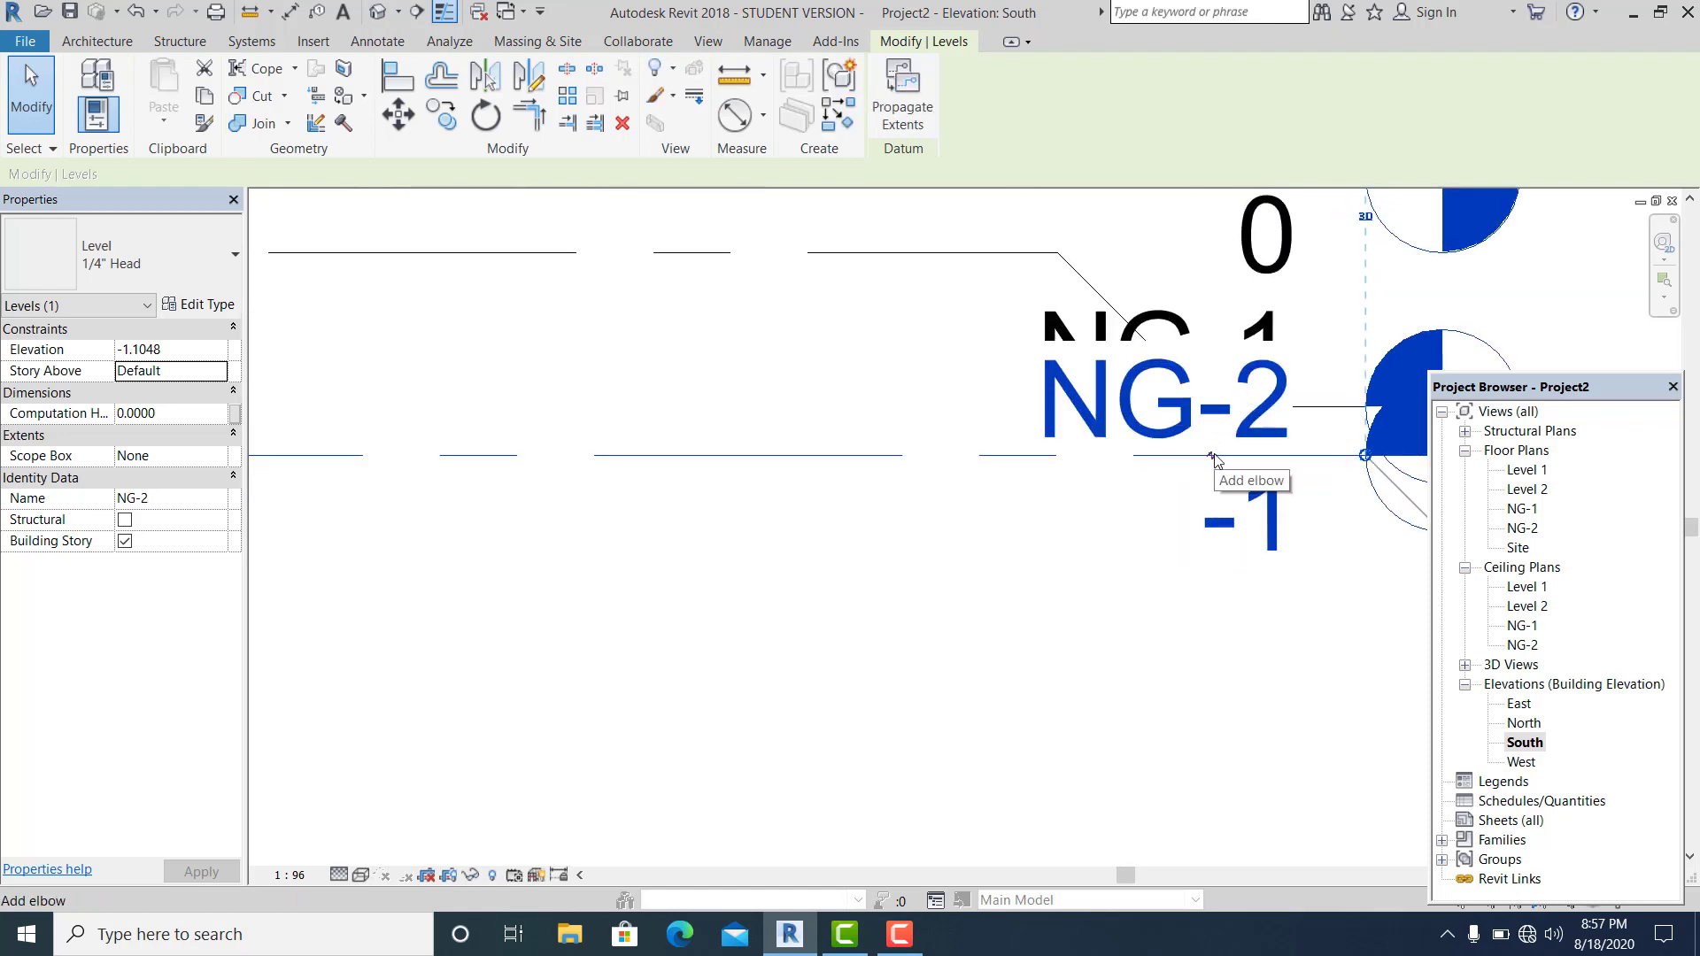
{"action": "left_click", "coordinate": [1212, 457]}
{"action": "left_click", "coordinate": [937, 579]}
Set the distance between levels NG-1 and NG-2 to 0.3028
{"action": "scroll", "coordinate": [1010, 571], "scroll_direction": "down", "scroll_amount": 5}
{"action": "scroll", "coordinate": [1075, 613], "scroll_direction": "down", "scroll_amount": 6}
{"action": "scroll", "coordinate": [766, 616], "scroll_direction": "up", "scroll_amount": 5}
{"action": "scroll", "coordinate": [769, 611], "scroll_direction": "down", "scroll_amount": 5}
{"action": "scroll", "coordinate": [706, 546], "scroll_direction": "up", "scroll_amount": 5}
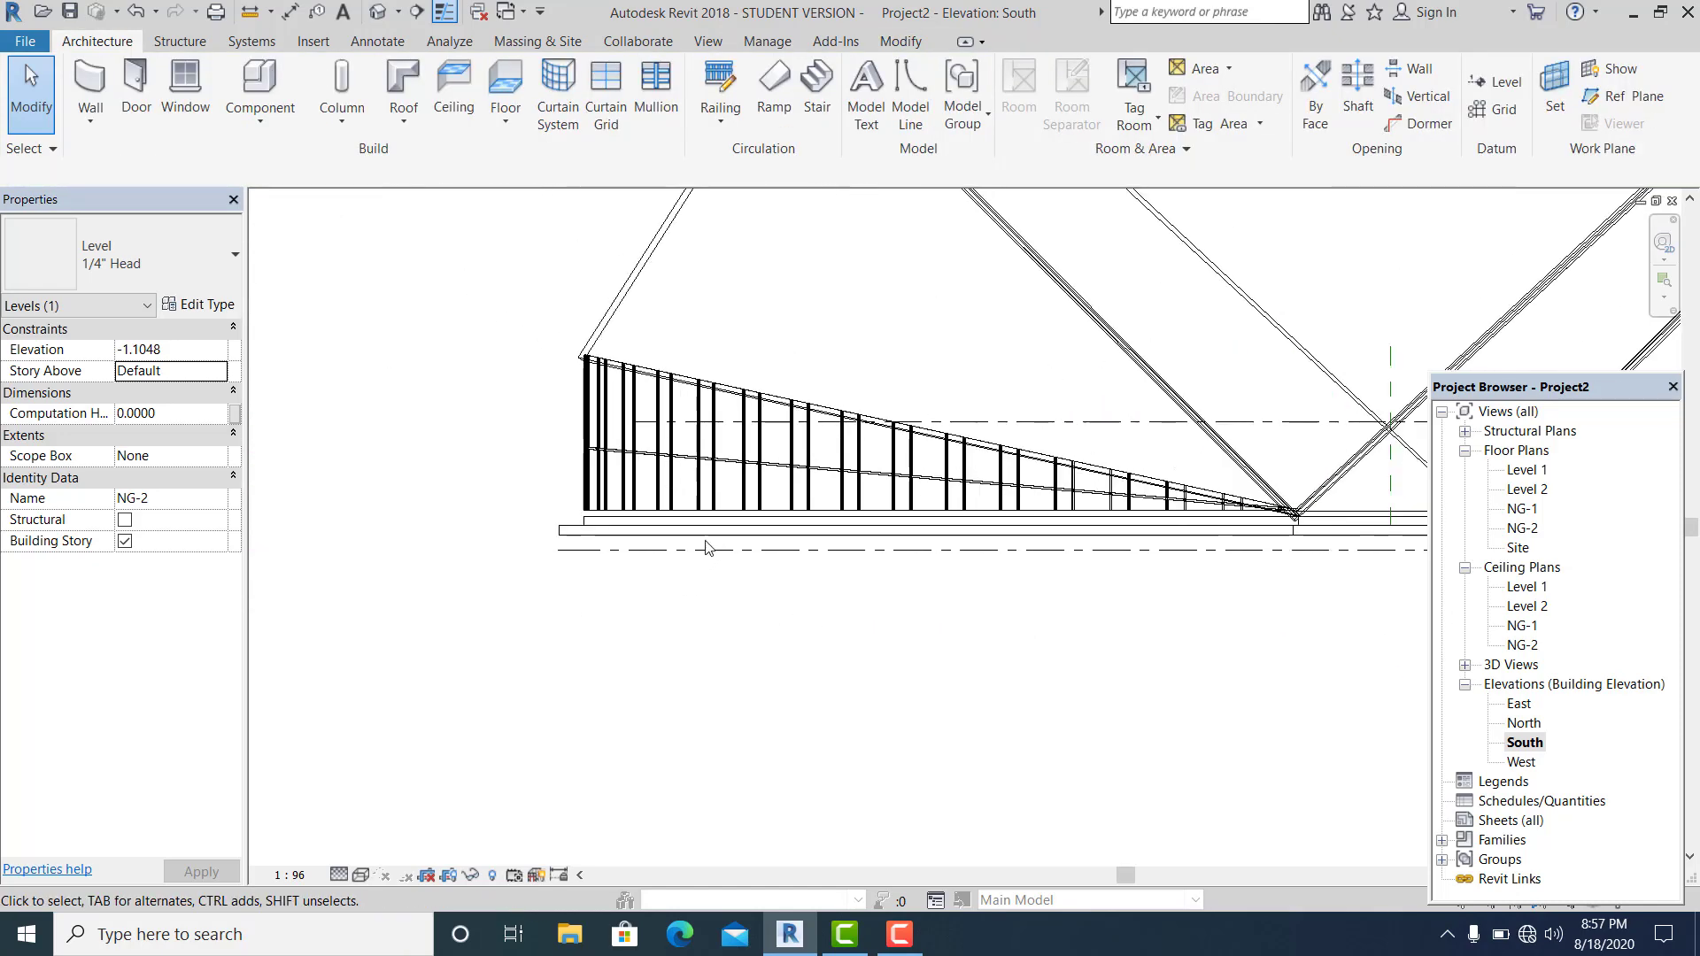
{"action": "left_click", "coordinate": [698, 541]}
{"action": "scroll", "coordinate": [699, 532], "scroll_direction": "up", "scroll_amount": 2}
{"action": "left_click", "coordinate": [1277, 532]}
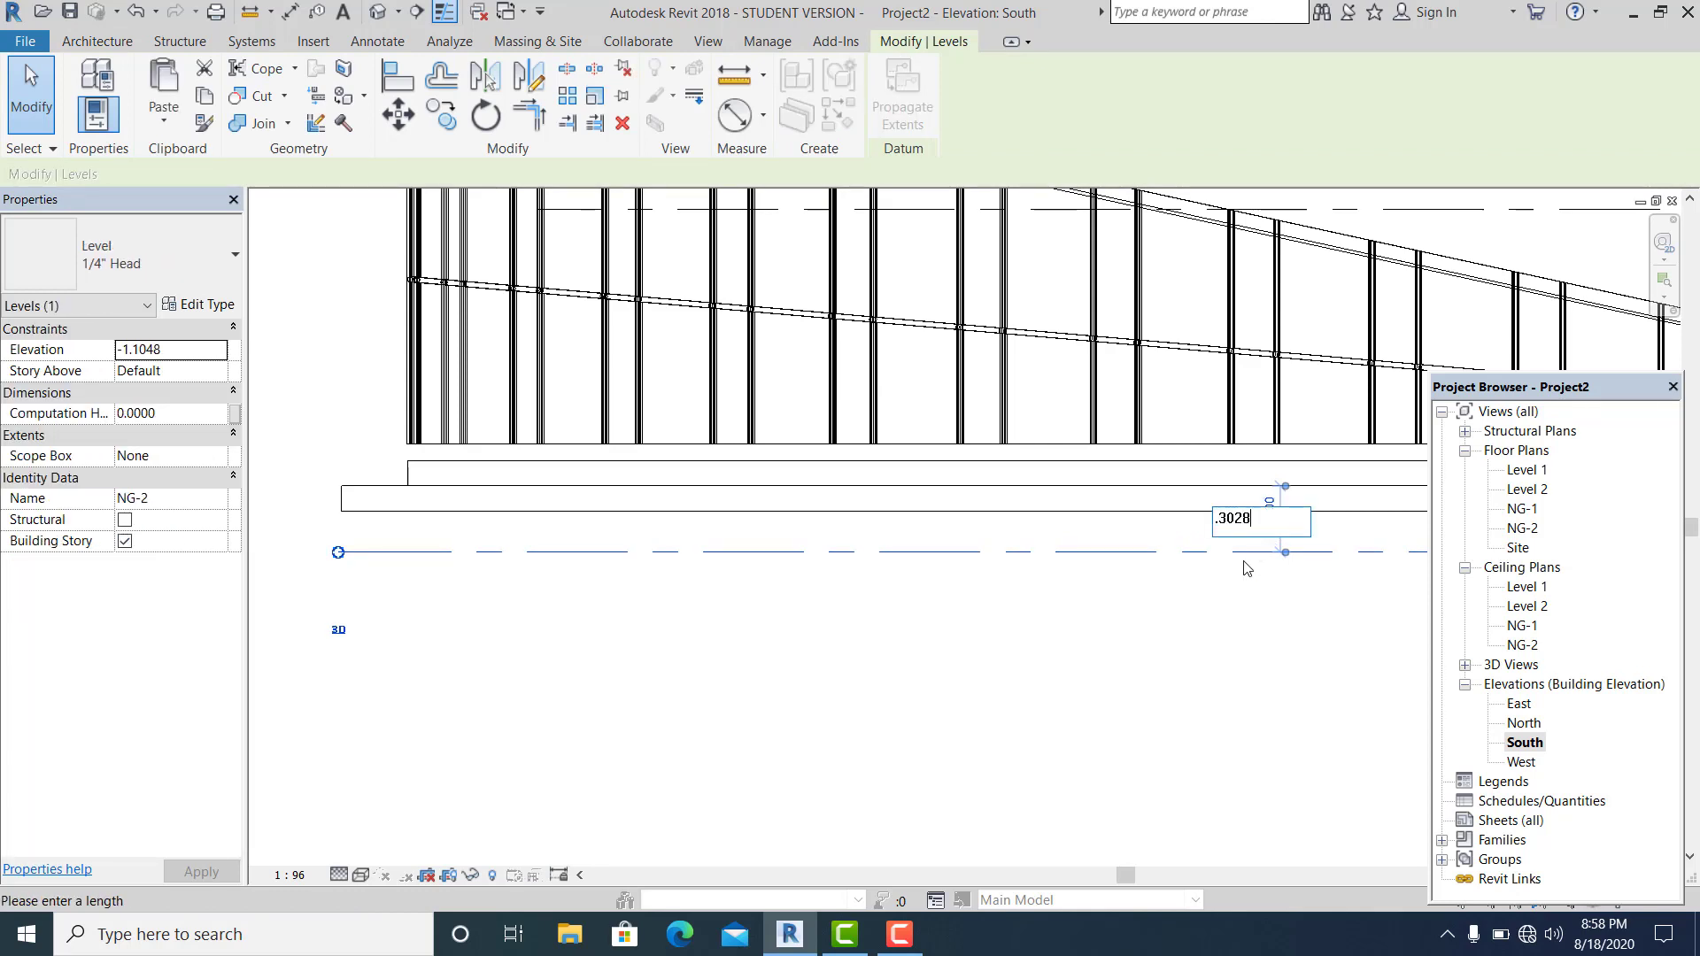
{"action": "type", "text": ".3028"}
{"action": "key", "text": "Return"}
{"action": "key", "text": "Escape"}
{"action": "scroll", "coordinate": [816, 603], "scroll_direction": "down", "scroll_amount": 2}
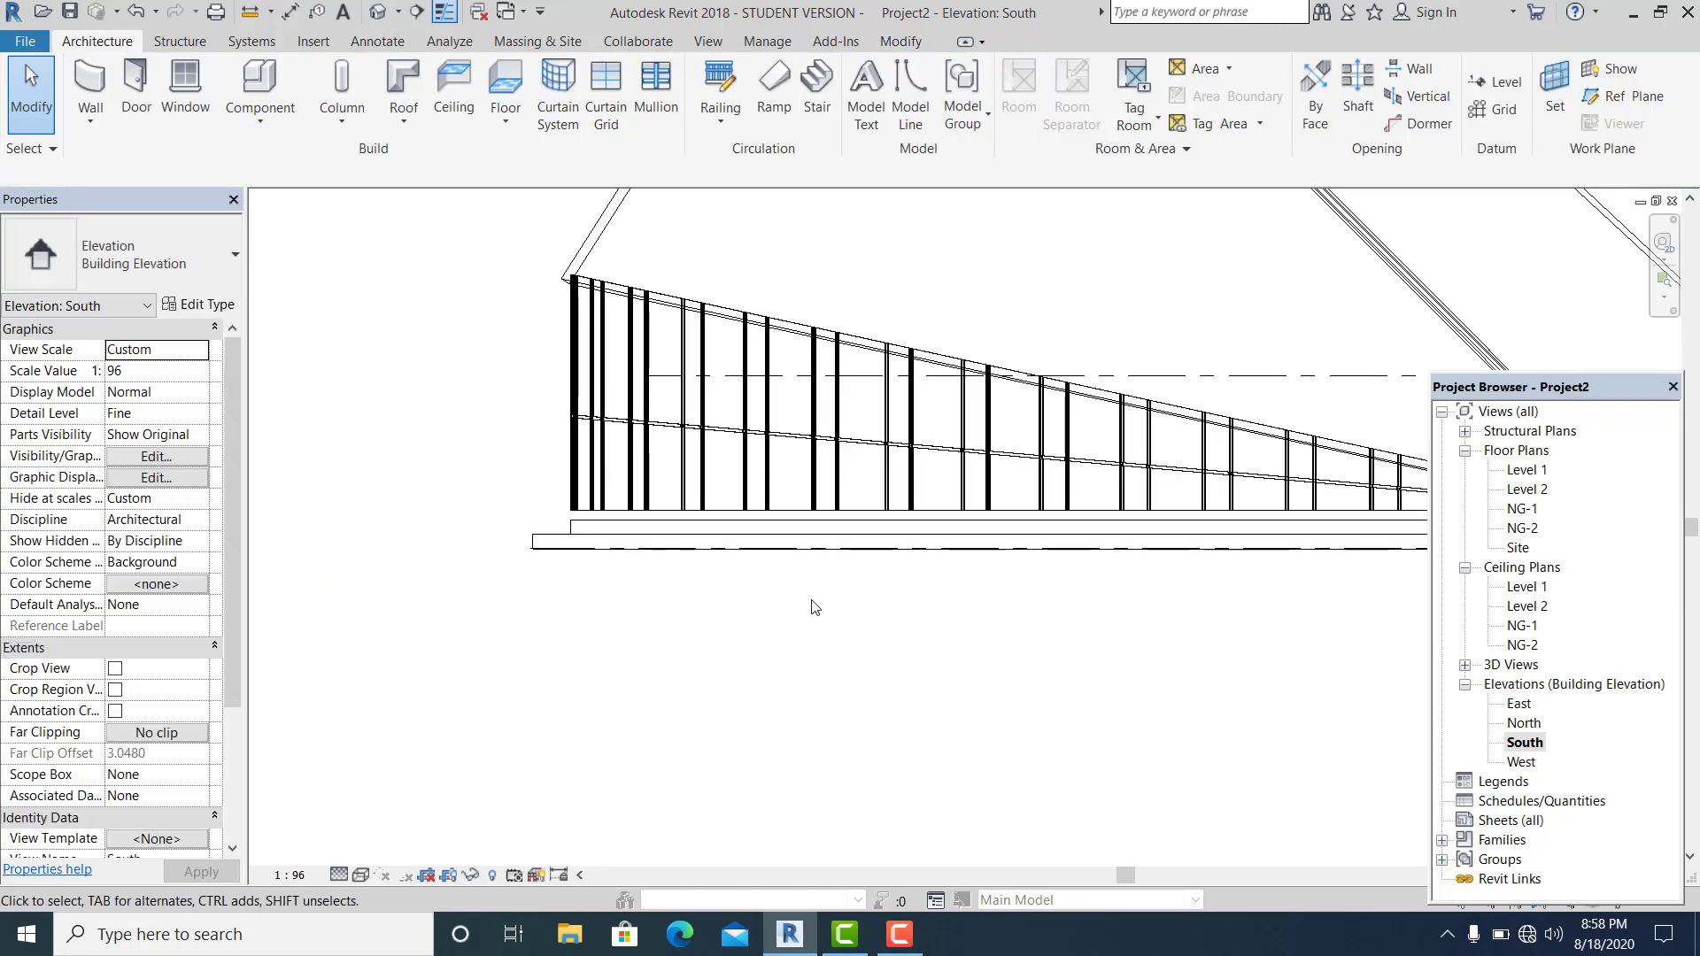
Examine how the NG-2 level line aligns with the underside of the lower floor slab, from its end to the level heads
{"action": "scroll", "coordinate": [643, 567], "scroll_direction": "up", "scroll_amount": 1}
{"action": "scroll", "coordinate": [640, 561], "scroll_direction": "down", "scroll_amount": 1}
{"action": "middle_click_drag", "start_coordinate": [739, 578], "coordinate": [629, 559]}
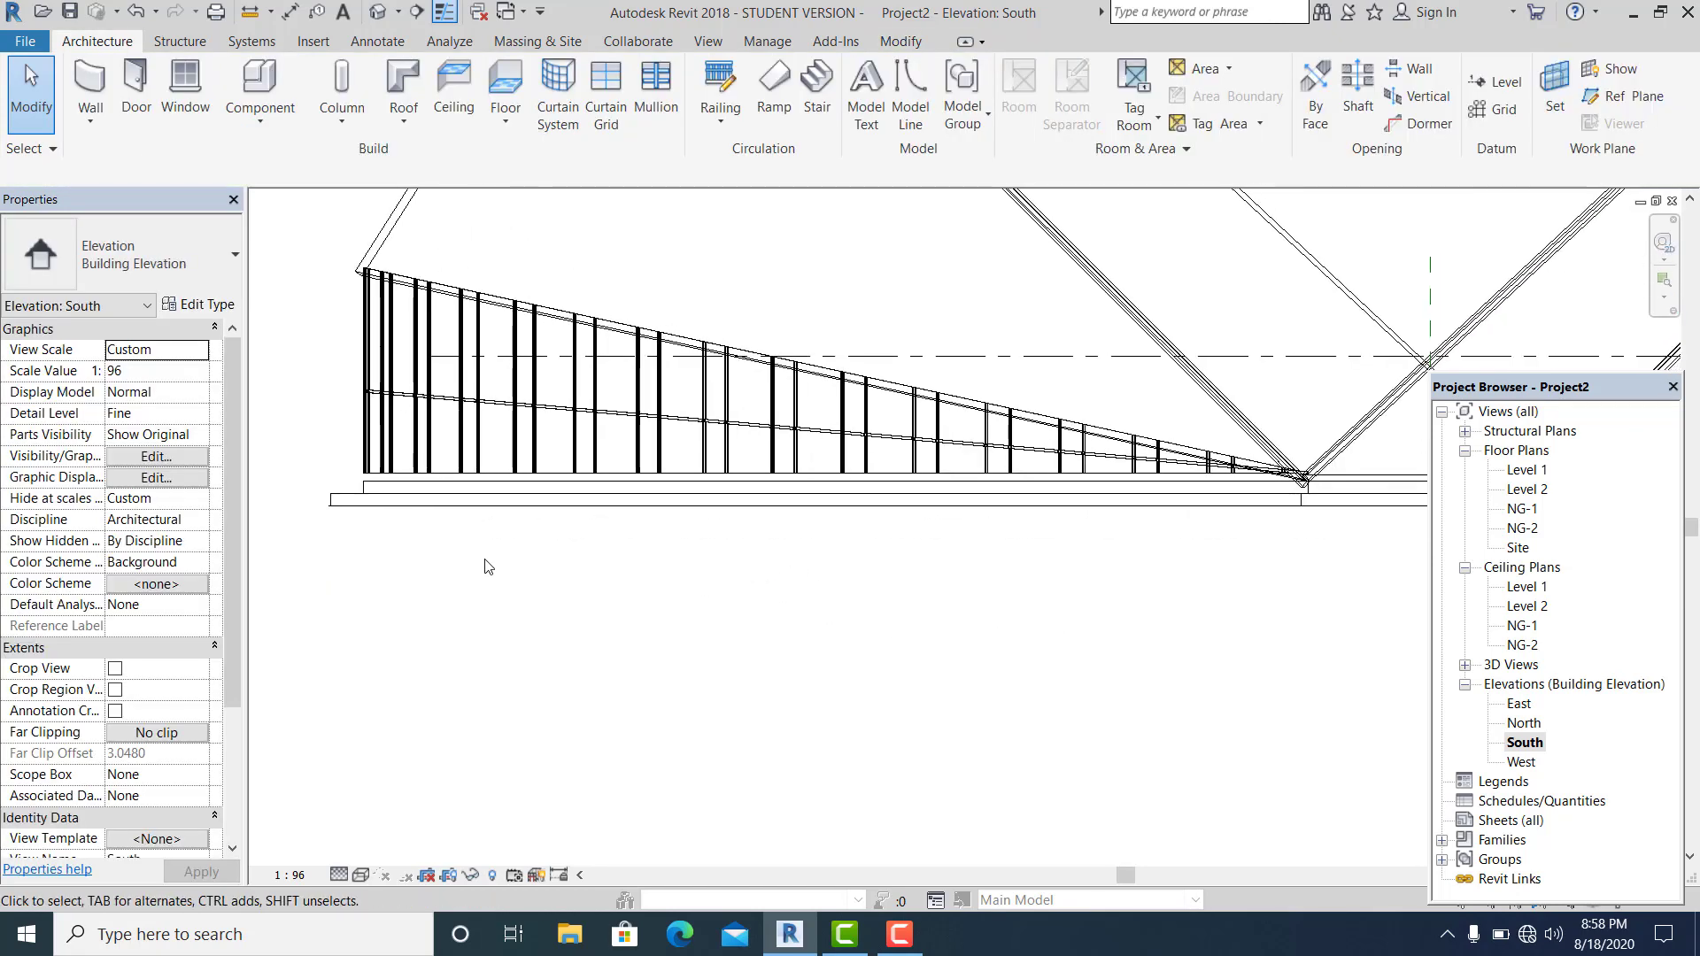
{"action": "scroll", "coordinate": [449, 532], "scroll_direction": "up", "scroll_amount": 4}
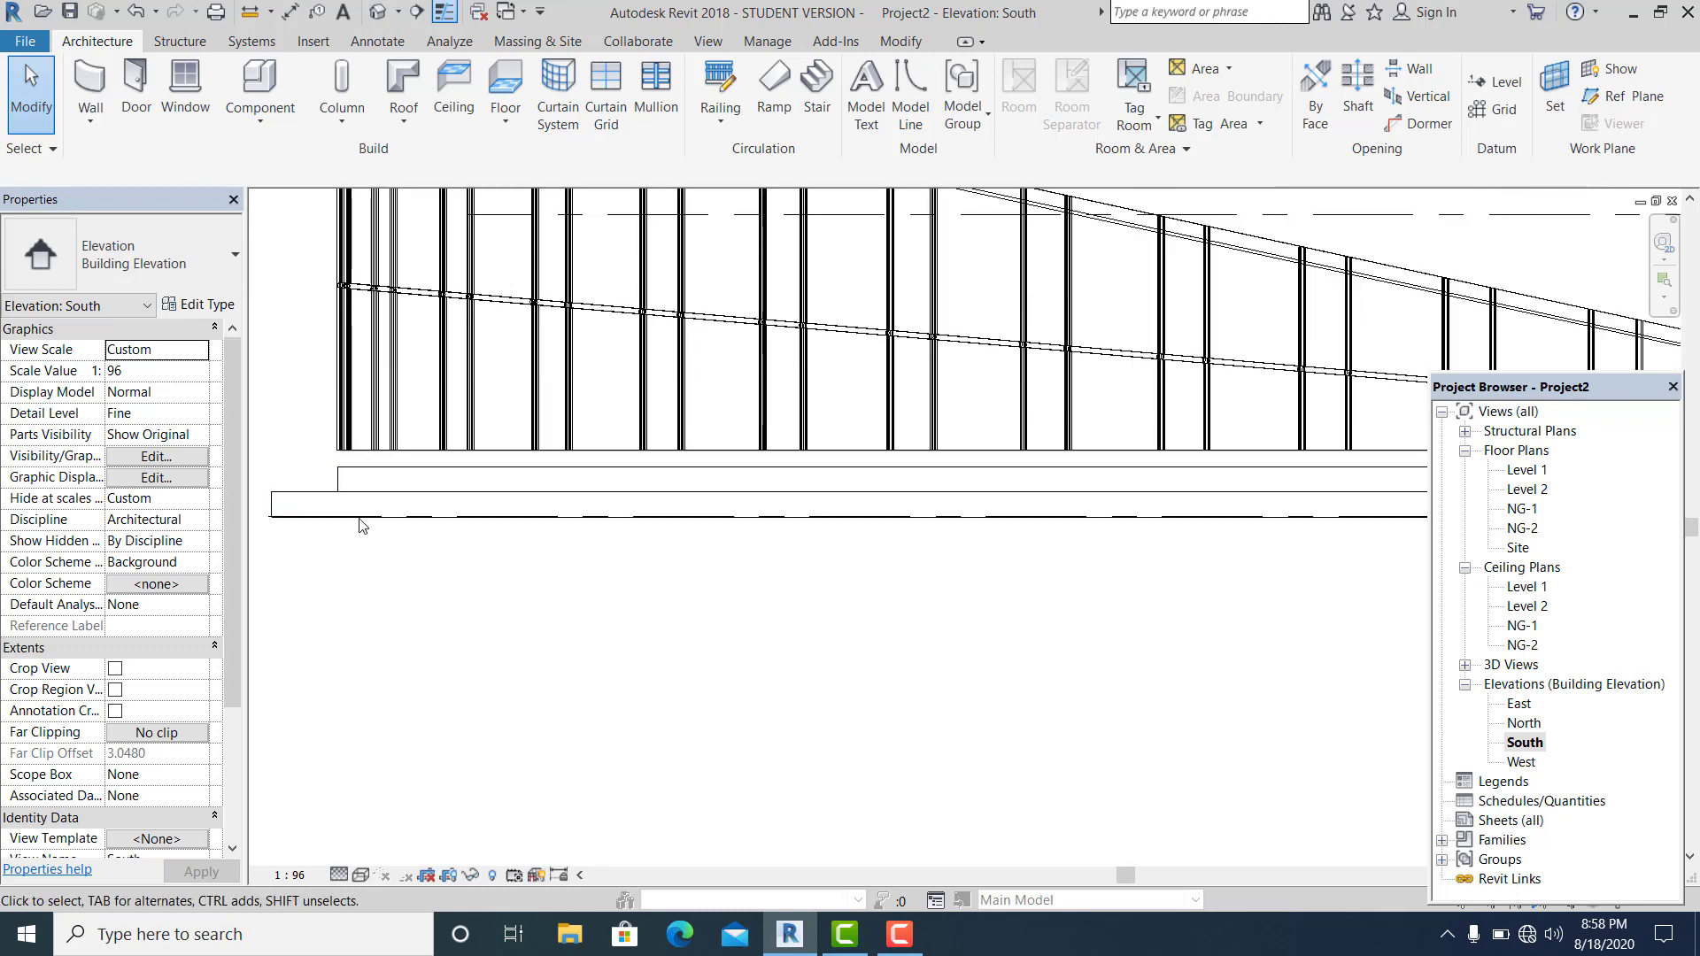
{"action": "scroll", "coordinate": [395, 561], "scroll_direction": "down", "scroll_amount": 5}
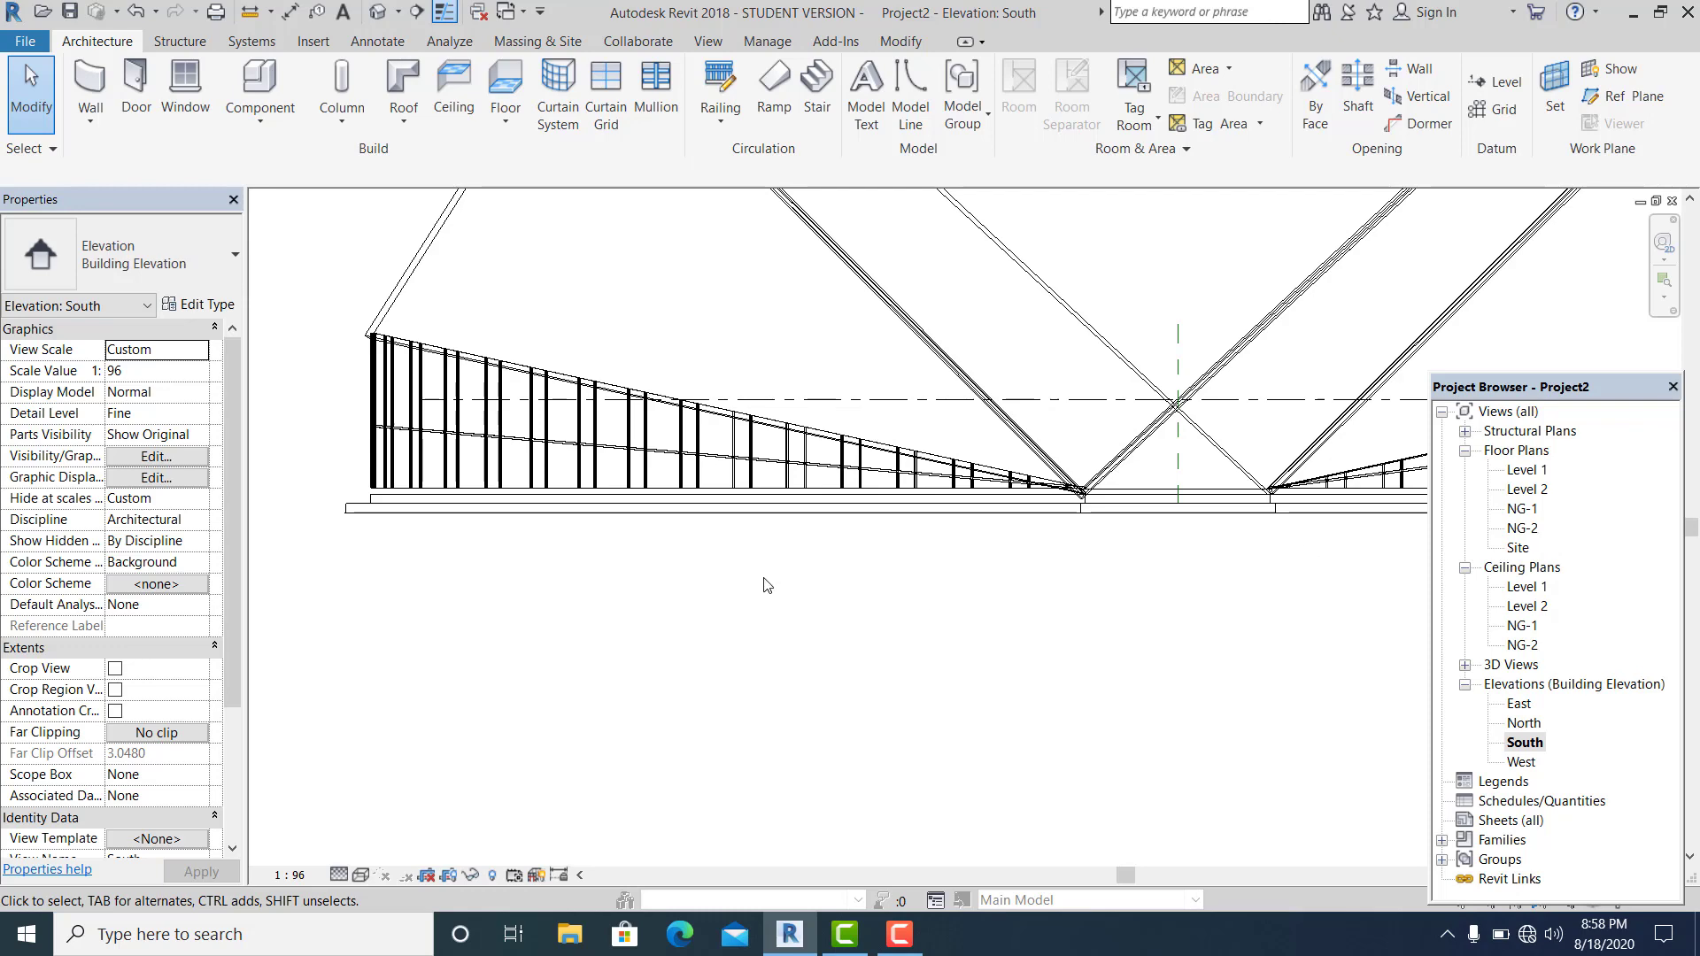
{"action": "scroll", "coordinate": [470, 588], "scroll_direction": "down", "scroll_amount": 1}
{"action": "scroll", "coordinate": [896, 593], "scroll_direction": "up", "scroll_amount": 5}
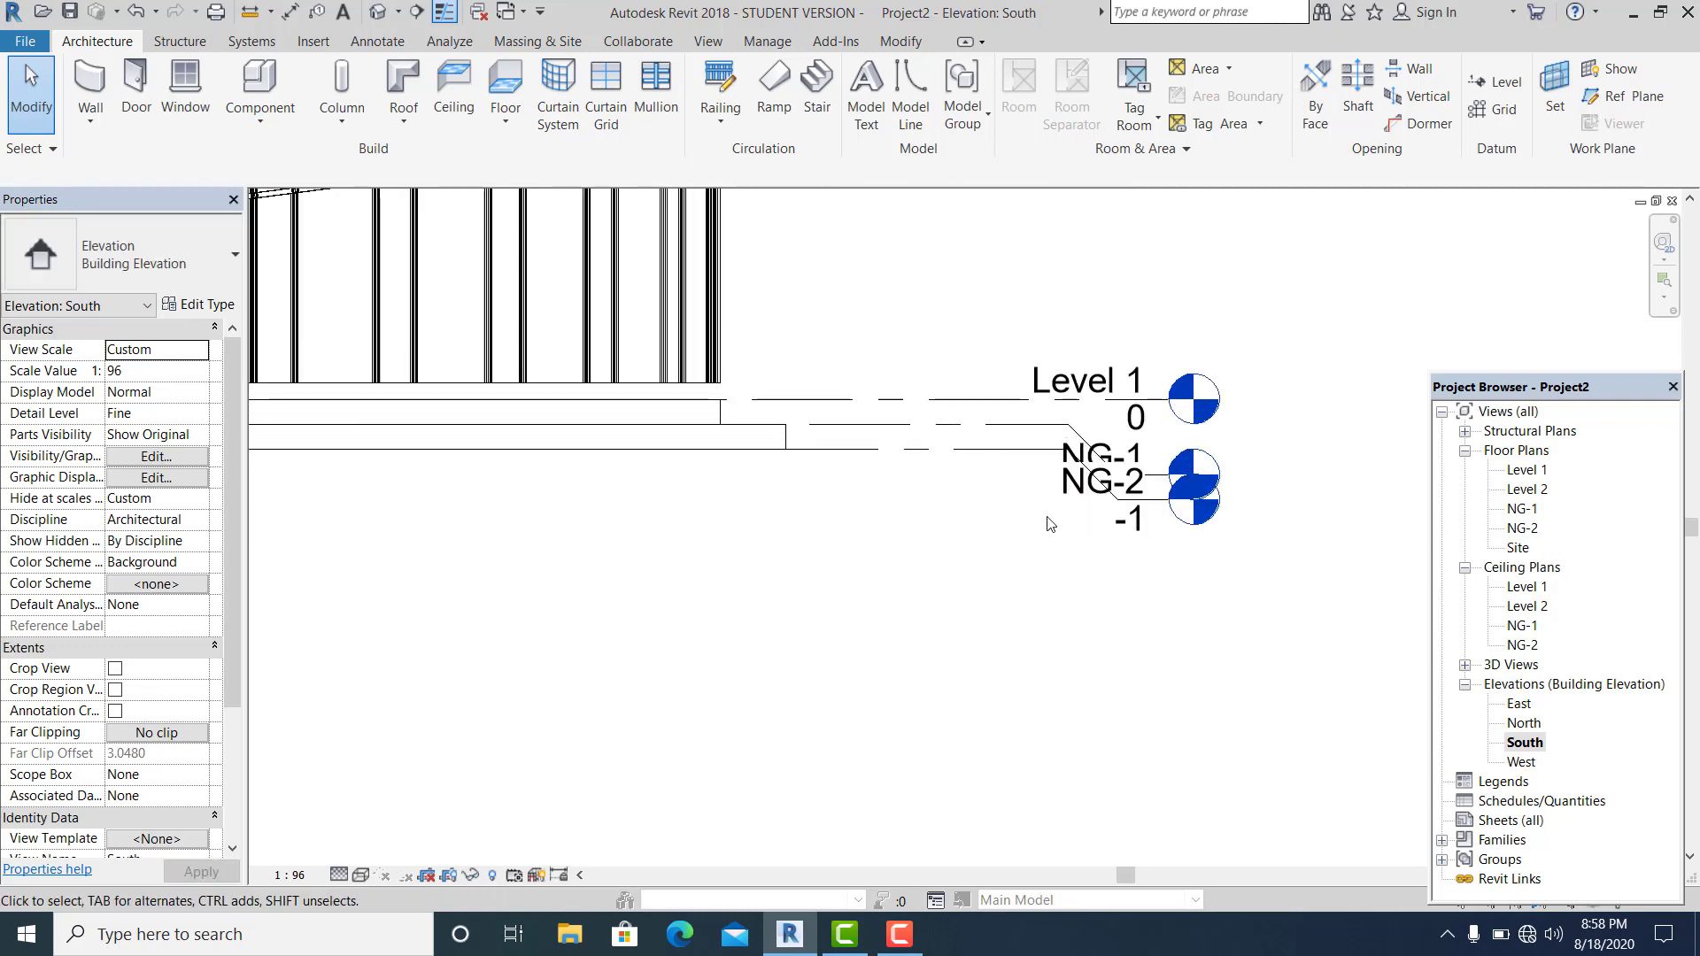
Open the NG-2 floor plan and start a floor boundary sketch there with the Pick Lines tool
{"action": "double_click", "coordinate": [1523, 528]}
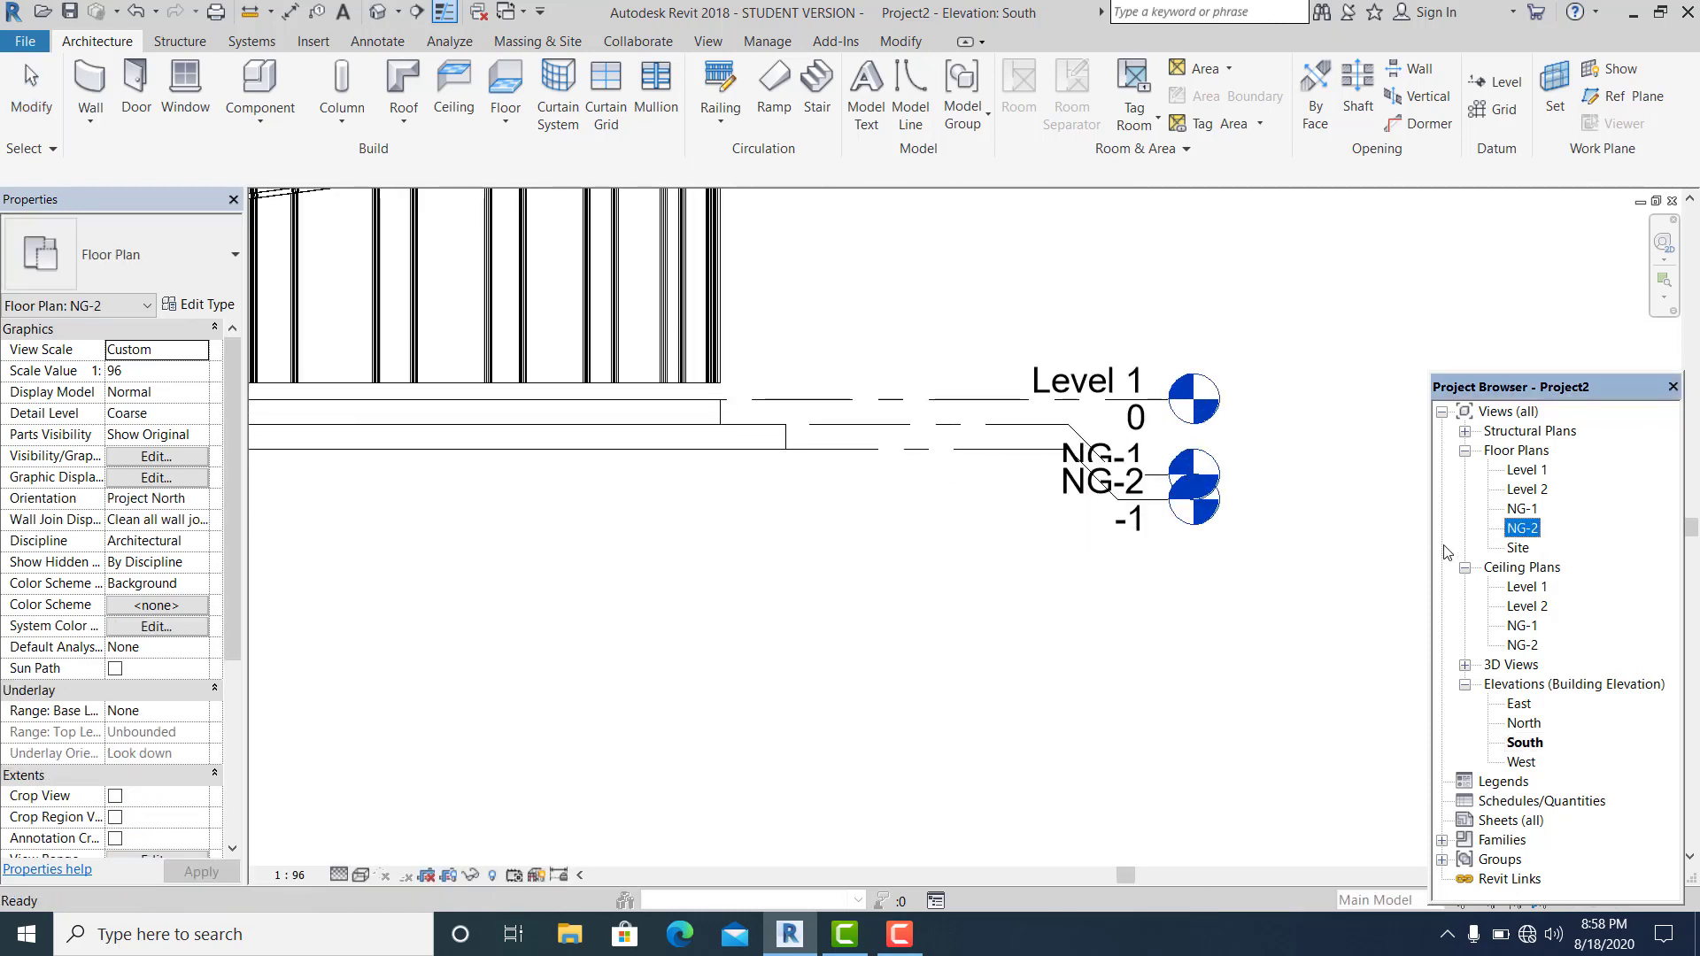
{"action": "scroll", "coordinate": [894, 545], "scroll_direction": "down", "scroll_amount": 5}
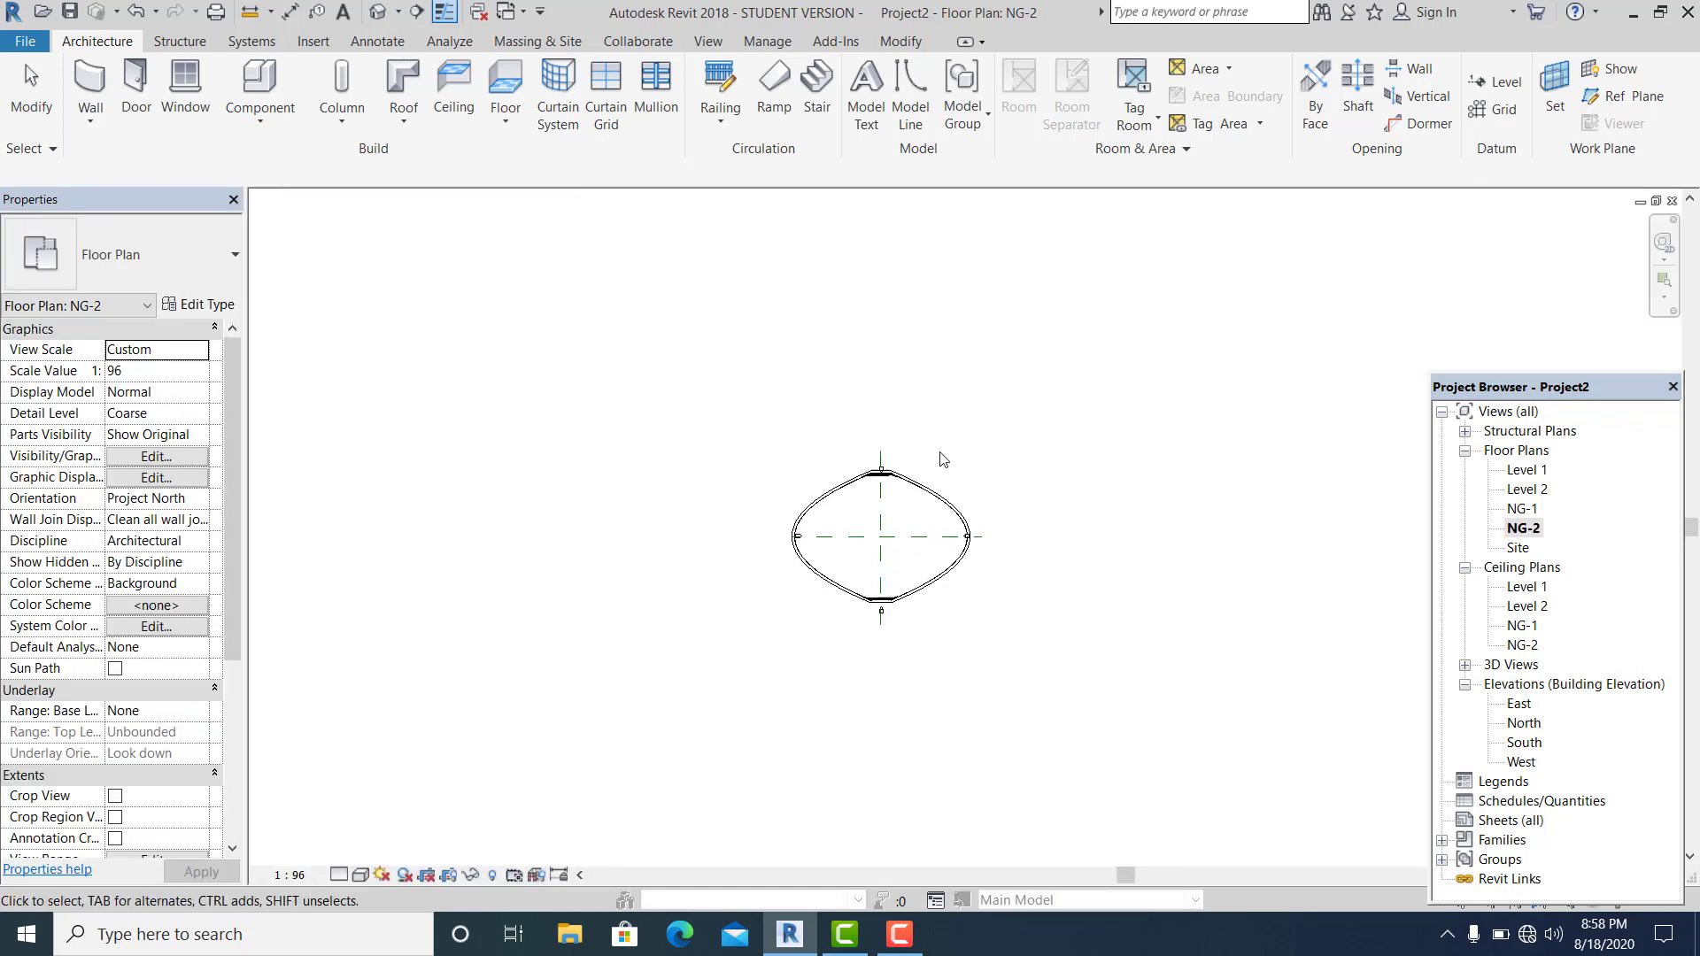
{"action": "scroll", "coordinate": [857, 554], "scroll_direction": "up", "scroll_amount": 3}
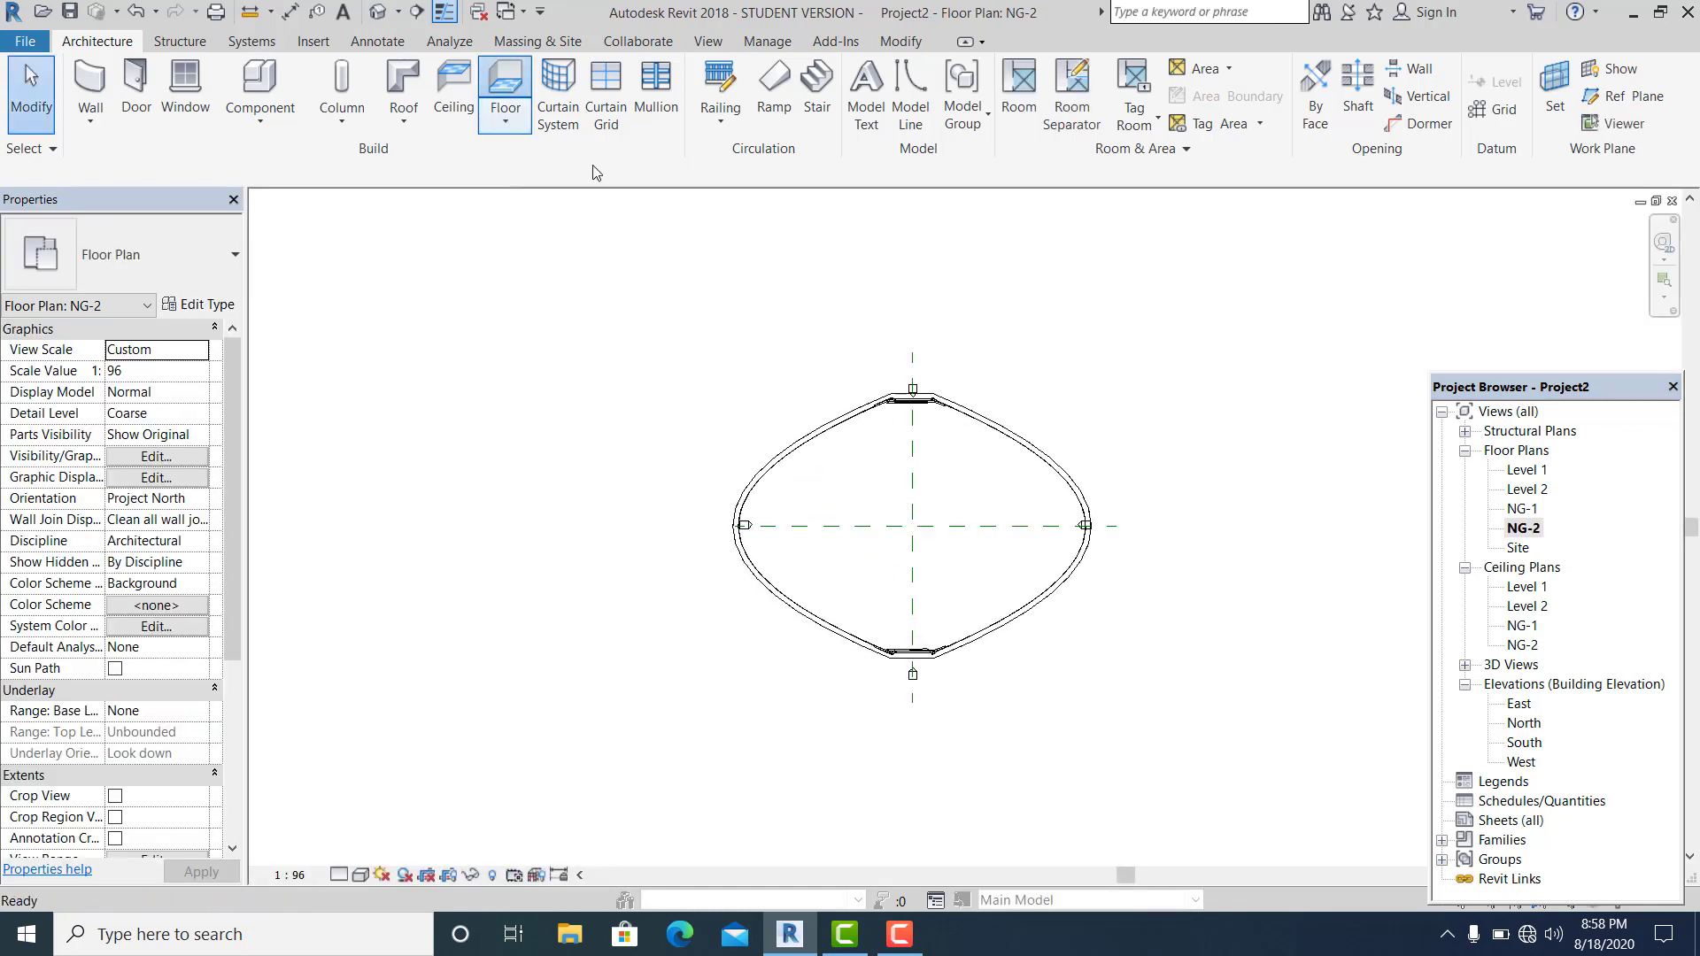
{"action": "scroll", "coordinate": [820, 404], "scroll_direction": "up", "scroll_amount": 1}
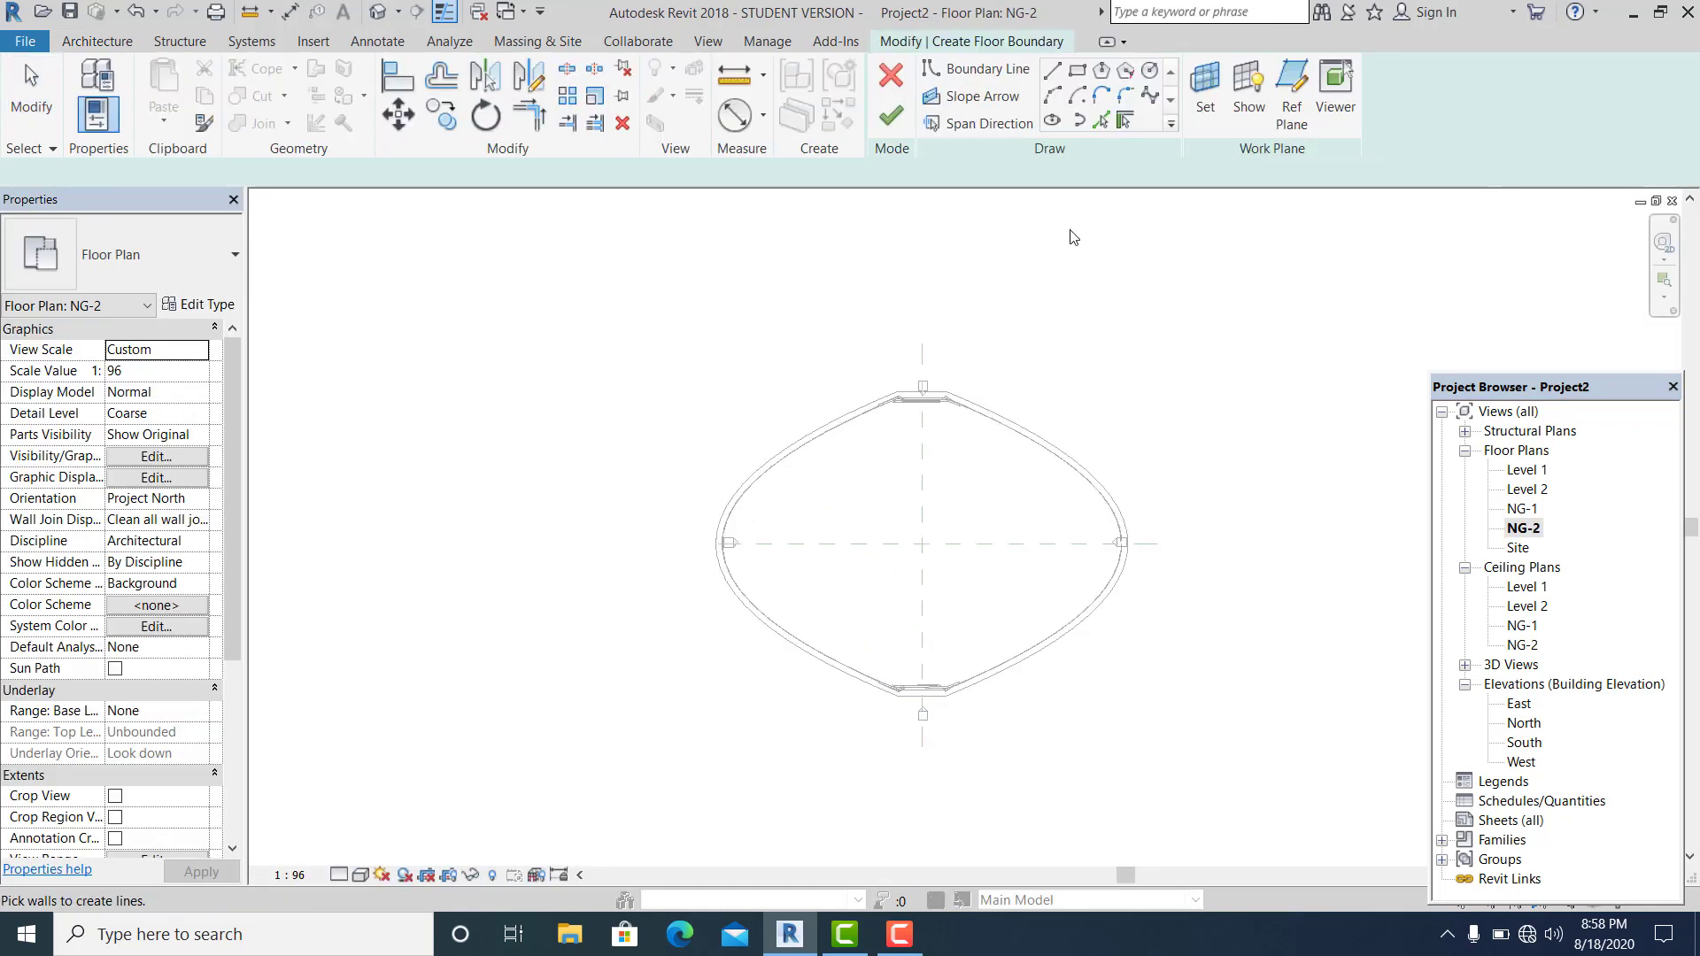
{"action": "left_click", "coordinate": [1101, 120]}
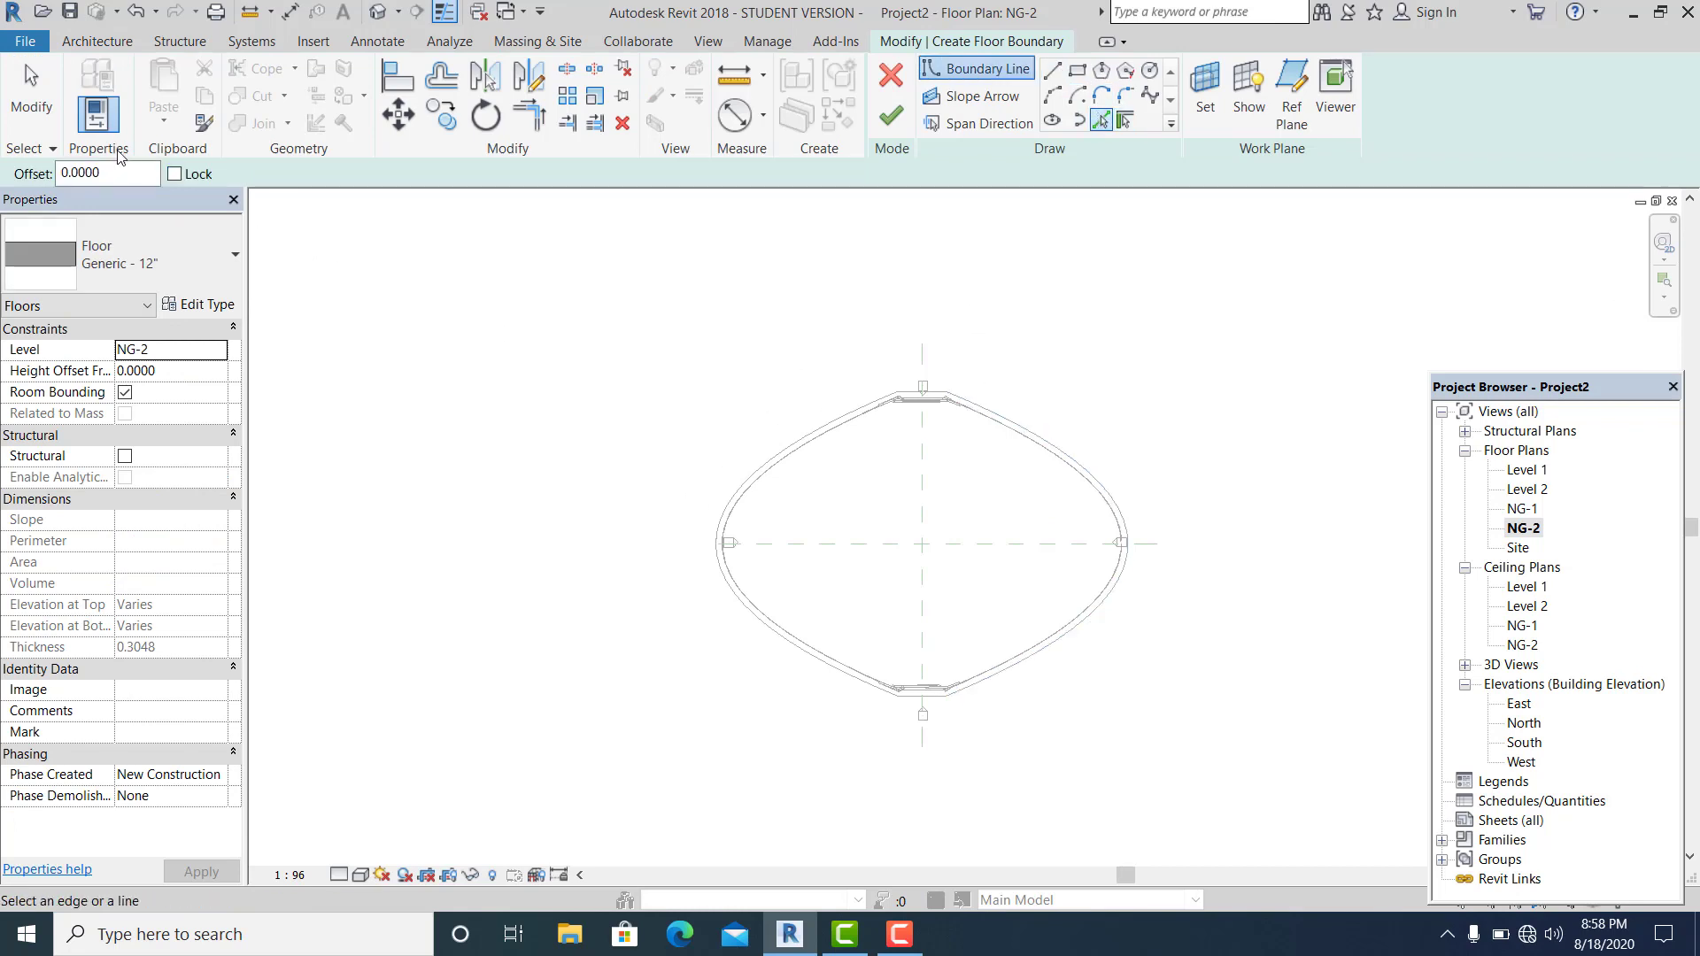
Pick the outer edges of the existing floor as boundary lines for the NG-2 floor with an offset of 0.9
{"action": "double_click", "coordinate": [123, 170]}
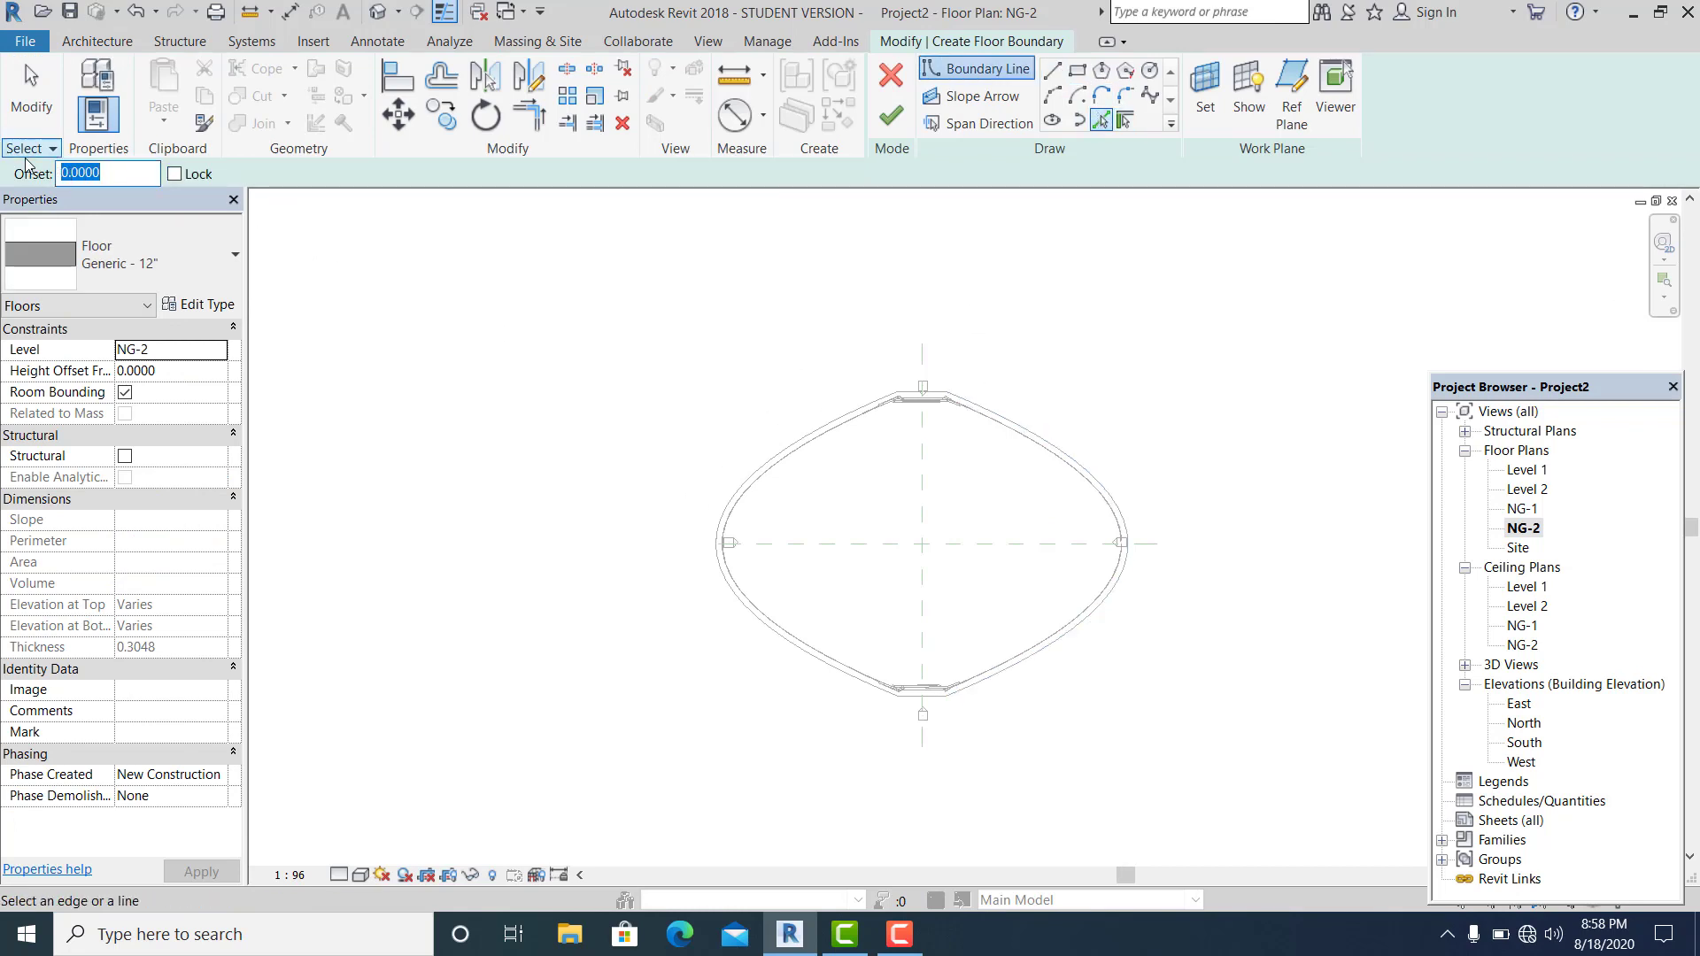
{"action": "type", "text": ".9"}
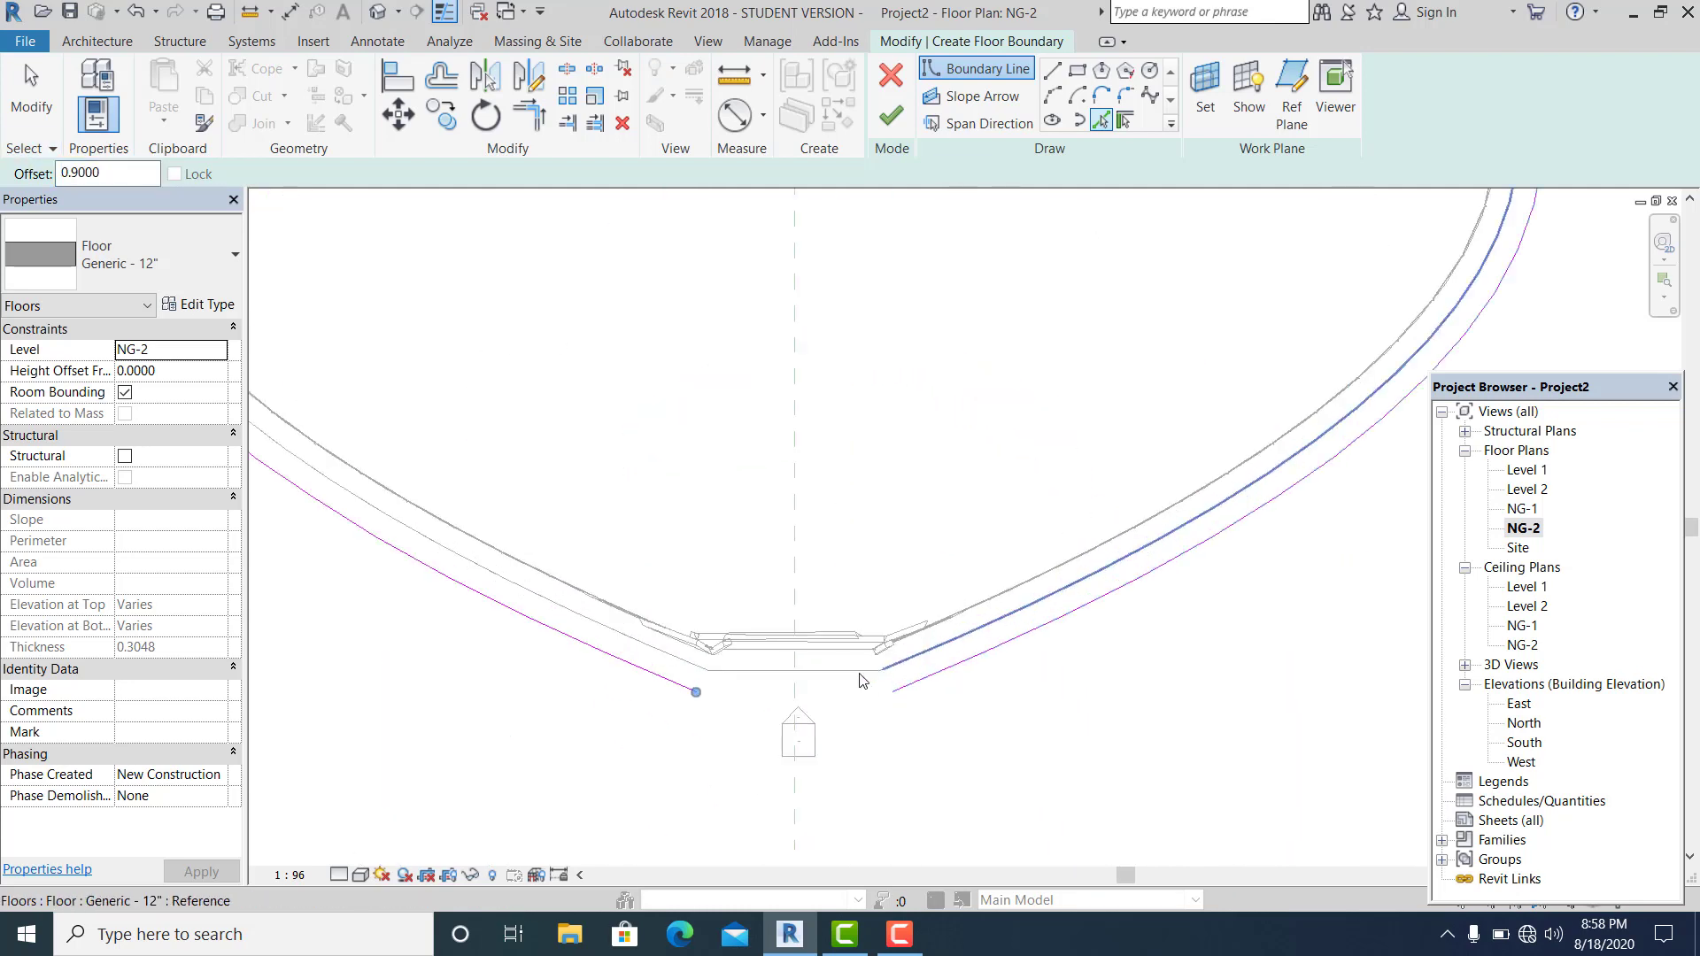
{"action": "left_click", "coordinate": [35, 99]}
Bridge the gap between the lower-left curve and the bottom straight boundary line with a short line between their endpoints
{"action": "scroll", "coordinate": [726, 715], "scroll_direction": "up", "scroll_amount": 3}
{"action": "left_click", "coordinate": [722, 605]}
{"action": "left_click_drag", "start_coordinate": [716, 602], "coordinate": [719, 620]}
{"action": "key", "text": "ctrl+z"}
{"action": "scroll", "coordinate": [809, 623], "scroll_direction": "up", "scroll_amount": 1}
{"action": "left_click", "coordinate": [804, 621]}
{"action": "left_click", "coordinate": [723, 620]}
{"action": "key", "text": "Escape"}
{"action": "left_click", "coordinate": [699, 609]}
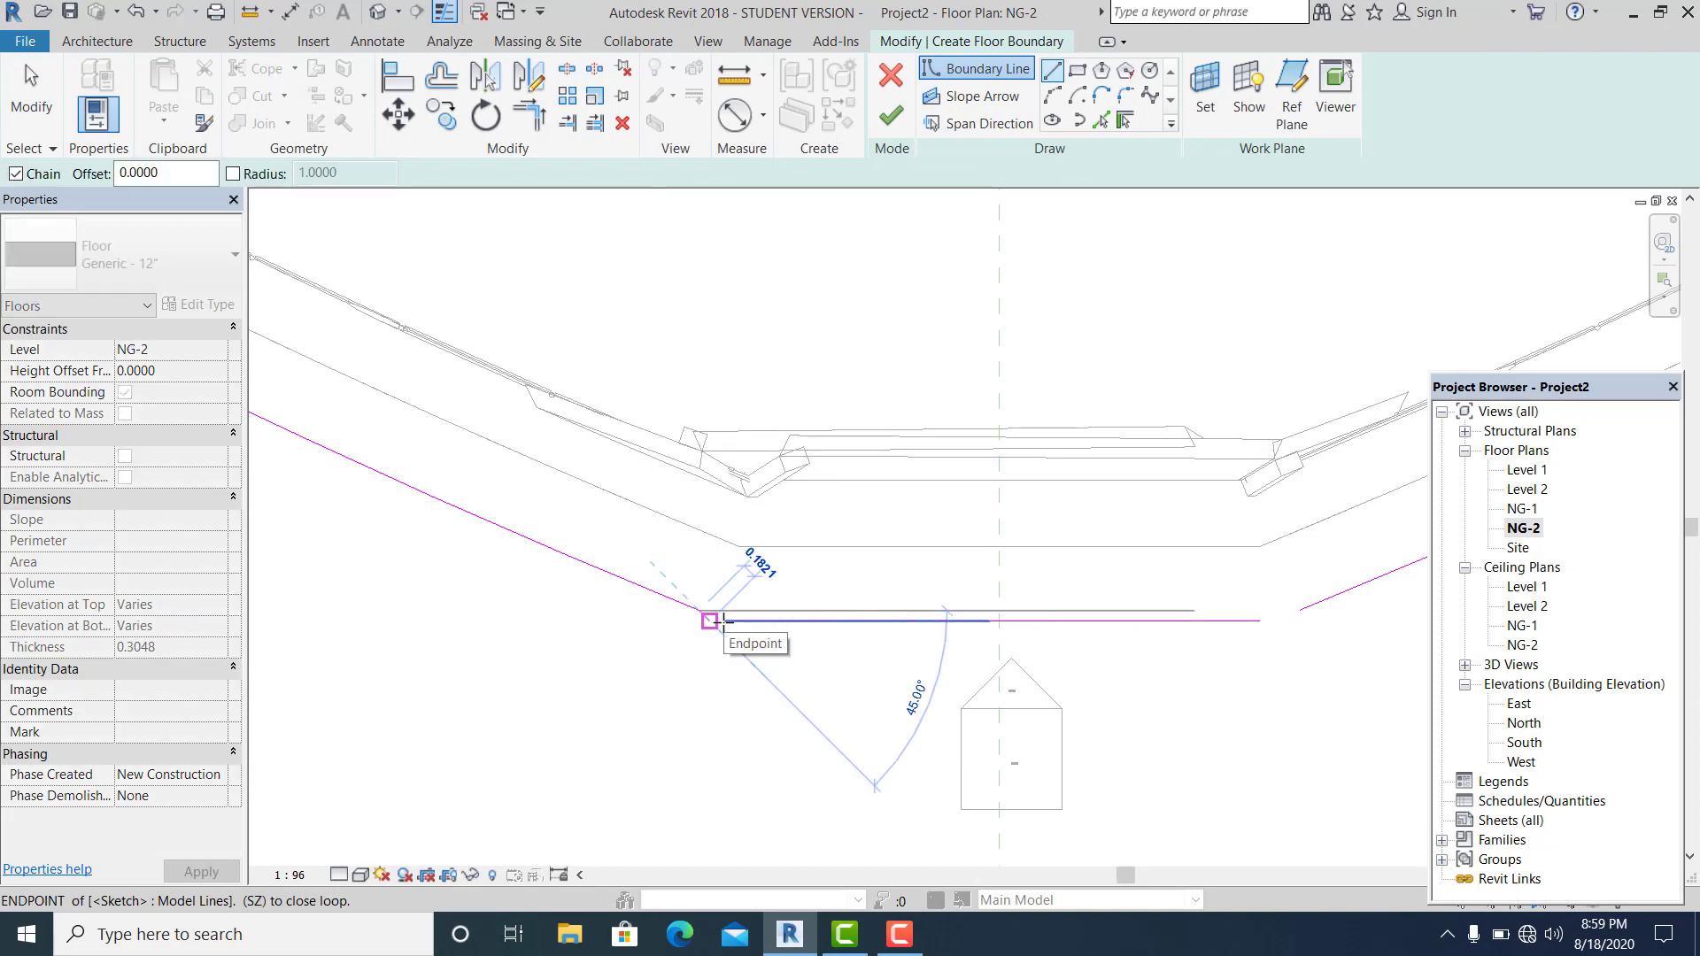
{"action": "left_click", "coordinate": [31, 86]}
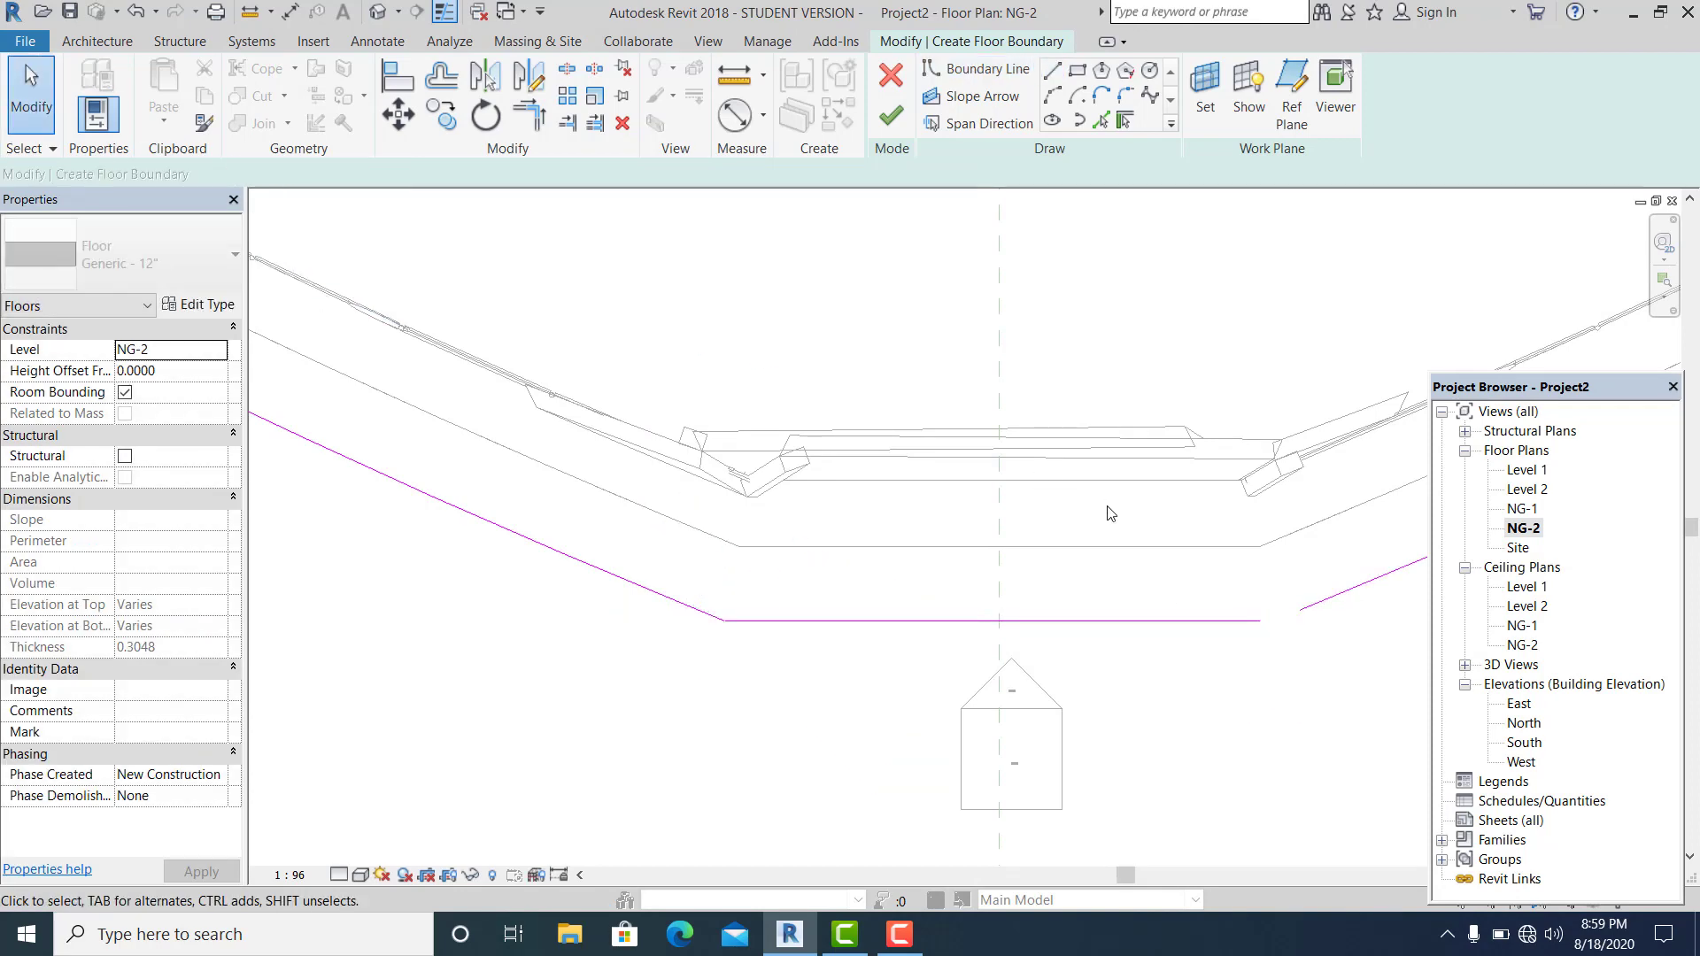
Draw a short boundary line joining the bottom straight line to the lower-right curve of the outer loop
{"action": "middle_click_drag", "start_coordinate": [1108, 511], "coordinate": [748, 397]}
{"action": "left_click", "coordinate": [877, 505]}
{"action": "left_click_drag", "start_coordinate": [904, 506], "coordinate": [918, 506]}
{"action": "left_click", "coordinate": [1053, 70]}
{"action": "scroll", "coordinate": [965, 461], "scroll_direction": "up", "scroll_amount": 1}
{"action": "left_click", "coordinate": [934, 507]}
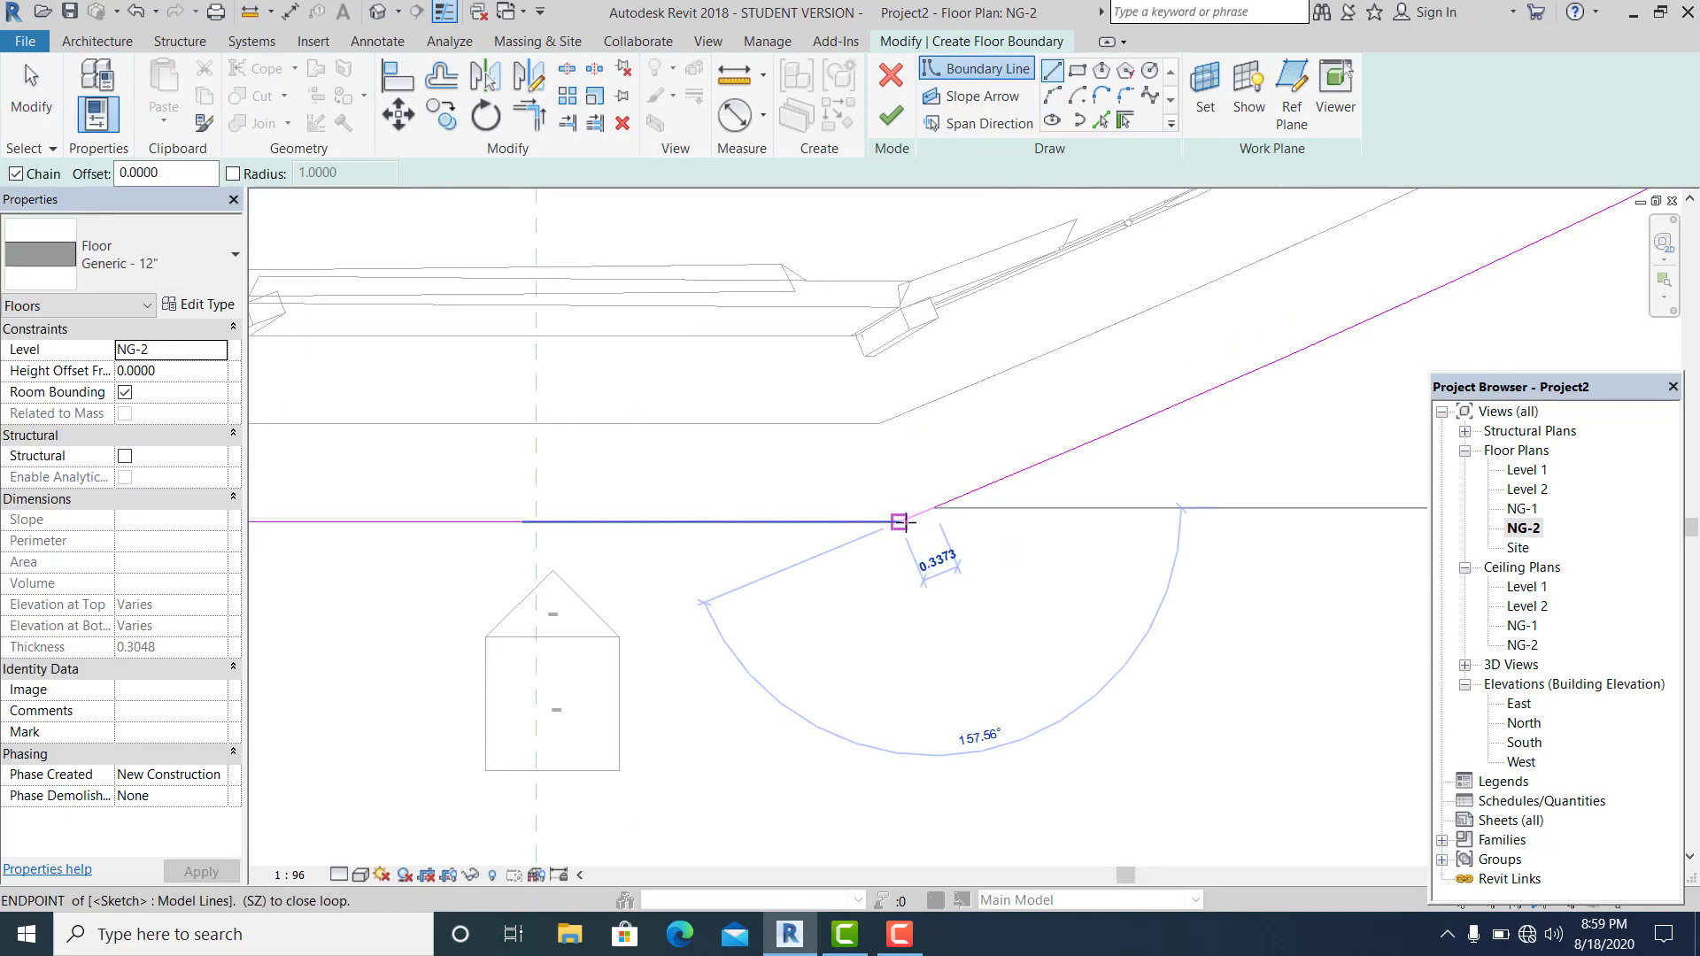
{"action": "left_click", "coordinate": [899, 521]}
{"action": "key", "text": "Escape"}
Draw a short boundary line joining the top straight line to the upper-right curve of the outer loop
{"action": "middle_click_drag", "start_coordinate": [967, 544], "coordinate": [947, 609]}
{"action": "scroll", "coordinate": [947, 610], "scroll_direction": "down", "scroll_amount": 3}
{"action": "scroll", "coordinate": [945, 646], "scroll_direction": "down", "scroll_amount": 3}
{"action": "middle_click_drag", "start_coordinate": [983, 265], "coordinate": [990, 656]}
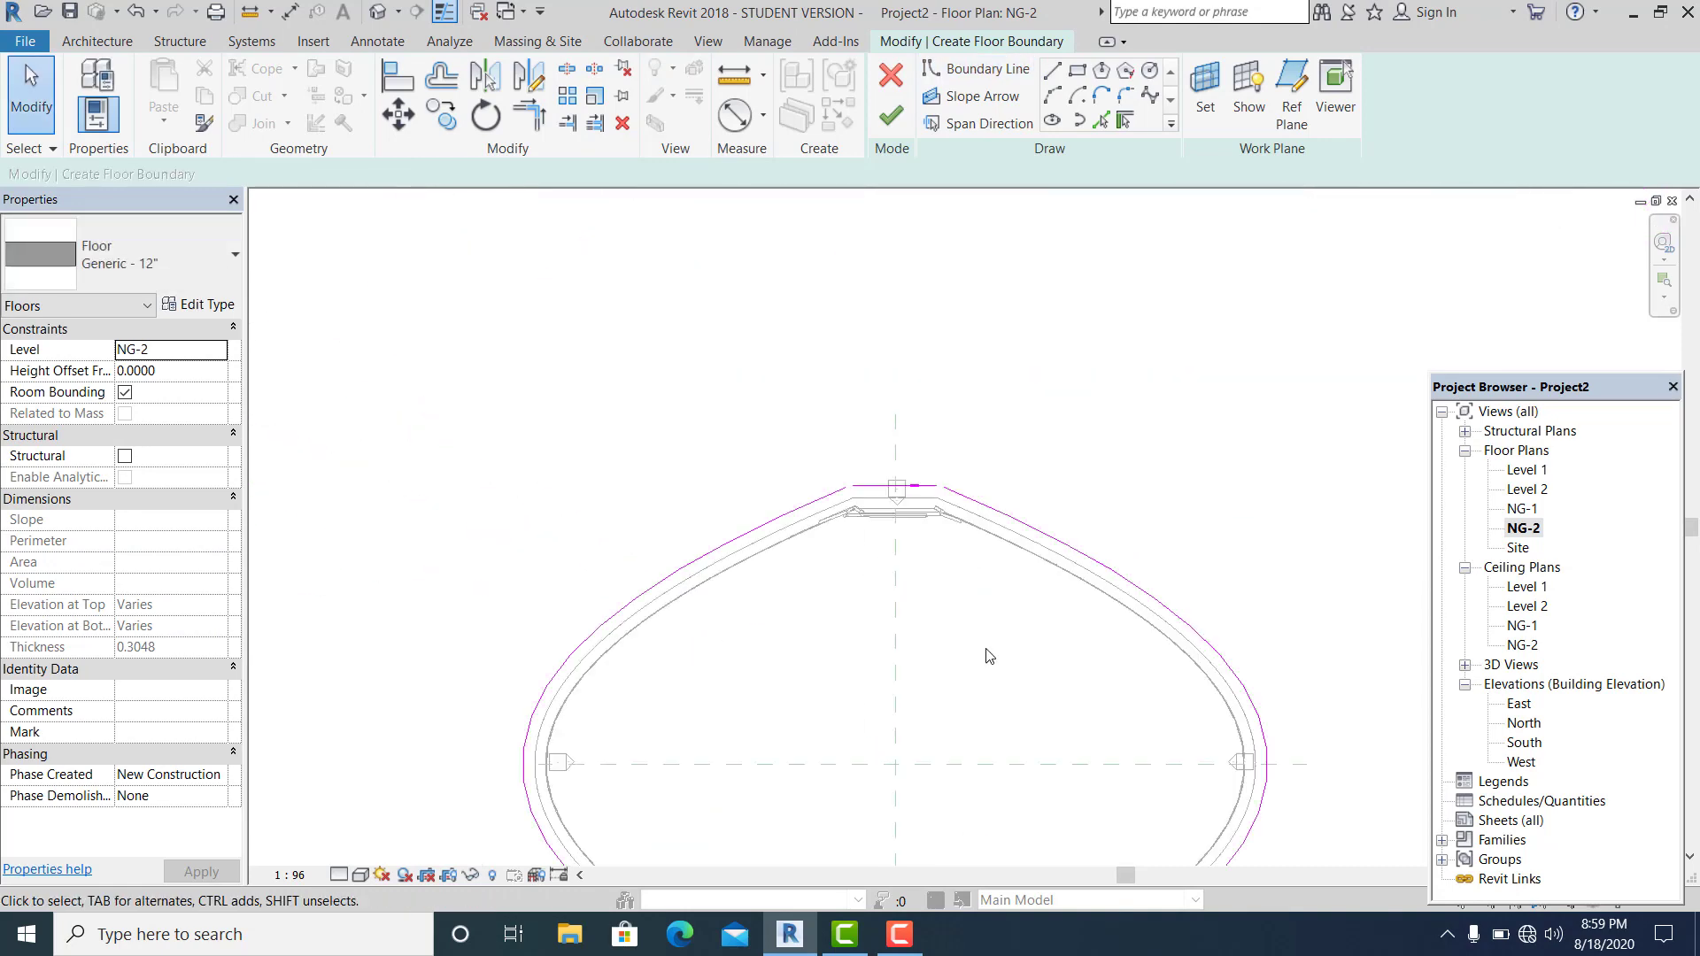
{"action": "scroll", "coordinate": [936, 507], "scroll_direction": "up", "scroll_amount": 5}
{"action": "left_click", "coordinate": [916, 367]}
{"action": "left_click_drag", "start_coordinate": [949, 366], "coordinate": [973, 368]}
{"action": "left_click", "coordinate": [1052, 70]}
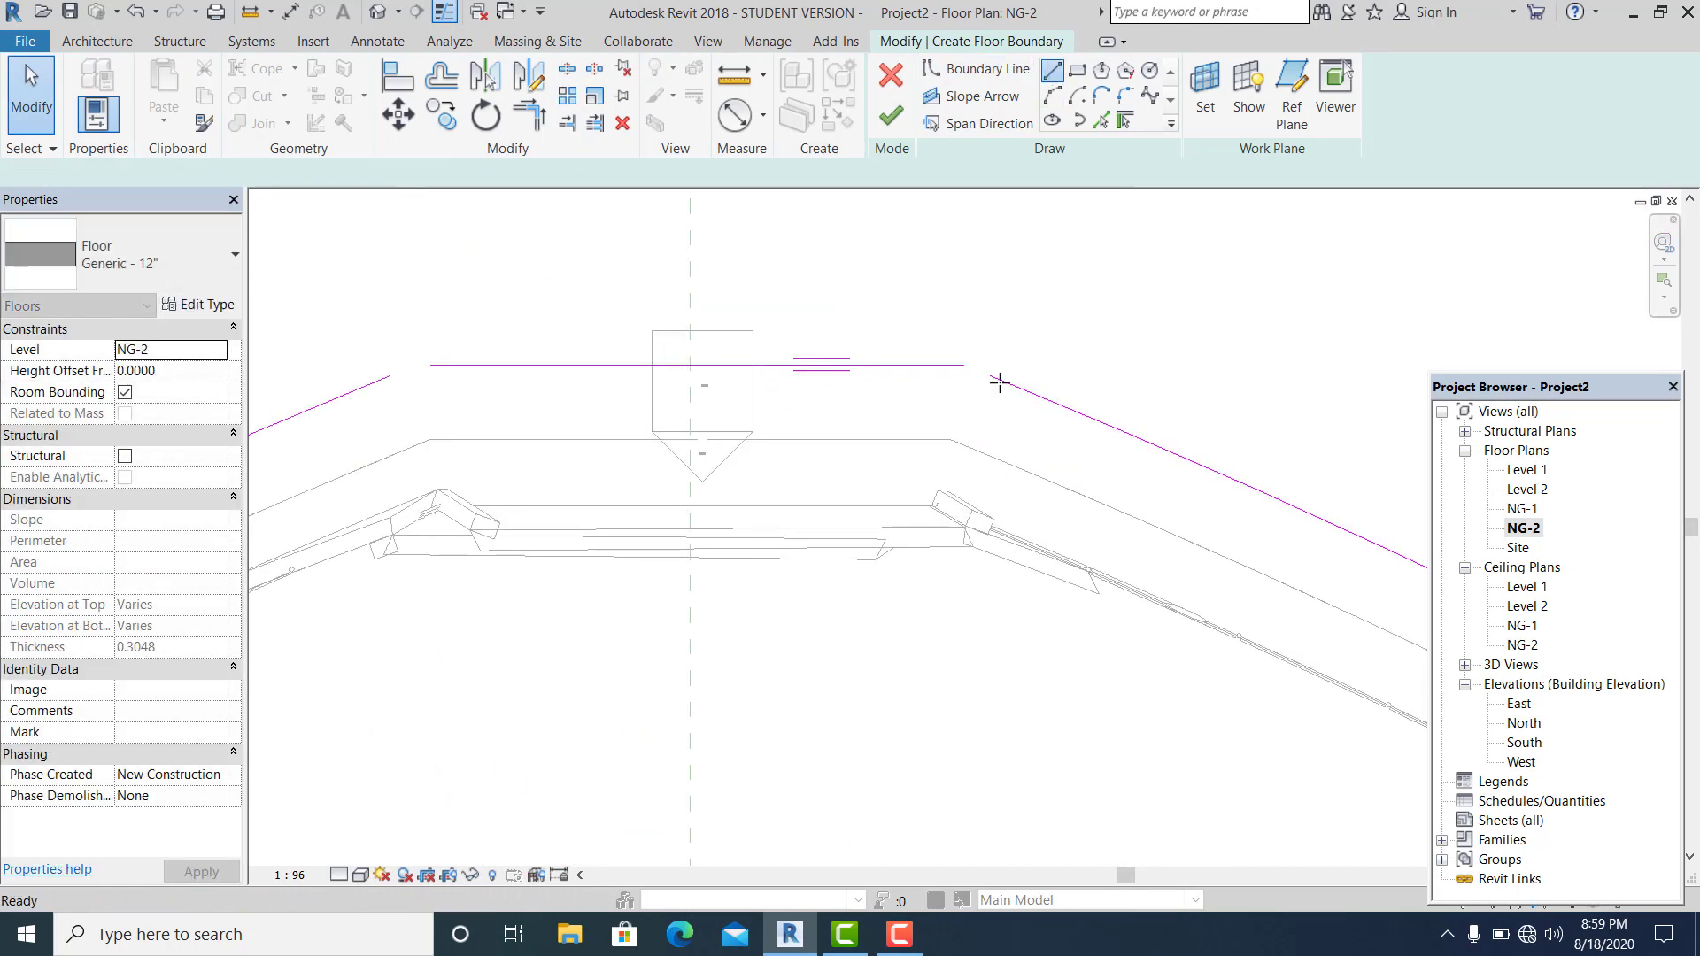
{"action": "left_click", "coordinate": [965, 364]}
{"action": "left_click", "coordinate": [990, 375]}
{"action": "mouse_move", "coordinate": [826, 575]}
{"action": "middle_mouse_down"}
{"action": "mouse_move", "coordinate": [832, 593]}
{"action": "mouse_move", "coordinate": [1152, 616]}
{"action": "middle_mouse_up"}
{"action": "left_click", "coordinate": [31, 86]}
{"action": "key", "text": "Escape"}
Close the outer loop at its upper-left corner with a short line from the curve's end to the top straight line
{"action": "scroll", "coordinate": [648, 447], "scroll_direction": "up", "scroll_amount": 1}
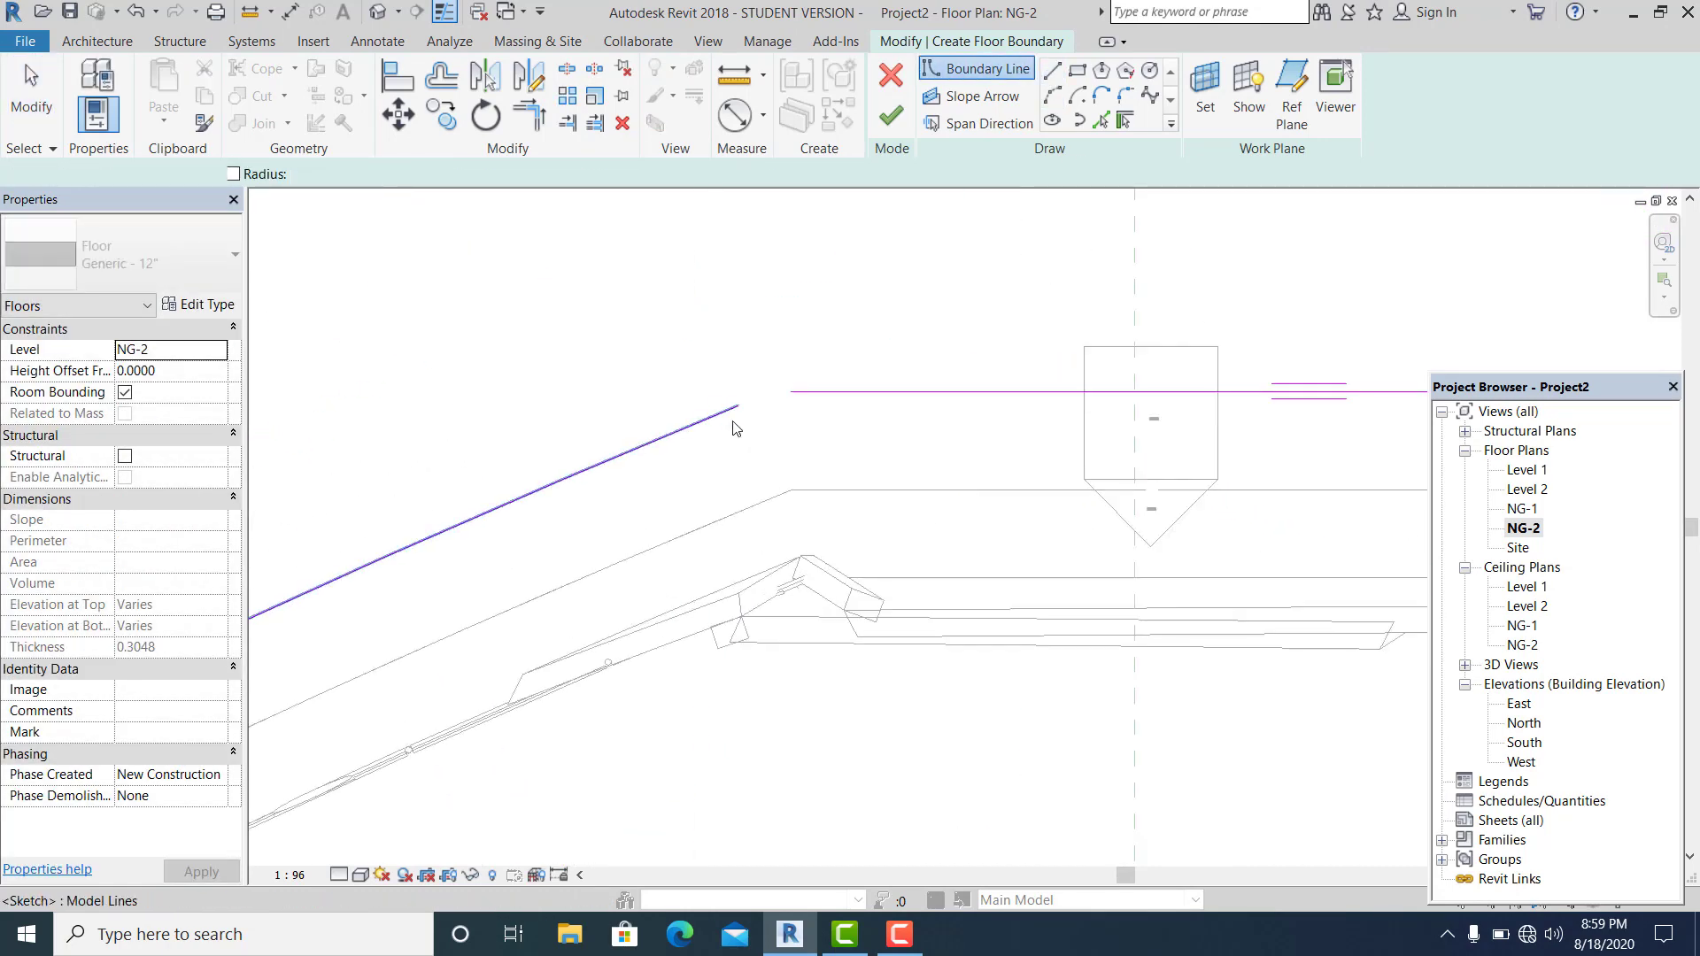
{"action": "left_click", "coordinate": [729, 412]}
{"action": "left_click_drag", "start_coordinate": [738, 407], "coordinate": [771, 391]}
{"action": "left_click", "coordinate": [825, 430]}
{"action": "key", "text": "ctrl+z"}
{"action": "left_click", "coordinate": [794, 393]}
{"action": "left_click", "coordinate": [842, 452]}
{"action": "left_click", "coordinate": [1052, 70]}
{"action": "left_click", "coordinate": [739, 405]}
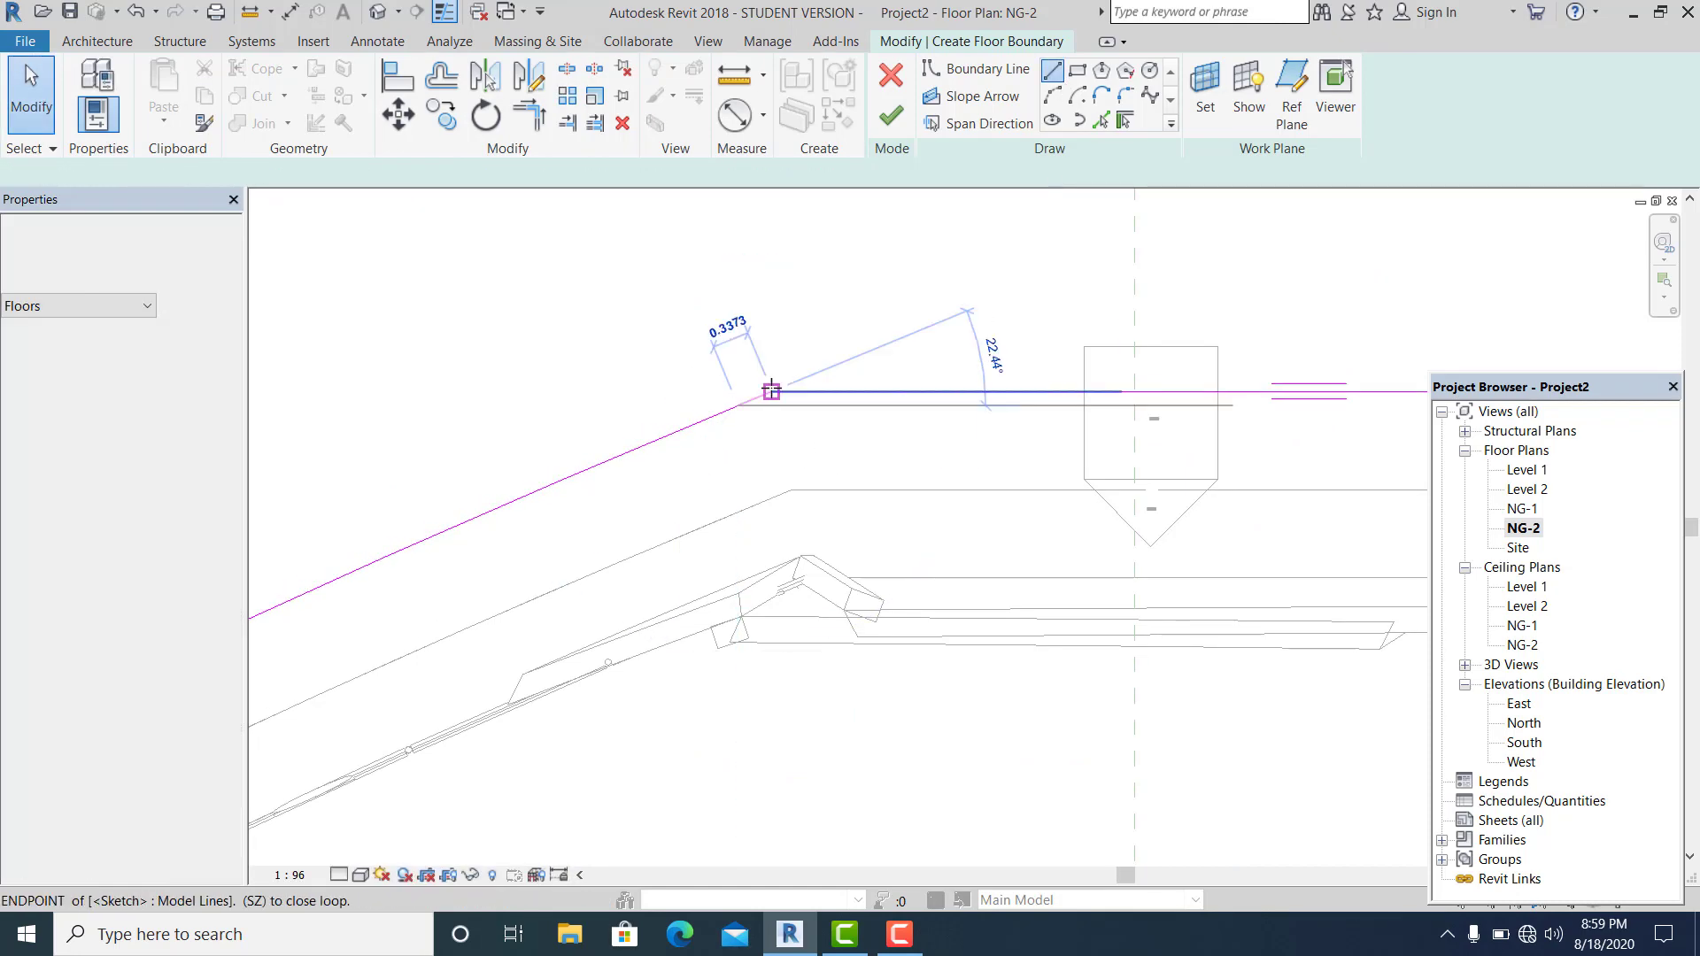
{"action": "left_click", "coordinate": [771, 392]}
{"action": "key", "text": "Escape"}
Pick the outer edges of the existing floor with zero offset as the inner boundary loop
{"action": "scroll", "coordinate": [815, 374], "scroll_direction": "down", "scroll_amount": 2}
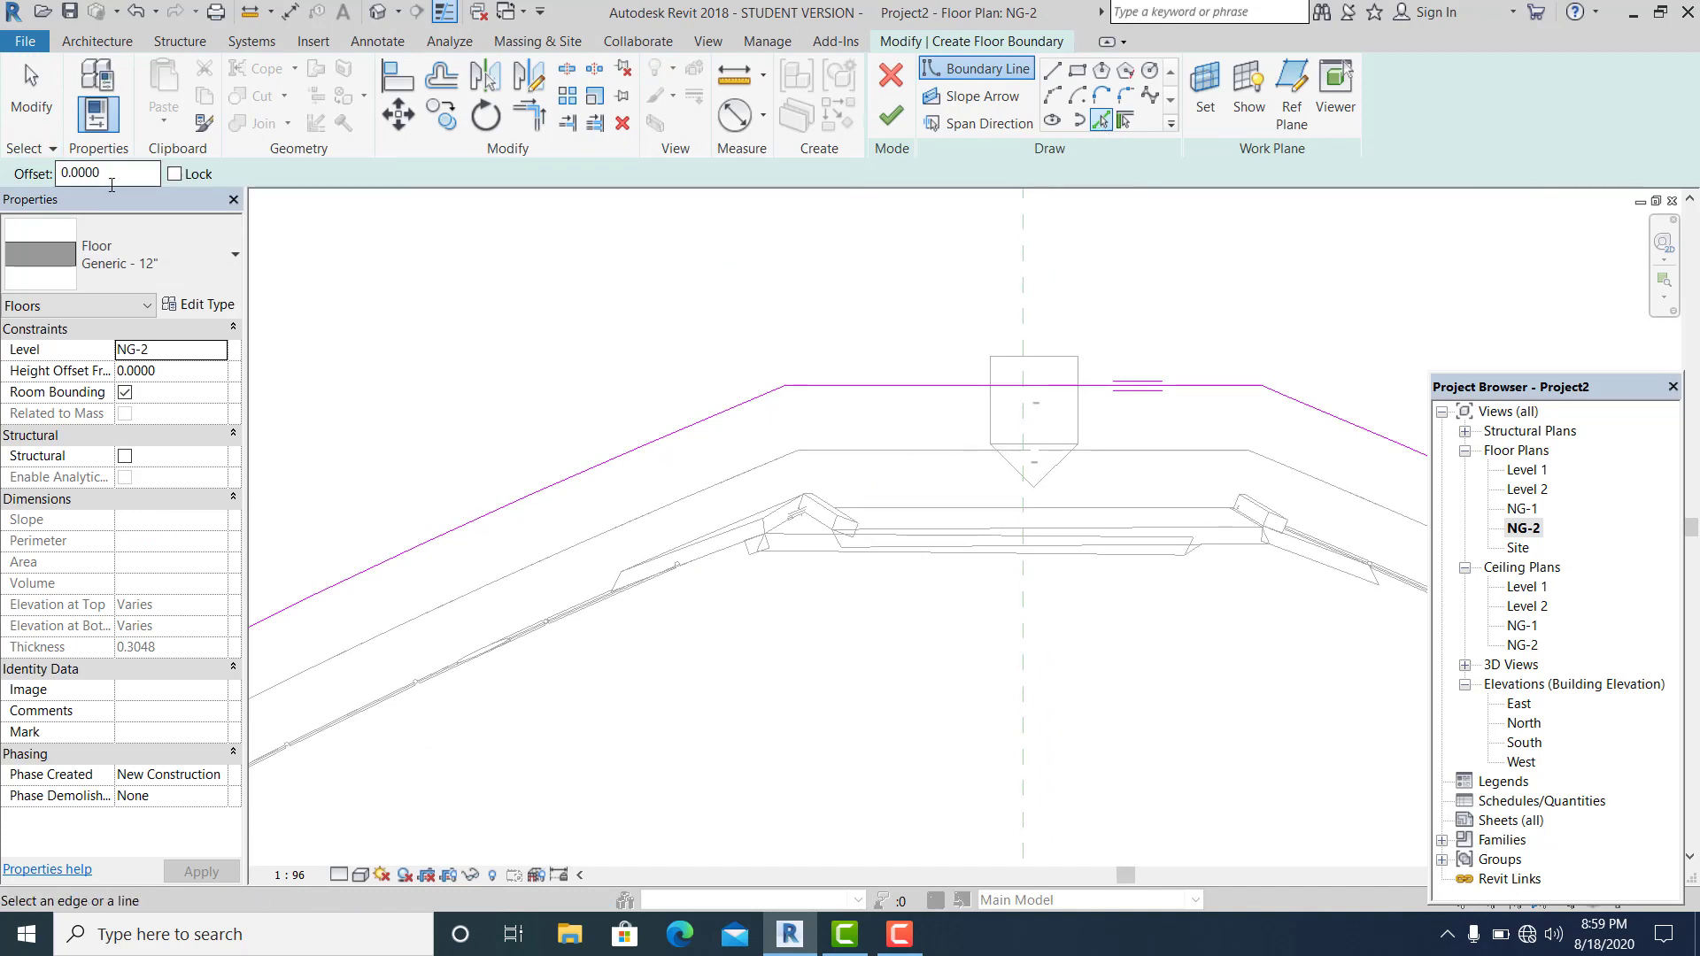
{"action": "left_click", "coordinate": [1171, 451]}
{"action": "scroll", "coordinate": [793, 453], "scroll_direction": "up", "scroll_amount": 3}
{"action": "left_click", "coordinate": [803, 455]}
{"action": "scroll", "coordinate": [846, 478], "scroll_direction": "down", "scroll_amount": 4}
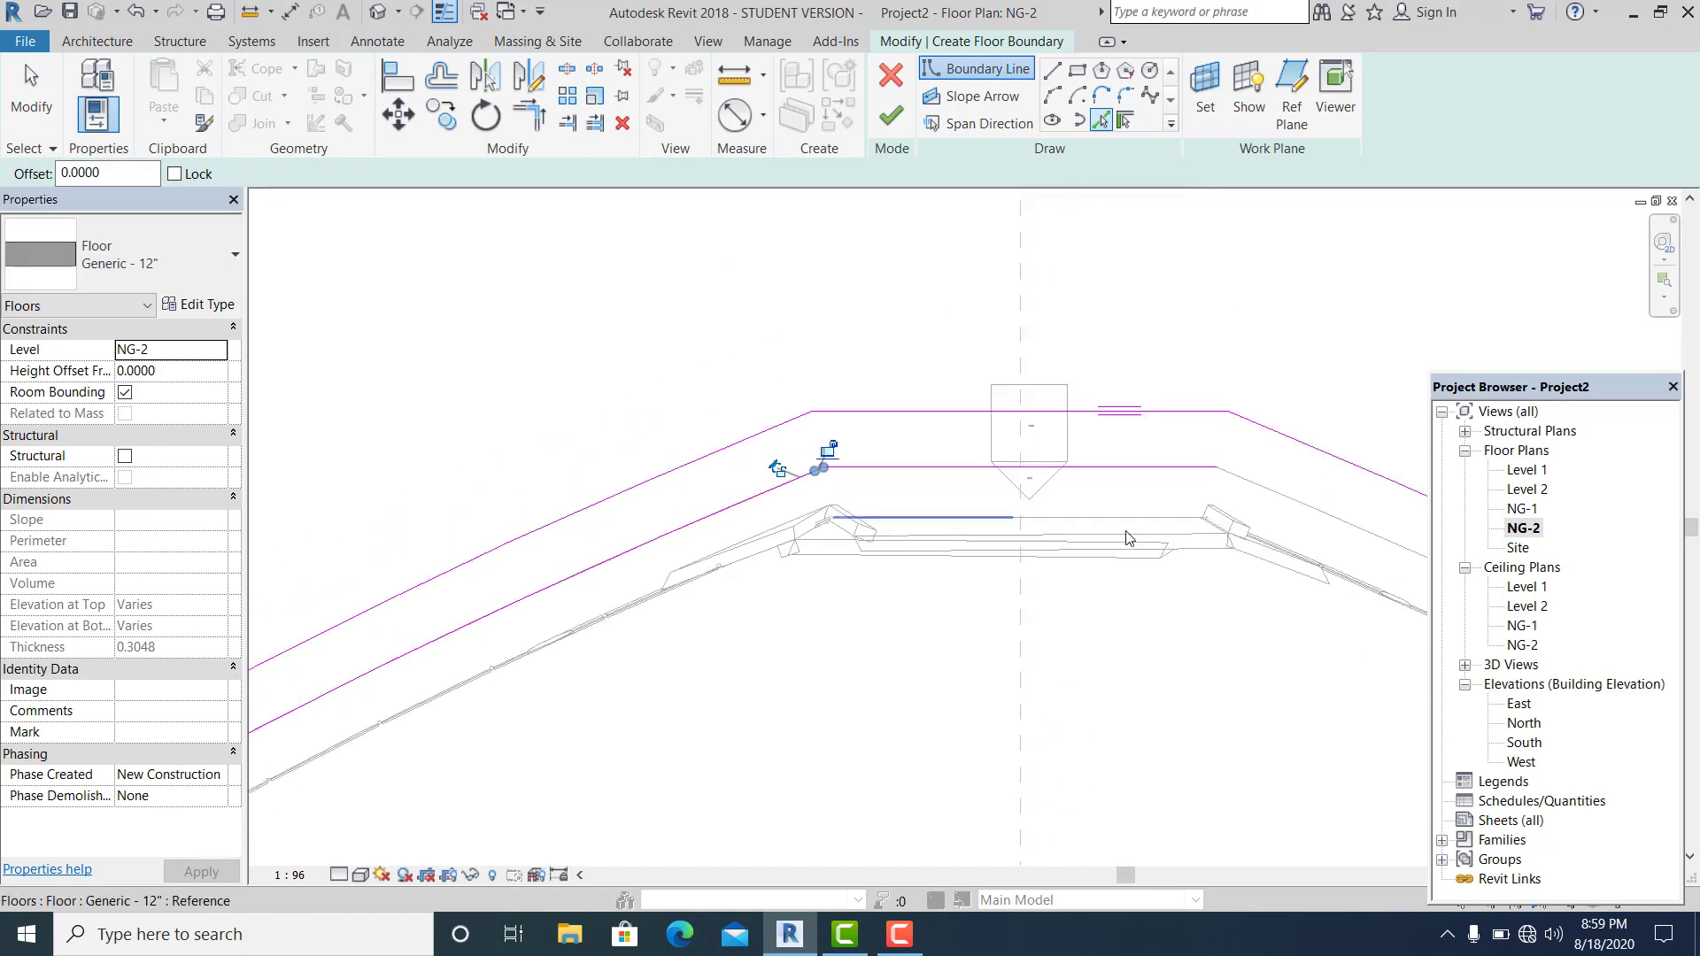
{"action": "left_click", "coordinate": [1103, 390]}
{"action": "middle_click_drag", "start_coordinate": [1128, 533], "coordinate": [977, 383]}
{"action": "scroll", "coordinate": [1058, 386], "scroll_direction": "up", "scroll_amount": 5}
{"action": "scroll", "coordinate": [1077, 372], "scroll_direction": "down", "scroll_amount": 6}
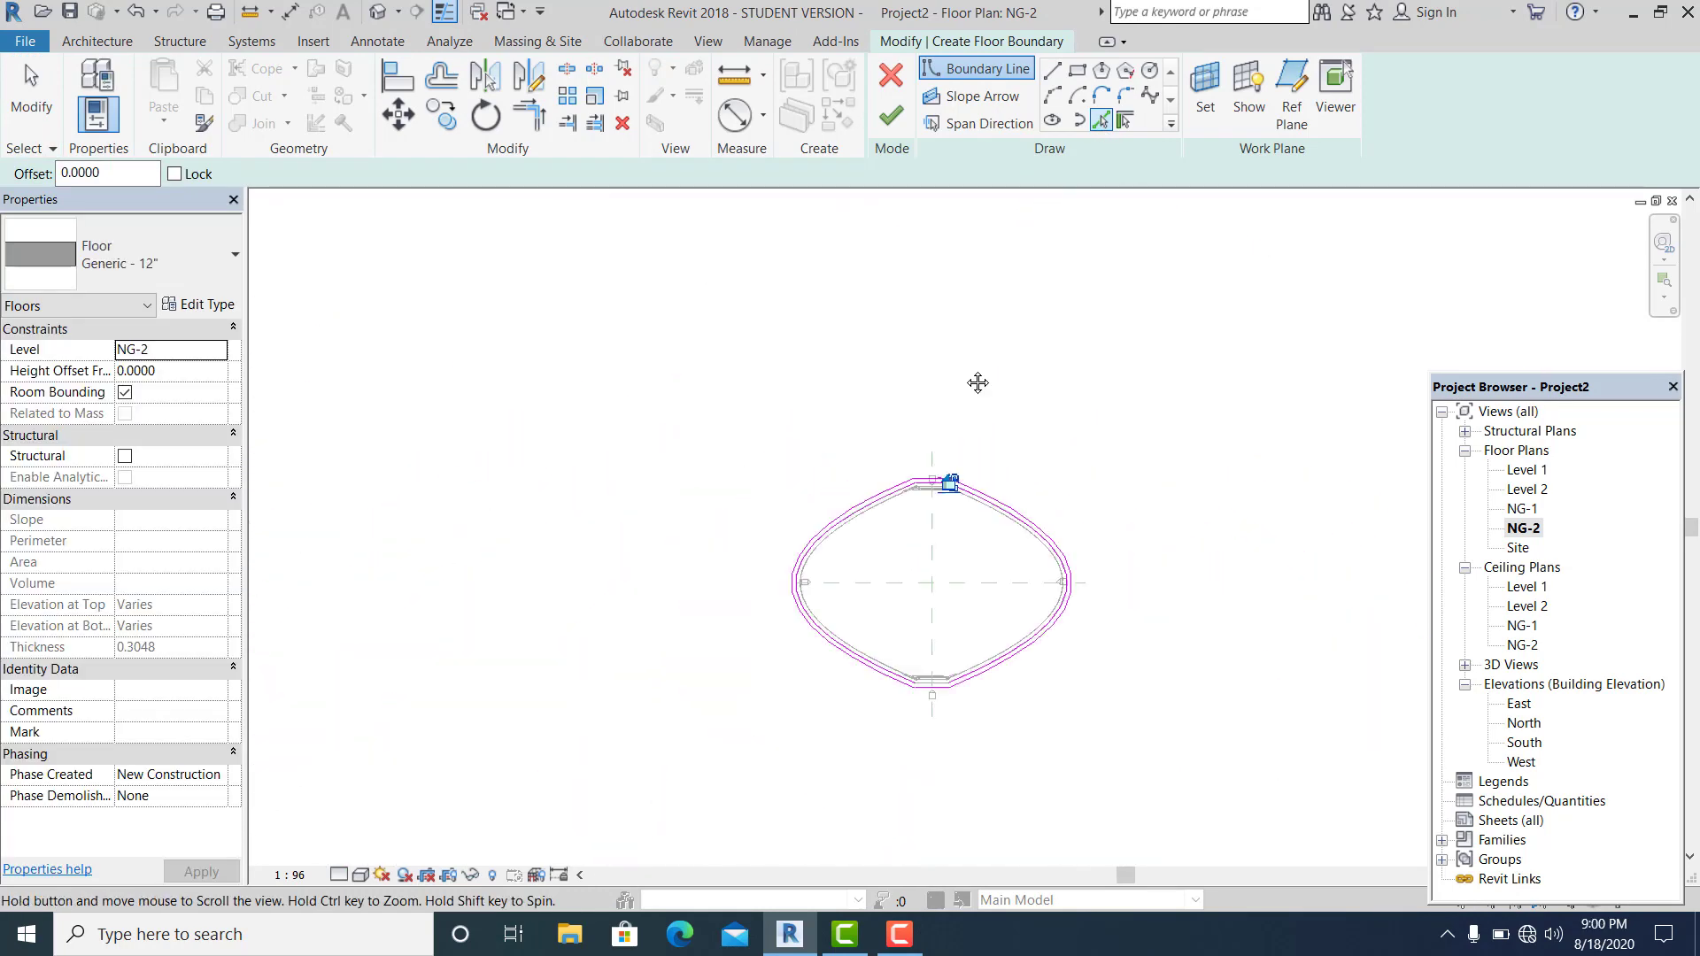
{"action": "left_click", "coordinate": [840, 511]}
{"action": "middle_click_drag", "start_coordinate": [410, 539], "coordinate": [927, 544]}
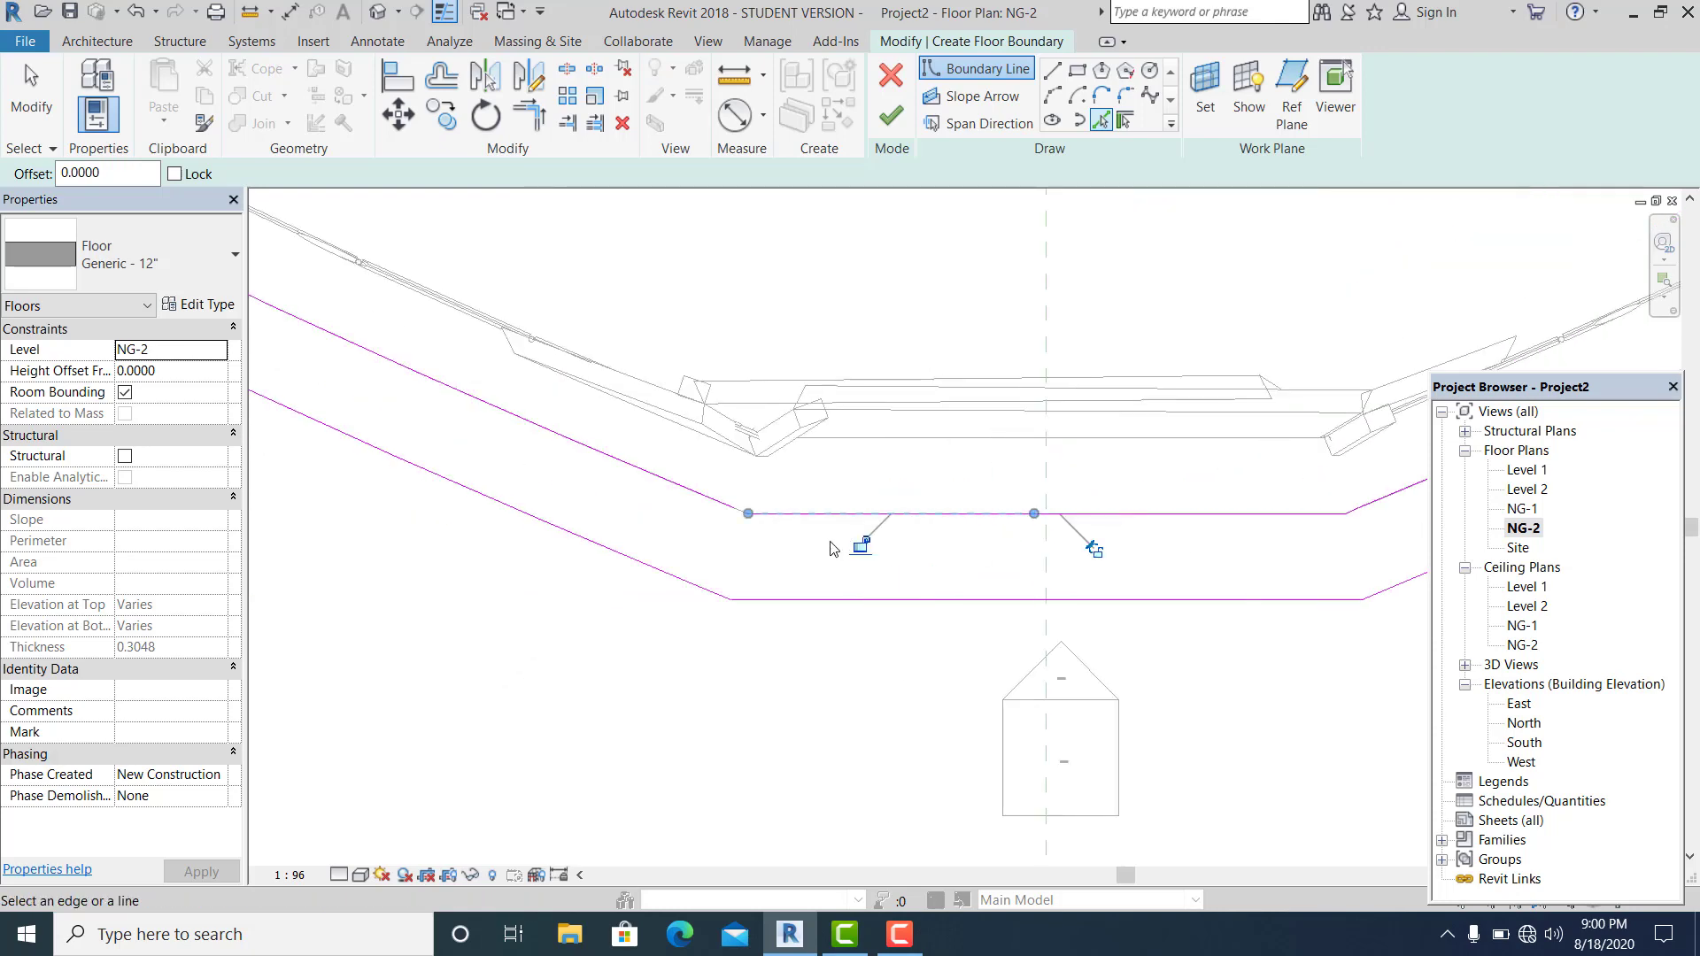
{"action": "scroll", "coordinate": [832, 551], "scroll_direction": "down", "scroll_amount": 4}
Complete the open inner boundary loop with the Pick Lines tool and finish the NG-2 floor sketch
{"action": "left_click", "coordinate": [891, 115]}
{"action": "left_click", "coordinate": [1586, 881]}
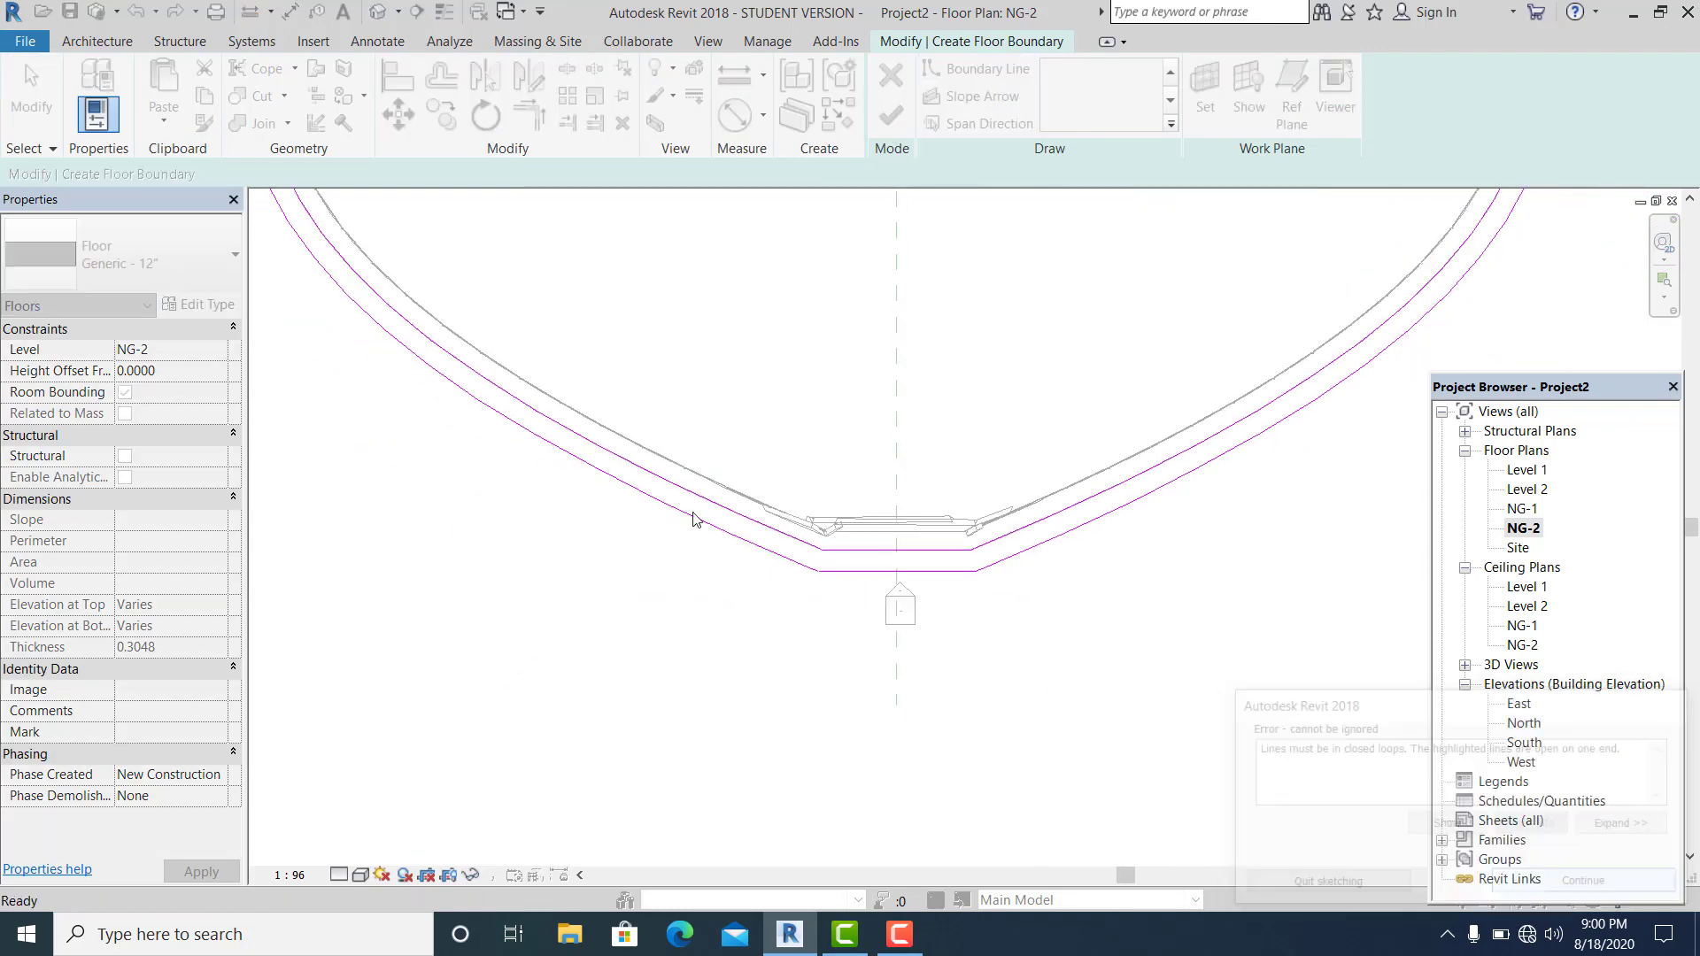
{"action": "scroll", "coordinate": [819, 544], "scroll_direction": "up", "scroll_amount": 9}
{"action": "left_click", "coordinate": [1101, 120]}
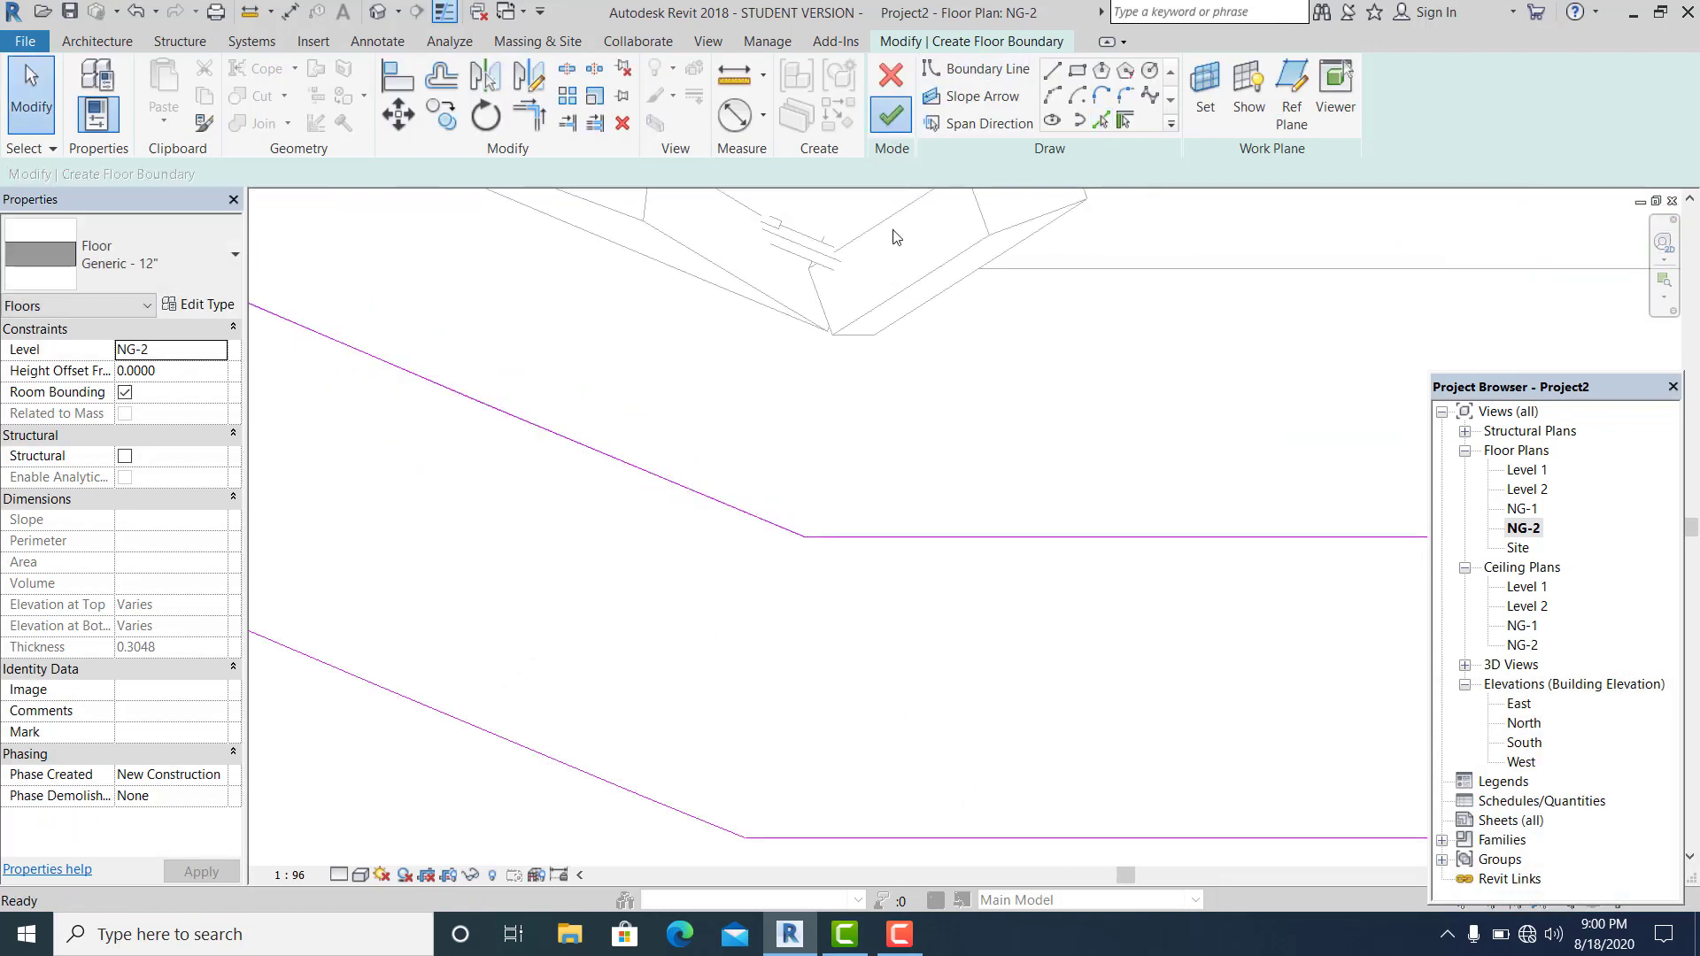
{"action": "scroll", "coordinate": [780, 614], "scroll_direction": "down", "scroll_amount": 6}
{"action": "left_click", "coordinate": [694, 666]}
Open the default 3D view without saving the project and examine the new NG-2 floor ring around the building base
{"action": "left_click", "coordinate": [378, 12]}
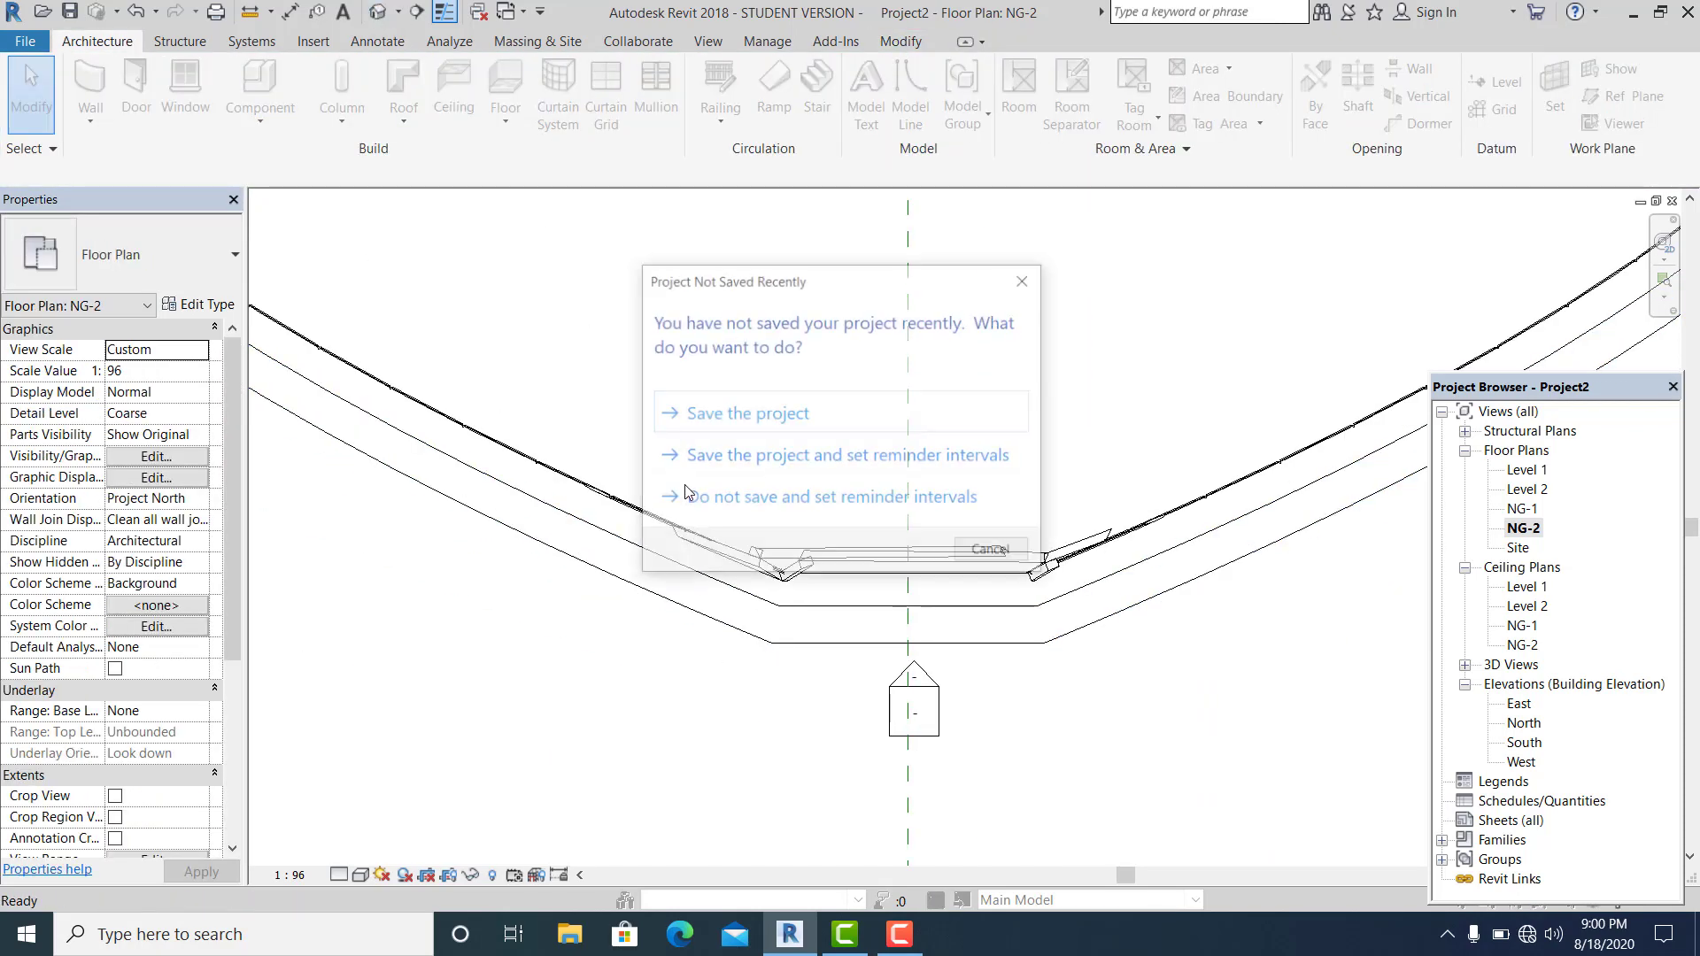
{"action": "left_click", "coordinate": [986, 555]}
{"action": "mouse_move", "coordinate": [911, 596]}
{"action": "middle_mouse_down", "text": "shift"}
{"action": "mouse_move", "coordinate": [995, 651]}
{"action": "mouse_move", "coordinate": [899, 667]}
{"action": "mouse_move", "coordinate": [771, 767]}
{"action": "mouse_move", "coordinate": [1028, 748]}
{"action": "mouse_move", "coordinate": [821, 730]}
{"action": "mouse_move", "coordinate": [1116, 737]}
{"action": "mouse_move", "coordinate": [1057, 755]}
{"action": "mouse_move", "coordinate": [986, 704]}
{"action": "mouse_move", "coordinate": [880, 752]}
{"action": "mouse_move", "coordinate": [820, 747]}
{"action": "mouse_move", "coordinate": [933, 752]}
{"action": "mouse_move", "coordinate": [888, 805]}
{"action": "mouse_move", "coordinate": [808, 789]}
{"action": "mouse_move", "coordinate": [823, 757]}
{"action": "mouse_move", "coordinate": [922, 800]}
{"action": "mouse_move", "coordinate": [775, 790]}
{"action": "mouse_move", "coordinate": [753, 755]}
{"action": "mouse_move", "coordinate": [941, 811]}
{"action": "mouse_move", "coordinate": [1002, 805]}
{"action": "mouse_move", "coordinate": [885, 805]}
{"action": "mouse_move", "coordinate": [980, 814]}
{"action": "mouse_move", "coordinate": [874, 793]}
{"action": "mouse_move", "coordinate": [896, 800]}
{"action": "mouse_move", "coordinate": [587, 795]}
{"action": "middle_mouse_up", "text": "shift"}
{"action": "middle_click_drag", "start_coordinate": [718, 795], "coordinate": [725, 782]}
{"action": "scroll", "coordinate": [819, 791], "scroll_direction": "down", "scroll_amount": 1}
{"action": "scroll", "coordinate": [923, 791], "scroll_direction": "up", "scroll_amount": 2}
{"action": "middle_click_drag", "start_coordinate": [925, 790], "coordinate": [876, 786]}
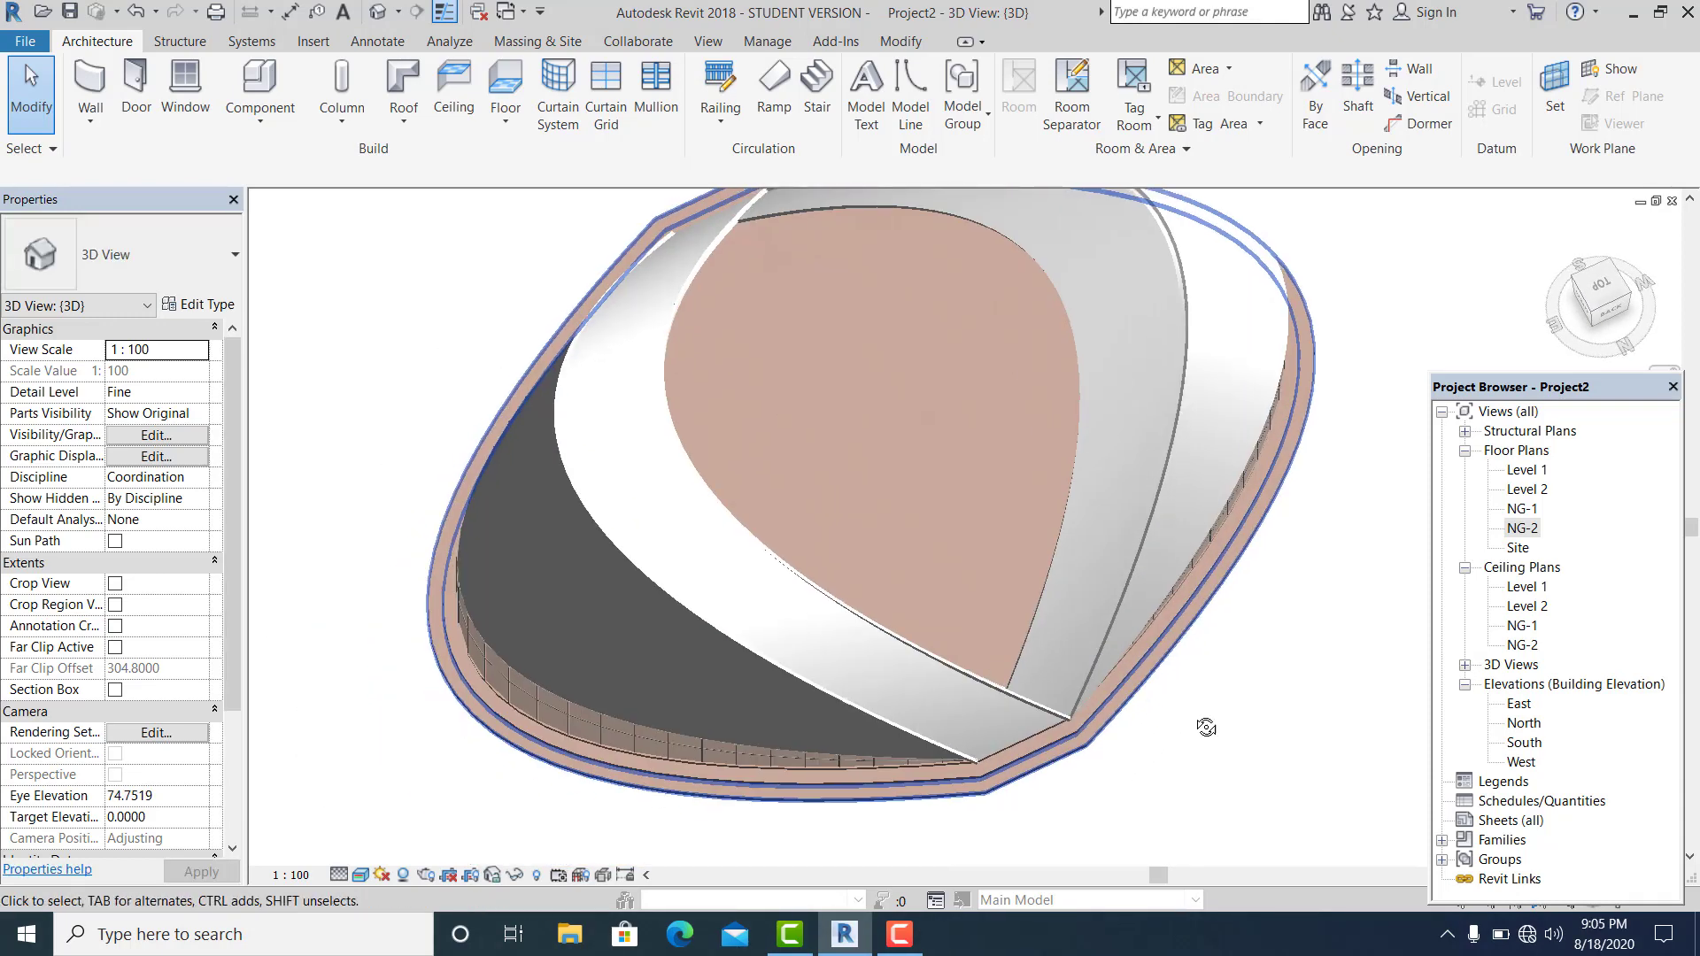